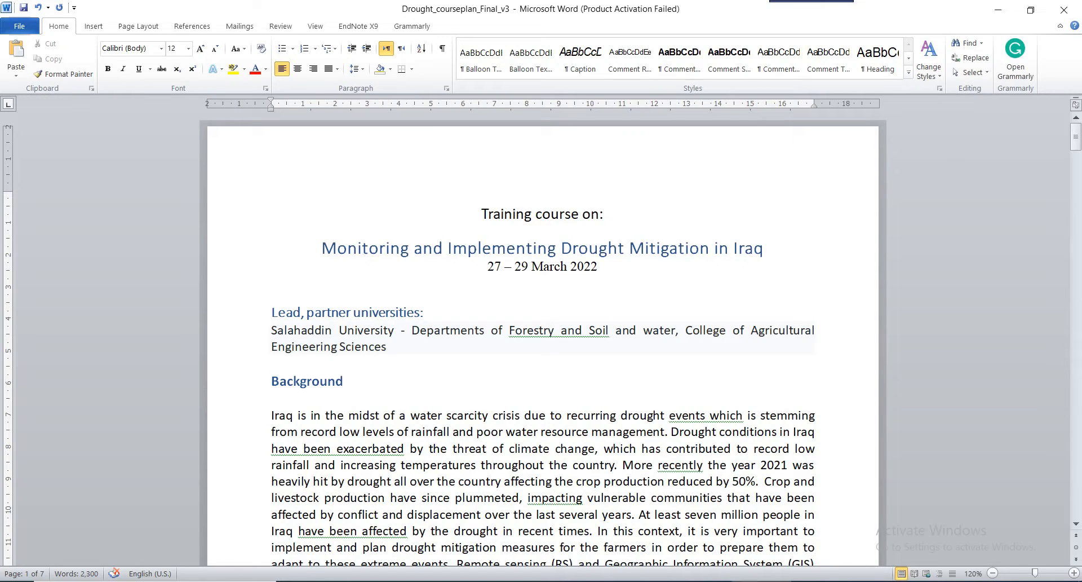
Step: Review the drought course plan from its title through the lesson plan to the 29 March sessions in the Program table
{"action": "left_click_drag", "start_coordinate": [337, 248], "coordinate": [778, 248]}
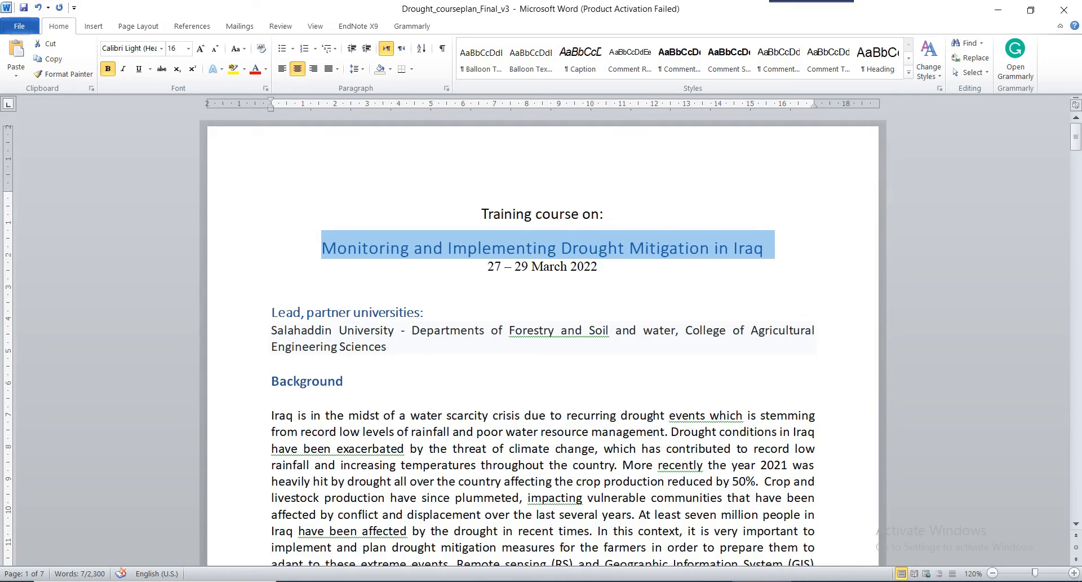
{"action": "scroll", "coordinate": [541, 344], "scroll_direction": "down", "scroll_amount": 18}
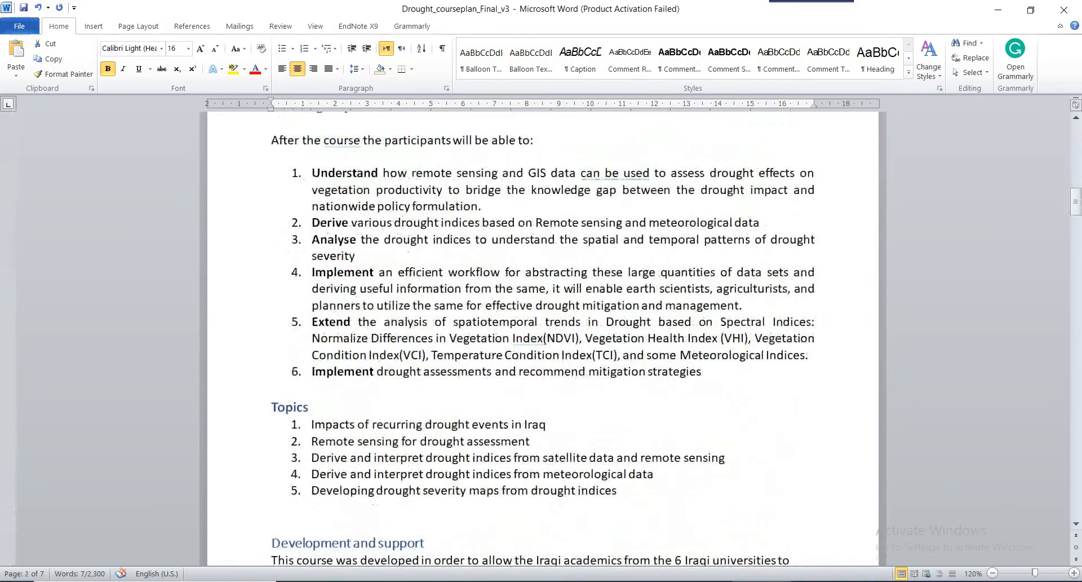
{"action": "scroll", "coordinate": [541, 339], "scroll_direction": "down", "scroll_amount": 20}
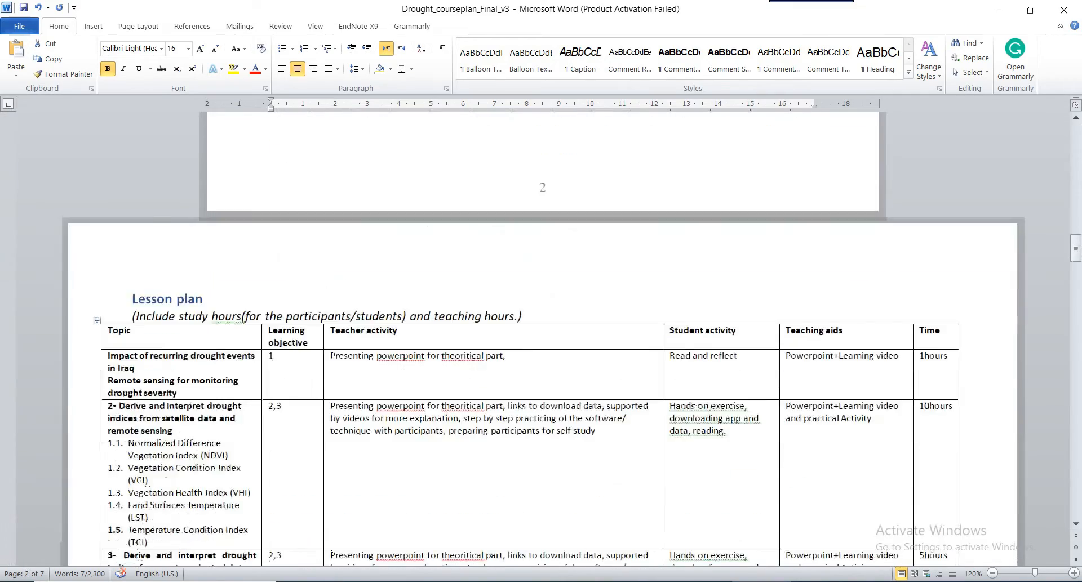
{"action": "scroll", "coordinate": [541, 338], "scroll_direction": "down", "scroll_amount": 20}
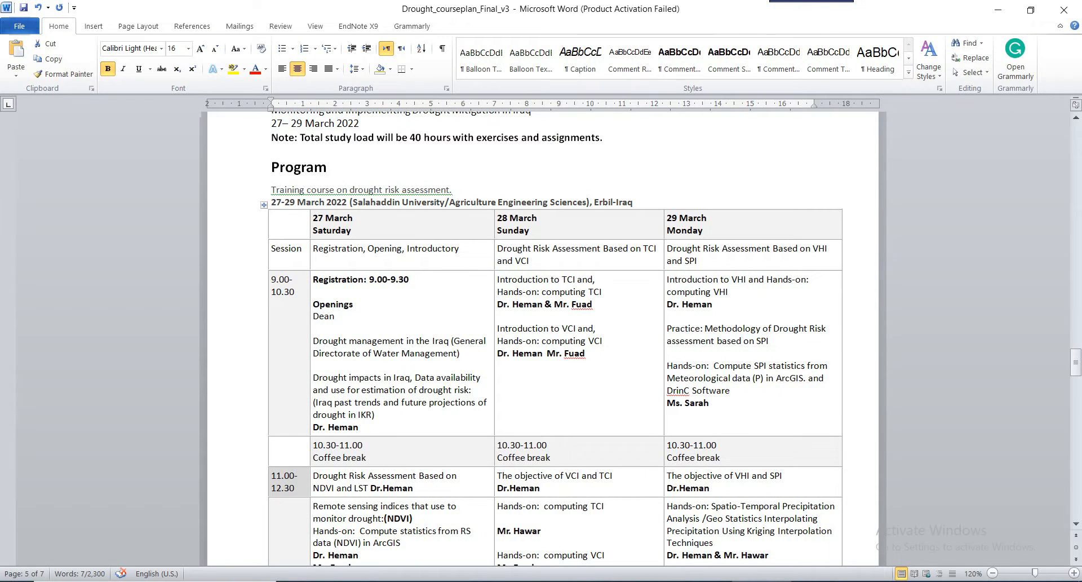
{"action": "left_click_drag", "start_coordinate": [828, 249], "coordinate": [694, 261]}
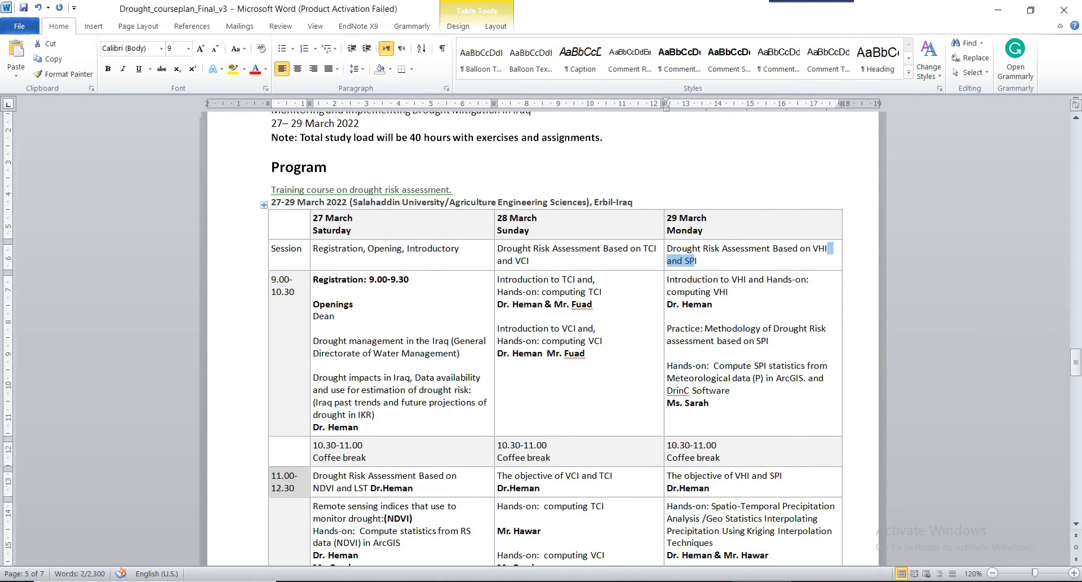
{"action": "left_click", "coordinate": [718, 342]}
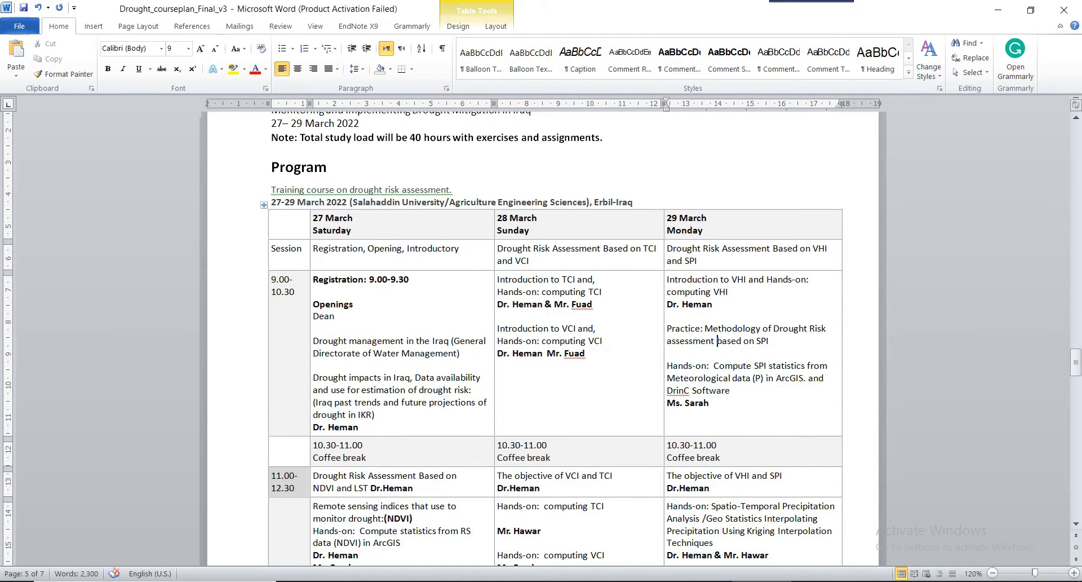
{"action": "scroll", "coordinate": [541, 339], "scroll_direction": "down", "scroll_amount": 2}
Step: Switch to the All Used Equations document and view the NDVI equation and its Float form with Bands 5 and 4
{"action": "left_click", "coordinate": [711, 580]}
{"action": "scroll", "coordinate": [541, 338], "scroll_direction": "up", "scroll_amount": 1}
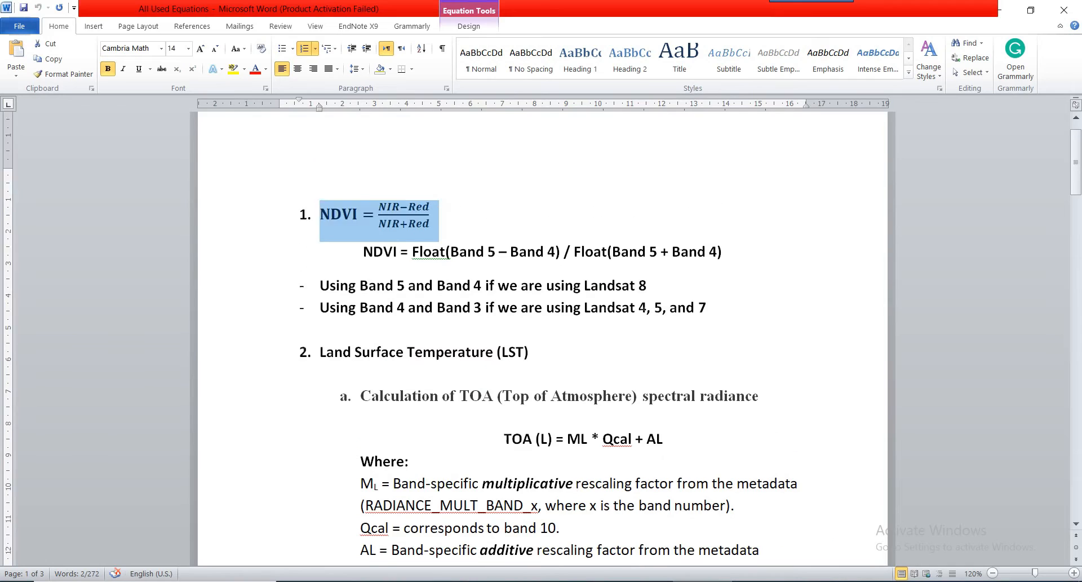
{"action": "scroll", "coordinate": [541, 338], "scroll_direction": "up", "scroll_amount": 1}
{"action": "left_click", "coordinate": [485, 292]}
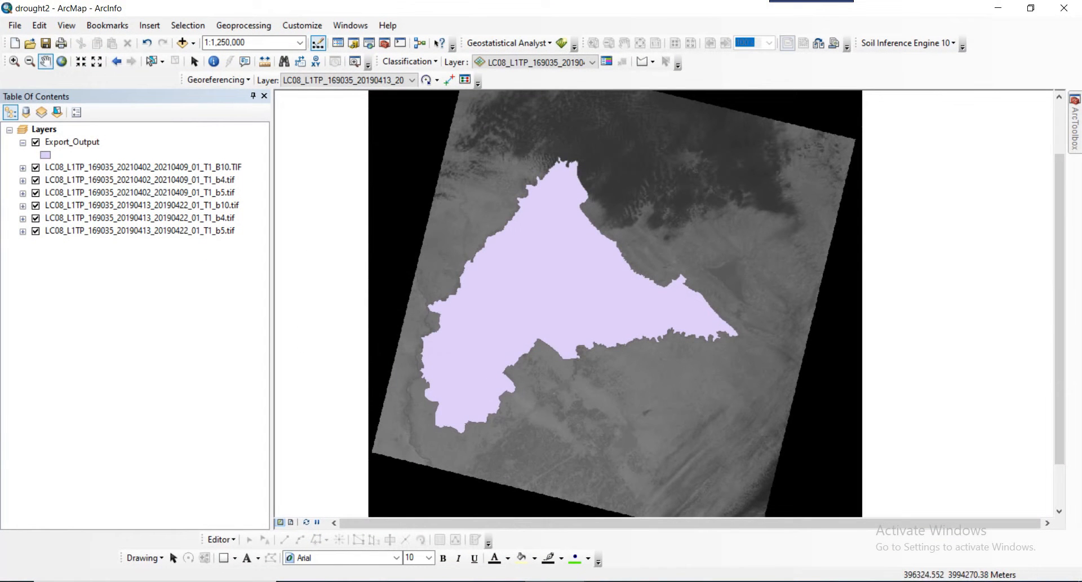
Step: In ArcMap, go through the 2021 and 2019 Landsat 8 raster layers for bands 10, 4 and 5
{"action": "left_click_drag", "start_coordinate": [527, 212], "coordinate": [534, 236]}
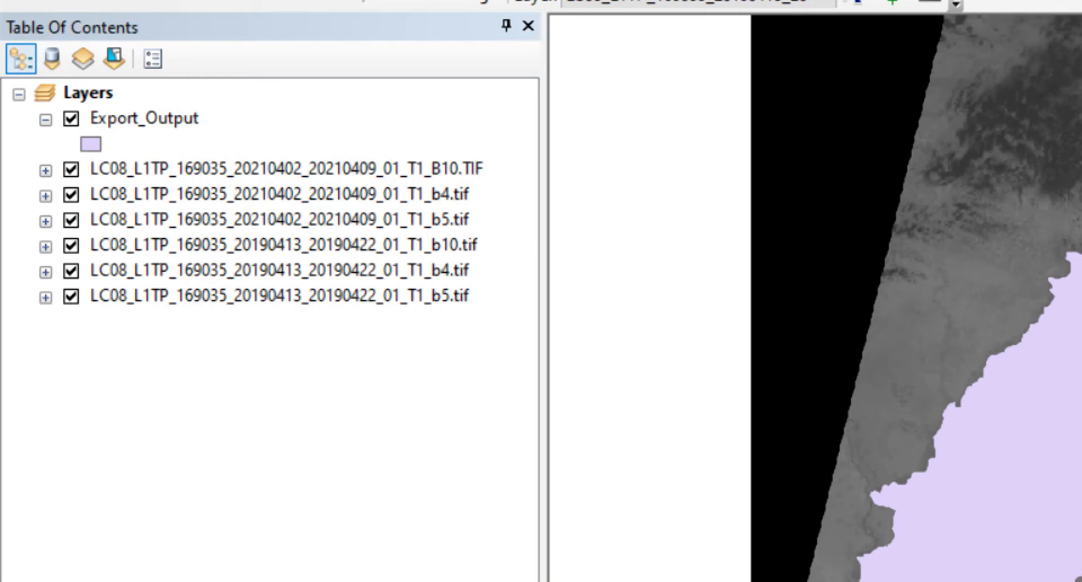
{"action": "left_click", "coordinate": [280, 219]}
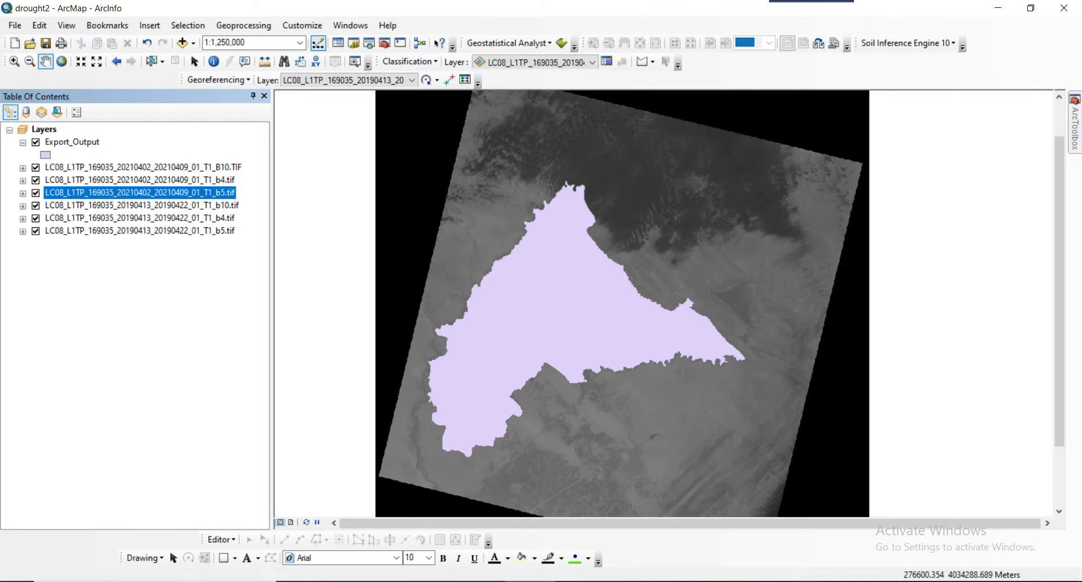
{"action": "left_click", "coordinate": [142, 205]}
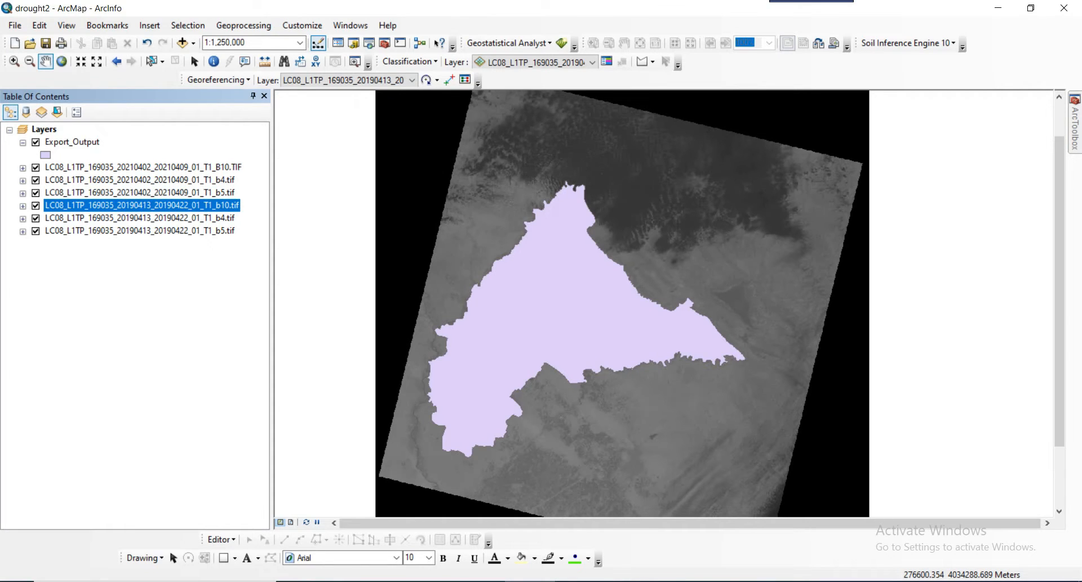
{"action": "left_click", "coordinate": [142, 167]}
{"action": "left_click", "coordinate": [141, 180]}
{"action": "left_click", "coordinate": [141, 192]}
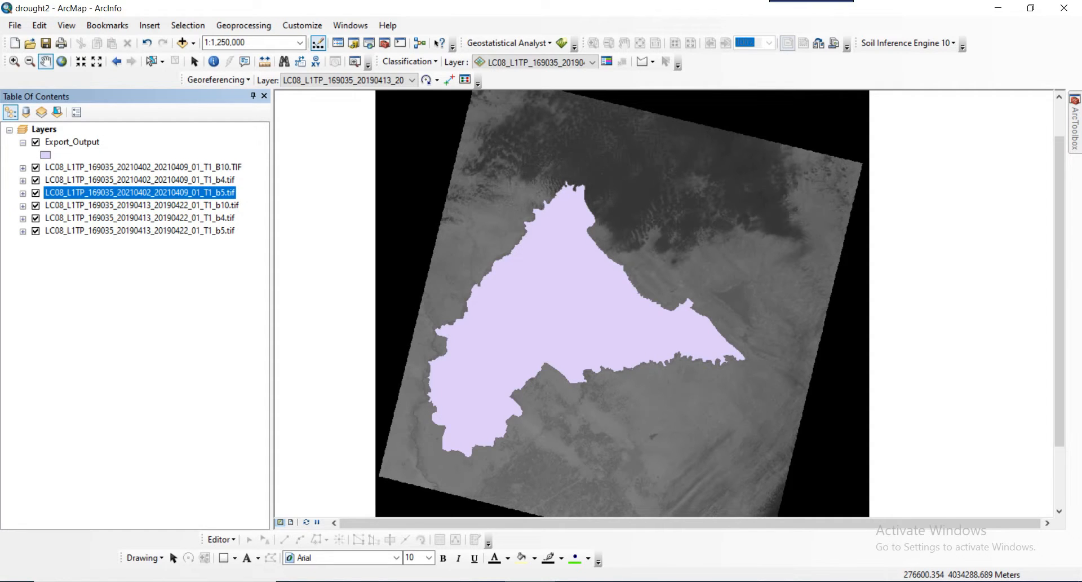
{"action": "left_click", "coordinate": [142, 205]}
{"action": "left_click", "coordinate": [141, 218]}
{"action": "left_click", "coordinate": [141, 230]}
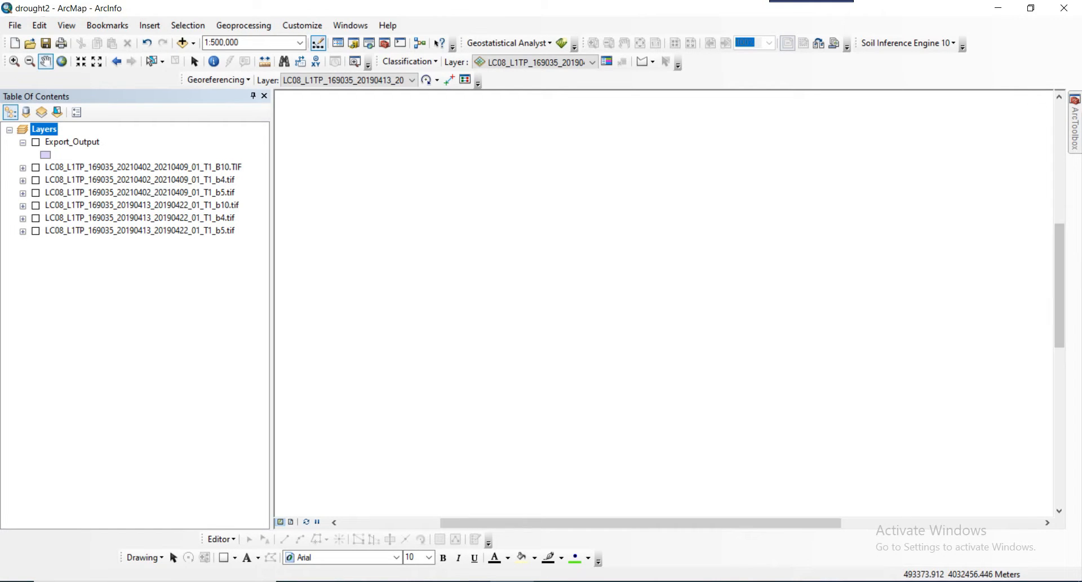
Step: Open the Raster Calculator from the Map Algebra toolset of the Spatial Analyst Tools
{"action": "mouse_move", "coordinate": [1075, 128]}
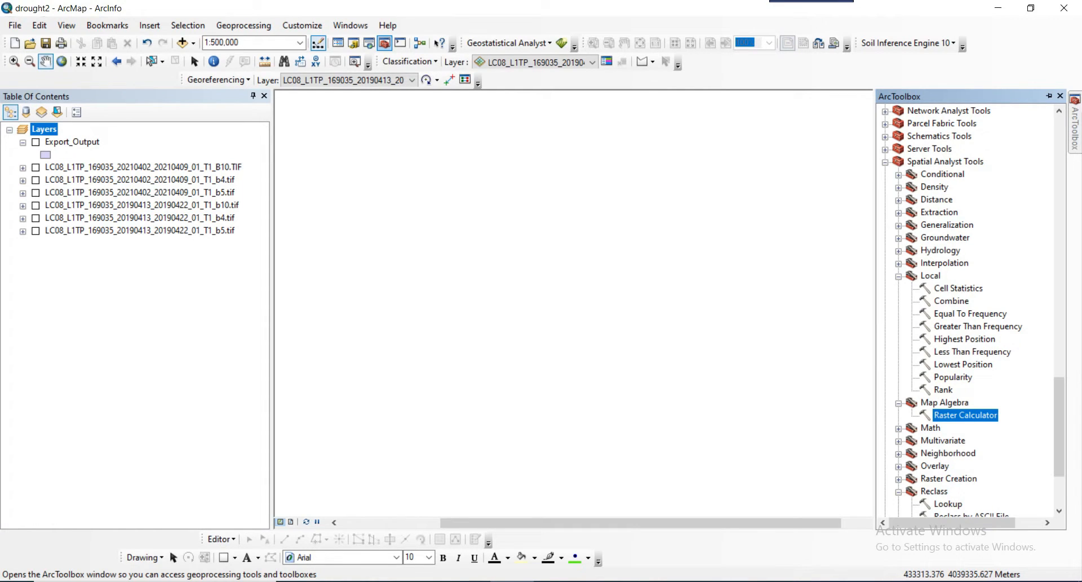
{"action": "left_click", "coordinate": [243, 25]}
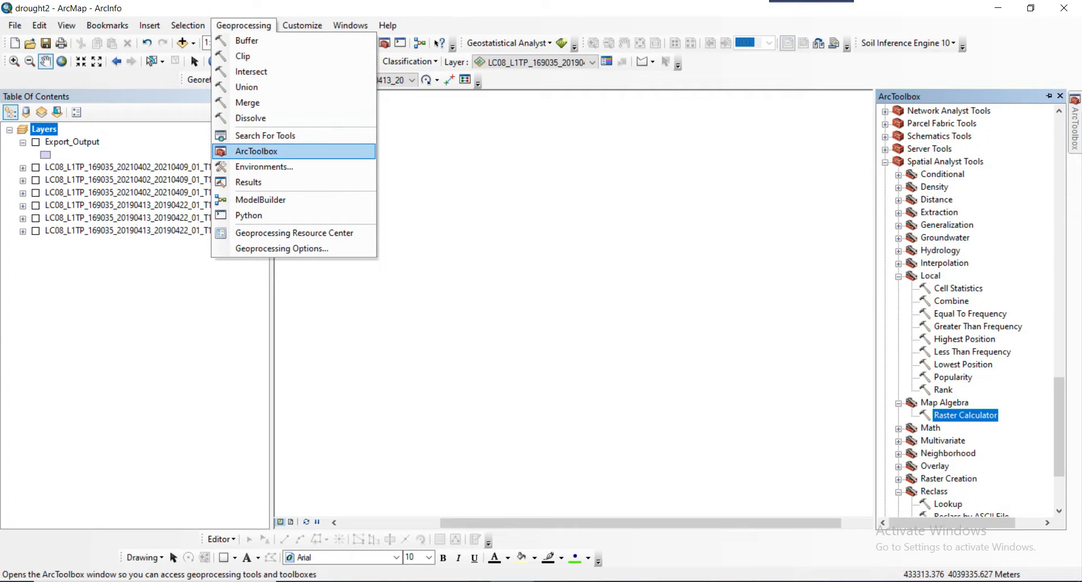
{"action": "scroll", "coordinate": [967, 310], "scroll_direction": "up", "scroll_amount": 15}
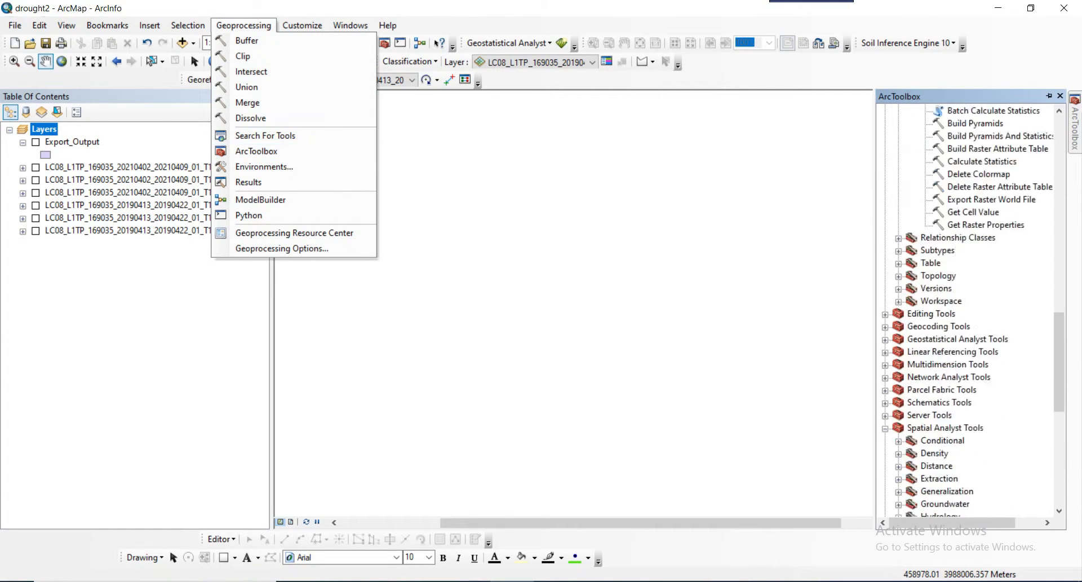
{"action": "scroll", "coordinate": [967, 310], "scroll_direction": "up", "scroll_amount": 12}
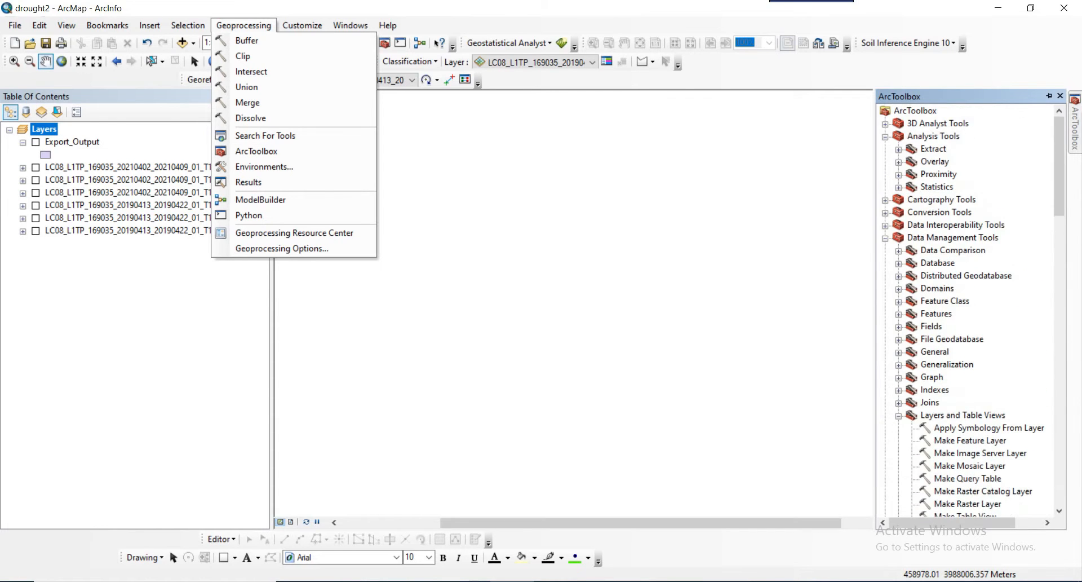
{"action": "scroll", "coordinate": [966, 310], "scroll_direction": "down", "scroll_amount": 20}
{"action": "scroll", "coordinate": [967, 310], "scroll_direction": "down", "scroll_amount": 3}
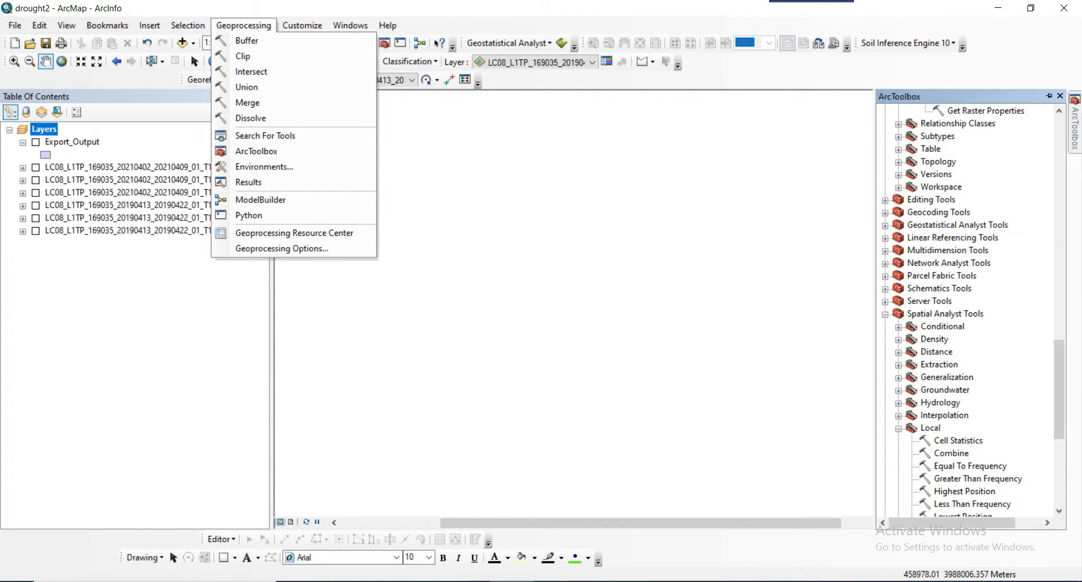
{"action": "left_click", "coordinate": [946, 314]}
{"action": "scroll", "coordinate": [967, 310], "scroll_direction": "down", "scroll_amount": 4}
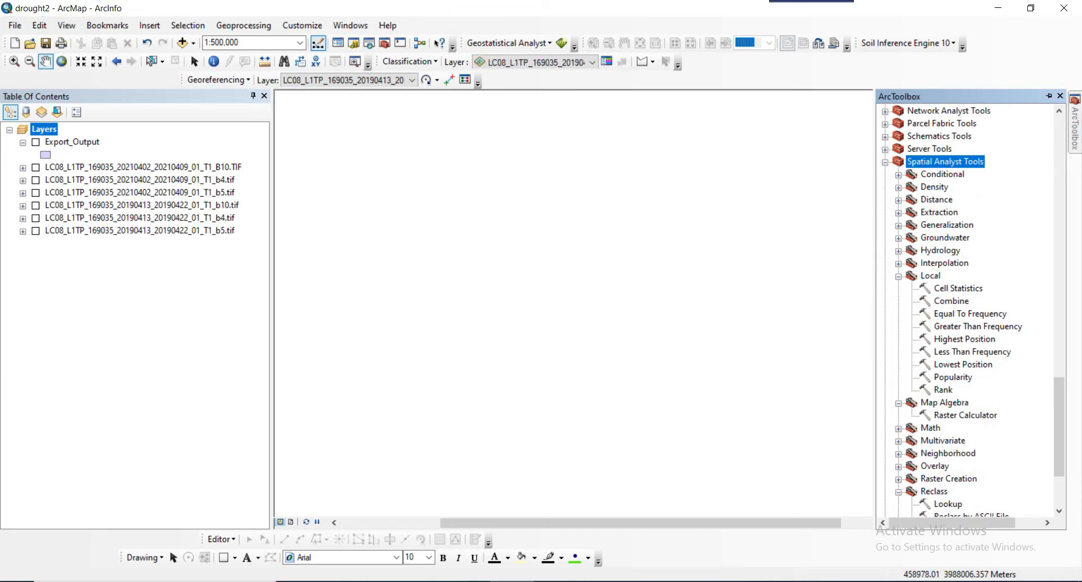
{"action": "scroll", "coordinate": [967, 310], "scroll_direction": "down", "scroll_amount": 3}
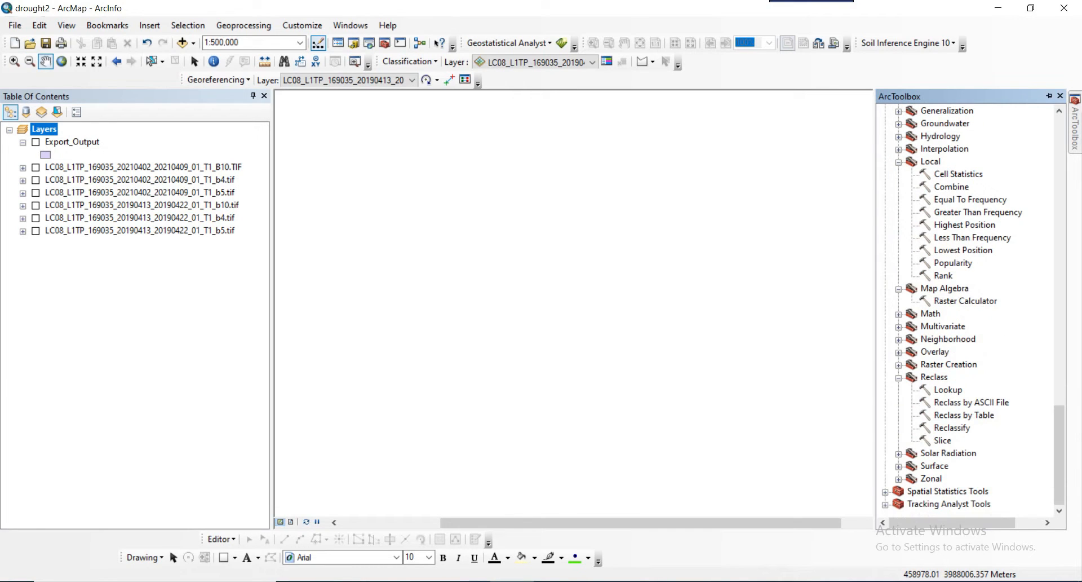
{"action": "left_click", "coordinate": [945, 289]}
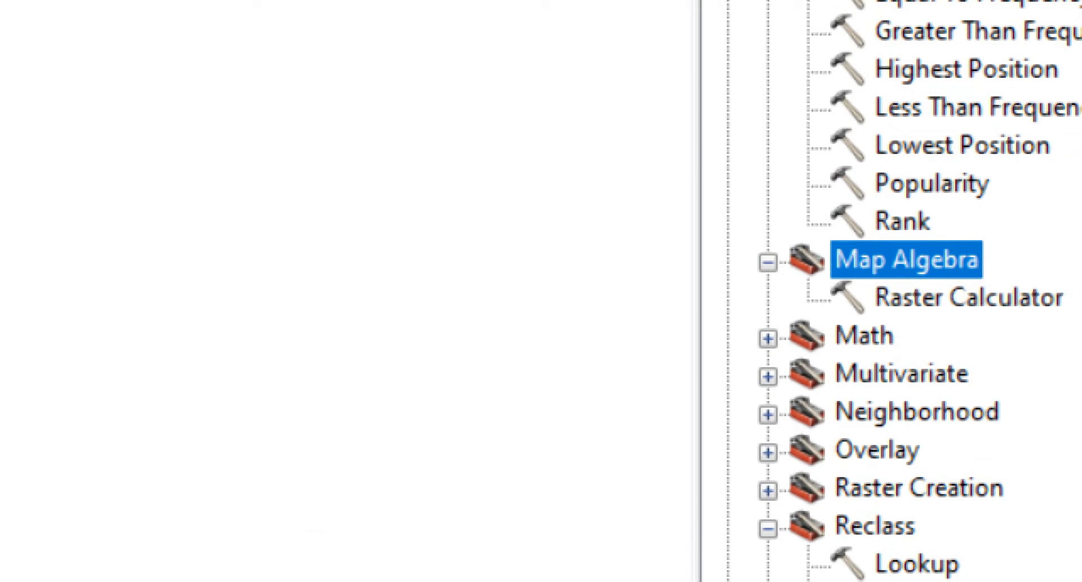
{"action": "left_click", "coordinate": [968, 298]}
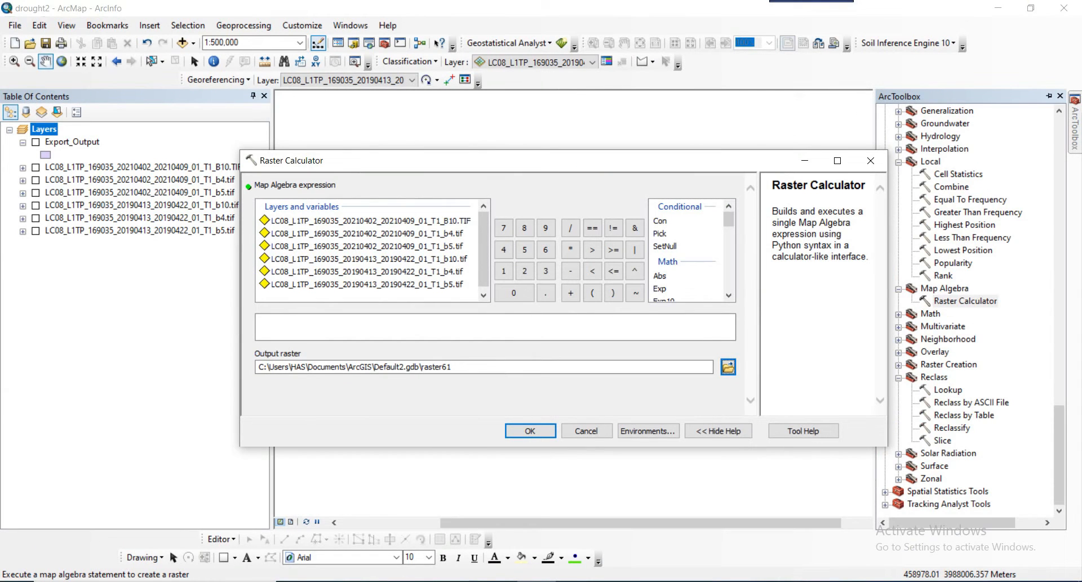
Step: Start the map algebra expression with the Float function and consult the NDVI formula in the All Used Equations document
{"action": "scroll", "coordinate": [690, 251], "scroll_direction": "down", "scroll_amount": 1}
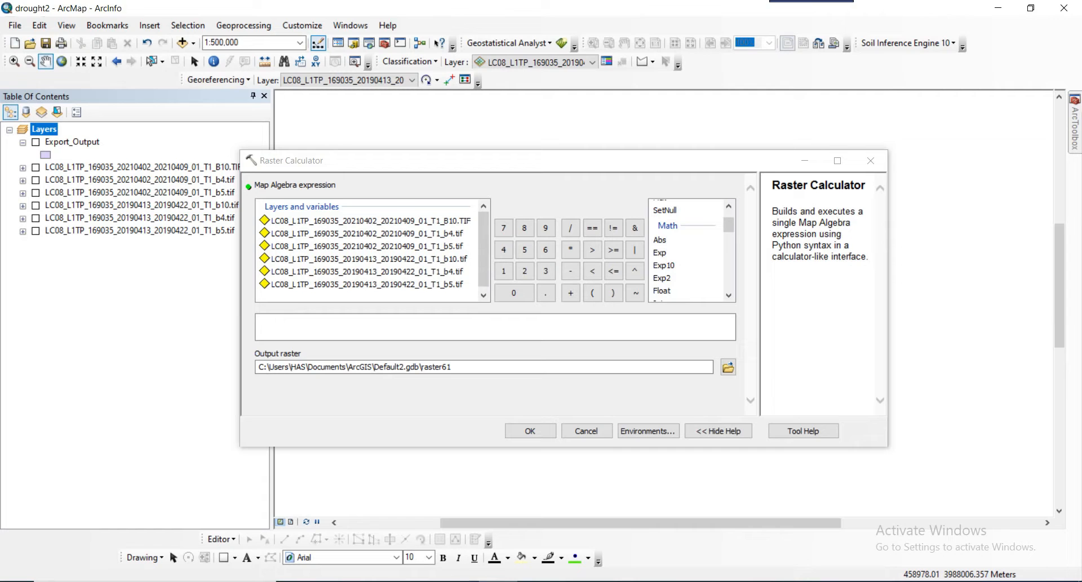
{"action": "double_click", "coordinate": [662, 290]}
{"action": "key", "text": "alt+Tab"}
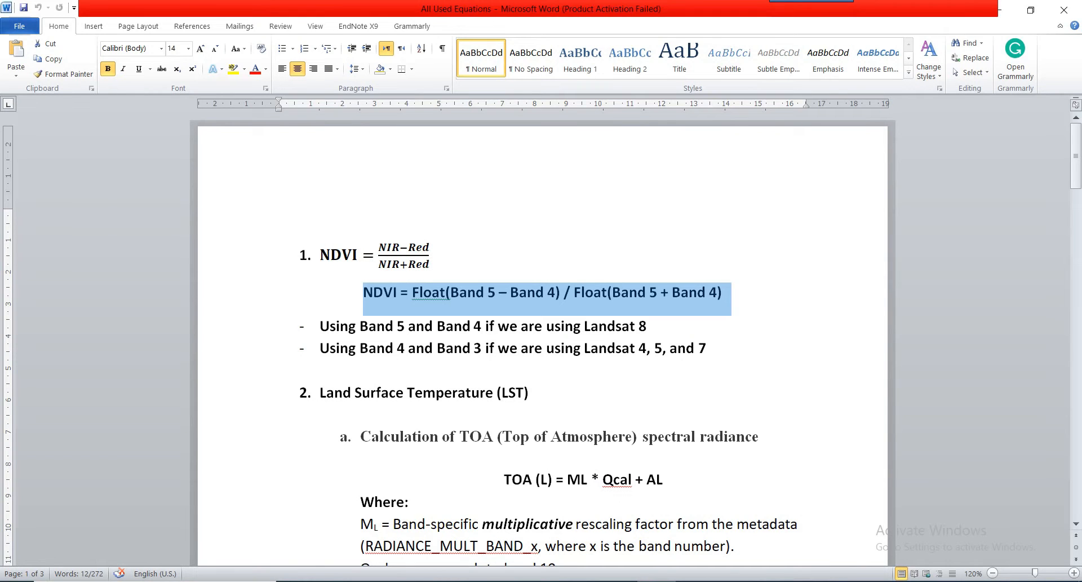
{"action": "key", "text": "alt+Tab"}
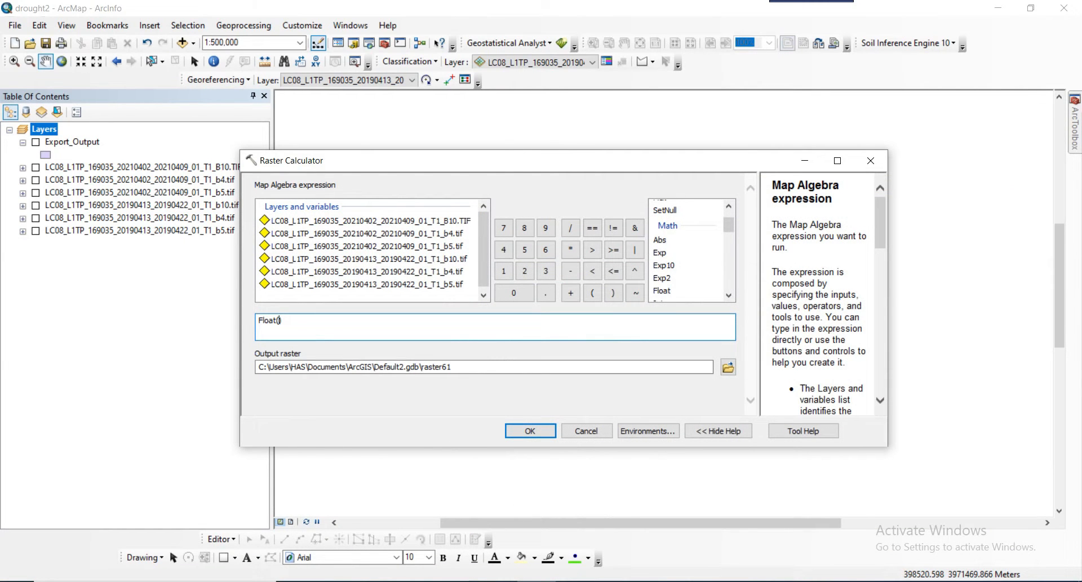
Step: Fill the Float function with the 2019 band 5 raster minus the 2019 band 4 raster as the NDVI numerator
{"action": "left_click", "coordinate": [367, 284]}
{"action": "left_click", "coordinate": [367, 271]}
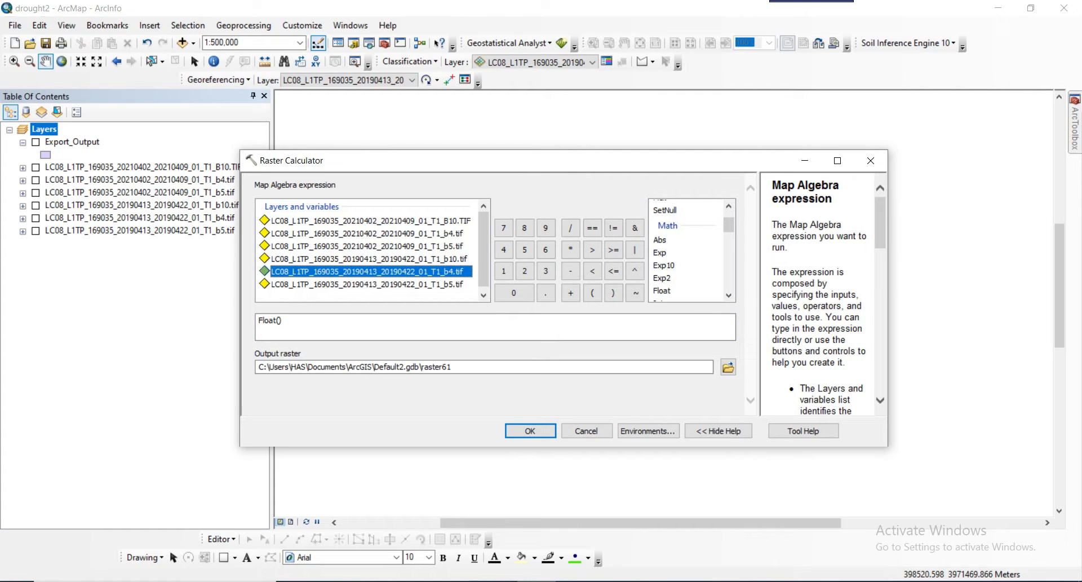
{"action": "left_click", "coordinate": [367, 284]}
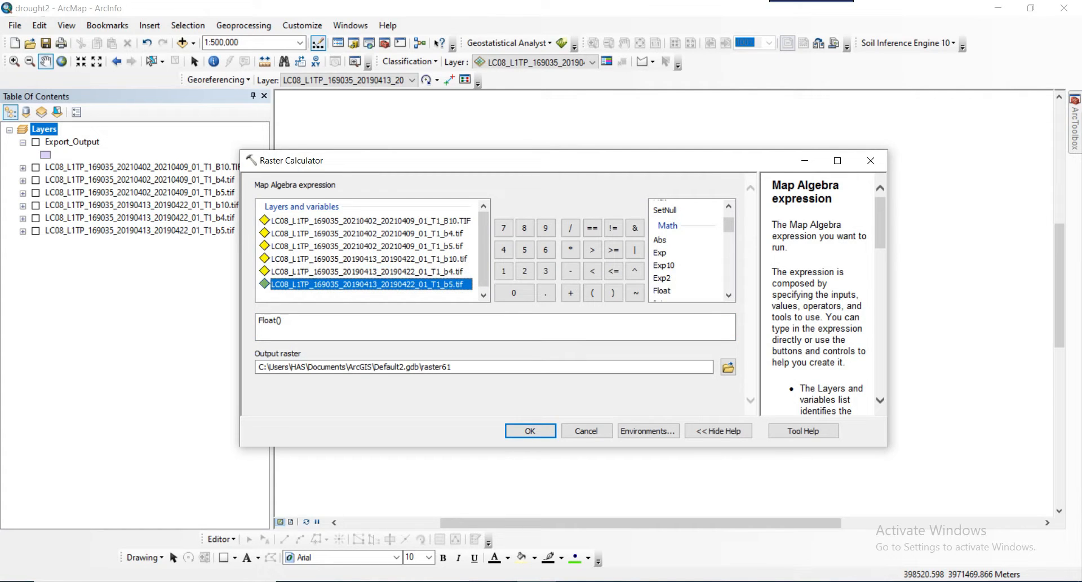
{"action": "left_click", "coordinate": [367, 272]}
{"action": "left_click", "coordinate": [367, 284]}
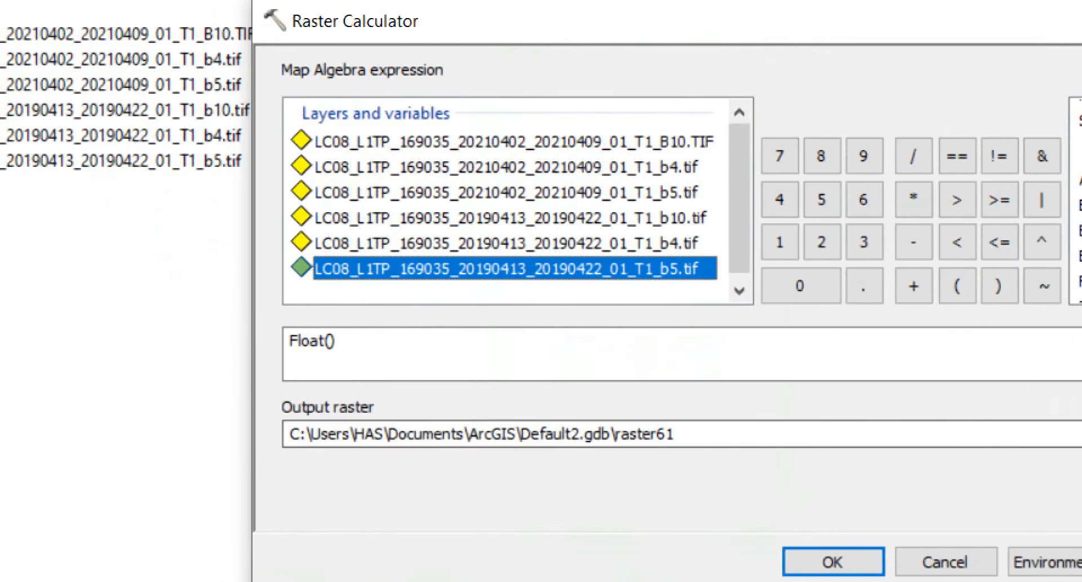
{"action": "left_click", "coordinate": [330, 341]}
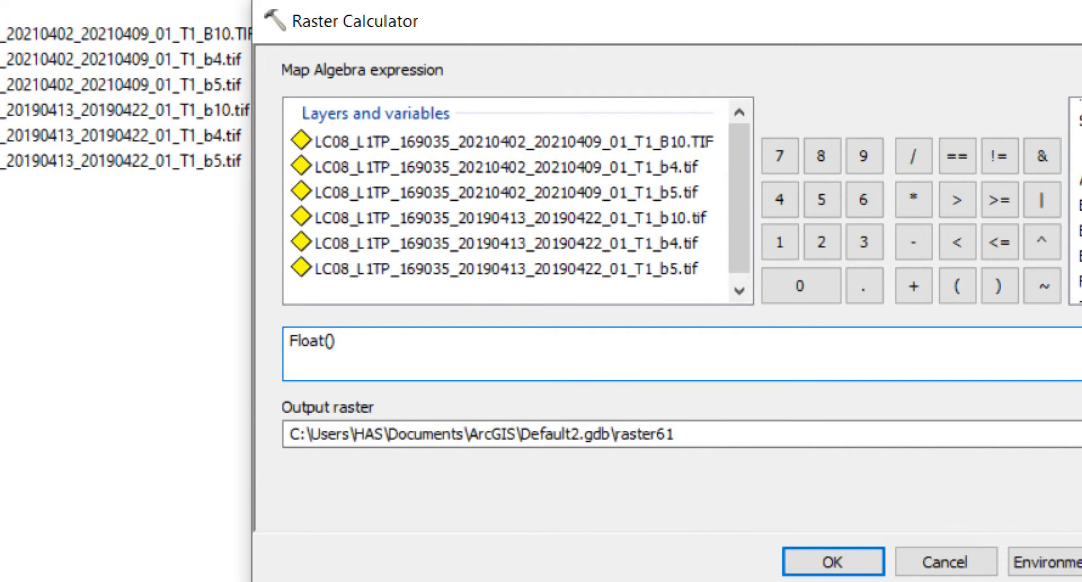
{"action": "double_click", "coordinate": [506, 268]}
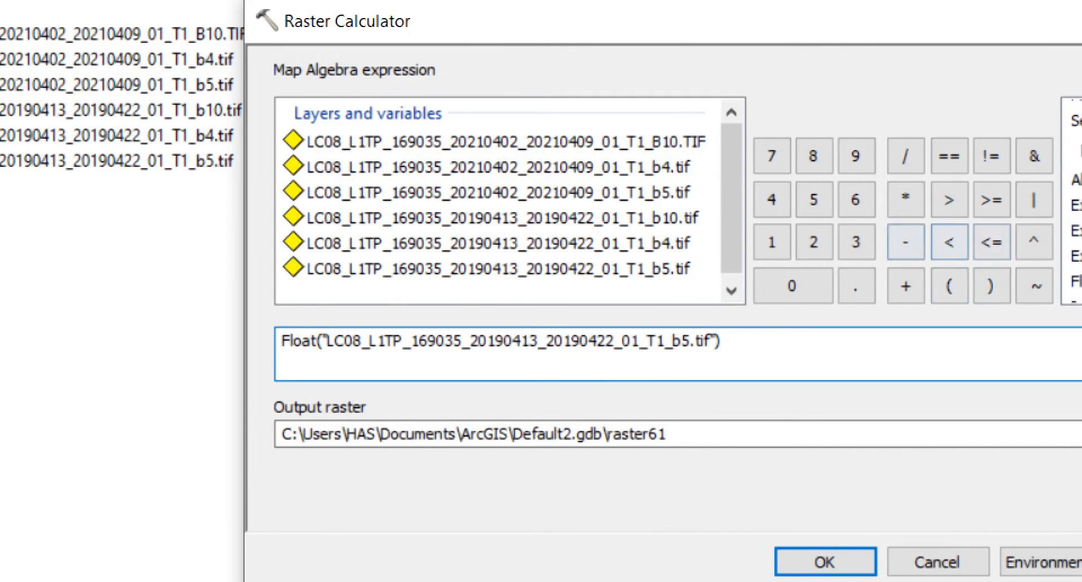
{"action": "left_click", "coordinate": [913, 242]}
{"action": "double_click", "coordinate": [496, 243]}
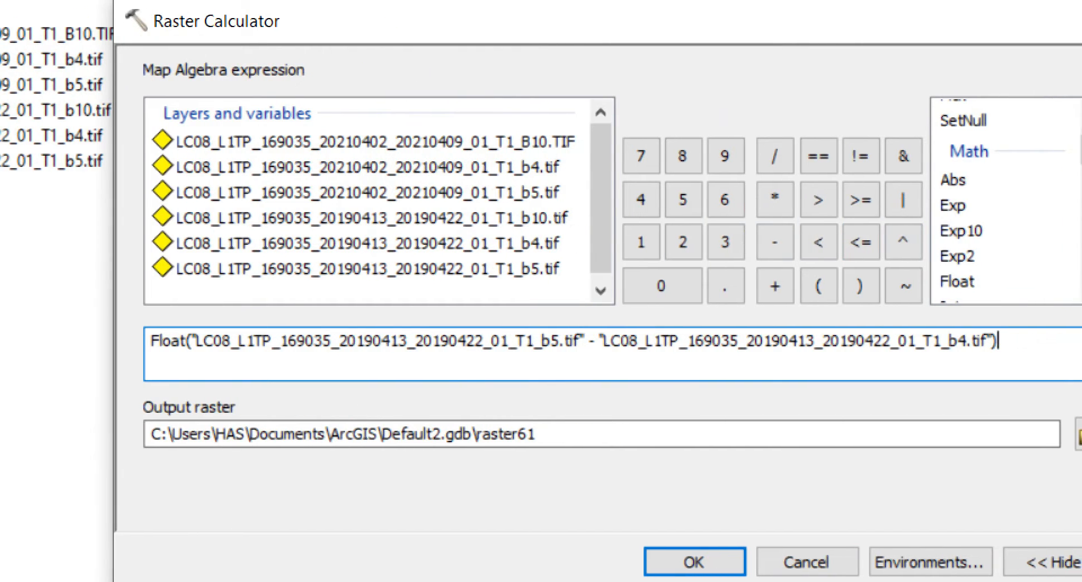
Step: Divide the NDVI numerator by a Float function containing the 2019 band 5 raster plus the 2019 band 4 raster
{"action": "left_click", "coordinate": [775, 156]}
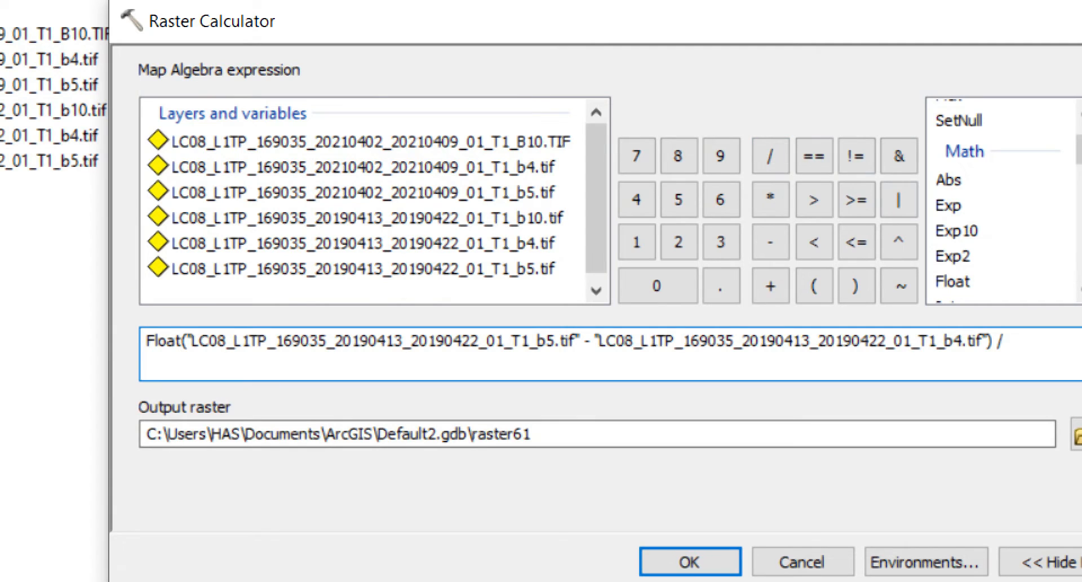
{"action": "scroll", "coordinate": [1000, 202], "scroll_direction": "up", "scroll_amount": 1}
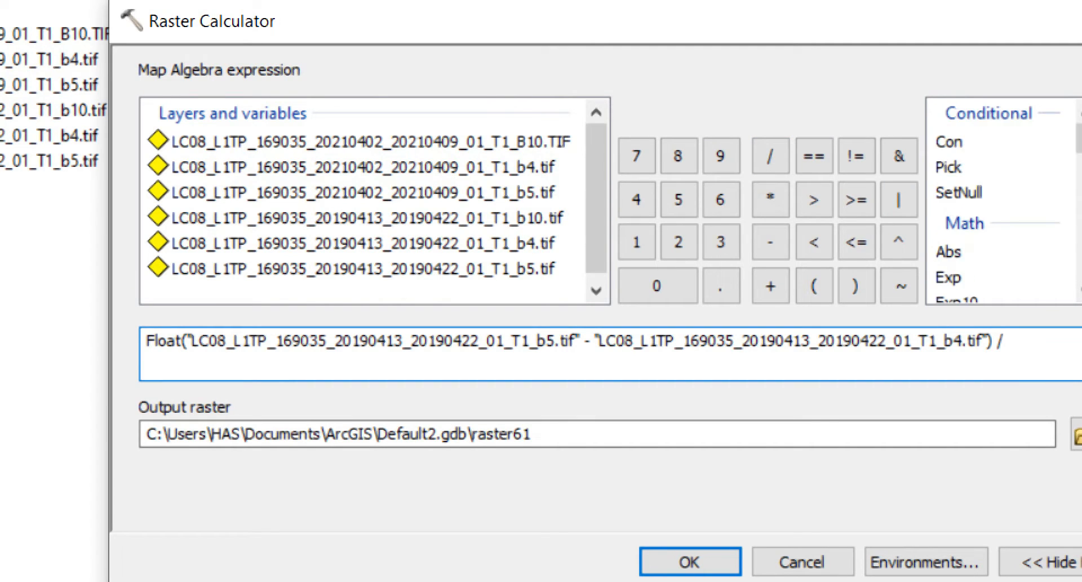
{"action": "scroll", "coordinate": [1000, 201], "scroll_direction": "down", "scroll_amount": 2}
{"action": "scroll", "coordinate": [1000, 202], "scroll_direction": "down", "scroll_amount": 1}
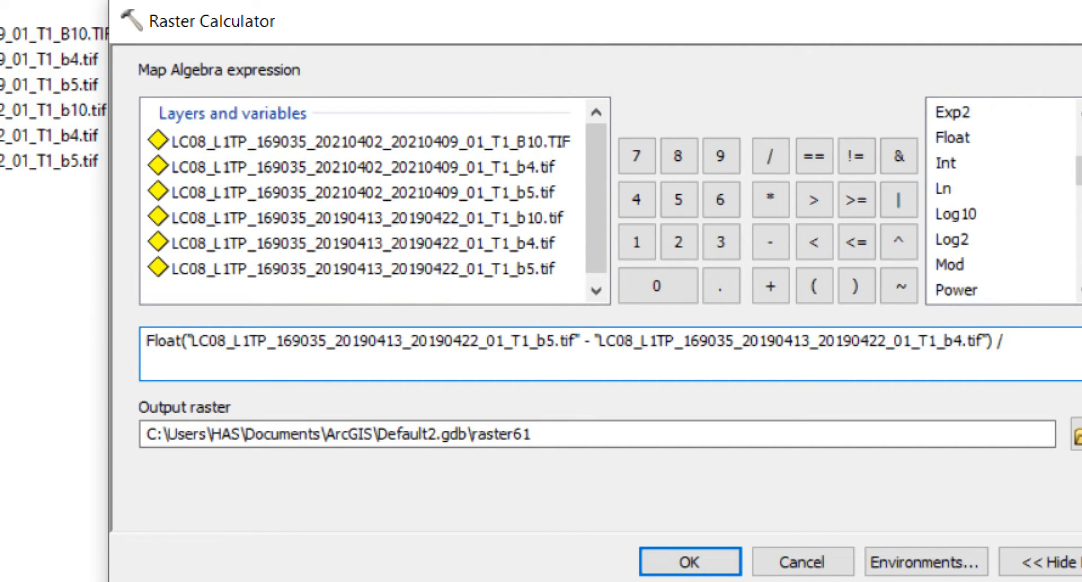
{"action": "left_click", "coordinate": [952, 137]}
{"action": "double_click", "coordinate": [952, 137]}
{"action": "double_click", "coordinate": [364, 268]}
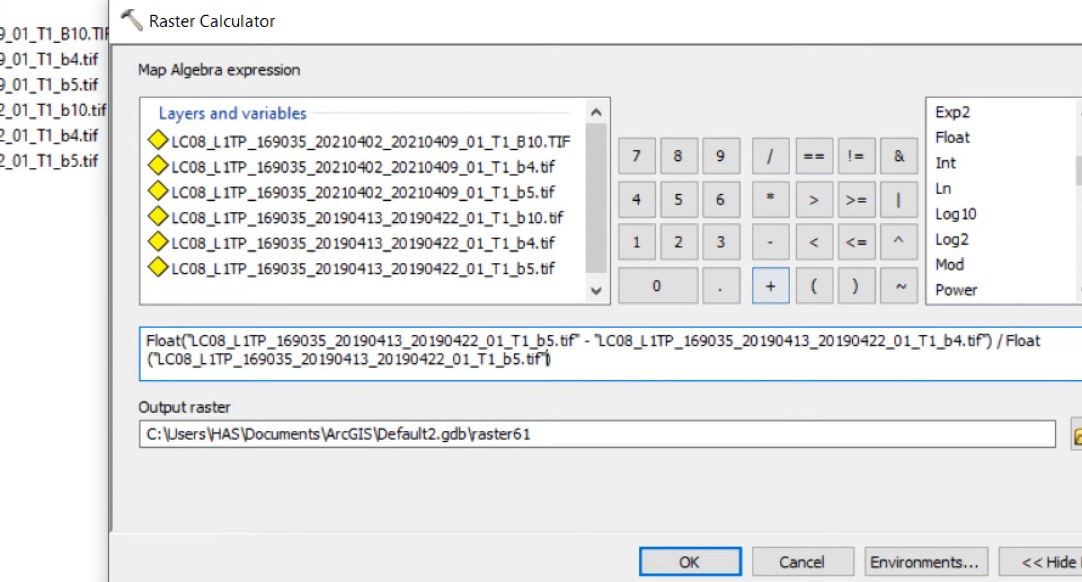
{"action": "left_click", "coordinate": [771, 286]}
{"action": "double_click", "coordinate": [363, 243]}
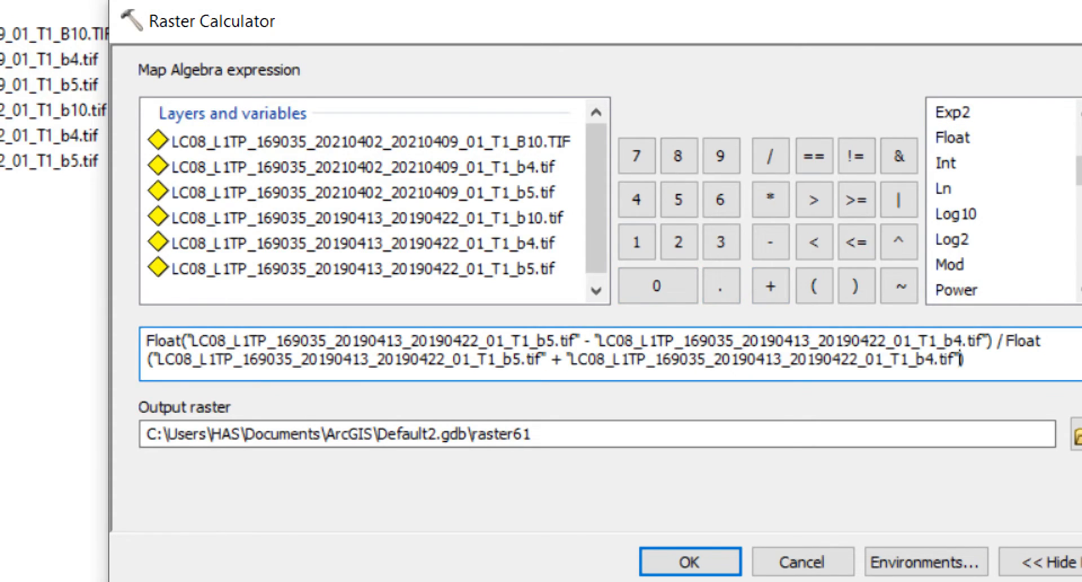
{"action": "left_click", "coordinate": [931, 359]}
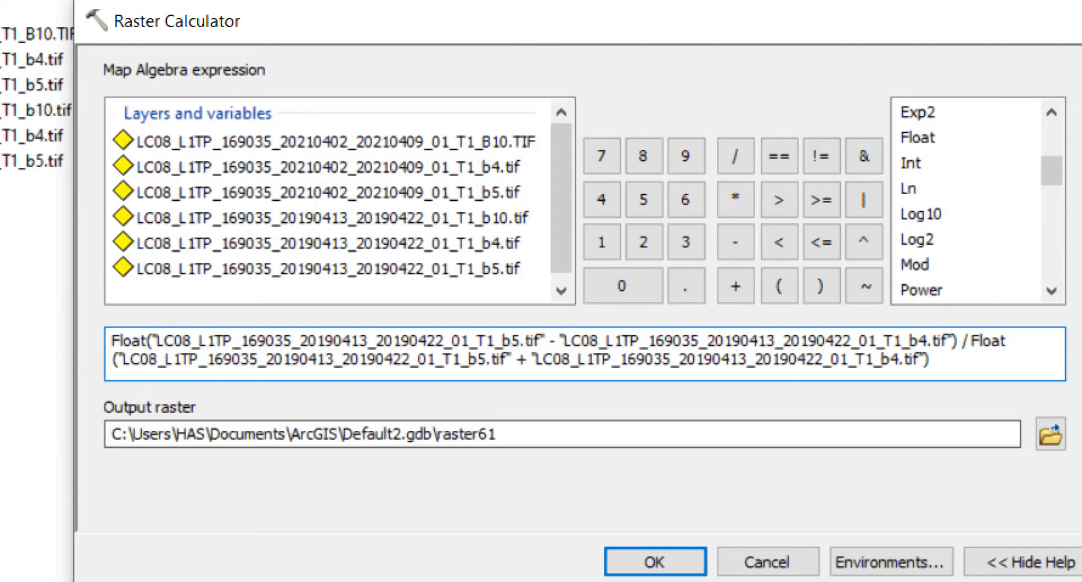
Step: Rename the output raster in Default2.gdb as NDVI__2019
{"action": "left_click", "coordinate": [502, 434]}
{"action": "key", "text": "BackSpace"}
{"action": "key", "text": "BackSpace"}
{"action": "key", "text": "BackSpace"}
{"action": "key", "text": "BackSpace"}
{"action": "key", "text": "BackSpace"}
{"action": "key", "text": "BackSpace"}
{"action": "key", "text": "BackSpace"}
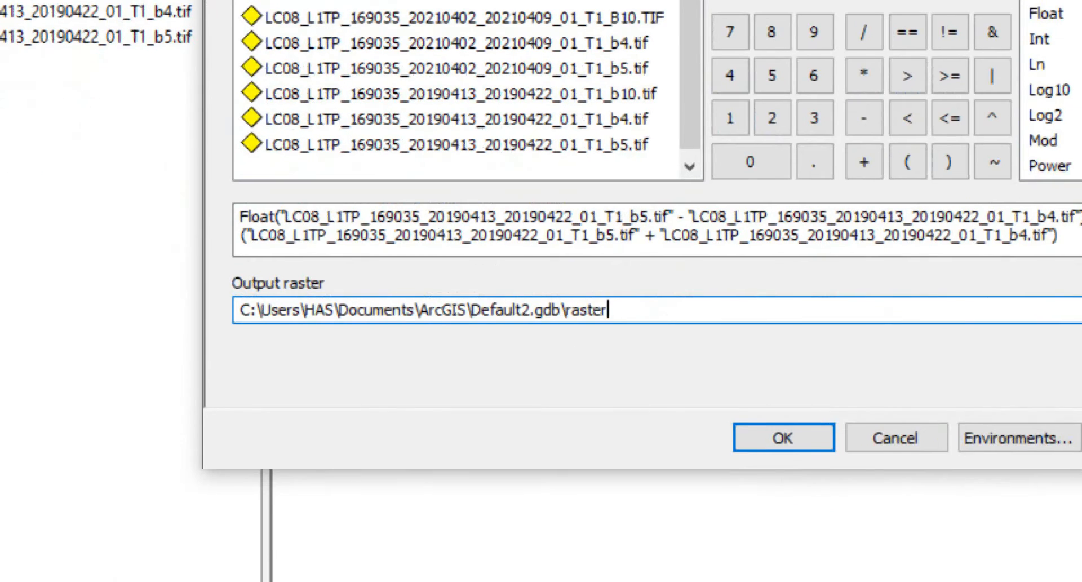
{"action": "key", "text": "BackSpace"}
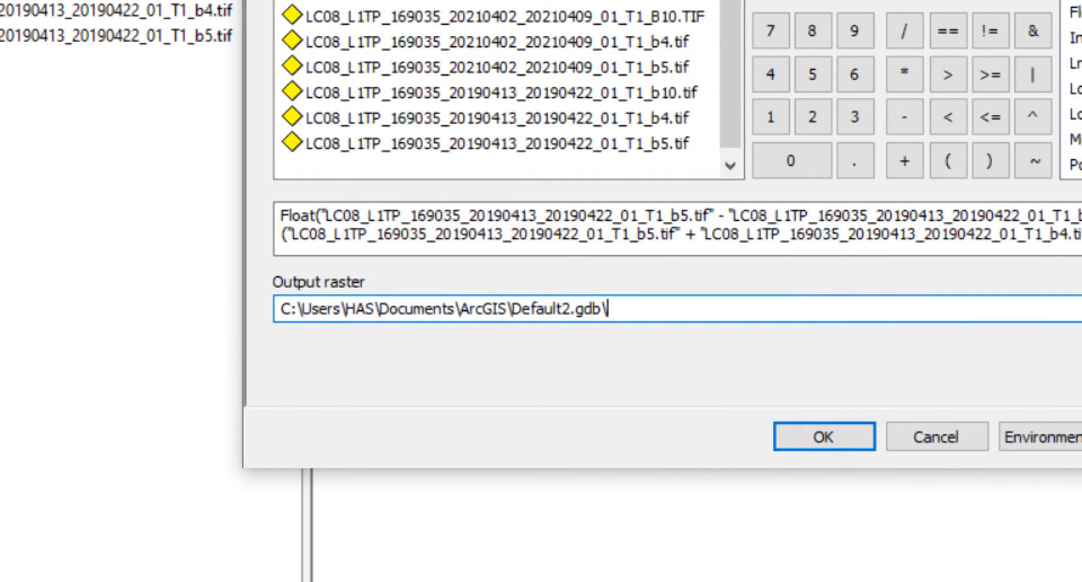
{"action": "type", "text": "NDVI"}
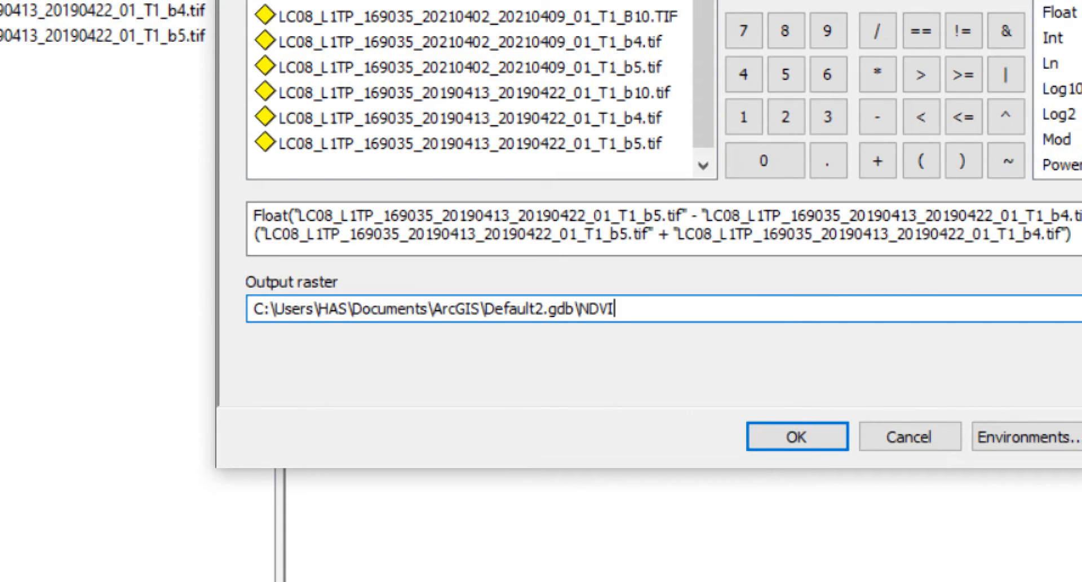
{"action": "type", "text": "__20"}
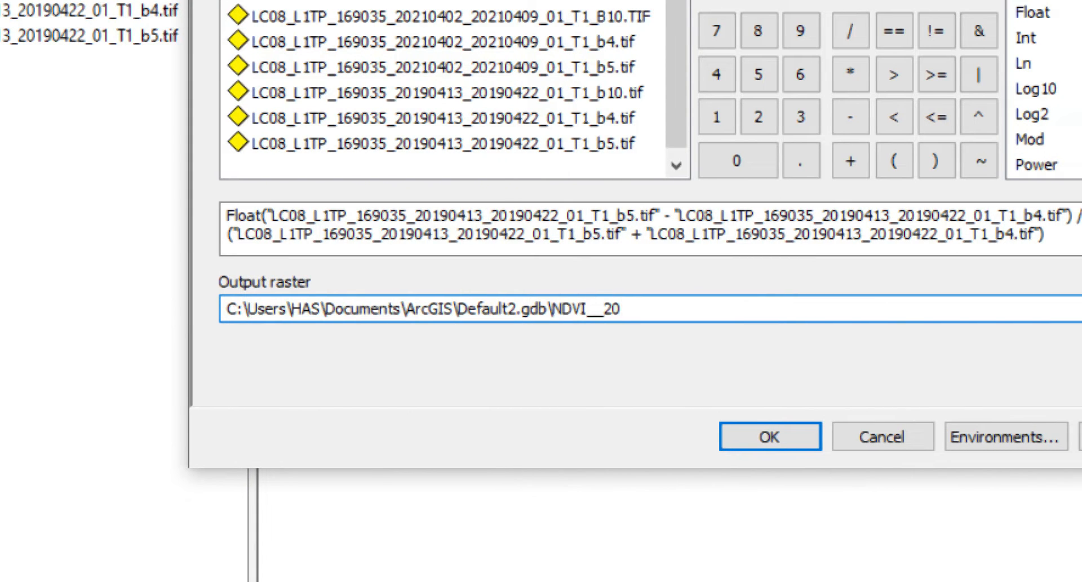
{"action": "type", "text": "19"}
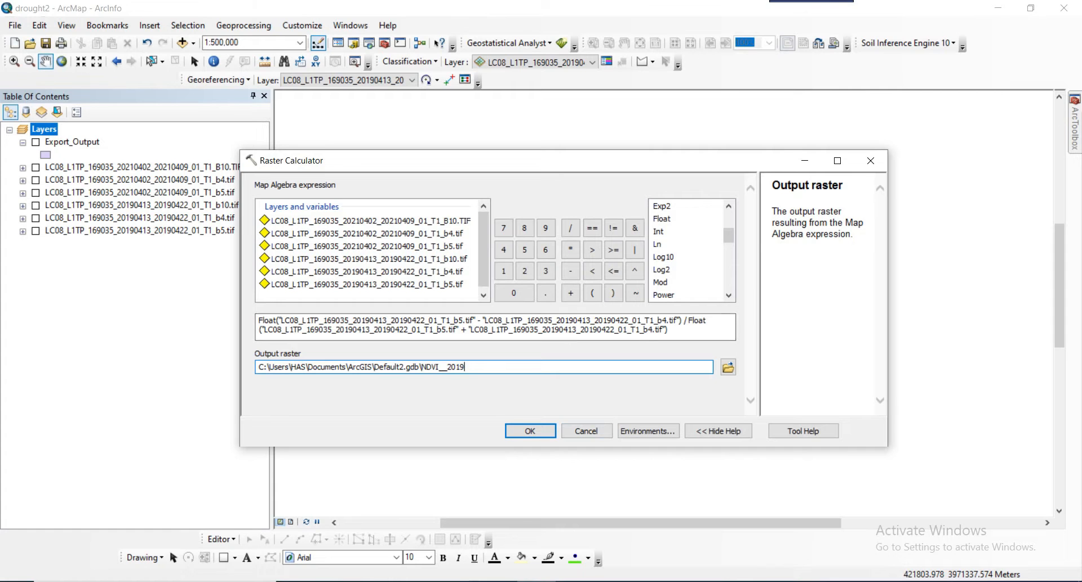
Step: Display the Export_Output layer and view the whole study area boundary beside the Raster Calculator
{"action": "left_click", "coordinate": [36, 142]}
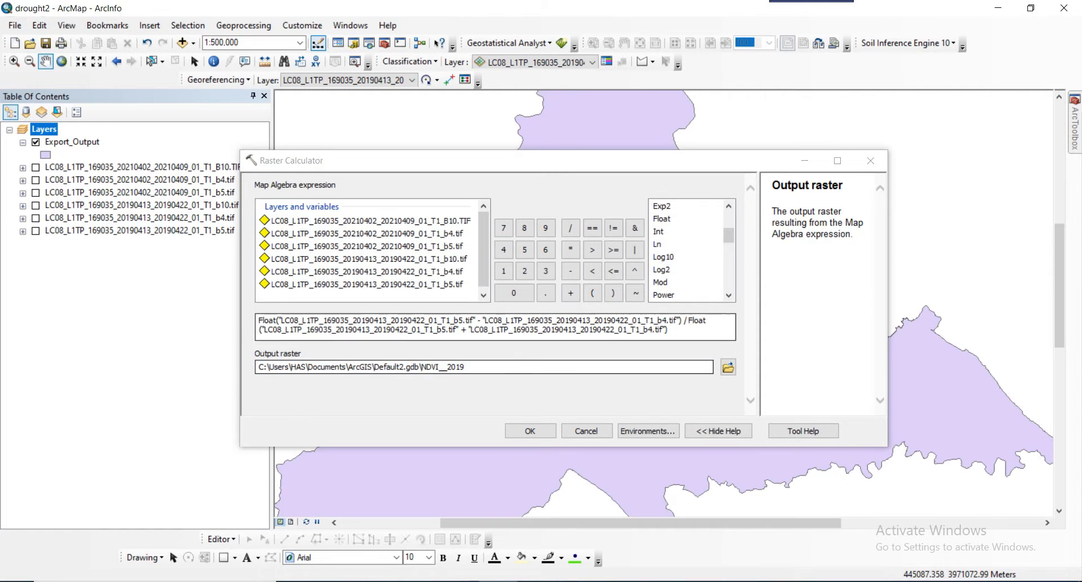
{"action": "left_click_drag", "start_coordinate": [479, 160], "coordinate": [210, 129]}
{"action": "scroll", "coordinate": [664, 293], "scroll_direction": "up", "scroll_amount": 2}
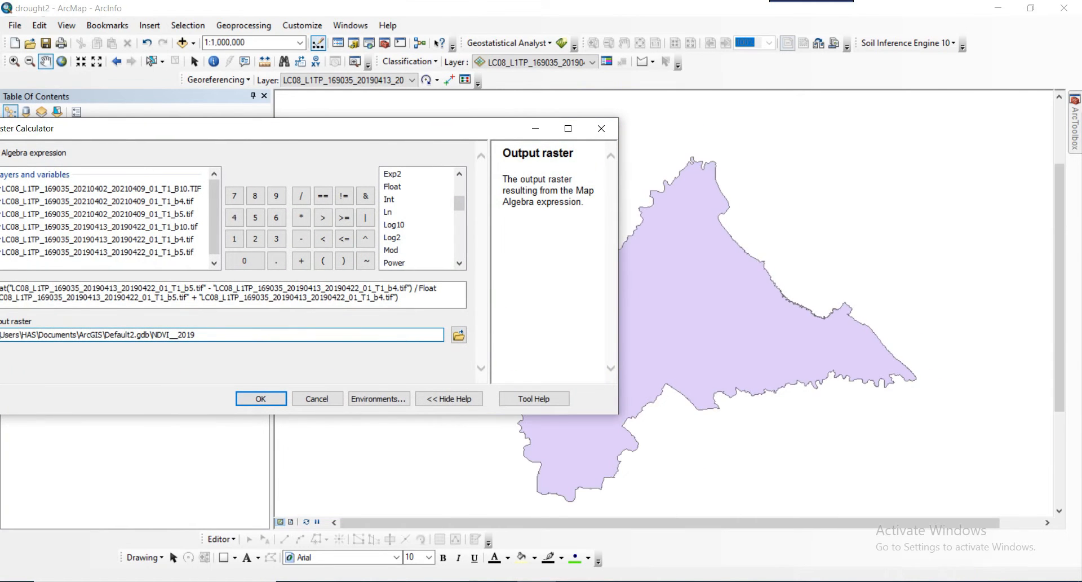
{"action": "left_click_drag", "start_coordinate": [698, 333], "coordinate": [814, 276]}
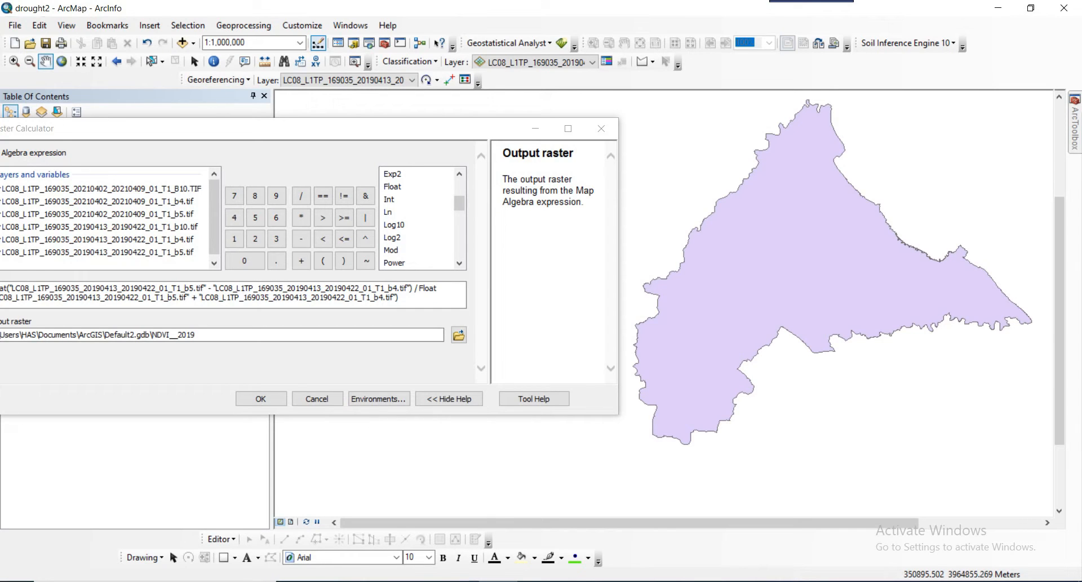
{"action": "left_click_drag", "start_coordinate": [316, 128], "coordinate": [538, 153]}
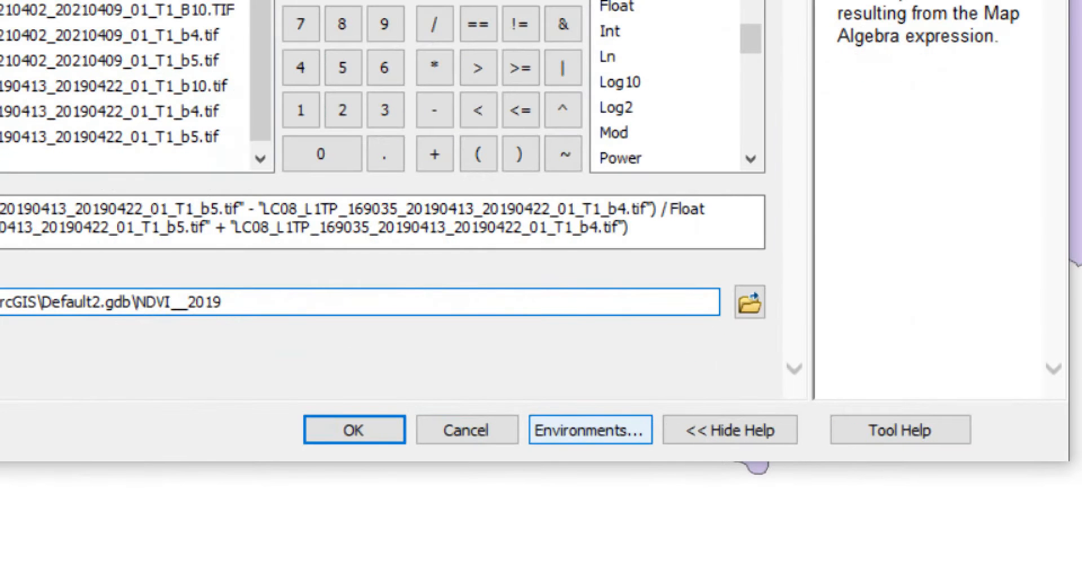
Step: In the calculation's environment settings, set the processing extent to be the same as layer Export_Output
{"action": "left_click", "coordinate": [590, 430]}
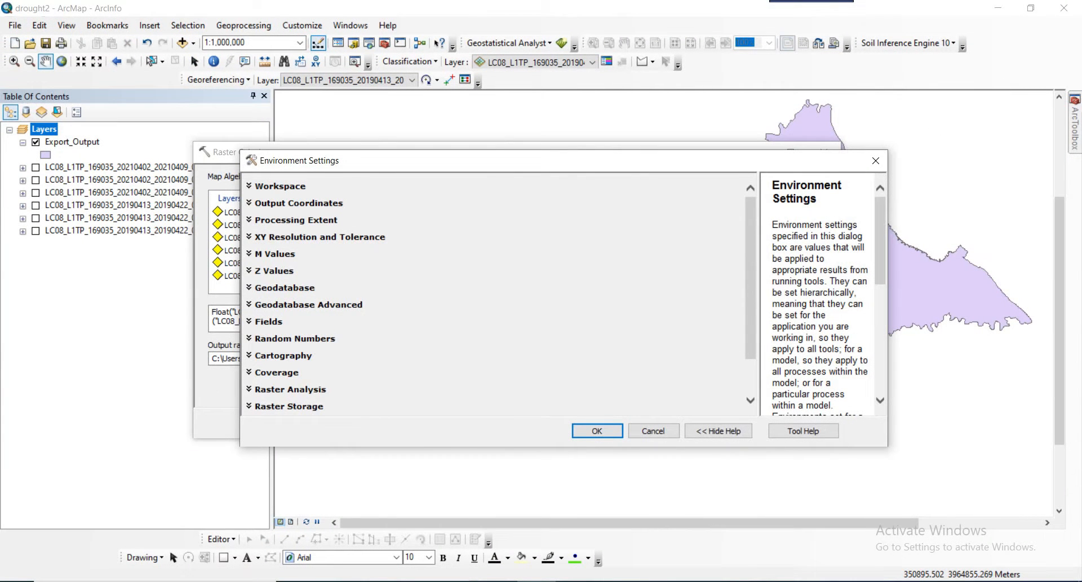
{"action": "left_click", "coordinate": [296, 221]}
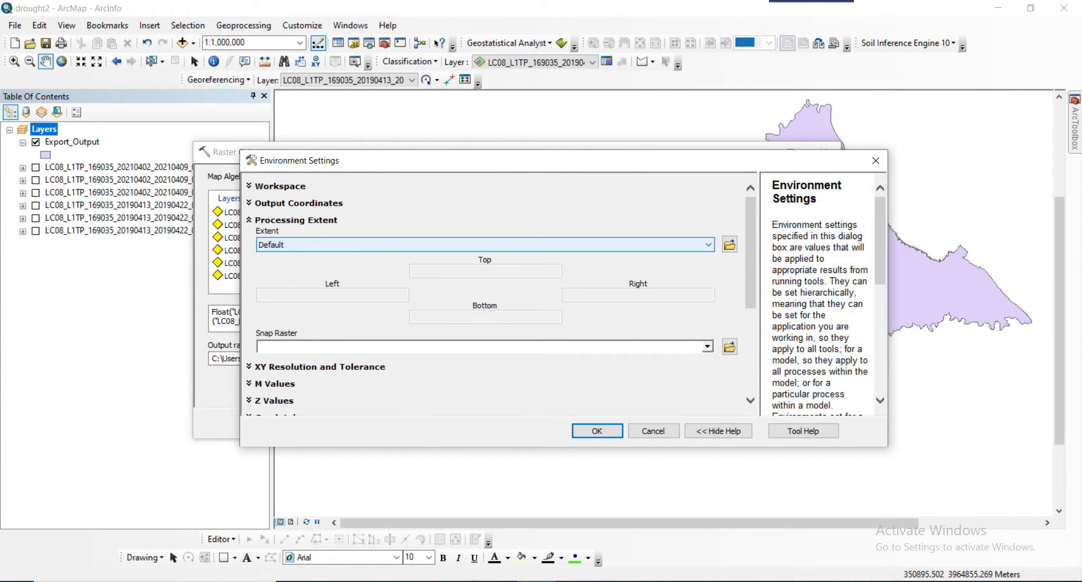
{"action": "left_click", "coordinate": [485, 245]}
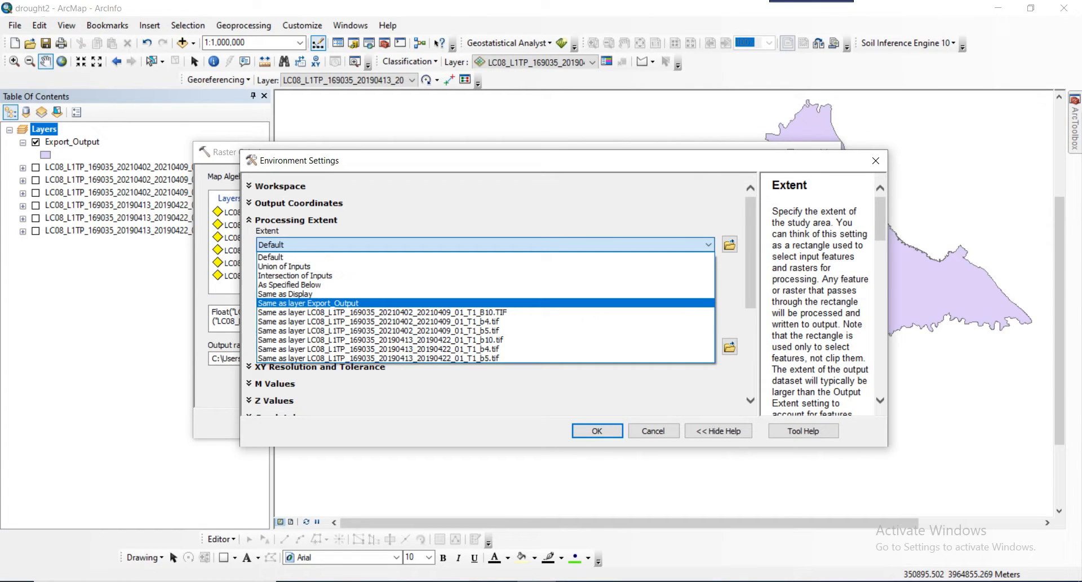
{"action": "left_click", "coordinate": [309, 303]}
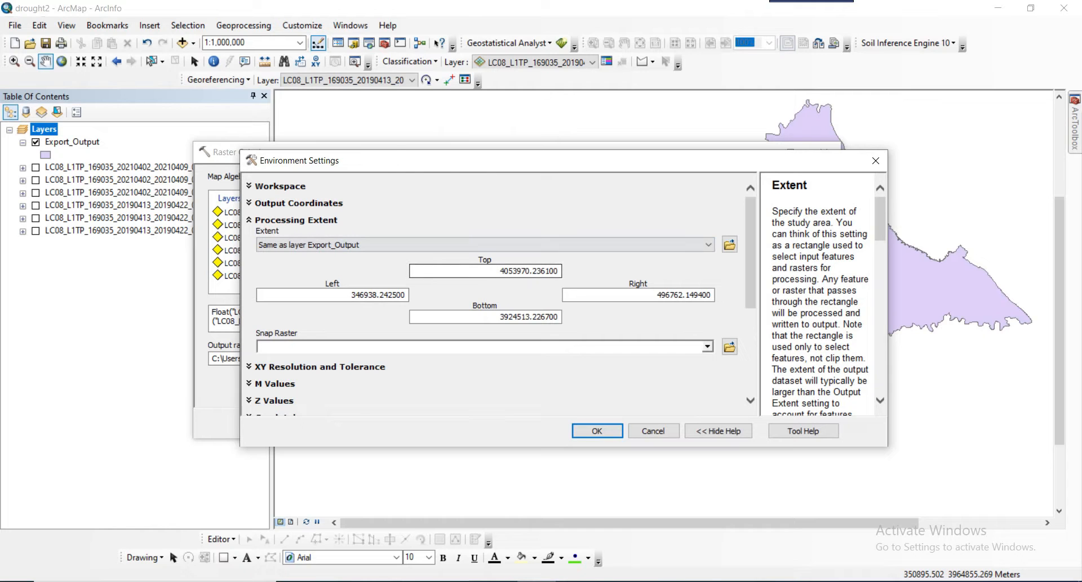
Step: Set the raster analysis mask to Export_Output, accept the environment settings and run the NDVI calculation
{"action": "scroll", "coordinate": [496, 293], "scroll_direction": "down", "scroll_amount": 5}
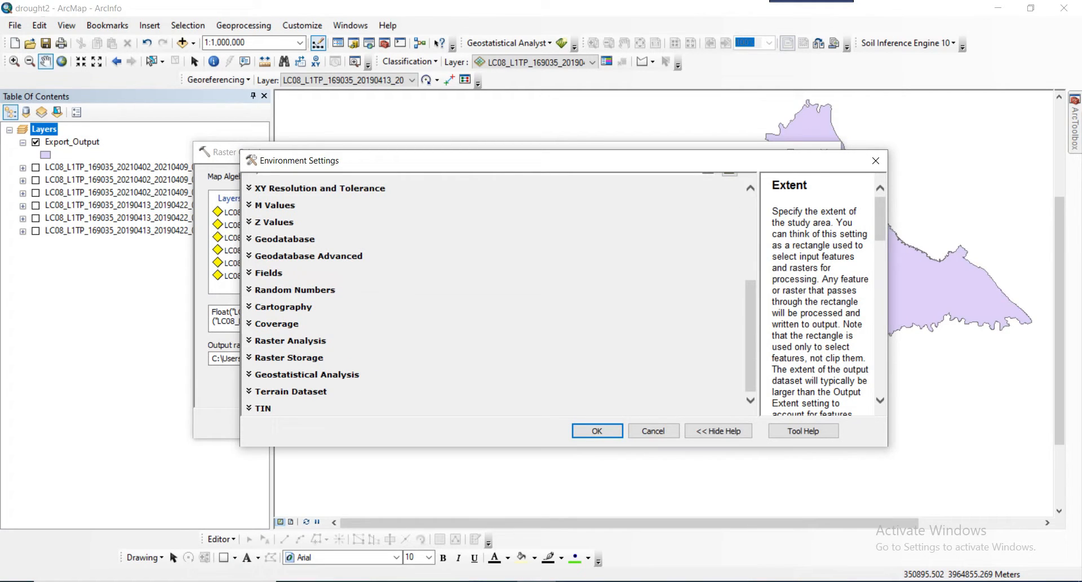
{"action": "left_click", "coordinate": [290, 340]}
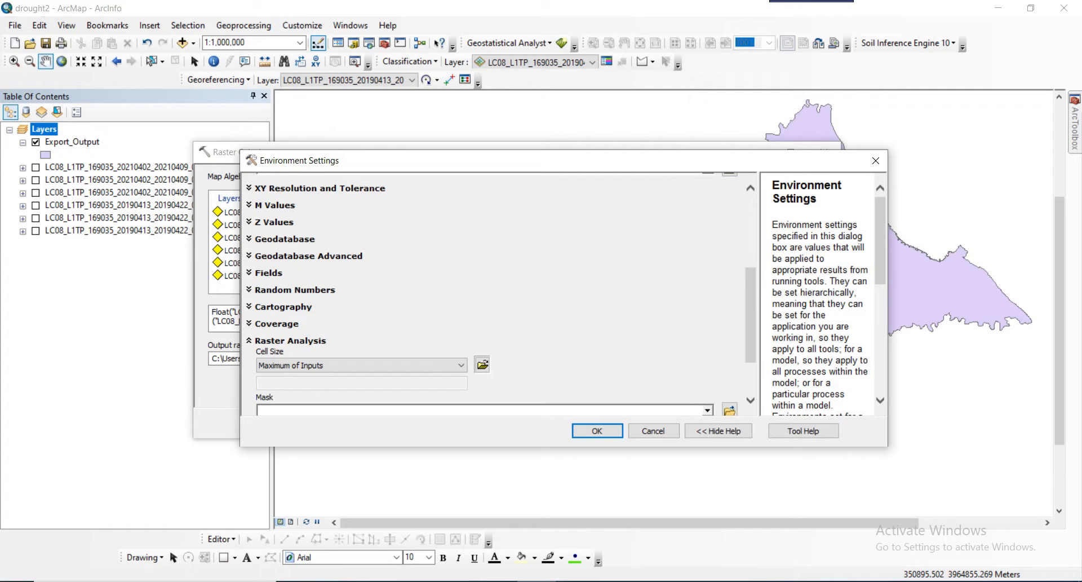
{"action": "scroll", "coordinate": [496, 293], "scroll_direction": "down", "scroll_amount": 3}
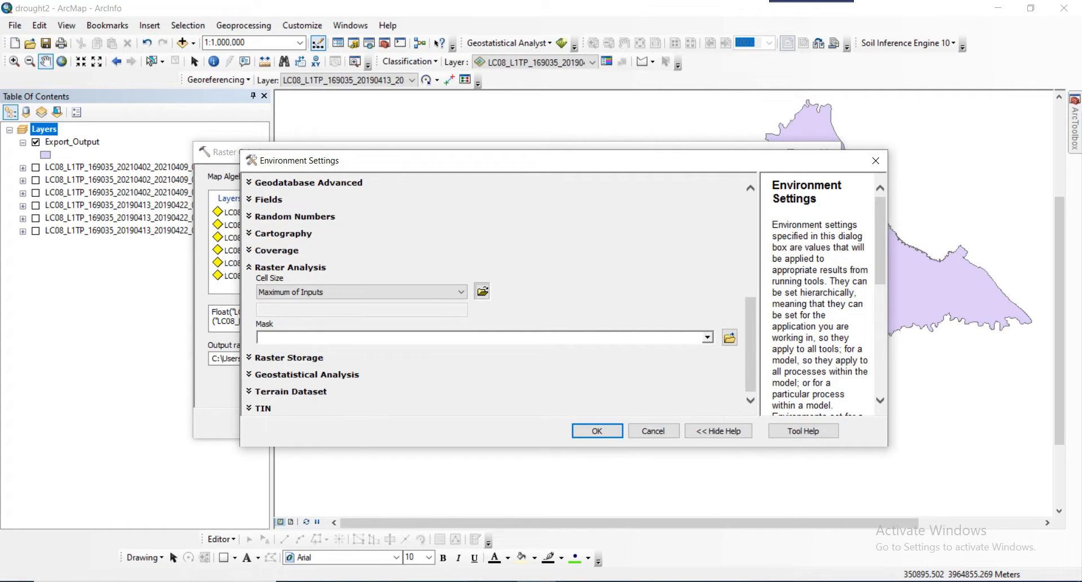
{"action": "left_click", "coordinate": [708, 337]}
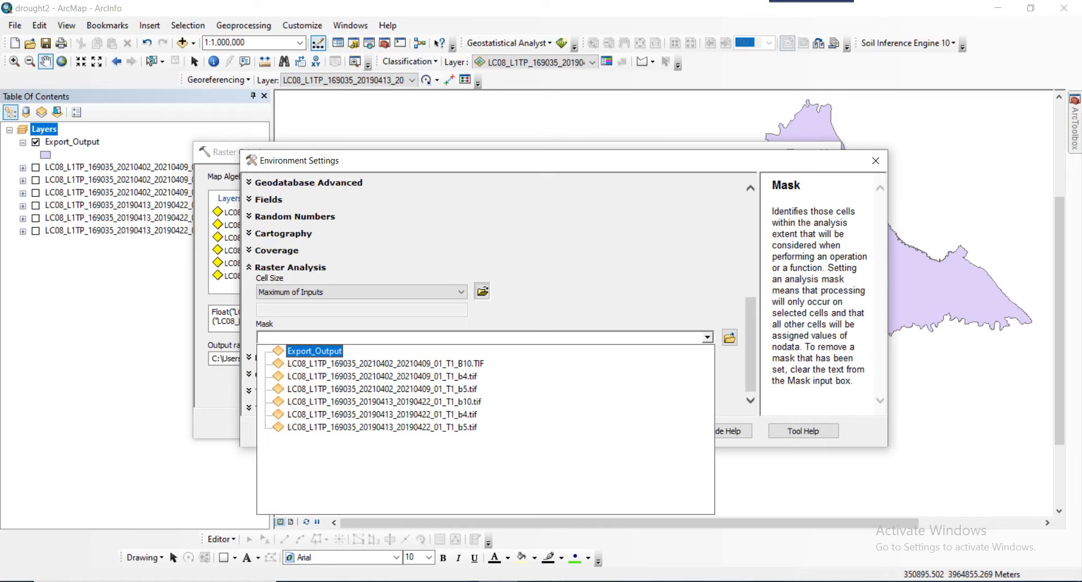
{"action": "left_click", "coordinate": [315, 350]}
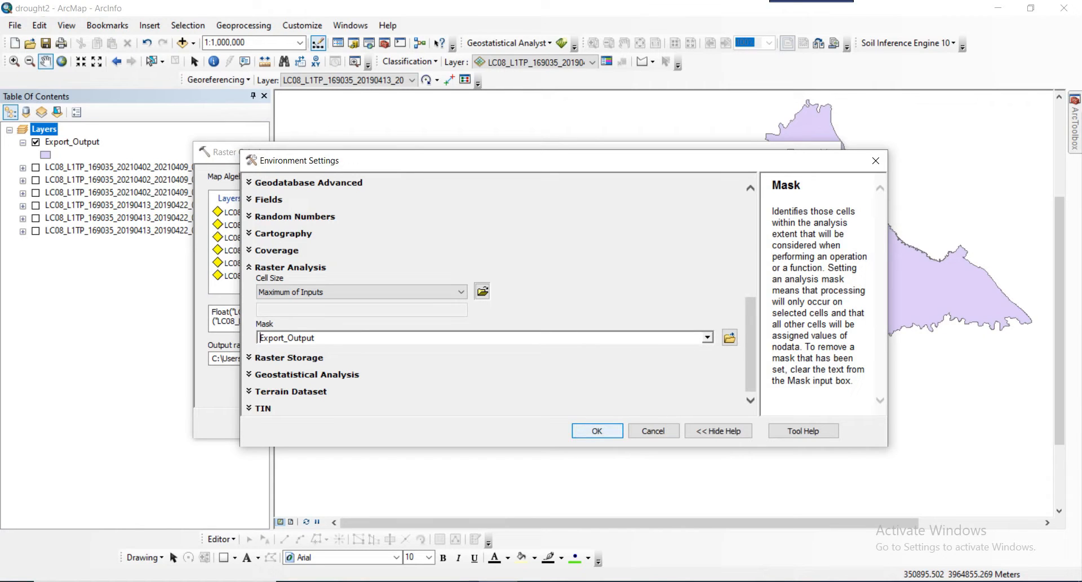
{"action": "left_click", "coordinate": [597, 430]}
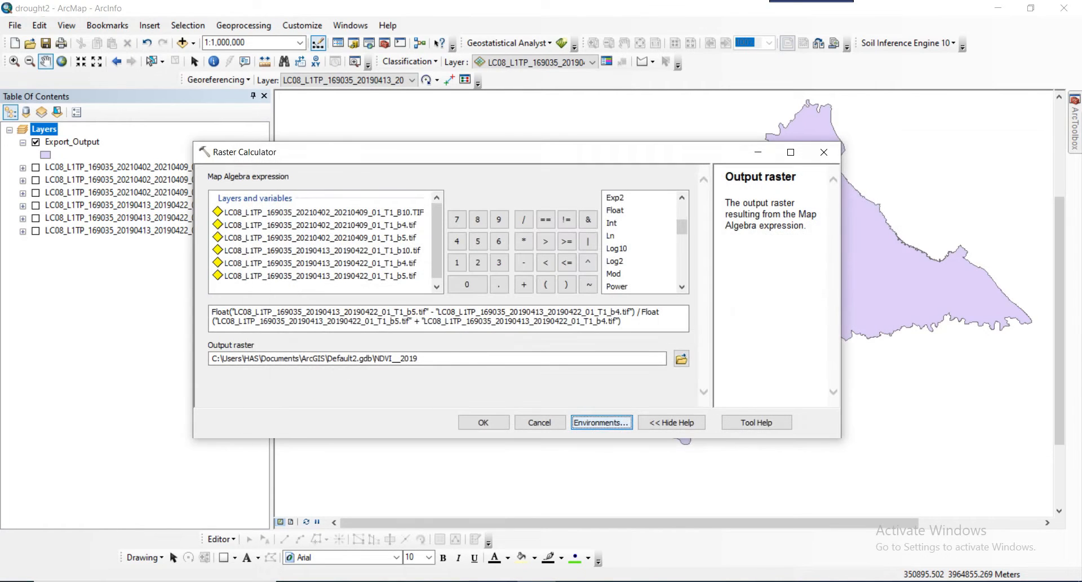
{"action": "left_click", "coordinate": [483, 422]}
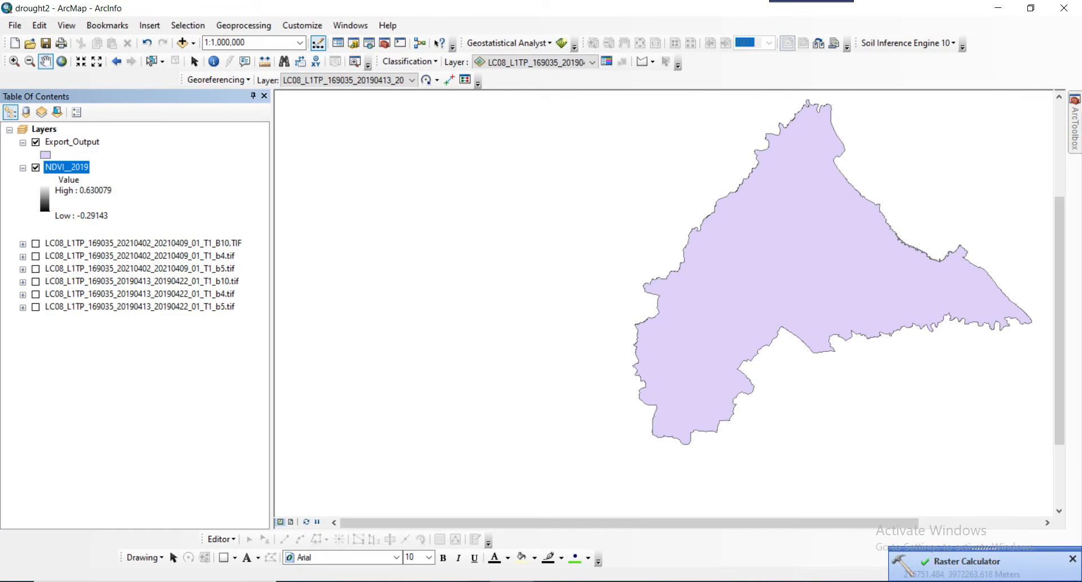
Step: Hide the Export_Output layer and inspect the NDVI__2019 raster across the study area
{"action": "left_click", "coordinate": [35, 141]}
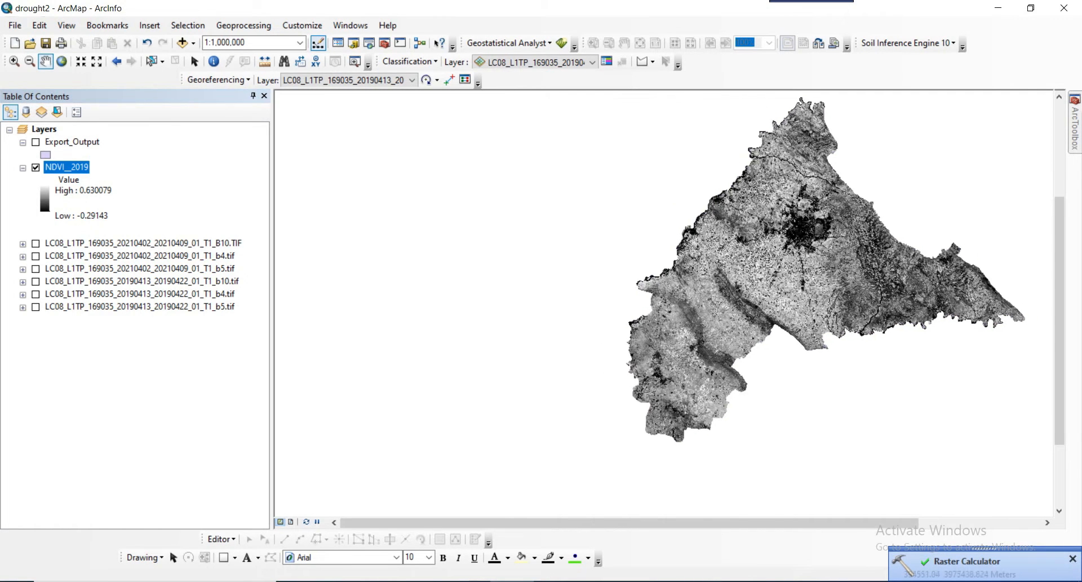
{"action": "left_click_drag", "start_coordinate": [769, 290], "coordinate": [593, 313]}
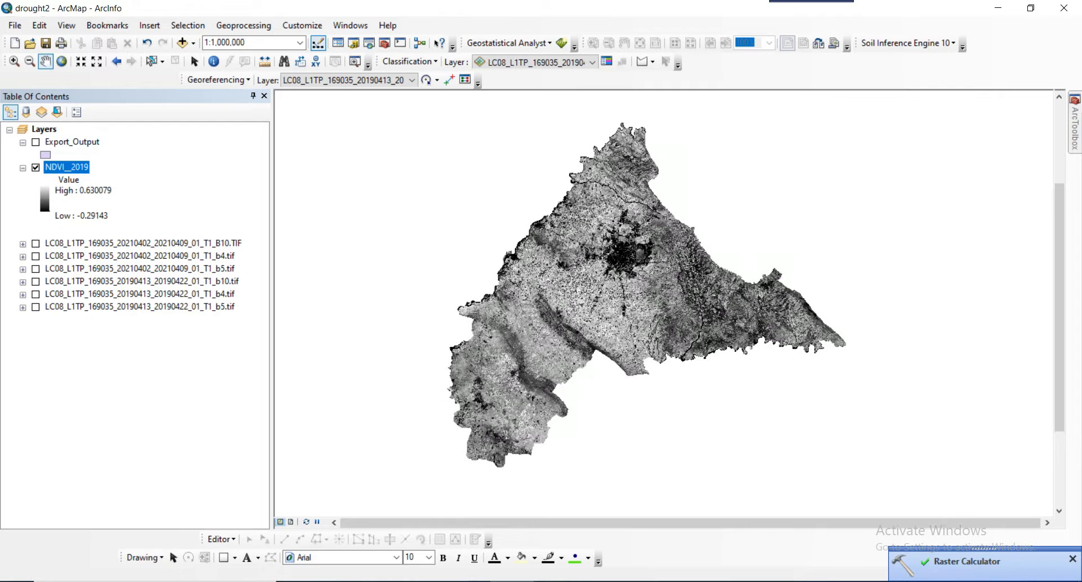
{"action": "scroll", "coordinate": [631, 279], "scroll_direction": "up", "scroll_amount": 1}
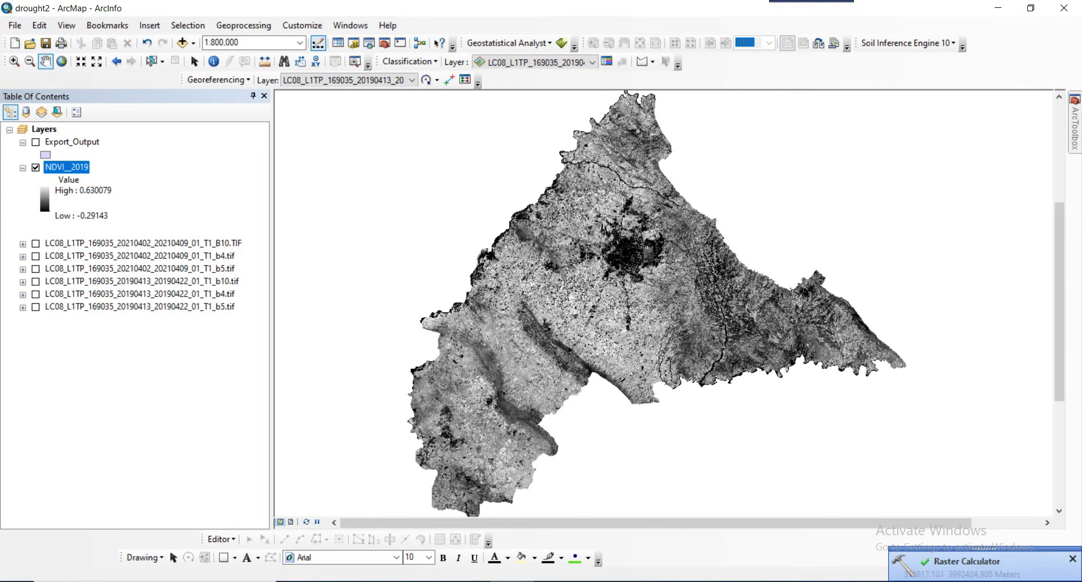
{"action": "left_click_drag", "start_coordinate": [592, 285], "coordinate": [617, 293]}
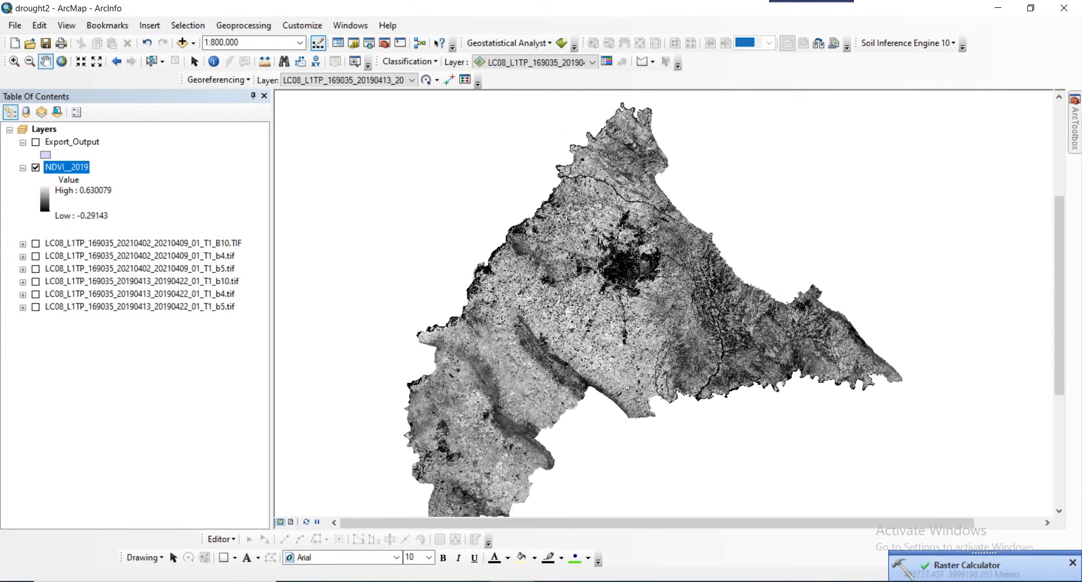
{"action": "left_click_drag", "start_coordinate": [620, 282], "coordinate": [634, 241]}
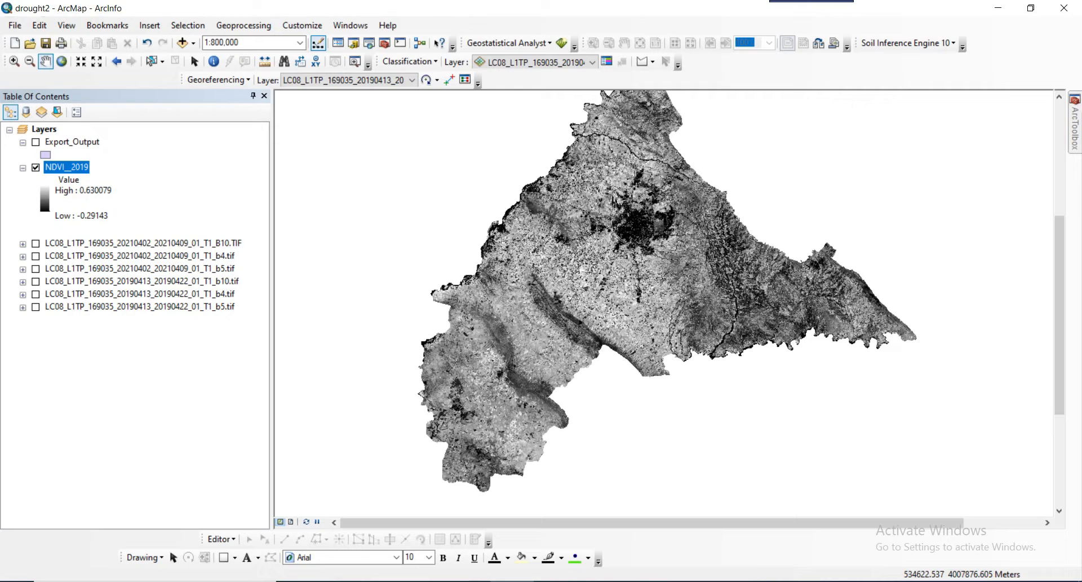
Step: Begin a Raster Calculator expression with the Float of the 20210402 b5 band minus the 20210402 b4 band
{"action": "mouse_move", "coordinate": [1075, 128]}
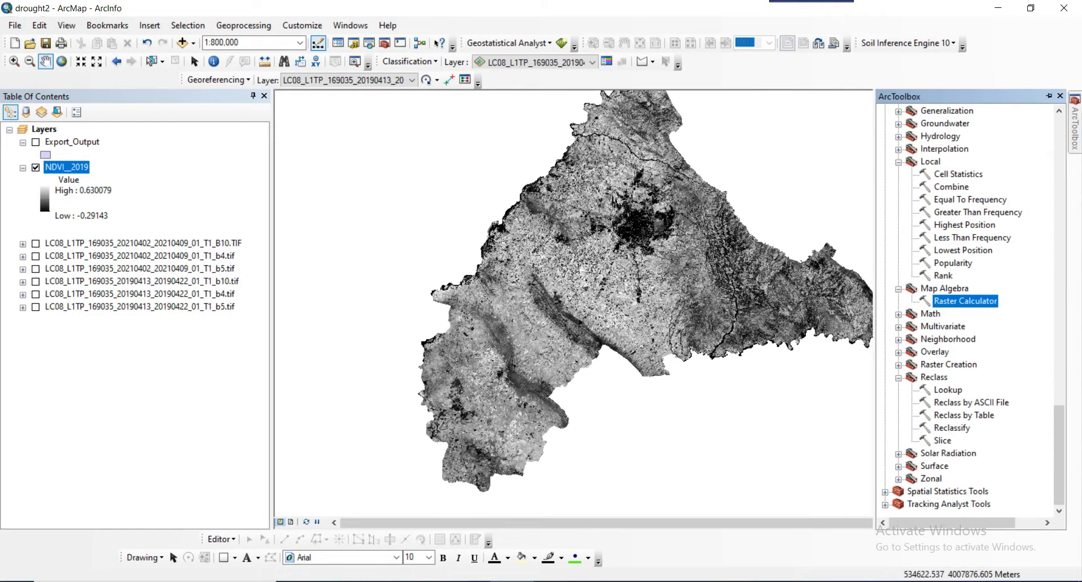
{"action": "double_click", "coordinate": [965, 301]}
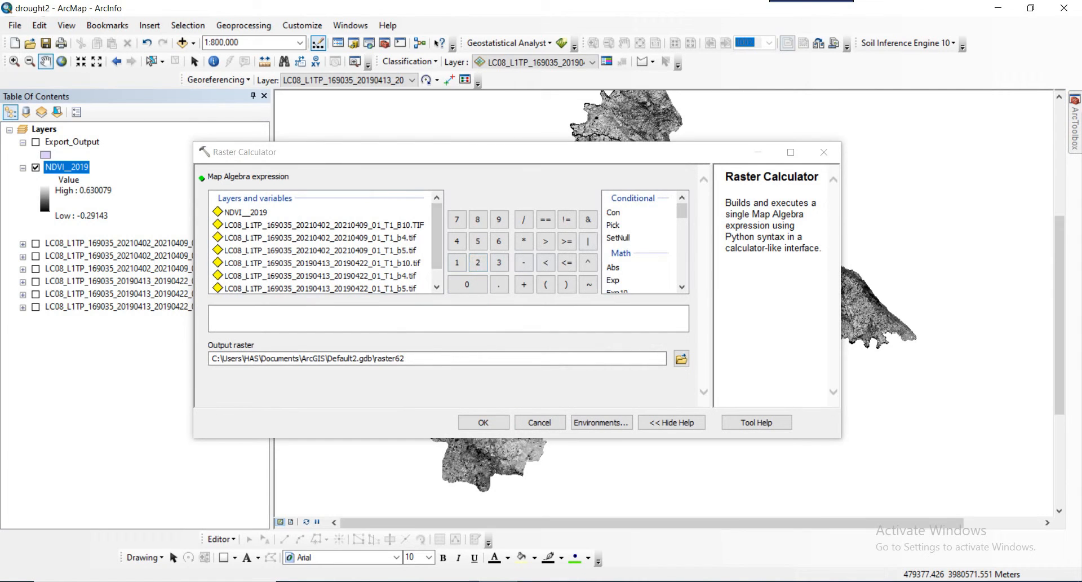
{"action": "scroll", "coordinate": [642, 241], "scroll_direction": "down", "scroll_amount": 2}
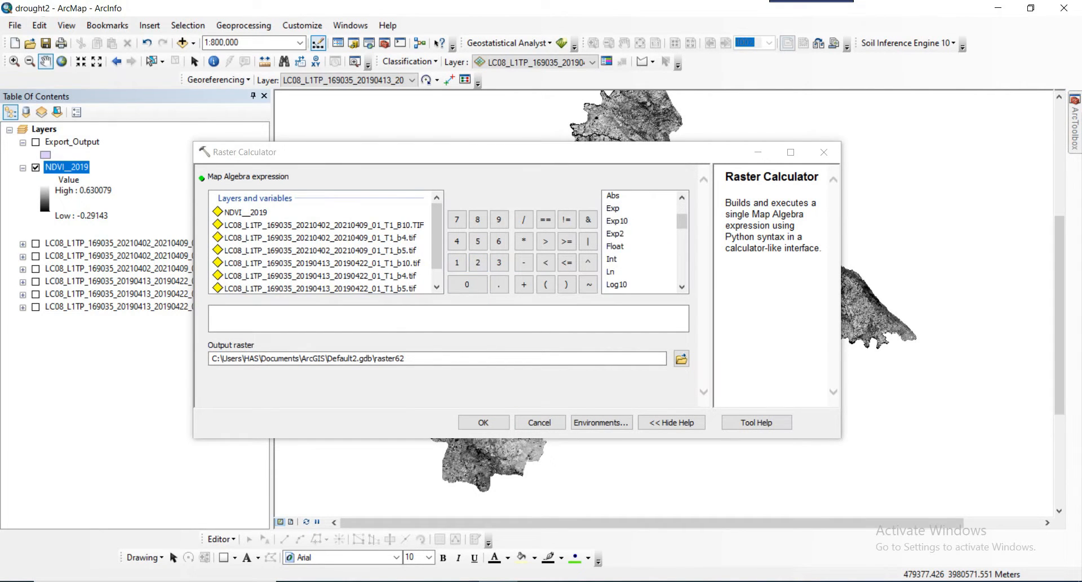
{"action": "double_click", "coordinate": [615, 246]}
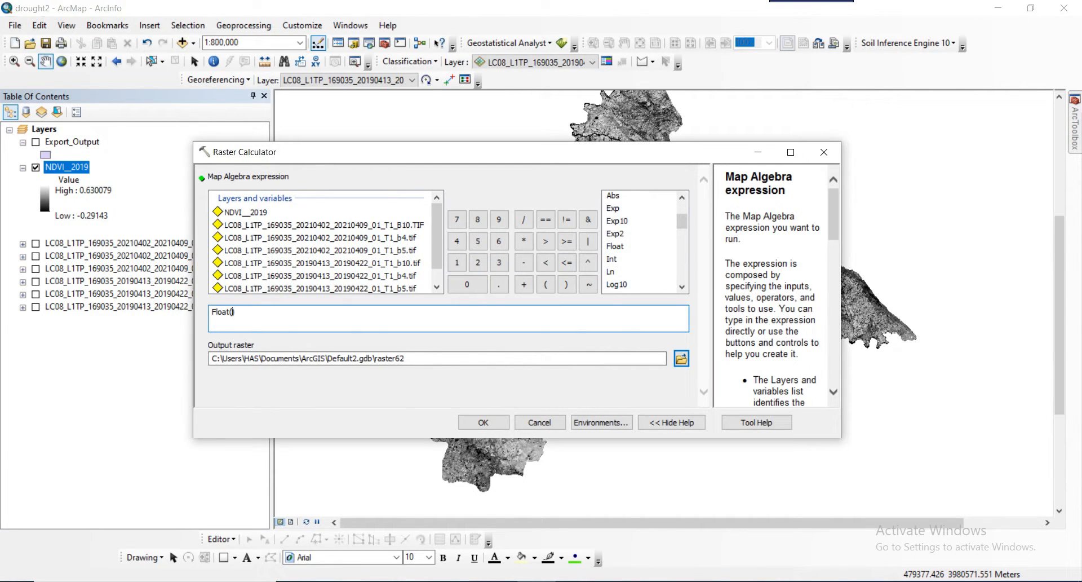
{"action": "double_click", "coordinate": [320, 250]}
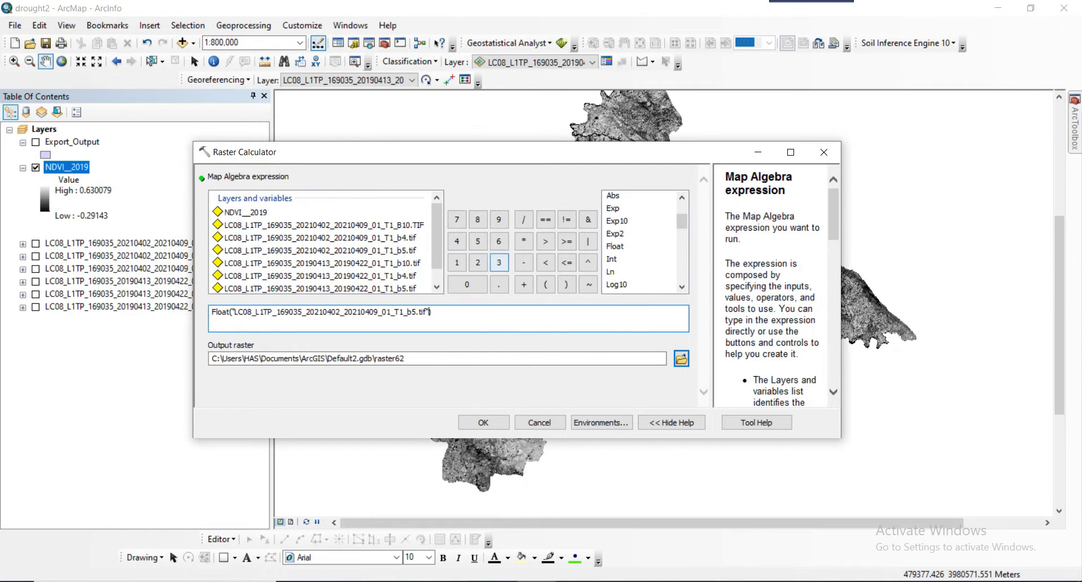
{"action": "left_click", "coordinate": [524, 262]}
{"action": "double_click", "coordinate": [319, 238]}
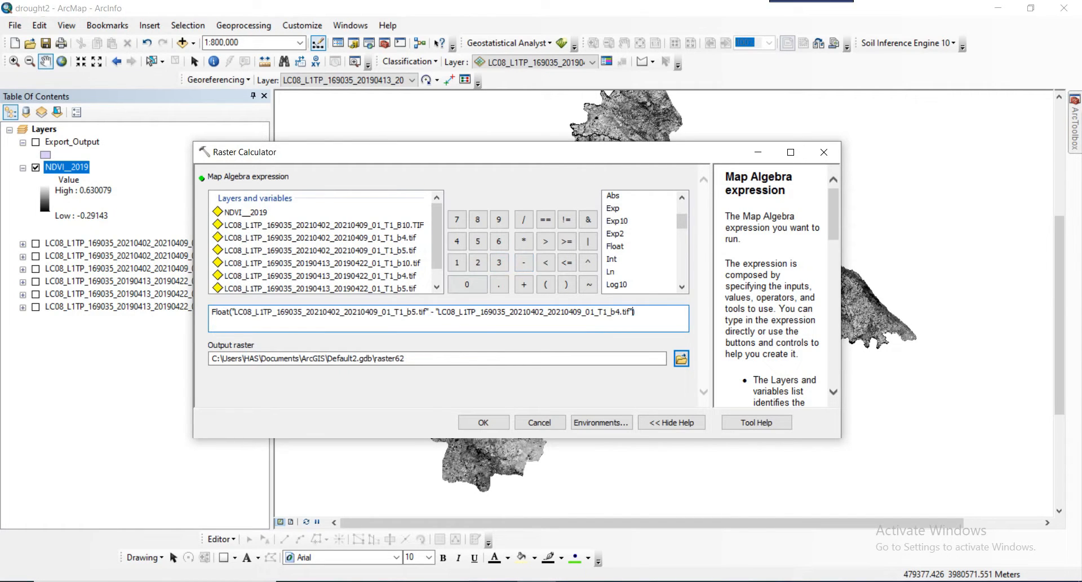
{"action": "double_click", "coordinate": [615, 246]}
{"action": "key", "text": "BackSpace"}
{"action": "key", "text": "BackSpace"}
{"action": "key", "text": "BackSpace"}
{"action": "key", "text": "BackSpace"}
{"action": "key", "text": "BackSpace"}
Step: Divide the expression by the Float of the 20210402 b5 band plus the 20210402 b4 band
{"action": "left_click", "coordinate": [523, 219]}
{"action": "double_click", "coordinate": [615, 247]}
{"action": "double_click", "coordinate": [321, 251]}
{"action": "left_click", "coordinate": [523, 284]}
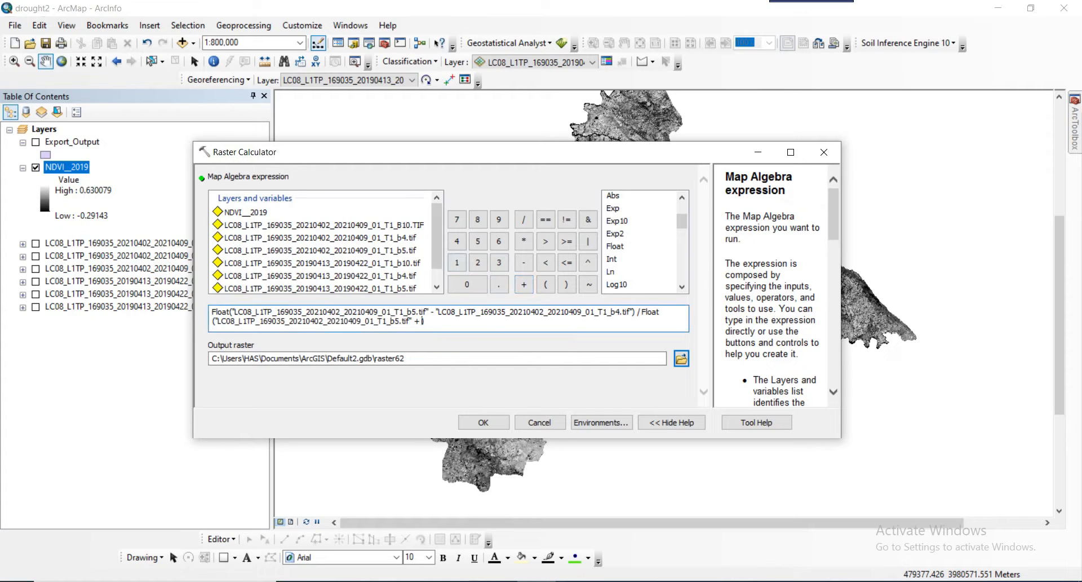
{"action": "double_click", "coordinate": [320, 237]}
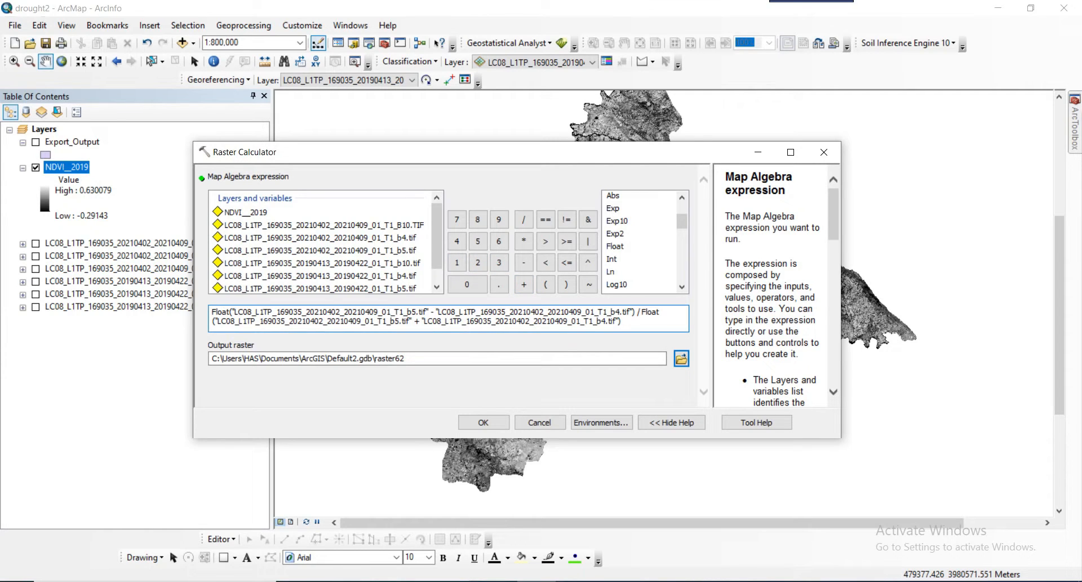
Step: Name the output raster NDVI__2021 in Default2.gdb
{"action": "left_click", "coordinate": [681, 358]}
{"action": "key", "text": "BackSpace"}
{"action": "key", "text": "BackSpace"}
{"action": "key", "text": "BackSpace"}
{"action": "key", "text": "BackSpace"}
{"action": "key", "text": "BackSpace"}
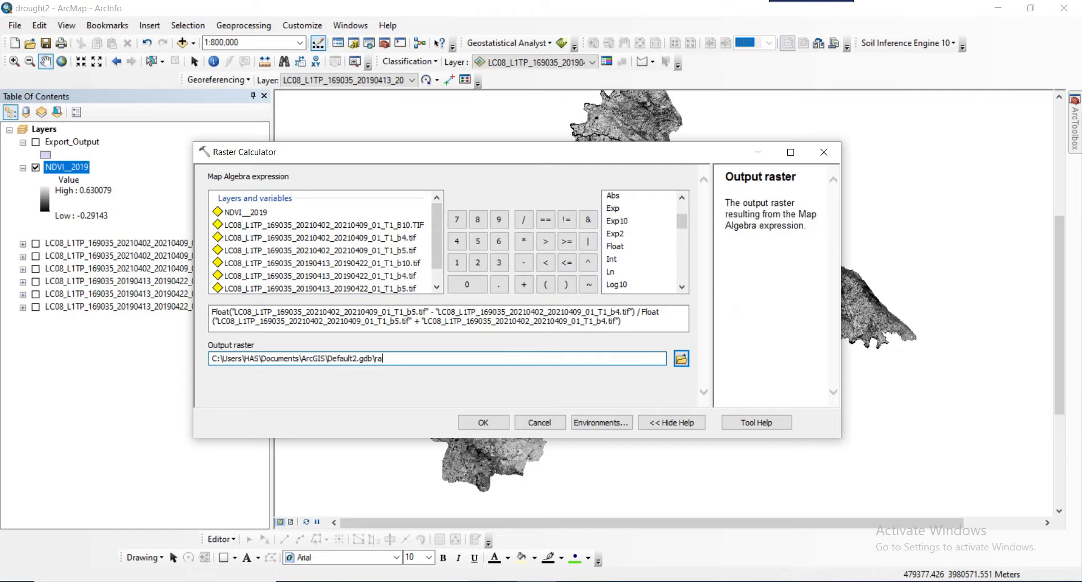
{"action": "type", "text": "NDVI__2021"}
Step: In the calculation's environment settings, set the processing extent to Same as layer Export_Output
{"action": "left_click", "coordinate": [601, 423]}
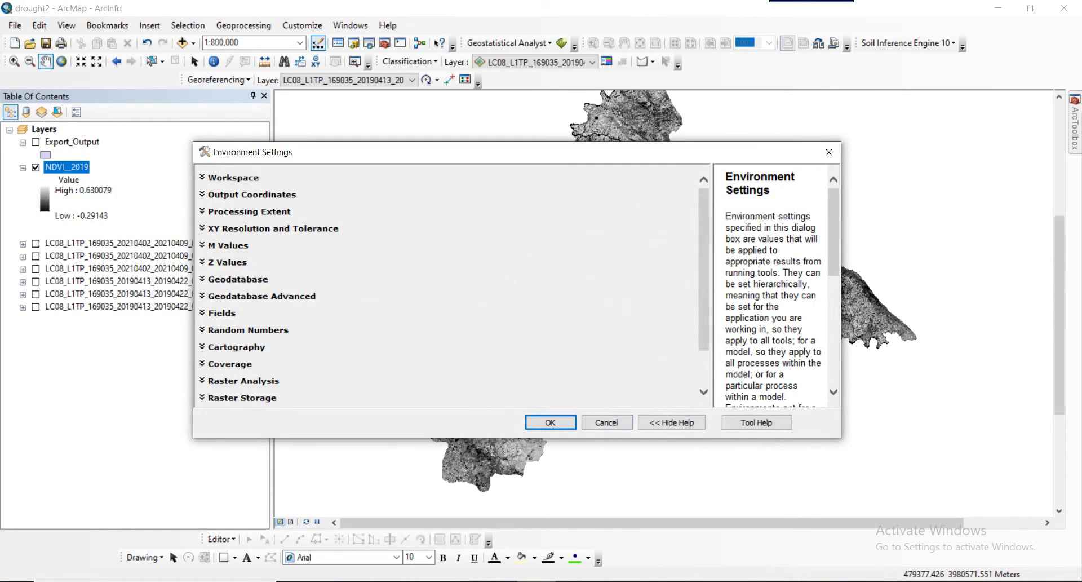
{"action": "left_click", "coordinate": [249, 211]}
{"action": "left_click", "coordinate": [661, 235]}
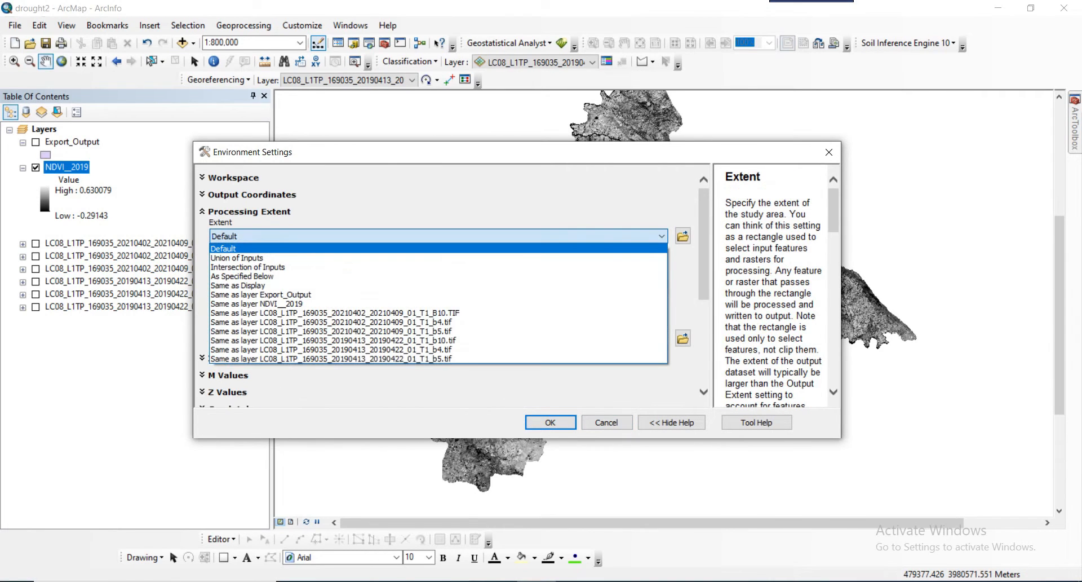
{"action": "key", "text": "Down"}
{"action": "key", "text": "Down"}
{"action": "key", "text": "Down"}
{"action": "key", "text": "Down"}
{"action": "key", "text": "Down"}
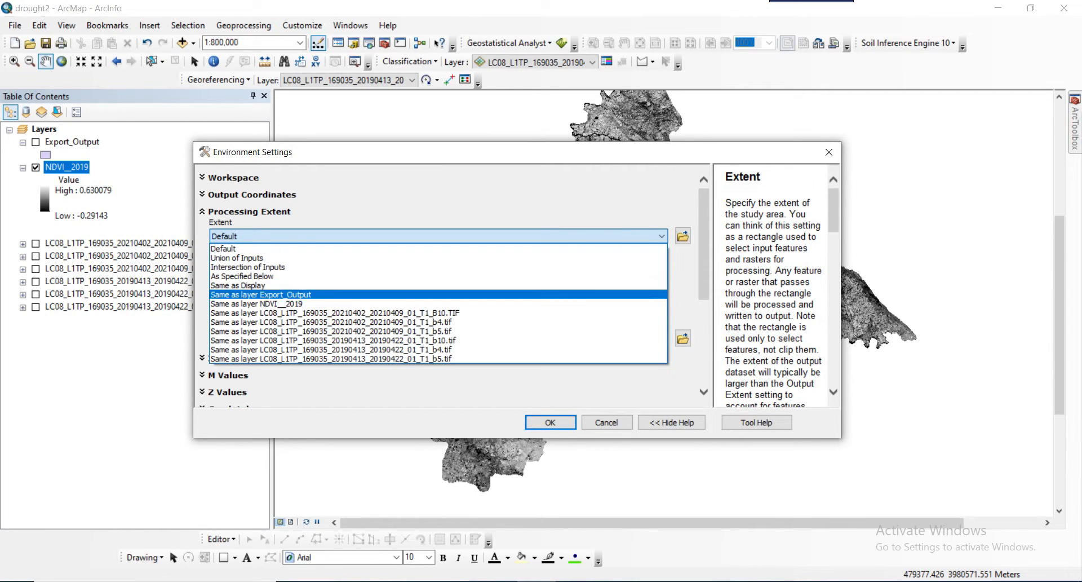
{"action": "key", "text": "Return"}
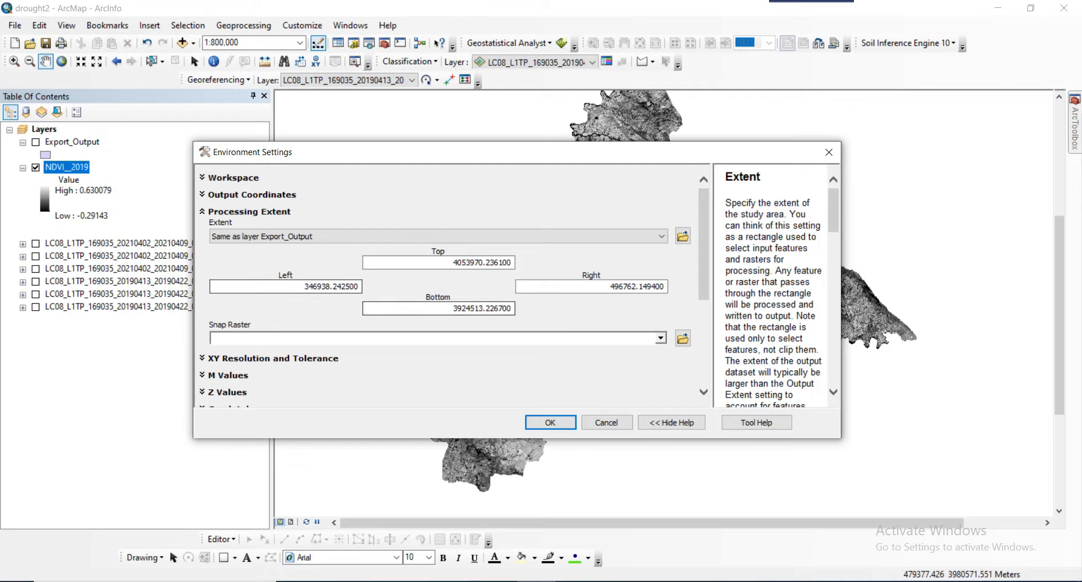
Step: Set Export_Output as the raster analysis mask, accept the environment settings and run the 2021 NDVI calculation
{"action": "scroll", "coordinate": [451, 316], "scroll_direction": "down", "scroll_amount": 4}
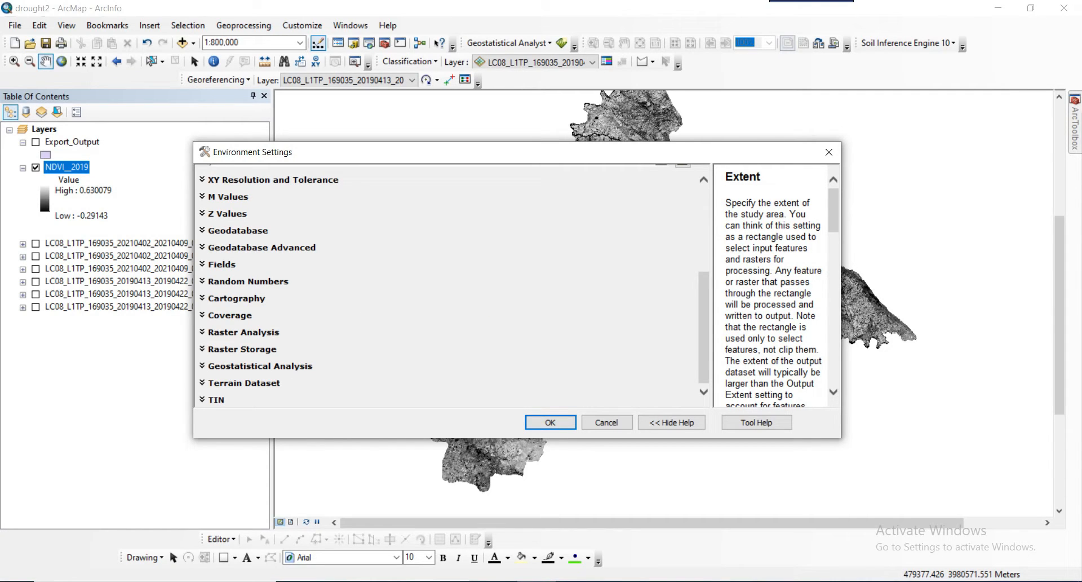
{"action": "left_click", "coordinate": [244, 332]}
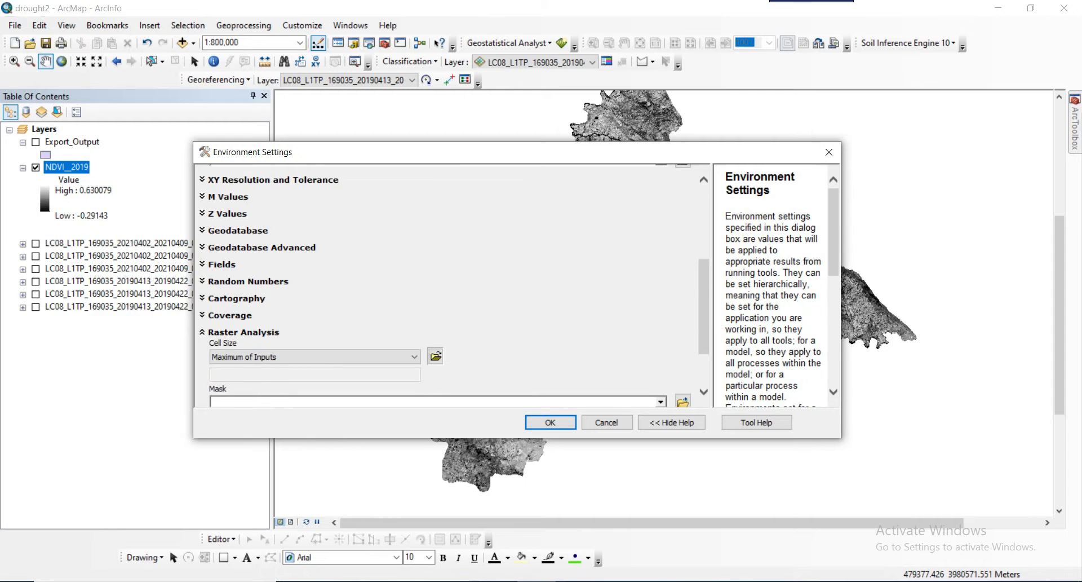
{"action": "scroll", "coordinate": [451, 282], "scroll_direction": "down", "scroll_amount": 2}
{"action": "left_click", "coordinate": [661, 329]}
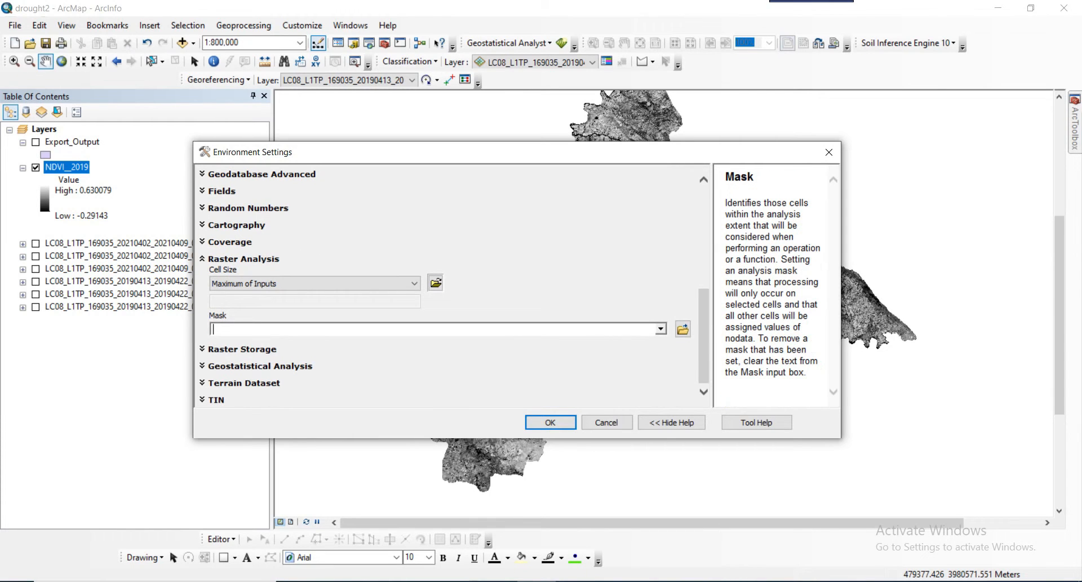
{"action": "left_click", "coordinate": [267, 343]}
{"action": "left_click", "coordinate": [550, 423]}
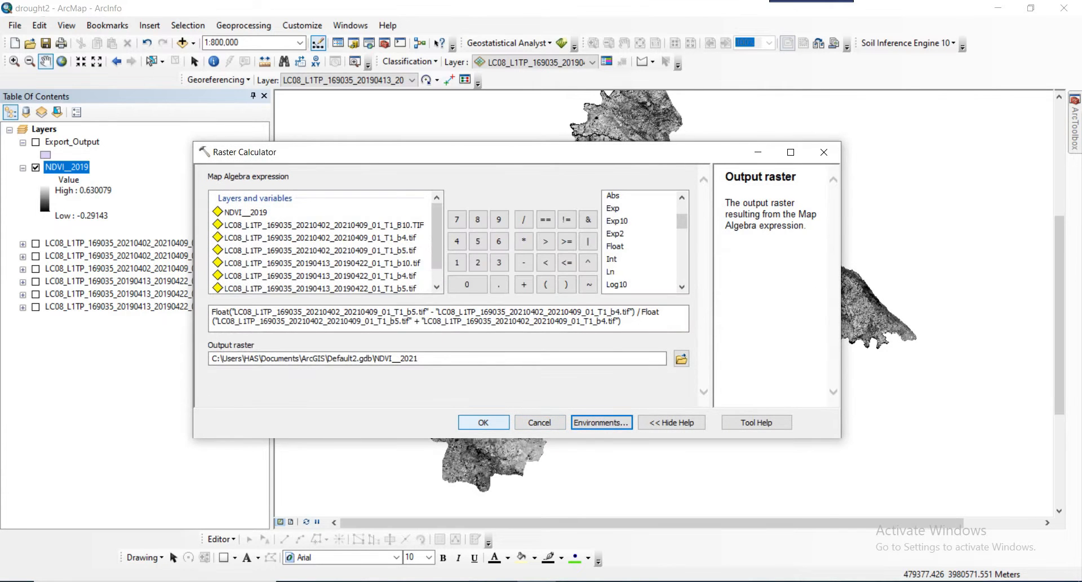
{"action": "left_click", "coordinate": [484, 422]}
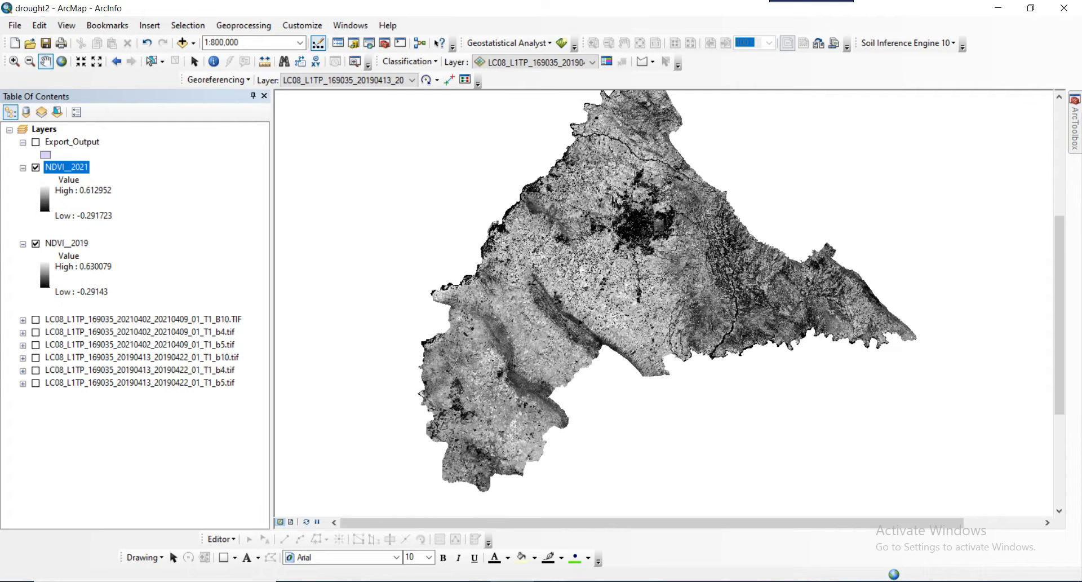
Step: Compare the NDVI__2021 raster with NDVI__2019 by switching the layers' visibility across the study area
{"action": "left_click_drag", "start_coordinate": [612, 279], "coordinate": [617, 314]}
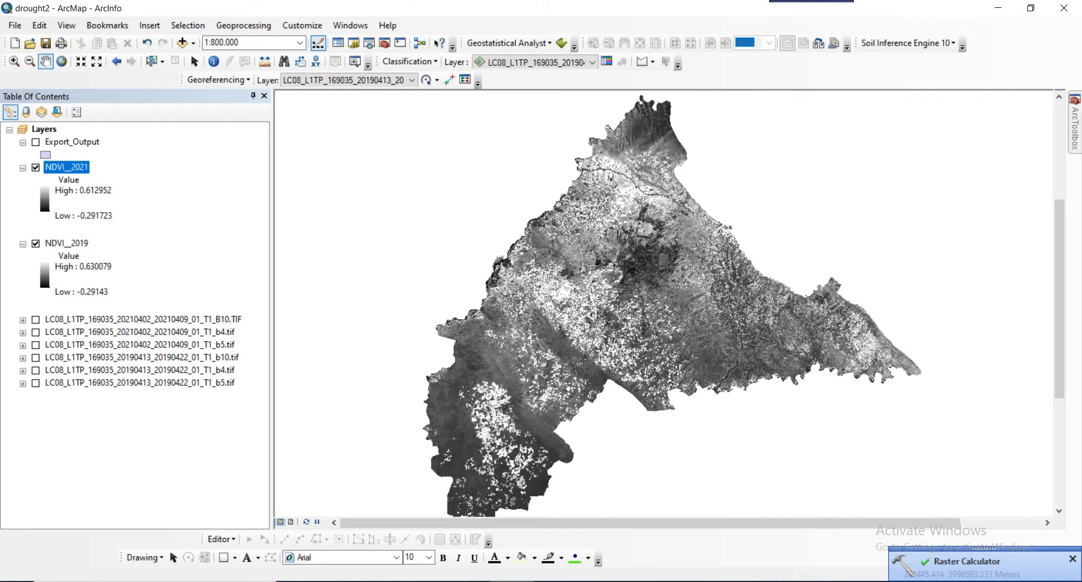
{"action": "left_click", "coordinate": [35, 243]}
{"action": "left_click", "coordinate": [35, 168]}
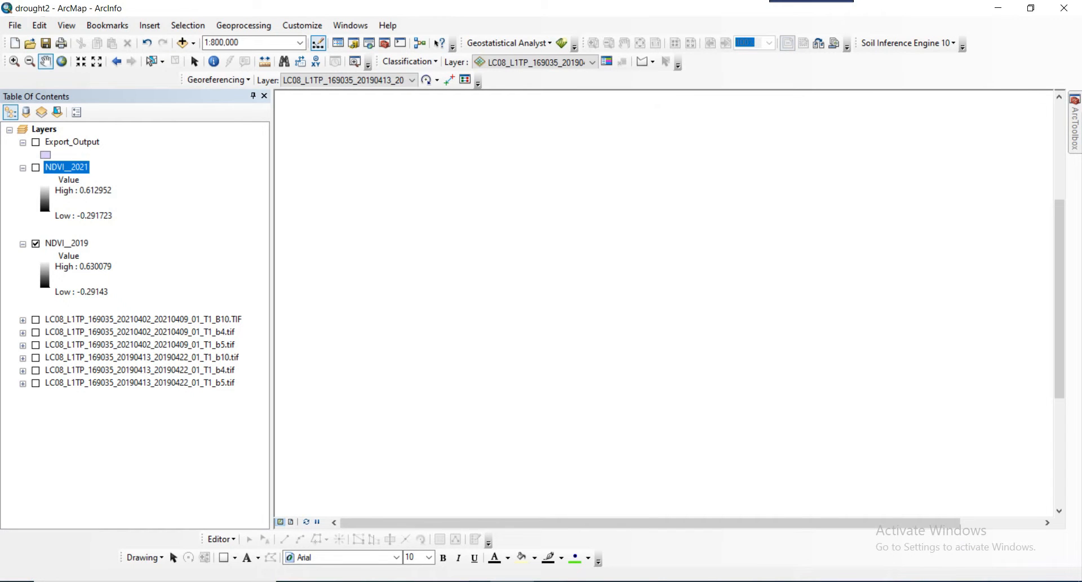
{"action": "left_click", "coordinate": [36, 167]}
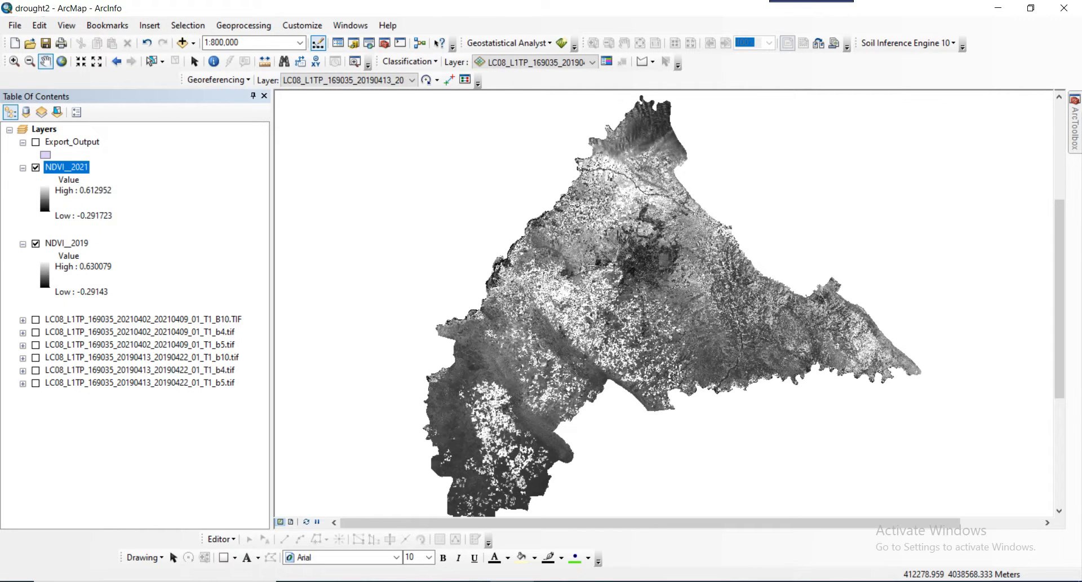
{"action": "left_click", "coordinate": [1059, 511]}
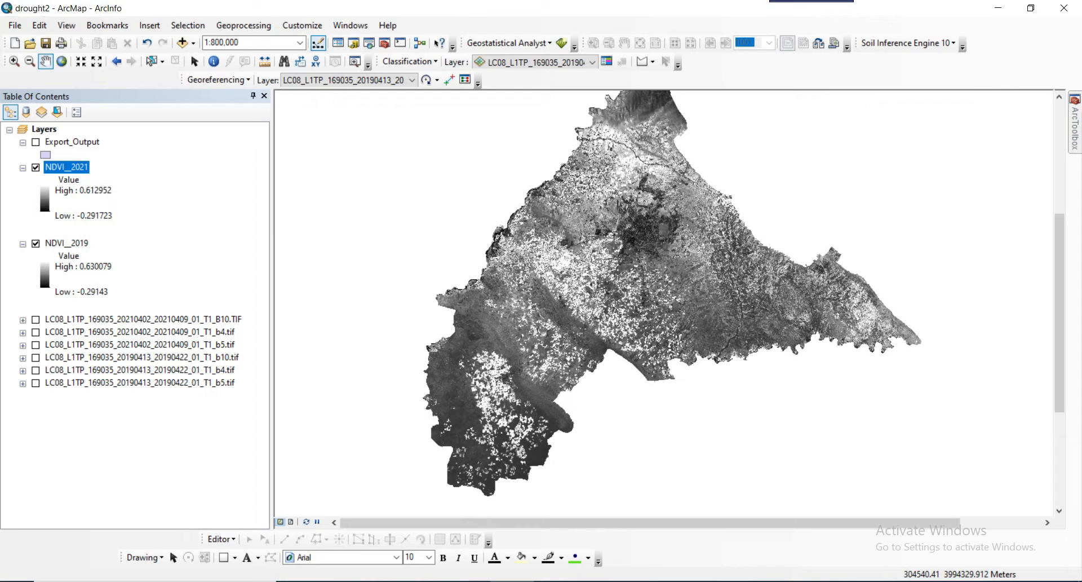
Step: Apply the red-yellow-green color ramp to the NDVI__2019 layer
{"action": "left_click", "coordinate": [45, 275]}
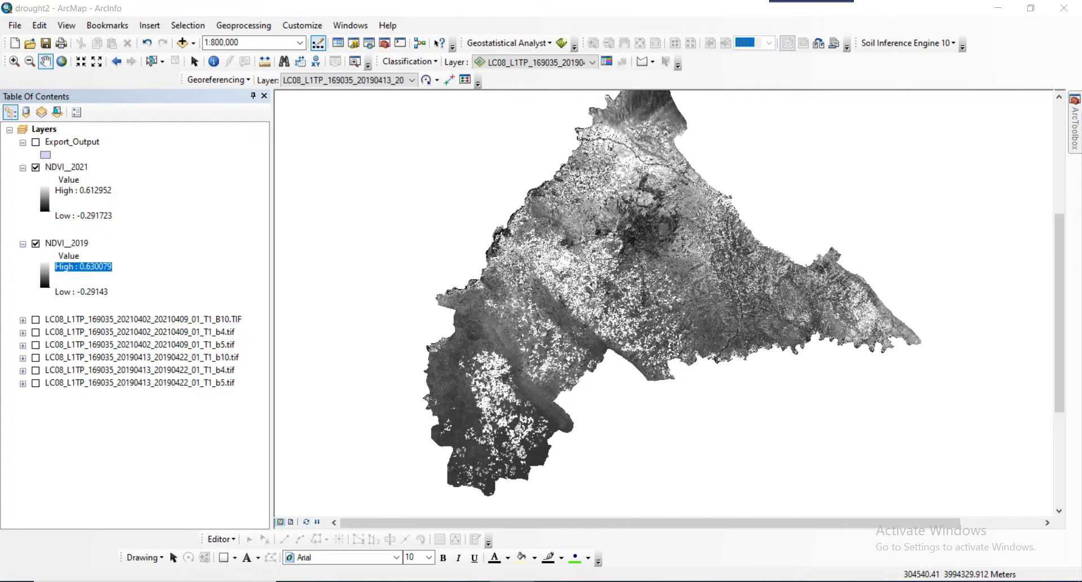
{"action": "left_click", "coordinate": [164, 318]}
{"action": "scroll", "coordinate": [51, 280], "scroll_direction": "up", "scroll_amount": 7}
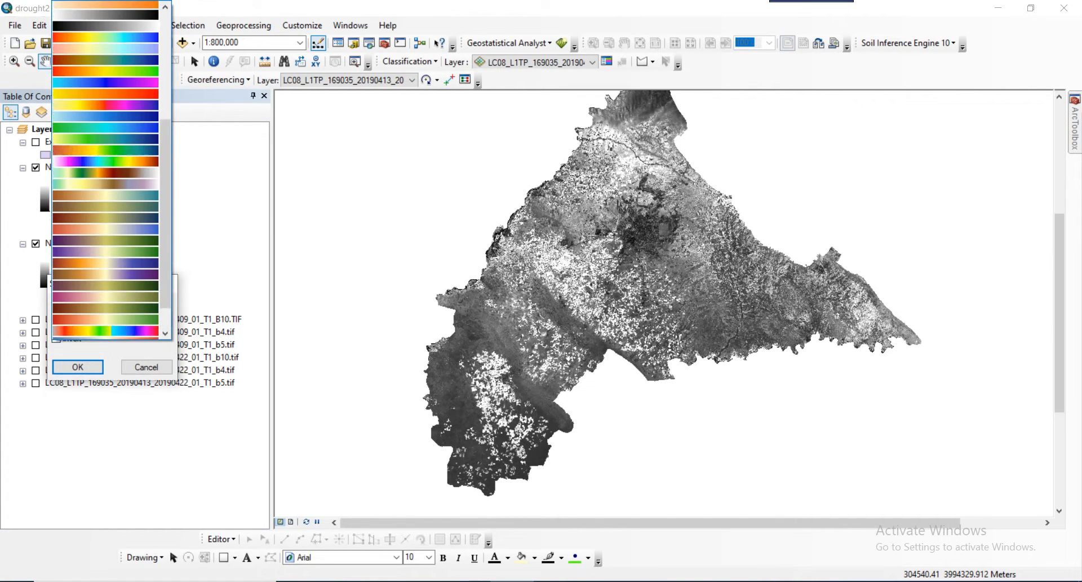
{"action": "left_click", "coordinate": [52, 279]}
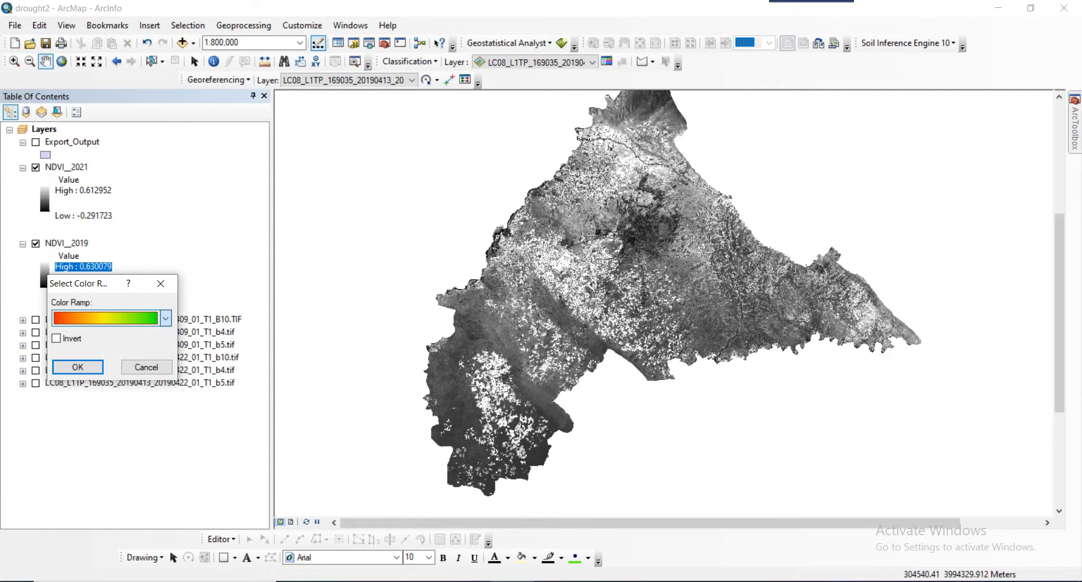
{"action": "left_click", "coordinate": [78, 367]}
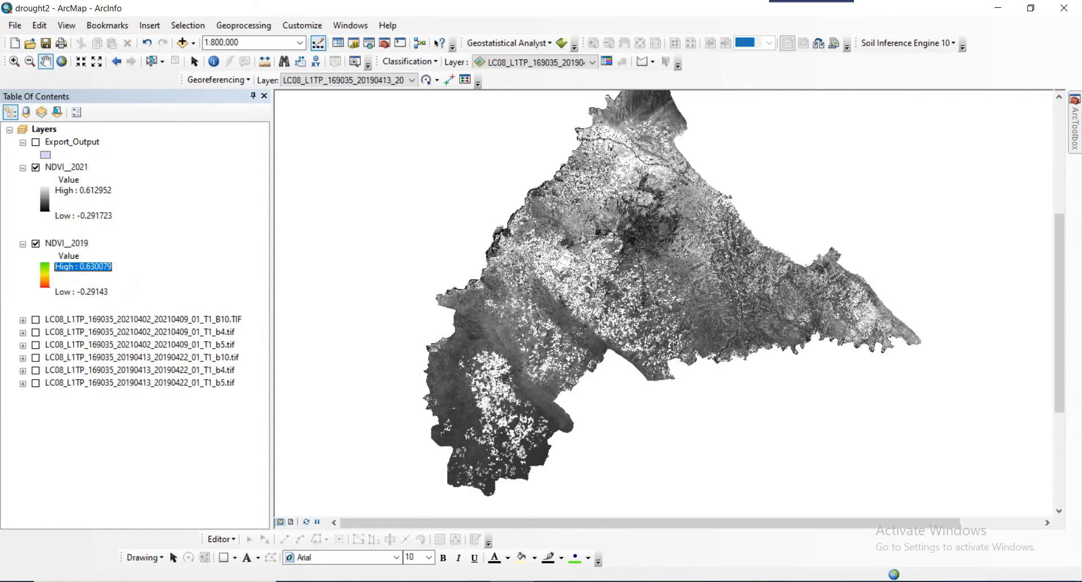
Step: Apply the red-yellow-green color ramp to the NDVI__2021 layer
{"action": "left_click", "coordinate": [45, 199]}
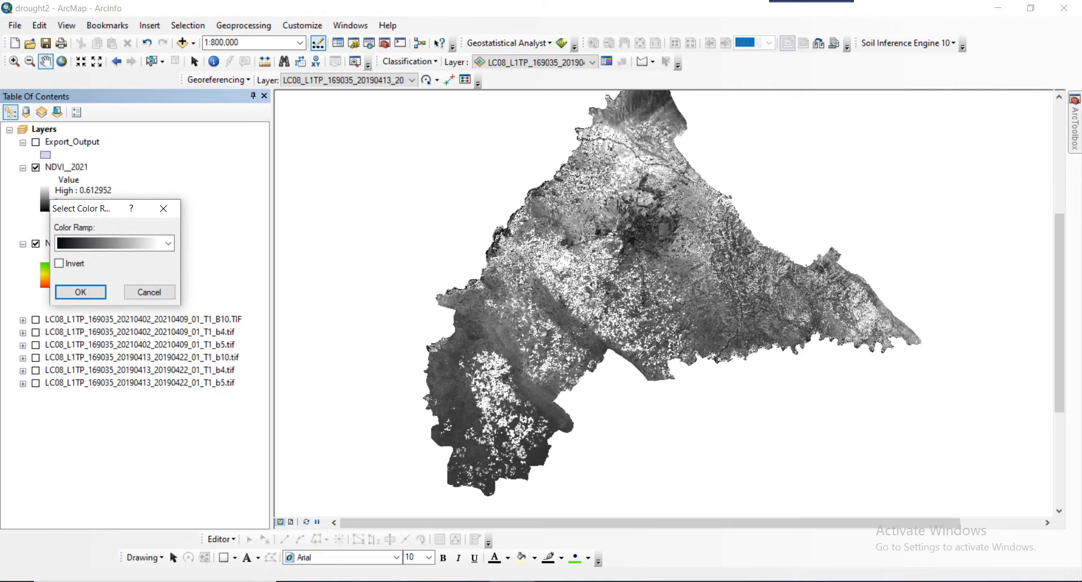
{"action": "left_click", "coordinate": [168, 243]}
{"action": "left_click", "coordinate": [109, 314]}
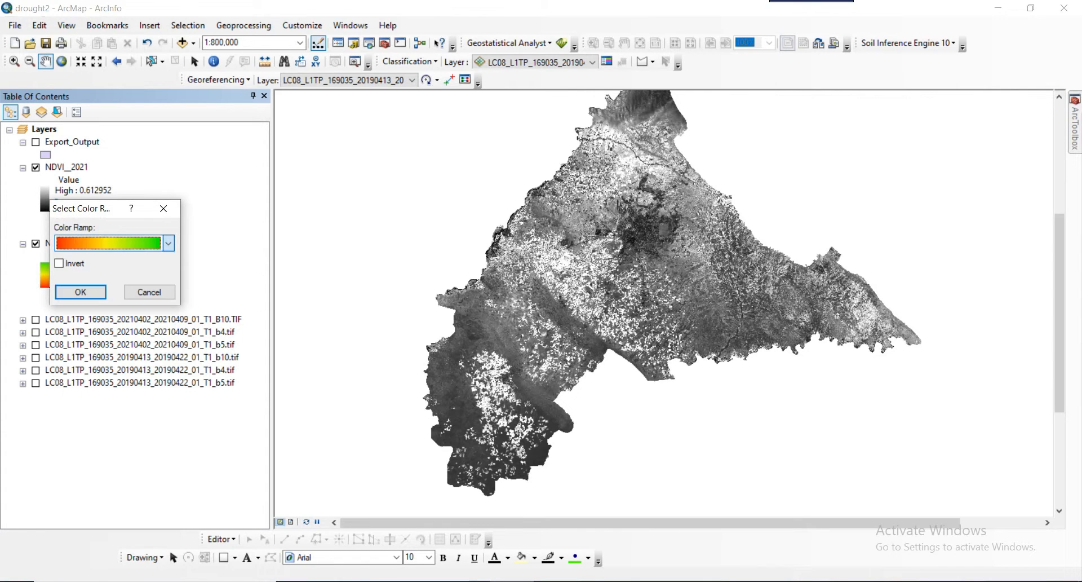
{"action": "key", "text": "Return"}
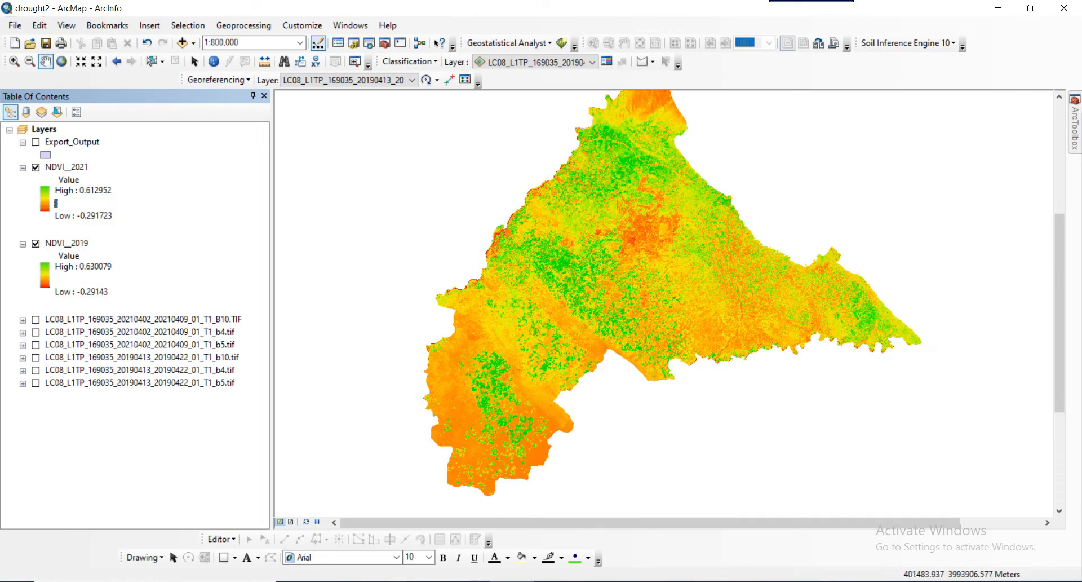
Step: Examine the urban area up close and hide NDVI__2021 to compare it with NDVI__2019
{"action": "scroll", "coordinate": [663, 292], "scroll_direction": "up", "scroll_amount": 5}
{"action": "left_click_drag", "start_coordinate": [606, 180], "coordinate": [431, 316]}
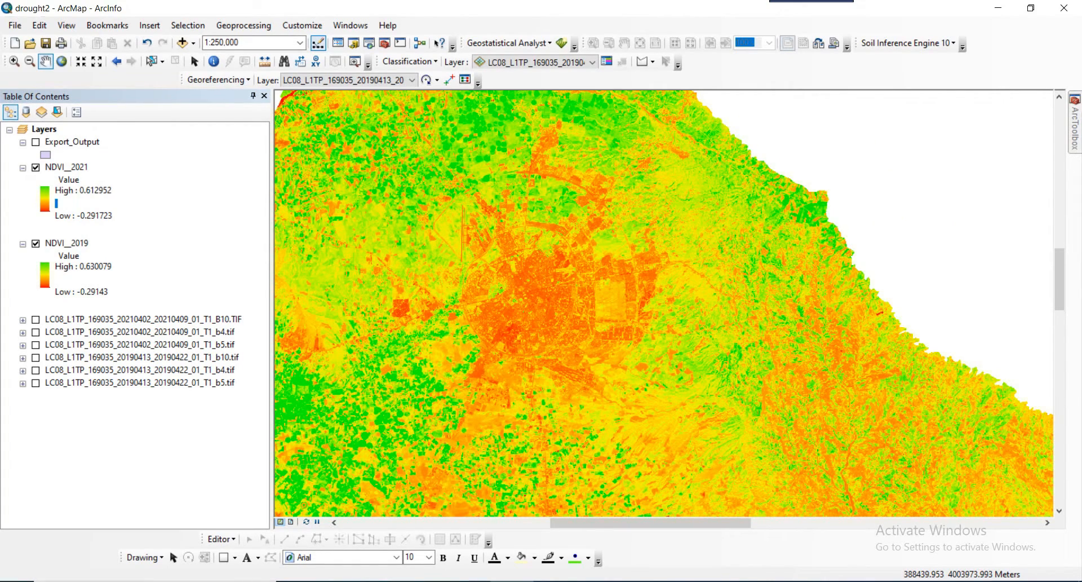
{"action": "left_click", "coordinate": [36, 168]}
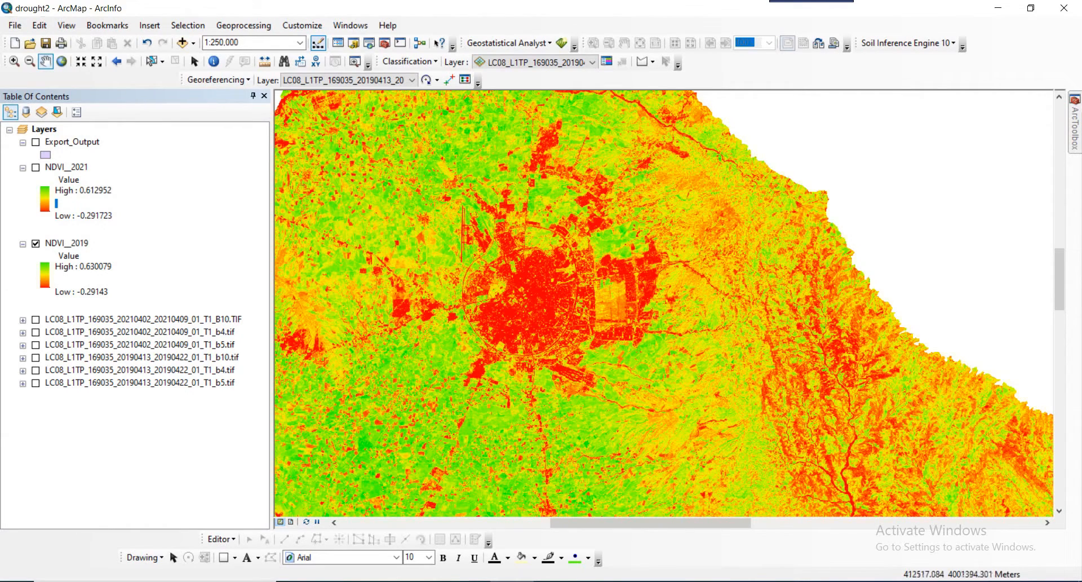
{"action": "left_click_drag", "start_coordinate": [536, 342], "coordinate": [568, 287]}
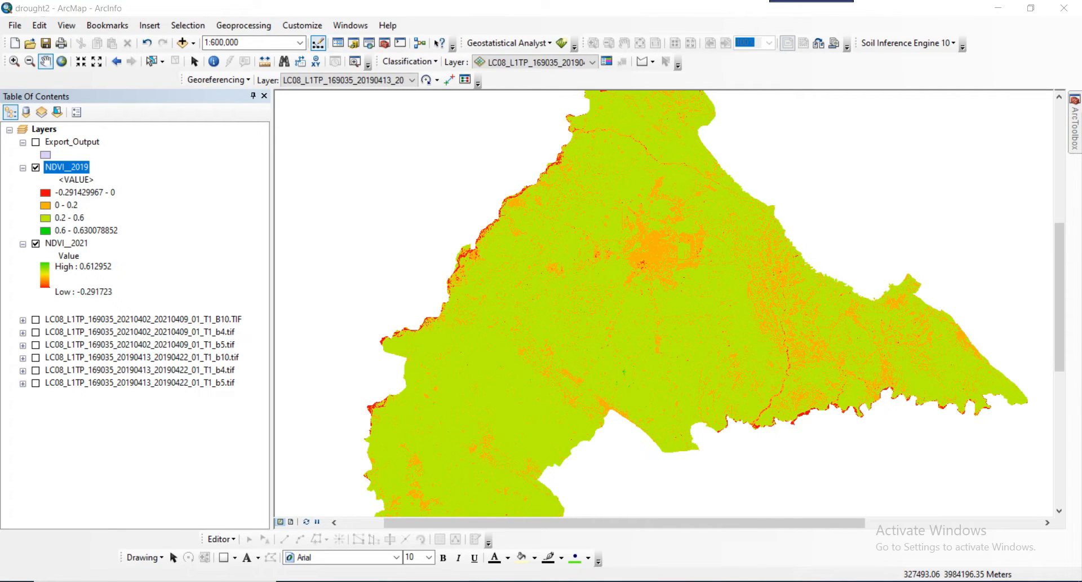
Step: Switch the NDVI__2021 layer's symbology to Classified with 4 classes
{"action": "double_click", "coordinate": [67, 243]}
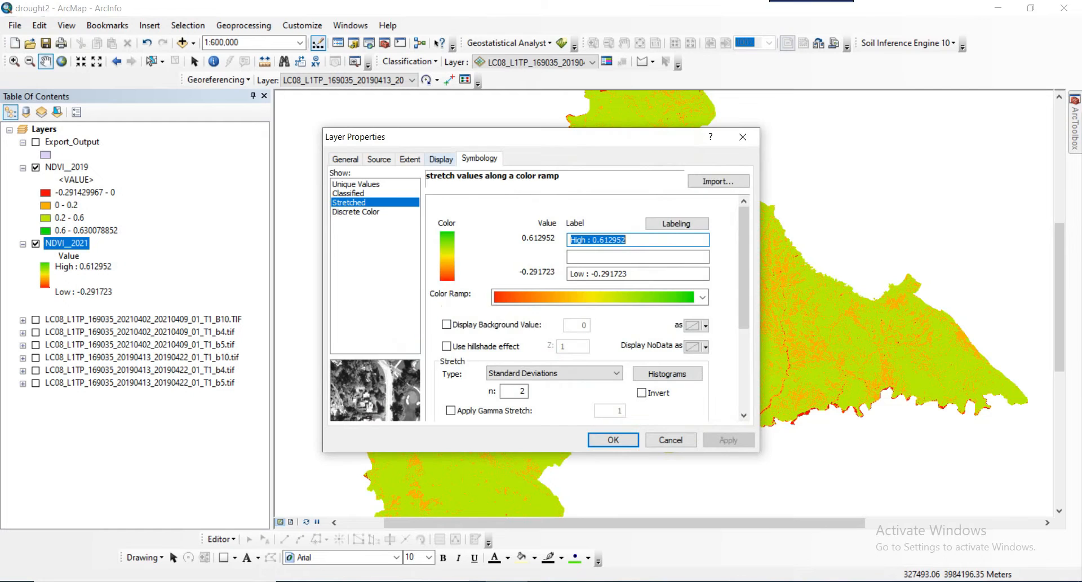
{"action": "left_click", "coordinate": [349, 193]}
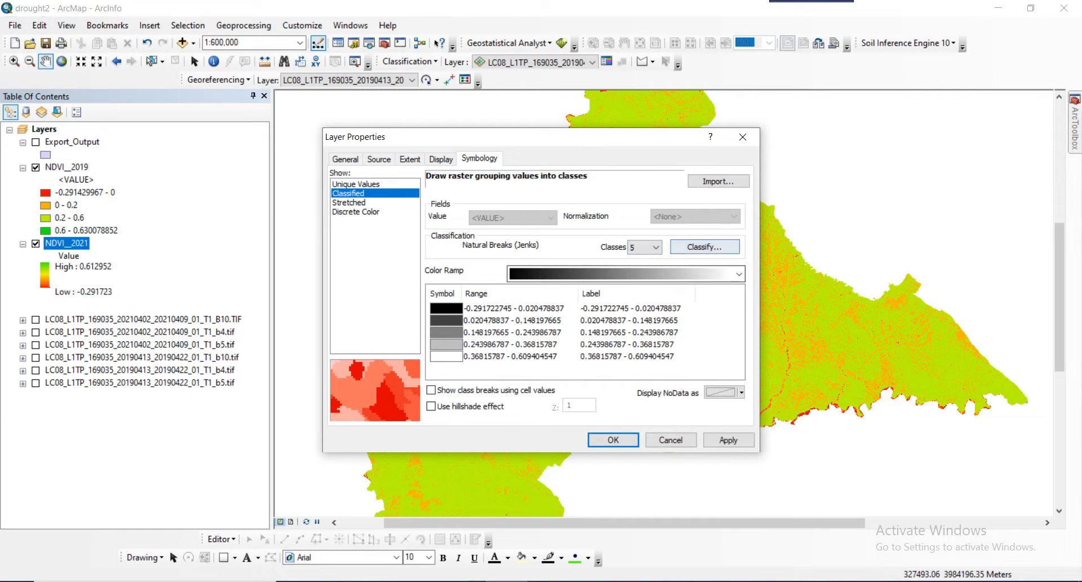
{"action": "left_click", "coordinate": [704, 247]}
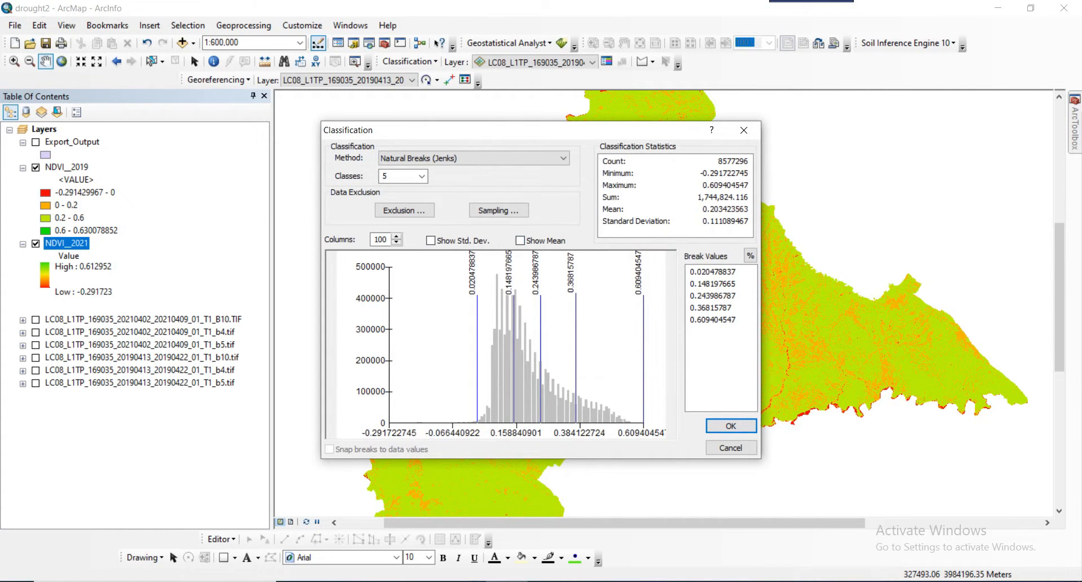
{"action": "left_click", "coordinate": [422, 177]}
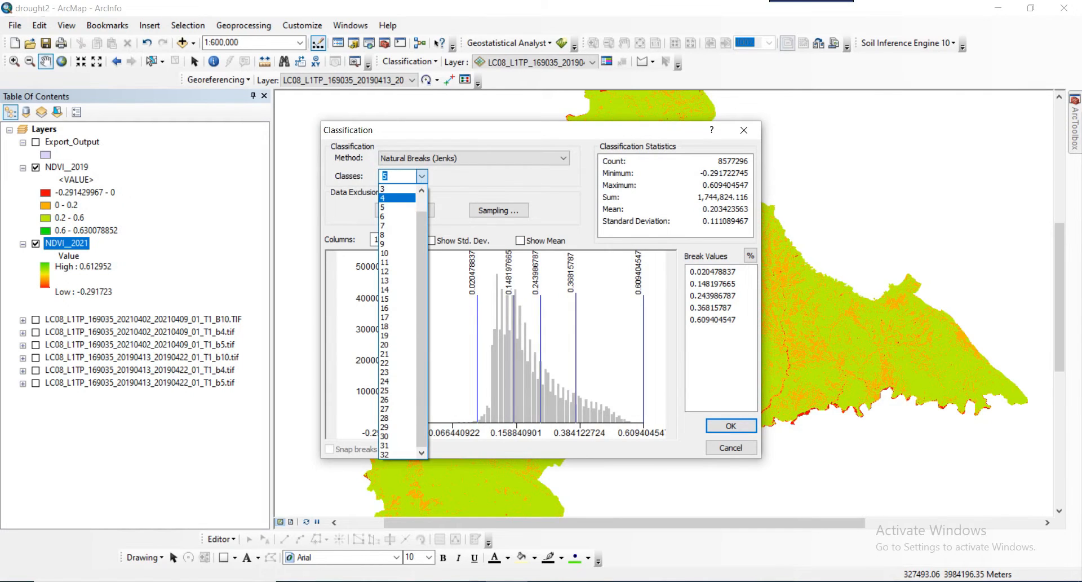
{"action": "left_click", "coordinate": [396, 199]}
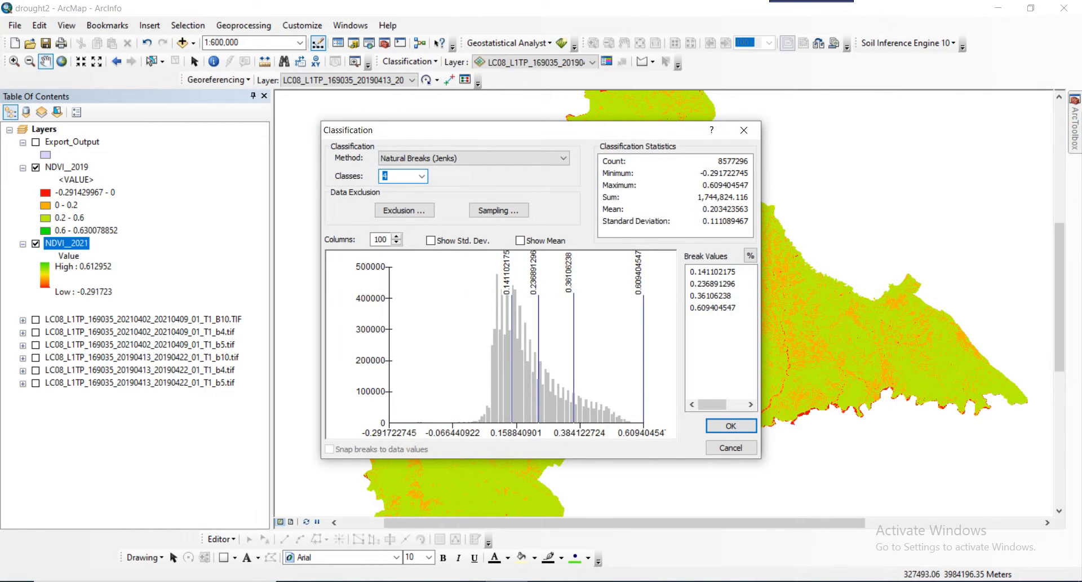
Step: Set the first three NDVI__2021 class breaks to 0, 0.2 and 0.6, keeping the maximum as the last break
{"action": "left_click", "coordinate": [714, 271]}
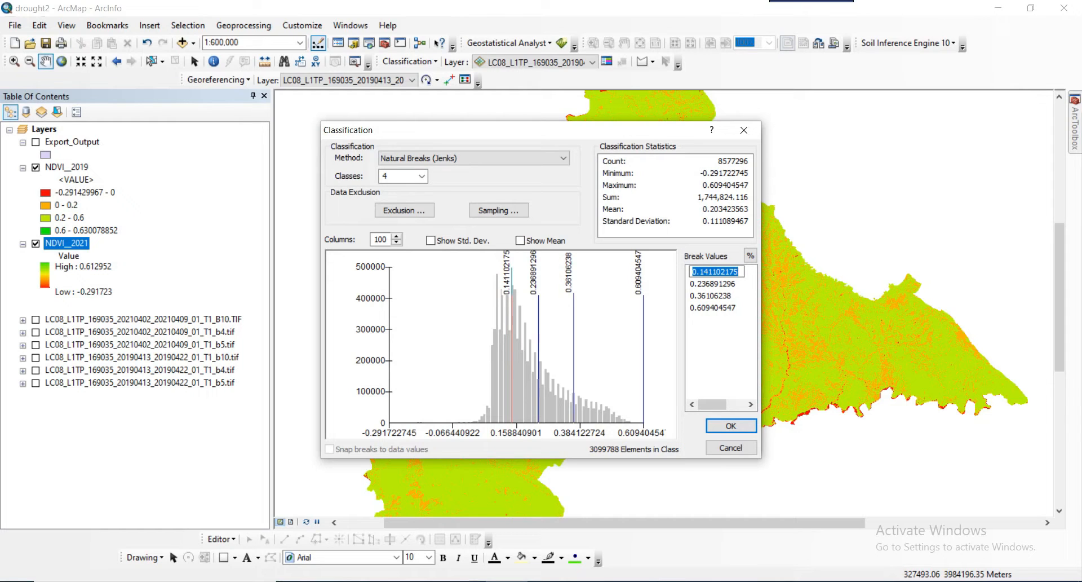
{"action": "type", "text": "0"}
{"action": "key", "text": "Return"}
{"action": "type", "text": "0.2"}
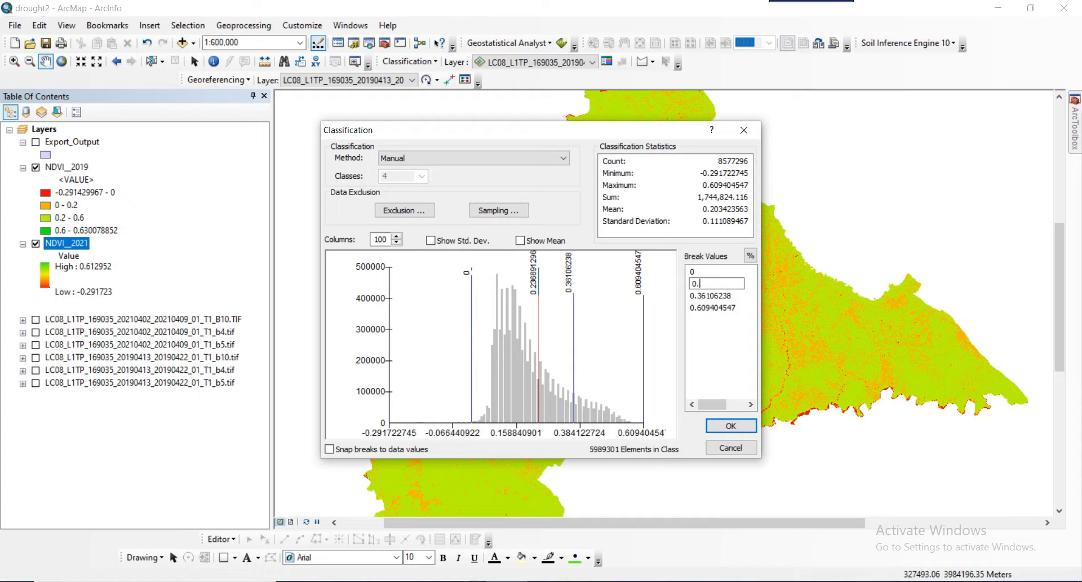
{"action": "key", "text": "Return"}
{"action": "type", "text": "0.6"}
{"action": "key", "text": "Return"}
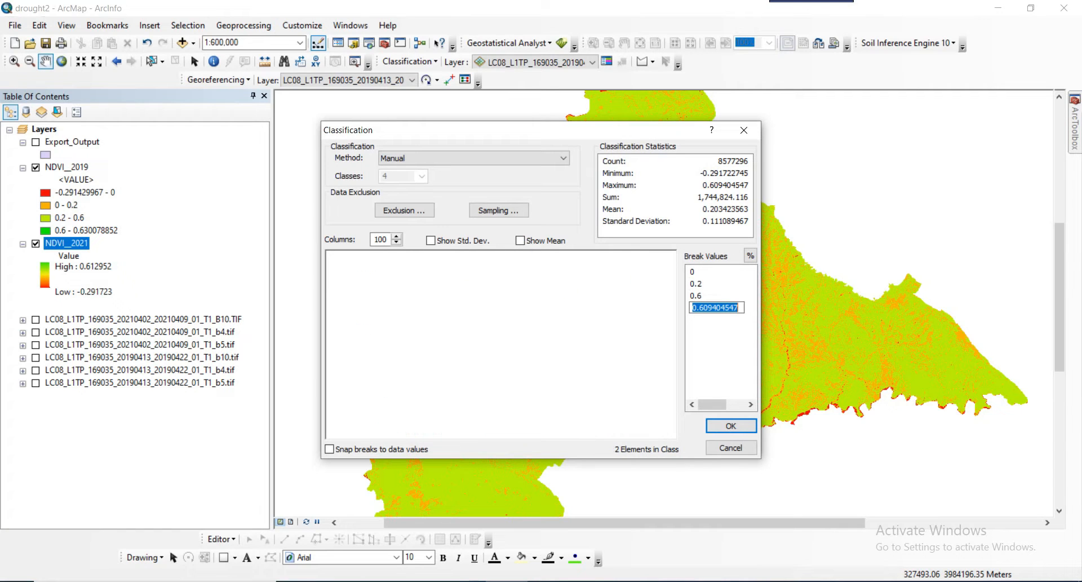
{"action": "key", "text": "Return"}
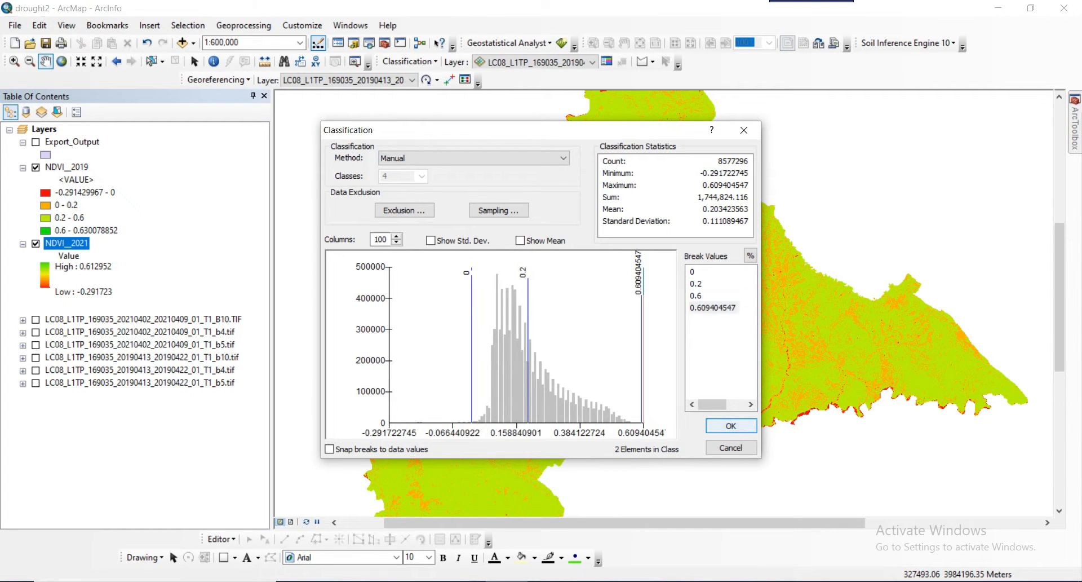
{"action": "key", "text": "Return"}
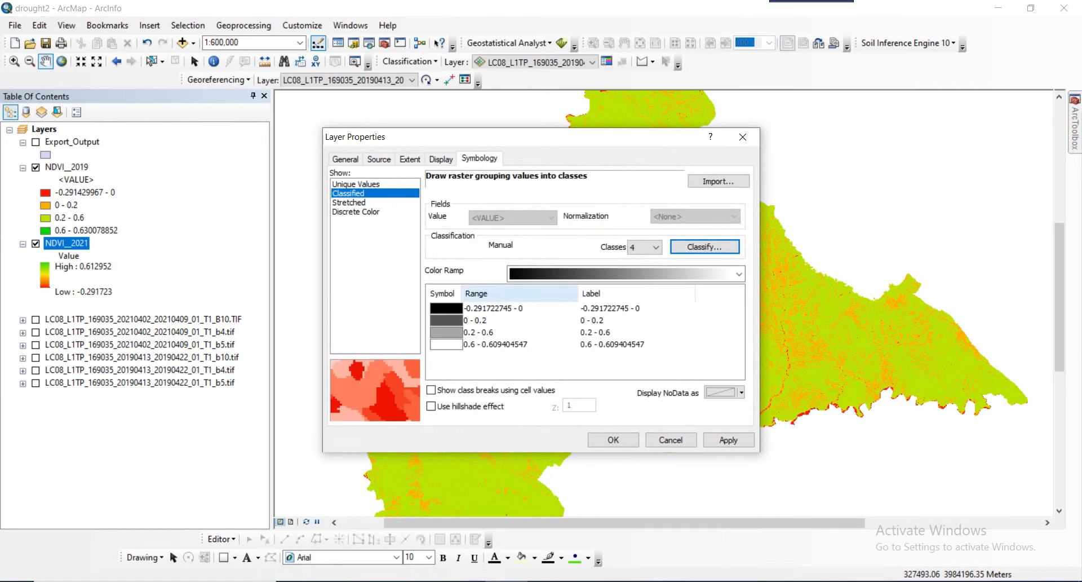
Step: Apply the red-yellow-green color ramp to the four NDVI__2021 classes, with red for the lowest values
{"action": "left_click", "coordinate": [557, 274]}
{"action": "scroll", "coordinate": [557, 270], "scroll_direction": "down", "scroll_amount": 8}
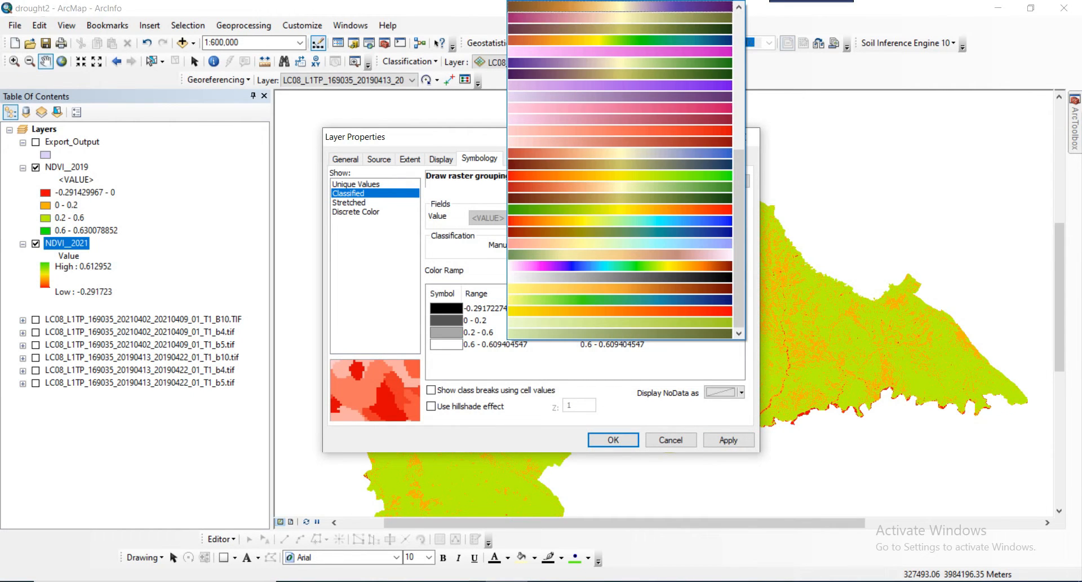
{"action": "left_click", "coordinate": [620, 210]}
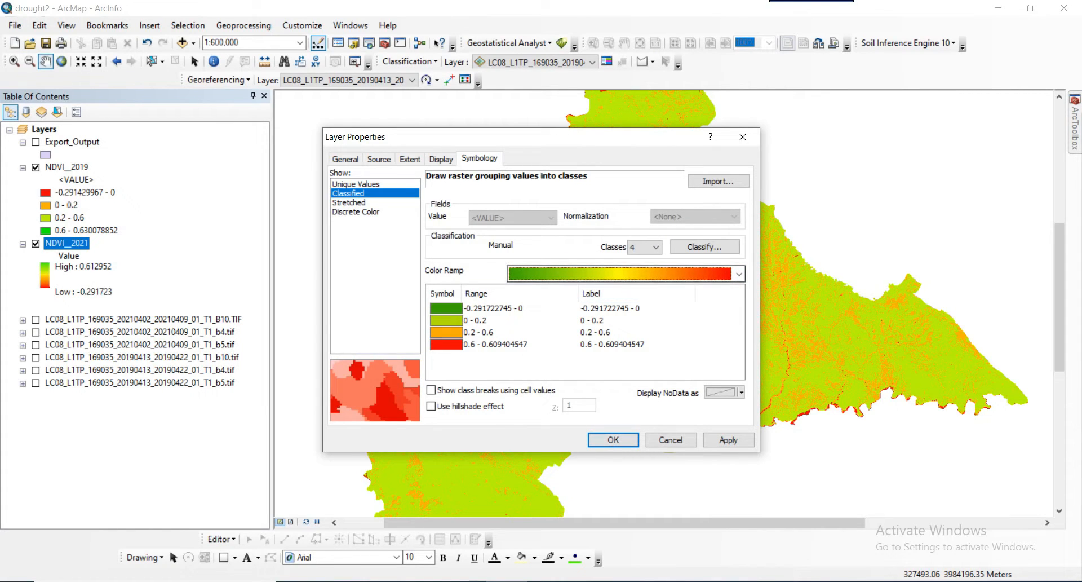
{"action": "left_click", "coordinate": [739, 274]}
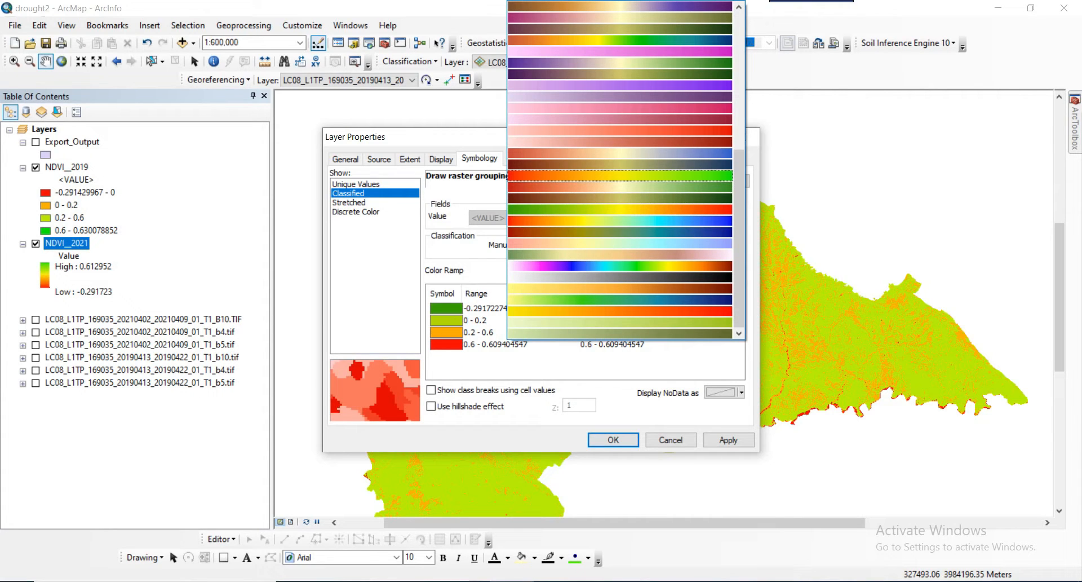
{"action": "left_click", "coordinate": [620, 176]}
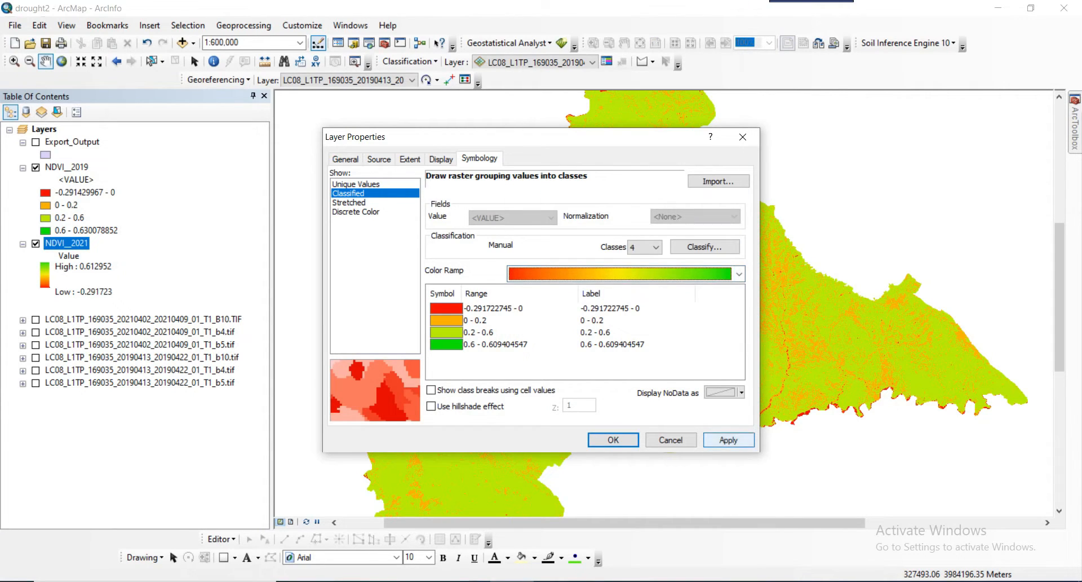
{"action": "left_click", "coordinate": [727, 440]}
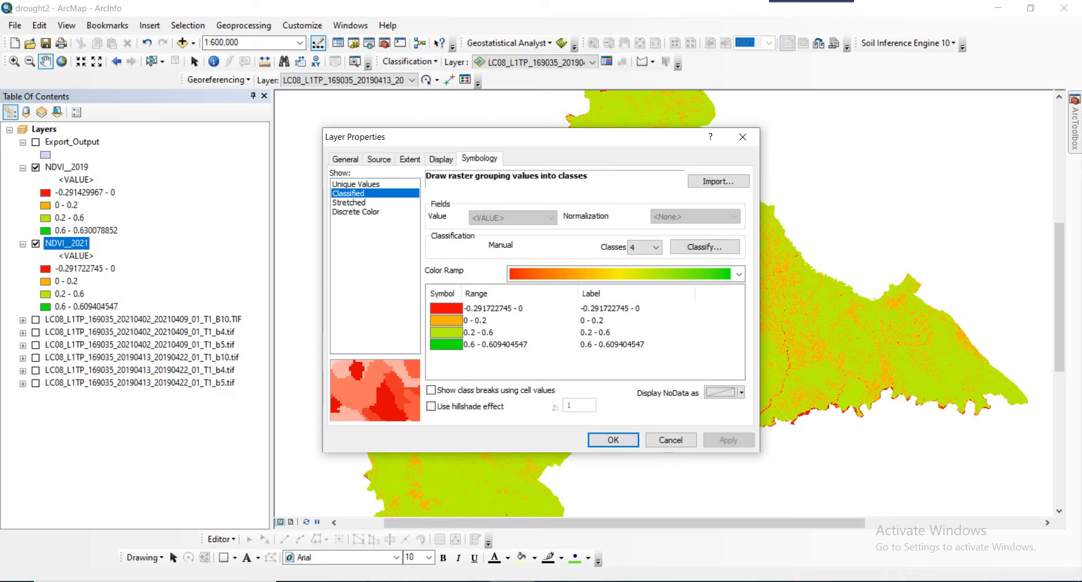
{"action": "left_click", "coordinate": [613, 440]}
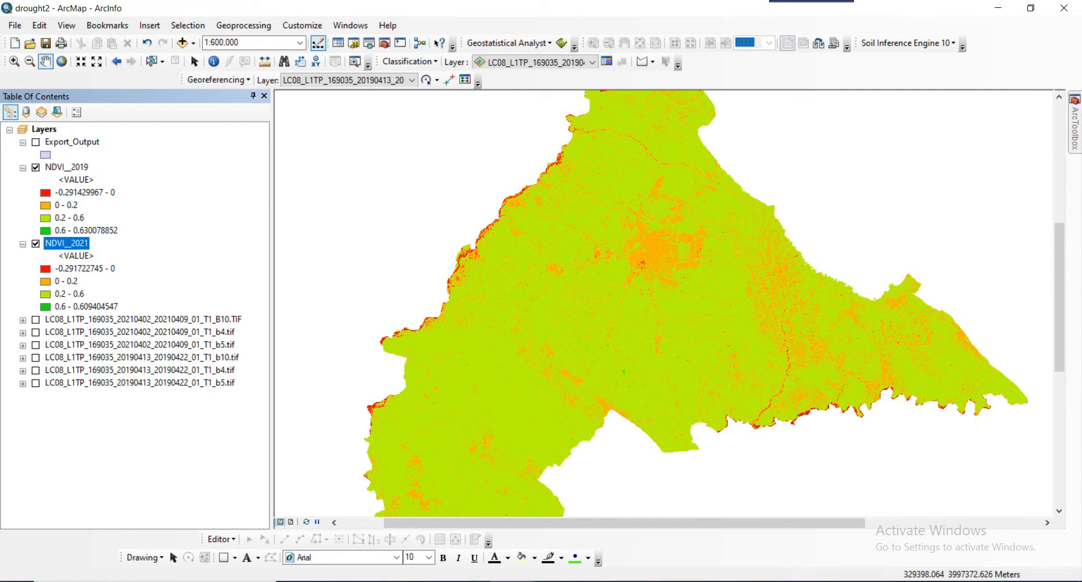
Step: Hide and show the NDVI__2019 layer to compare its classes with those of NDVI__2021
{"action": "left_click", "coordinate": [67, 167]}
{"action": "left_click", "coordinate": [36, 167]}
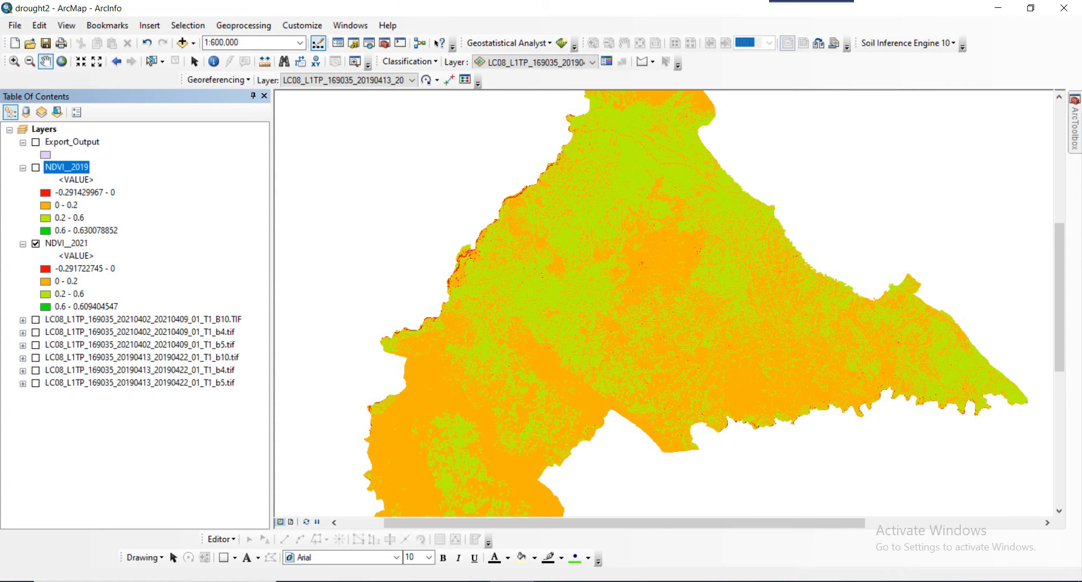
{"action": "left_click", "coordinate": [36, 168]}
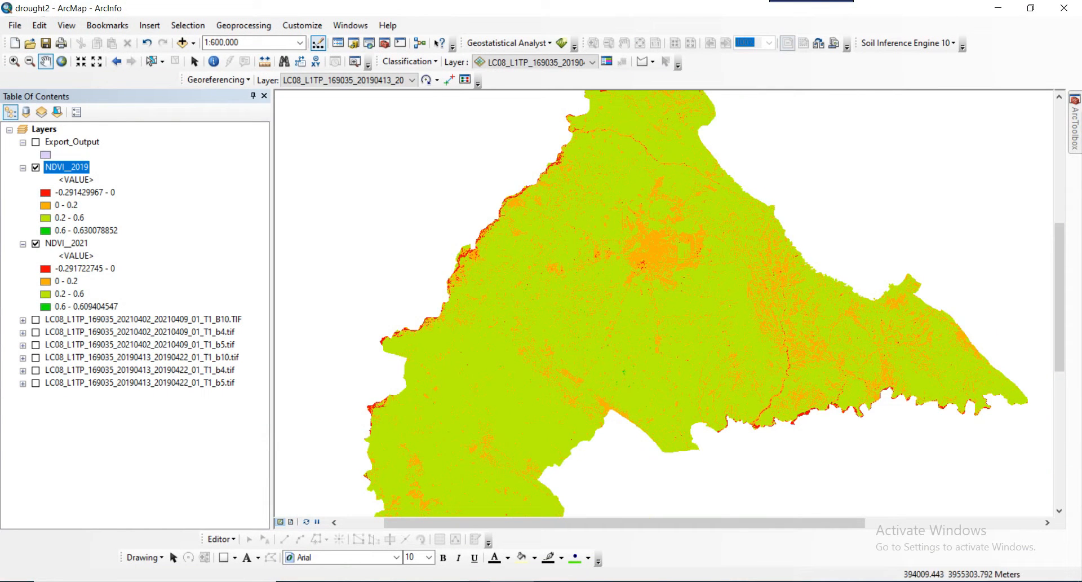
Step: Switch to the Lecture-T-Course document in Word and highlight the bare soil and/or water row of the NDVI class table
{"action": "mouse_move", "coordinate": [683, 581]}
{"action": "left_click", "coordinate": [834, 540]}
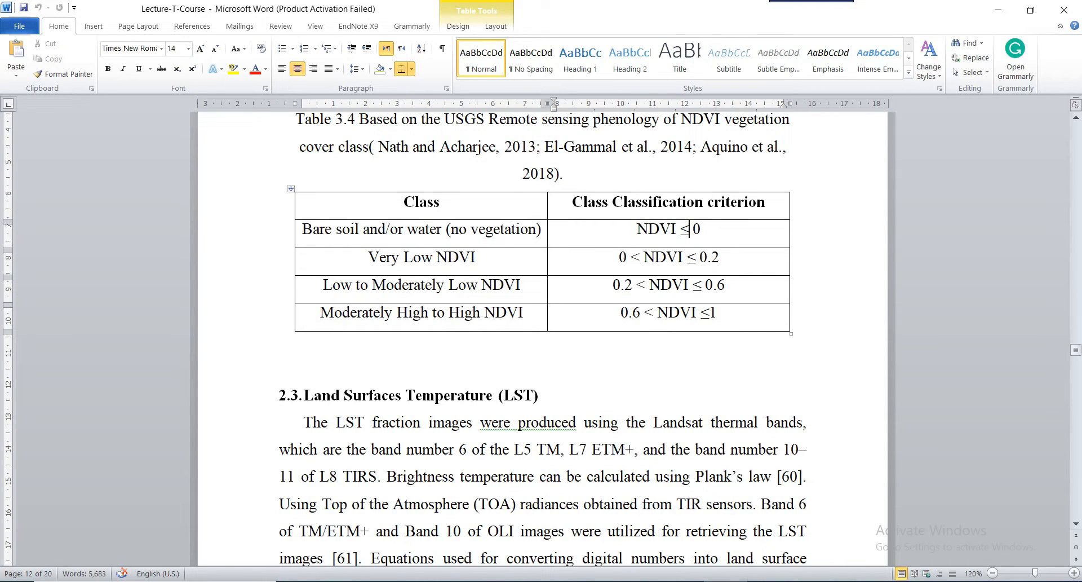
{"action": "left_click_drag", "start_coordinate": [303, 230], "coordinate": [670, 230]}
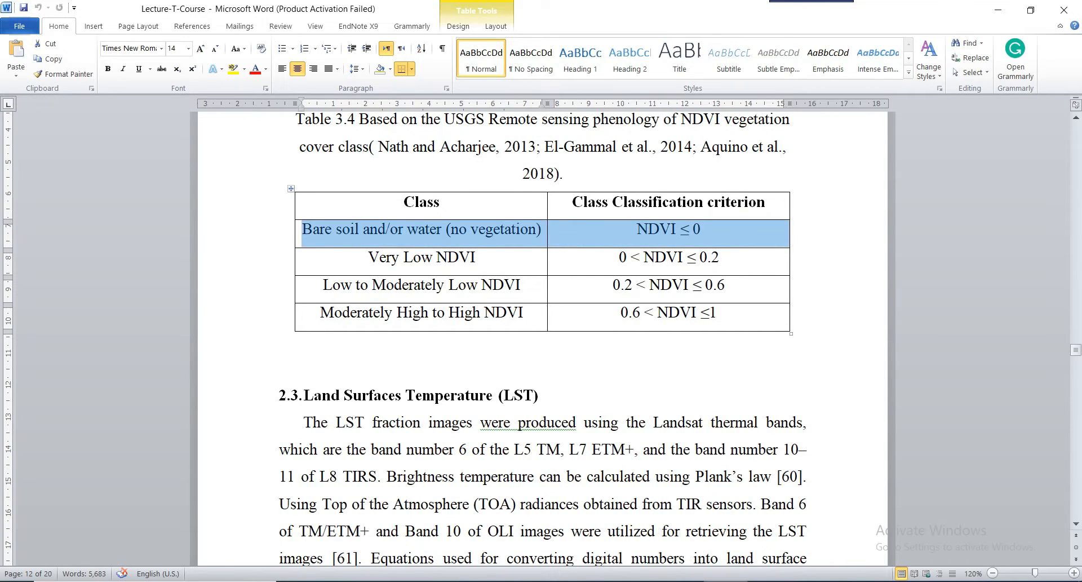
{"action": "mouse_move", "coordinate": [684, 581]}
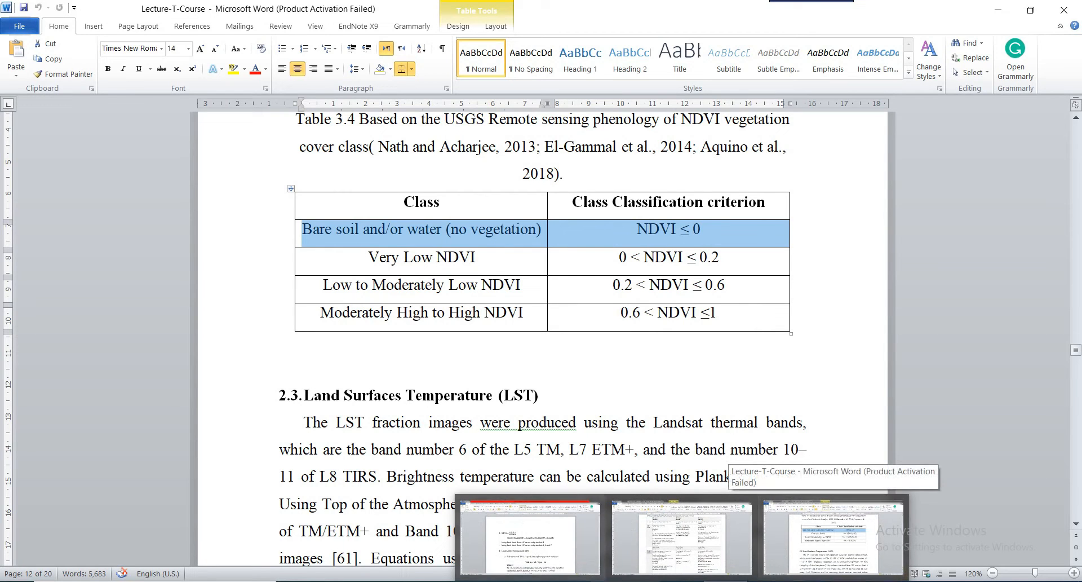
Step: Return to ArcMap and build the Raster Calculator expression Con("NDVI__2019" > 0,"NDVI__2019")
{"action": "left_click", "coordinate": [513, 581]}
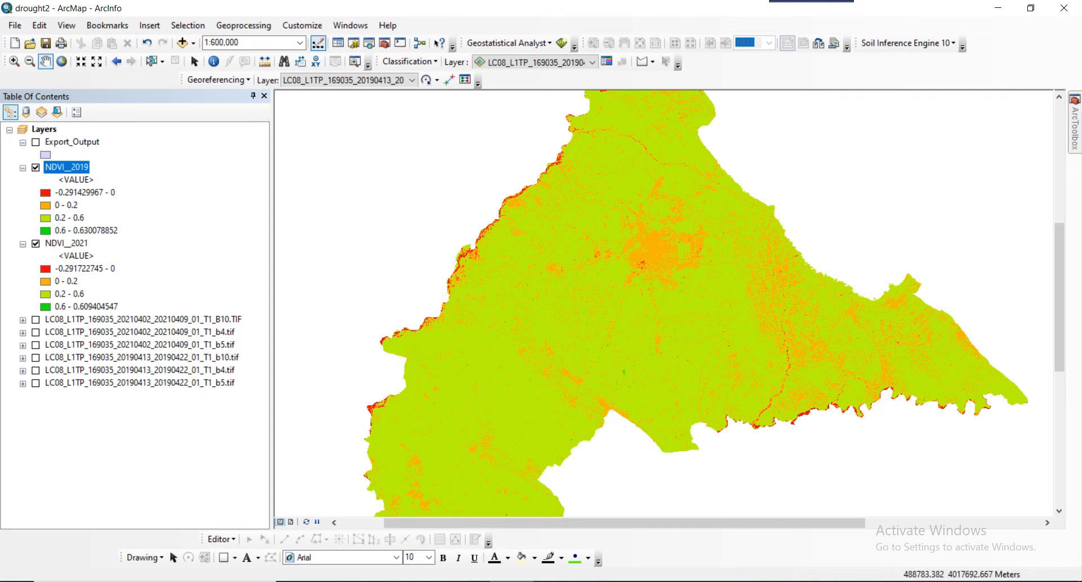
{"action": "mouse_move", "coordinate": [1075, 129]}
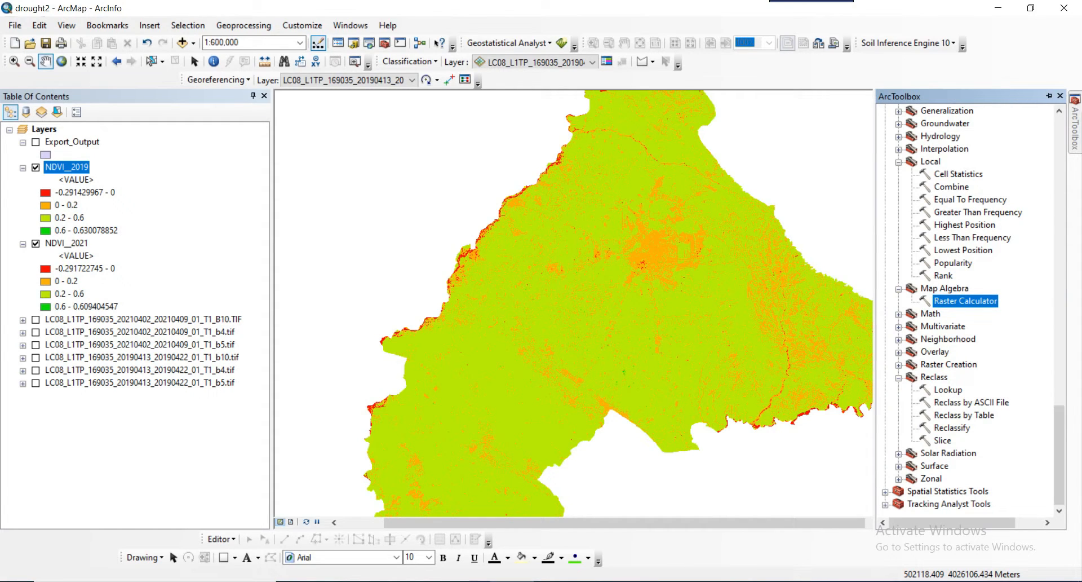
{"action": "double_click", "coordinate": [966, 301]}
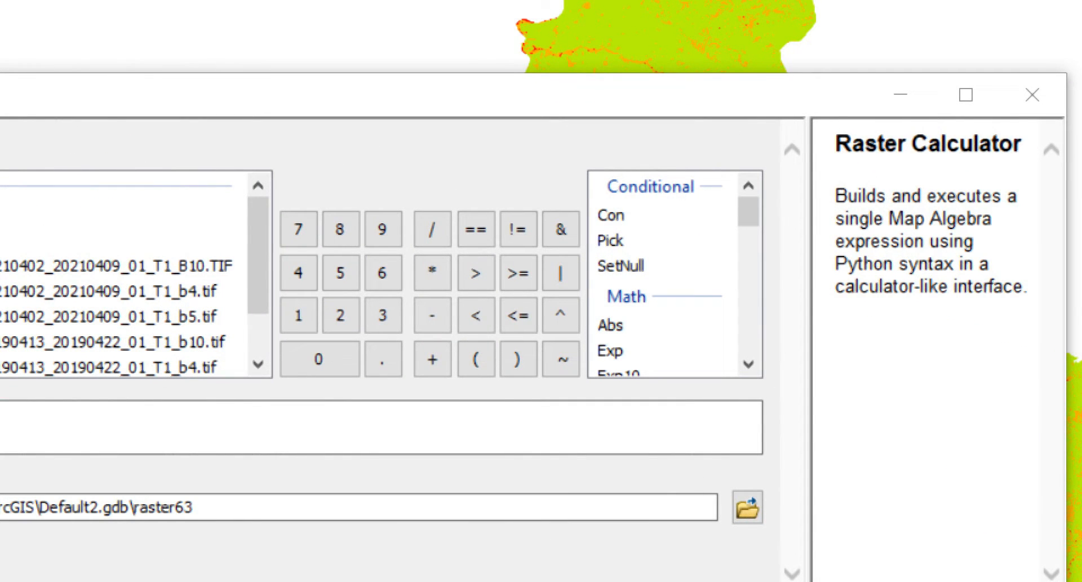
{"action": "left_click", "coordinate": [611, 215]}
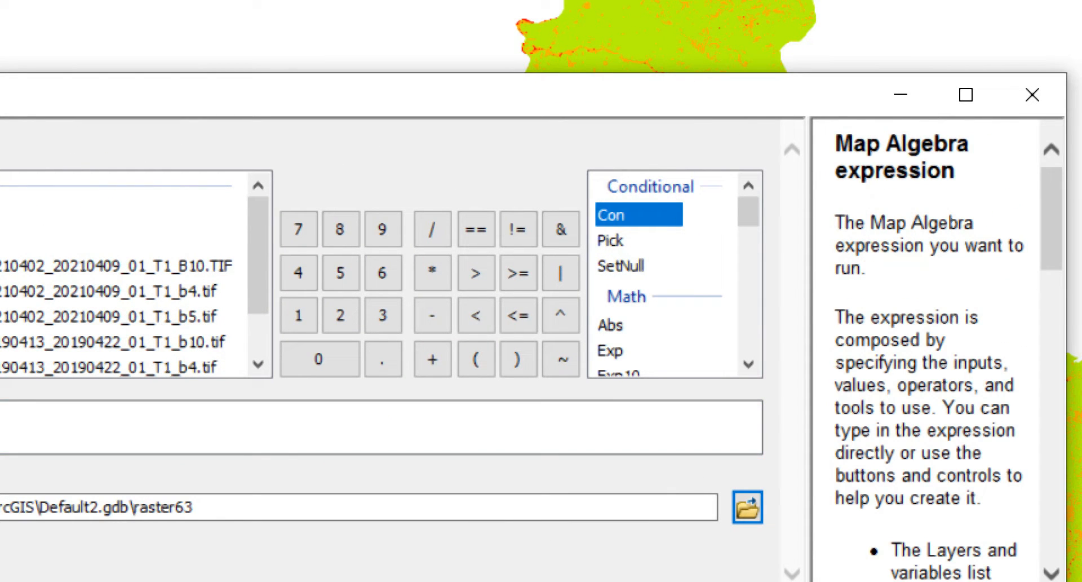
{"action": "left_click", "coordinate": [338, 428]}
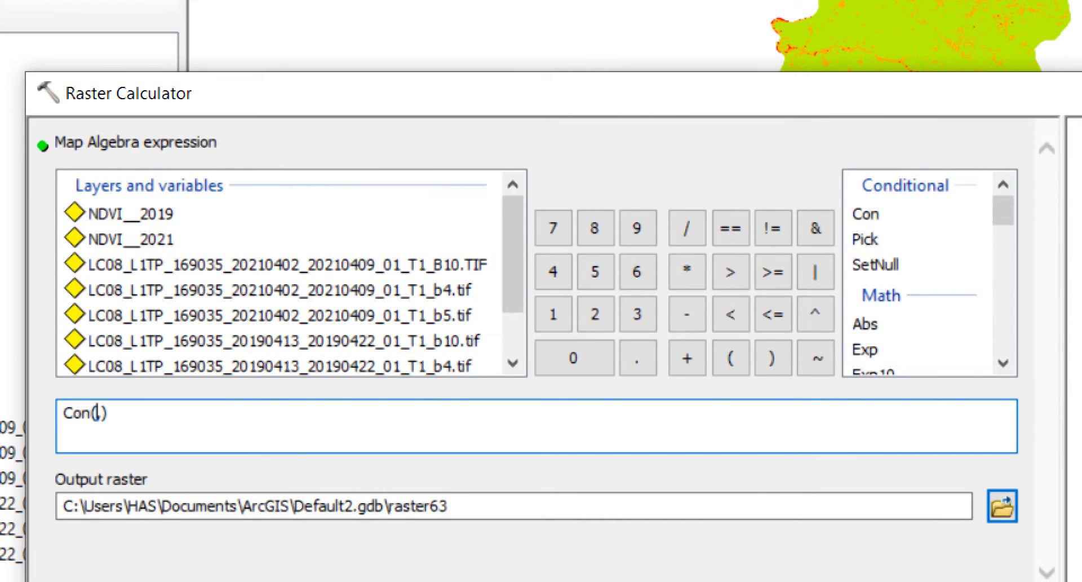
{"action": "double_click", "coordinate": [131, 214]}
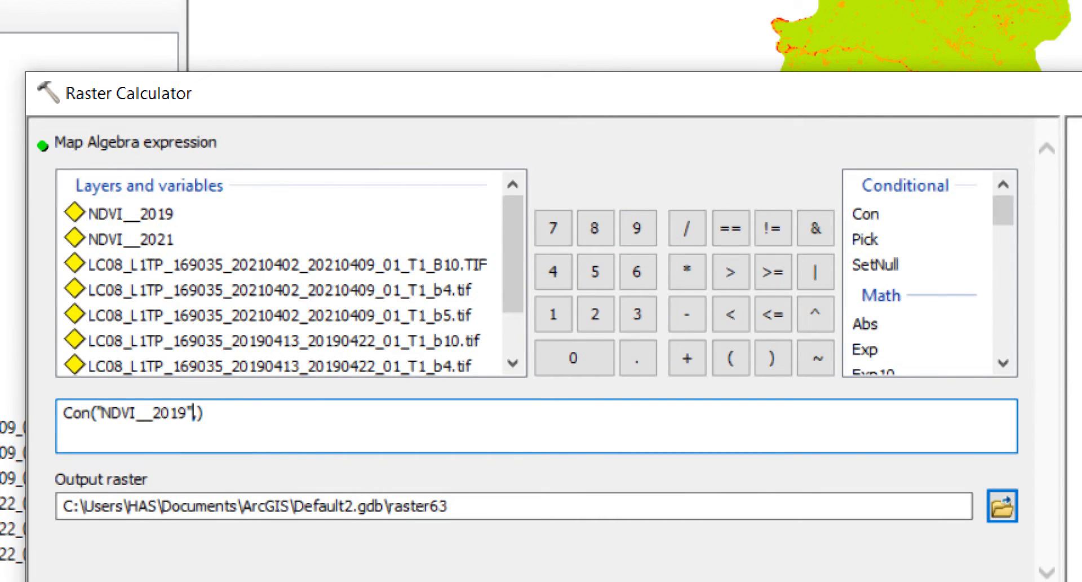
{"action": "left_click", "coordinate": [731, 271]}
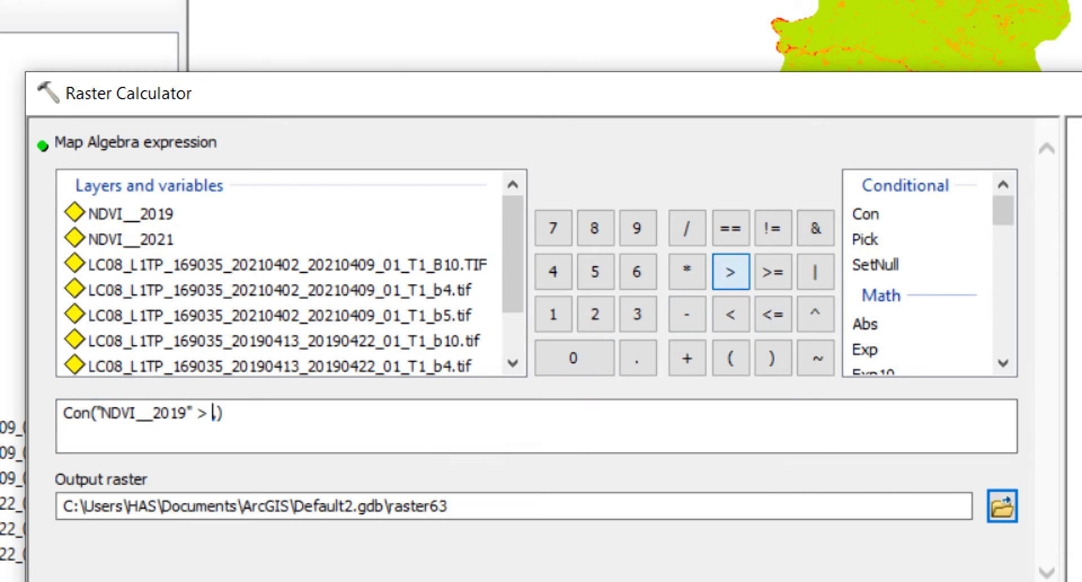
{"action": "left_click", "coordinate": [573, 358]}
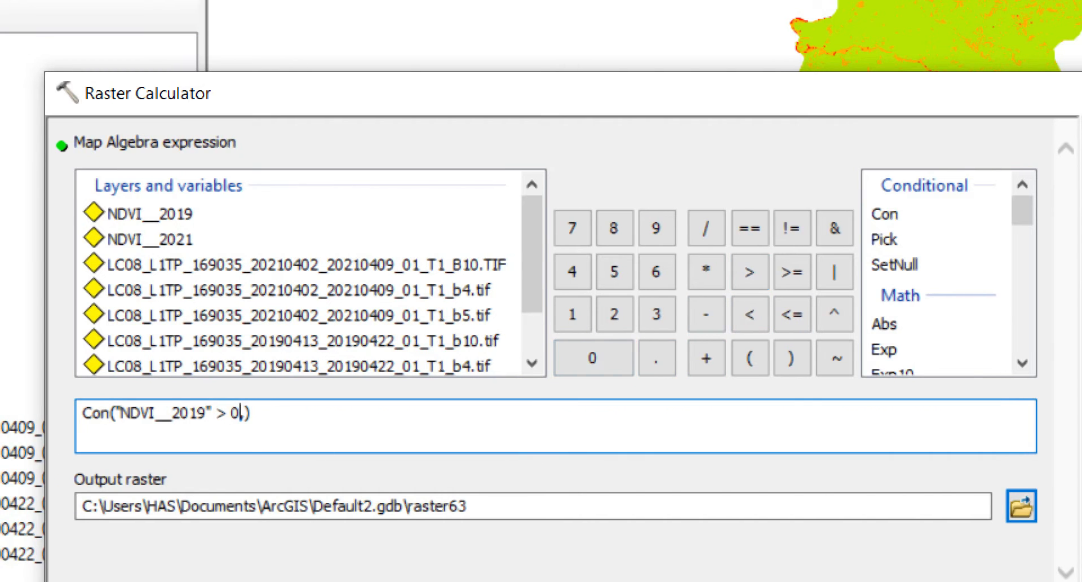
{"action": "left_click", "coordinate": [244, 413]}
{"action": "double_click", "coordinate": [131, 214]}
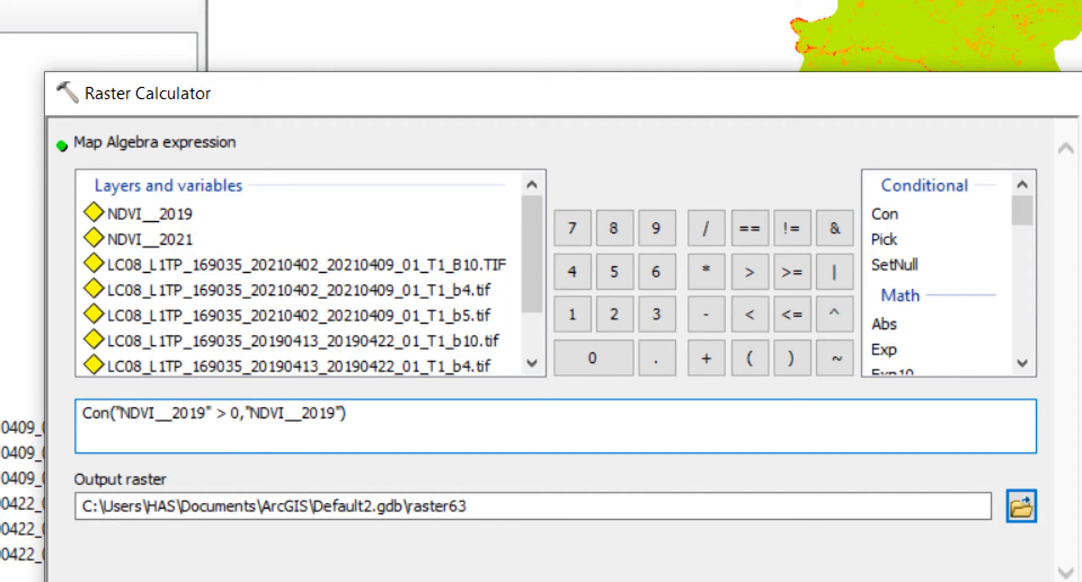
Step: Name the output raster NDVI__2019_MASK in Default2.gdb and run the calculation
{"action": "left_click", "coordinate": [474, 506]}
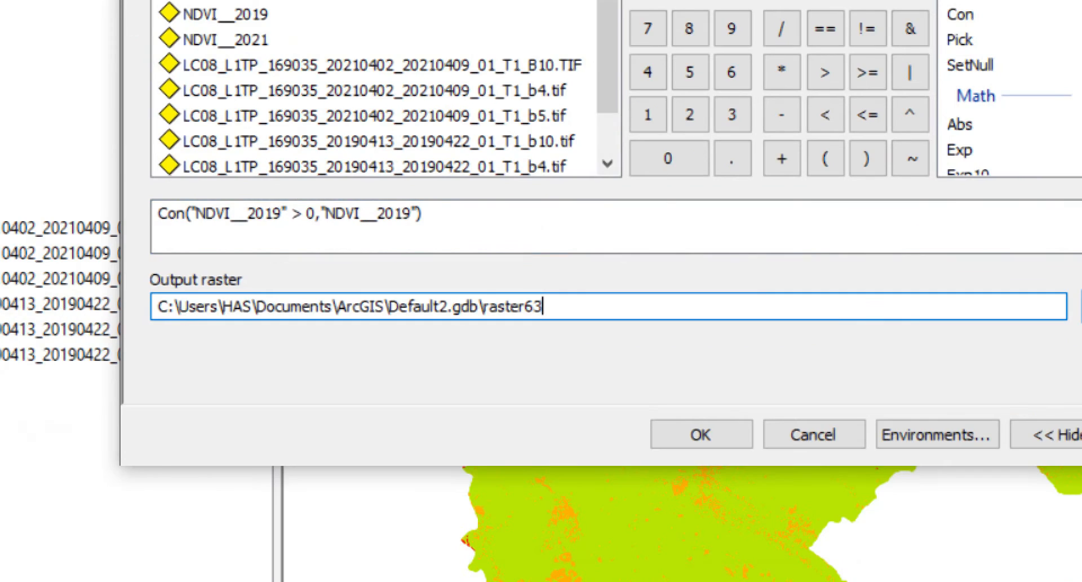
{"action": "key", "text": "BackSpace"}
{"action": "key", "text": "BackSpace"}
{"action": "key", "text": "BackSpace"}
{"action": "key", "text": "BackSpace"}
{"action": "key", "text": "BackSpace"}
{"action": "key", "text": "BackSpace"}
{"action": "key", "text": "BackSpace"}
{"action": "key", "text": "BackSpace"}
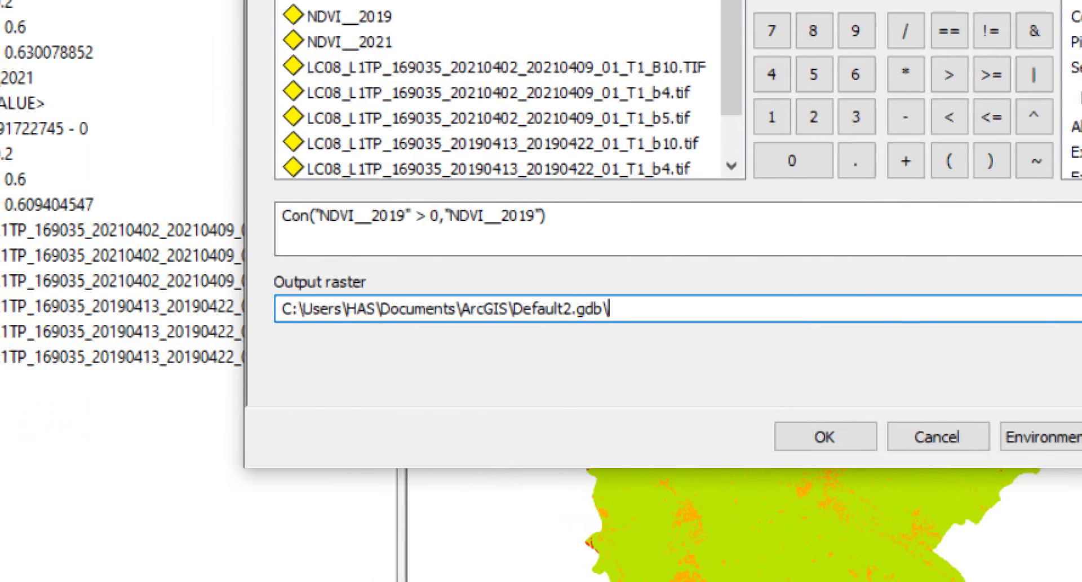
{"action": "type", "text": "N"}
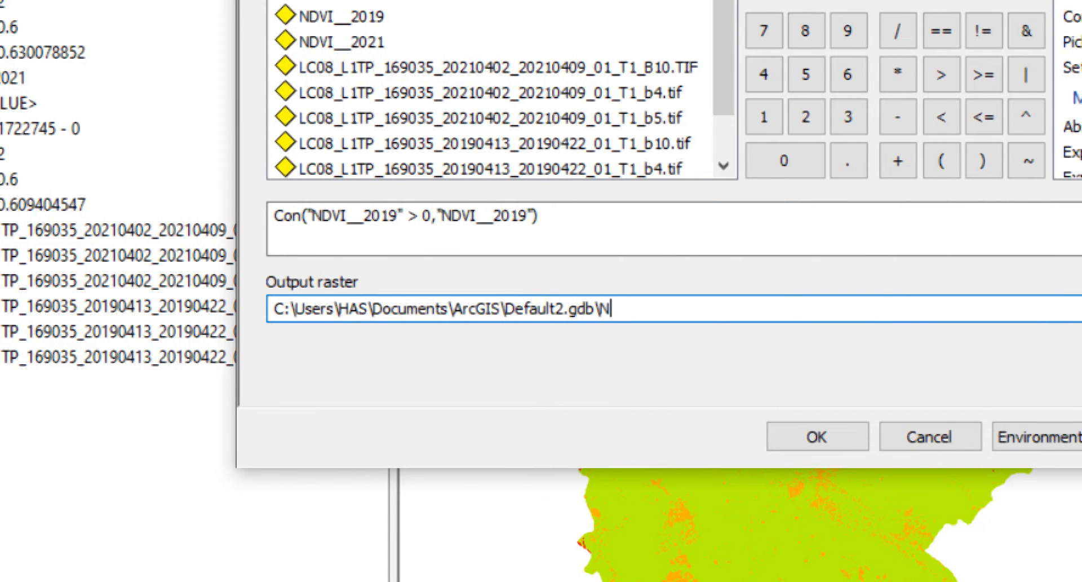
{"action": "type", "text": "D"}
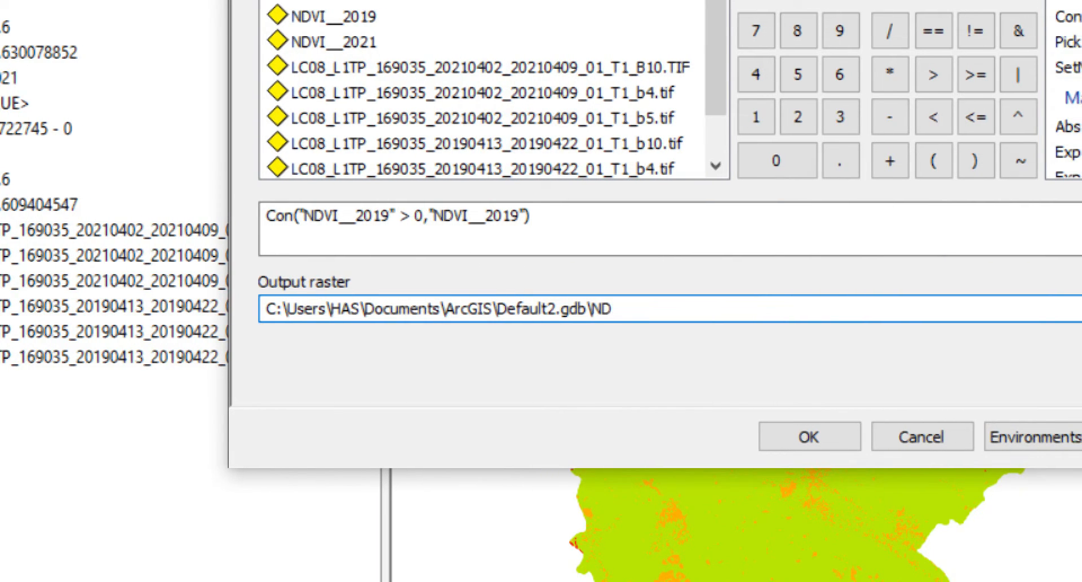
{"action": "type", "text": "VA"}
{"action": "key", "text": "BackSpace"}
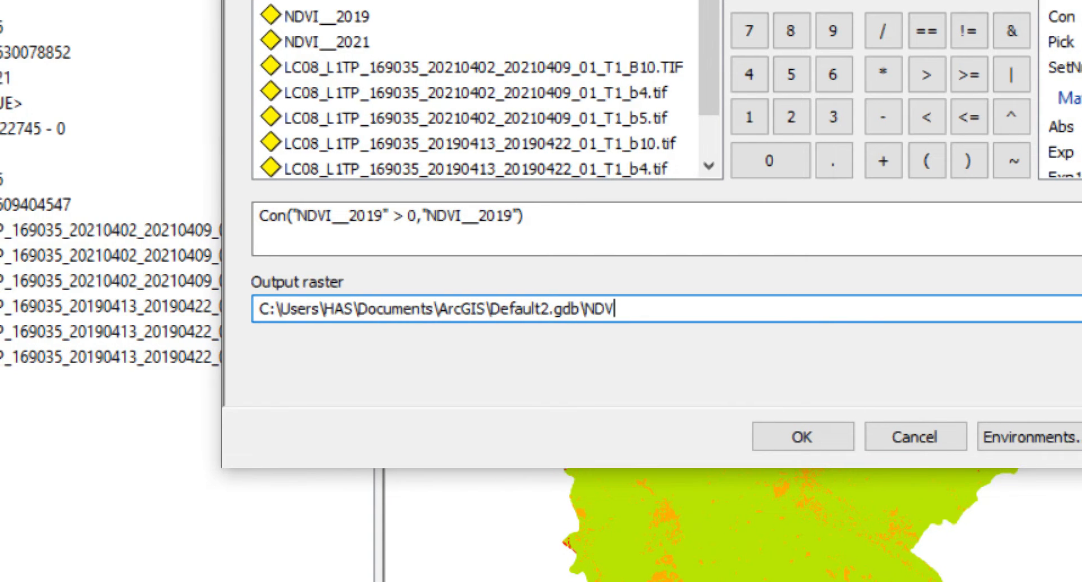
{"action": "type", "text": "I"}
{"action": "type", "text": "__20"}
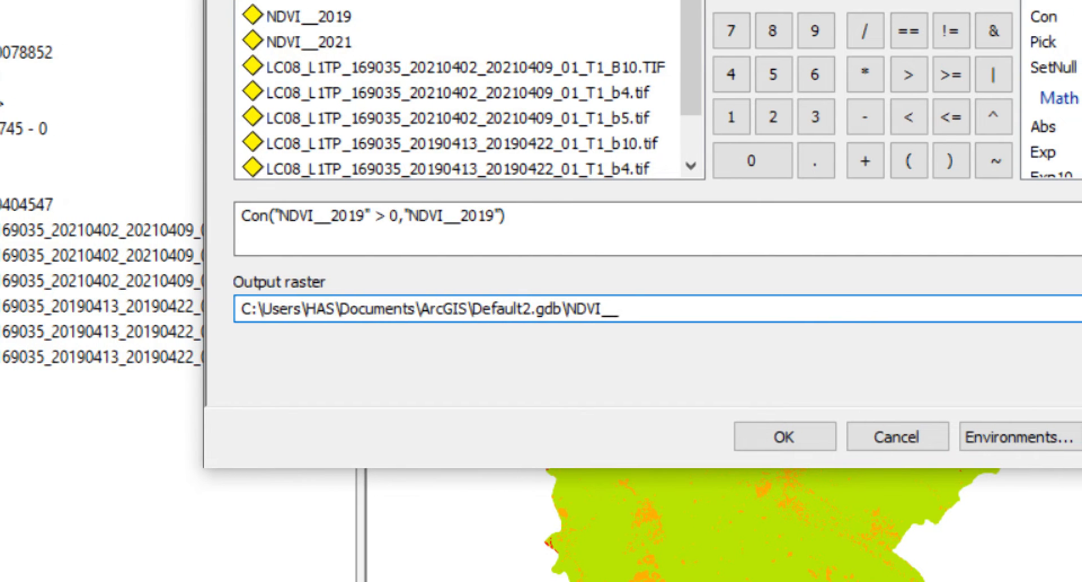
{"action": "type", "text": "19_"}
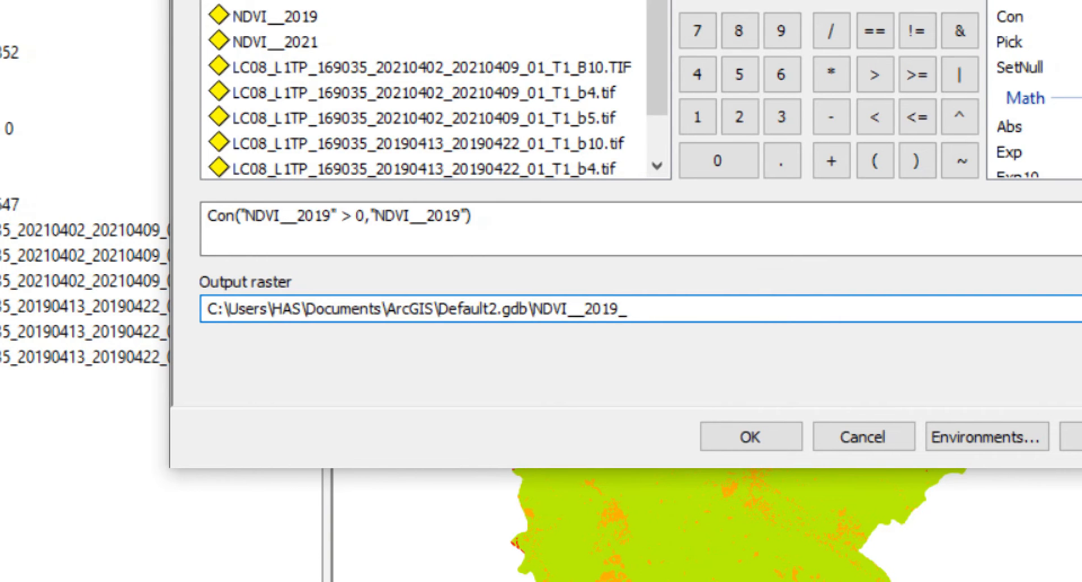
{"action": "type", "text": "mASK"}
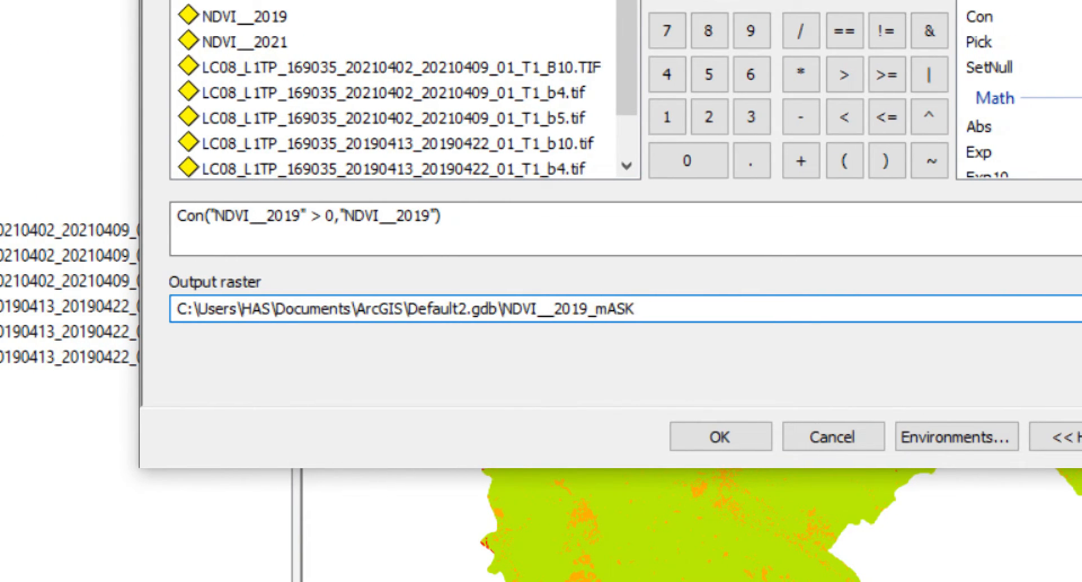
{"action": "key", "text": "BackSpace"}
{"action": "key", "text": "BackSpace"}
{"action": "key", "text": "BackSpace"}
{"action": "key", "text": "BackSpace"}
{"action": "type", "text": "MA"}
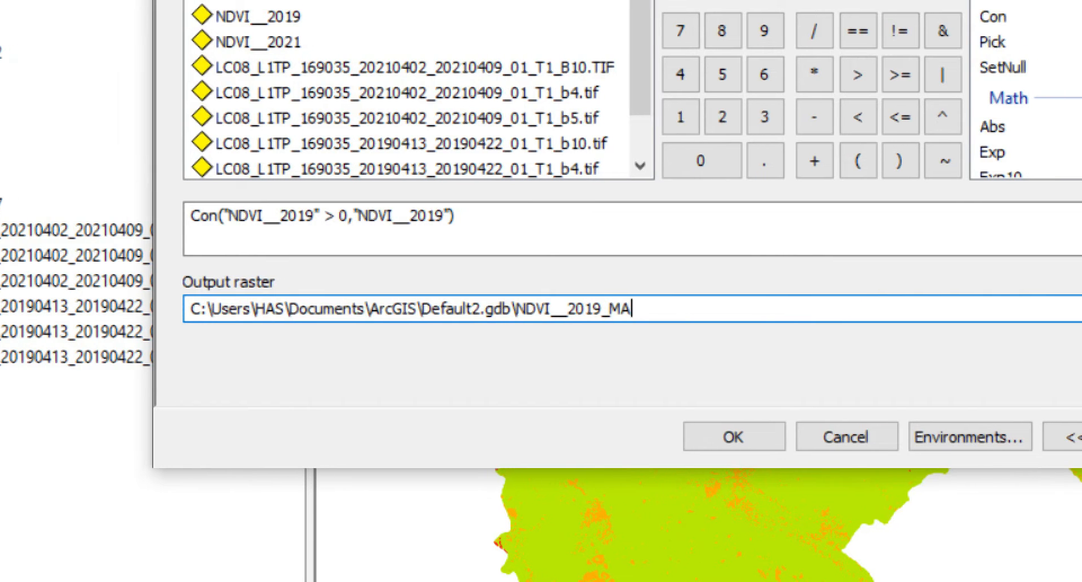
{"action": "type", "text": "SK"}
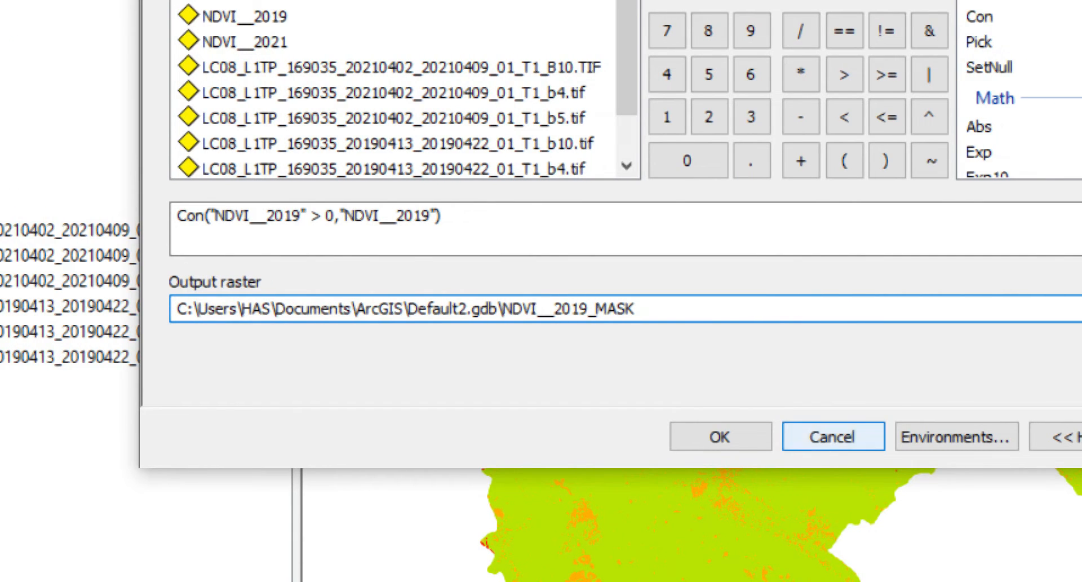
{"action": "left_click", "coordinate": [721, 437]}
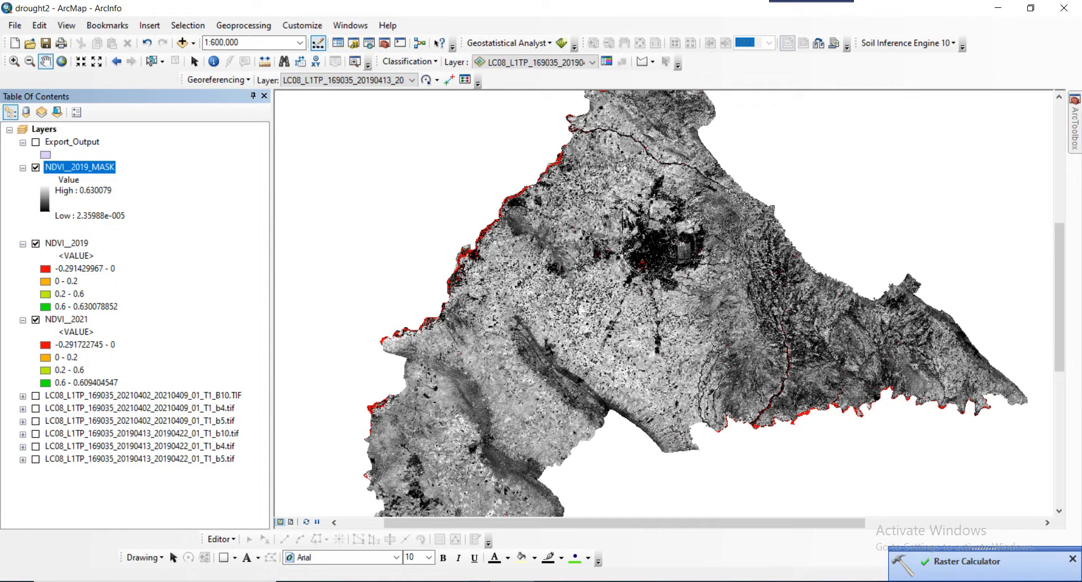
Step: Apply the red-yellow-green color ramp to NDVI__2019_MASK, with red for the lowest values
{"action": "left_click", "coordinate": [90, 216]}
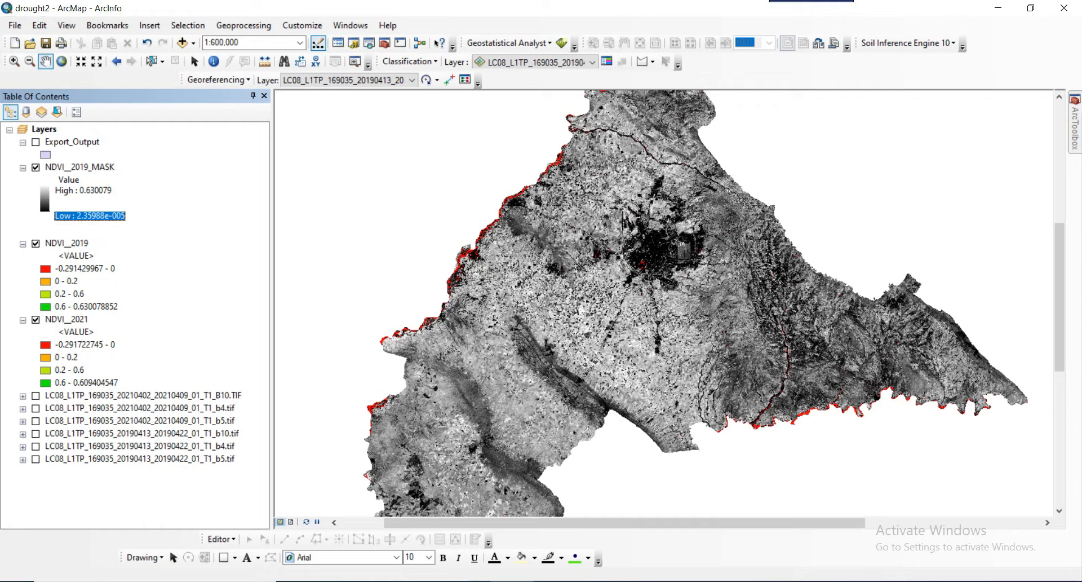
{"action": "left_click", "coordinate": [46, 194]}
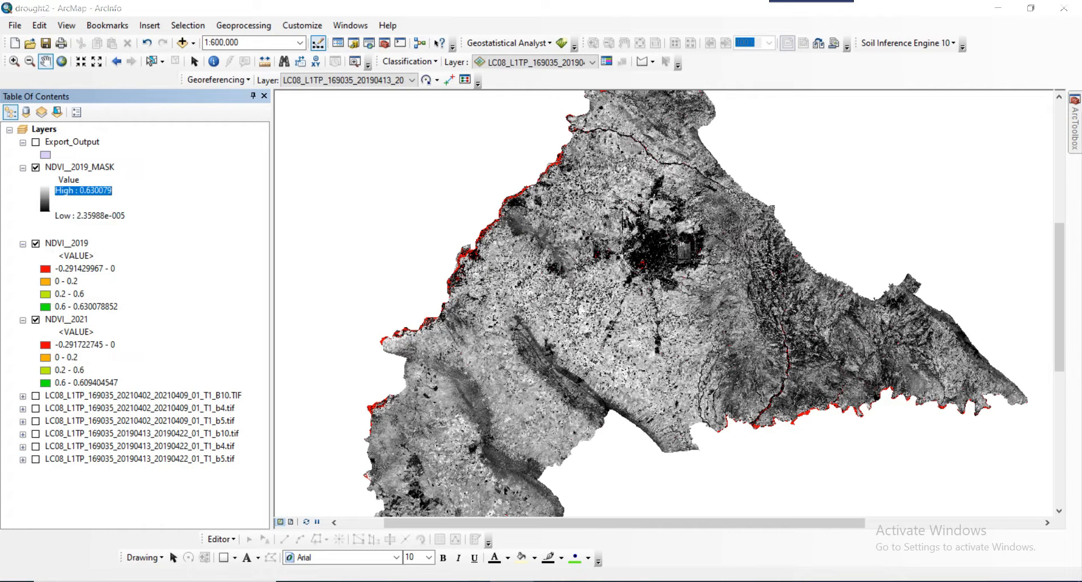
{"action": "left_click", "coordinate": [165, 237]}
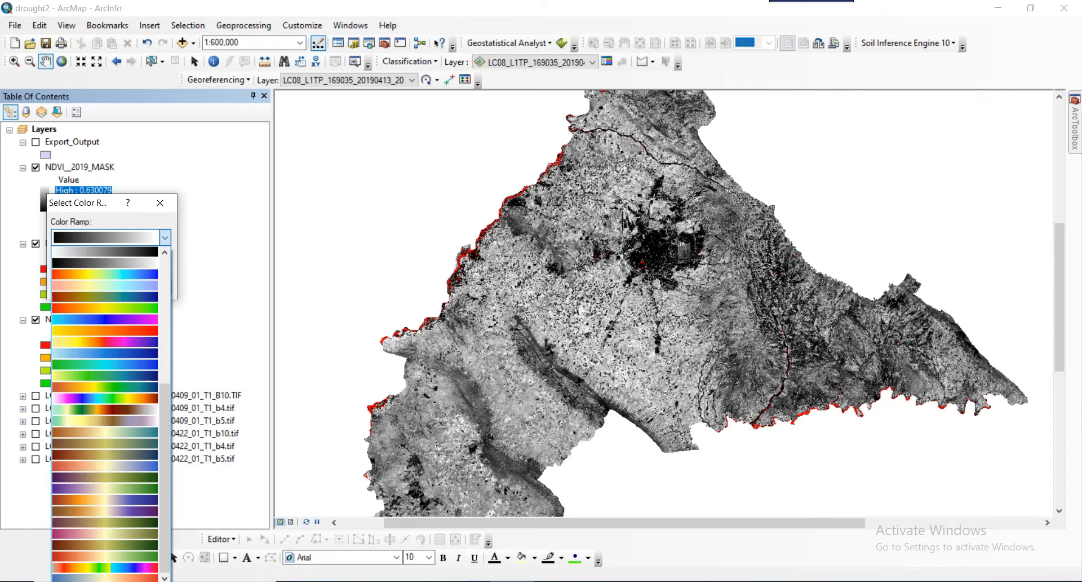
{"action": "left_click", "coordinate": [105, 330]}
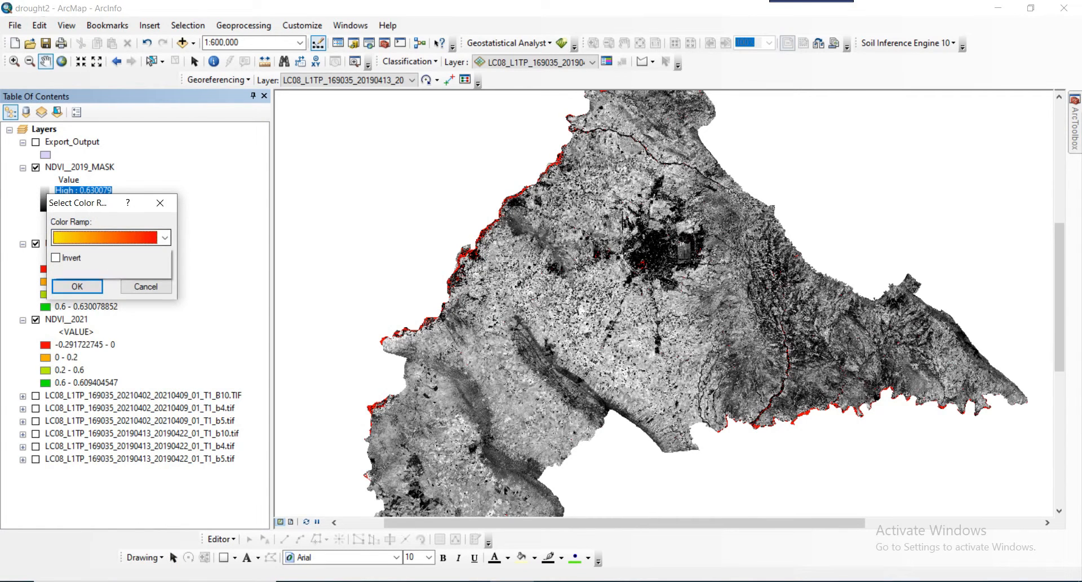
{"action": "left_click", "coordinate": [164, 237]}
{"action": "scroll", "coordinate": [105, 412], "scroll_direction": "up", "scroll_amount": 5}
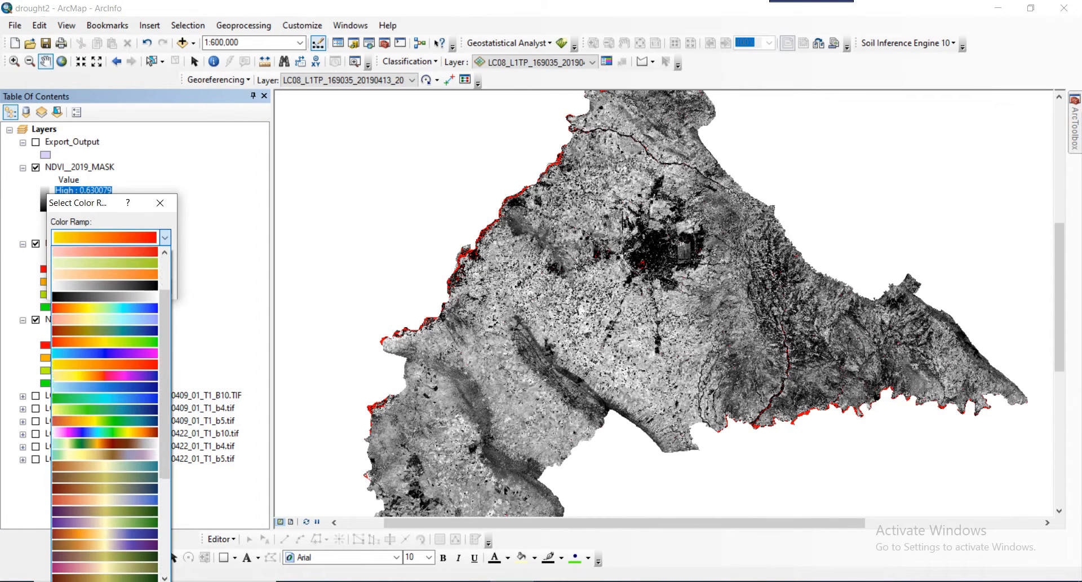
{"action": "left_click", "coordinate": [105, 477]}
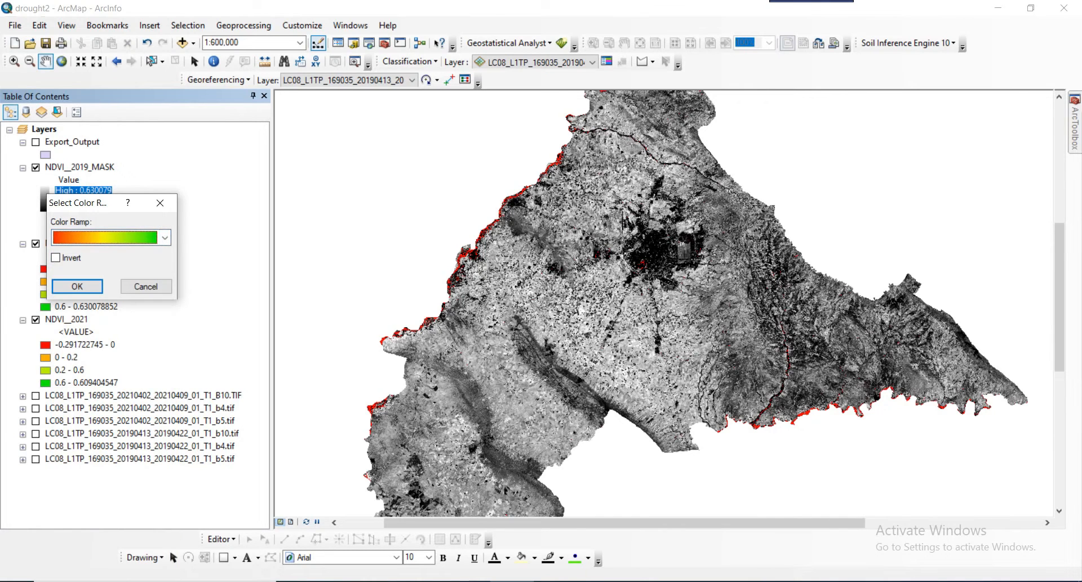
{"action": "key", "text": "Return"}
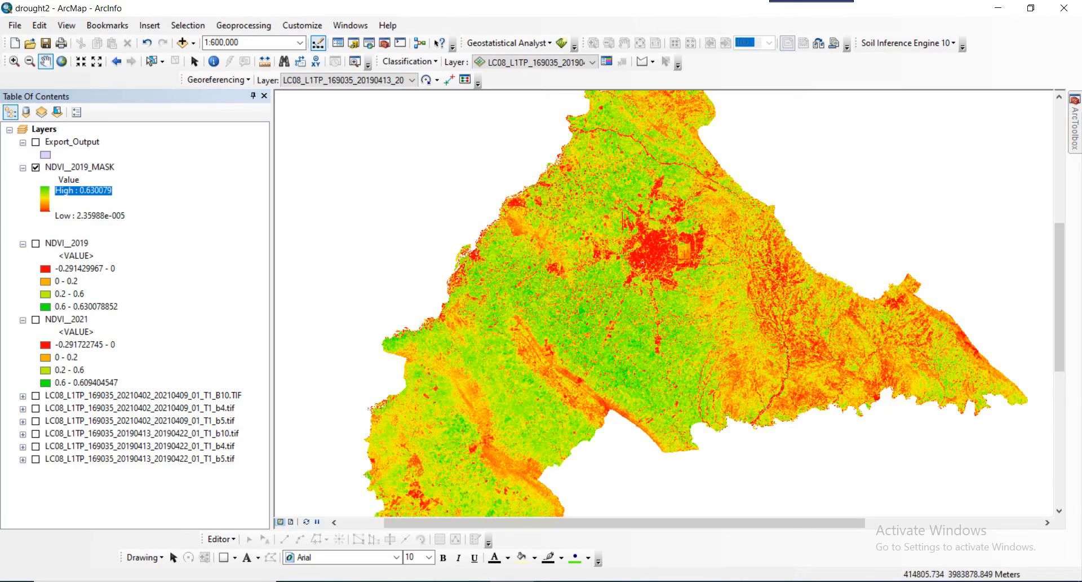
Step: Examine the masked-out pixels of NDVI__2019_MASK in and around the circular urban area
{"action": "left_click_drag", "start_coordinate": [659, 339], "coordinate": [518, 292]}
{"action": "scroll", "coordinate": [654, 288], "scroll_direction": "down", "scroll_amount": 5}
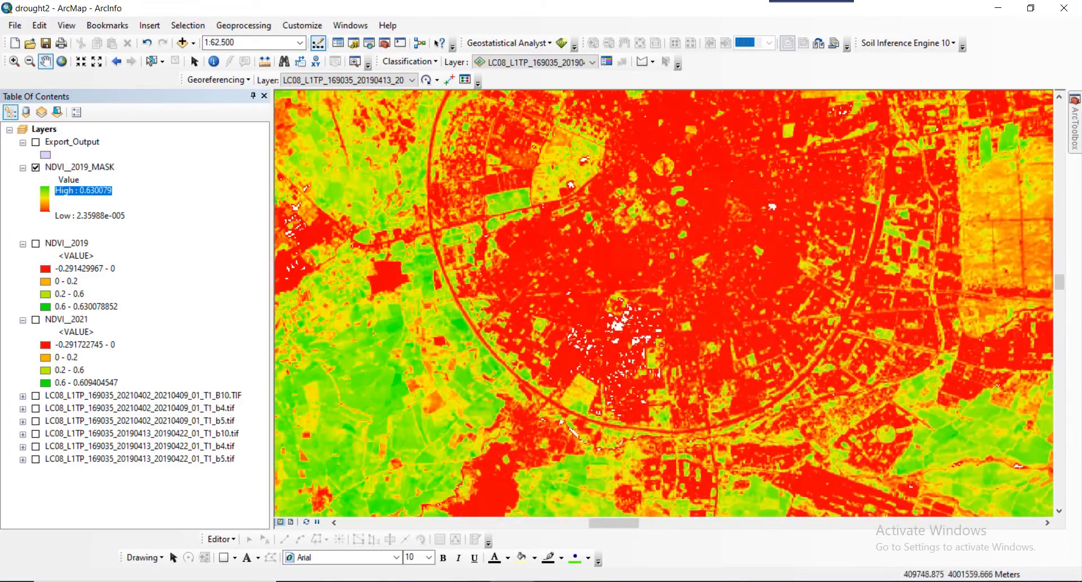
{"action": "left_click_drag", "start_coordinate": [578, 239], "coordinate": [590, 387]}
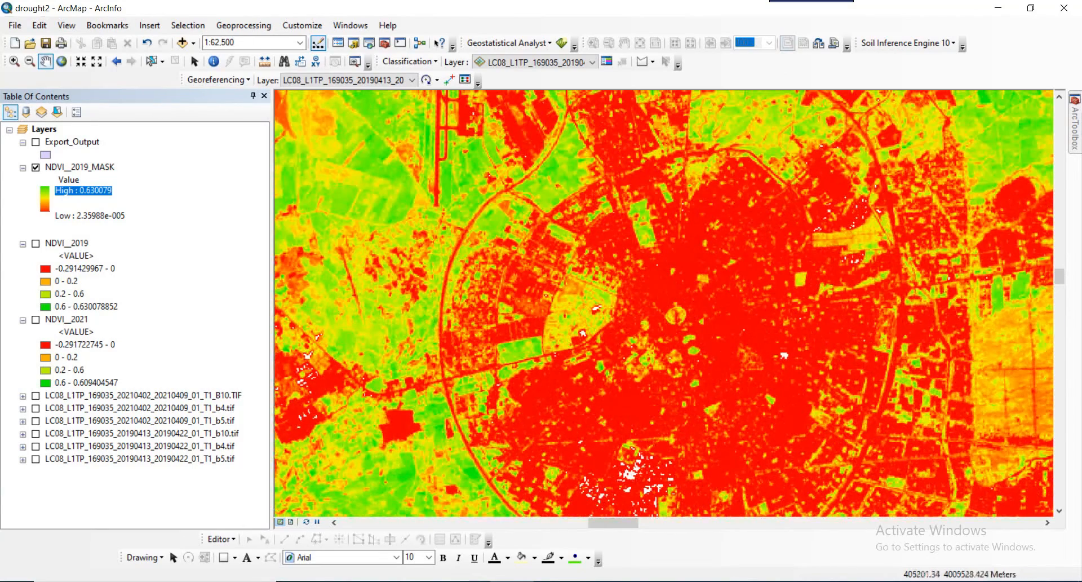
{"action": "left_click_drag", "start_coordinate": [644, 307], "coordinate": [857, 388]}
{"action": "left_click_drag", "start_coordinate": [491, 440], "coordinate": [555, 263]}
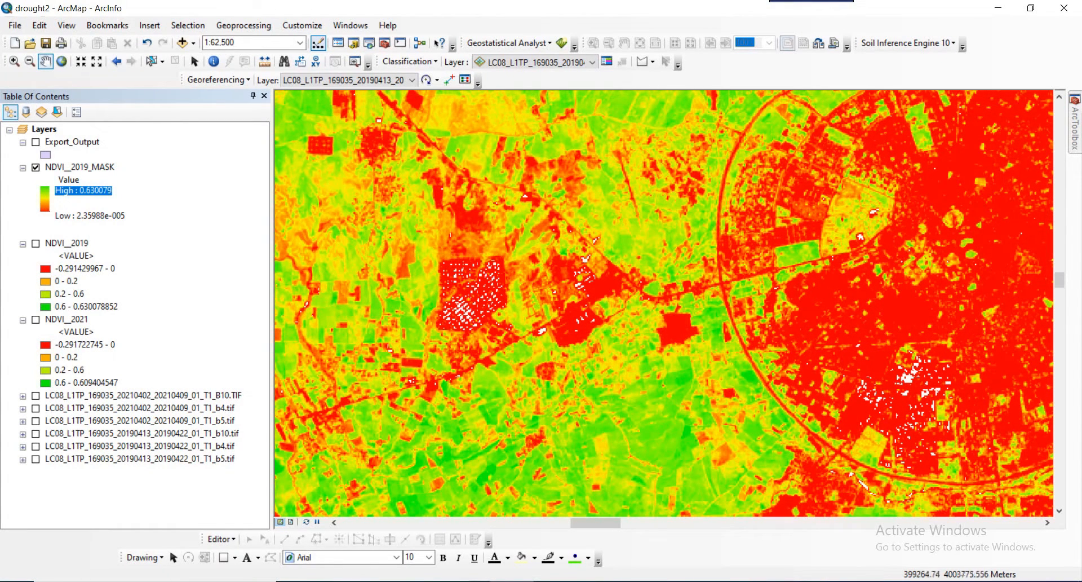
{"action": "left_click_drag", "start_coordinate": [859, 263], "coordinate": [782, 270]}
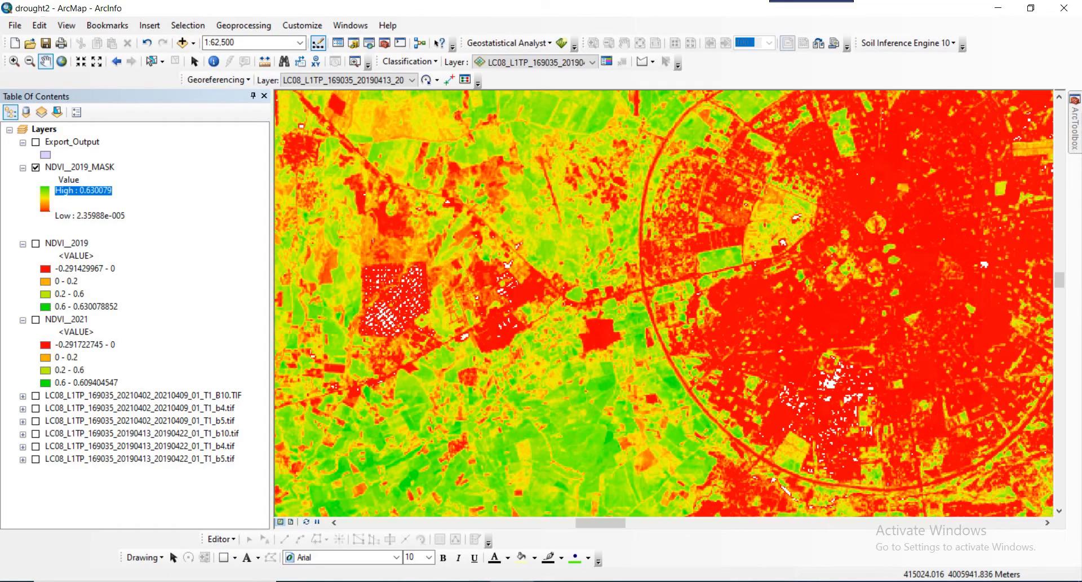
Step: Start a new Raster Calculator run and build the expression Con("NDVI__2021" > 0,"NDVI__2021")
{"action": "mouse_move", "coordinate": [1075, 129]}
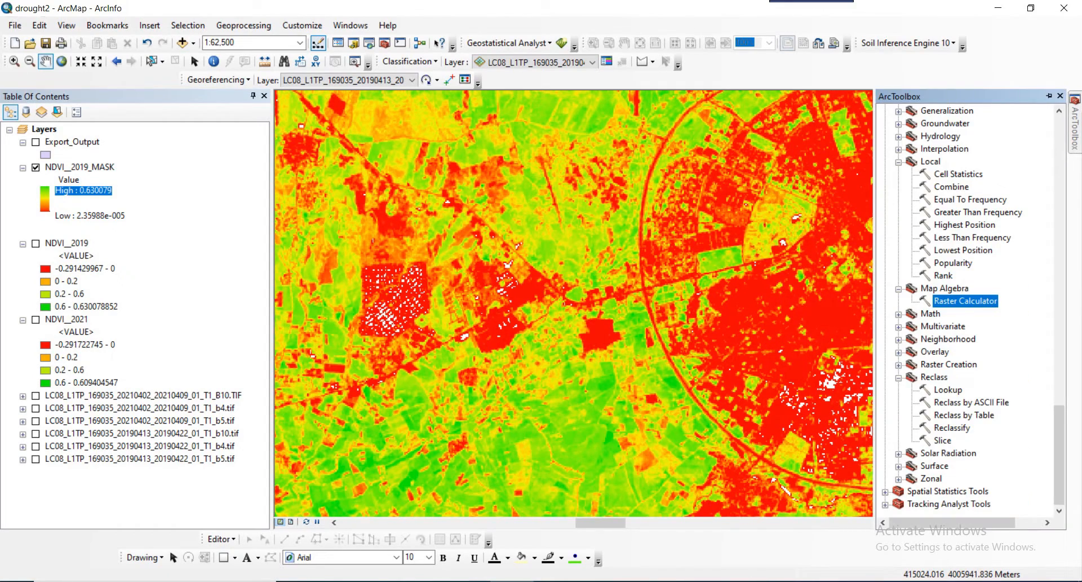
{"action": "double_click", "coordinate": [965, 301]}
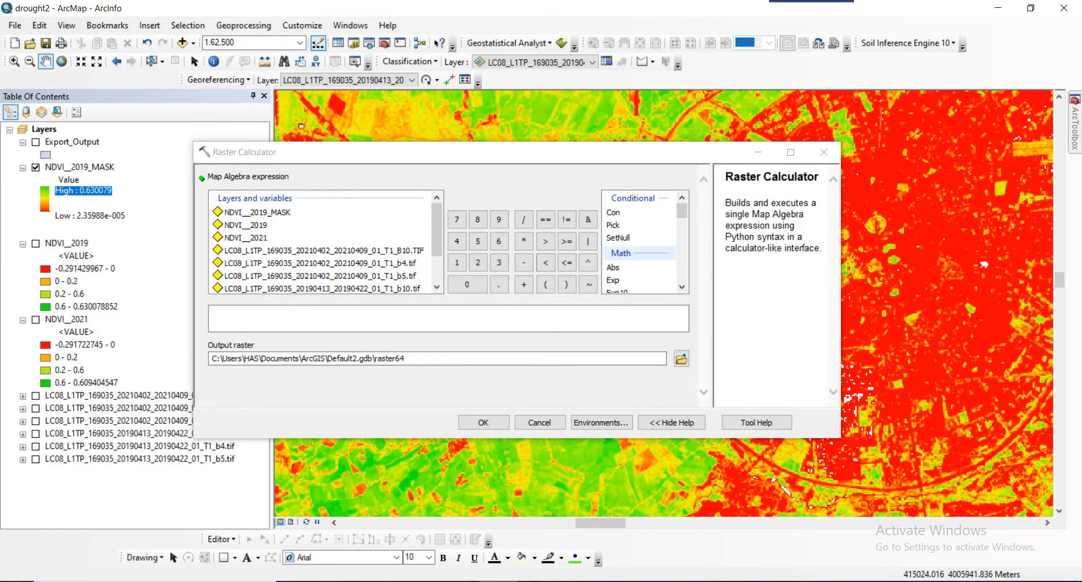
{"action": "double_click", "coordinate": [614, 212]}
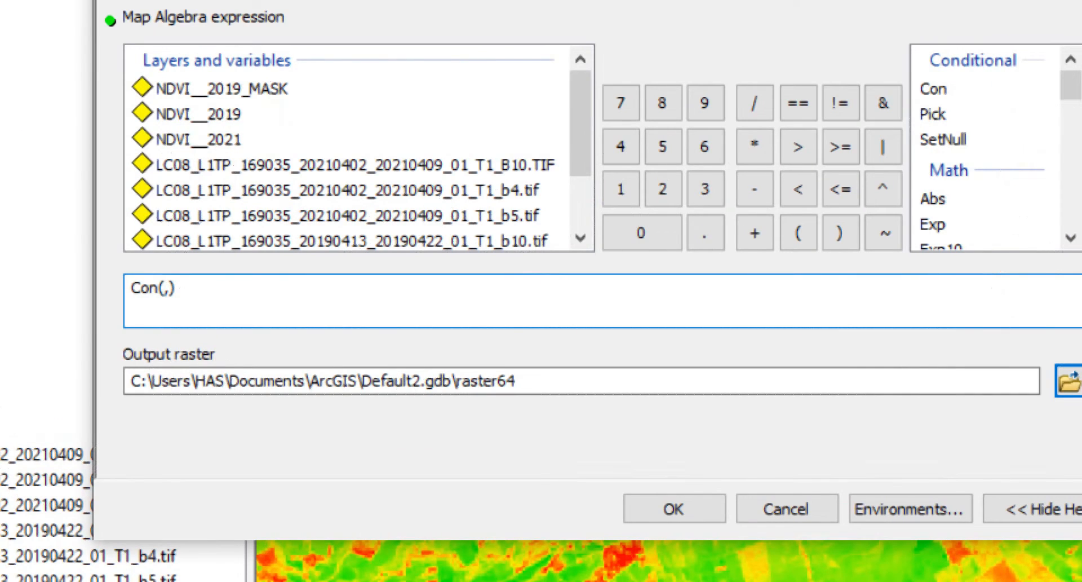
{"action": "double_click", "coordinate": [198, 139]}
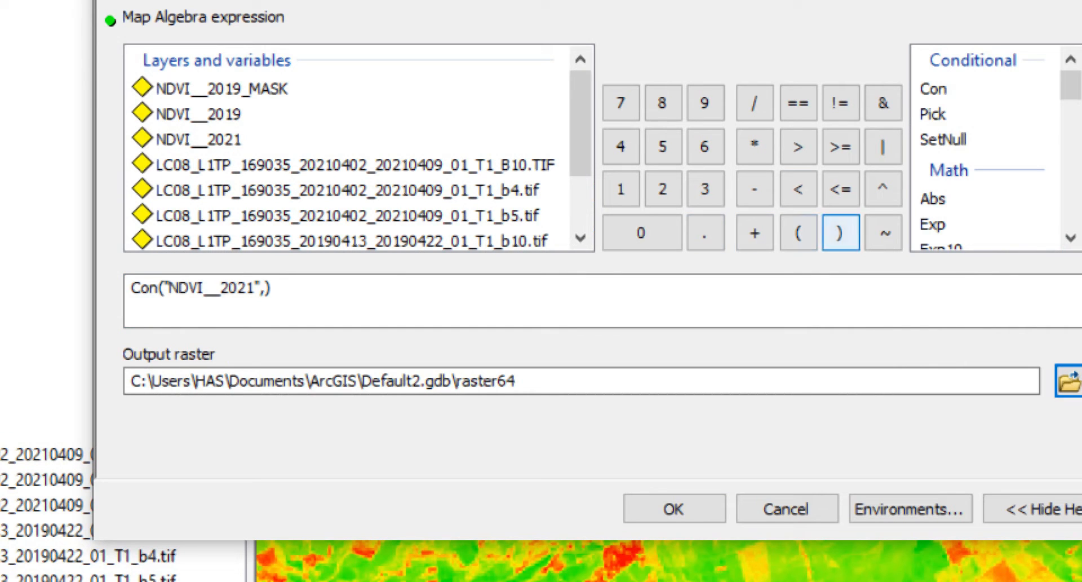
{"action": "left_click", "coordinate": [799, 147]}
{"action": "left_click", "coordinate": [641, 232]}
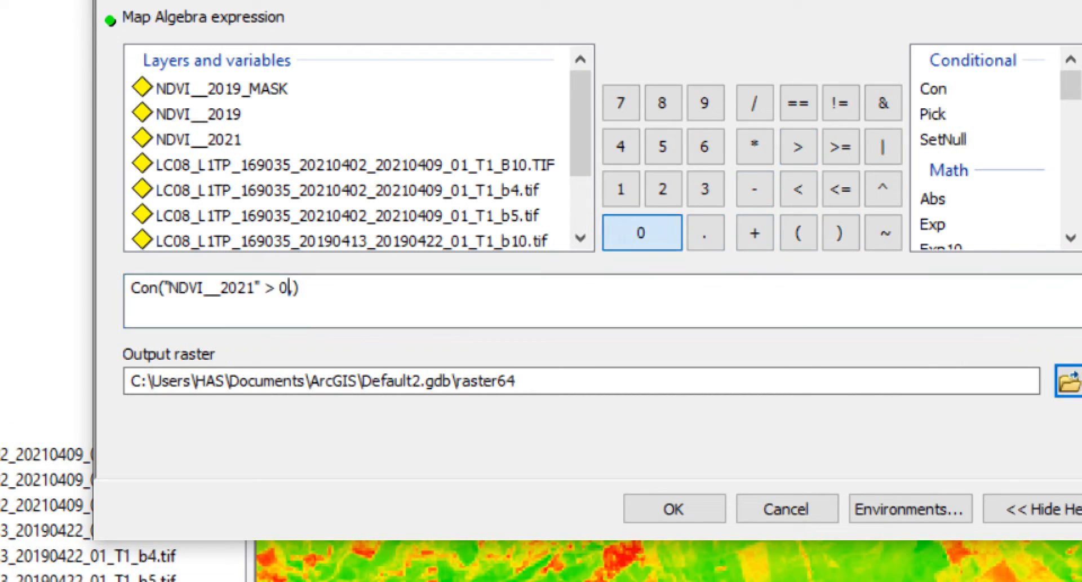
{"action": "type", "text": ","}
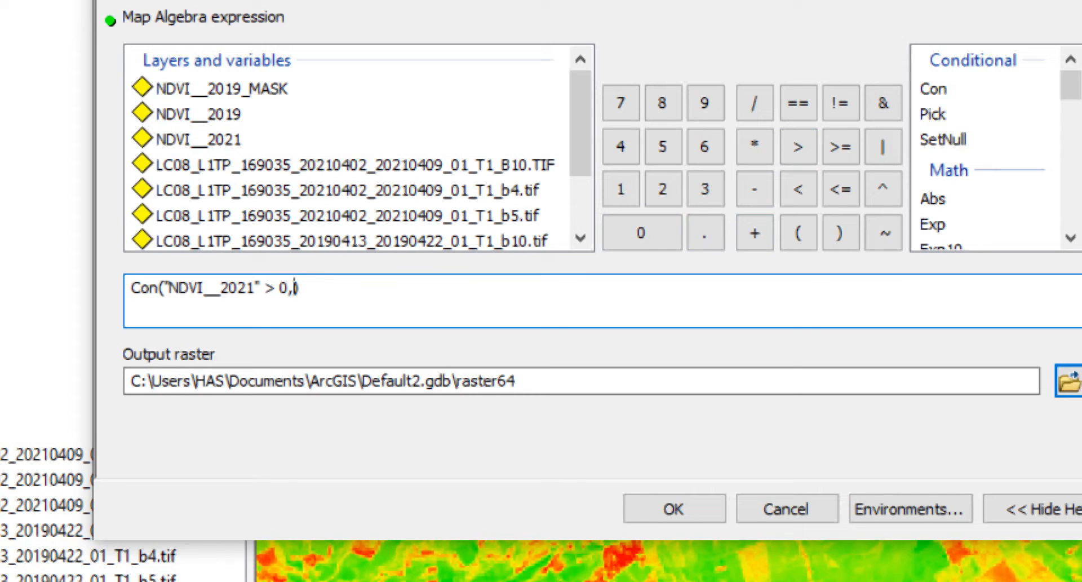
{"action": "double_click", "coordinate": [199, 139]}
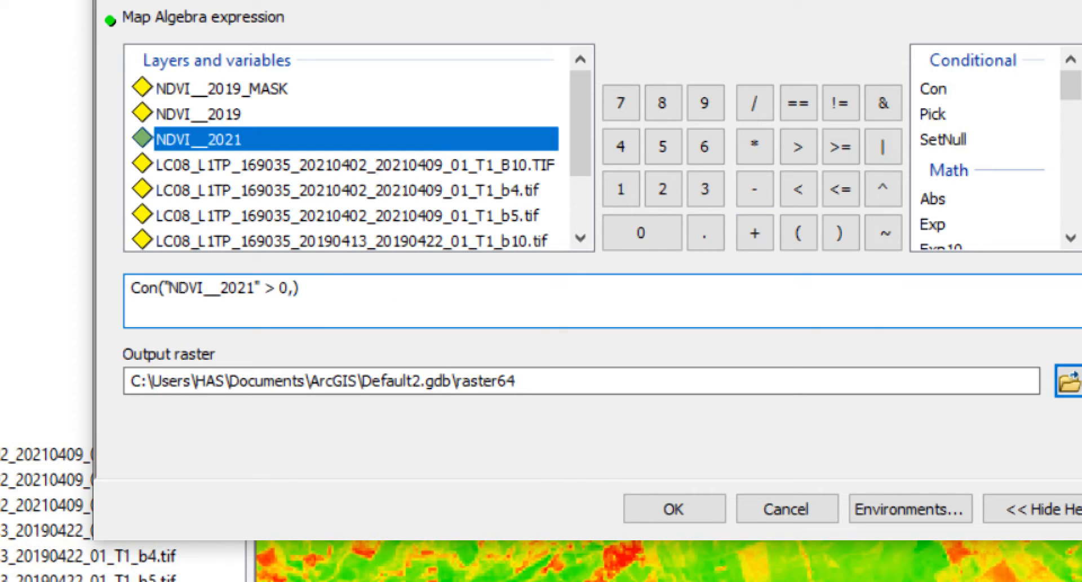
{"action": "left_click", "coordinate": [397, 289]}
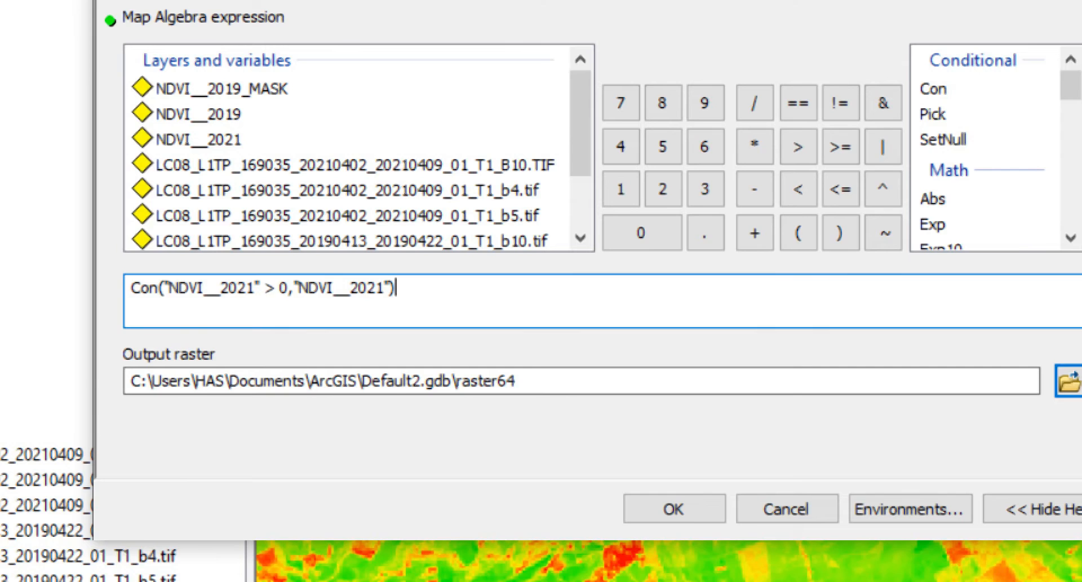
Step: Name the output raster NDVI__2021_MASK in Default2.gdb and run the calculation
{"action": "left_click", "coordinate": [517, 381]}
{"action": "key", "text": "BackSpace"}
{"action": "key", "text": "BackSpace"}
{"action": "key", "text": "BackSpace"}
{"action": "key", "text": "BackSpace"}
{"action": "key", "text": "BackSpace"}
{"action": "key", "text": "BackSpace"}
{"action": "key", "text": "BackSpace"}
{"action": "key", "text": "BackSpace"}
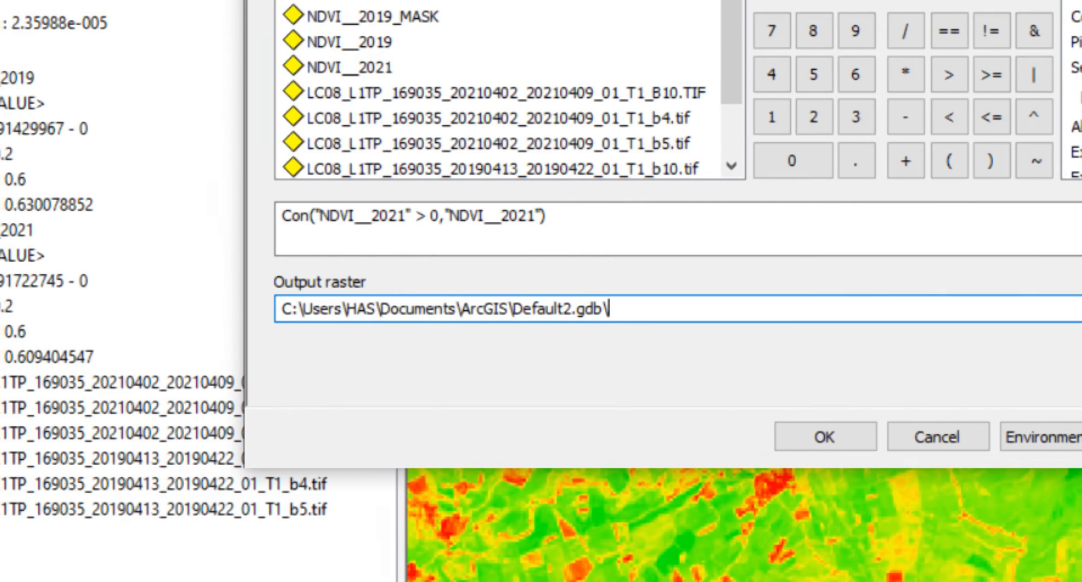
{"action": "type", "text": "NDVI"}
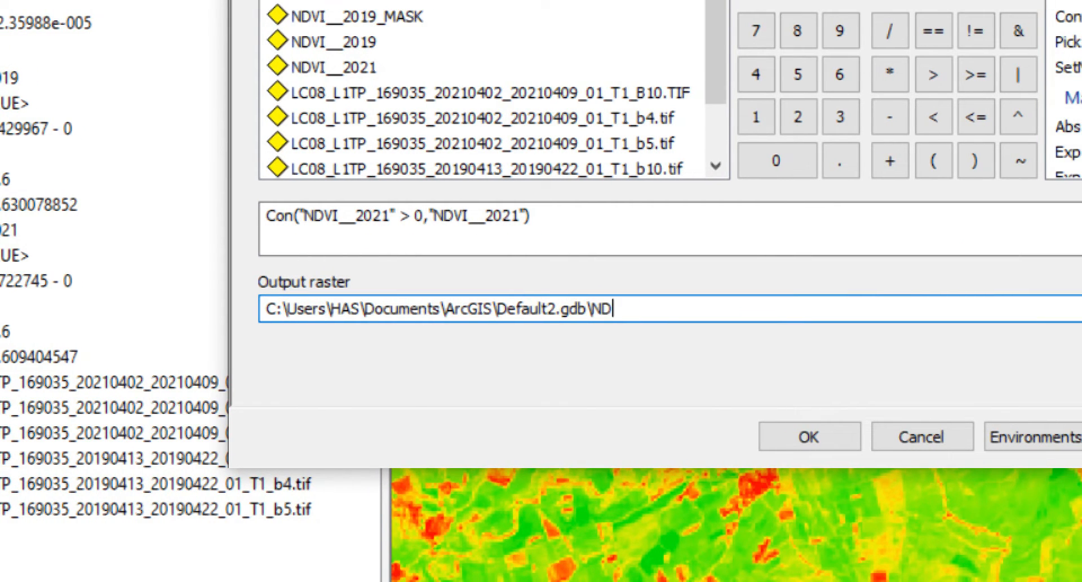
{"action": "type", "text": "__2021"}
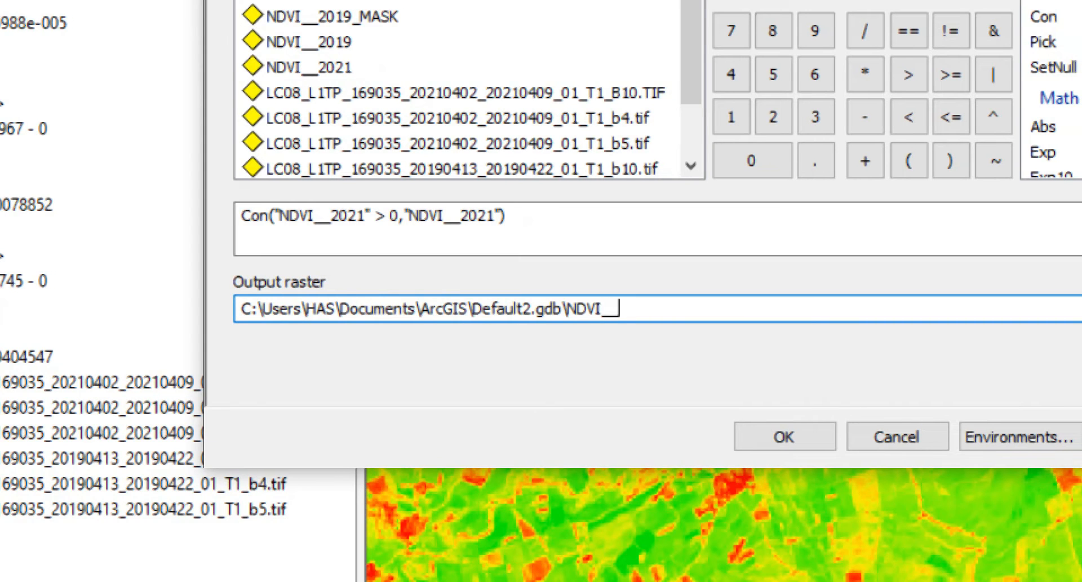
{"action": "type", "text": "_"}
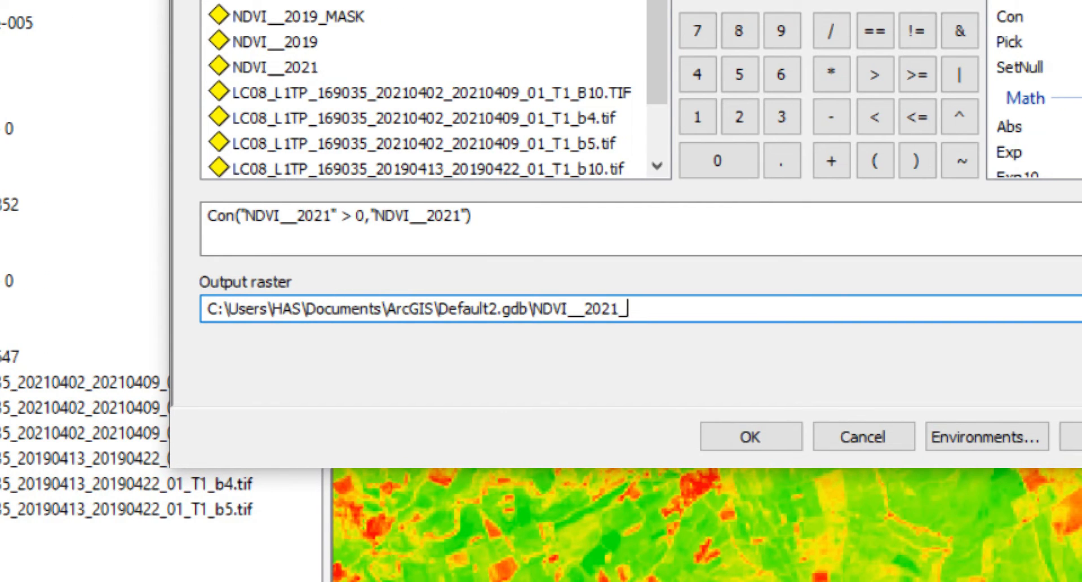
{"action": "type", "text": "MAK"}
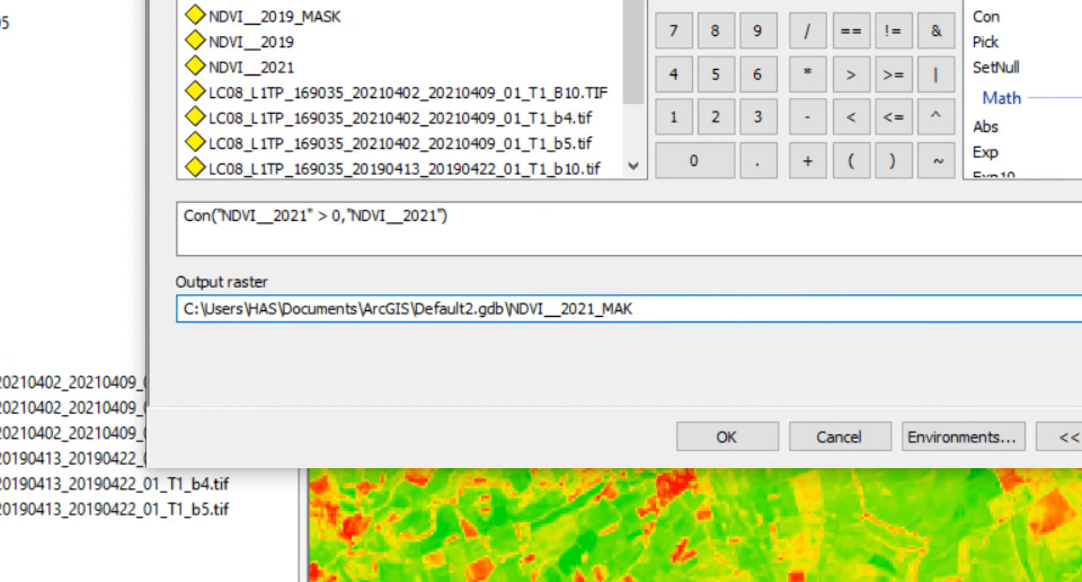
{"action": "key", "text": "BackSpace"}
{"action": "type", "text": "SK"}
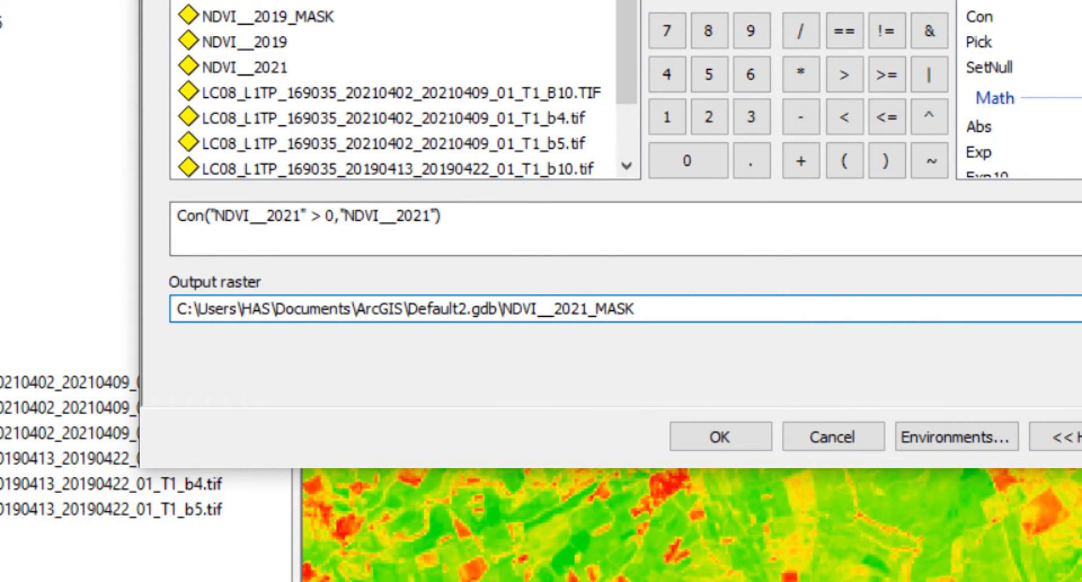
{"action": "key", "text": "Return"}
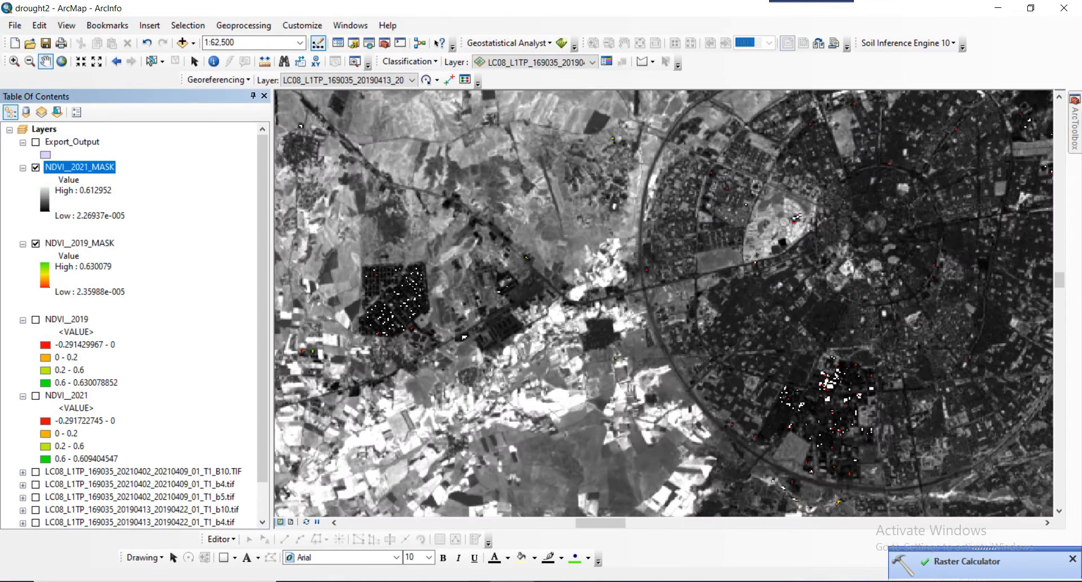
Step: Apply the red-yellow-green color ramp to NDVI__2021_MASK, with red for the lowest values
{"action": "left_click", "coordinate": [45, 195]}
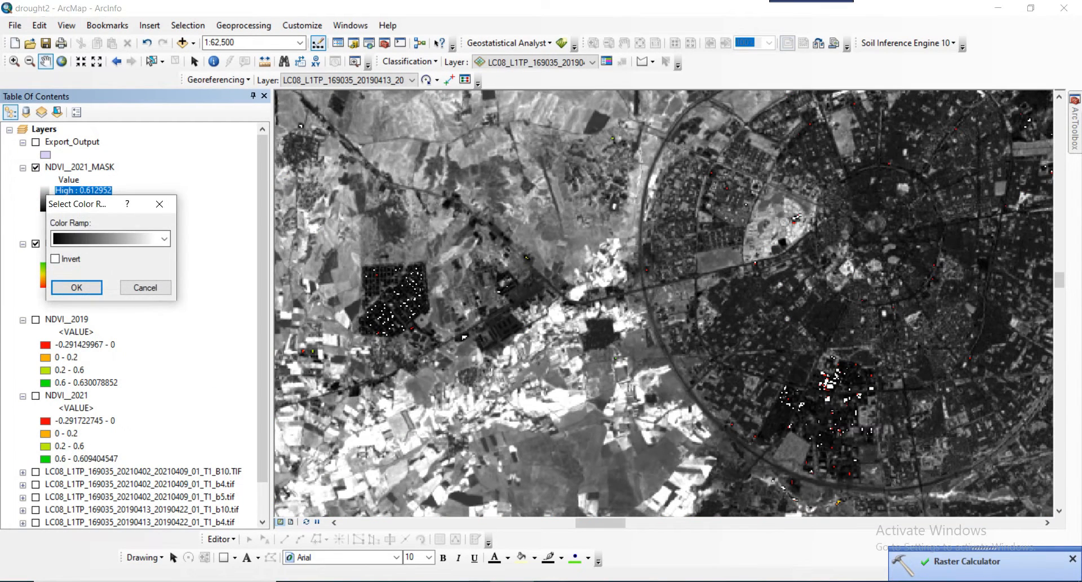
{"action": "left_click", "coordinate": [164, 238]}
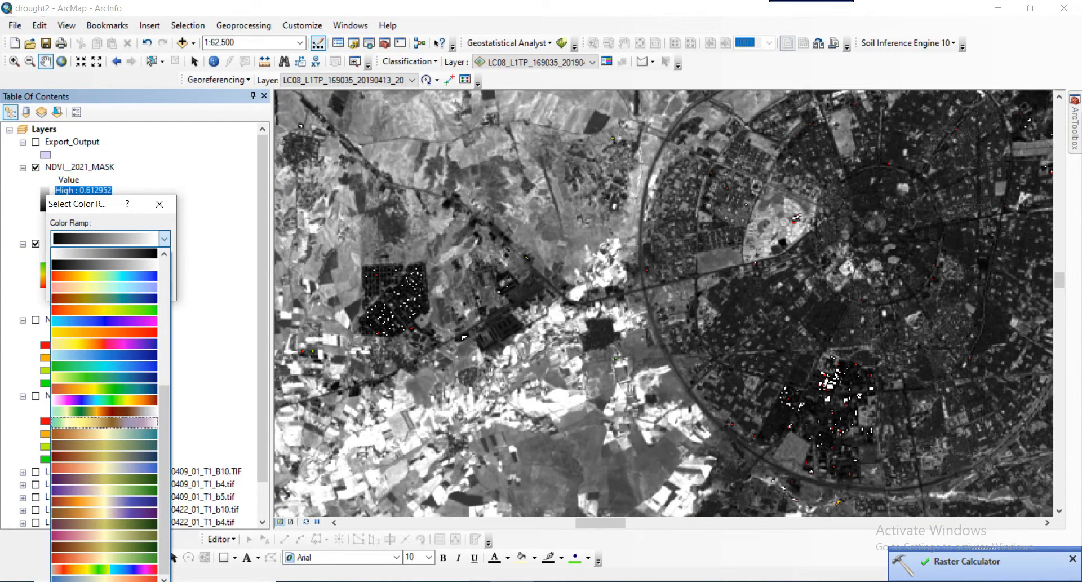
{"action": "left_click", "coordinate": [104, 309]}
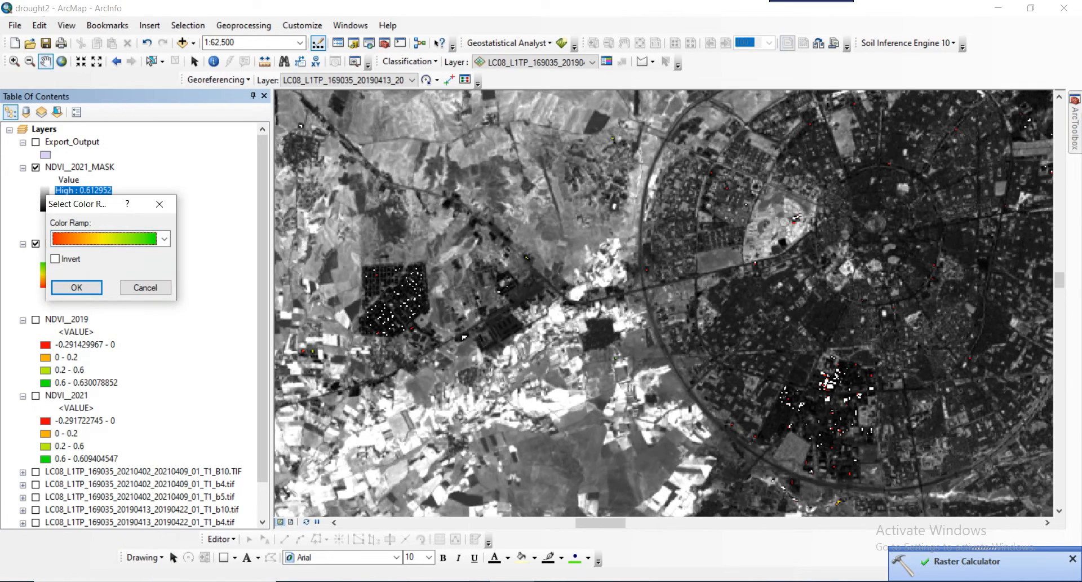
{"action": "key", "text": "Return"}
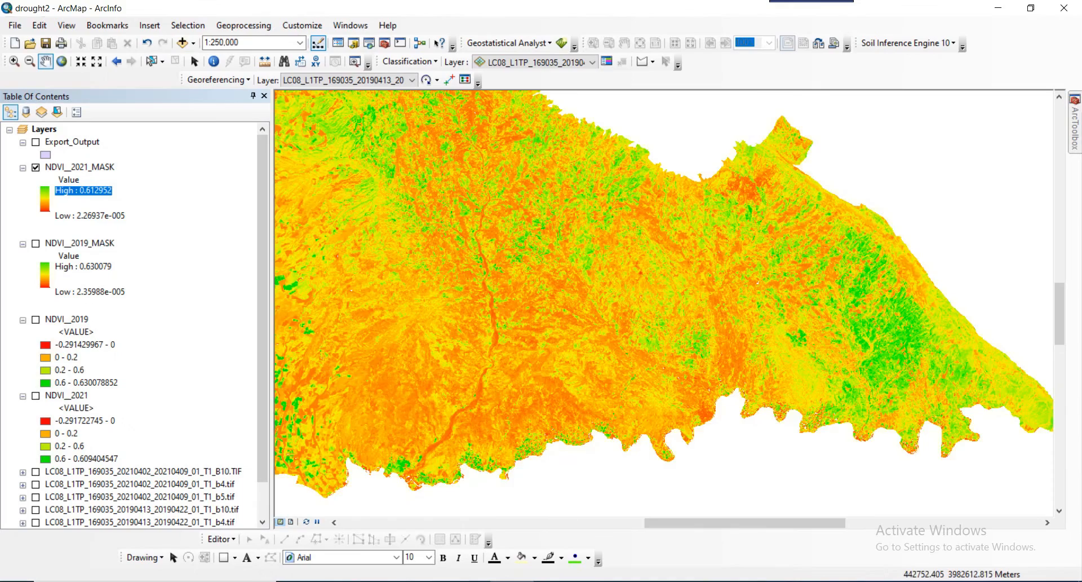
Step: Compare the NDVI__2021_MASK raster with the NDVI vegetation class table in the Lecture-T-Course Word document
{"action": "left_click_drag", "start_coordinate": [536, 448], "coordinate": [769, 476]}
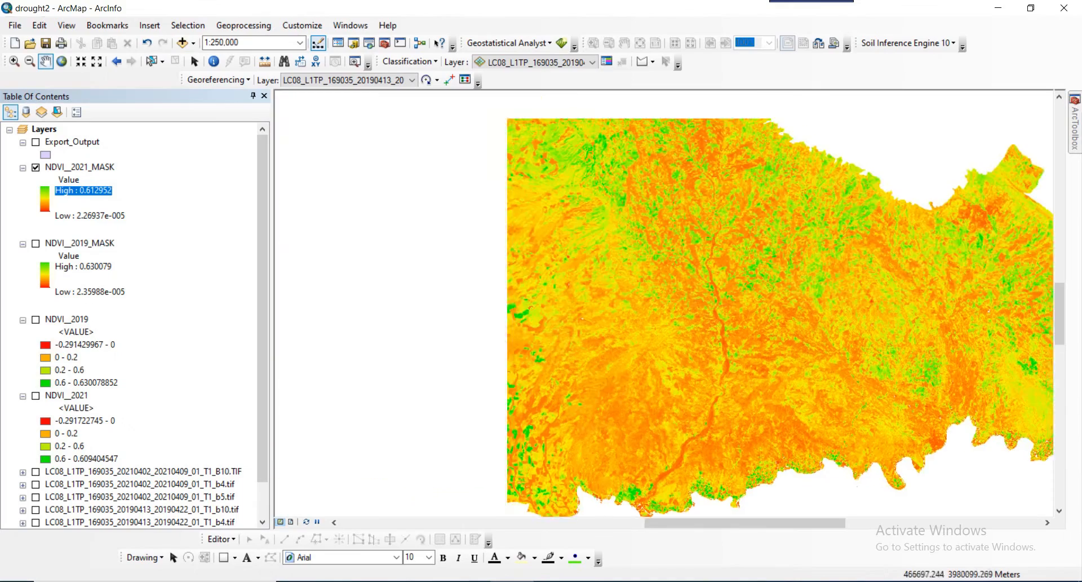
{"action": "left_click_drag", "start_coordinate": [589, 300], "coordinate": [754, 472]}
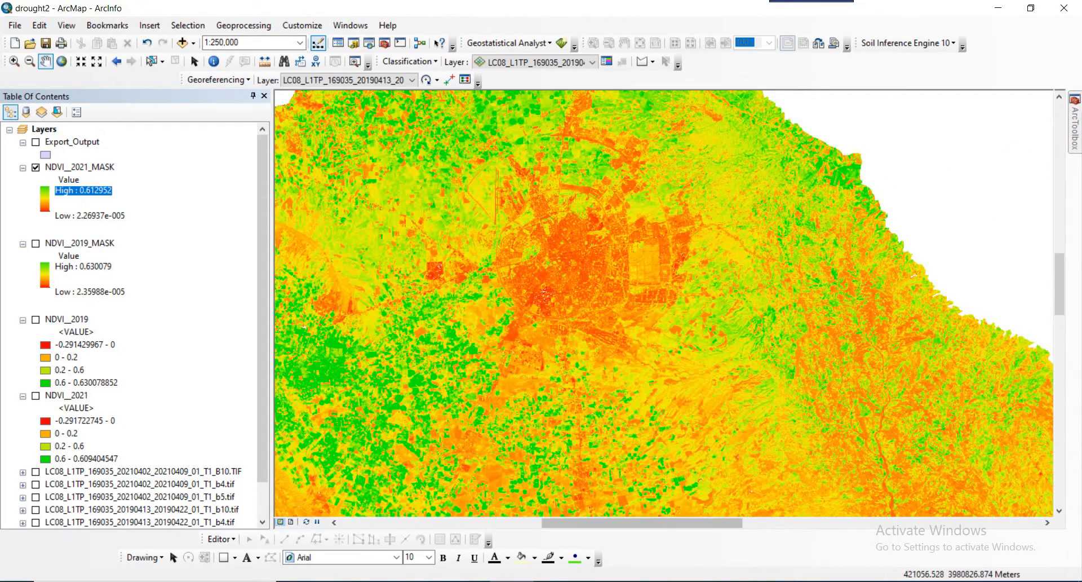
{"action": "key", "text": "alt+Tab"}
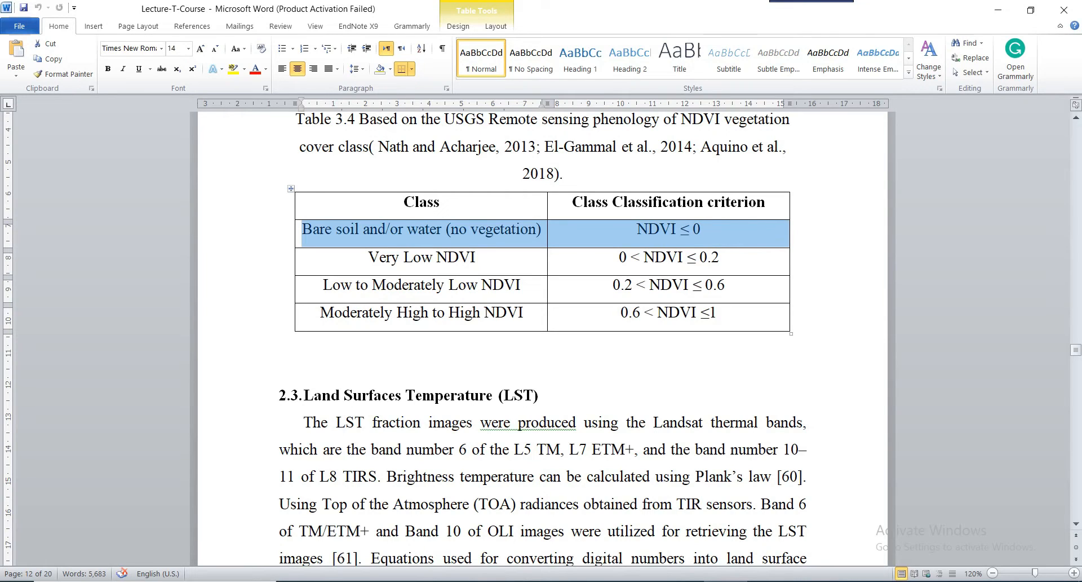
{"action": "left_click", "coordinate": [712, 257]}
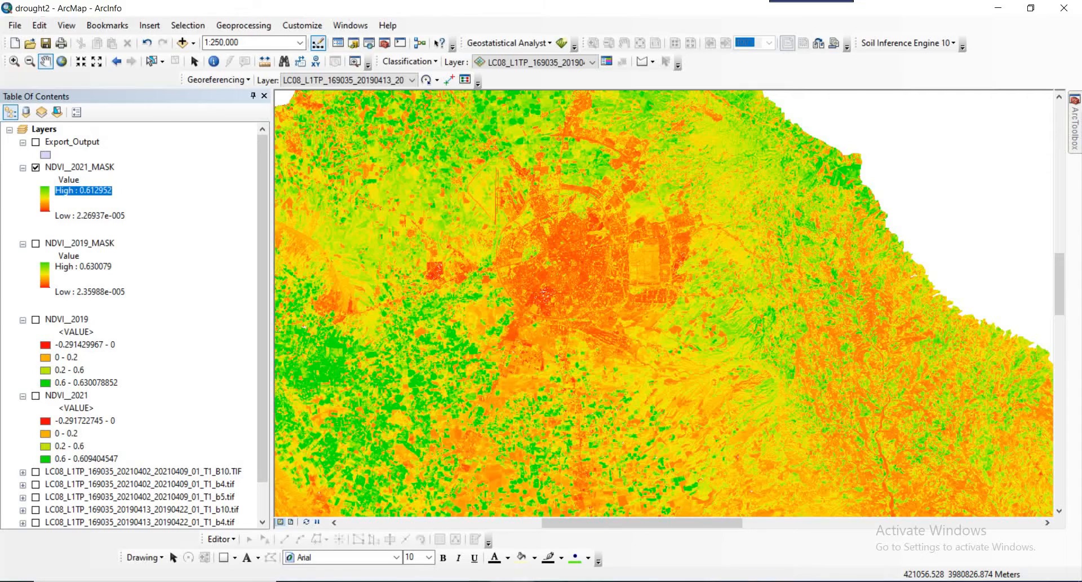
{"action": "key", "text": "alt+Tab"}
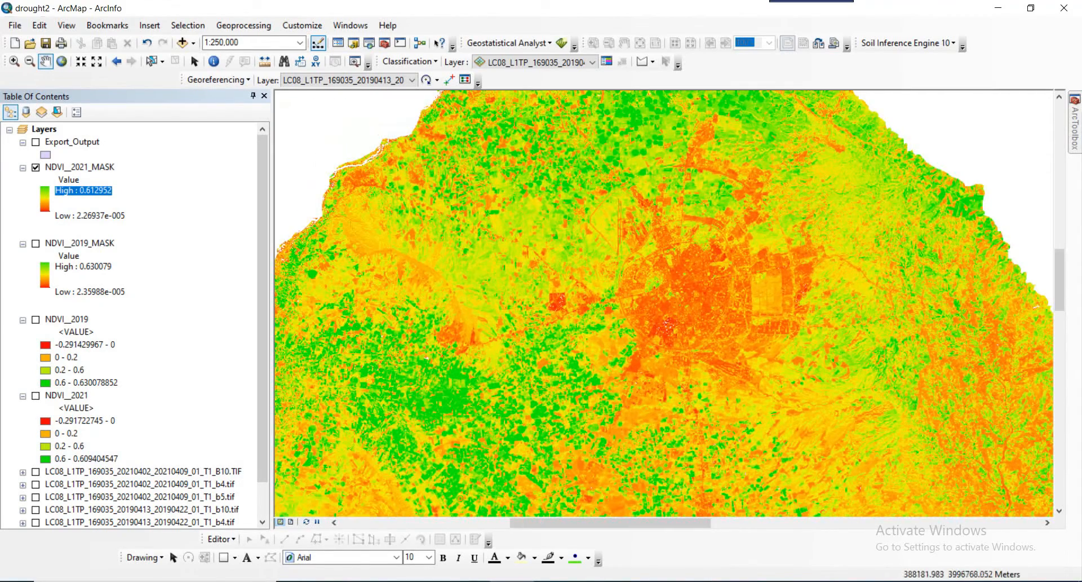
Step: Examine the vegetation pattern of NDVI__2021_MASK across the southwestern part of the study area
{"action": "left_click_drag", "start_coordinate": [385, 437], "coordinate": [332, 281]}
{"action": "left_click_drag", "start_coordinate": [344, 366], "coordinate": [454, 346]}
{"action": "left_click_drag", "start_coordinate": [433, 422], "coordinate": [583, 329]}
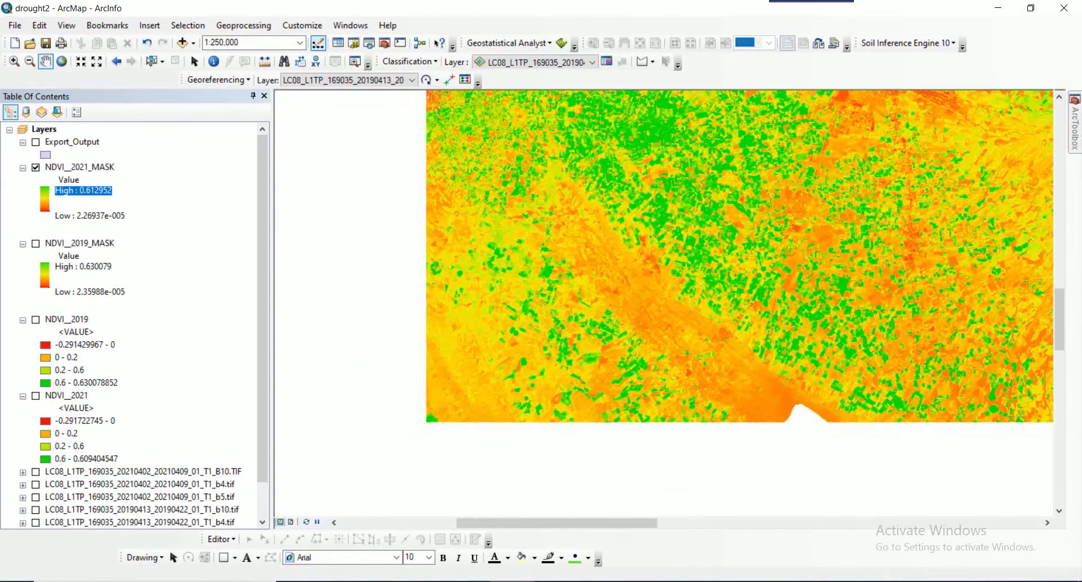
{"action": "left_click_drag", "start_coordinate": [505, 421], "coordinate": [591, 218]}
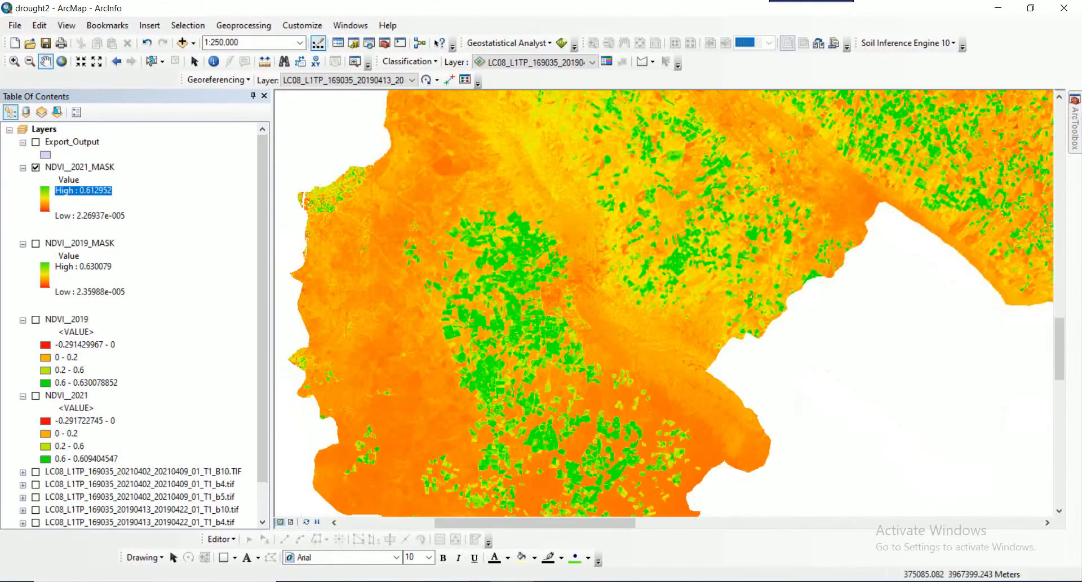
{"action": "left_click_drag", "start_coordinate": [524, 349], "coordinate": [383, 236]}
{"action": "left_click_drag", "start_coordinate": [355, 378], "coordinate": [549, 323]}
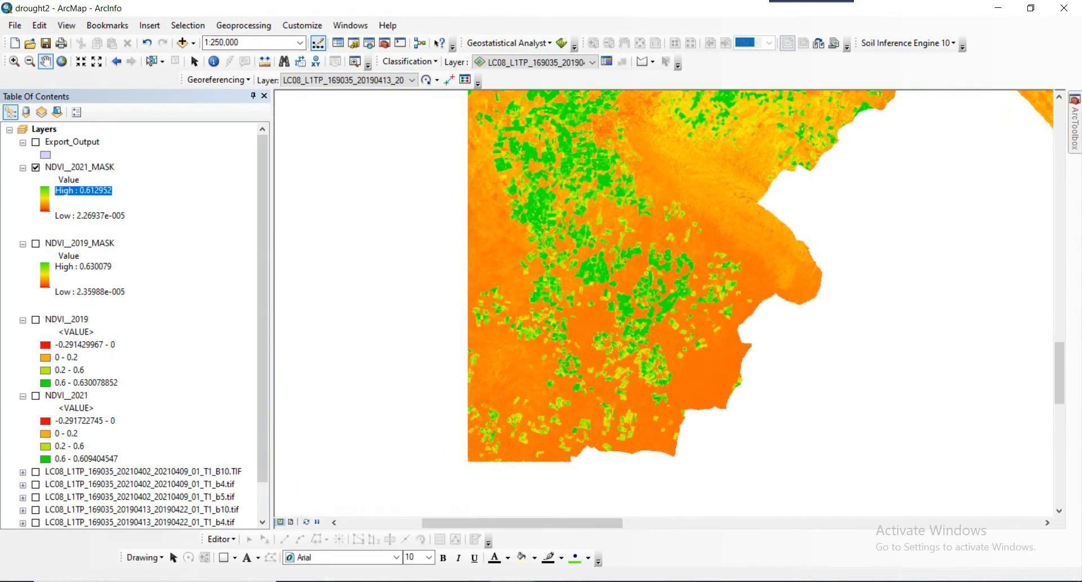
{"action": "left_click_drag", "start_coordinate": [677, 276], "coordinate": [619, 453]}
{"action": "left_click_drag", "start_coordinate": [693, 304], "coordinate": [608, 402]}
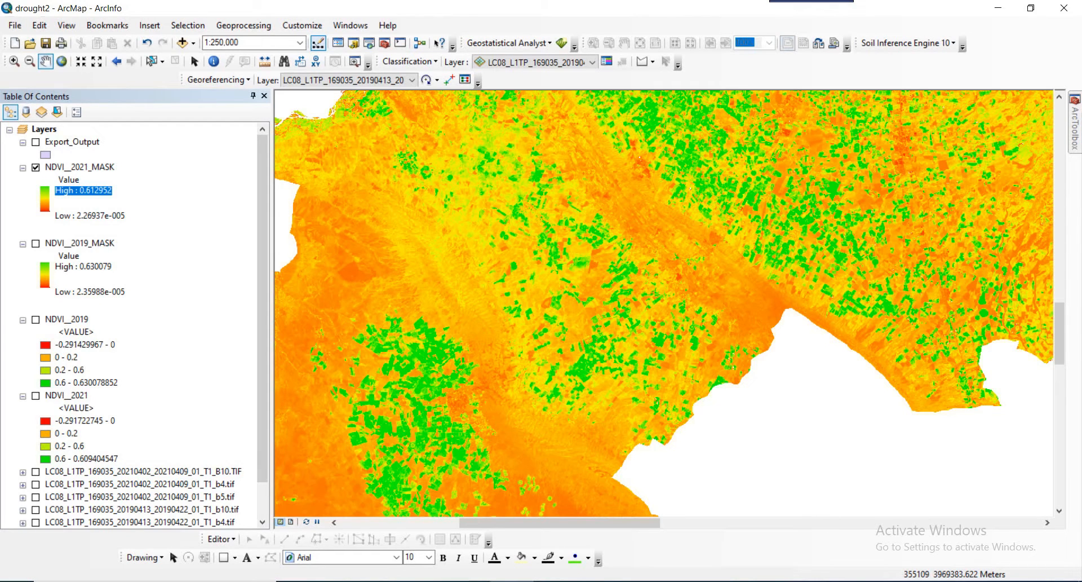
Step: Turn on the NDVI__2019_MASK layer, collapsing and re-expanding the legends of both masked rasters
{"action": "left_click", "coordinate": [23, 244]}
{"action": "left_click", "coordinate": [22, 168]}
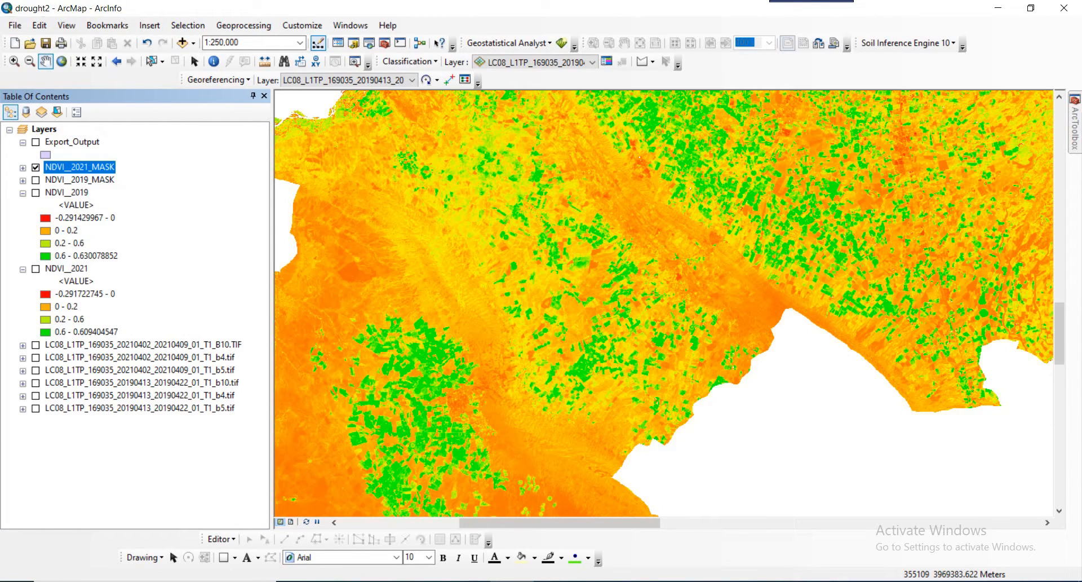
{"action": "left_click", "coordinate": [36, 180]}
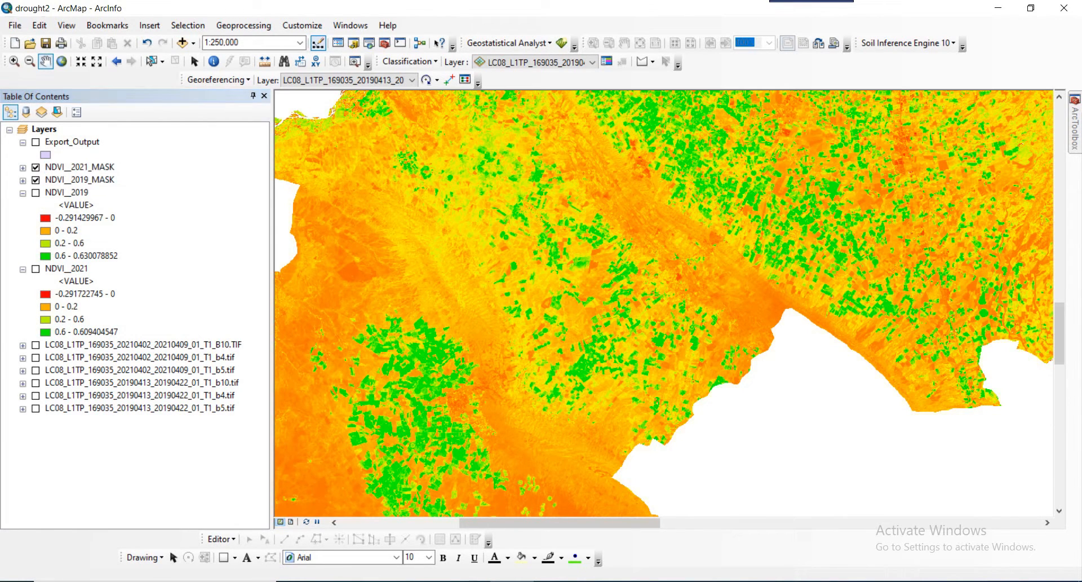
{"action": "left_click", "coordinate": [22, 180]}
{"action": "left_click", "coordinate": [22, 168]}
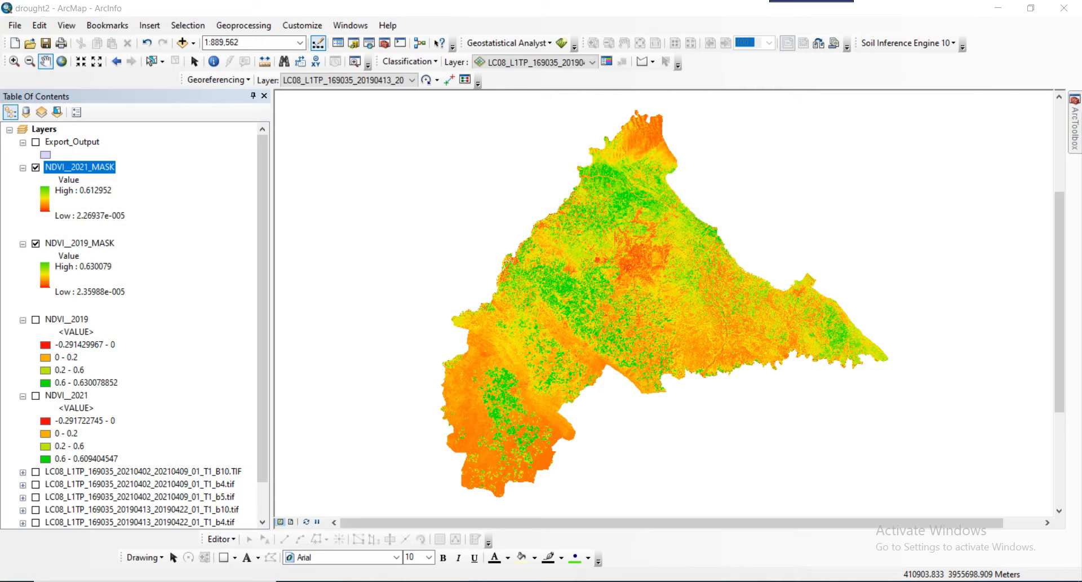
Step: Switch to the All Used Equations document in Word and review the Land Surface Temperature section's TOA spectral radiance heading
{"action": "left_click", "coordinate": [639, 581]}
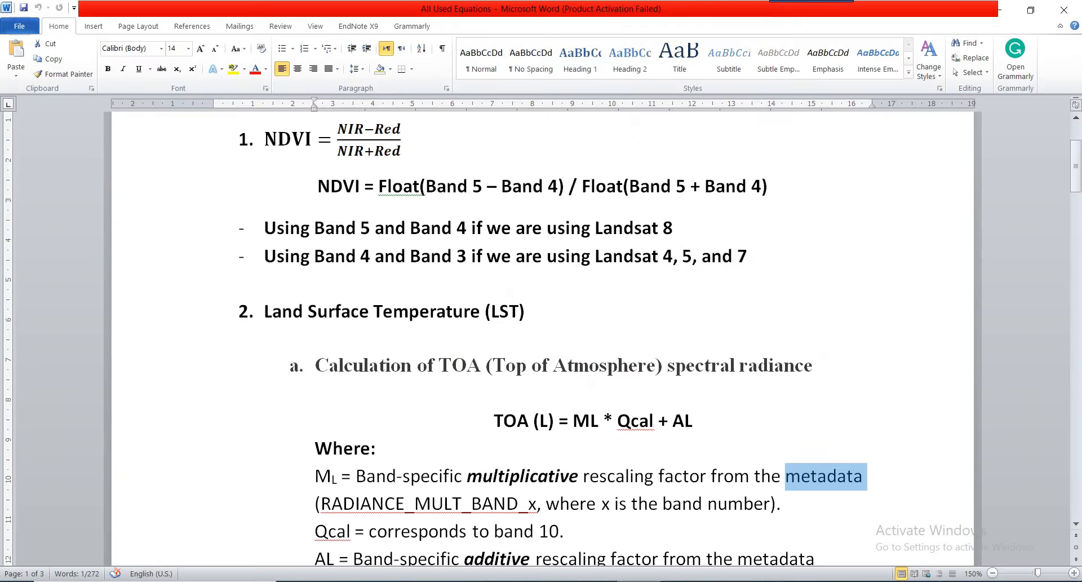
{"action": "scroll", "coordinate": [541, 338], "scroll_direction": "down", "scroll_amount": 2}
{"action": "left_click", "coordinate": [315, 342]}
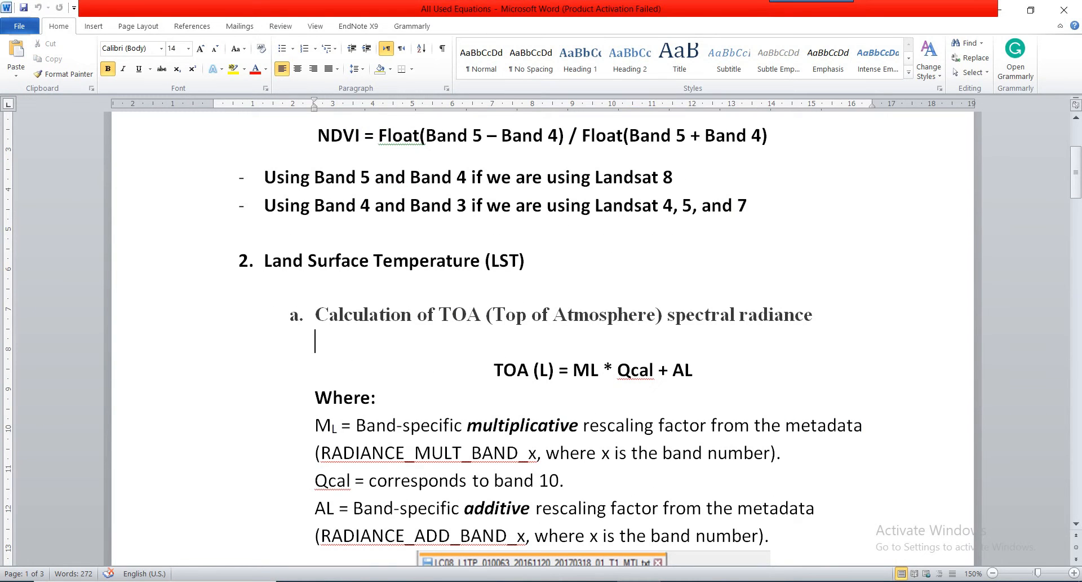
{"action": "left_click_drag", "start_coordinate": [265, 261], "coordinate": [481, 261]}
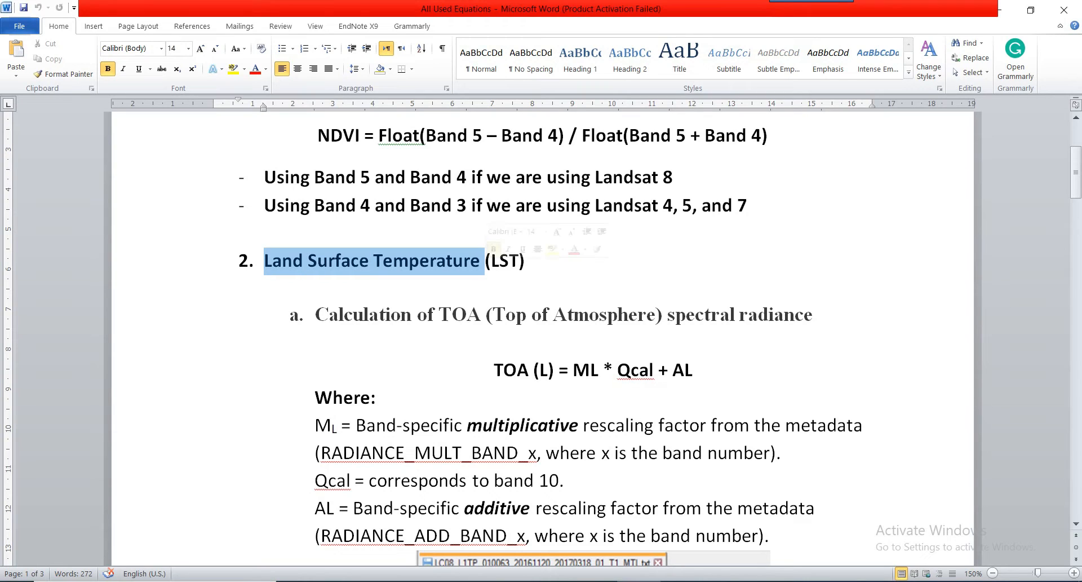
{"action": "left_click", "coordinate": [265, 287]}
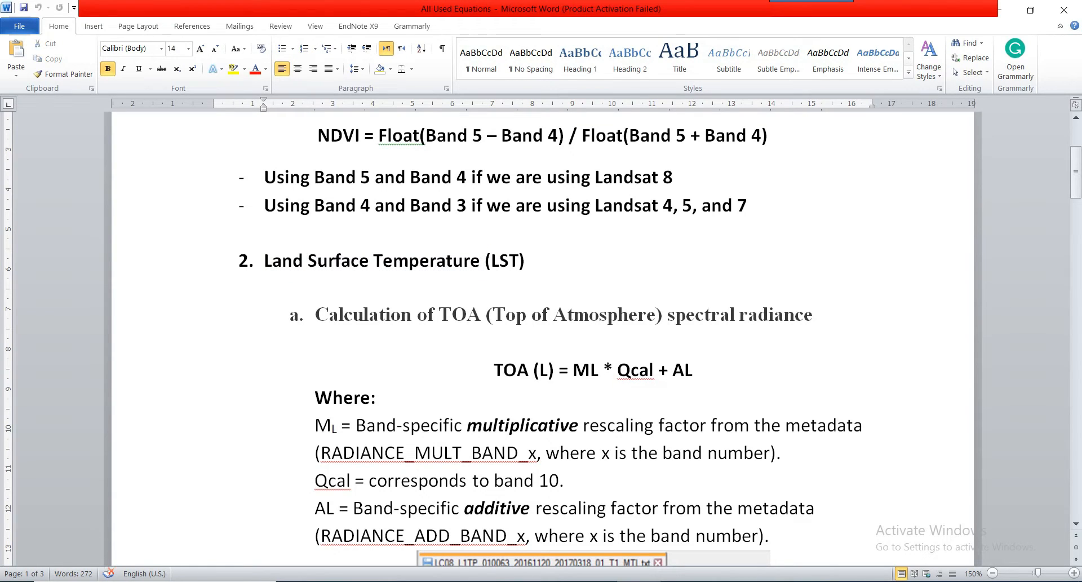
{"action": "left_click_drag", "start_coordinate": [315, 315], "coordinate": [823, 315]}
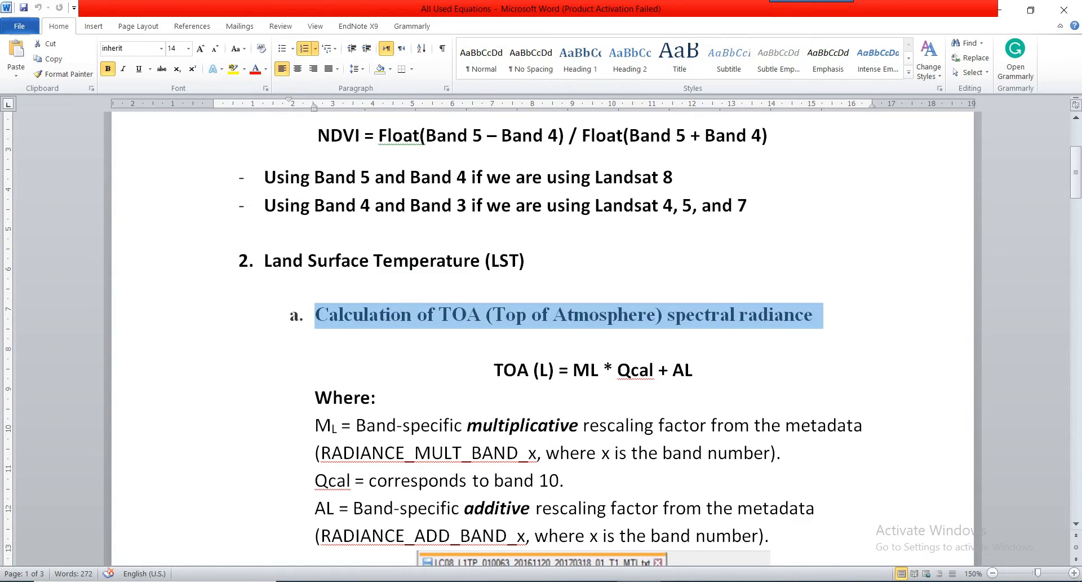
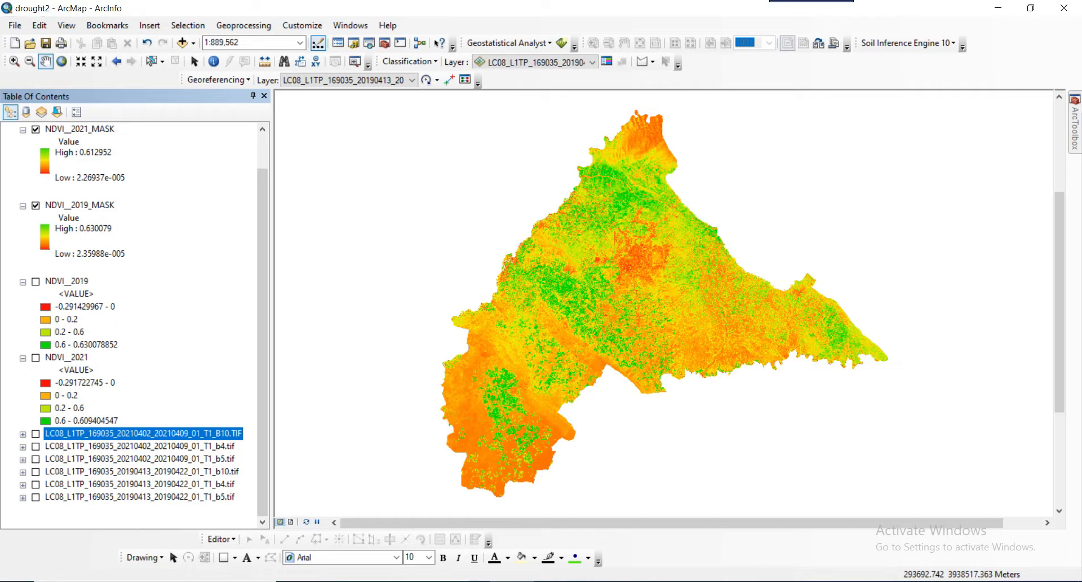
Step: Return to the All Used Equations document and review the Qcal, ML and AL terms of the TOA radiance equation
{"action": "left_click", "coordinate": [628, 581]}
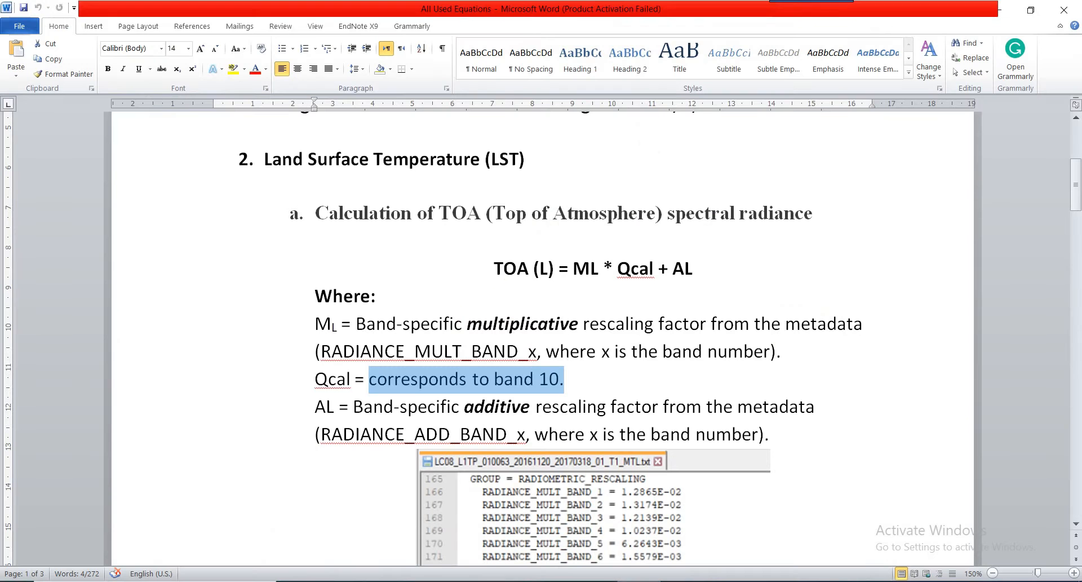
{"action": "left_click", "coordinate": [527, 379]}
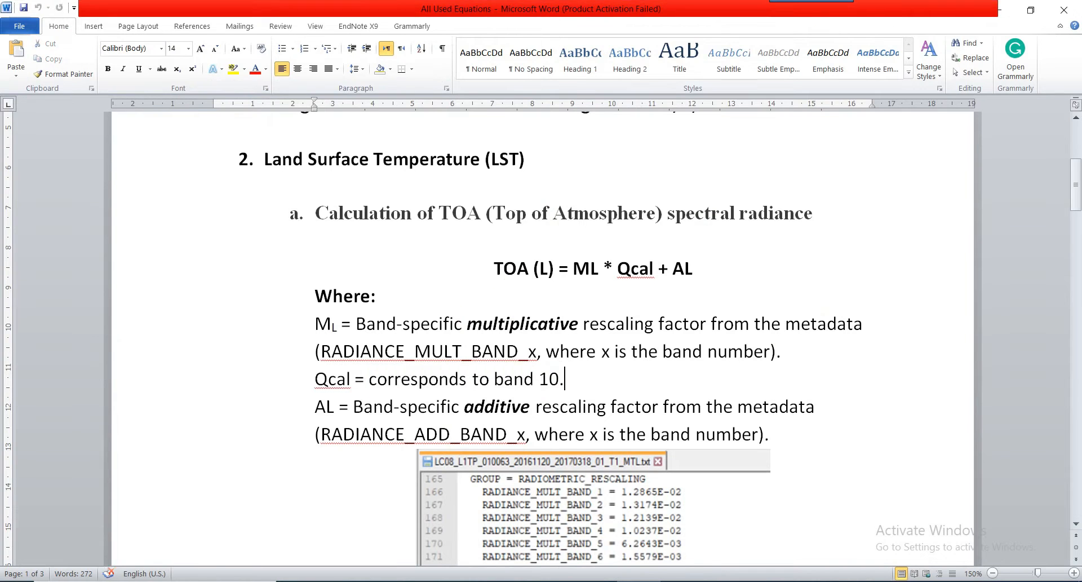
{"action": "left_click_drag", "start_coordinate": [563, 379], "coordinate": [494, 378]}
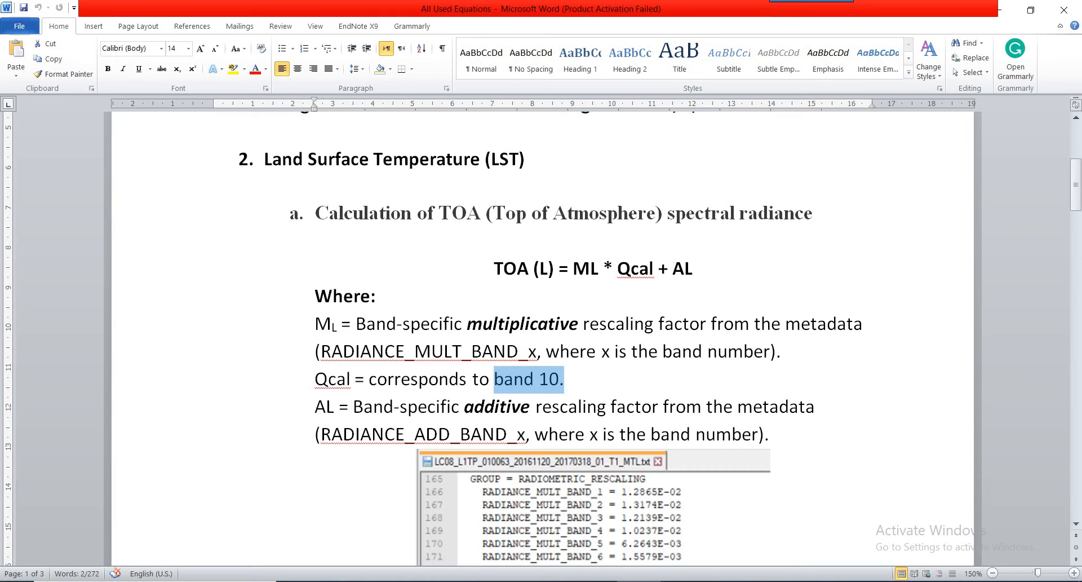
{"action": "left_click", "coordinate": [565, 379]}
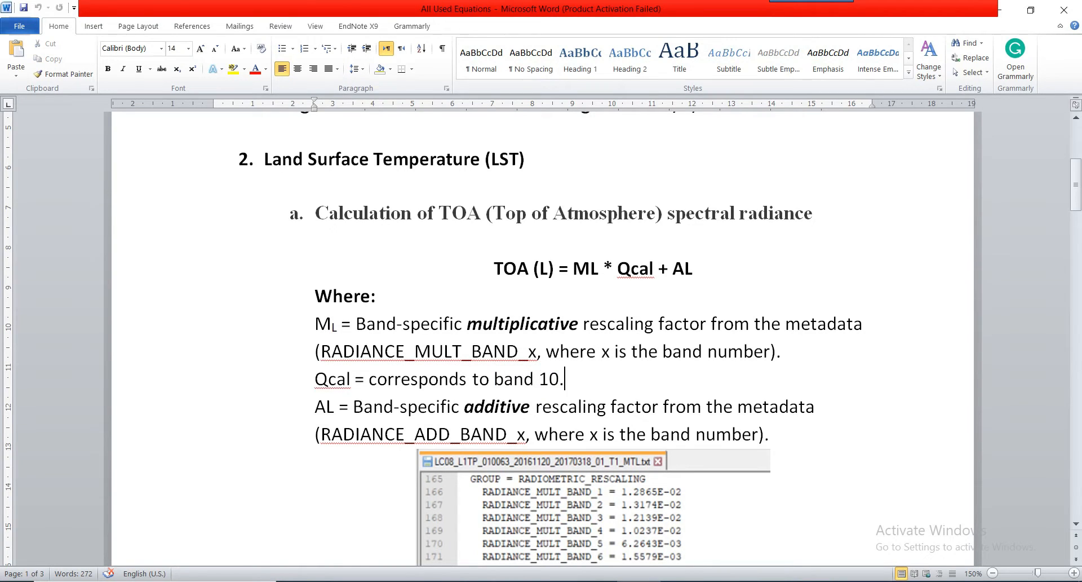
{"action": "left_click_drag", "start_coordinate": [467, 323], "coordinate": [579, 324]}
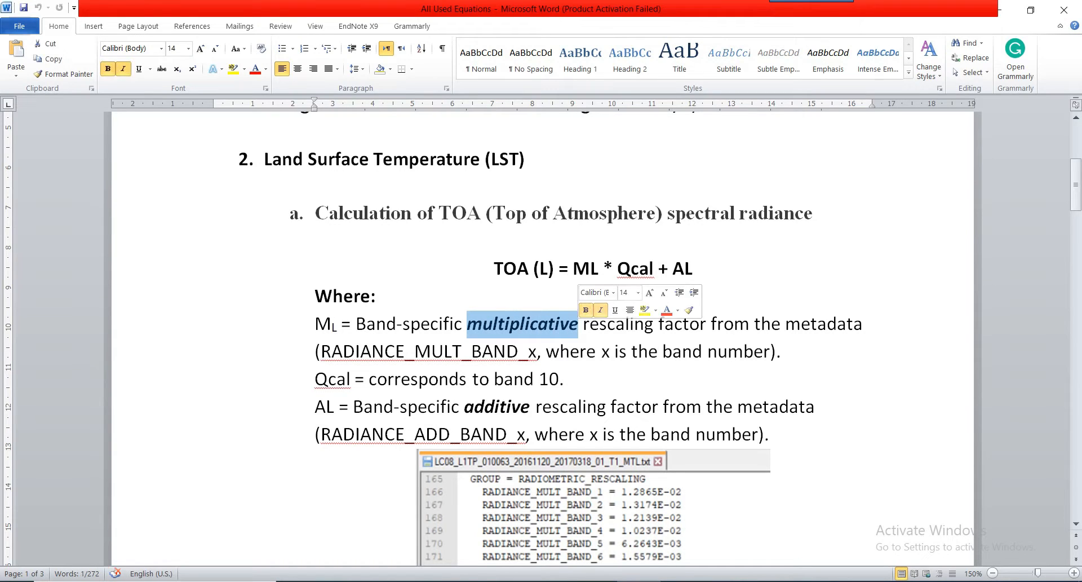
{"action": "left_click_drag", "start_coordinate": [569, 269], "coordinate": [573, 268]}
{"action": "left_click", "coordinate": [476, 406]}
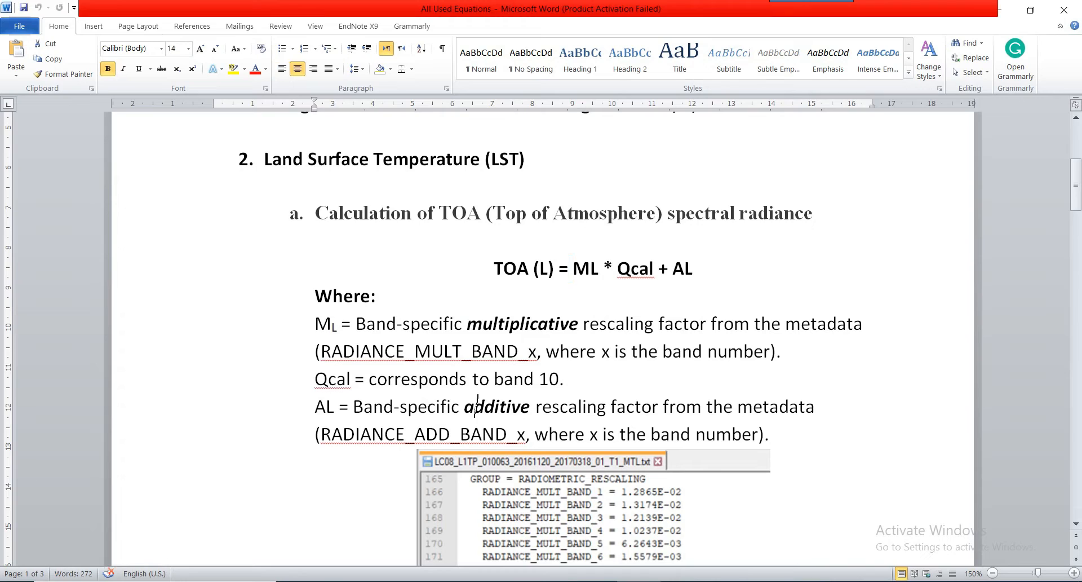
Step: Review the Qcal term and the TOA (L) output in the TOA spectral radiance equation
{"action": "left_click", "coordinate": [673, 268]}
{"action": "double_click", "coordinate": [636, 269]}
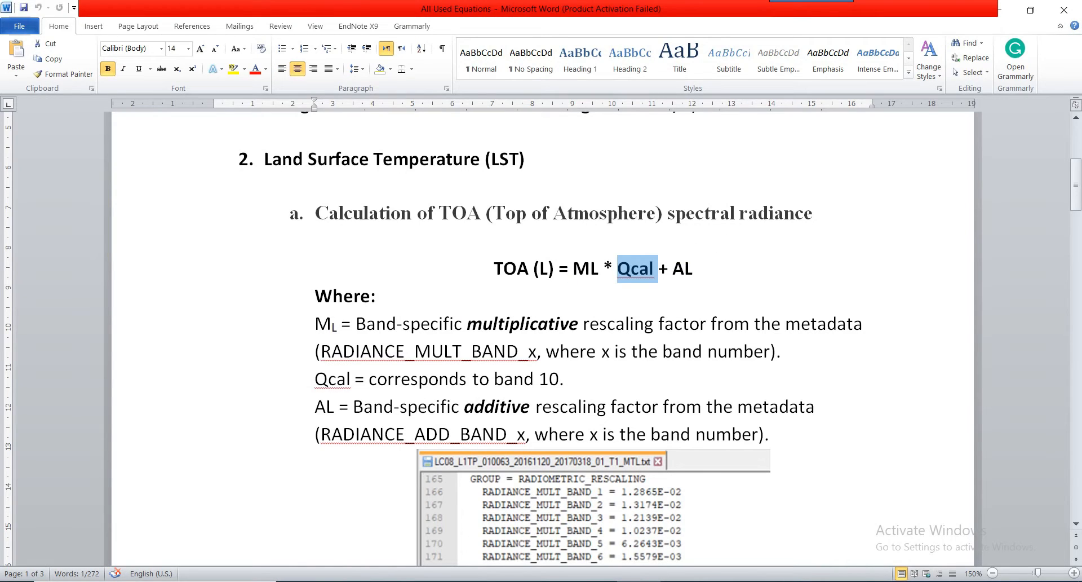
{"action": "left_click", "coordinate": [514, 581]}
{"action": "left_click", "coordinate": [514, 581]}
{"action": "left_click_drag", "start_coordinate": [495, 269], "coordinate": [569, 268]}
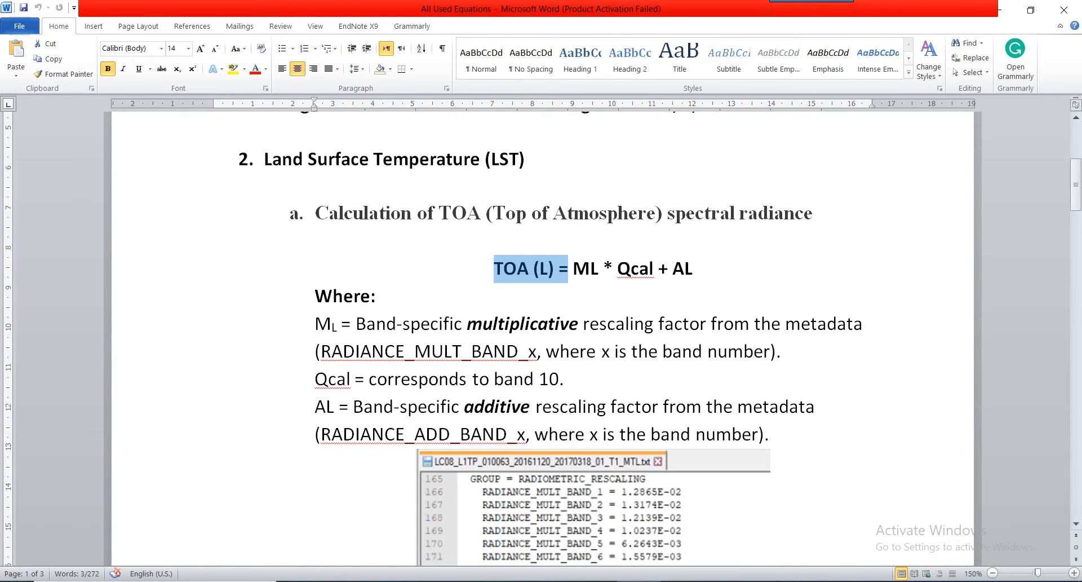
Step: Switch to ArcMap, collapse the legends of all NDVI layers, and turn off NDVI__2021_MASK and NDVI__2019_MASK
{"action": "left_click", "coordinate": [512, 581]}
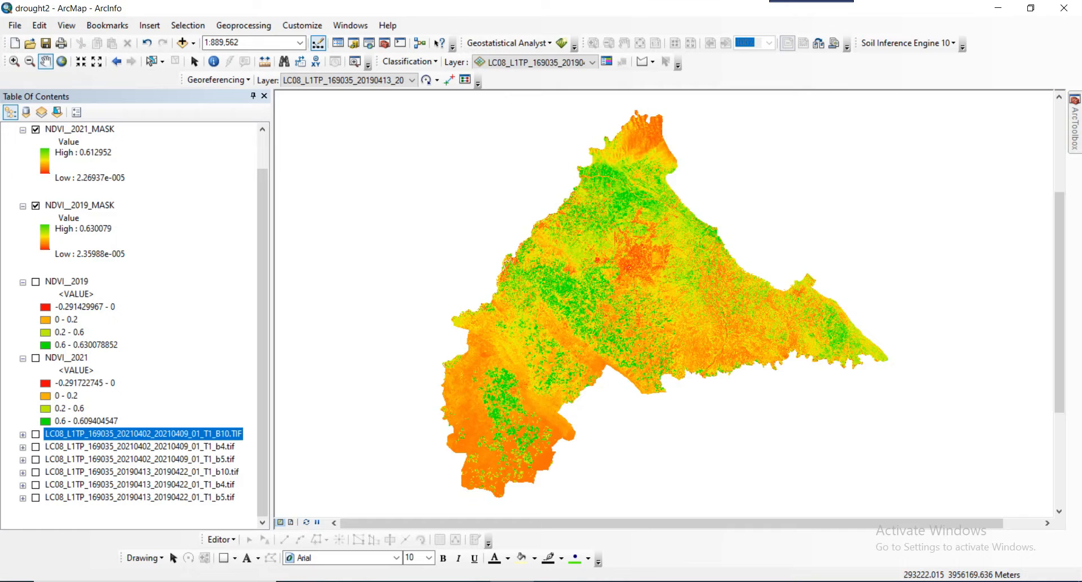
{"action": "left_click", "coordinate": [23, 358]}
{"action": "left_click", "coordinate": [23, 320]}
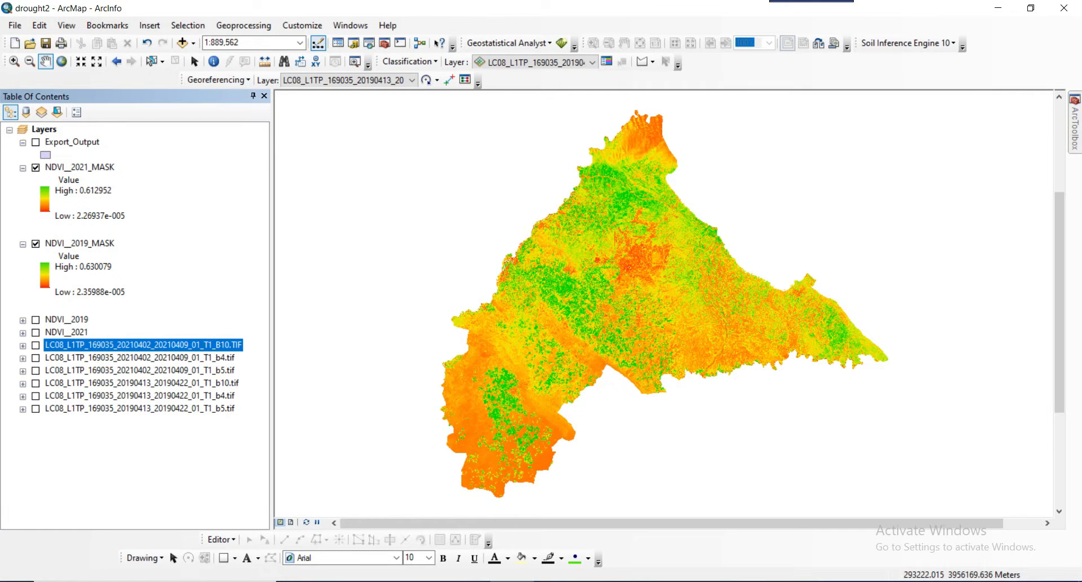
{"action": "left_click", "coordinate": [22, 244]}
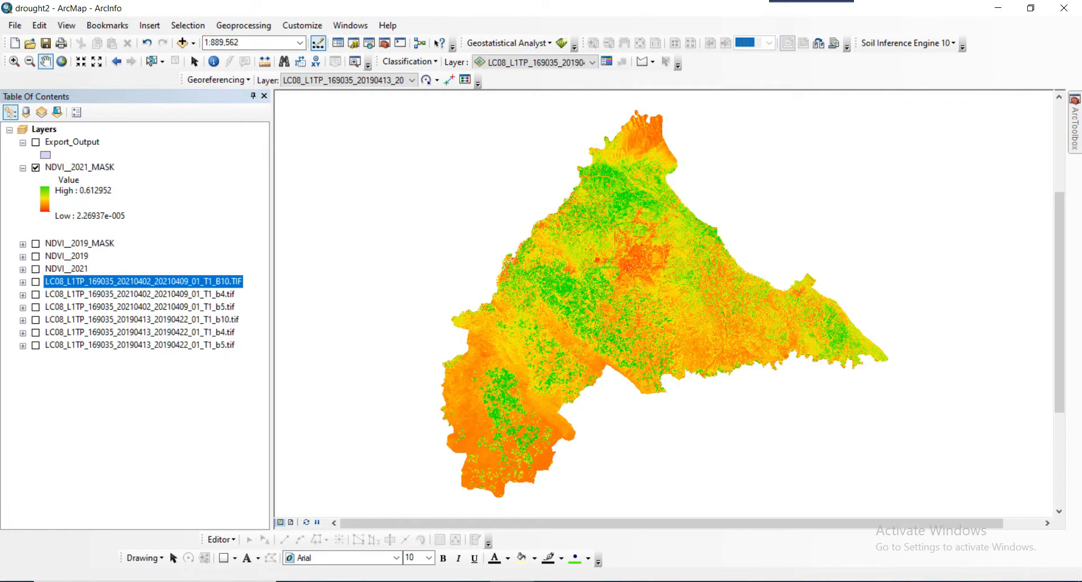
{"action": "left_click", "coordinate": [35, 168]}
{"action": "left_click", "coordinate": [23, 168]}
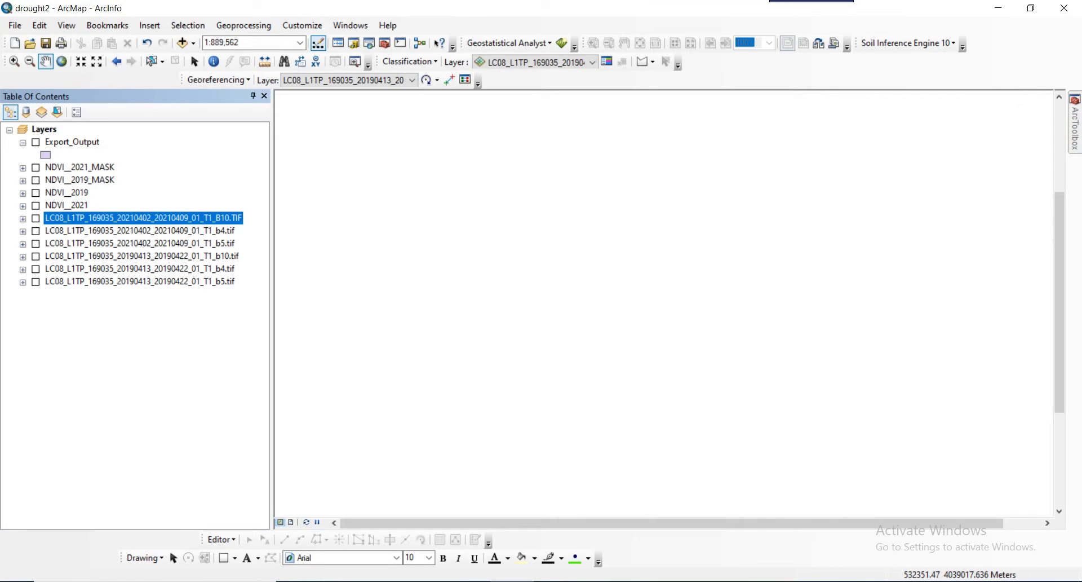
Step: Open the Raster Calculator tool from the Map Algebra toolset, ready for a new expression
{"action": "left_click", "coordinate": [1075, 129]}
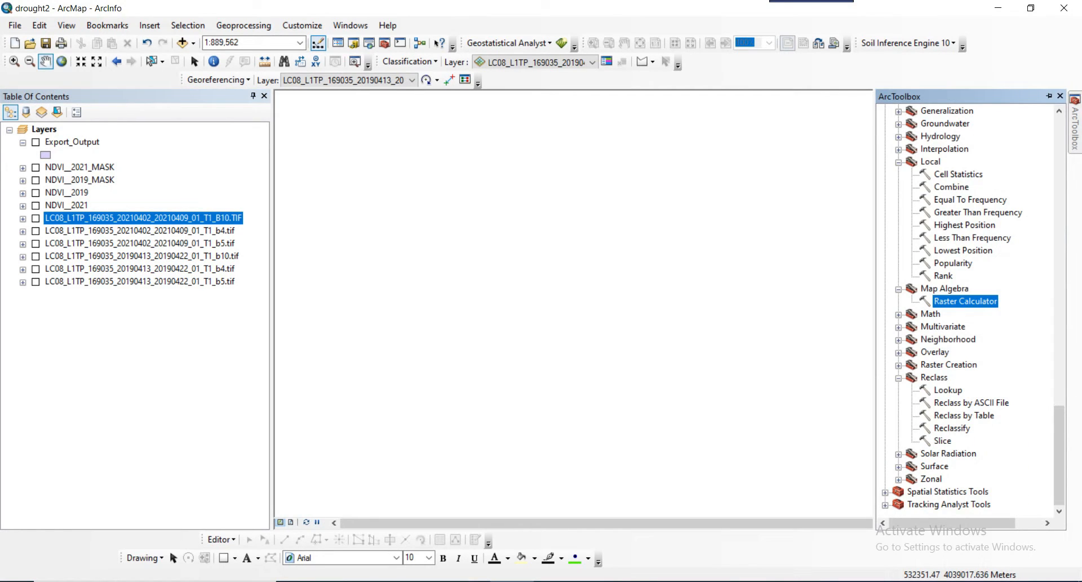
{"action": "double_click", "coordinate": [965, 301]}
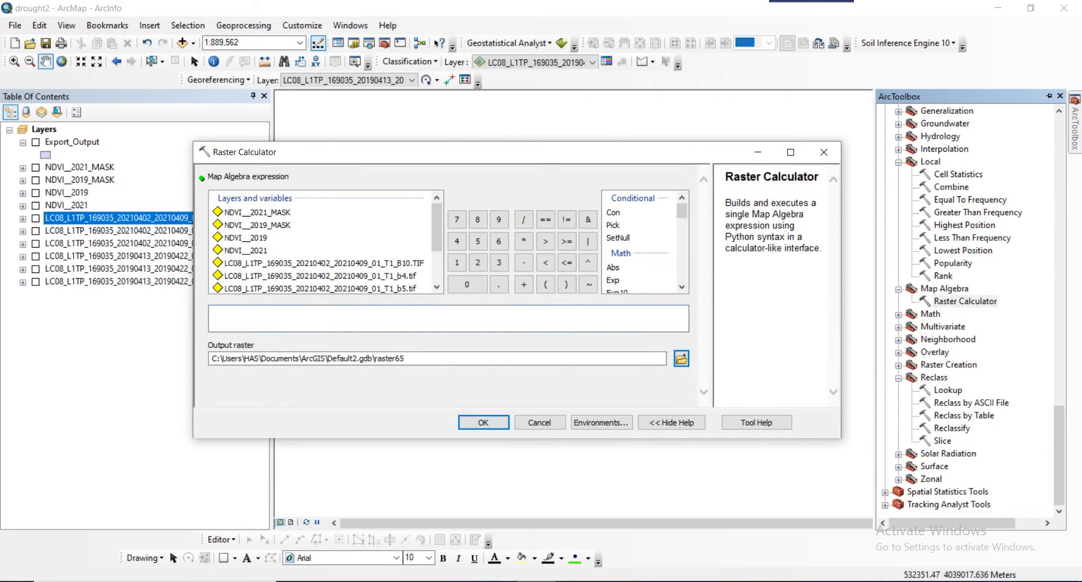
{"action": "left_click", "coordinate": [449, 319]}
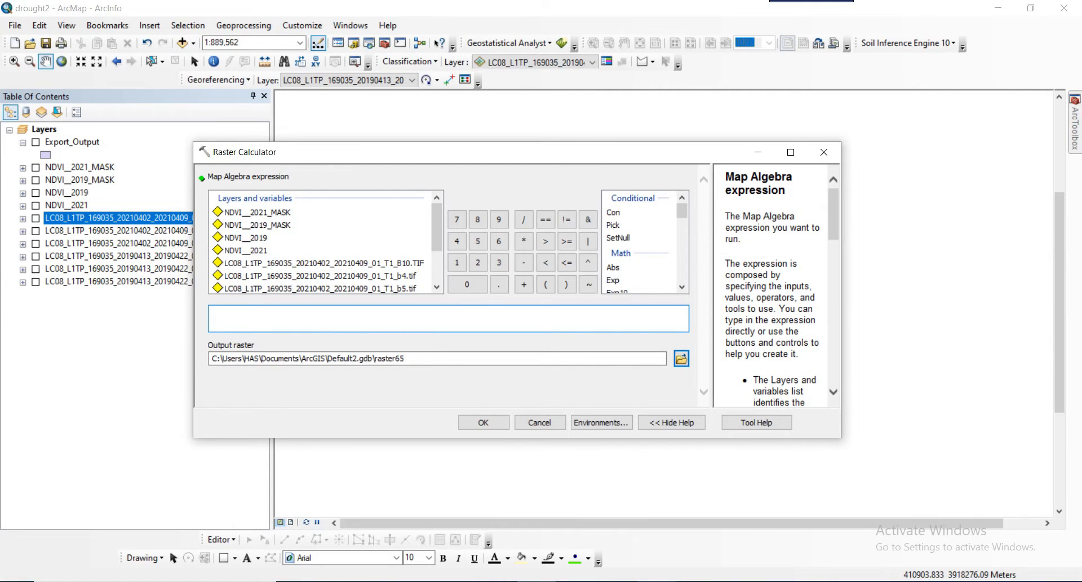
Step: Switch to the All Used Equations document in Word and review the ML definition and the band 10 radiance rescaling factors
{"action": "left_click", "coordinate": [695, 581]}
{"action": "scroll", "coordinate": [542, 338], "scroll_direction": "down", "scroll_amount": 1}
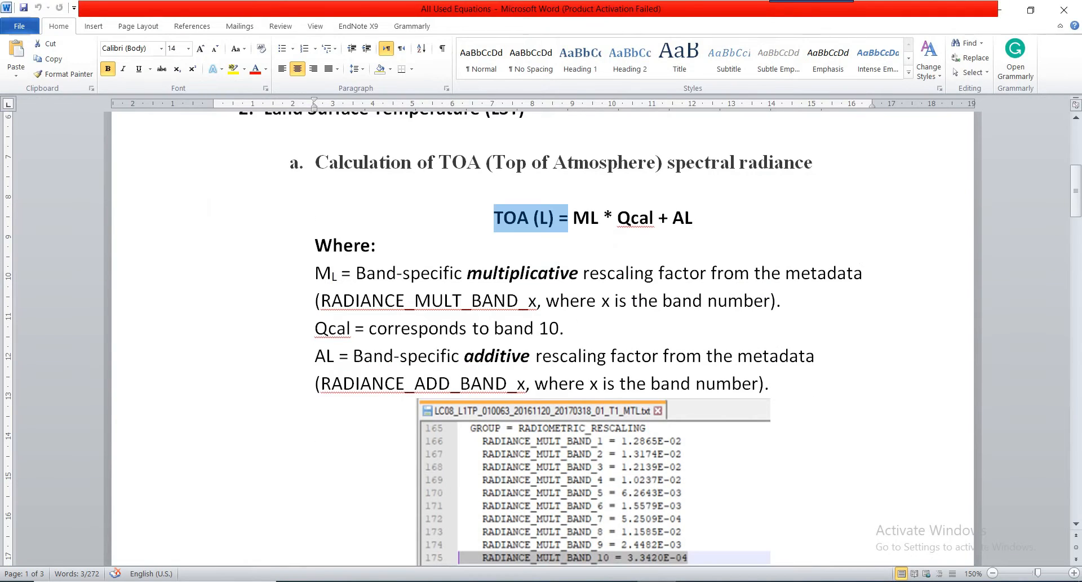
{"action": "left_click_drag", "start_coordinate": [573, 219], "coordinate": [598, 218]}
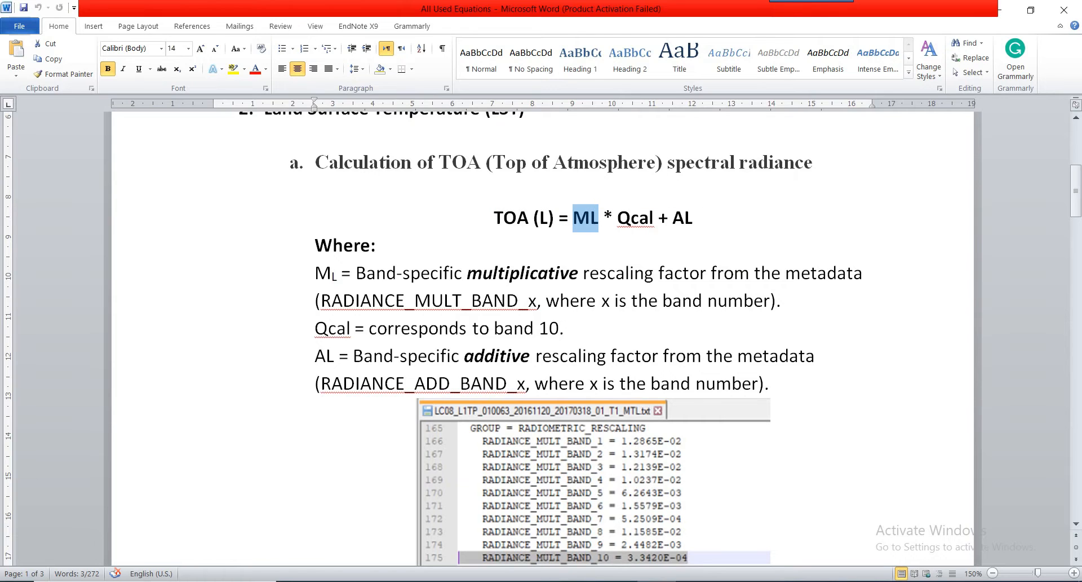
{"action": "double_click", "coordinate": [513, 274]}
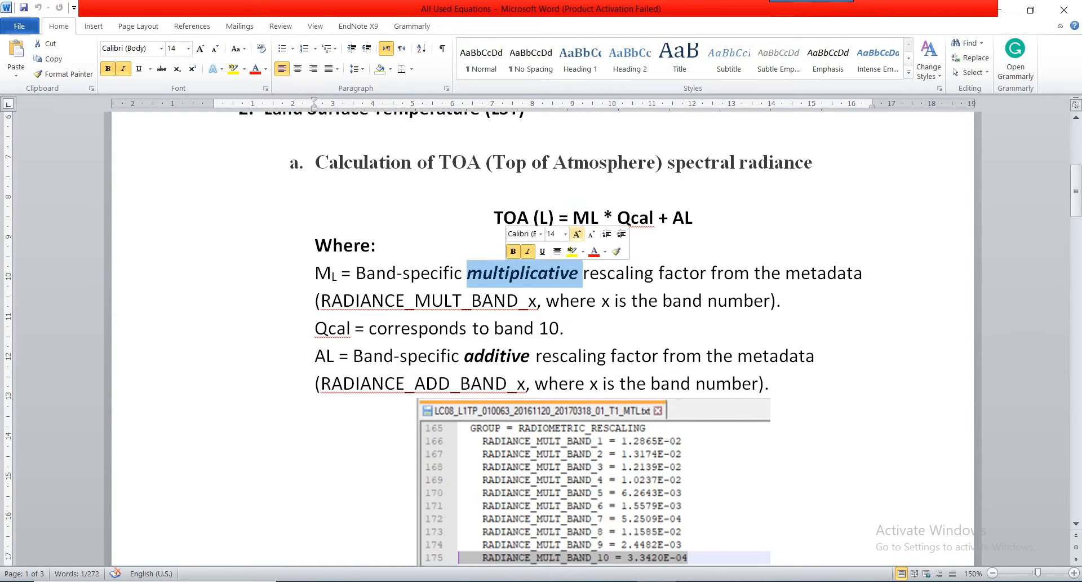
{"action": "left_click", "coordinate": [565, 328]}
{"action": "scroll", "coordinate": [565, 338], "scroll_direction": "down", "scroll_amount": 7}
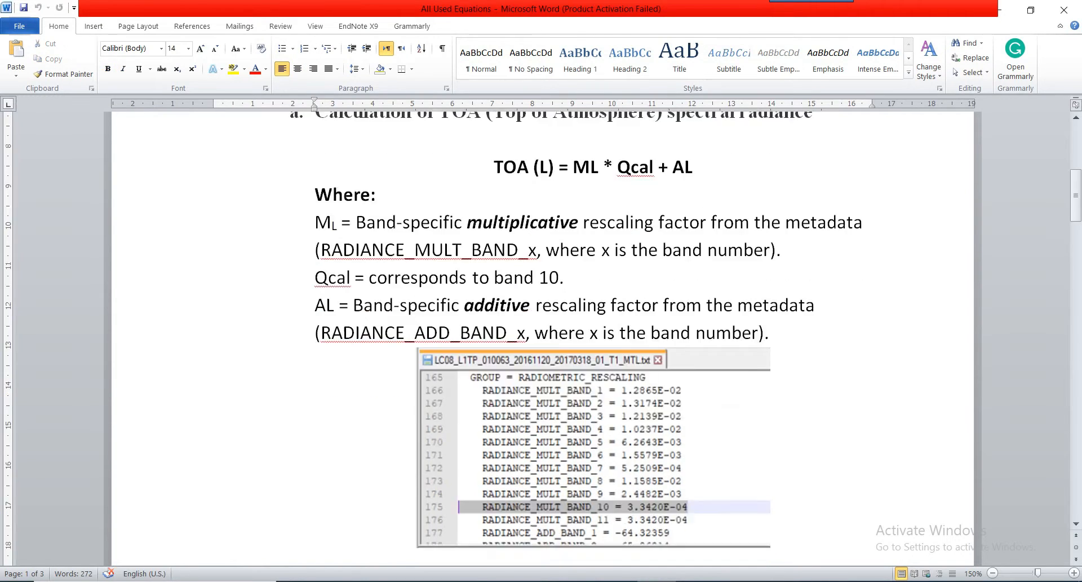
{"action": "scroll", "coordinate": [566, 338], "scroll_direction": "up", "scroll_amount": 2}
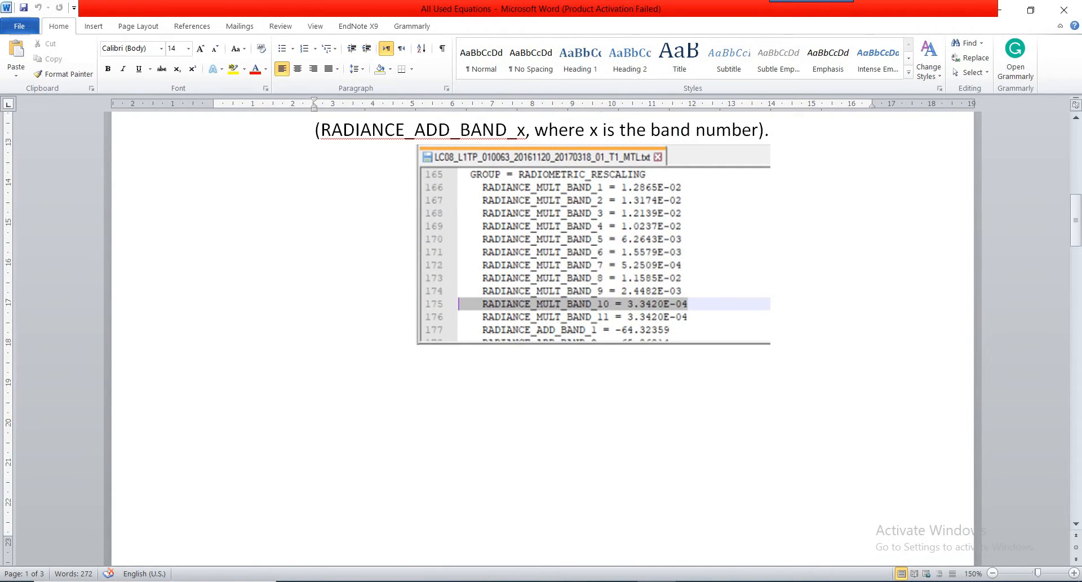
{"action": "scroll", "coordinate": [541, 338], "scroll_direction": "down", "scroll_amount": 8}
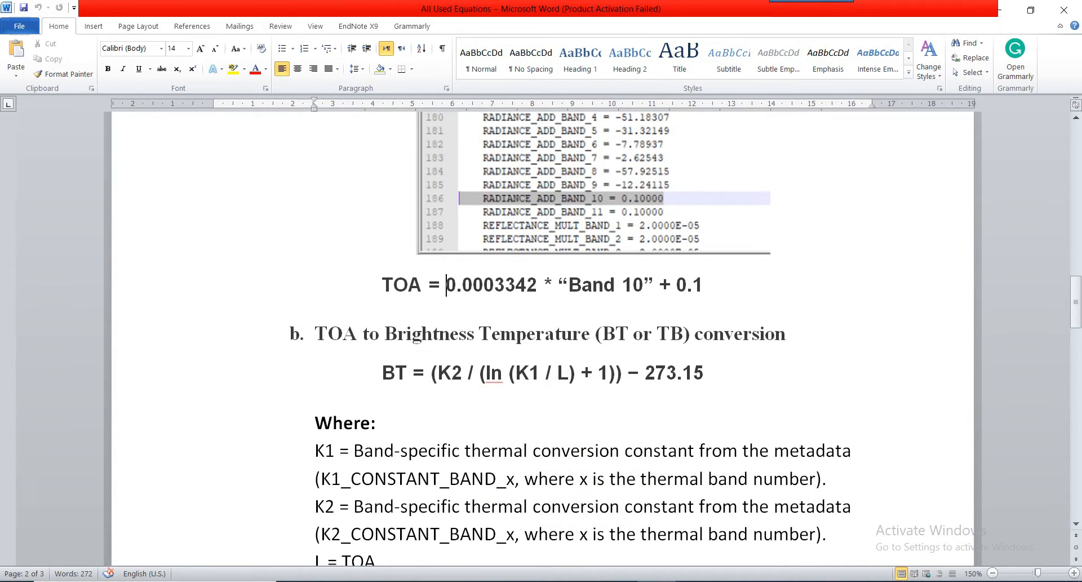
Step: Copy the multiplicative factor 0.0003342 from the TOA formula and paste it into the Raster Calculator expression in ArcMap
{"action": "left_click_drag", "start_coordinate": [446, 285], "coordinate": [544, 285]}
{"action": "scroll", "coordinate": [541, 339], "scroll_direction": "up", "scroll_amount": 1}
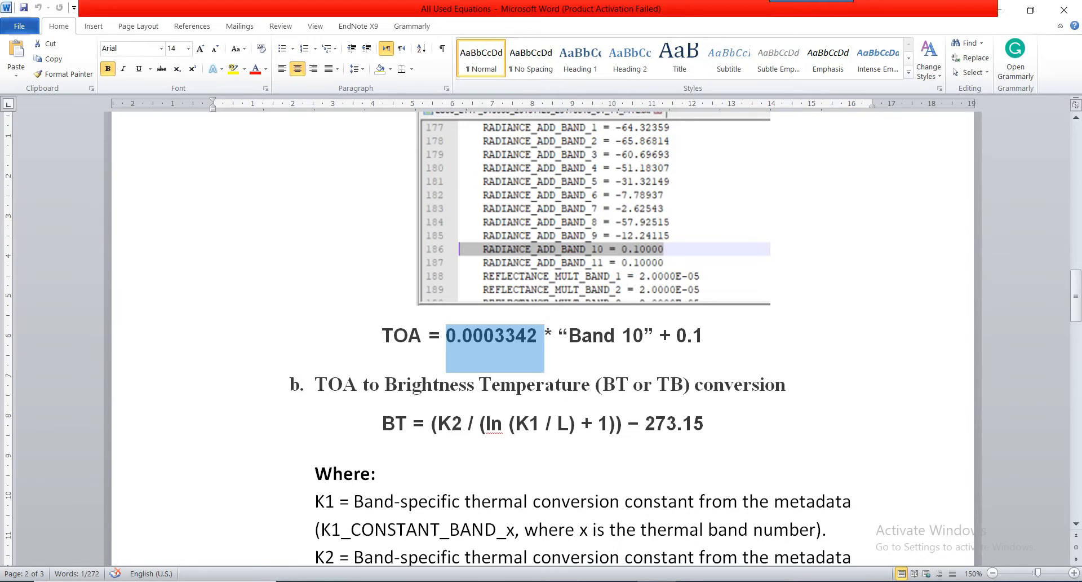
{"action": "key", "text": "ctrl+c"}
{"action": "key", "text": "alt+Tab"}
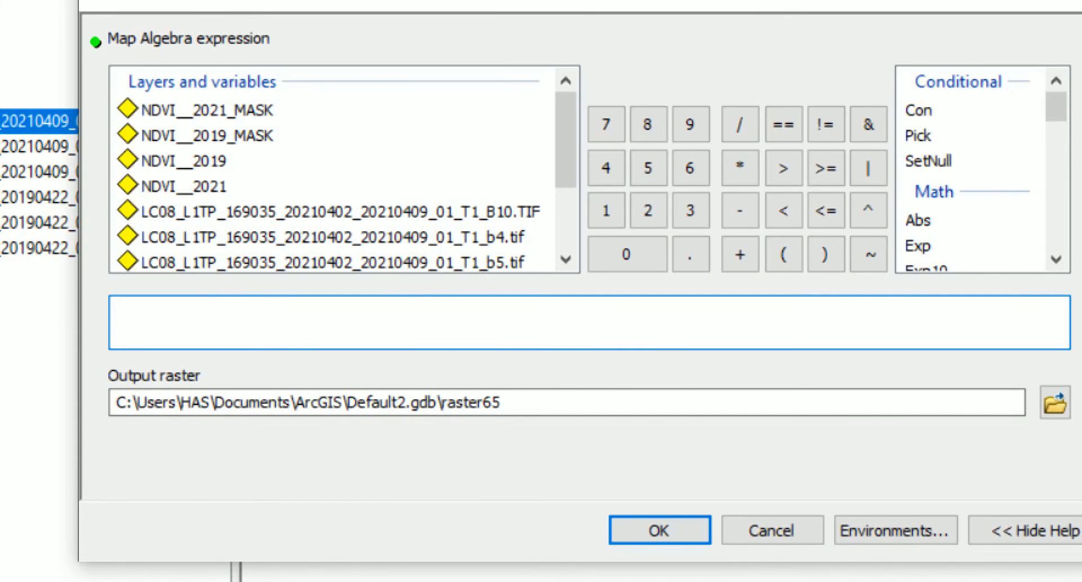
{"action": "key", "text": "ctrl+v"}
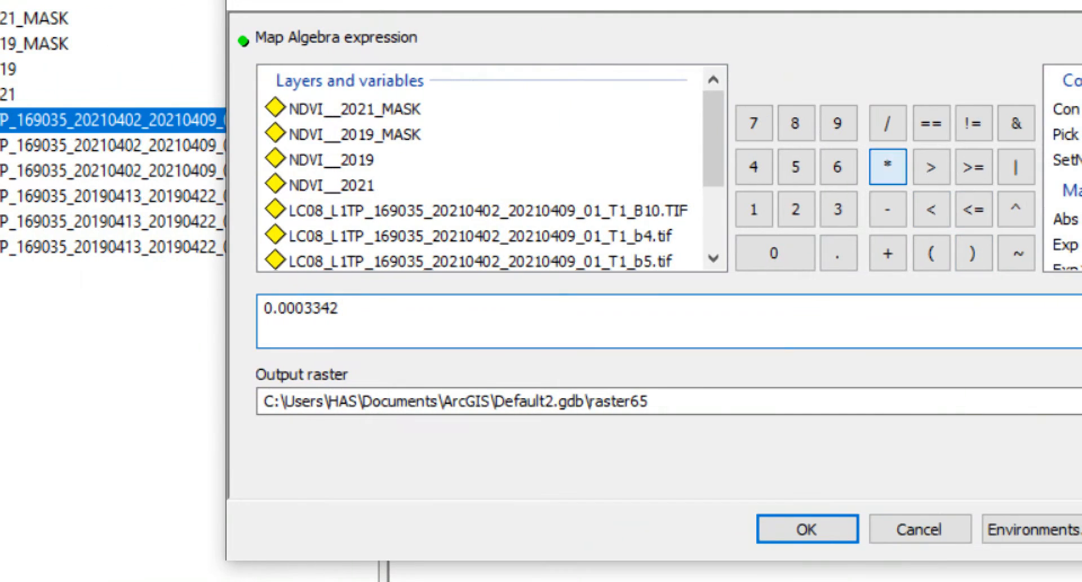
Step: Complete the expression by multiplying the factor by LC08_L1TP_169035_20190413_20190422_01_T1_b10.tif and adding 0.1
{"action": "left_click", "coordinate": [888, 167]}
{"action": "scroll", "coordinate": [485, 170], "scroll_direction": "down", "scroll_amount": 1}
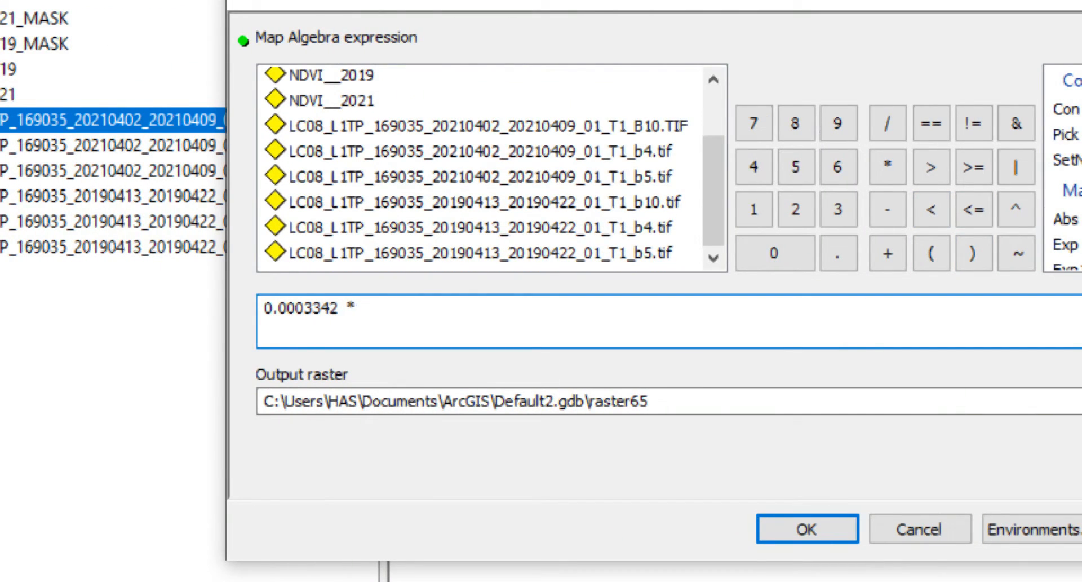
{"action": "left_click", "coordinate": [485, 202]}
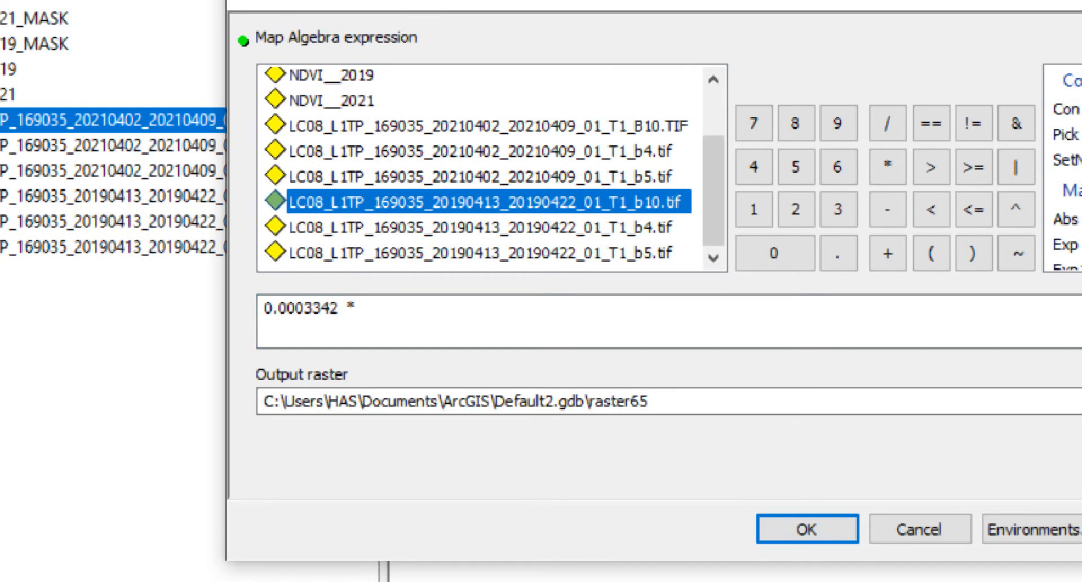
{"action": "double_click", "coordinate": [485, 202]}
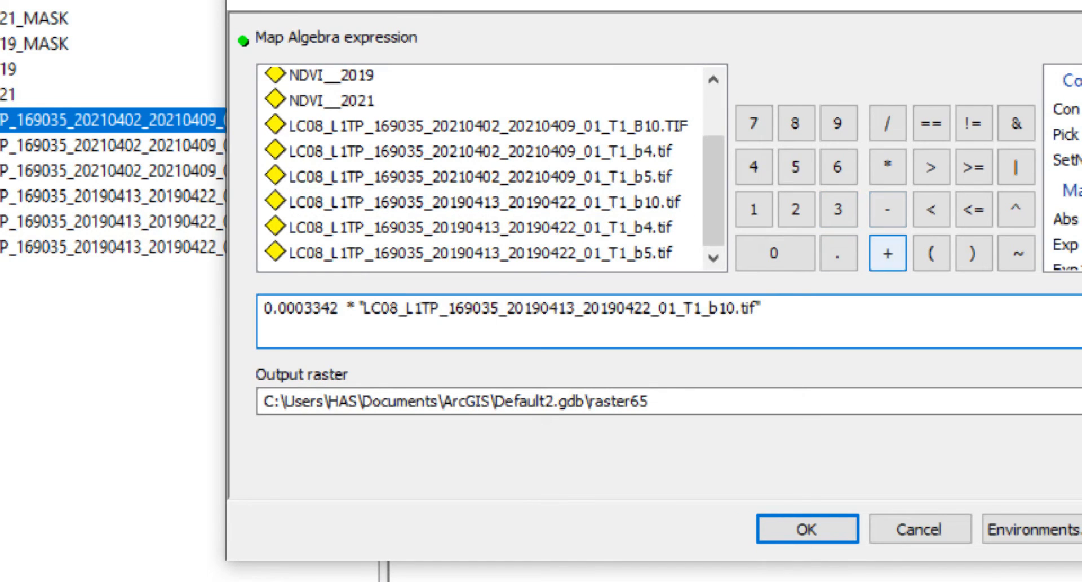
{"action": "left_click", "coordinate": [888, 253]}
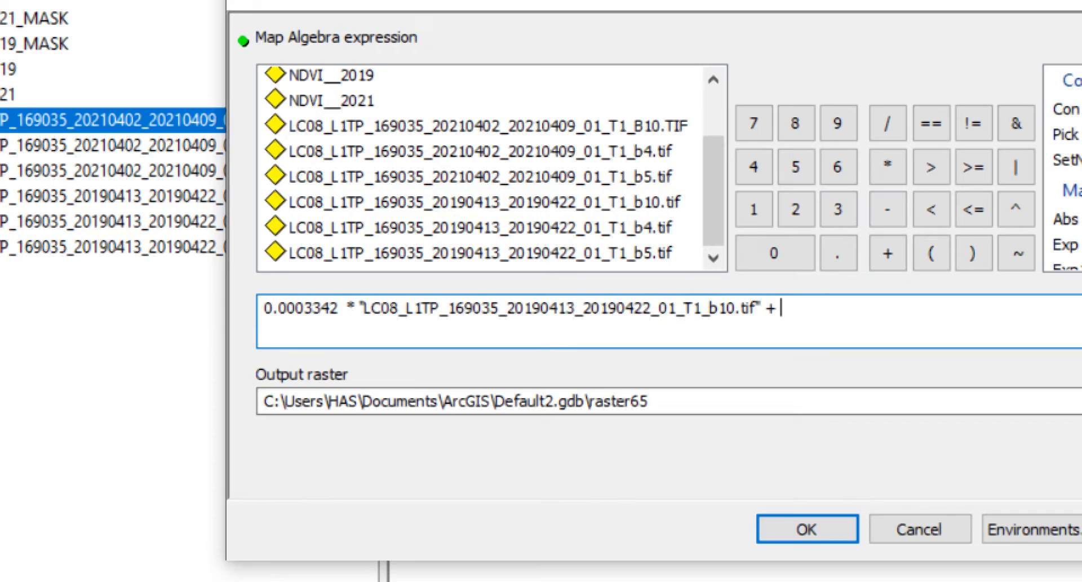
{"action": "left_click", "coordinate": [775, 253]}
{"action": "left_click", "coordinate": [839, 253]}
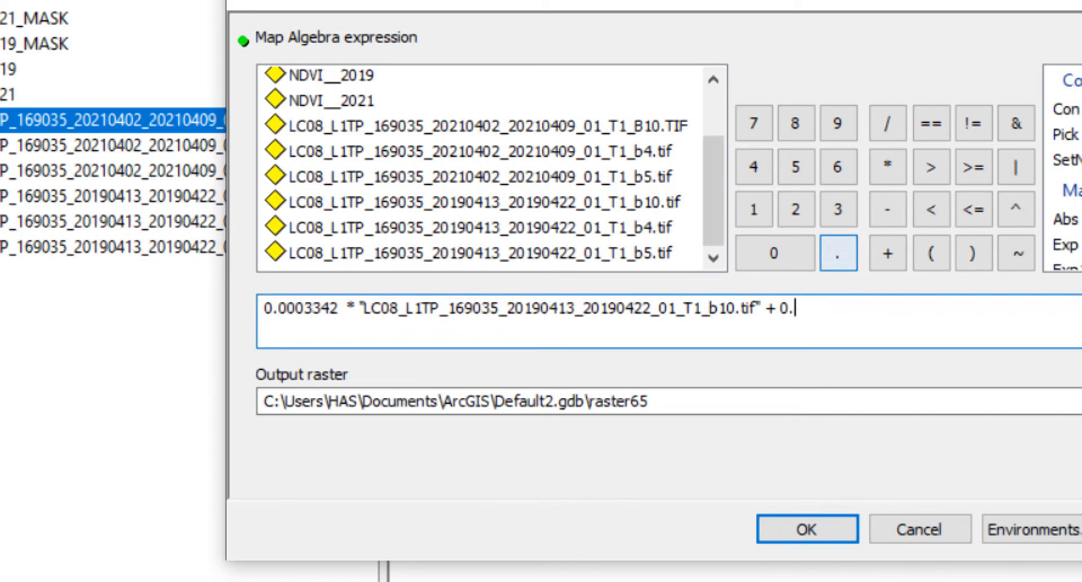
{"action": "left_click", "coordinate": [753, 209]}
Step: Name the output raster TOA_2019 in the Default2.gdb geodatabase
{"action": "left_click", "coordinate": [649, 401]}
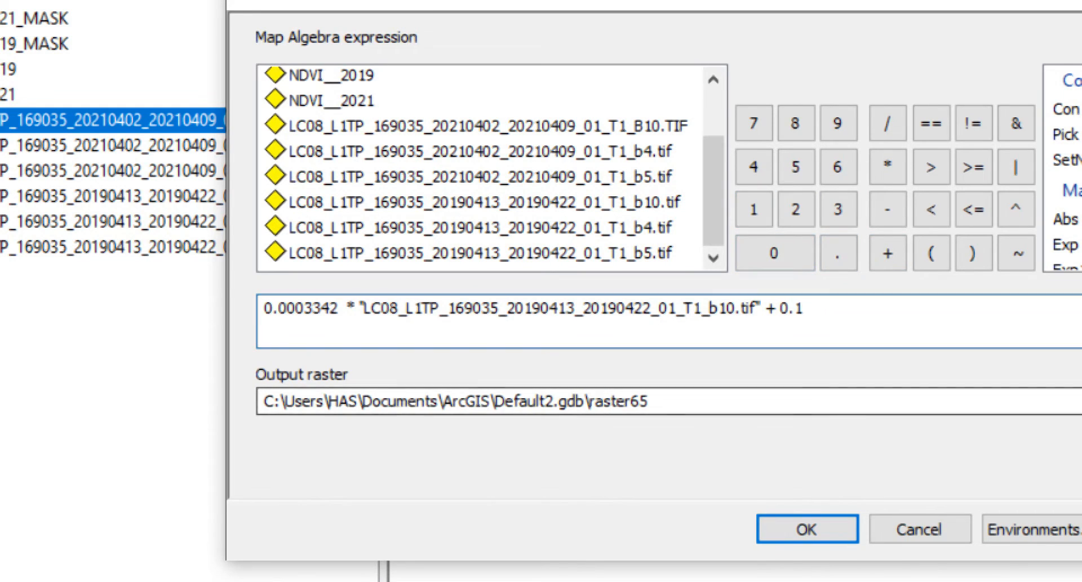
{"action": "key", "text": "BackSpace"}
{"action": "key", "text": "BackSpace"}
{"action": "key", "text": "BackSpace"}
{"action": "key", "text": "BackSpace"}
{"action": "key", "text": "BackSpace"}
{"action": "key", "text": "BackSpace"}
{"action": "key", "text": "BackSpace"}
{"action": "key", "text": "BackSpace"}
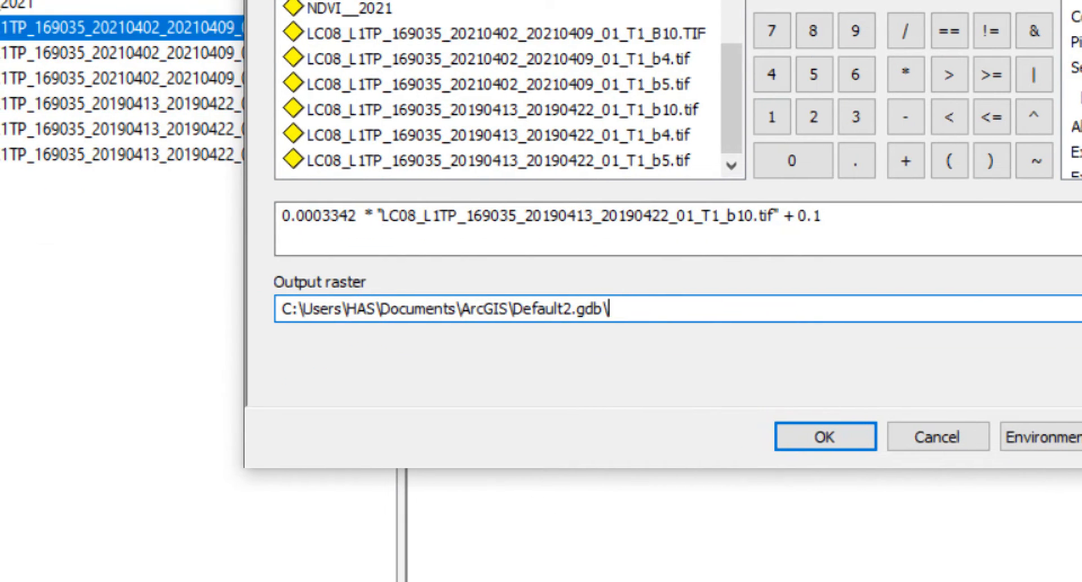
{"action": "type", "text": "TOA"}
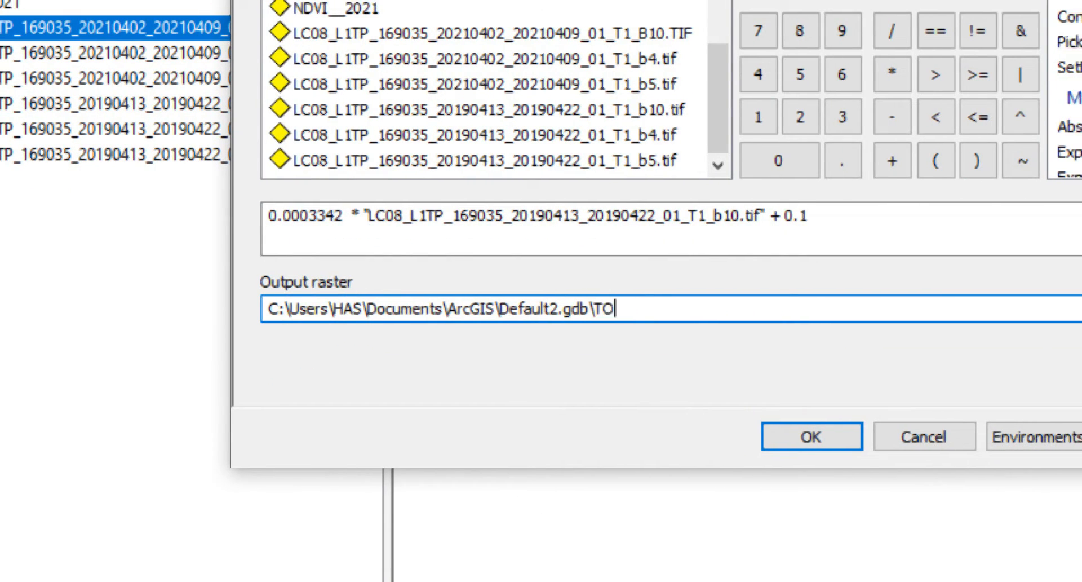
{"action": "type", "text": "_20"}
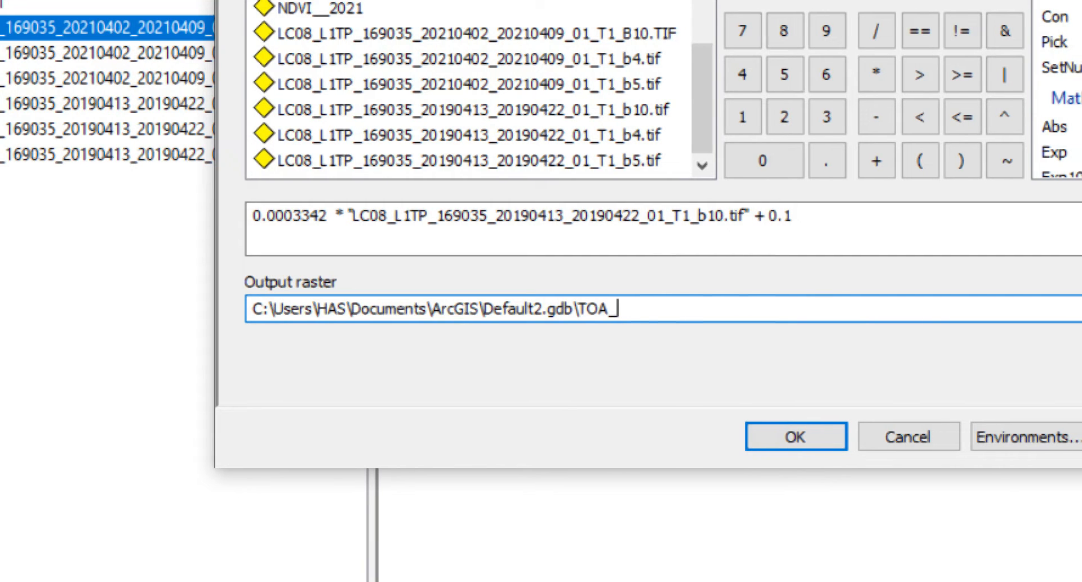
{"action": "type", "text": "19"}
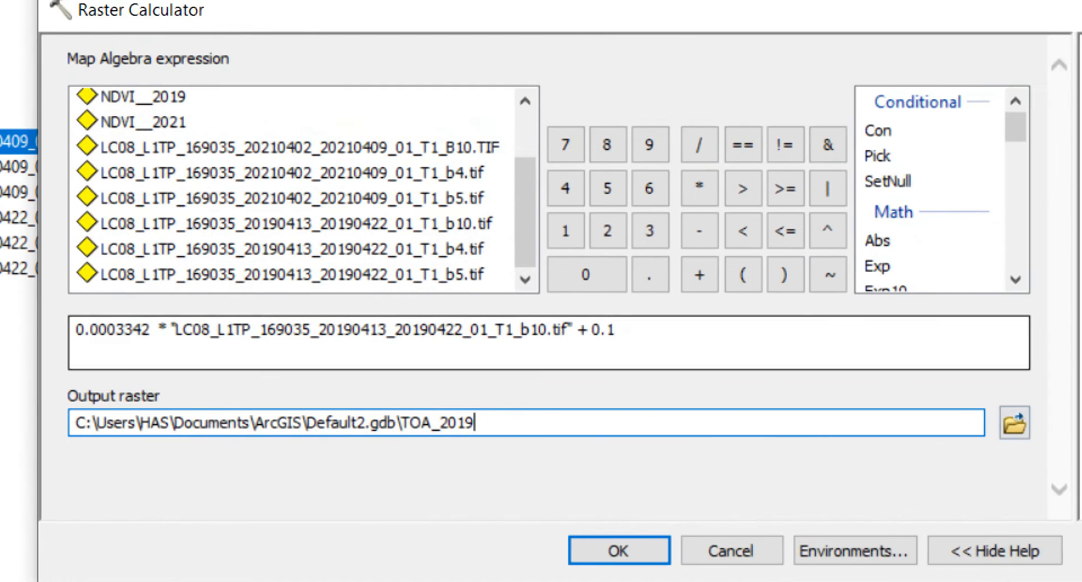
Step: Set the processing extent in the tool's environment settings to Same as layer Export_Output
{"action": "left_click", "coordinate": [856, 550]}
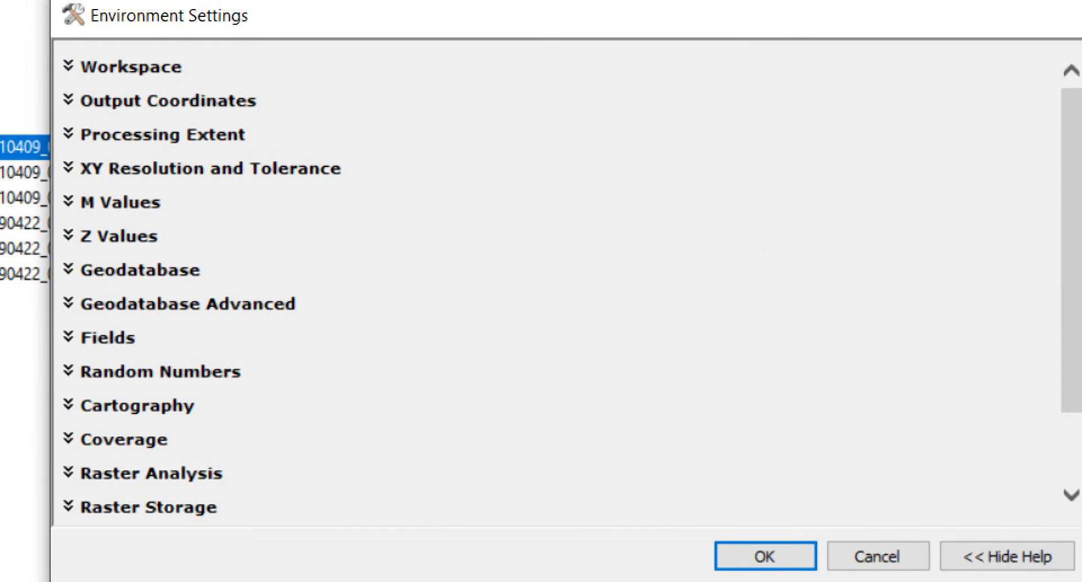
{"action": "left_click", "coordinate": [69, 134]}
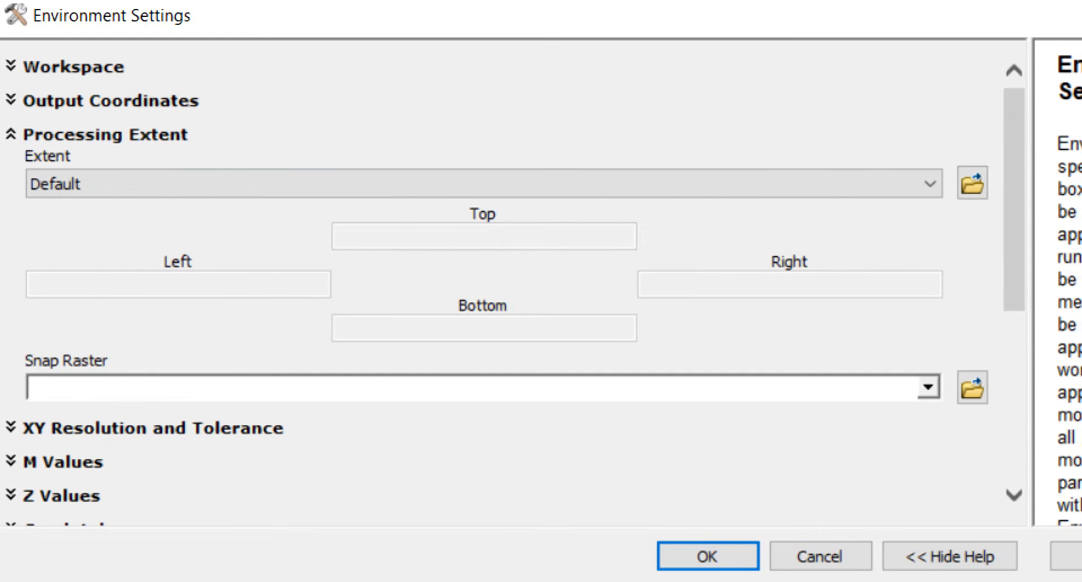
{"action": "left_click", "coordinate": [483, 184]}
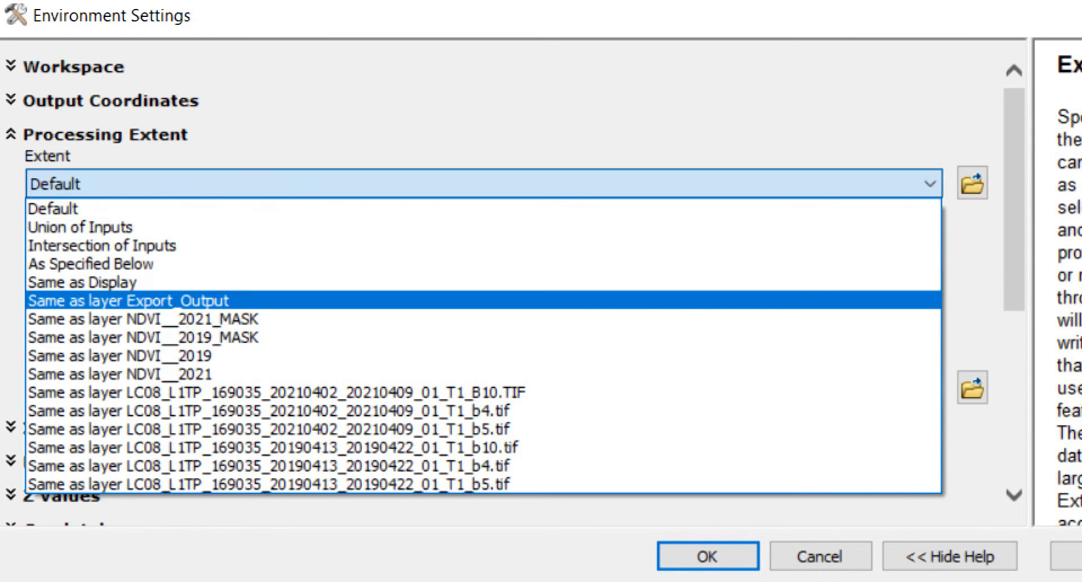
{"action": "left_click", "coordinate": [484, 300]}
Step: Set the raster analysis mask to Export_Output in the environment settings and run the TOA_2019 calculation
{"action": "scroll", "coordinate": [485, 293], "scroll_direction": "down", "scroll_amount": 1}
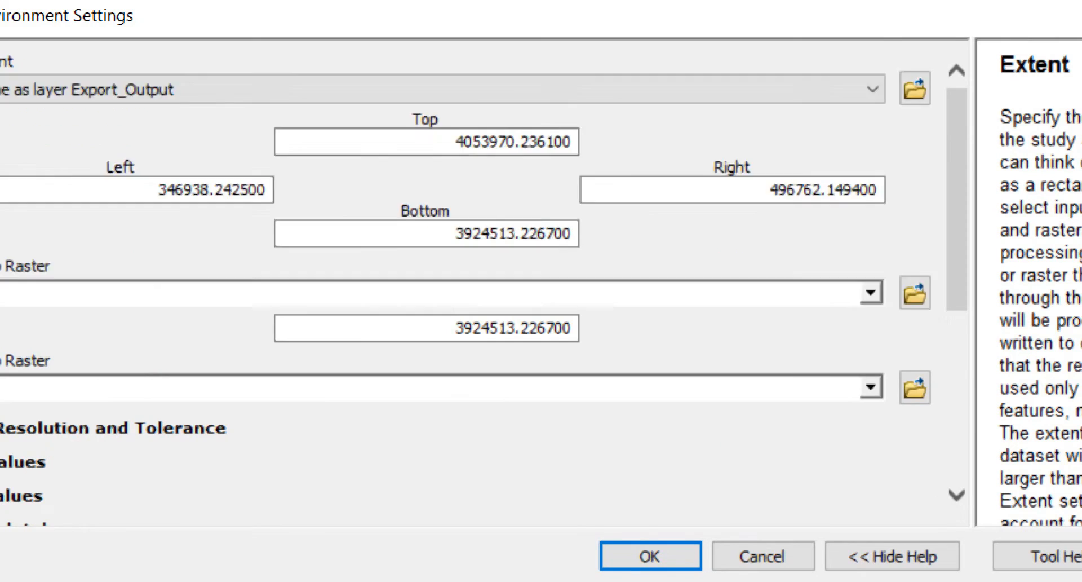
{"action": "scroll", "coordinate": [485, 293], "scroll_direction": "down", "scroll_amount": 3}
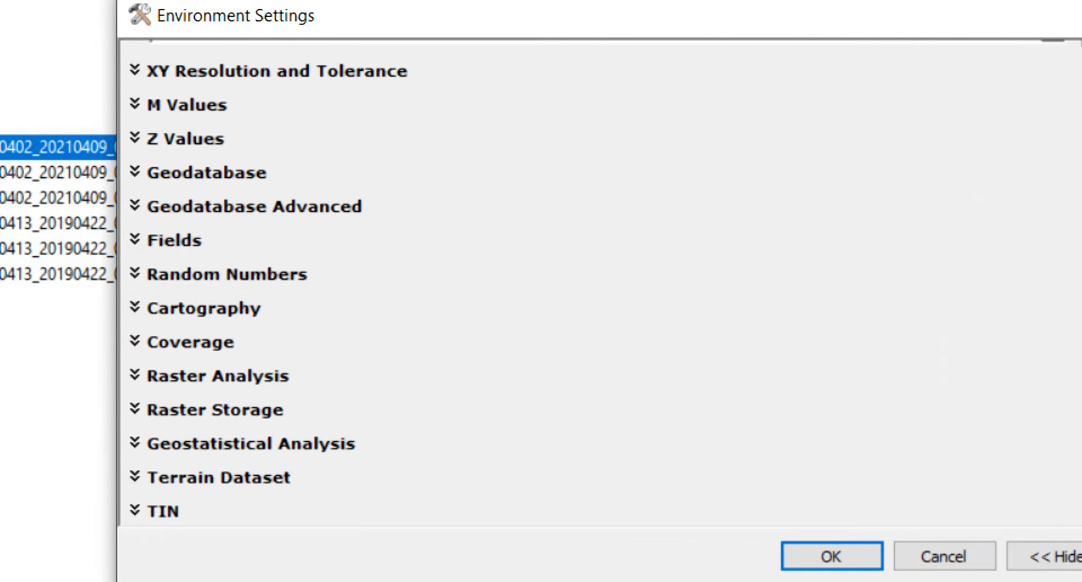
{"action": "left_click", "coordinate": [136, 376]}
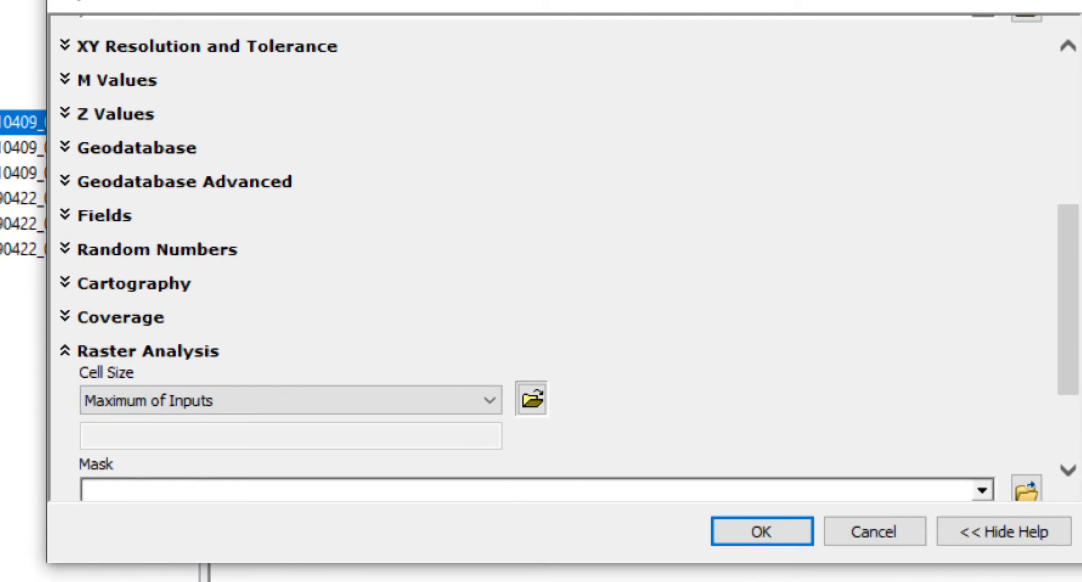
{"action": "left_click", "coordinate": [982, 490]}
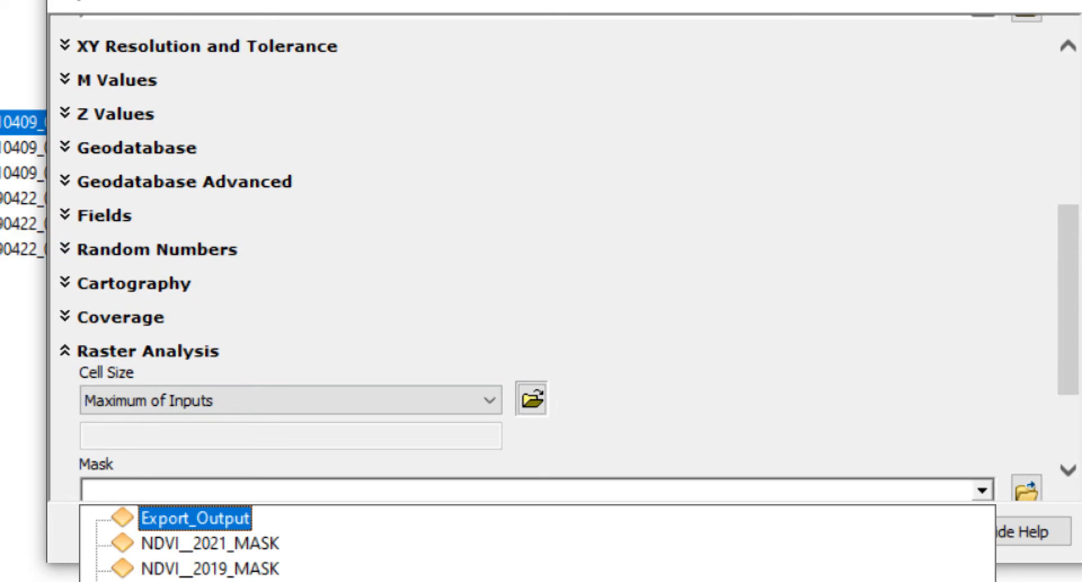
{"action": "left_click", "coordinate": [195, 518]}
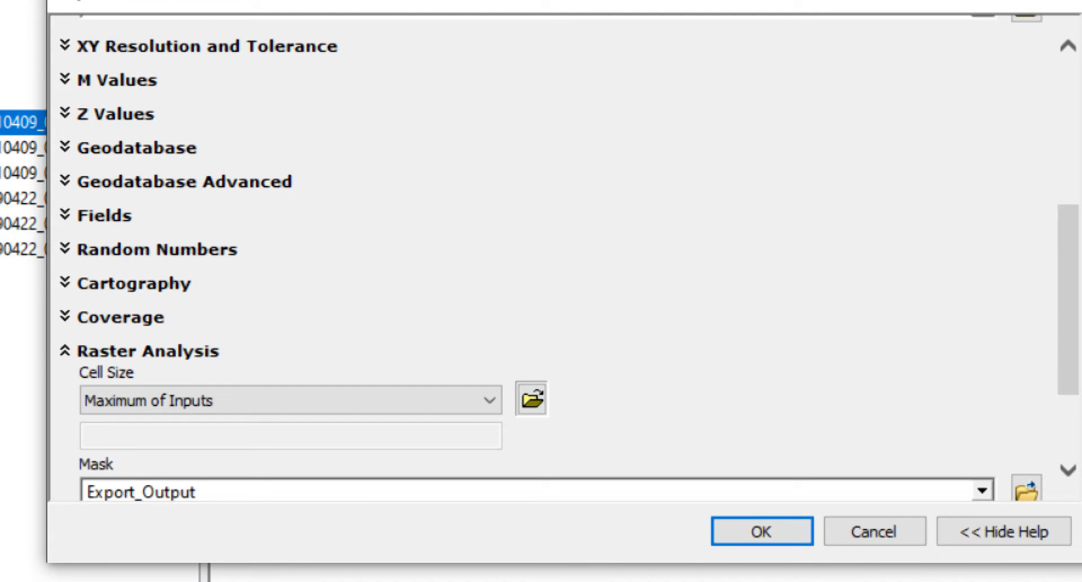
{"action": "left_click", "coordinate": [761, 532]}
{"action": "left_click", "coordinate": [628, 531]}
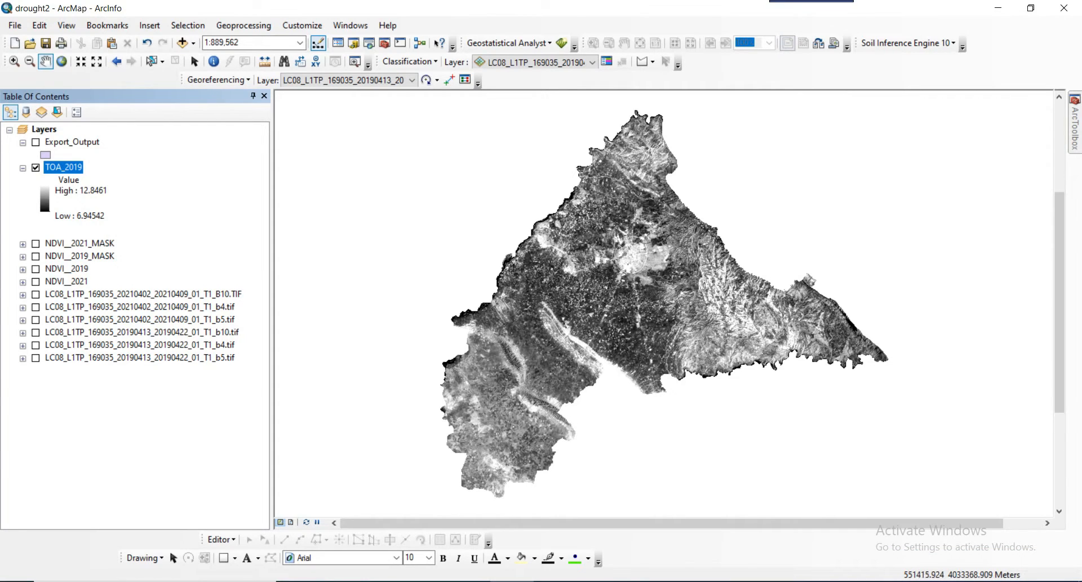
Step: Start a new Raster Calculator expression multiplying 0.0003342 by LC08_L1TP_169035_20210402_20210409_01_T1_B10.TIF
{"action": "left_click", "coordinate": [1075, 129]}
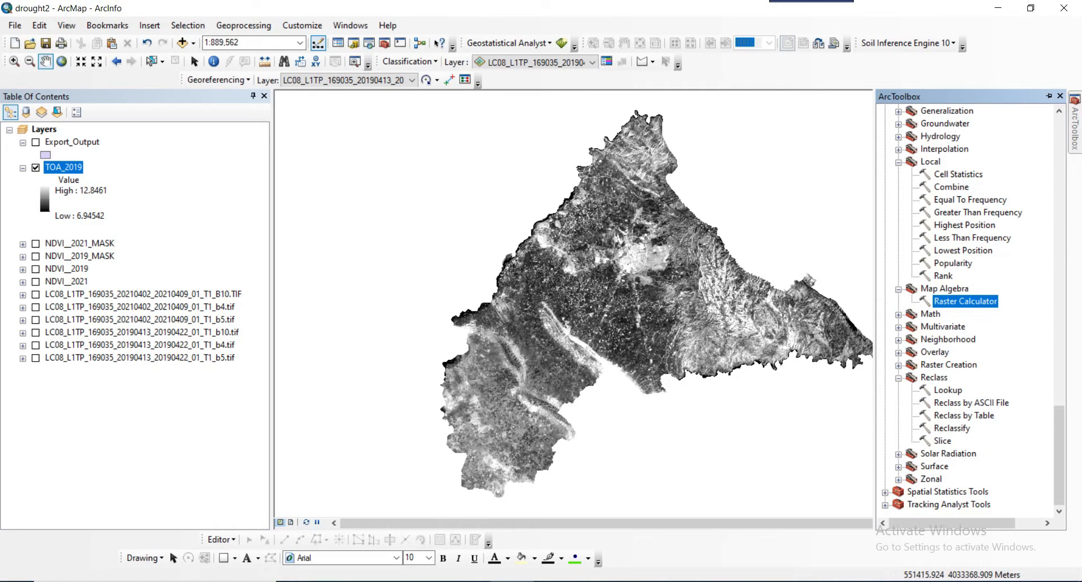
{"action": "double_click", "coordinate": [965, 301]}
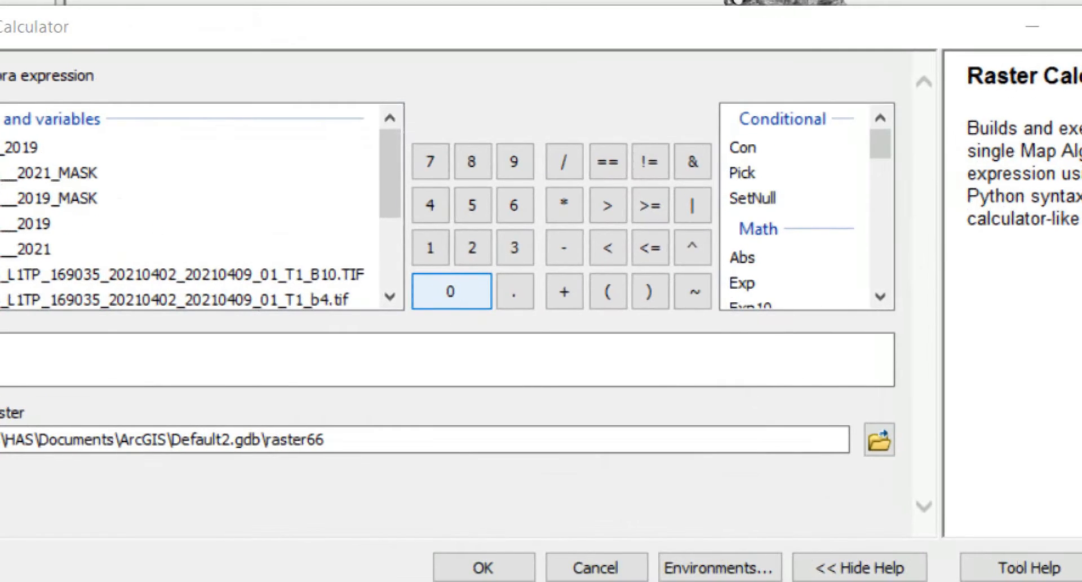
{"action": "left_click", "coordinate": [395, 359]}
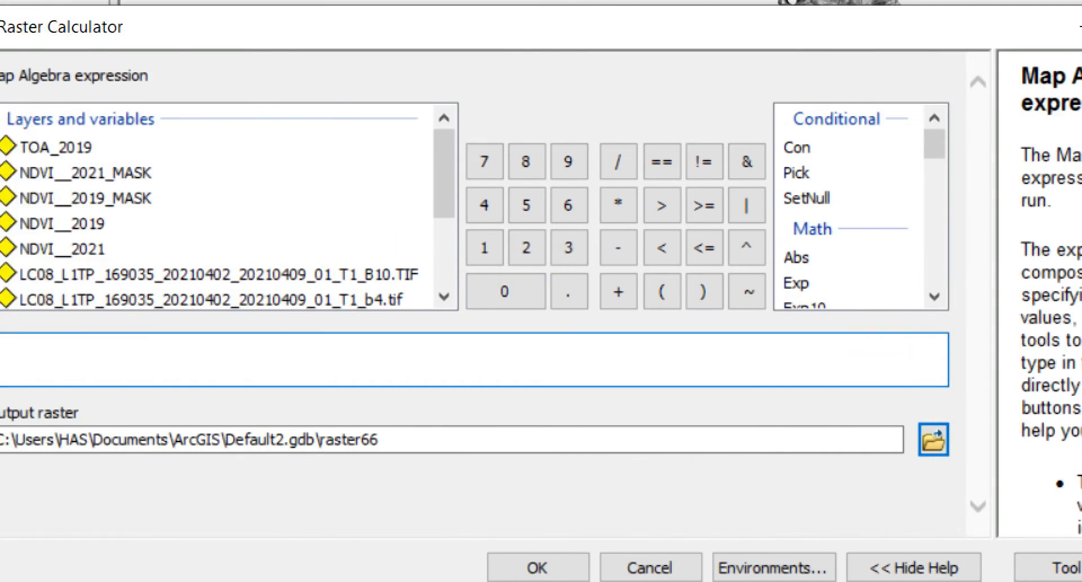
{"action": "key", "text": "ctrl+v"}
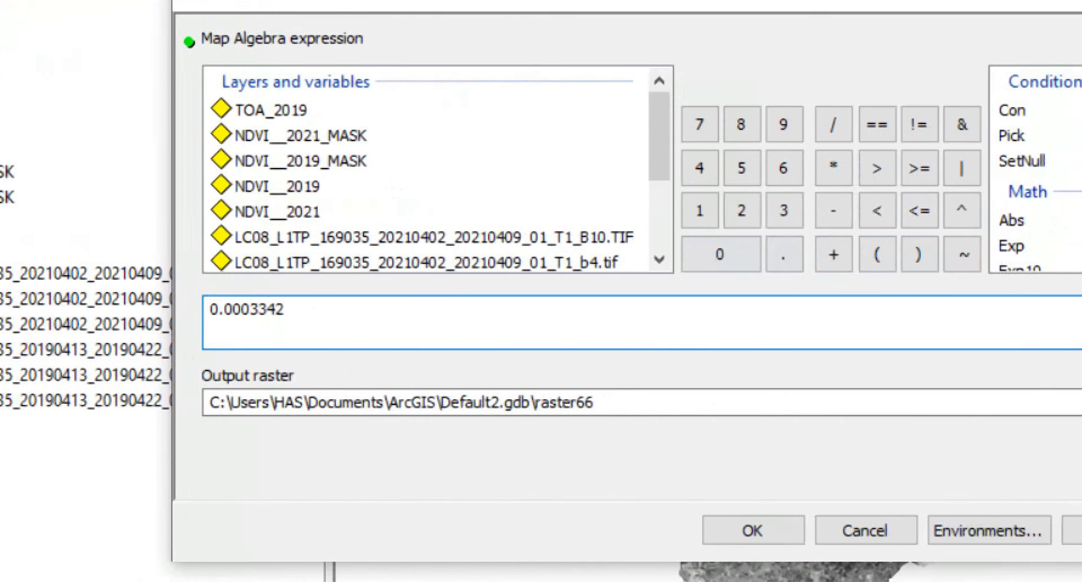
{"action": "left_click", "coordinate": [834, 165]}
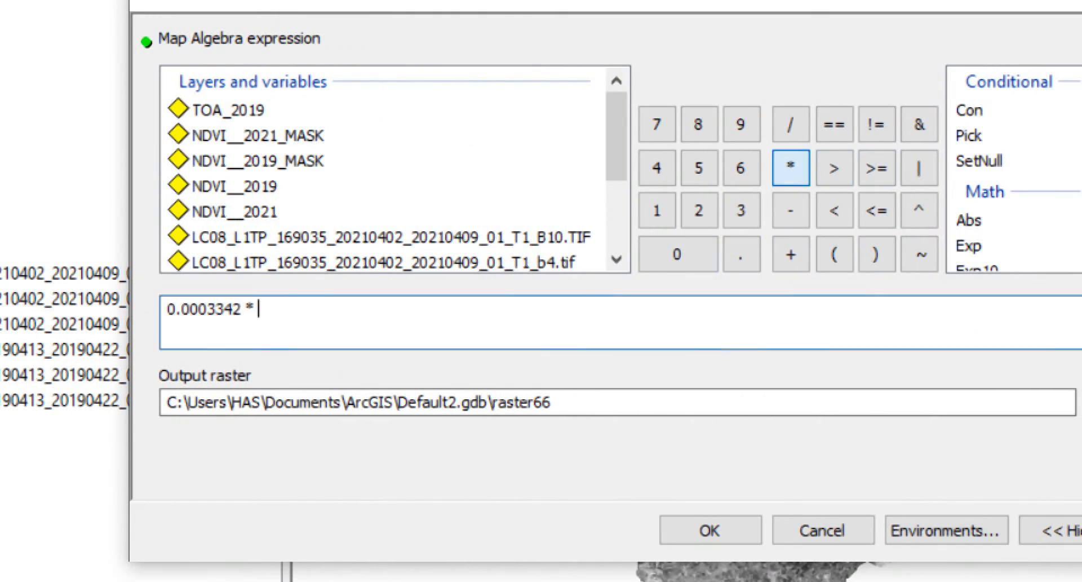
{"action": "scroll", "coordinate": [394, 169], "scroll_direction": "down", "scroll_amount": 2}
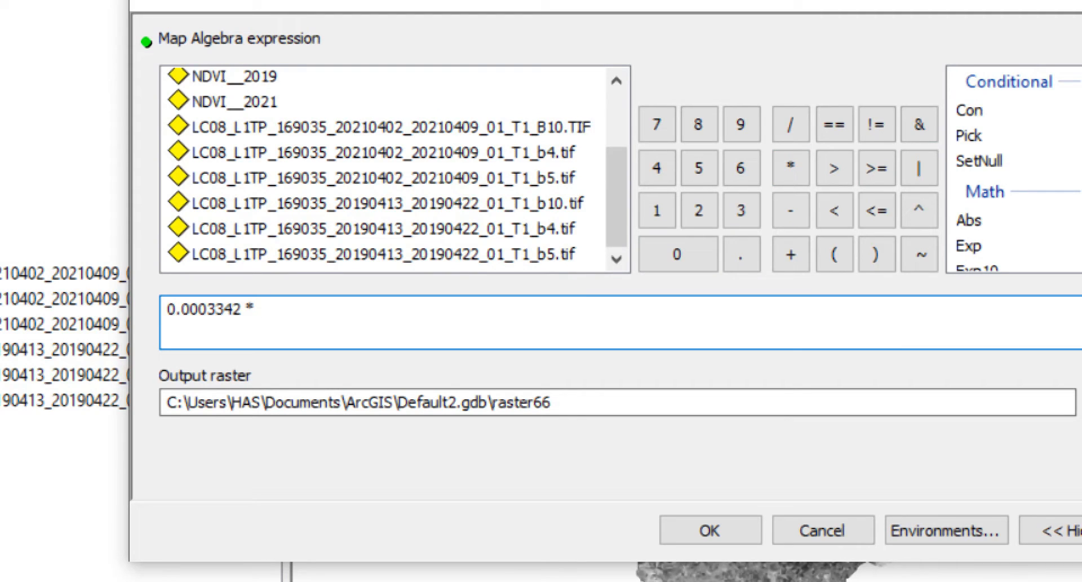
{"action": "left_click", "coordinate": [392, 127]}
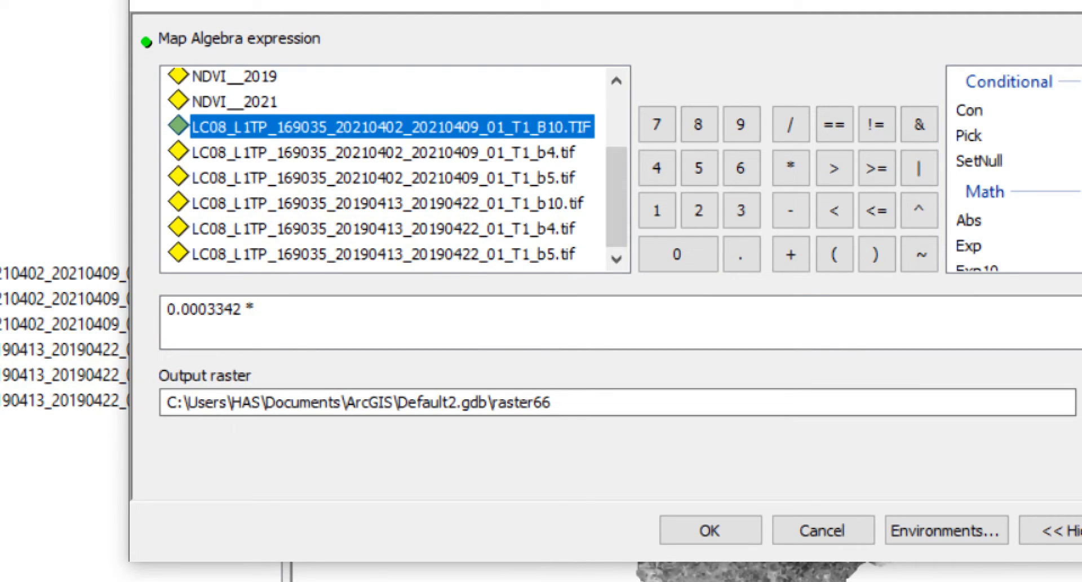
{"action": "double_click", "coordinate": [391, 127]}
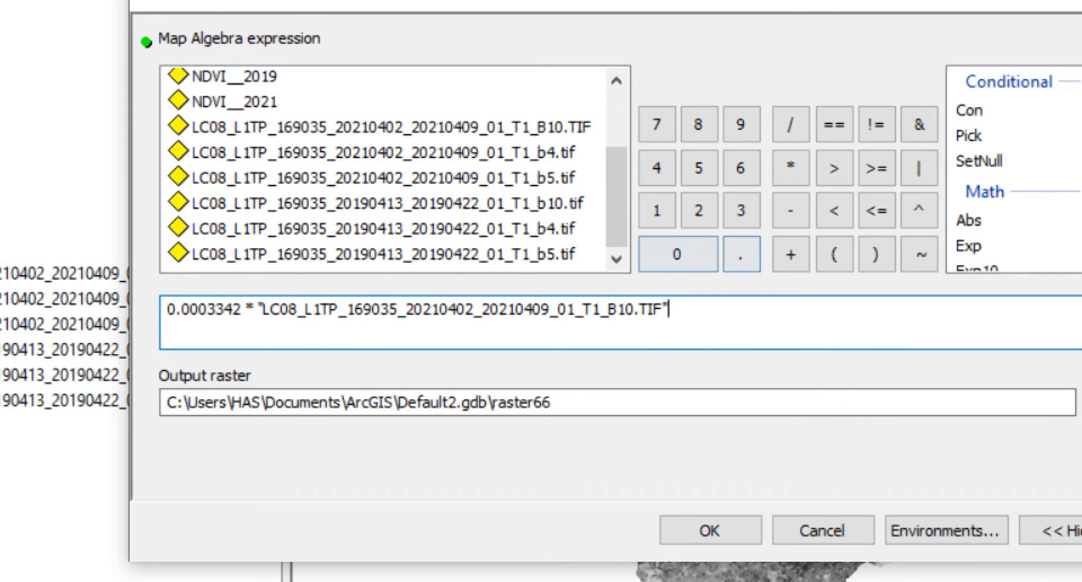
Step: Add 0.1 to the end of the 2021 band 10 expression
{"action": "left_click", "coordinate": [791, 254]}
{"action": "left_click", "coordinate": [677, 255]}
{"action": "left_click", "coordinate": [742, 255]}
{"action": "left_click", "coordinate": [657, 210]}
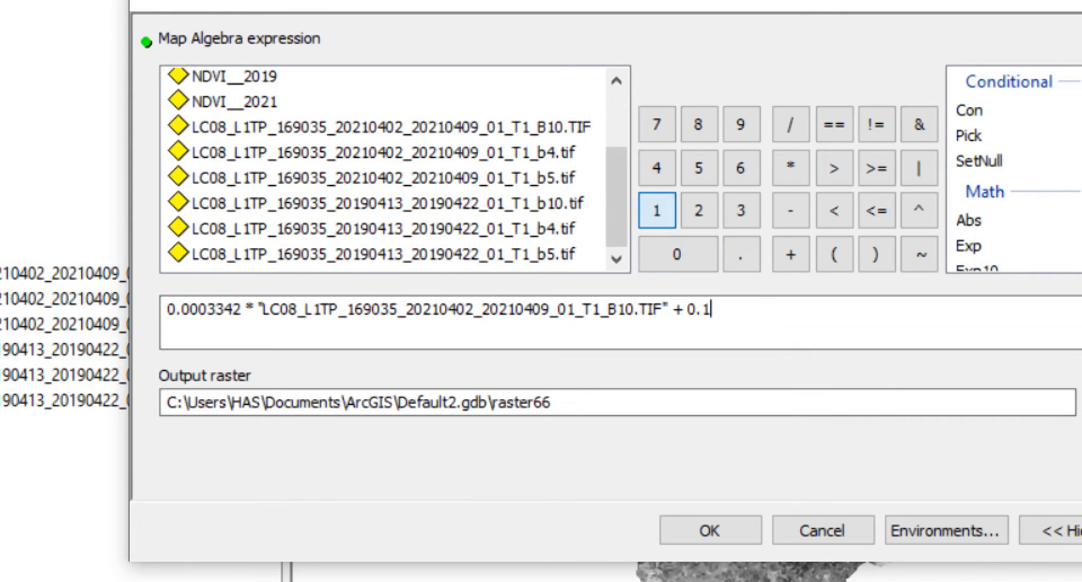
{"action": "key", "text": "BackSpace"}
{"action": "key", "text": "BackSpace"}
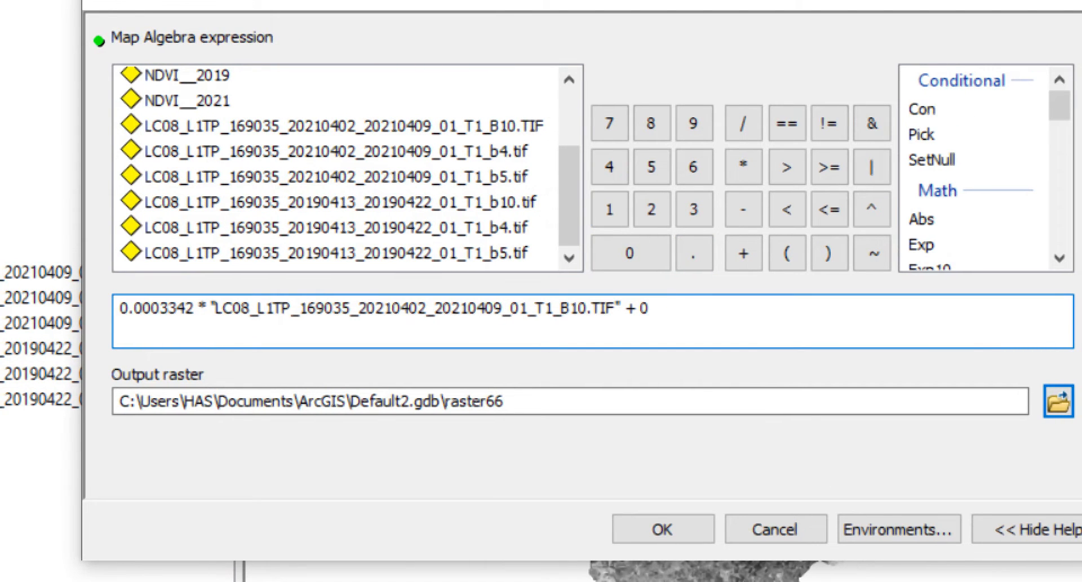
{"action": "left_click", "coordinate": [693, 253]}
{"action": "left_click", "coordinate": [609, 209]}
Step: Name the output raster TOA_2021 in Default2.gdb and run the calculation
{"action": "left_click", "coordinate": [505, 402]}
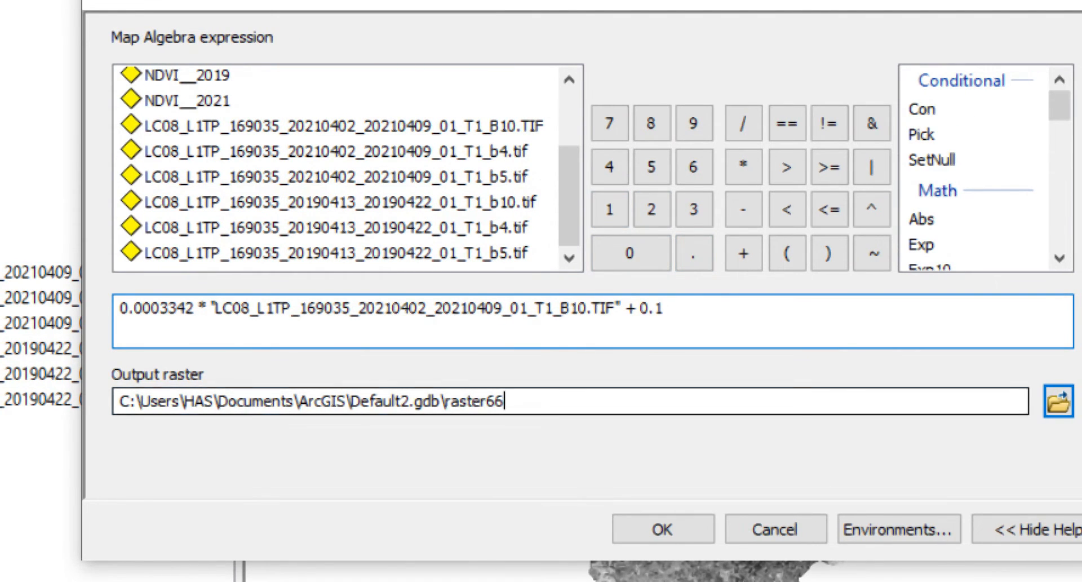
{"action": "key", "text": "BackSpace"}
{"action": "key", "text": "BackSpace"}
{"action": "key", "text": "BackSpace"}
{"action": "key", "text": "BackSpace"}
{"action": "key", "text": "BackSpace"}
{"action": "key", "text": "BackSpace"}
{"action": "key", "text": "BackSpace"}
{"action": "key", "text": "BackSpace"}
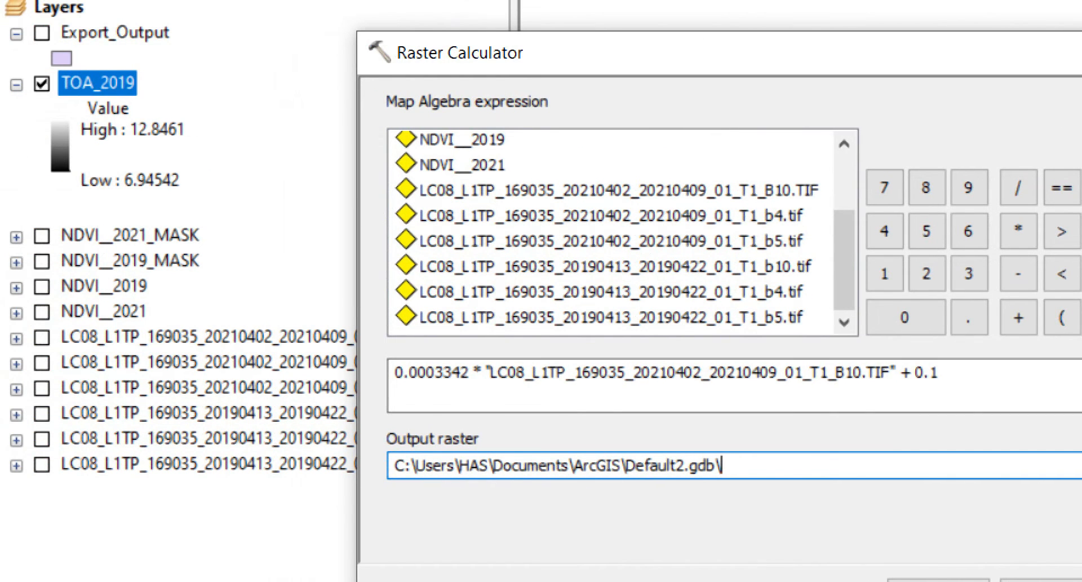
{"action": "type", "text": "TOA"}
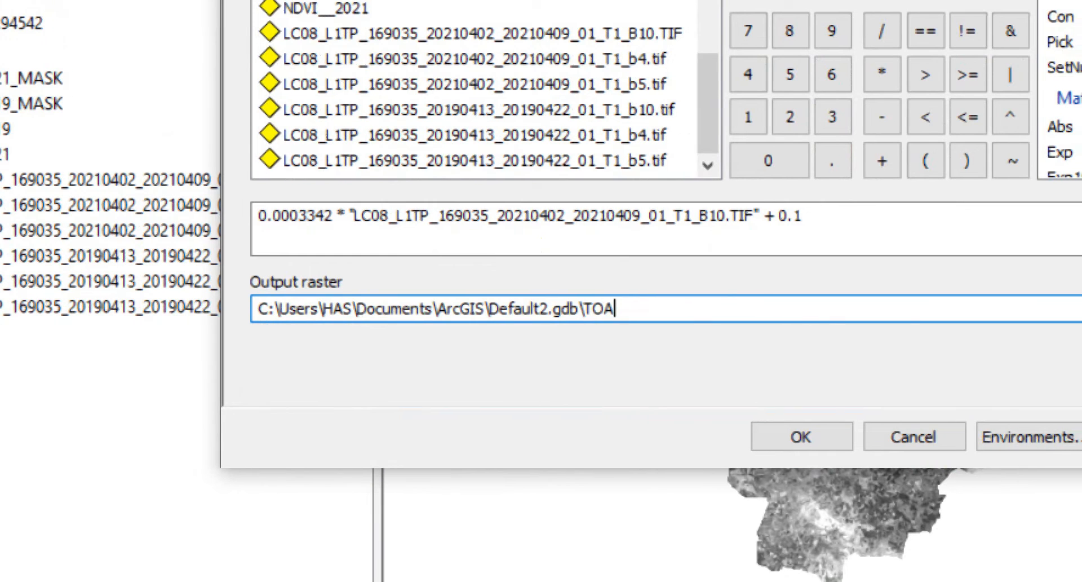
{"action": "type", "text": "_2021"}
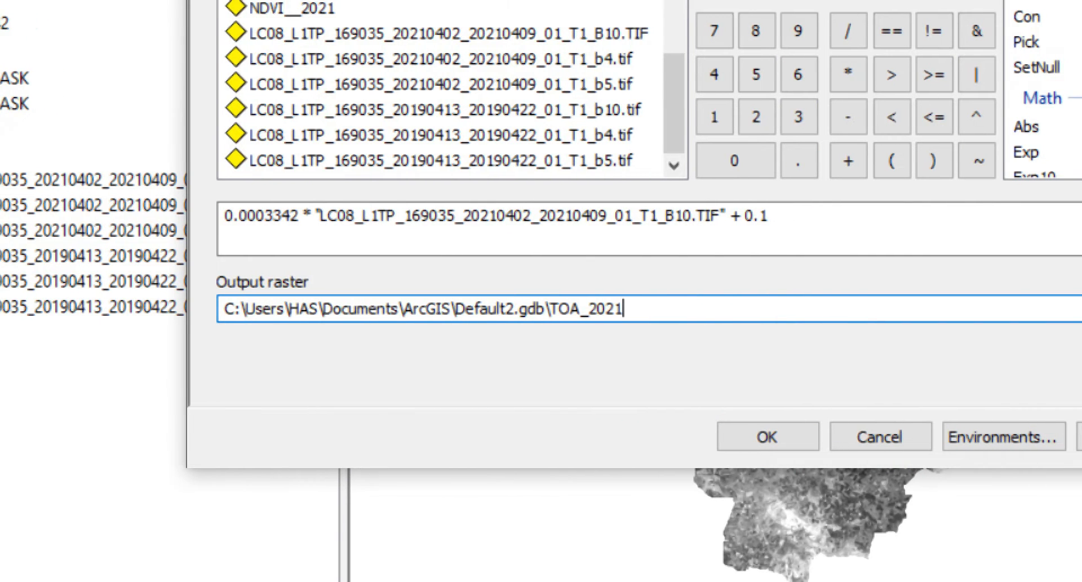
{"action": "left_click", "coordinate": [768, 436]}
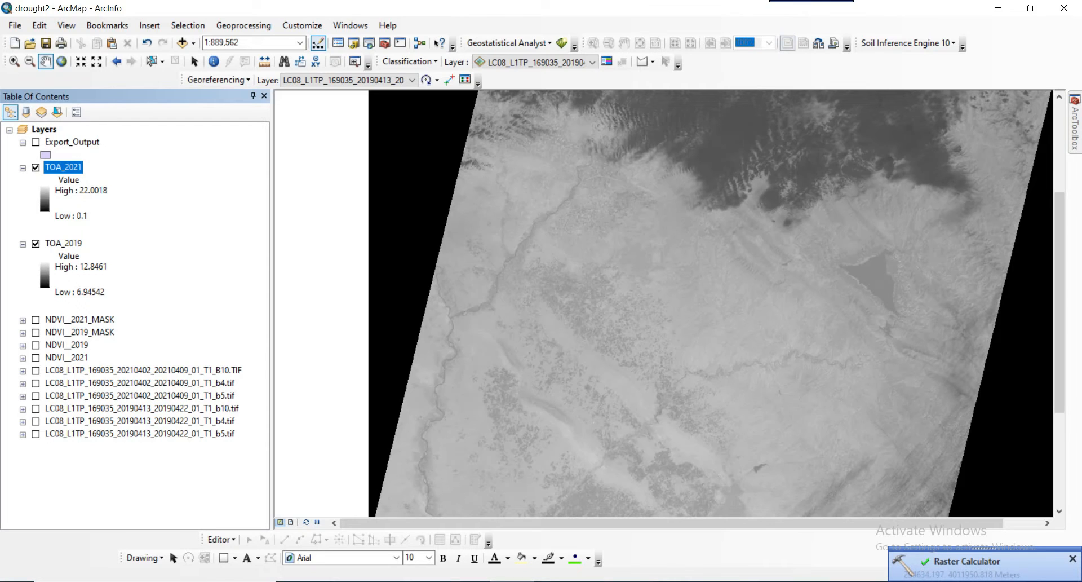
Step: Remove the TOA_2021 layer from the map
{"action": "right_click", "coordinate": [77, 167]}
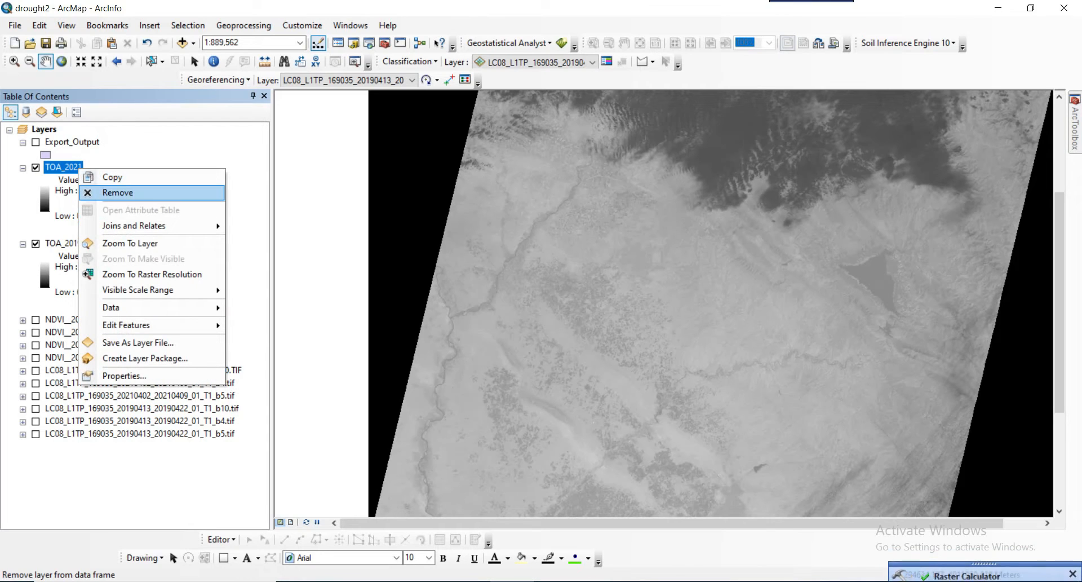
{"action": "left_click", "coordinate": [118, 192]}
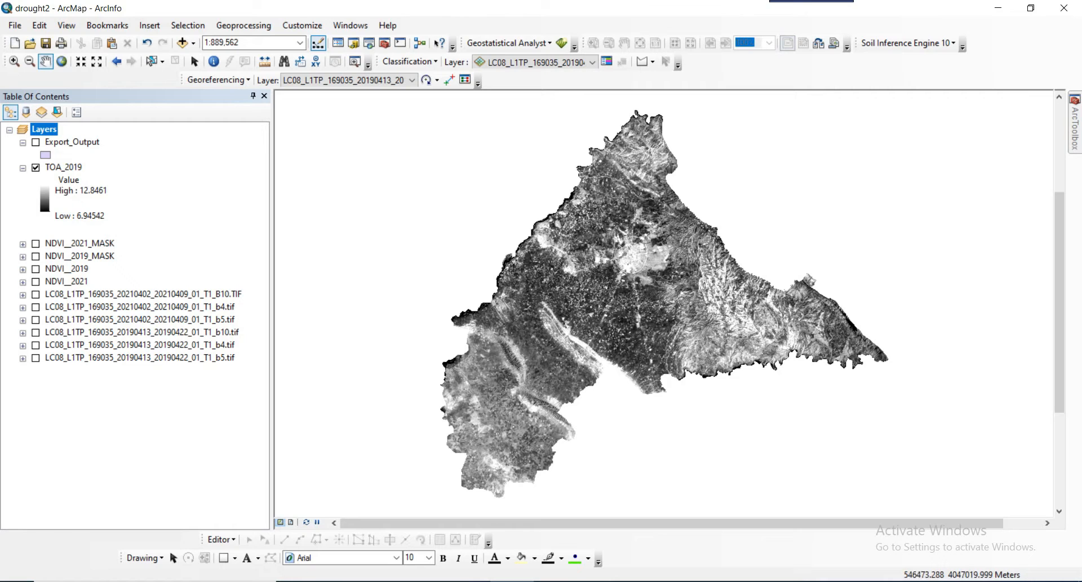
Step: Build the Raster Calculator expression 0.0003342 * "LC08_L1TP_169035_20210402_20210409_01_T1_B10.TIF" + 0.1
{"action": "mouse_move", "coordinate": [1075, 128]}
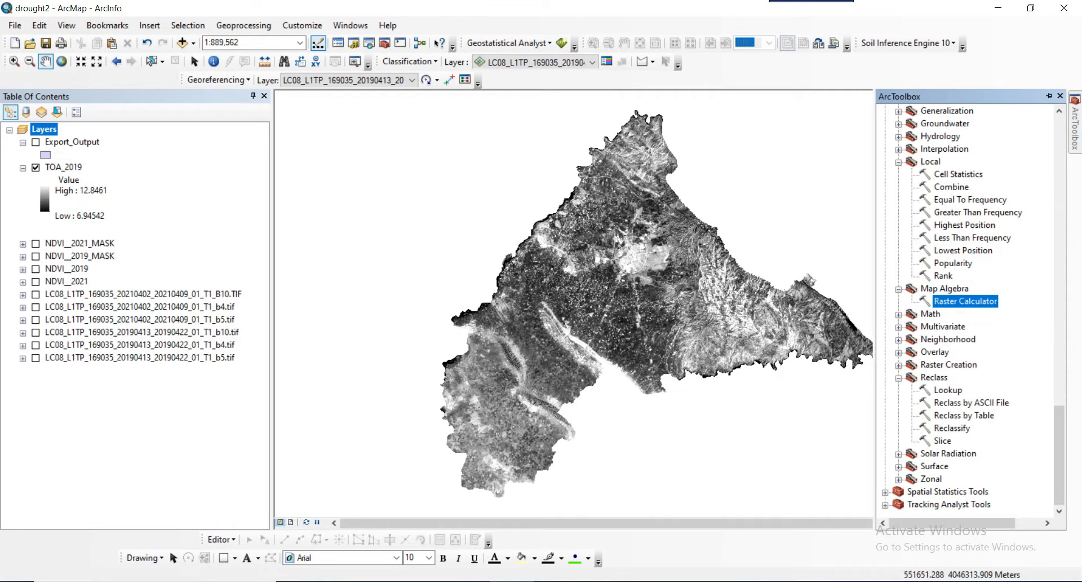
{"action": "double_click", "coordinate": [965, 301]}
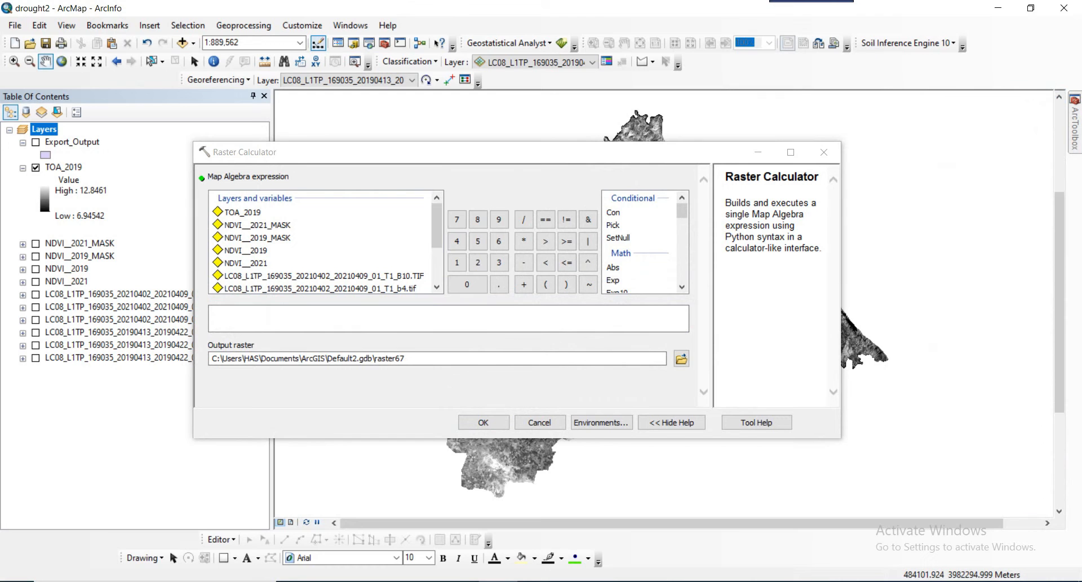
{"action": "scroll", "coordinate": [322, 242], "scroll_direction": "down", "scroll_amount": 2}
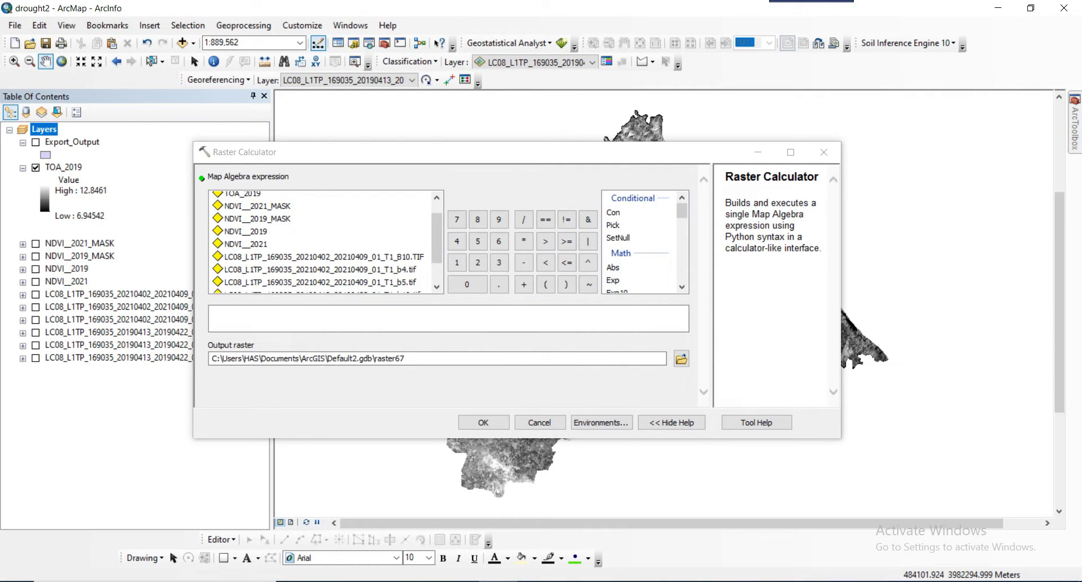
{"action": "left_click", "coordinate": [395, 319]}
{"action": "type", "text": "0.0003342"}
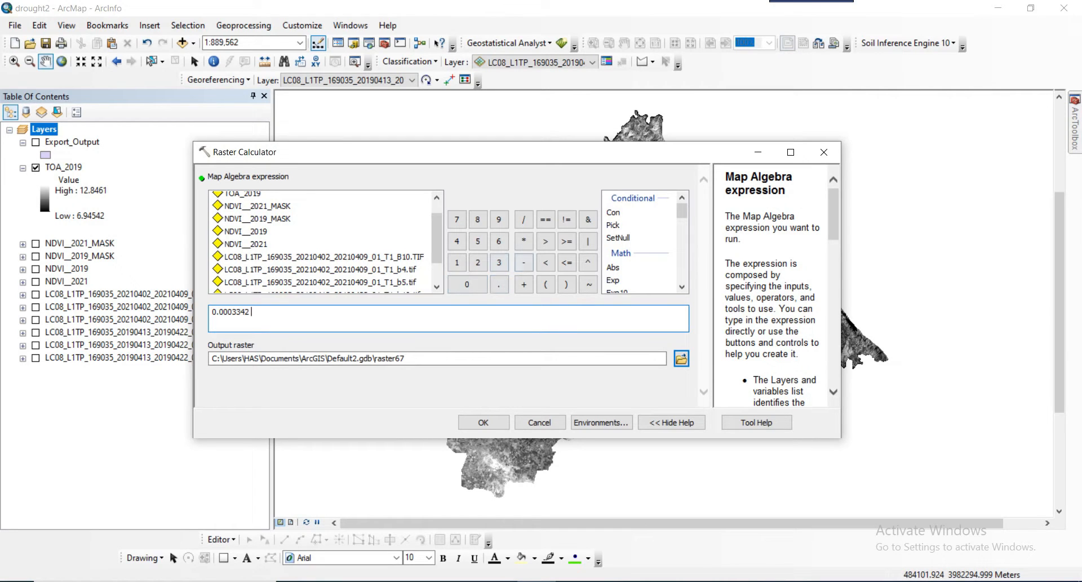
{"action": "left_click", "coordinate": [524, 241]}
{"action": "double_click", "coordinate": [324, 256]}
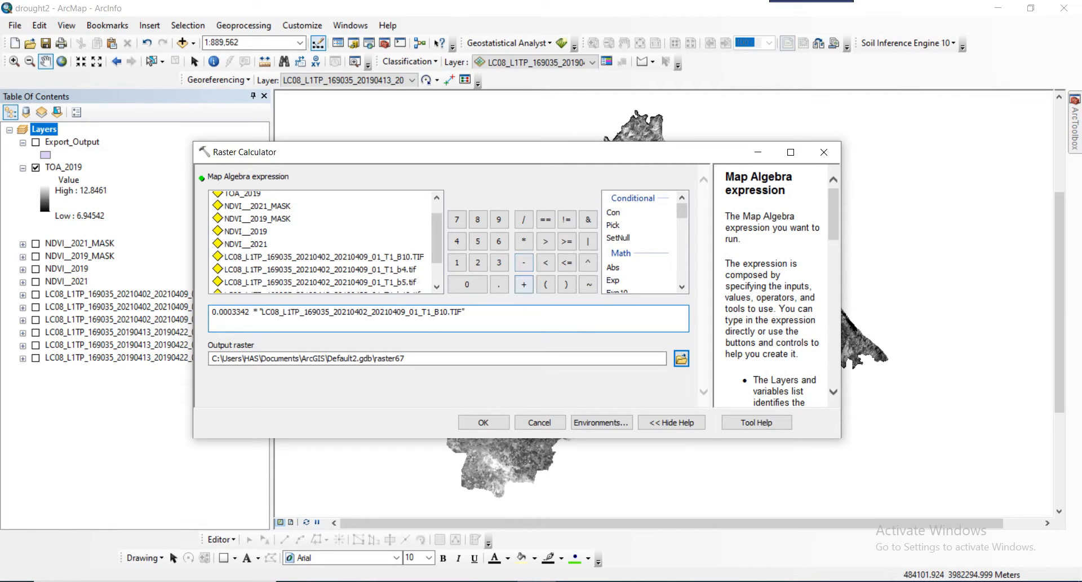
{"action": "left_click", "coordinate": [523, 284]}
{"action": "left_click", "coordinate": [466, 284]}
{"action": "left_click", "coordinate": [498, 284]}
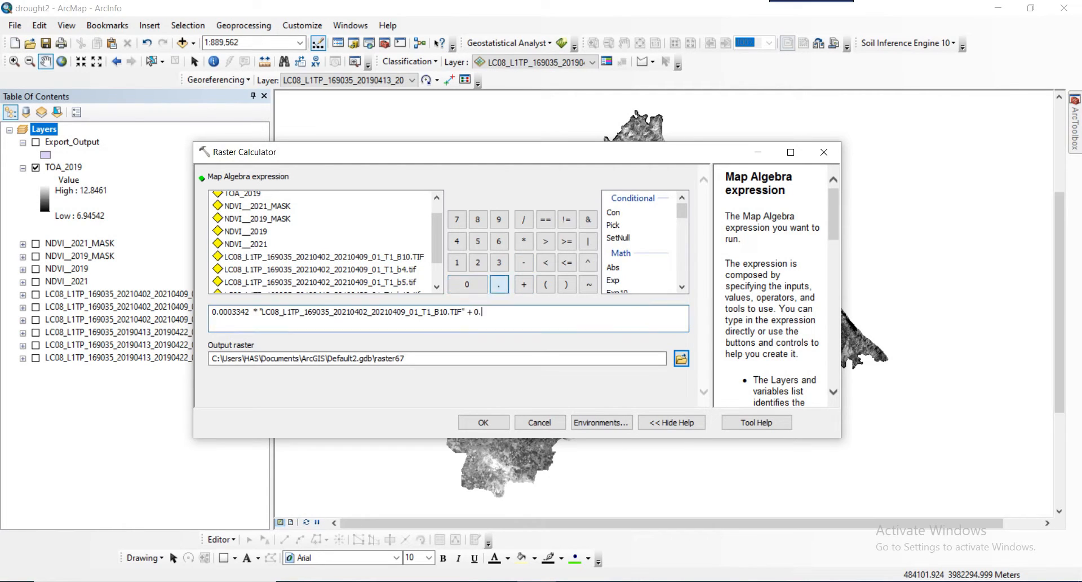
{"action": "left_click", "coordinate": [457, 262]}
Step: Name the output raster TOA__2021 in the Default2.gdb geodatabase
{"action": "left_click", "coordinate": [408, 359]}
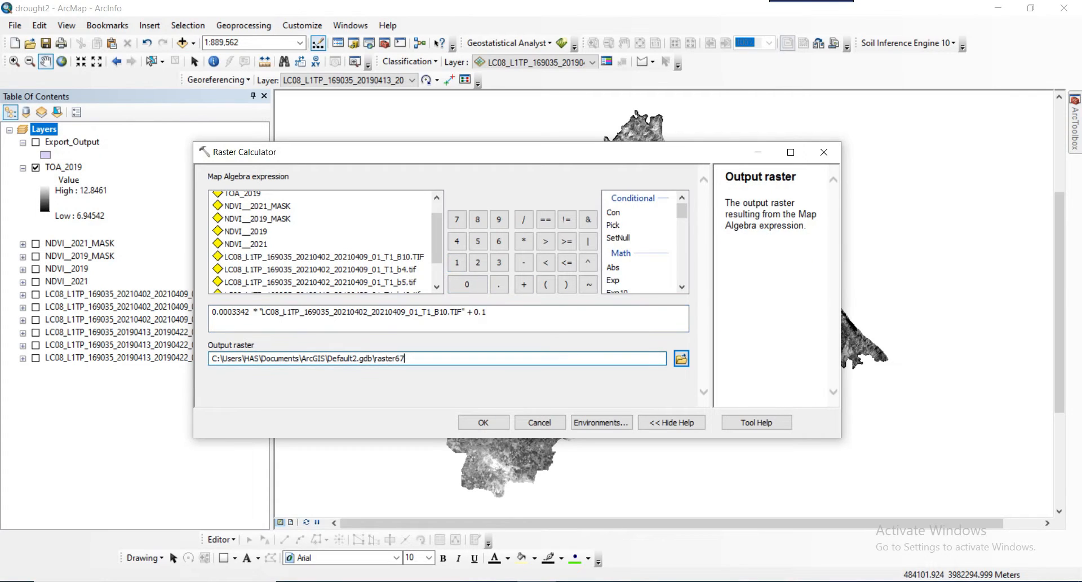
{"action": "key", "text": "BackSpace"}
{"action": "key", "text": "BackSpace"}
{"action": "key", "text": "BackSpace"}
{"action": "key", "text": "BackSpace"}
{"action": "key", "text": "BackSpace"}
{"action": "key", "text": "BackSpace"}
{"action": "key", "text": "BackSpace"}
{"action": "key", "text": "BackSpace"}
{"action": "type", "text": "TOA__2021"}
Step: Set the processing extent for the 2021 calculation to Same as layer Export_Output in the environment settings
{"action": "left_click", "coordinate": [601, 422]}
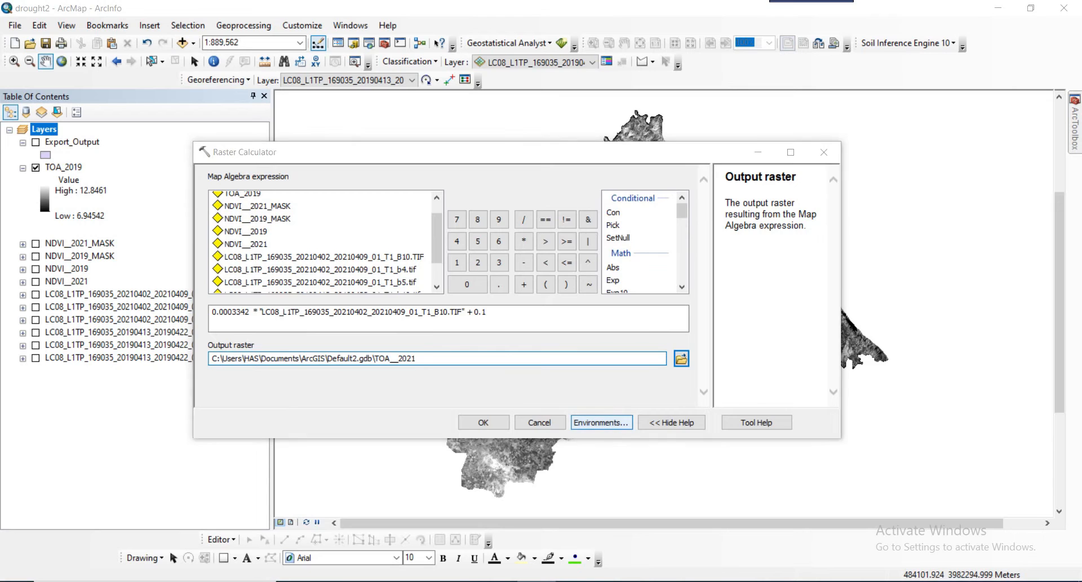
{"action": "left_click", "coordinate": [249, 212]}
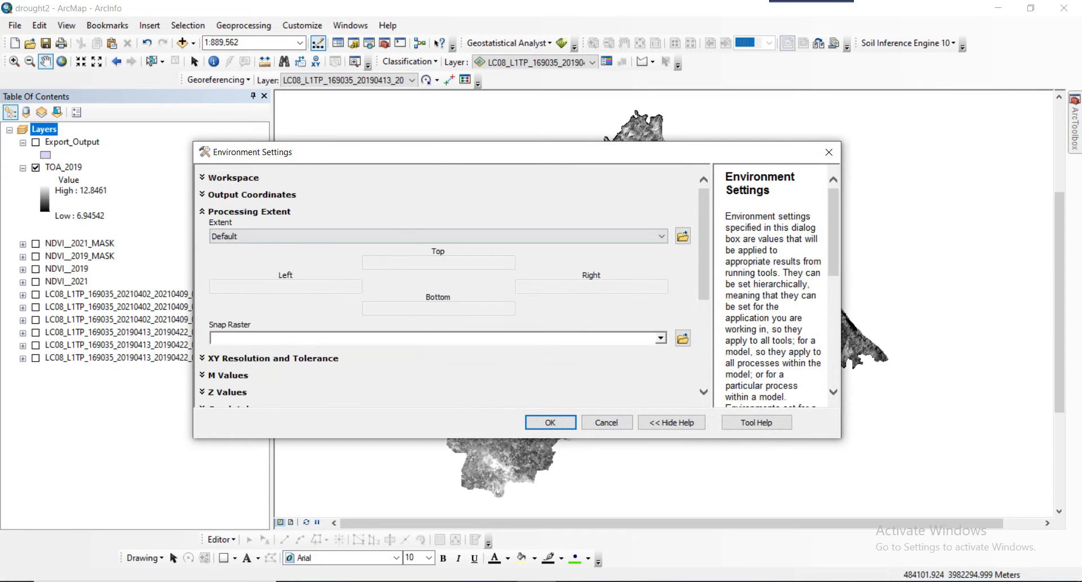
{"action": "left_click", "coordinate": [338, 236]}
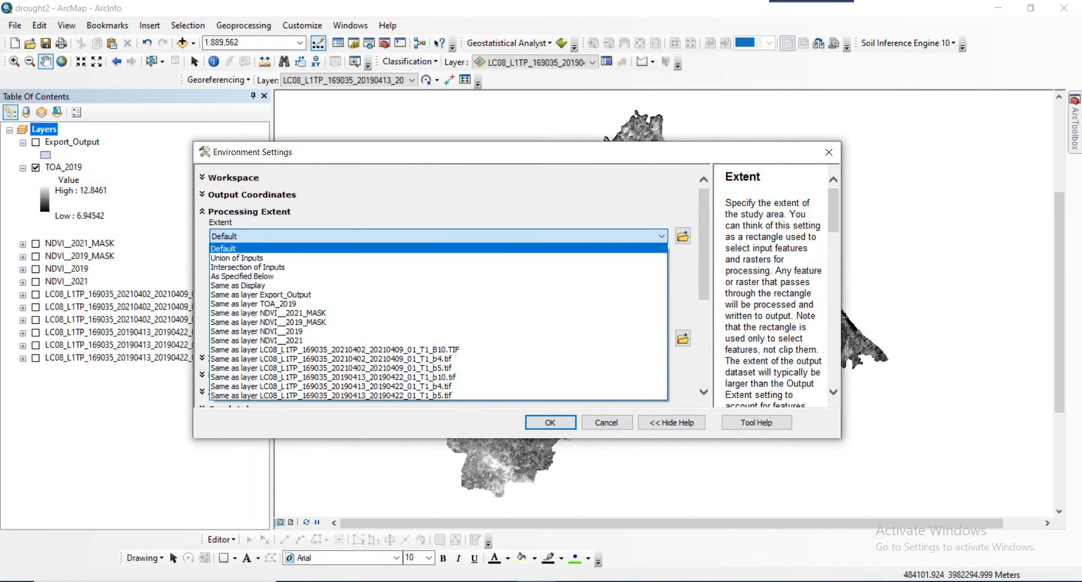
{"action": "left_click", "coordinate": [288, 295]}
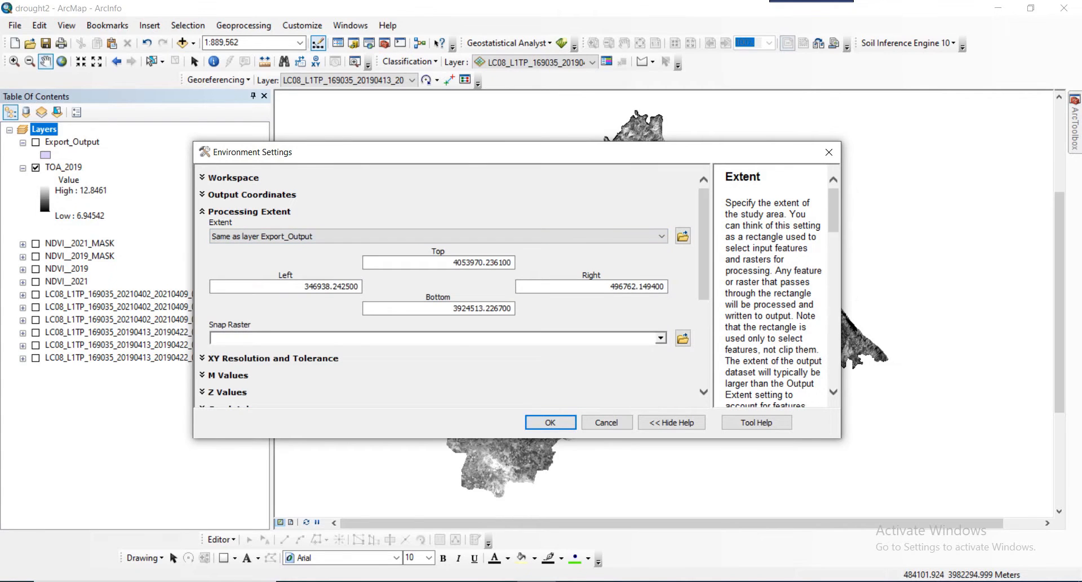
{"action": "scroll", "coordinate": [451, 282], "scroll_direction": "down", "scroll_amount": 5}
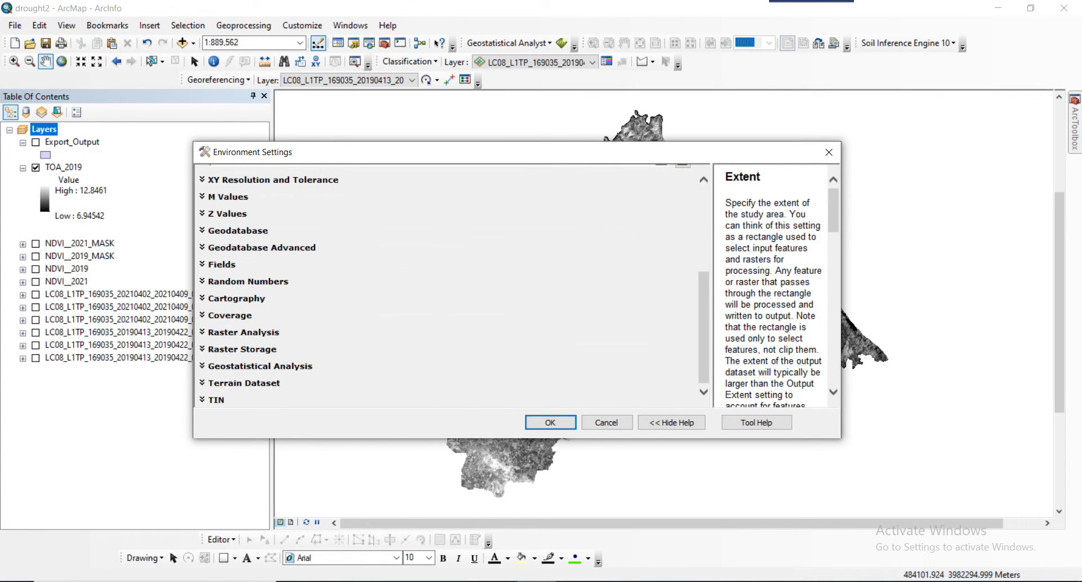
Step: Set the raster analysis mask to Export_Output in the environment settings and run the TOA__2021 calculation
{"action": "left_click", "coordinate": [242, 349]}
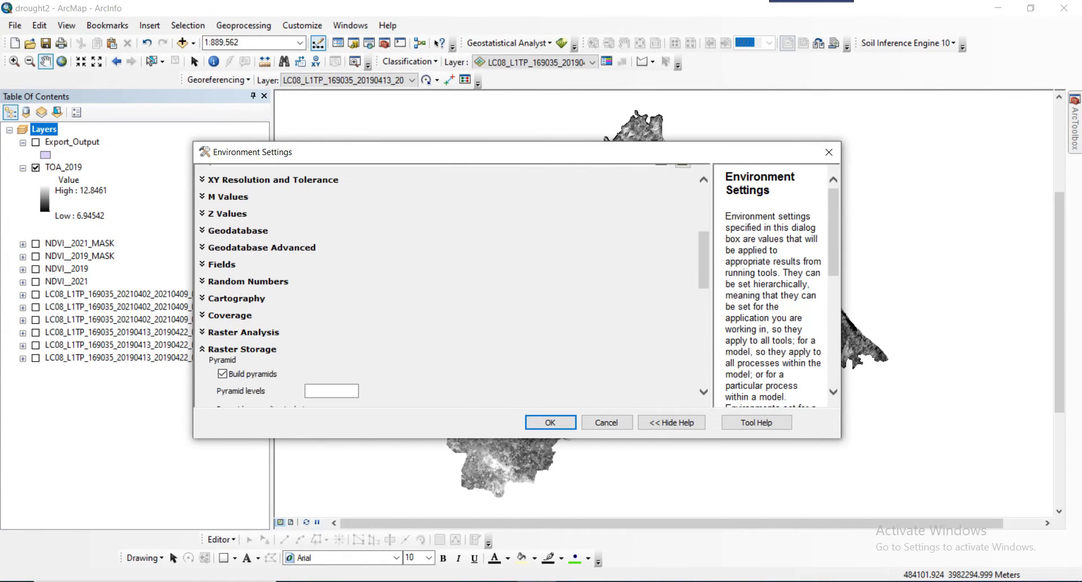
{"action": "left_click", "coordinate": [242, 349]}
{"action": "left_click", "coordinate": [243, 332]}
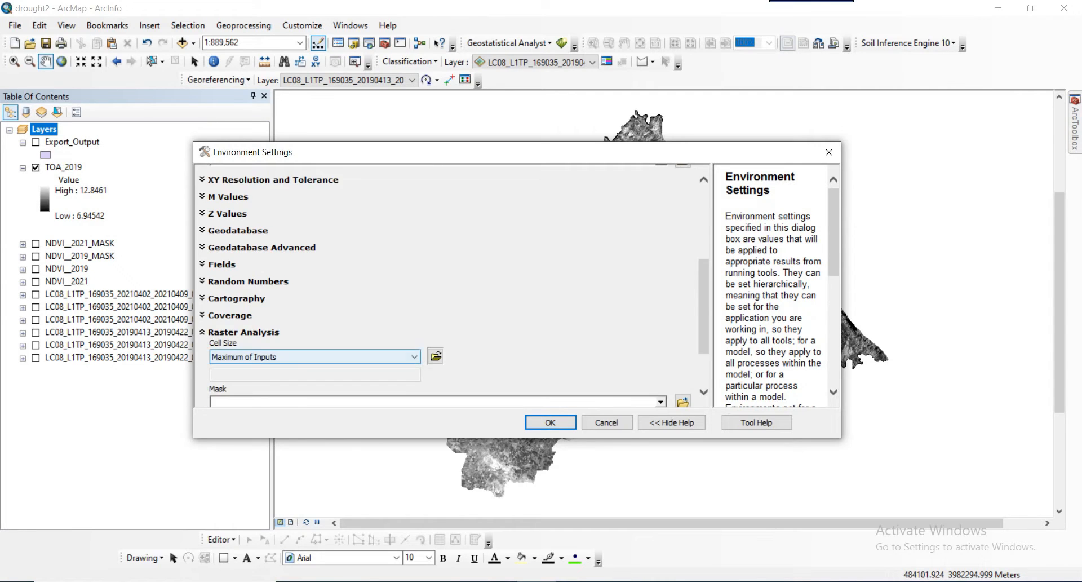
{"action": "left_click", "coordinate": [316, 401]}
{"action": "left_click", "coordinate": [661, 366]}
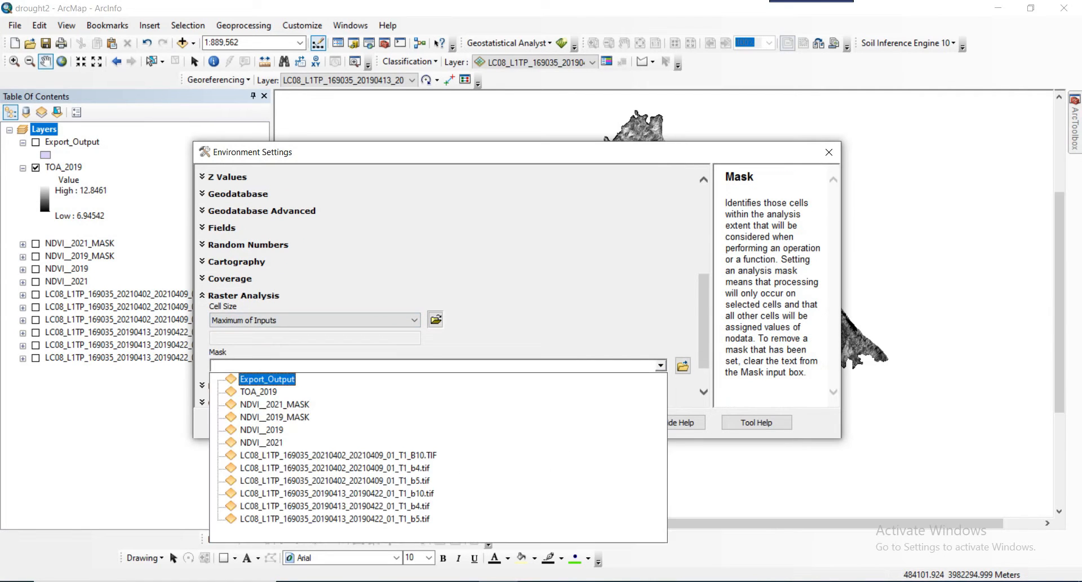
{"action": "left_click", "coordinate": [268, 379]}
{"action": "left_click", "coordinate": [551, 423]}
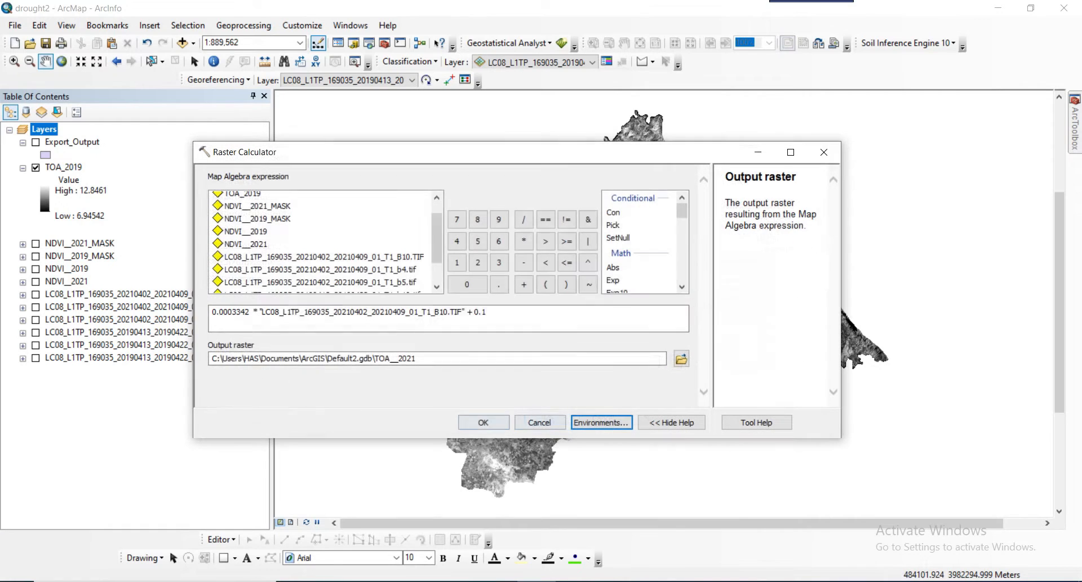
{"action": "left_click", "coordinate": [483, 422]}
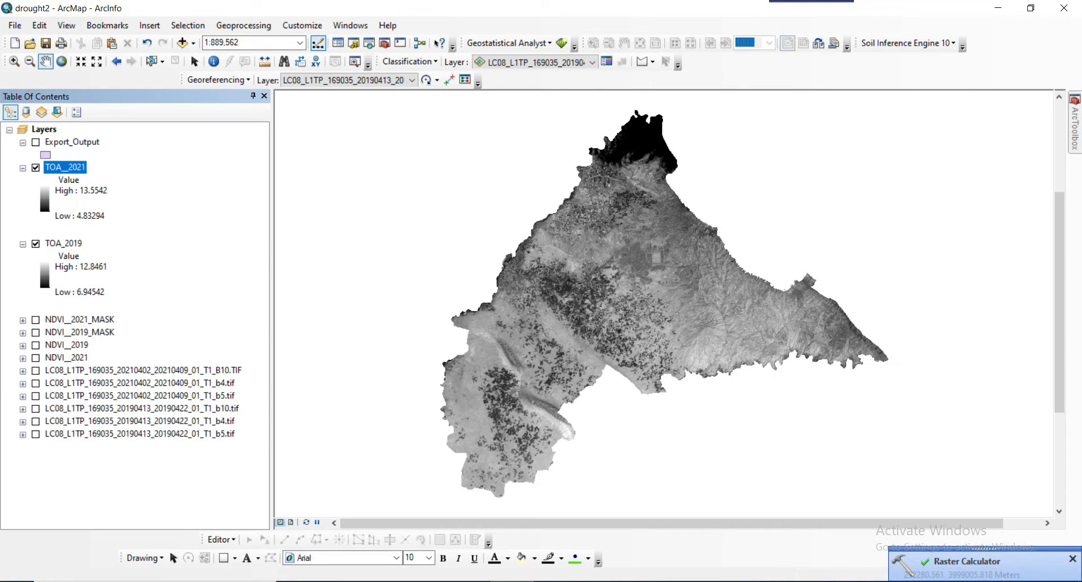
{"action": "left_click", "coordinate": [64, 244]}
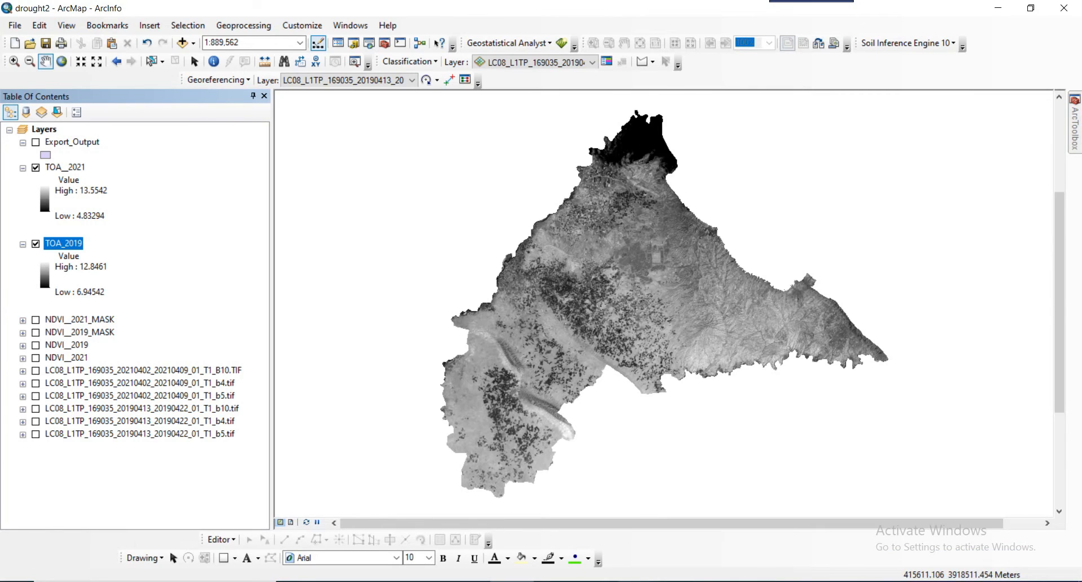
Step: Switch to the All Used Equations document in Word and read the heading of the TOA to Brightness Temperature conversion section
{"action": "left_click", "coordinate": [635, 581]}
{"action": "scroll", "coordinate": [541, 339], "scroll_direction": "down", "scroll_amount": 1}
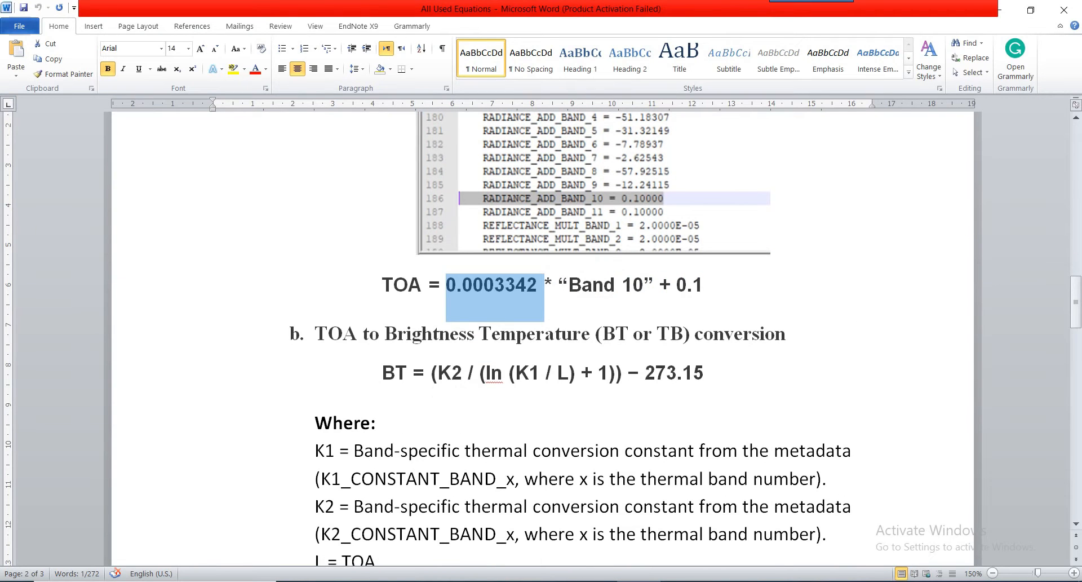
{"action": "mouse_move", "coordinate": [314, 334]}
{"action": "left_mouse_down"}
{"action": "mouse_move", "coordinate": [357, 334]}
{"action": "mouse_move", "coordinate": [314, 333]}
{"action": "left_mouse_up"}
{"action": "left_click", "coordinate": [383, 333]}
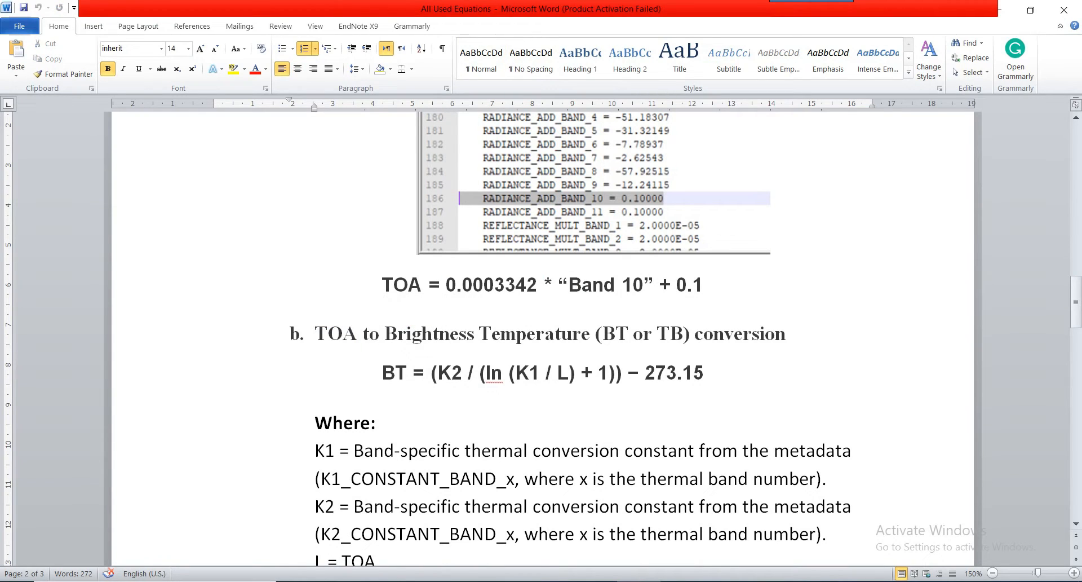
{"action": "left_click_drag", "start_coordinate": [384, 334], "coordinate": [595, 333]}
{"action": "left_click", "coordinate": [602, 334]}
{"action": "left_click", "coordinate": [657, 334]}
{"action": "double_click", "coordinate": [665, 334]}
{"action": "left_click", "coordinate": [665, 334]}
{"action": "left_click", "coordinate": [602, 334]}
{"action": "left_click", "coordinate": [671, 334]}
Step: Examine the K1 and K2 constants in the brightness temperature formula and their definitions below it
{"action": "left_click_drag", "start_coordinate": [438, 373], "coordinate": [467, 373]}
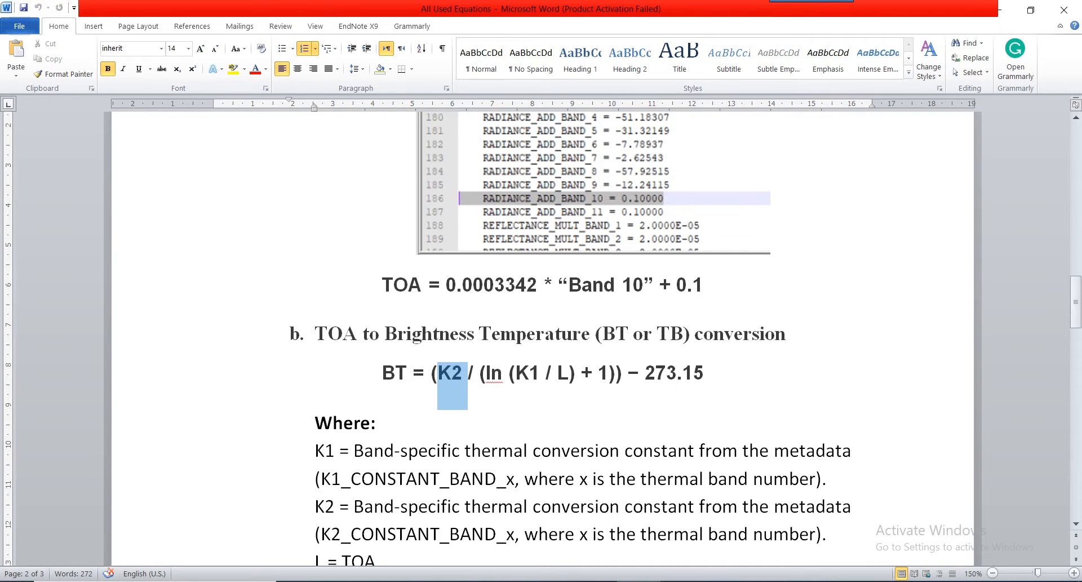
{"action": "scroll", "coordinate": [541, 338], "scroll_direction": "down", "scroll_amount": 3}
{"action": "left_click", "coordinate": [452, 272]}
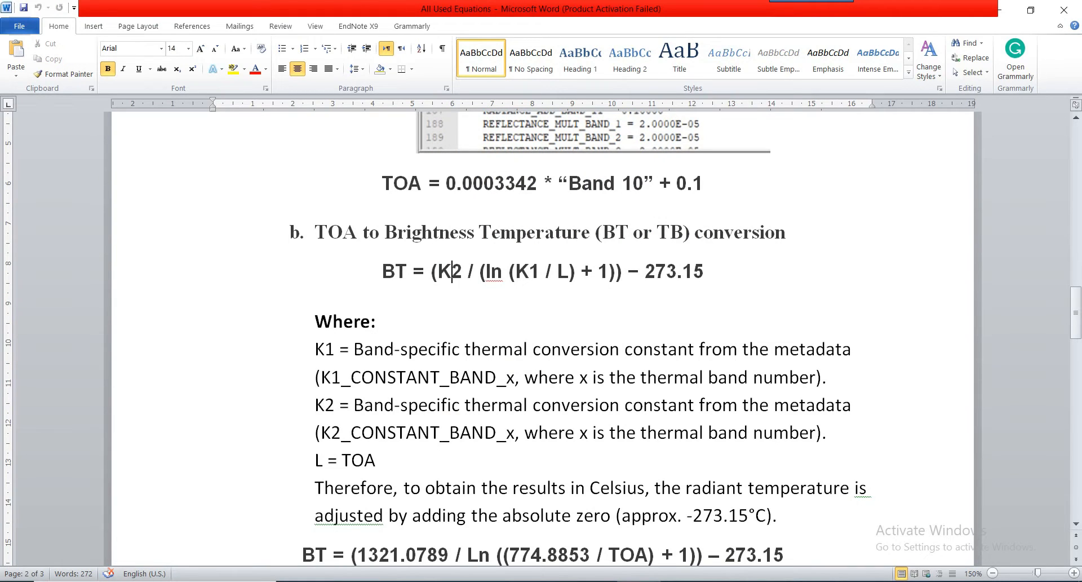
{"action": "left_click_drag", "start_coordinate": [516, 273], "coordinate": [540, 273]}
{"action": "left_click_drag", "start_coordinate": [463, 273], "coordinate": [438, 273]}
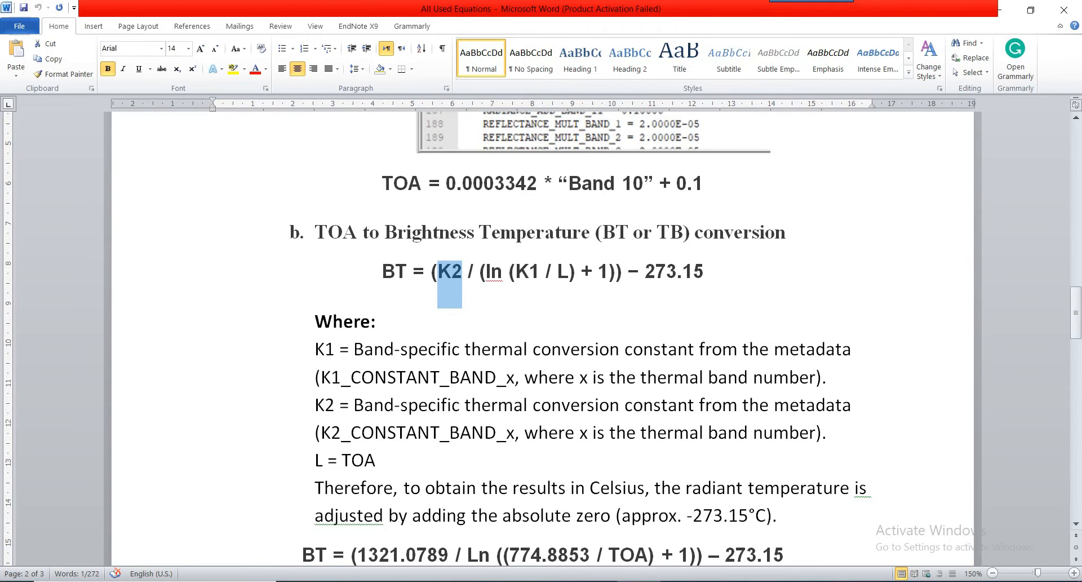
Step: Review the multiplicative and additive rescaling factor definitions and band 10 metadata in the TOA spectral radiance section
{"action": "scroll", "coordinate": [543, 338], "scroll_direction": "up", "scroll_amount": 6}
{"action": "scroll", "coordinate": [543, 339], "scroll_direction": "up", "scroll_amount": 5}
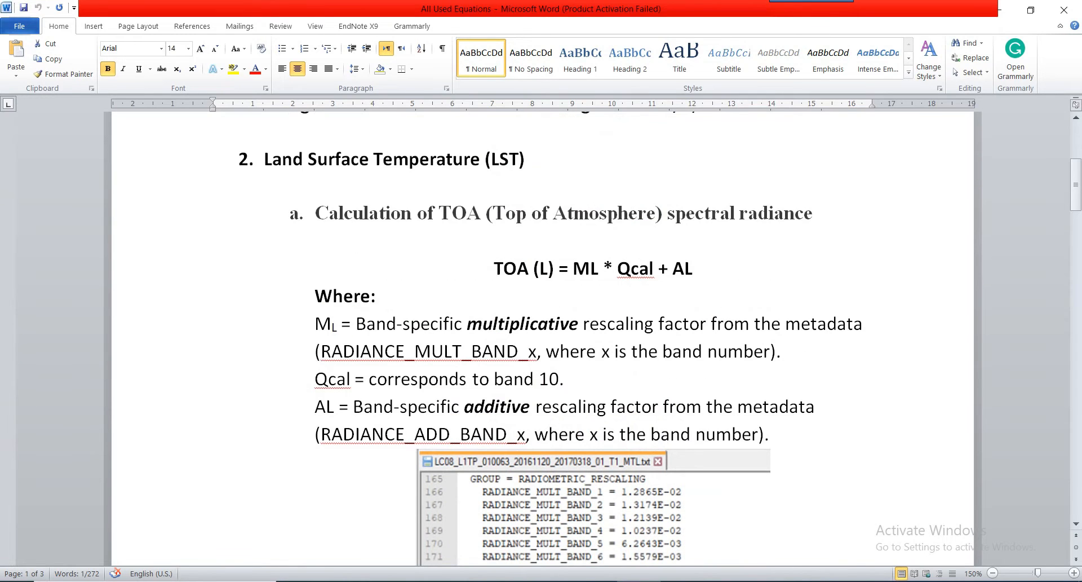
{"action": "double_click", "coordinate": [485, 323]}
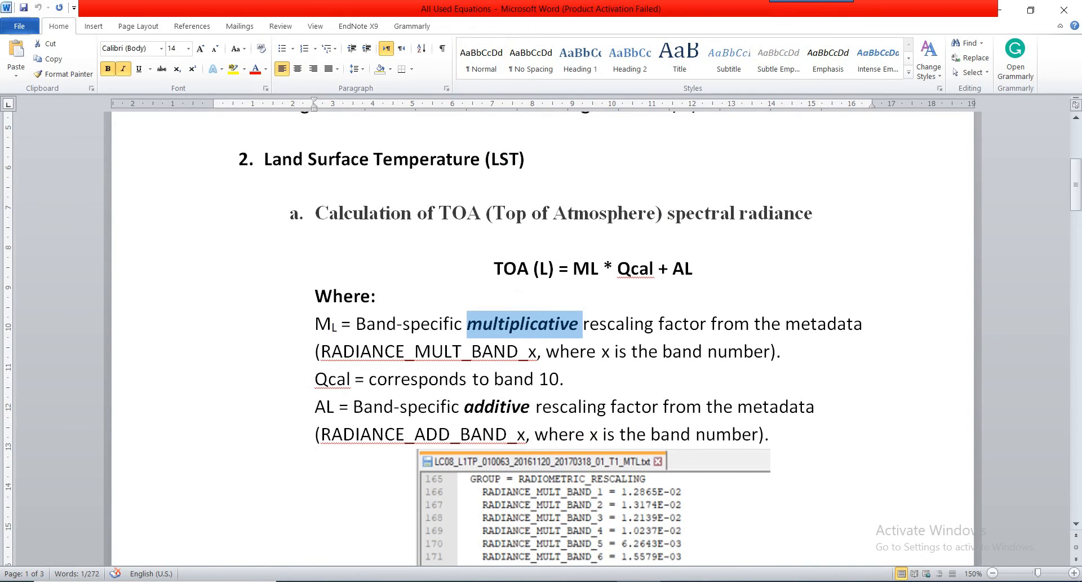
{"action": "double_click", "coordinate": [496, 406]}
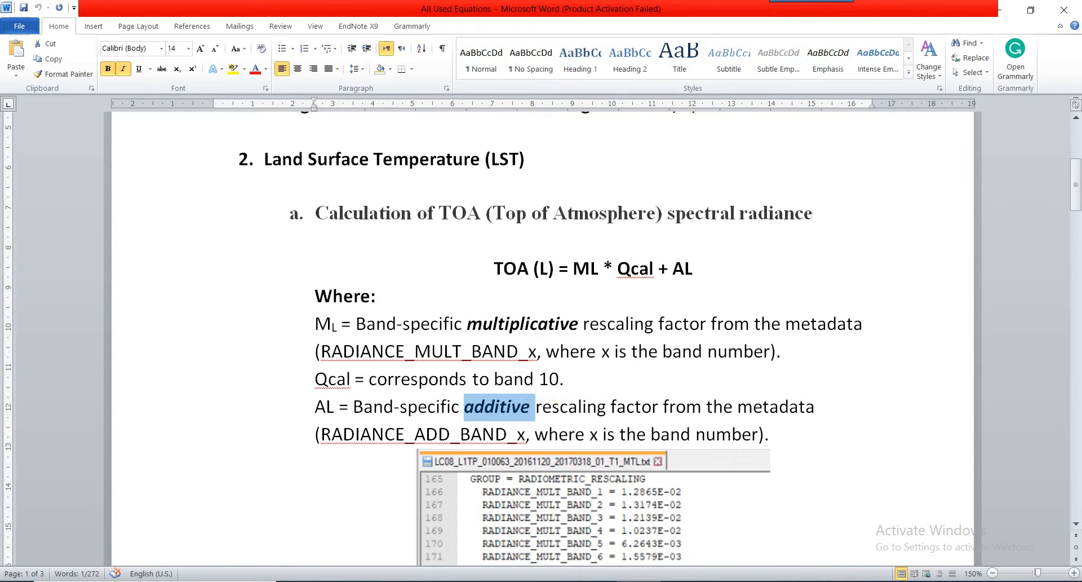
{"action": "scroll", "coordinate": [543, 339], "scroll_direction": "down", "scroll_amount": 3}
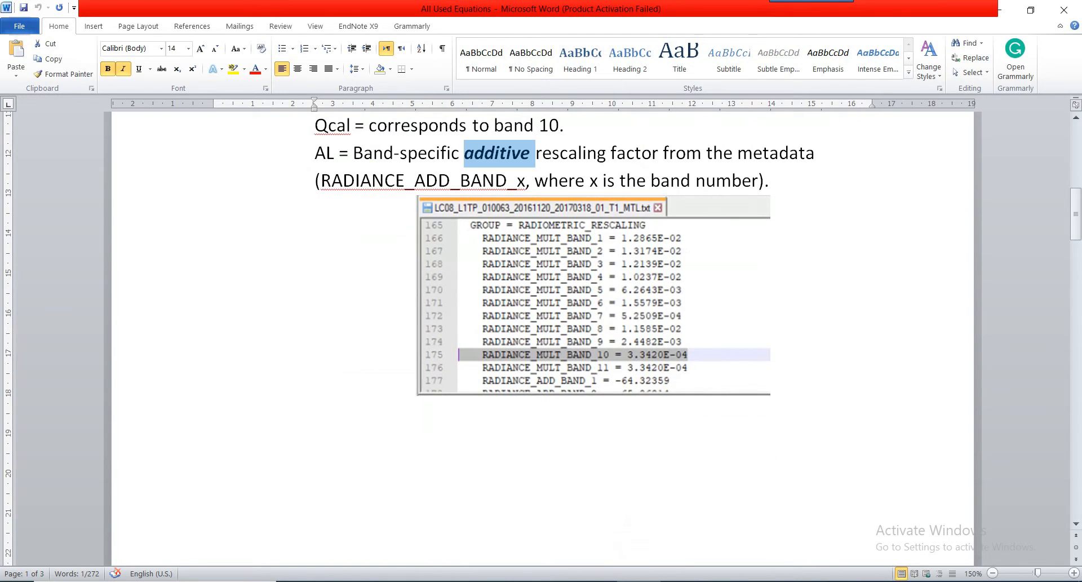
{"action": "scroll", "coordinate": [543, 338], "scroll_direction": "down", "scroll_amount": 10}
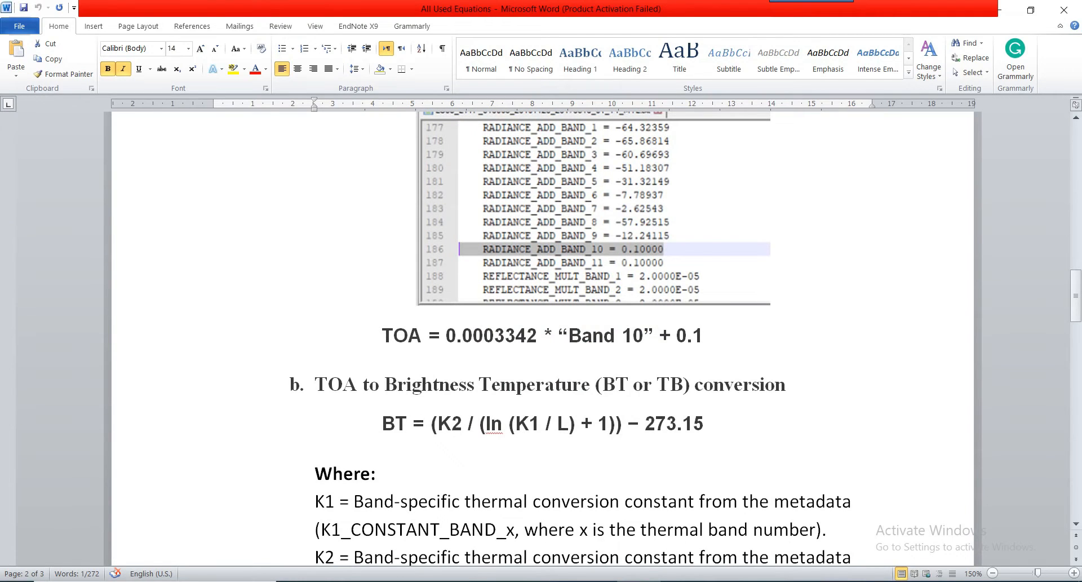
Step: Examine the L term, its definition as TOA, and the Celsius adjustment in the brightness temperature formula
{"action": "scroll", "coordinate": [543, 338], "scroll_direction": "down", "scroll_amount": 2}
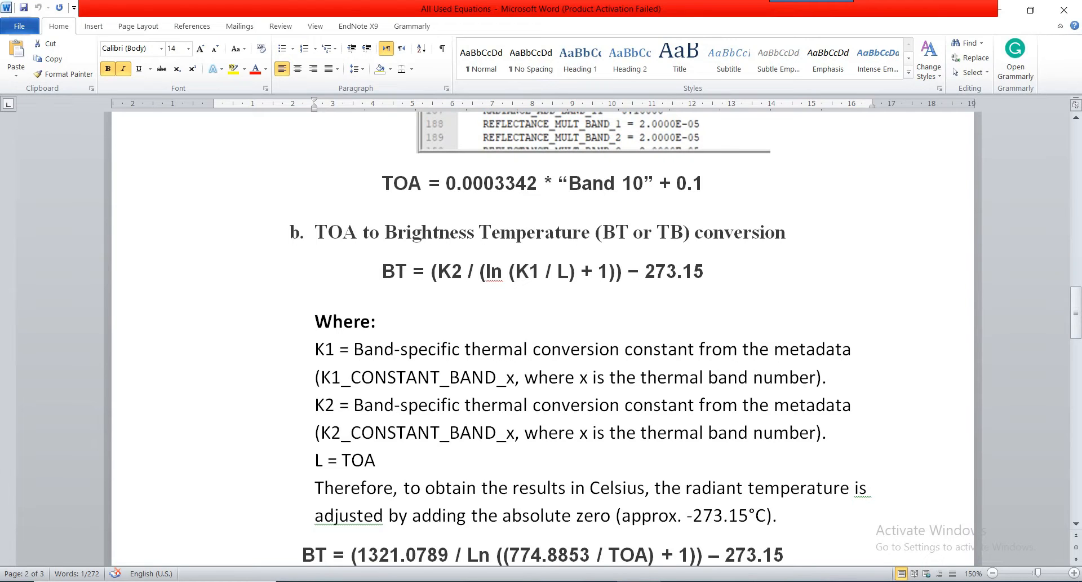
{"action": "left_click_drag", "start_coordinate": [557, 273], "coordinate": [569, 273]}
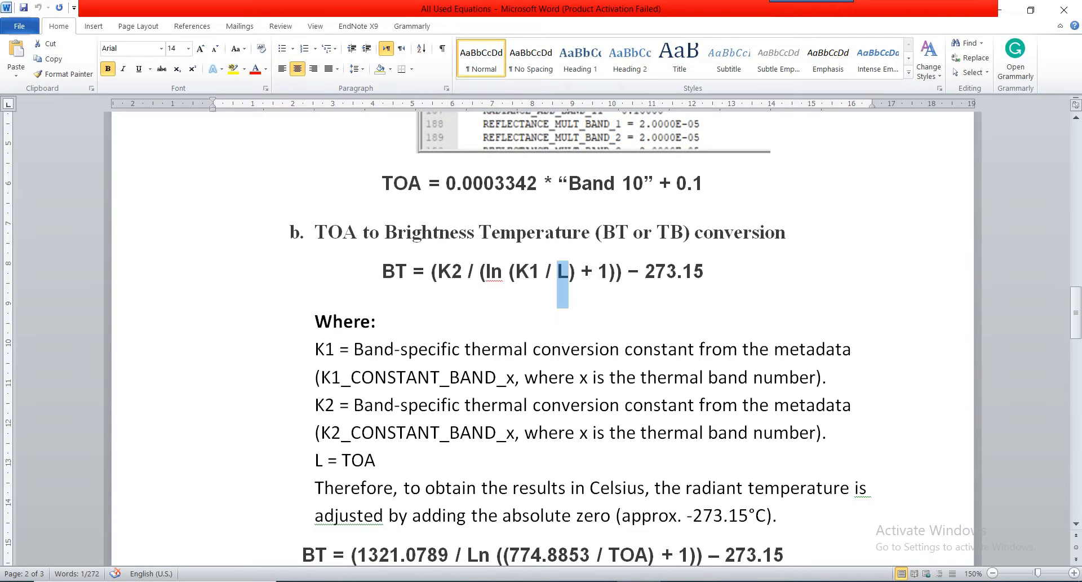
{"action": "left_click_drag", "start_coordinate": [376, 461], "coordinate": [338, 460]}
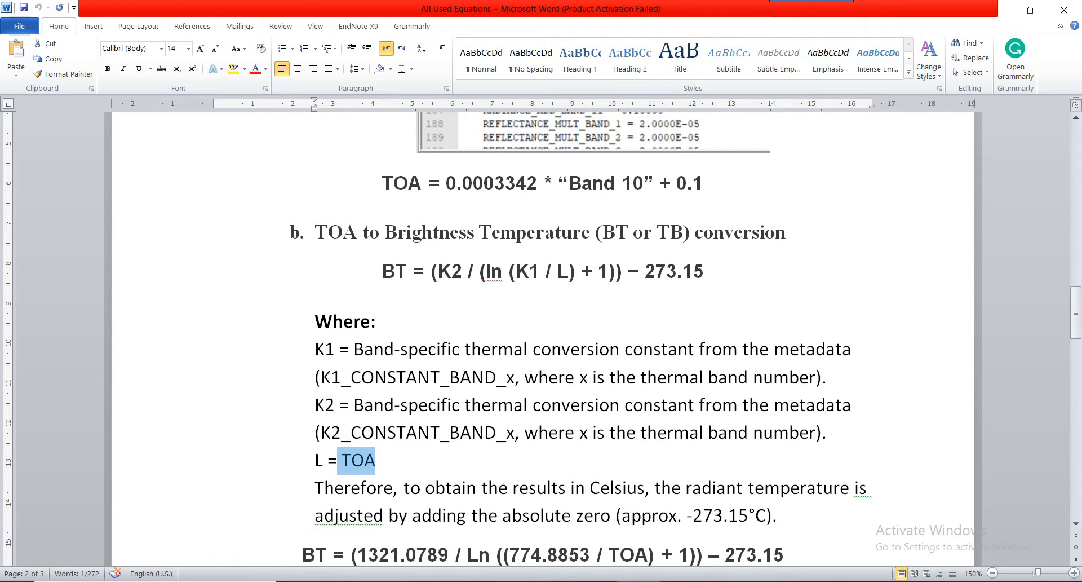
{"action": "left_click_drag", "start_coordinate": [610, 272], "coordinate": [683, 272]}
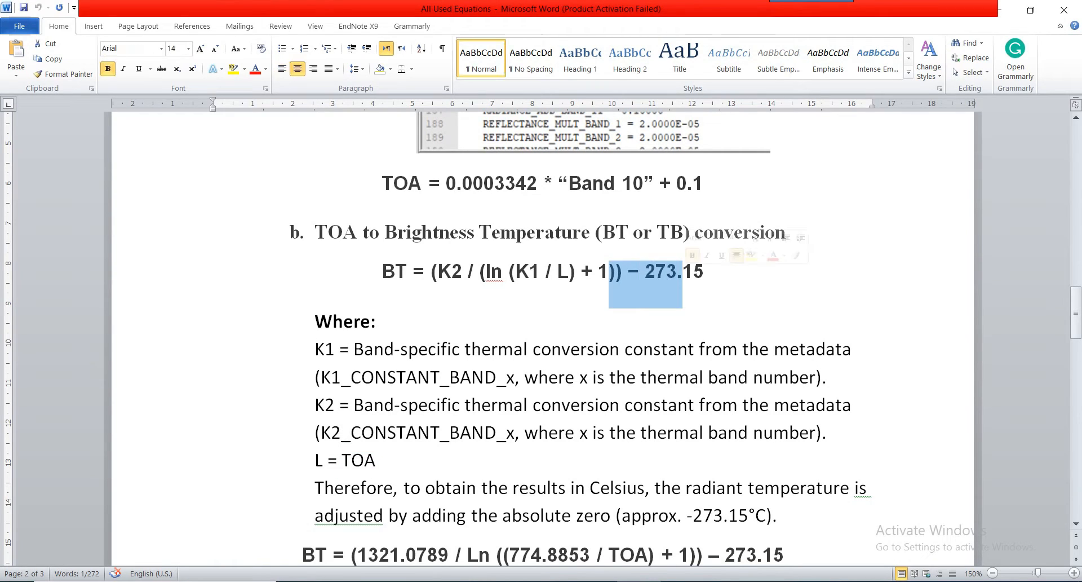
{"action": "left_click", "coordinate": [683, 271]}
{"action": "left_click", "coordinate": [704, 272]}
{"action": "key", "text": "ctrl+shift+Left"}
{"action": "key", "text": "ctrl+shift+Left"}
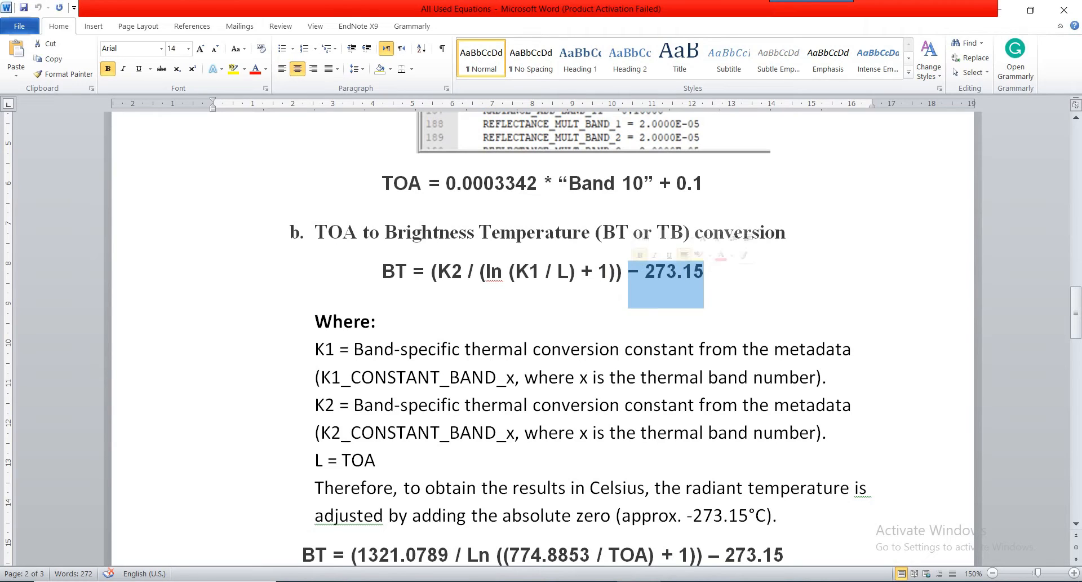
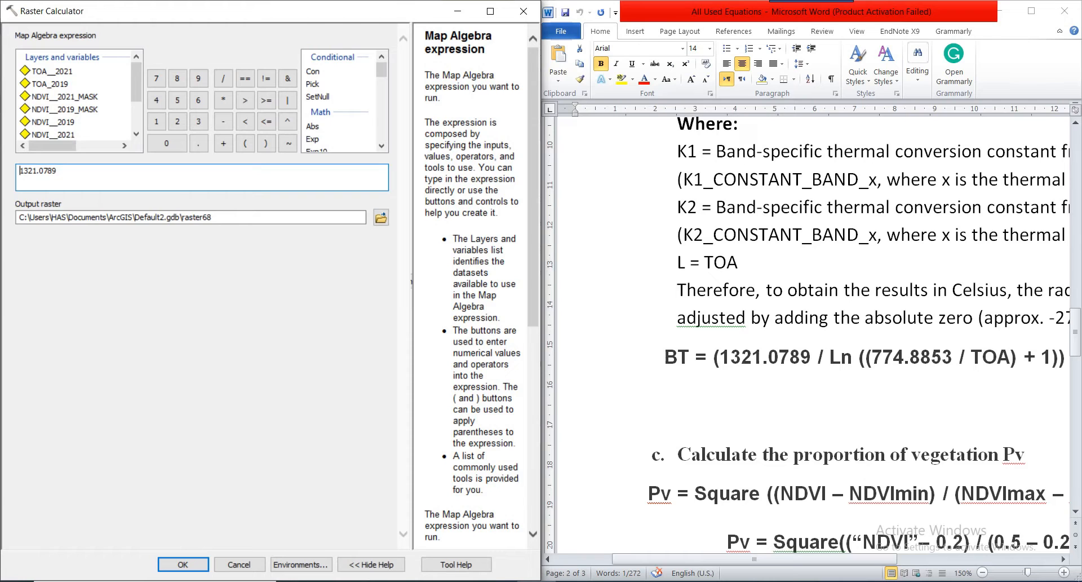
Step: Put an opening parenthesis before 1321.0789 in the Raster Calculator expression and divide it by an Ln function with a nested parenthesis
{"action": "left_click", "coordinate": [245, 143]}
{"action": "left_click", "coordinate": [224, 79]}
{"action": "scroll", "coordinate": [338, 112], "scroll_direction": "down", "scroll_amount": 4}
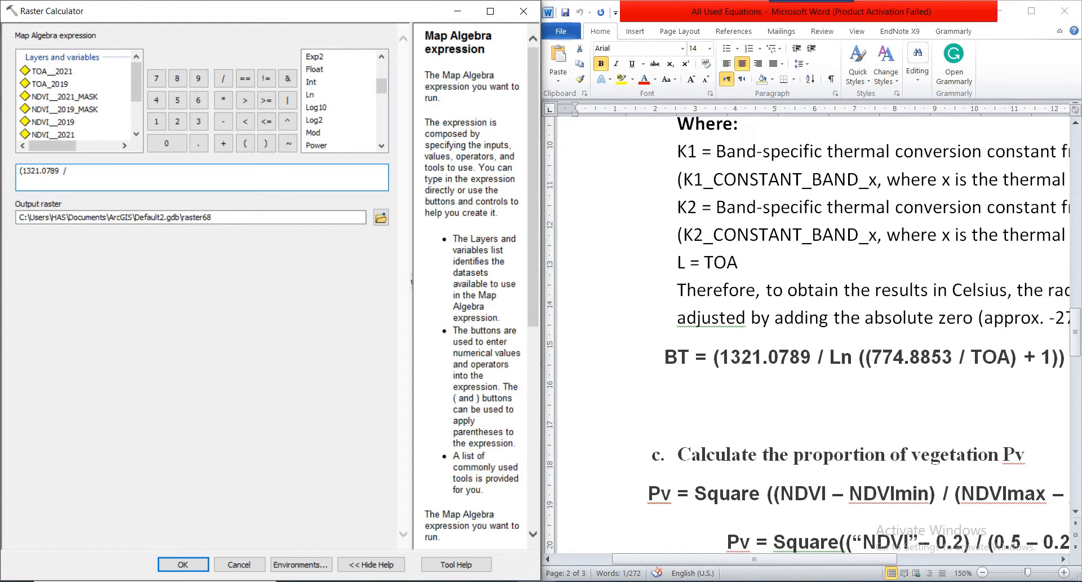
{"action": "double_click", "coordinate": [311, 94]}
{"action": "left_click", "coordinate": [246, 143]}
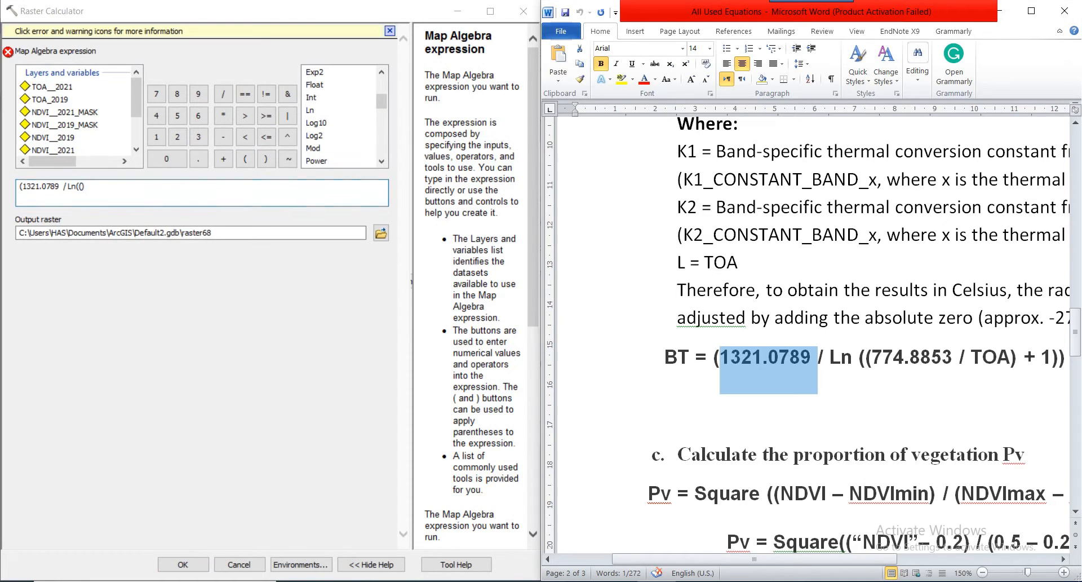
Step: Copy the constant 774.8853 from the Word formula into the Ln function and divide it by the TOA_2019 layer
{"action": "left_click_drag", "start_coordinate": [873, 357], "coordinate": [956, 357]}
{"action": "key", "text": "ctrl+c"}
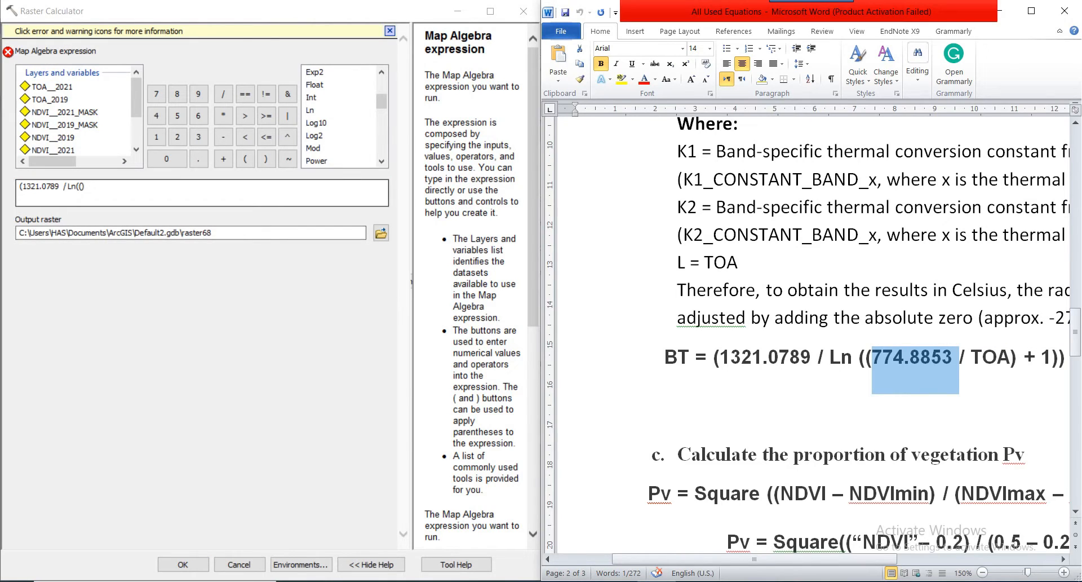
{"action": "left_click", "coordinate": [81, 187]}
{"action": "key", "text": "ctrl+v"}
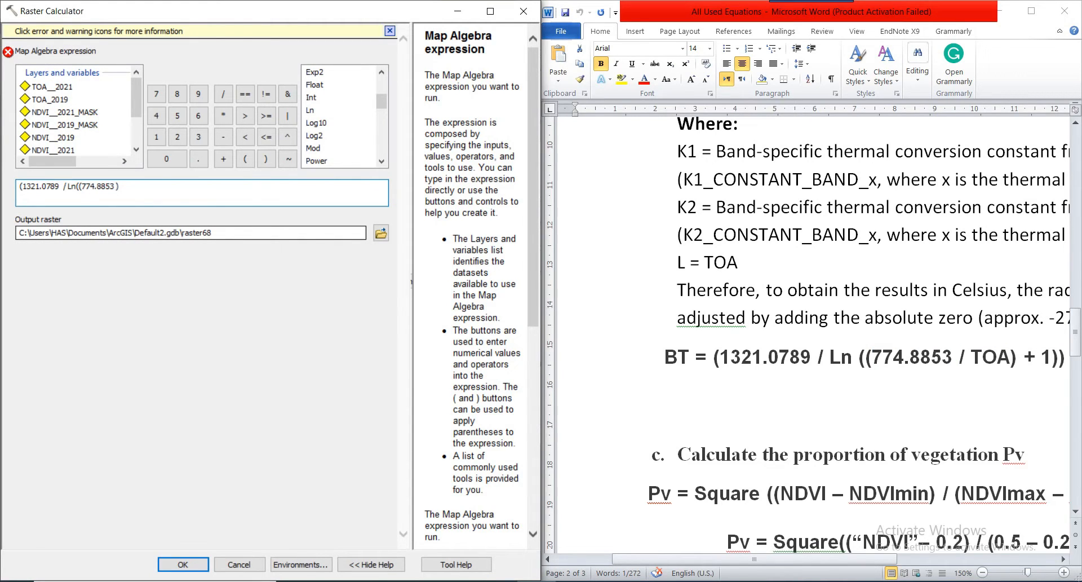
{"action": "left_click", "coordinate": [223, 94]}
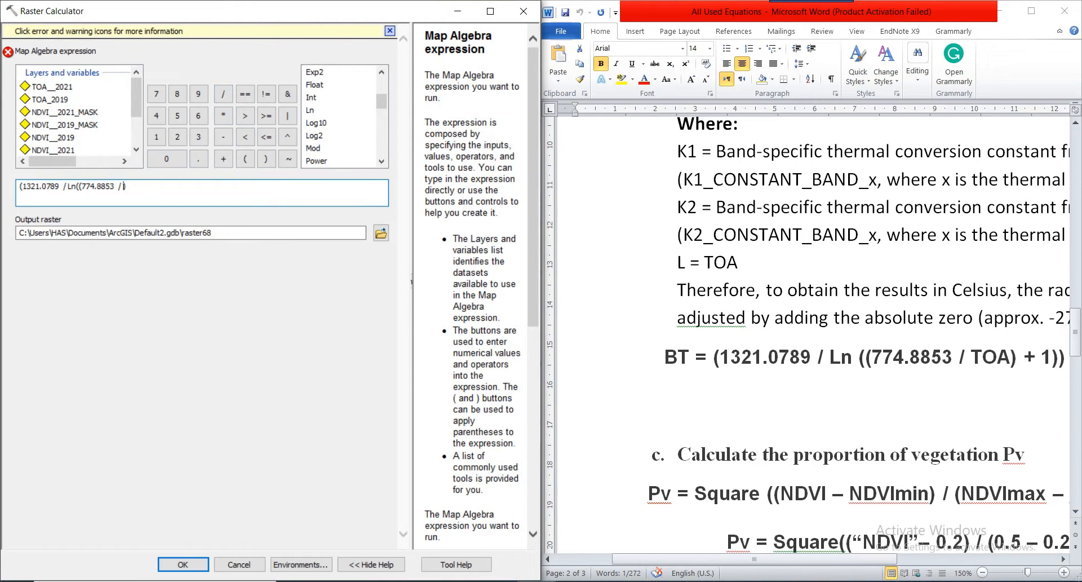
{"action": "double_click", "coordinate": [50, 100]}
Step: Complete the expression with + 1, the closing parentheses and - 273.15, following the formula in the document
{"action": "left_click", "coordinate": [223, 159]}
{"action": "left_click", "coordinate": [157, 136]}
{"action": "left_click", "coordinate": [266, 159]}
{"action": "left_click", "coordinate": [266, 159]}
{"action": "left_click", "coordinate": [223, 136]}
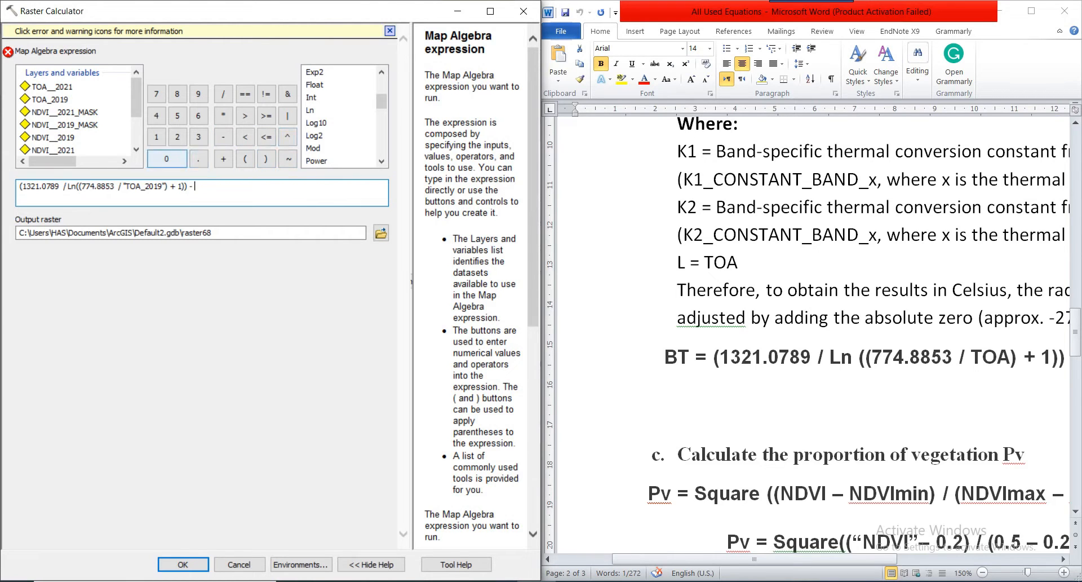
{"action": "left_click_drag", "start_coordinate": [754, 559], "coordinate": [822, 559]}
{"action": "left_click", "coordinate": [178, 136]}
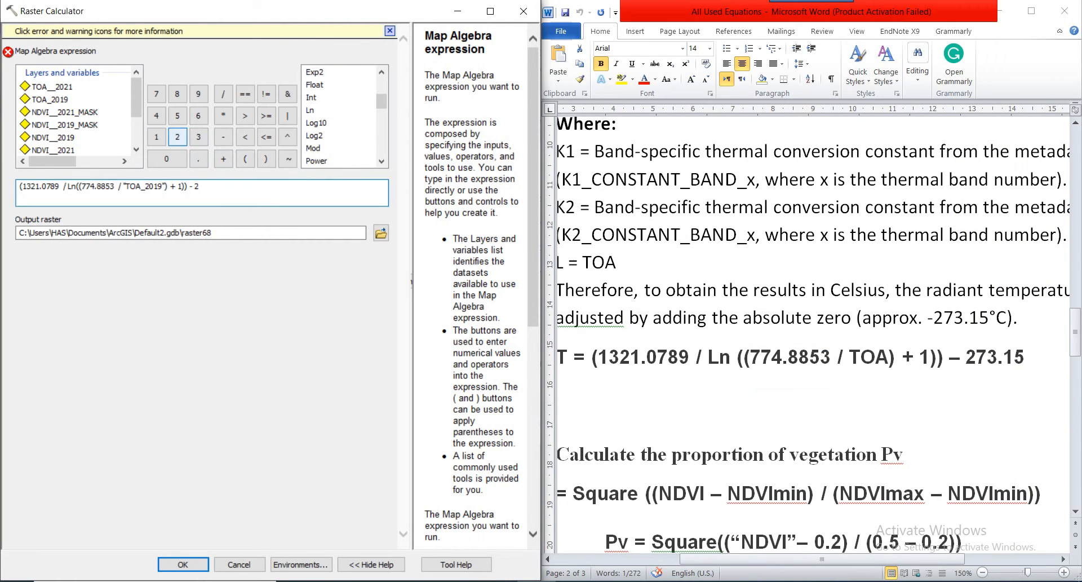
{"action": "left_click", "coordinate": [157, 93]}
{"action": "left_click", "coordinate": [199, 136]}
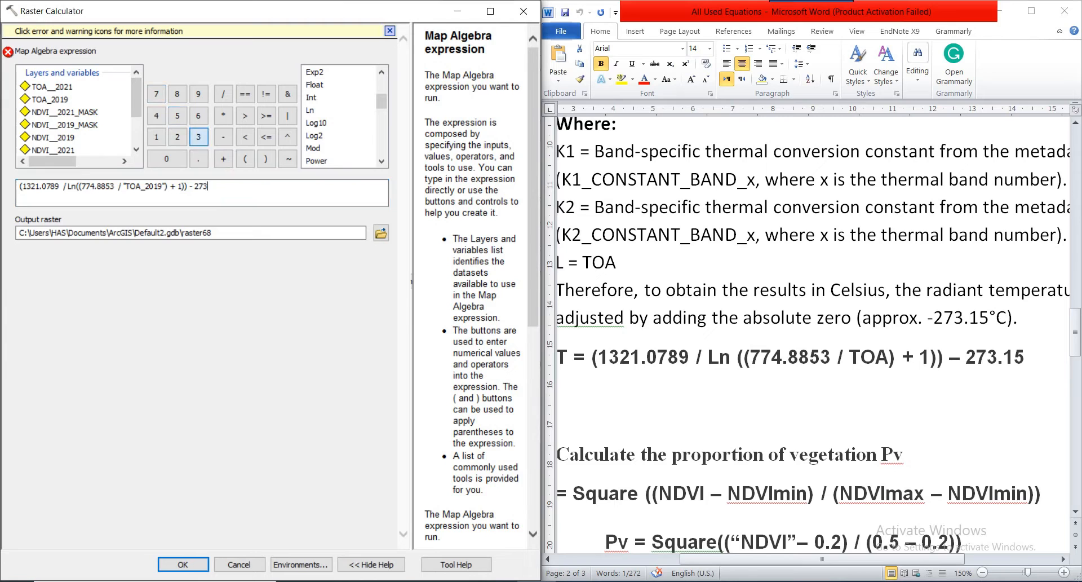
{"action": "left_click", "coordinate": [198, 158]}
{"action": "left_click", "coordinate": [157, 136]}
{"action": "left_click", "coordinate": [177, 115]}
Step: Name the output raster BT_2019 in the Default2.gdb geodatabase
{"action": "left_click", "coordinate": [225, 233]}
{"action": "left_click", "coordinate": [226, 218]}
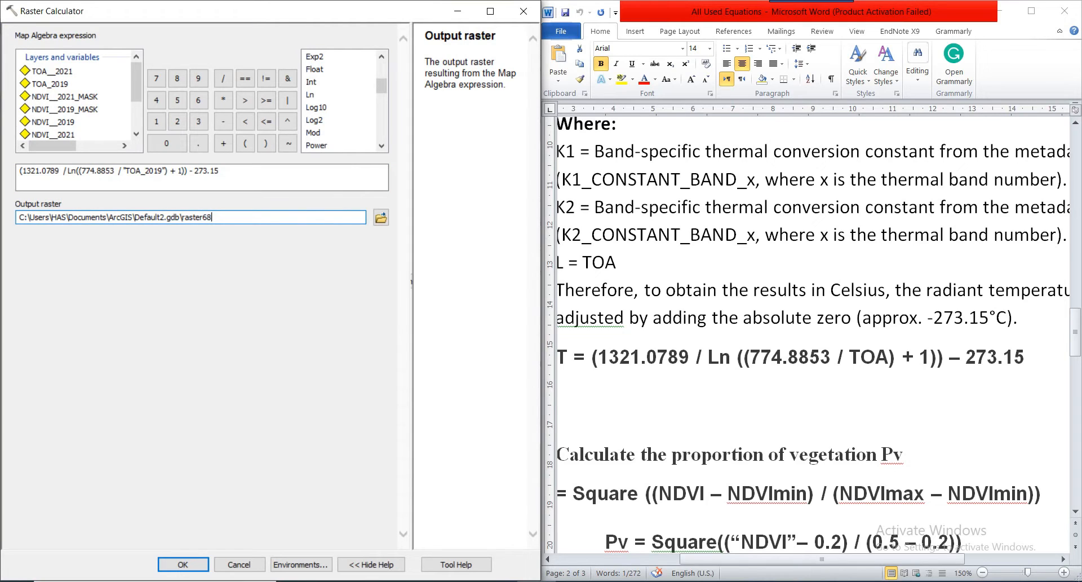
{"action": "key", "text": "shift+Left"}
{"action": "key", "text": "shift+Left"}
{"action": "key", "text": "shift+Left"}
{"action": "key", "text": "shift+Left"}
{"action": "key", "text": "shift+Left"}
{"action": "key", "text": "shift+Left"}
{"action": "key", "text": "shift+Left"}
{"action": "key", "text": "shift+Left"}
{"action": "key", "text": "BackSpace"}
{"action": "type", "text": "BT_2019"}
Step: Set the Raster Calculator's processing extent environment to match the Export_Output layer
{"action": "left_click", "coordinate": [300, 564]}
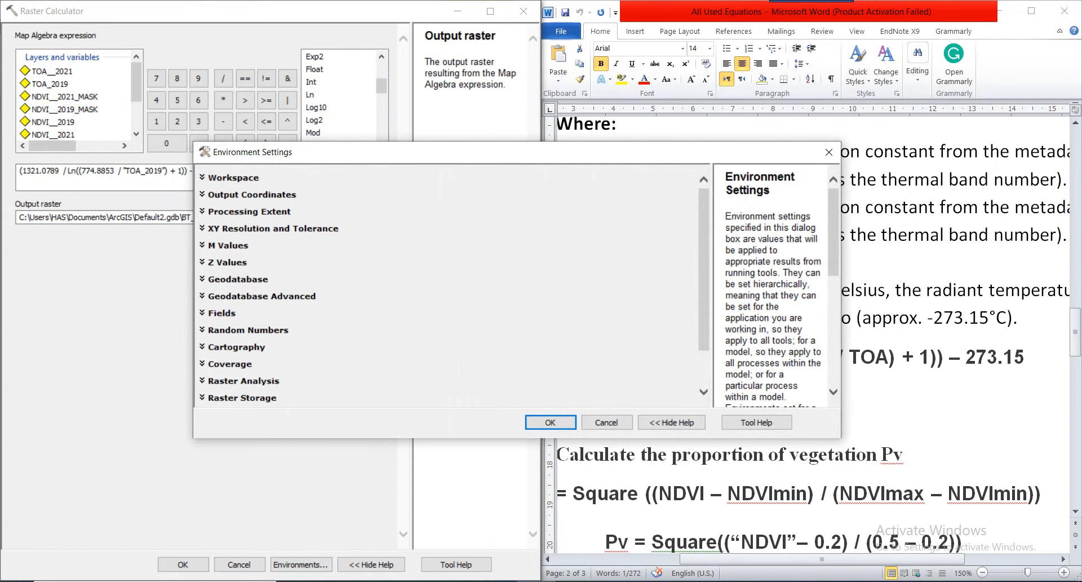
{"action": "left_click", "coordinate": [249, 211]}
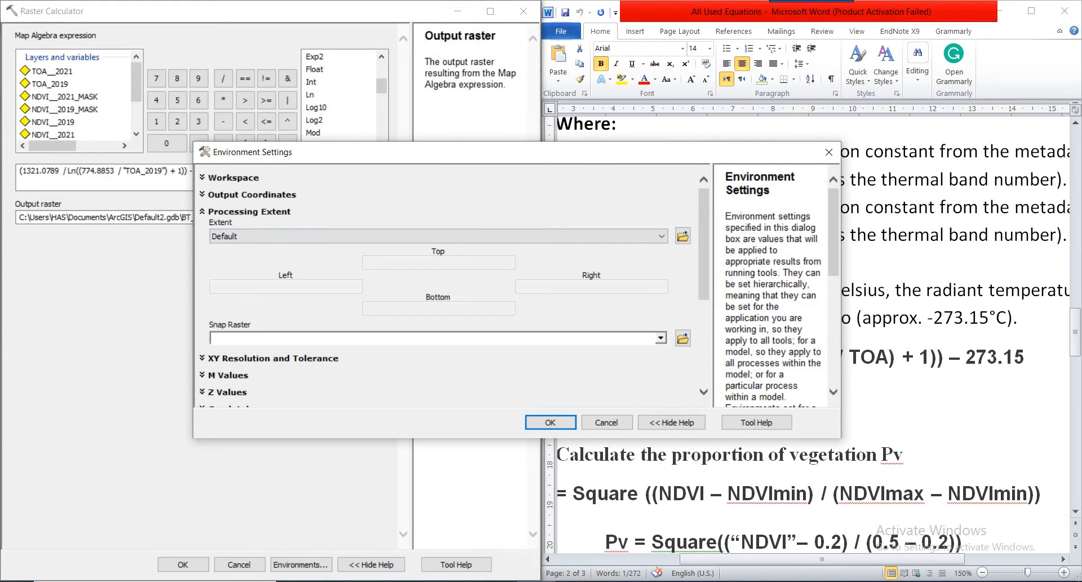
{"action": "left_click", "coordinate": [660, 337]}
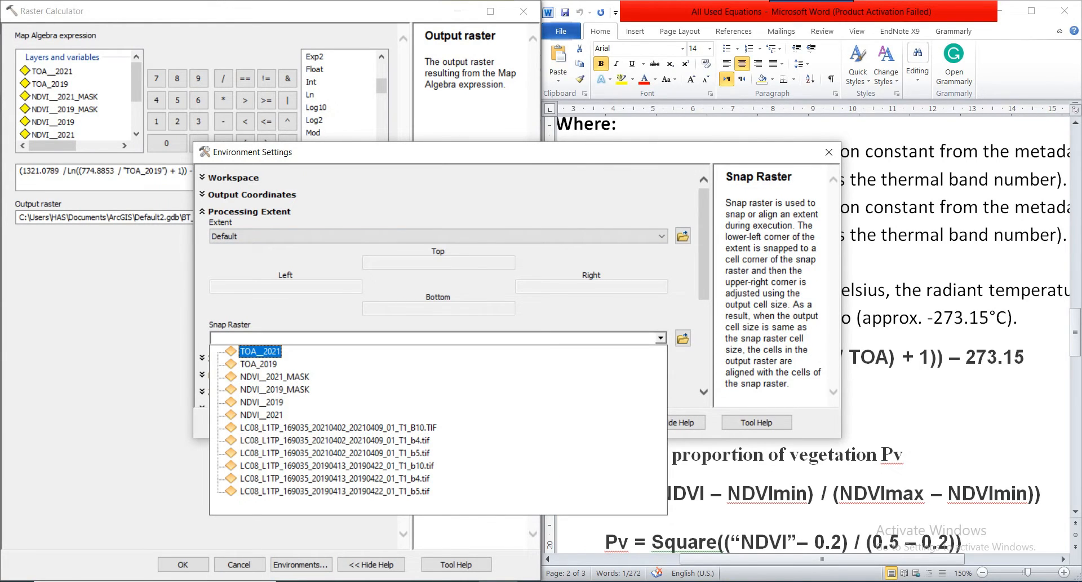
{"action": "left_click", "coordinate": [451, 236]}
{"action": "left_click", "coordinate": [451, 236]}
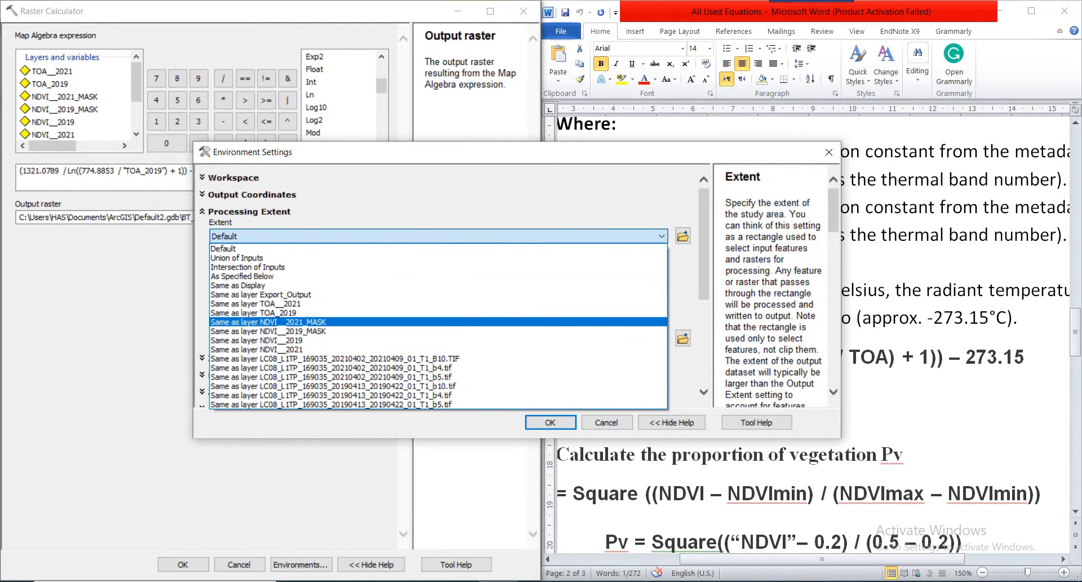
{"action": "left_click", "coordinate": [261, 294]}
Step: Set the raster analysis mask to Export_Output and apply the environment settings
{"action": "scroll", "coordinate": [440, 293], "scroll_direction": "down", "scroll_amount": 5}
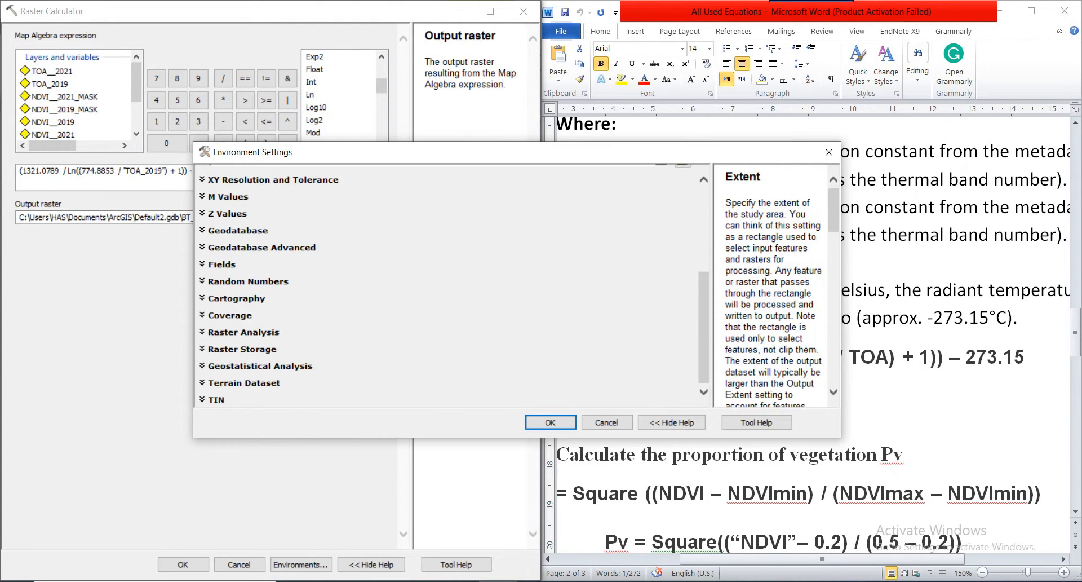
{"action": "left_click", "coordinate": [203, 349]}
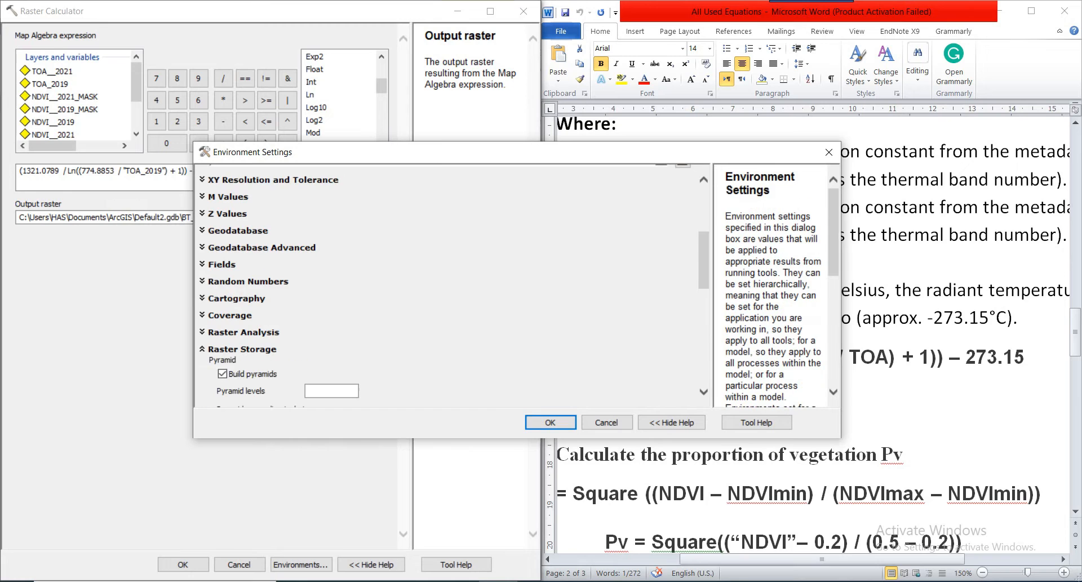
{"action": "left_click", "coordinate": [203, 349]}
{"action": "left_click", "coordinate": [203, 332]}
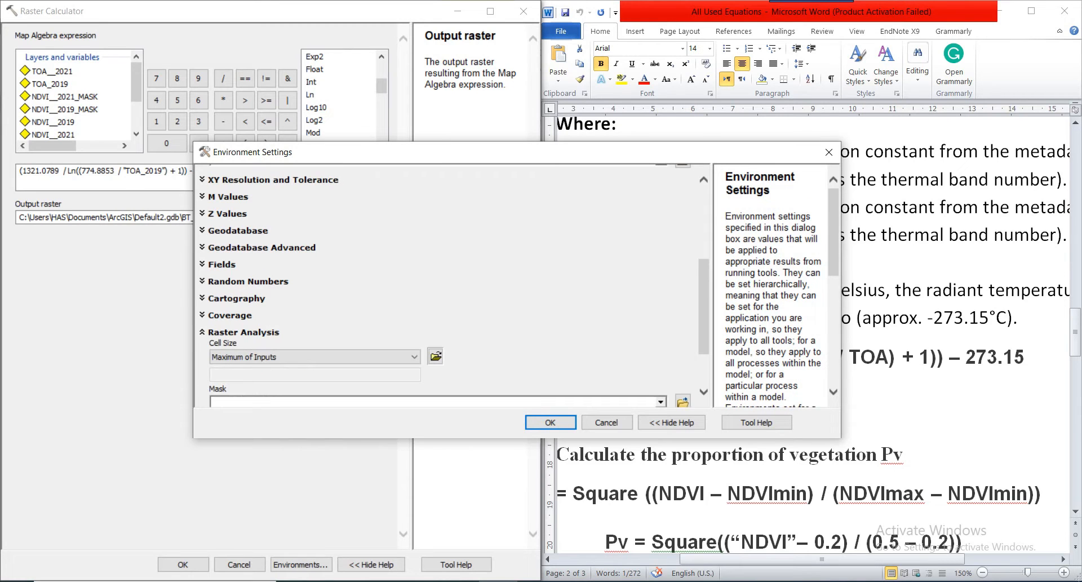
{"action": "scroll", "coordinate": [445, 285], "scroll_direction": "down", "scroll_amount": 2}
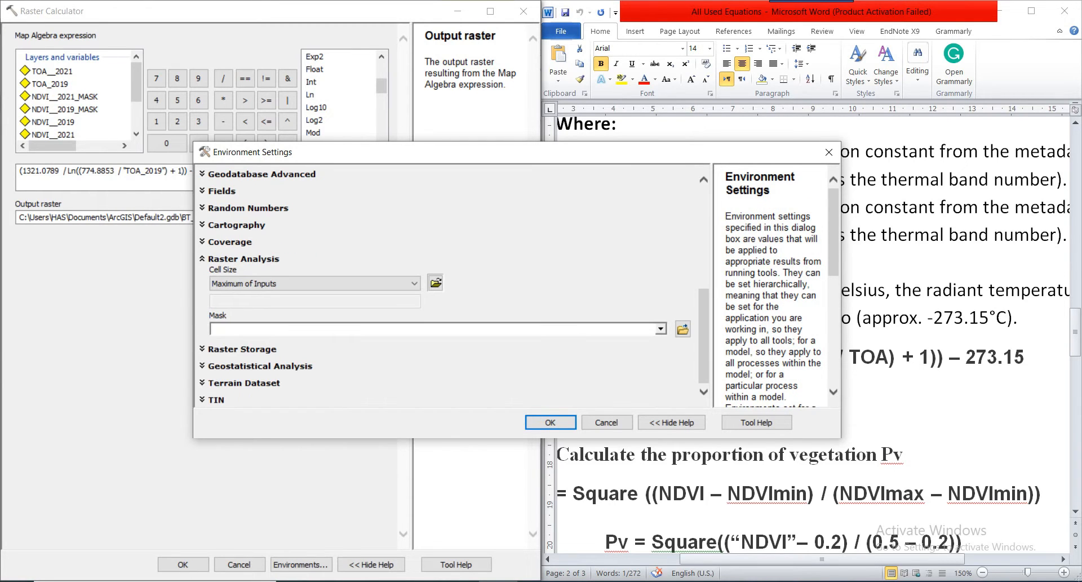
{"action": "left_click", "coordinate": [661, 330]}
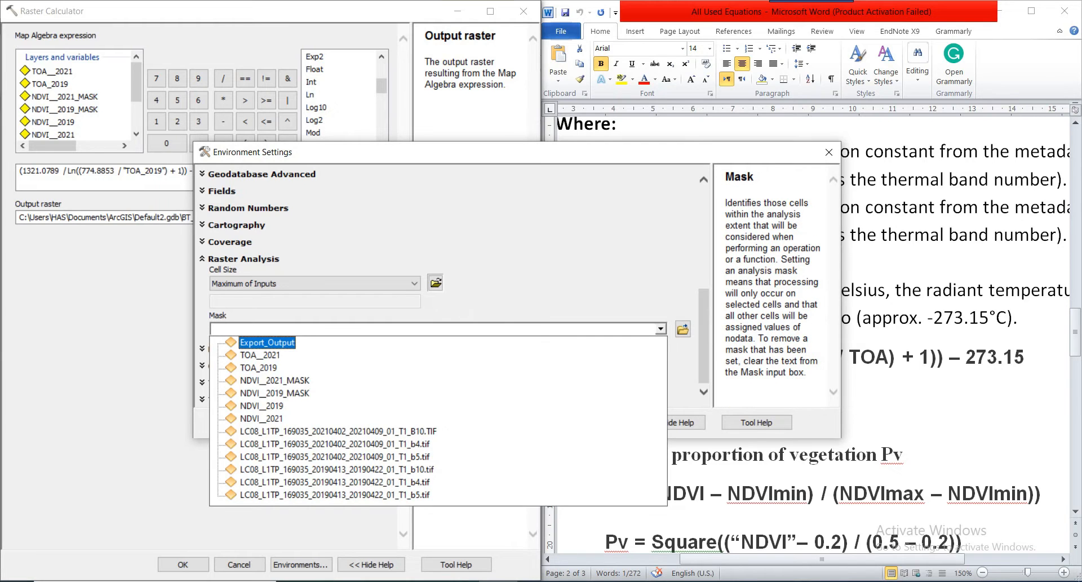
{"action": "left_click", "coordinate": [267, 343]}
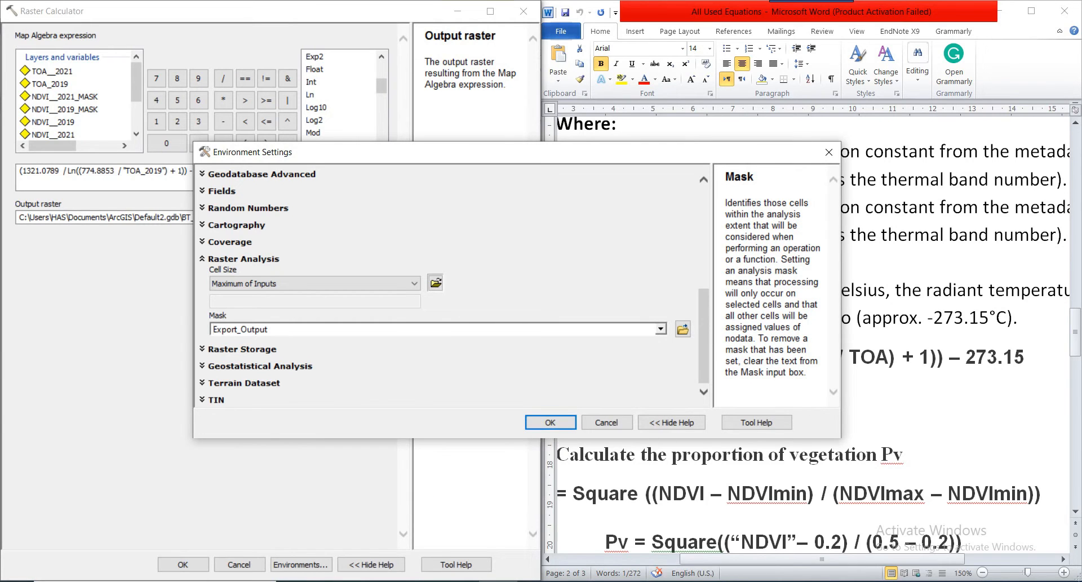
{"action": "left_click", "coordinate": [550, 422]}
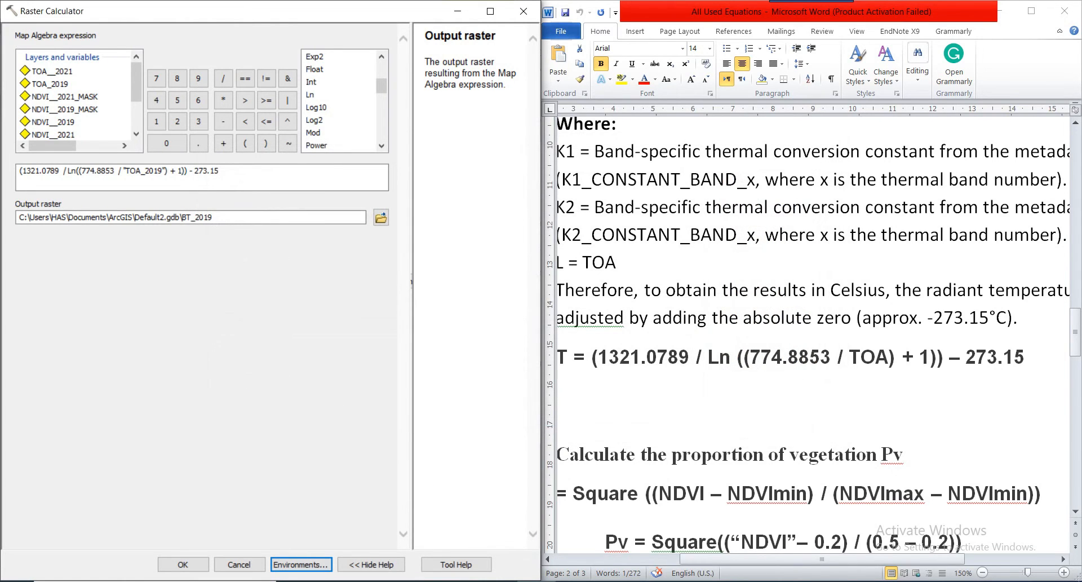
Step: Run the BT_2019 calculation and bring the resulting raster into view on the map
{"action": "left_click", "coordinate": [182, 564]}
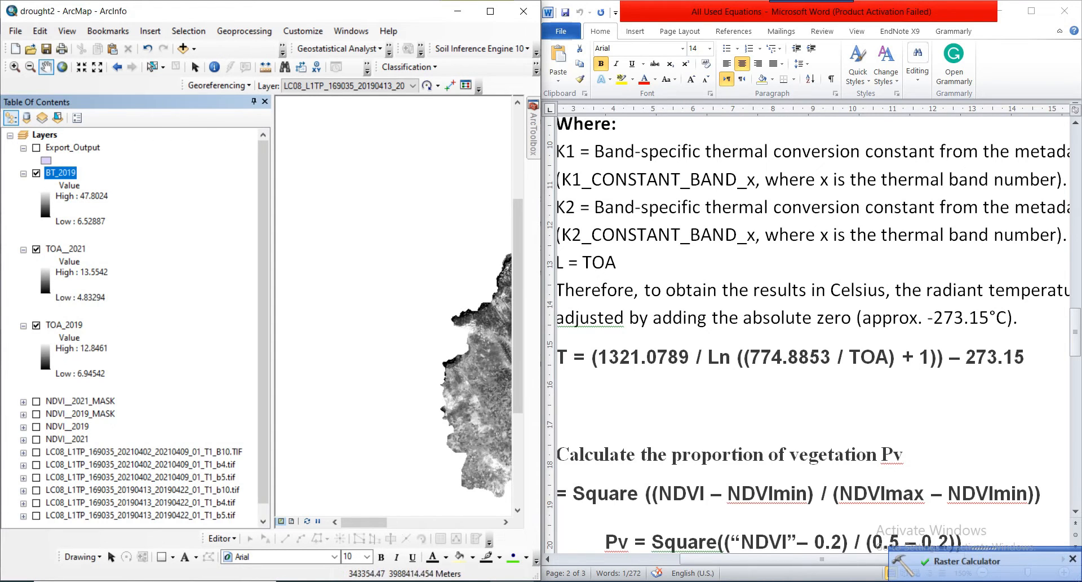
{"action": "left_click_drag", "start_coordinate": [466, 361], "coordinate": [364, 347]}
{"action": "left_click_drag", "start_coordinate": [466, 347], "coordinate": [399, 333]}
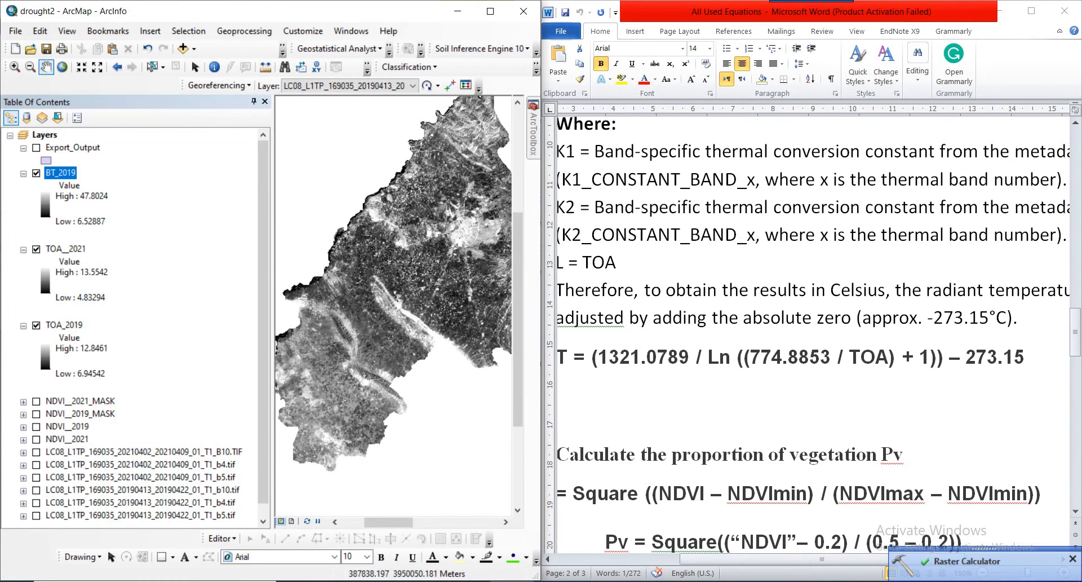
{"action": "left_click_drag", "start_coordinate": [399, 254], "coordinate": [366, 308]}
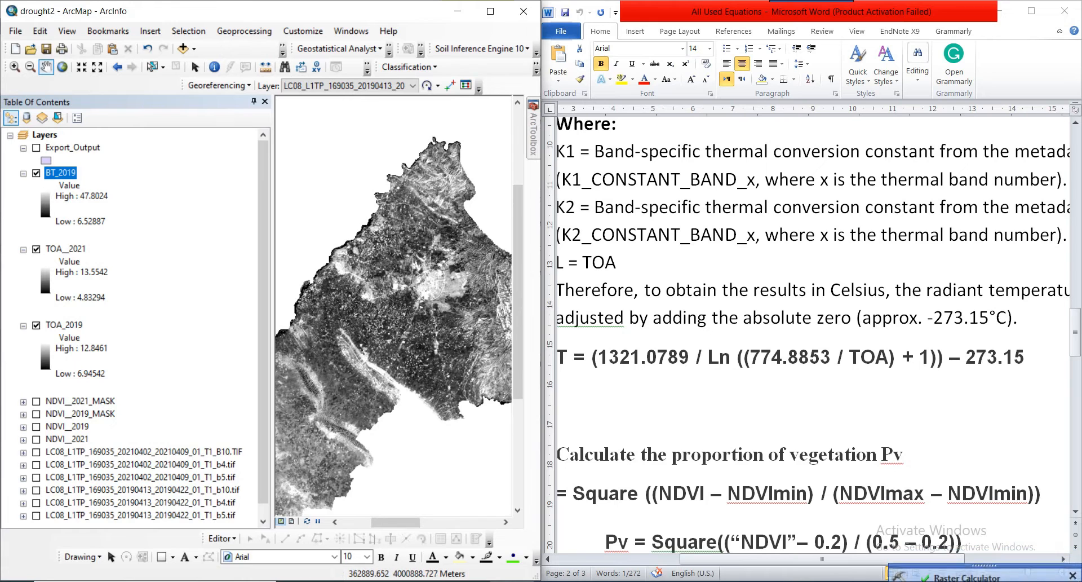
Step: Start a new Raster Calculator expression with an opening parenthesis, the constant 774.8853 and a division sign
{"action": "mouse_move", "coordinate": [533, 129]}
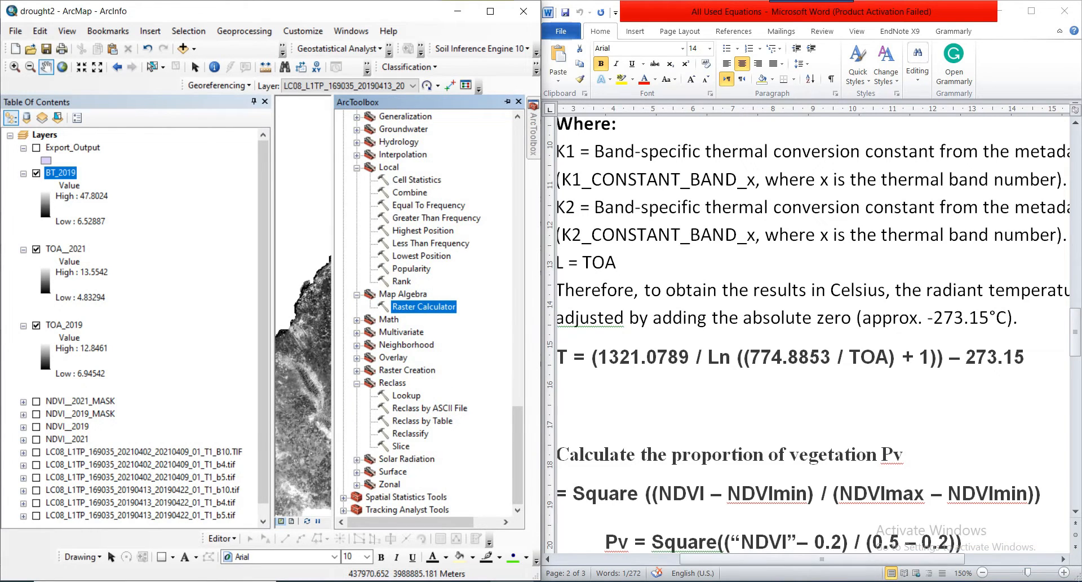
{"action": "double_click", "coordinate": [424, 307]}
{"action": "left_click", "coordinate": [394, 319]}
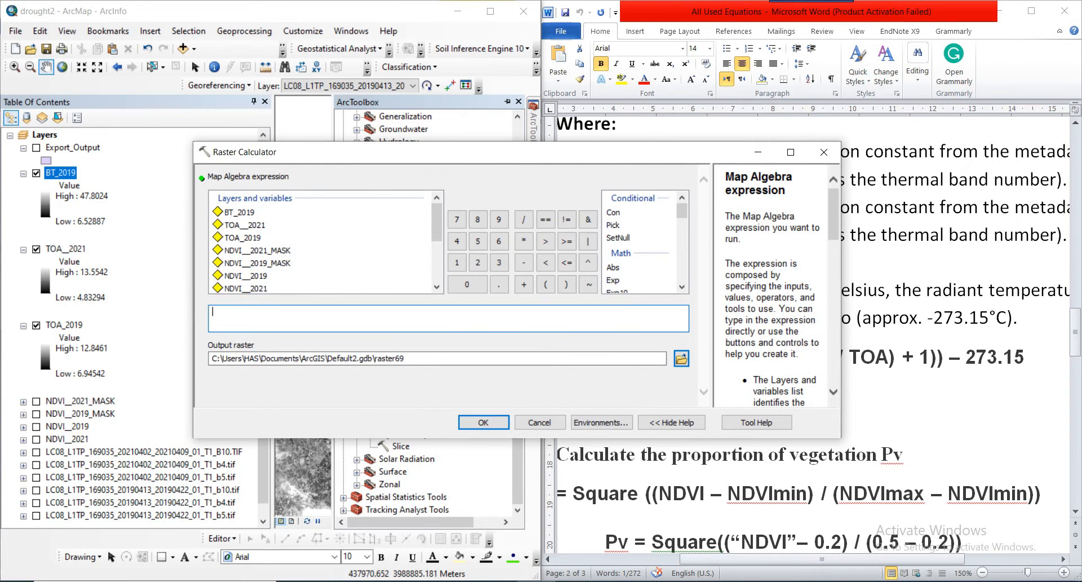
{"action": "left_click", "coordinate": [545, 284]}
{"action": "left_click_drag", "start_coordinate": [395, 152], "coordinate": [249, 92]}
{"action": "type", "text": "774.8853"}
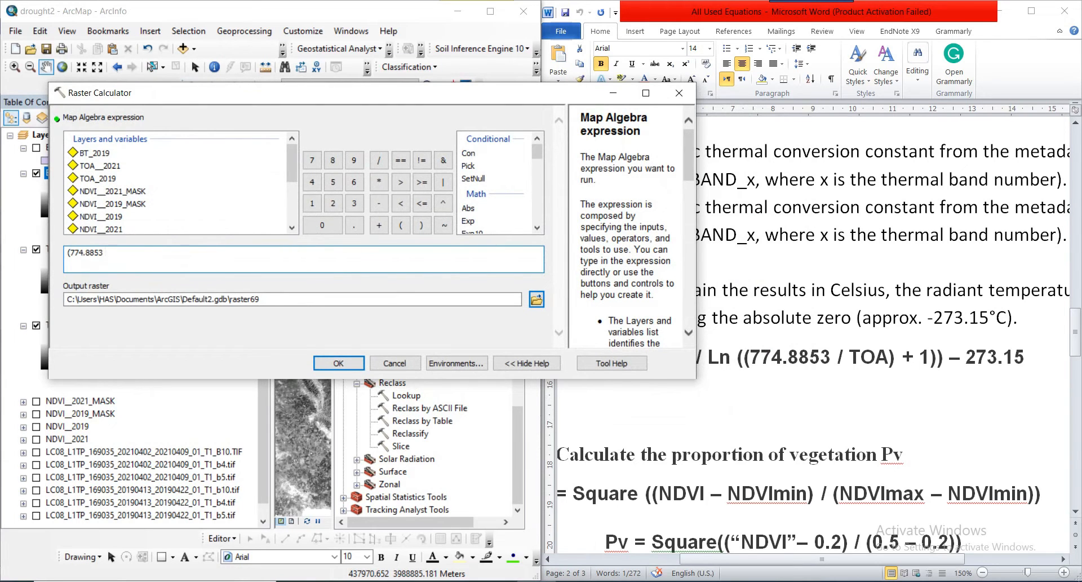
{"action": "left_click_drag", "start_coordinate": [250, 92], "coordinate": [208, 146]}
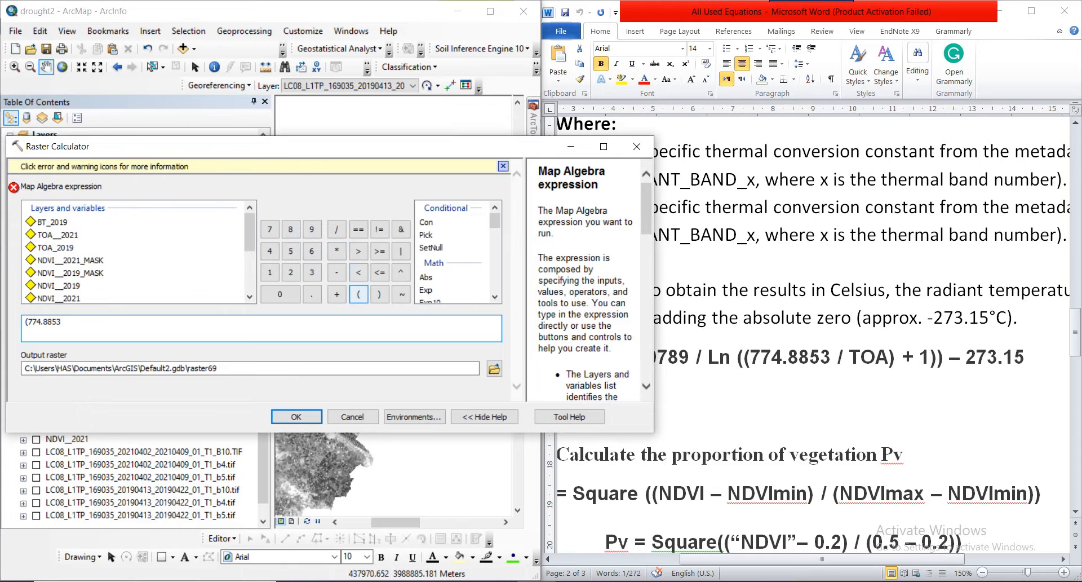
{"action": "left_click", "coordinate": [336, 229]}
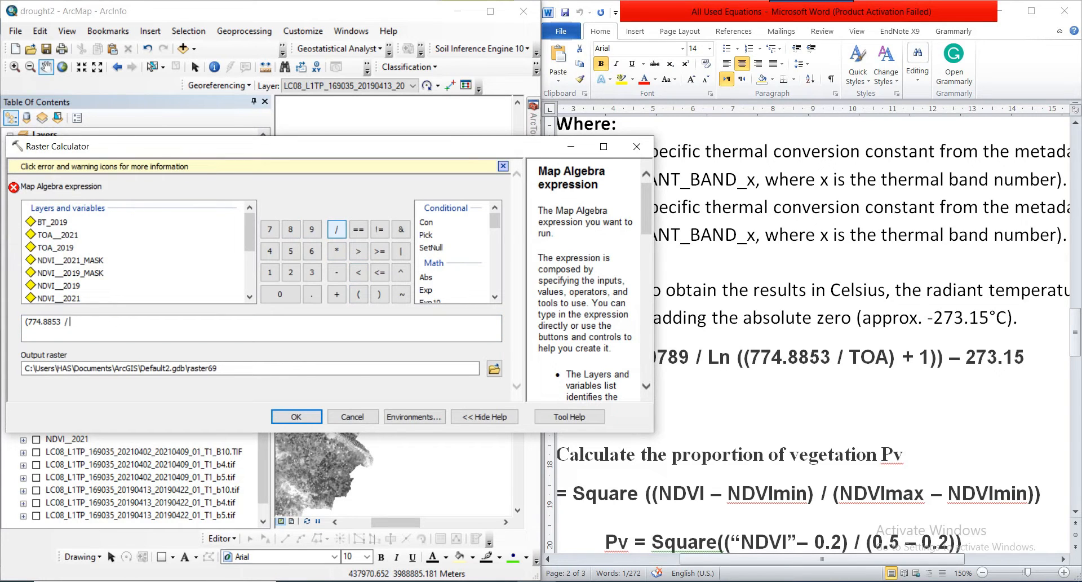
Step: Add the Ln function to the expression with a nested opening parenthesis followed by the constant 774.8853
{"action": "scroll", "coordinate": [457, 252], "scroll_direction": "down", "scroll_amount": 2}
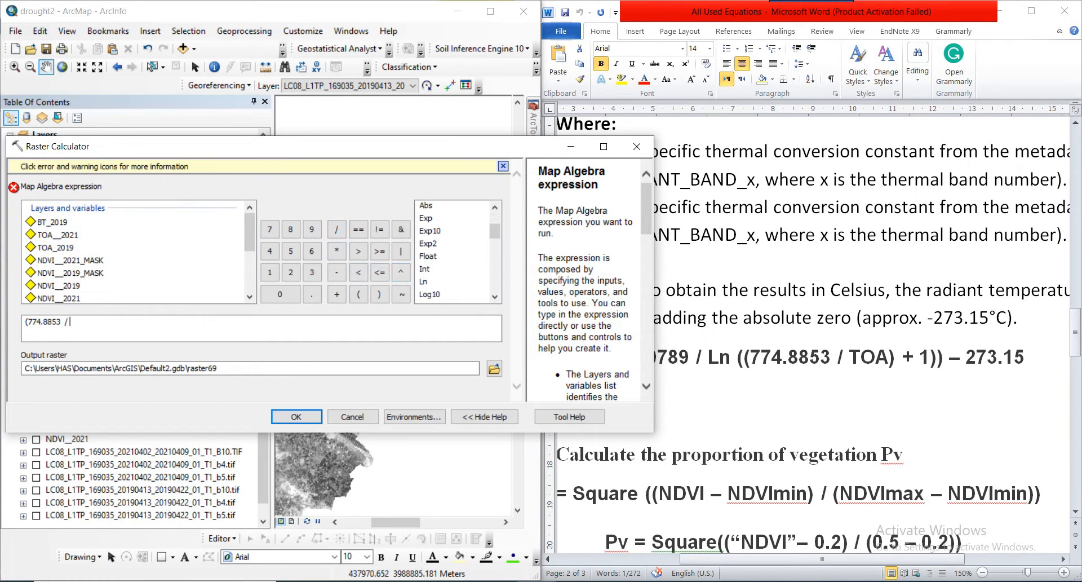
{"action": "double_click", "coordinate": [423, 282]}
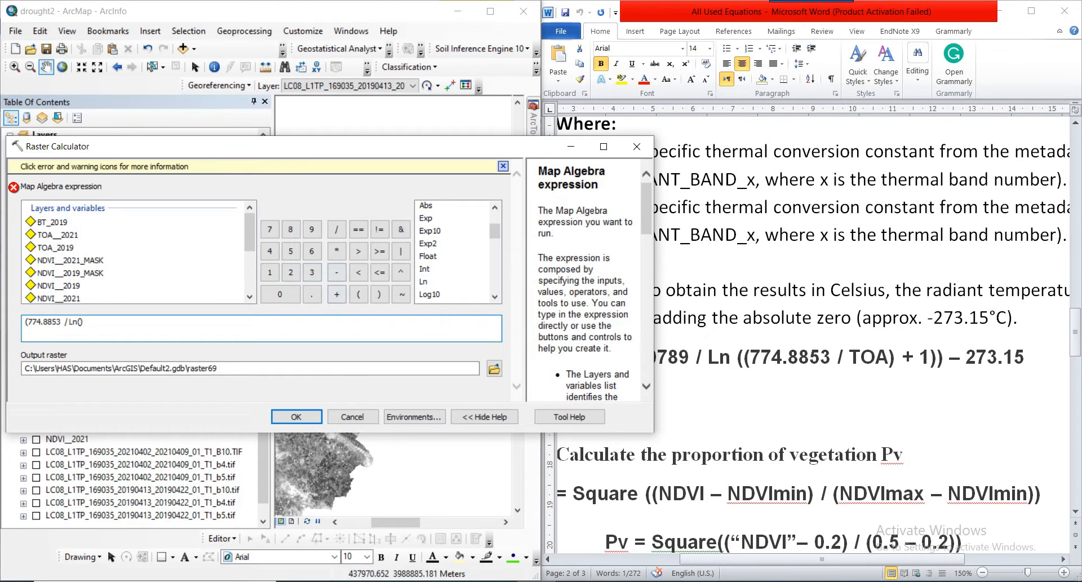
{"action": "left_click", "coordinate": [359, 294]}
{"action": "type", "text": "774.8853"}
Step: Replace the first constant in the expression with 1321.0789, copied from the temperature formula in the Word document
{"action": "double_click", "coordinate": [789, 357]}
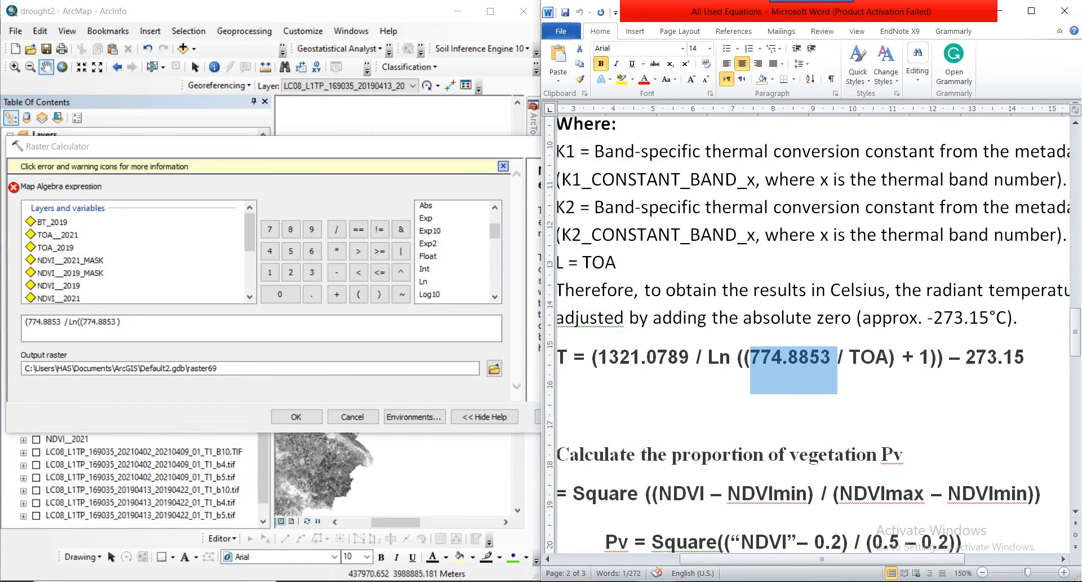
{"action": "left_click_drag", "start_coordinate": [599, 357], "coordinate": [694, 358]}
{"action": "key", "text": "ctrl+c"}
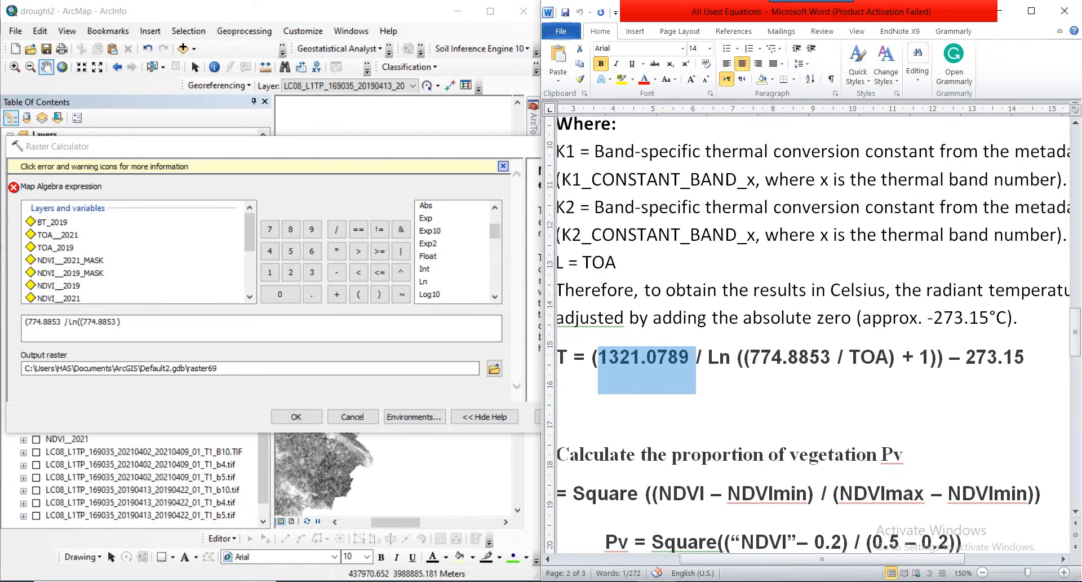
{"action": "key", "text": "alt+Tab"}
{"action": "key", "text": "ctrl+v"}
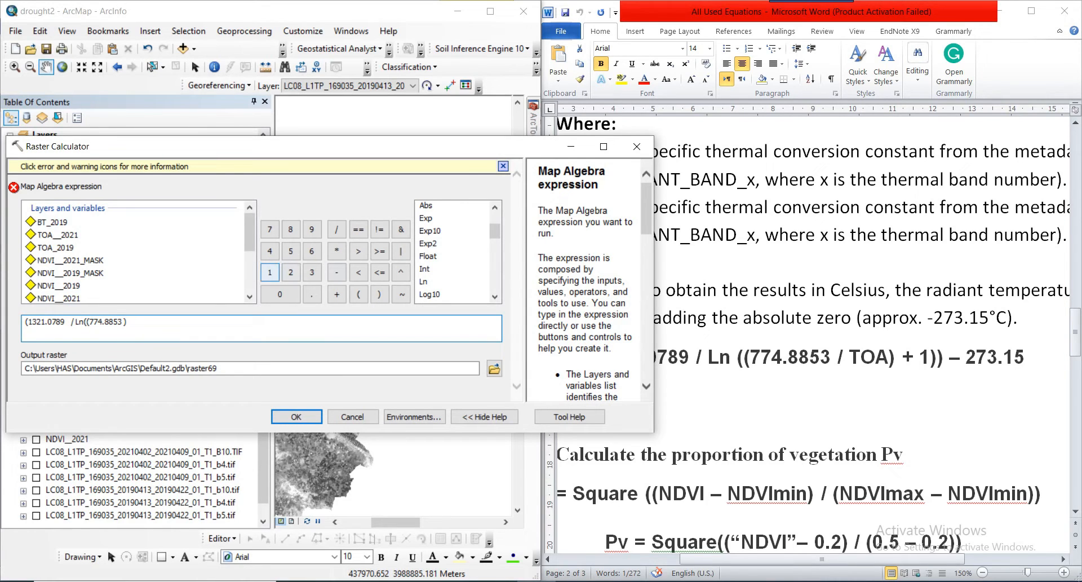
Step: Divide the Ln term by the TOA__2021 layer, add + 1 and add the closing parentheses as in the formula
{"action": "left_click", "coordinate": [337, 229]}
{"action": "double_click", "coordinate": [58, 235]}
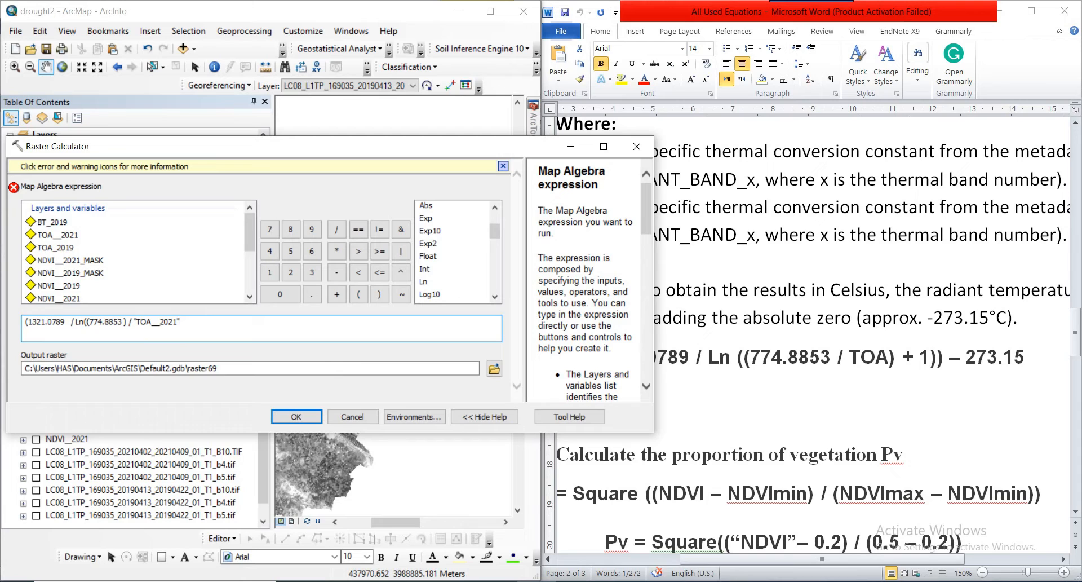
{"action": "left_click", "coordinate": [379, 293]}
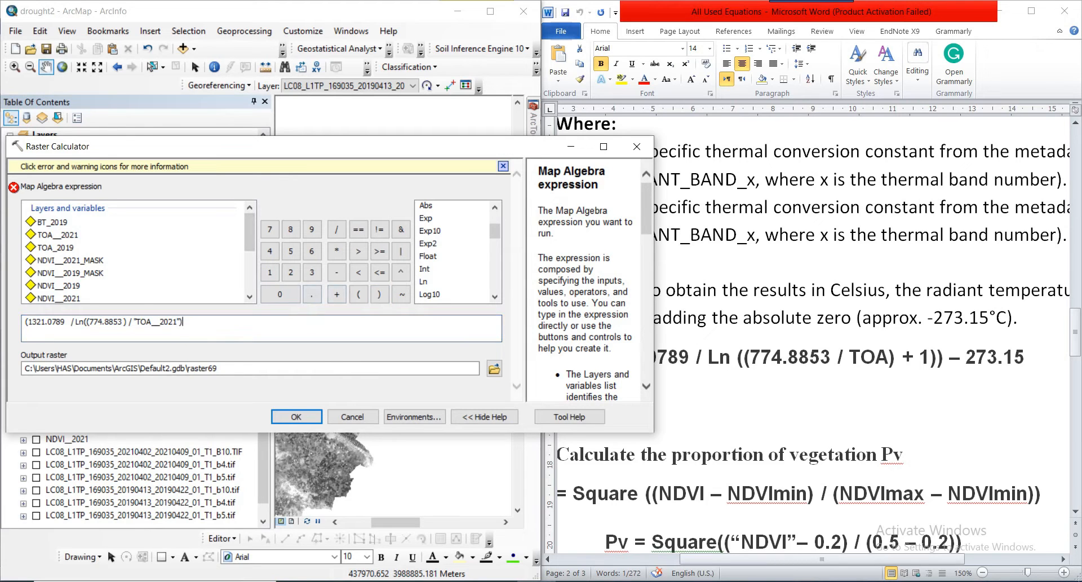
{"action": "left_click", "coordinate": [337, 294]}
{"action": "left_click", "coordinate": [269, 272]}
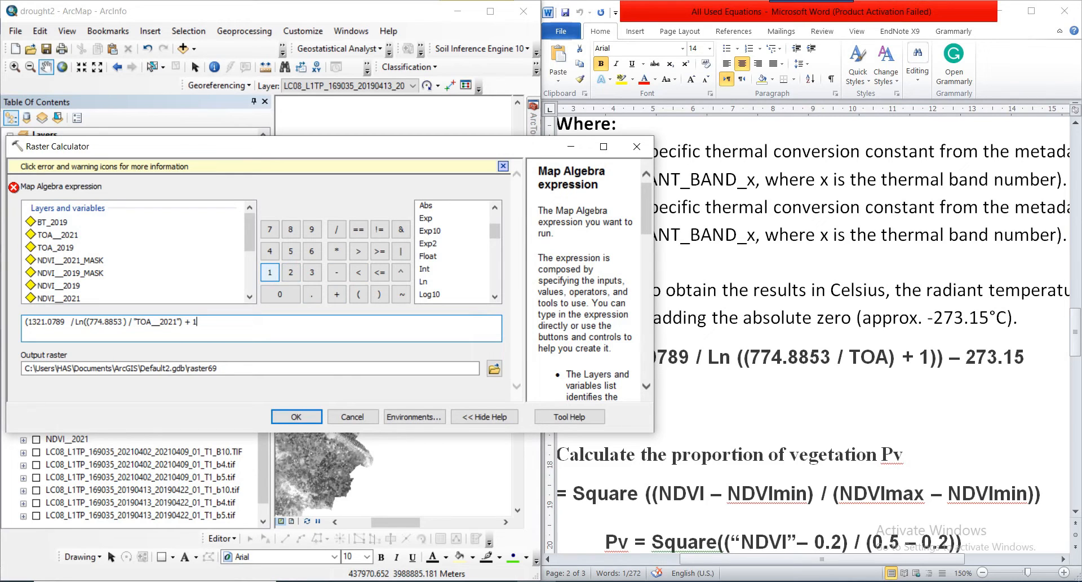
{"action": "left_click", "coordinate": [380, 294]}
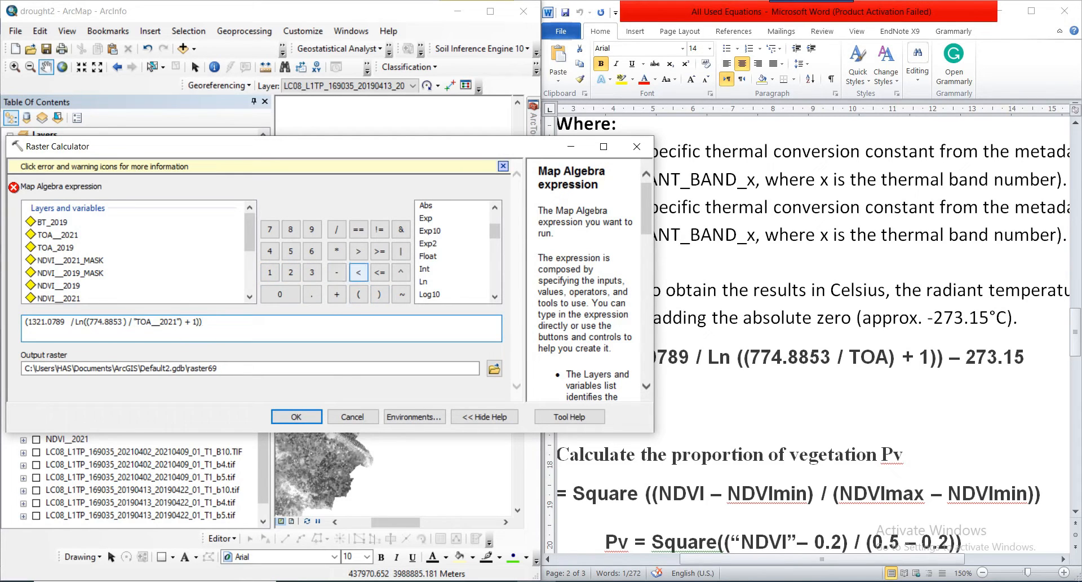
Step: Subtract 273.15 at the end of the 2021 brightness temperature expression
{"action": "left_click", "coordinate": [337, 272]}
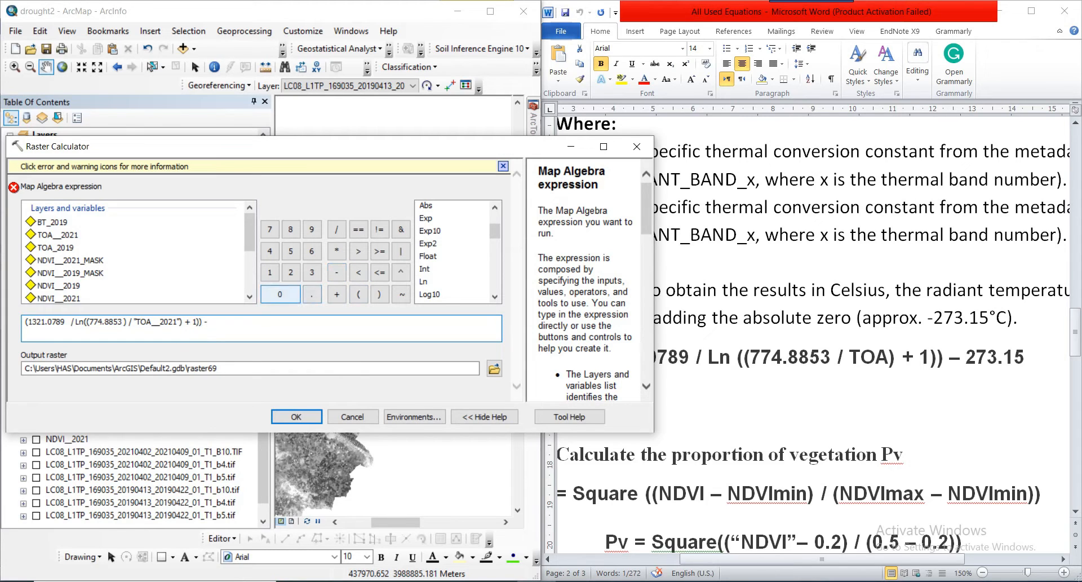
{"action": "left_click", "coordinate": [291, 272]}
{"action": "left_click", "coordinate": [270, 229]}
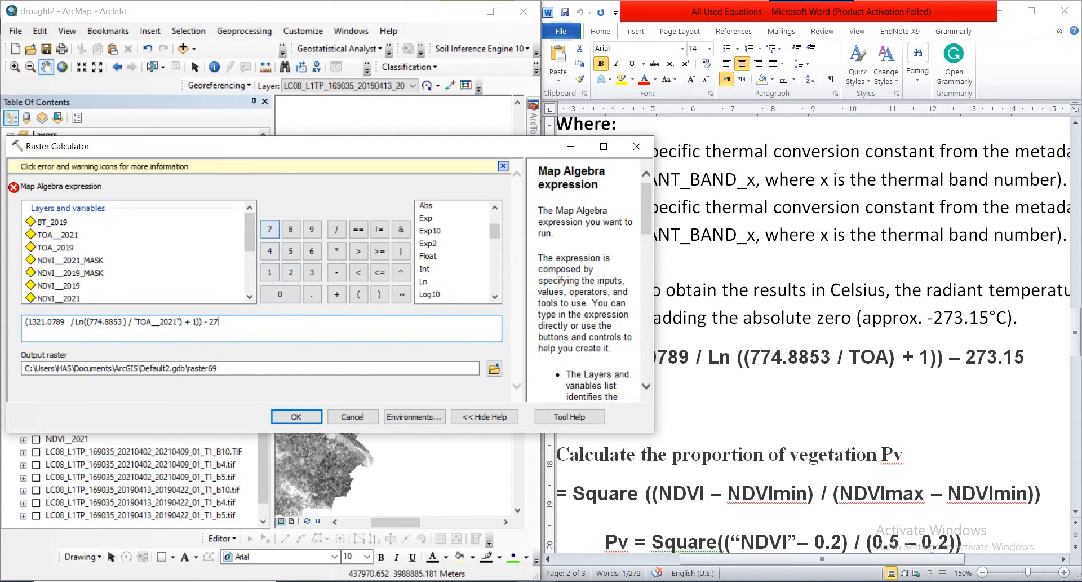
{"action": "left_click", "coordinate": [312, 272]}
{"action": "left_click", "coordinate": [312, 294]}
{"action": "left_click", "coordinate": [269, 272]}
{"action": "left_click", "coordinate": [291, 250]}
{"action": "left_click", "coordinate": [219, 368]}
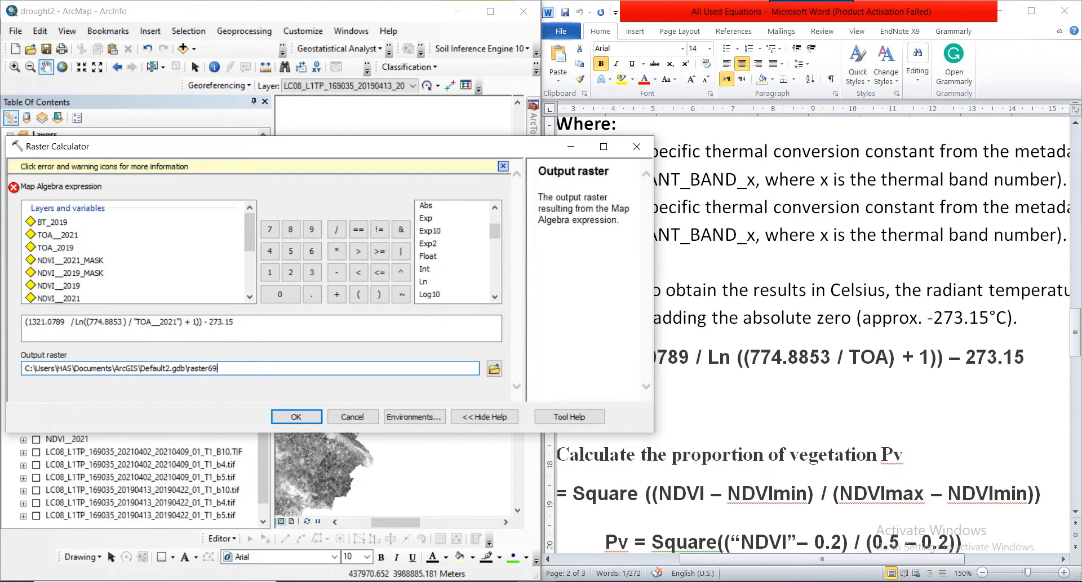
{"action": "left_click", "coordinate": [235, 323]}
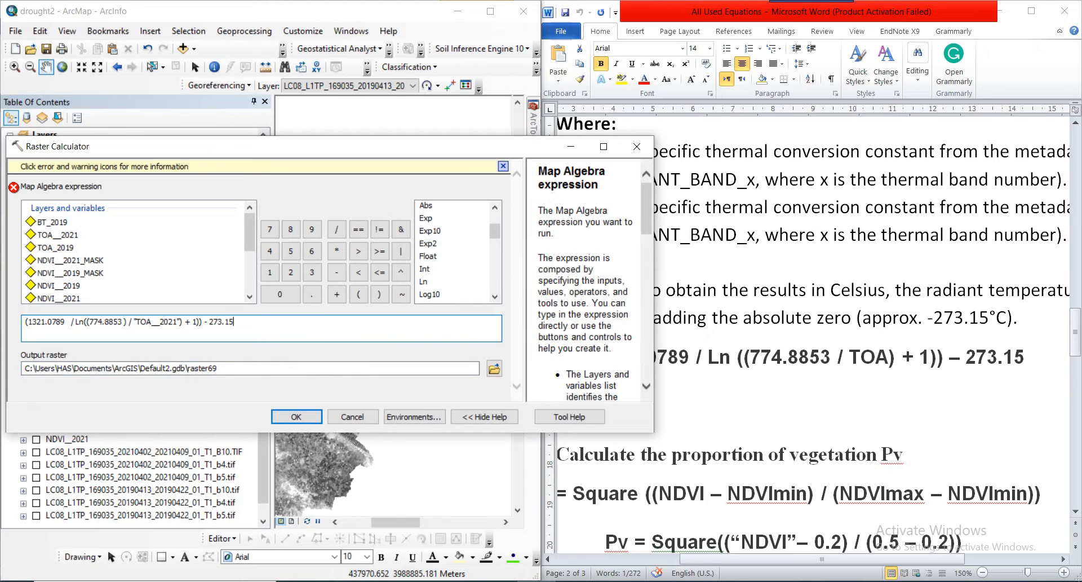
Step: Move the Raster Calculator window aside and remove the extra spaces after 1321.0789 in the expression
{"action": "left_click_drag", "start_coordinate": [330, 136], "coordinate": [384, 145]}
{"action": "left_click", "coordinate": [176, 321]}
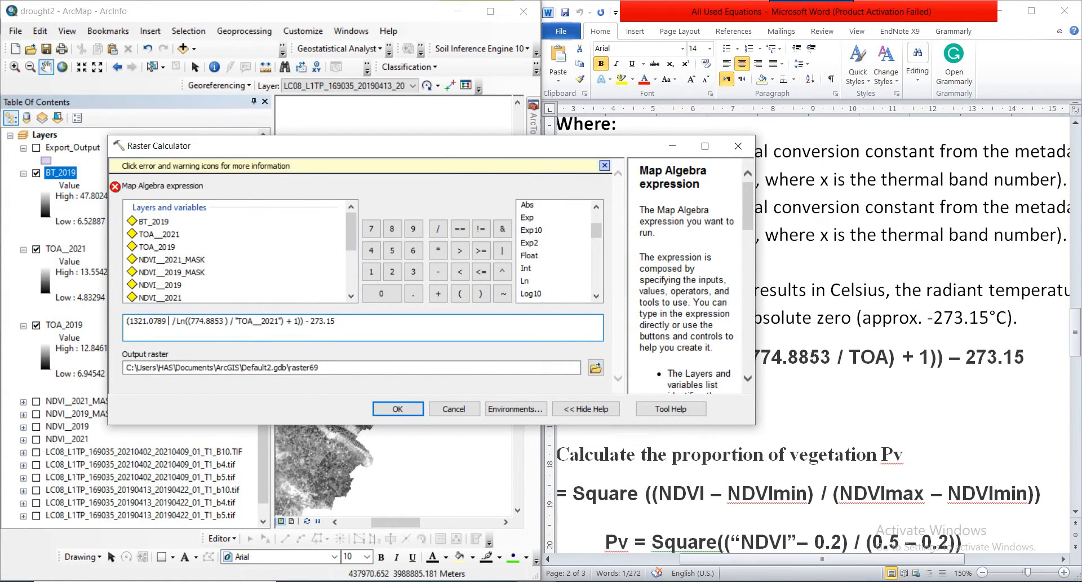
{"action": "key", "text": "Delete"}
{"action": "key", "text": "BackSpace"}
{"action": "left_click", "coordinate": [345, 367]}
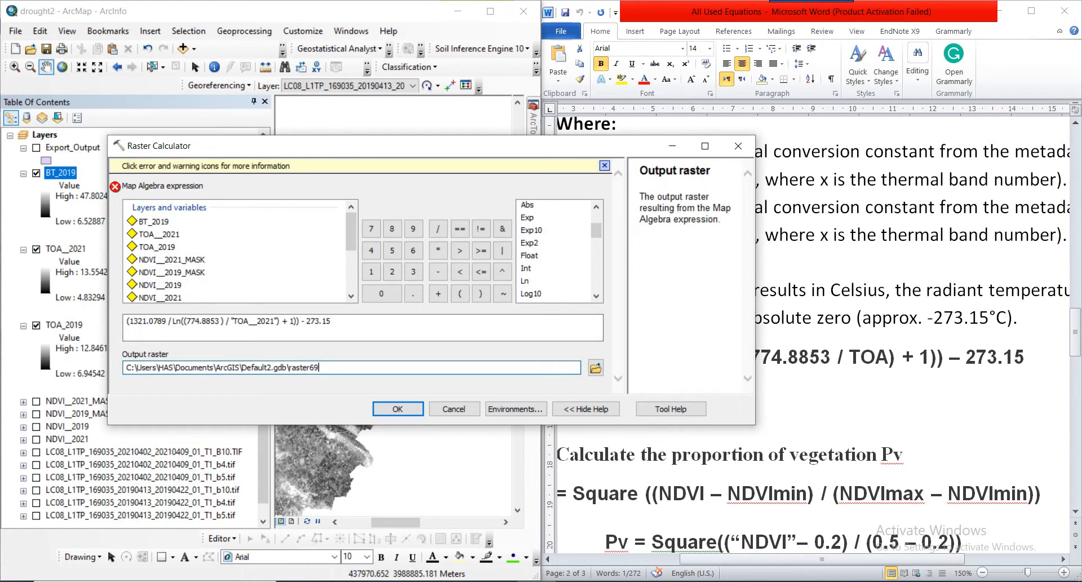
{"action": "left_click", "coordinate": [345, 322]}
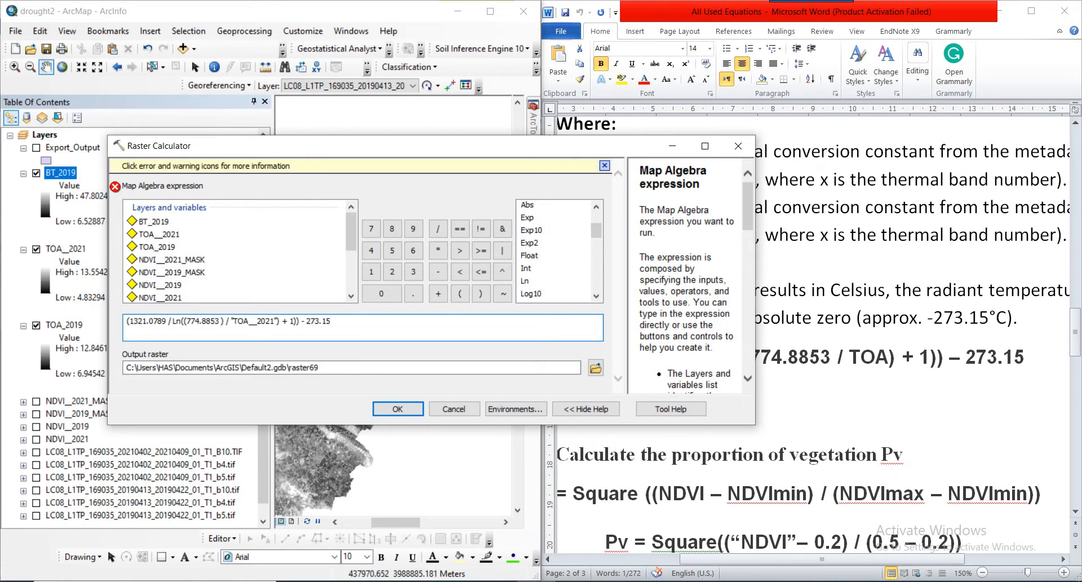
Step: Move the Raster Calculator window clear of the formula and delete the extra closing parenthesis after 774.8853 in the expression
{"action": "left_click_drag", "start_coordinate": [361, 146], "coordinate": [238, 64]}
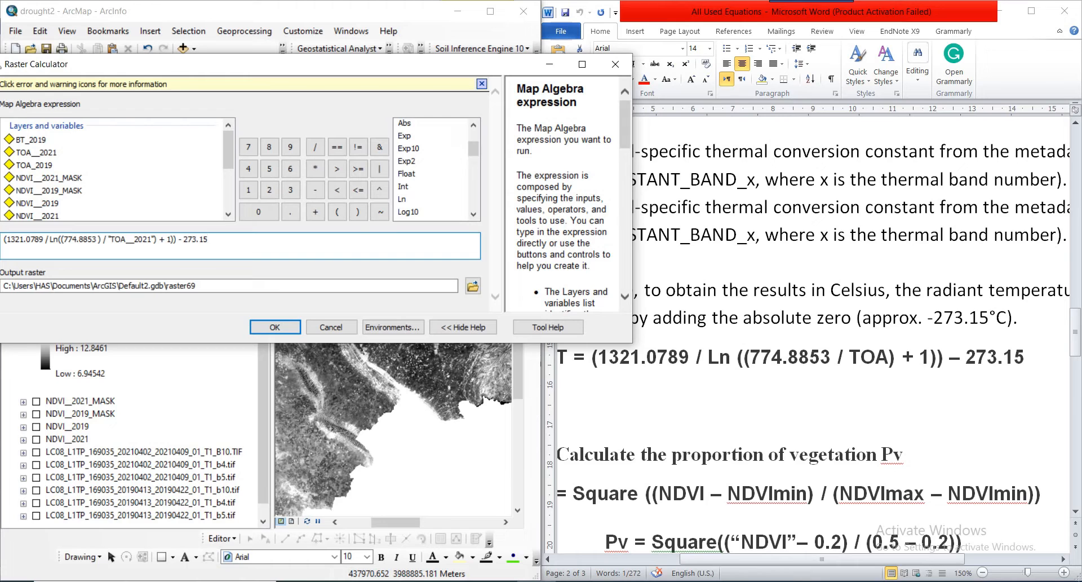
{"action": "left_click_drag", "start_coordinate": [238, 64], "coordinate": [237, 64]}
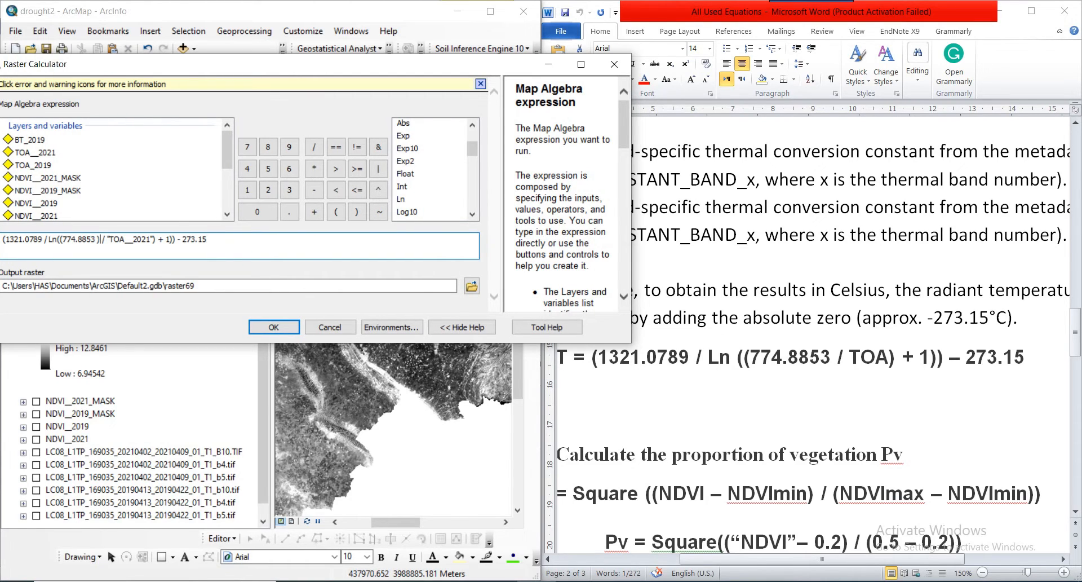
{"action": "key", "text": "BackSpace"}
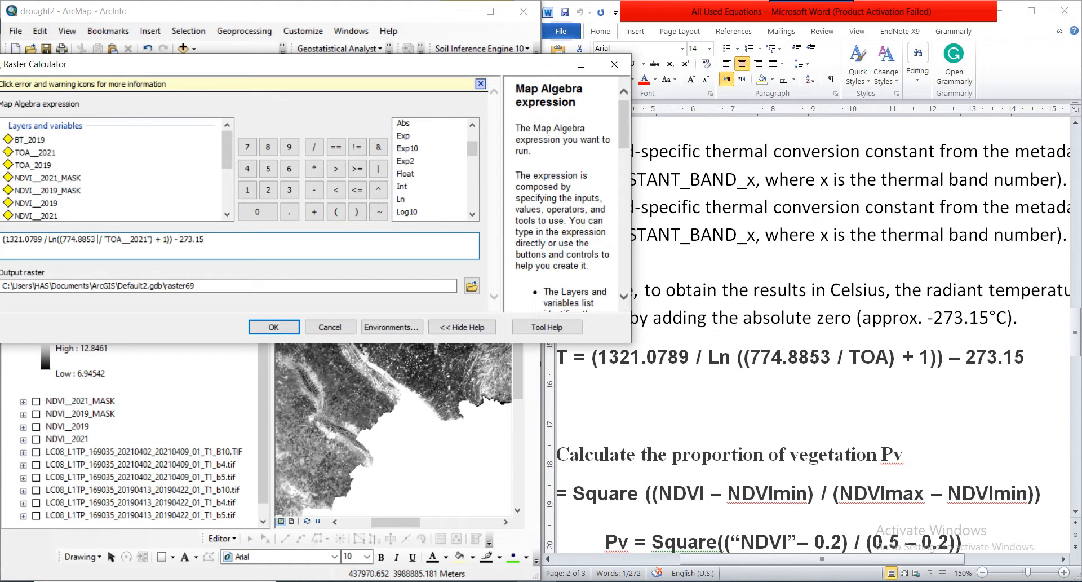
Step: Name the output raster BT_2021 in Default2.gdb and run the calculation
{"action": "left_click", "coordinate": [165, 286]}
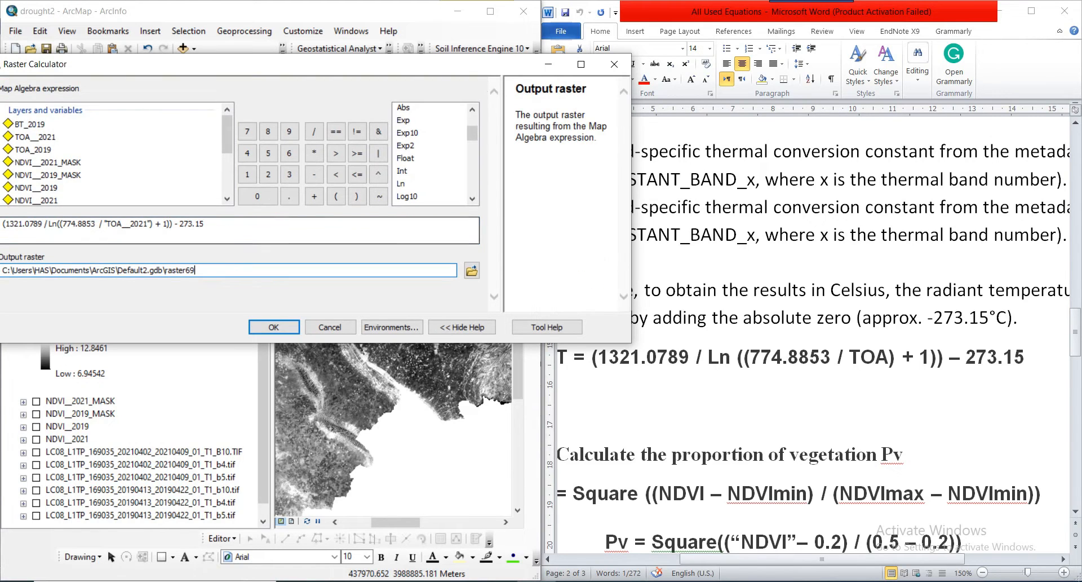
{"action": "mouse_move", "coordinate": [237, 65]}
{"action": "left_mouse_down"}
{"action": "mouse_move", "coordinate": [380, 155]}
{"action": "mouse_move", "coordinate": [380, 177]}
{"action": "left_mouse_up"}
{"action": "key", "text": "BackSpace"}
{"action": "key", "text": "BackSpace"}
{"action": "key", "text": "BackSpace"}
{"action": "key", "text": "BackSpace"}
{"action": "key", "text": "BackSpace"}
{"action": "key", "text": "BackSpace"}
{"action": "key", "text": "BackSpace"}
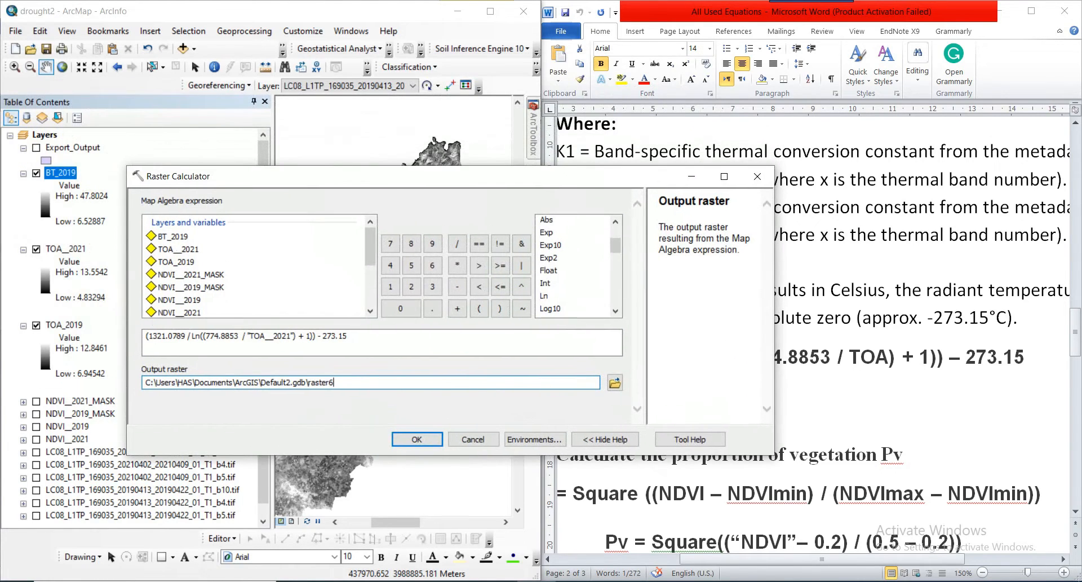
{"action": "key", "text": "BackSpace"}
{"action": "type", "text": "BT_2021"}
{"action": "key", "text": "Return"}
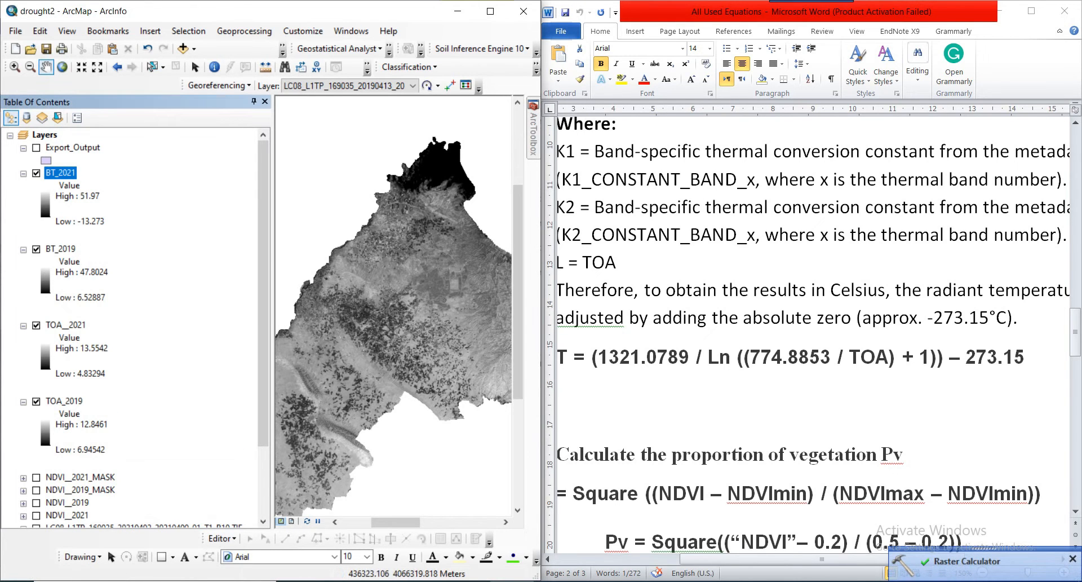
Step: Maximize the ArcMap window and compare the value ranges of the BT_2021 and BT_2019 layers
{"action": "left_click", "coordinate": [491, 10]}
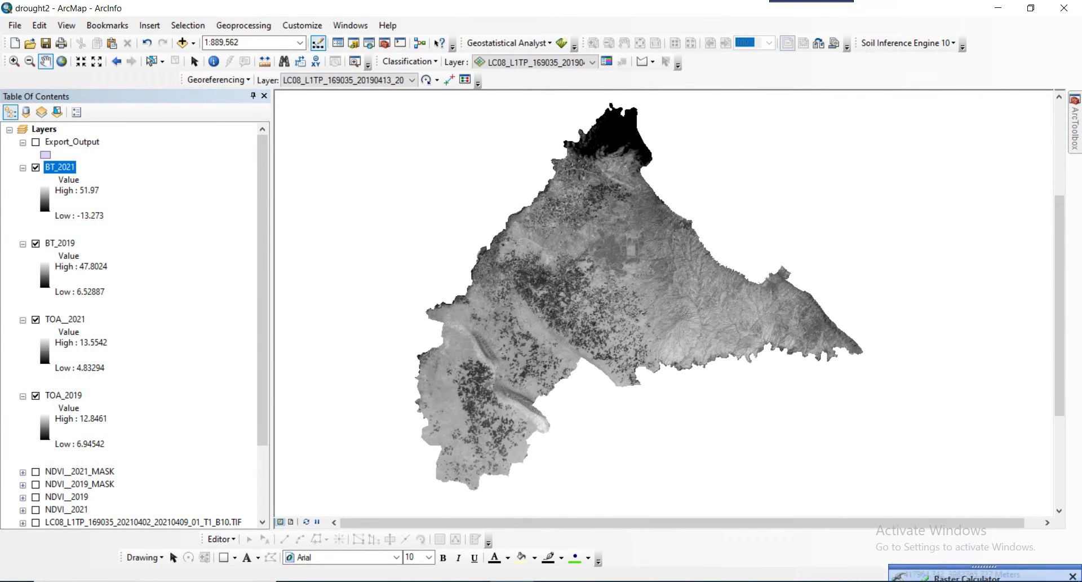
{"action": "left_click_drag", "start_coordinate": [626, 256], "coordinate": [627, 291]}
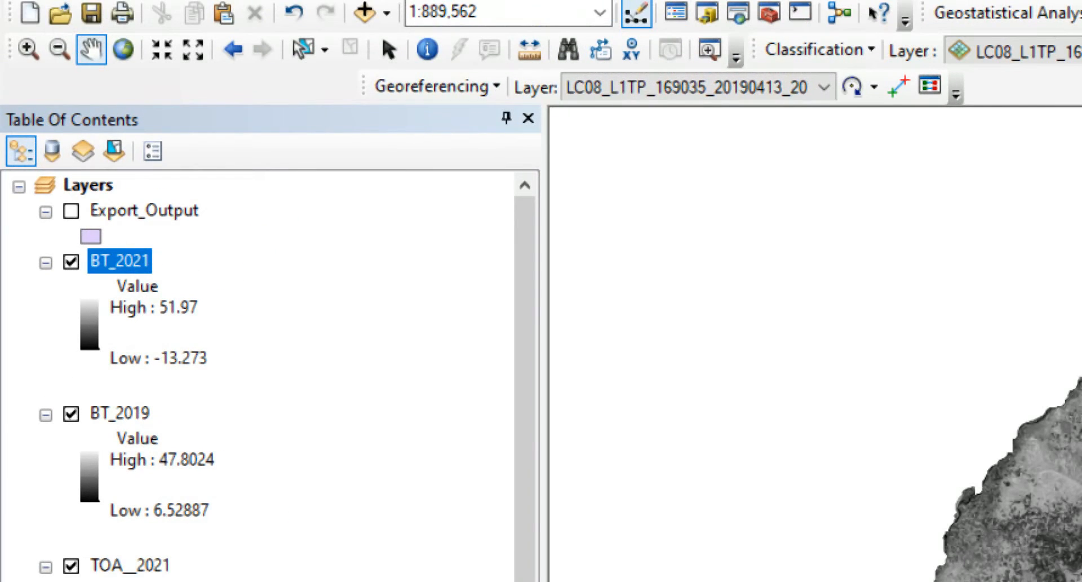
{"action": "left_click", "coordinate": [119, 413]}
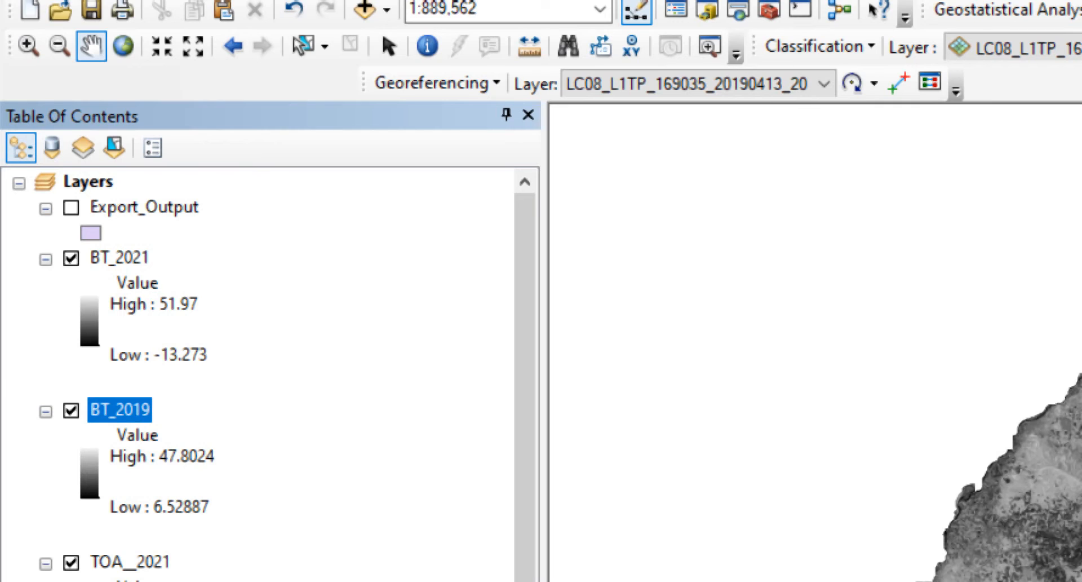
{"action": "key", "text": "super"}
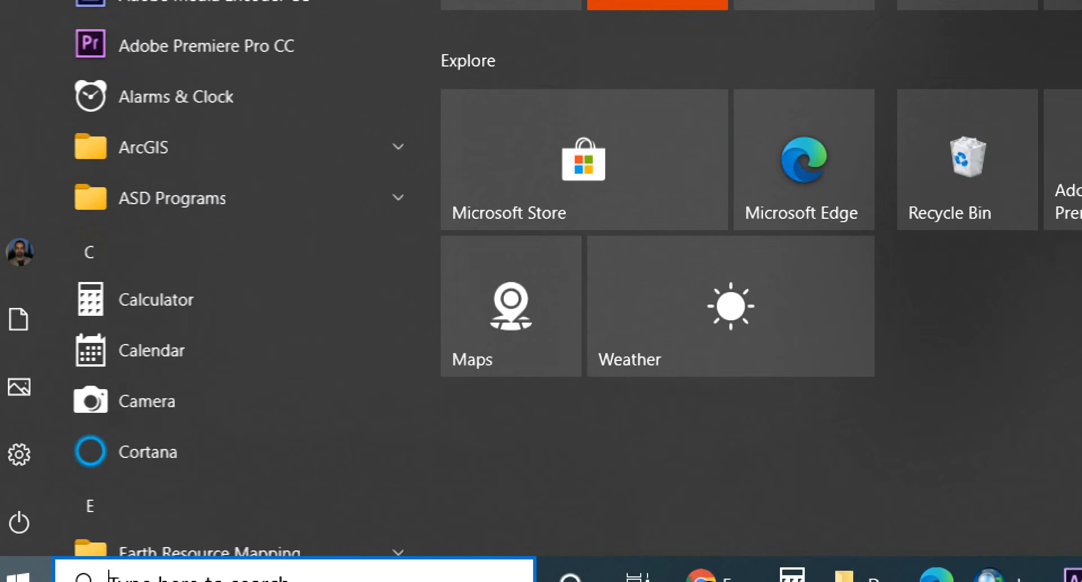
{"action": "key", "text": "super"}
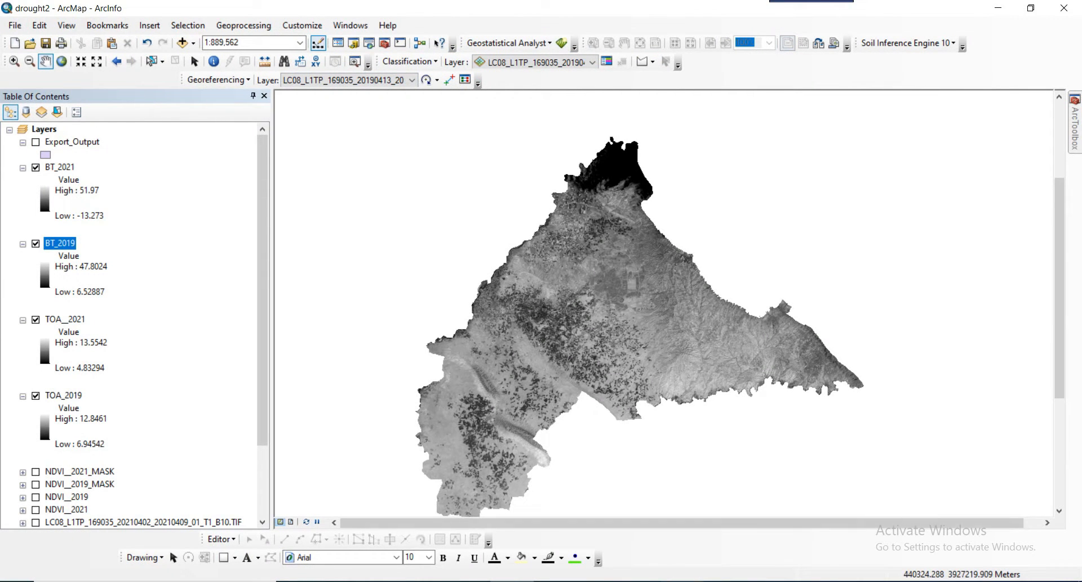
Step: Switch to the Word equations document, maximize it, and review the proportion of vegetation, emissivity and land surface temperature sections
{"action": "key", "text": "alt+Tab"}
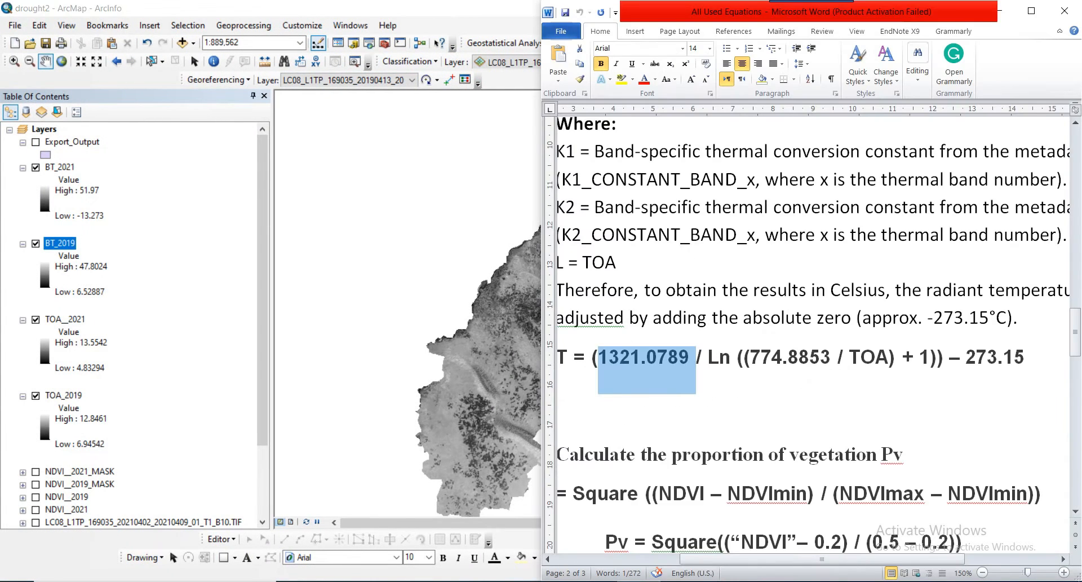
{"action": "left_click", "coordinate": [1031, 11]}
{"action": "scroll", "coordinate": [541, 339], "scroll_direction": "down", "scroll_amount": 2}
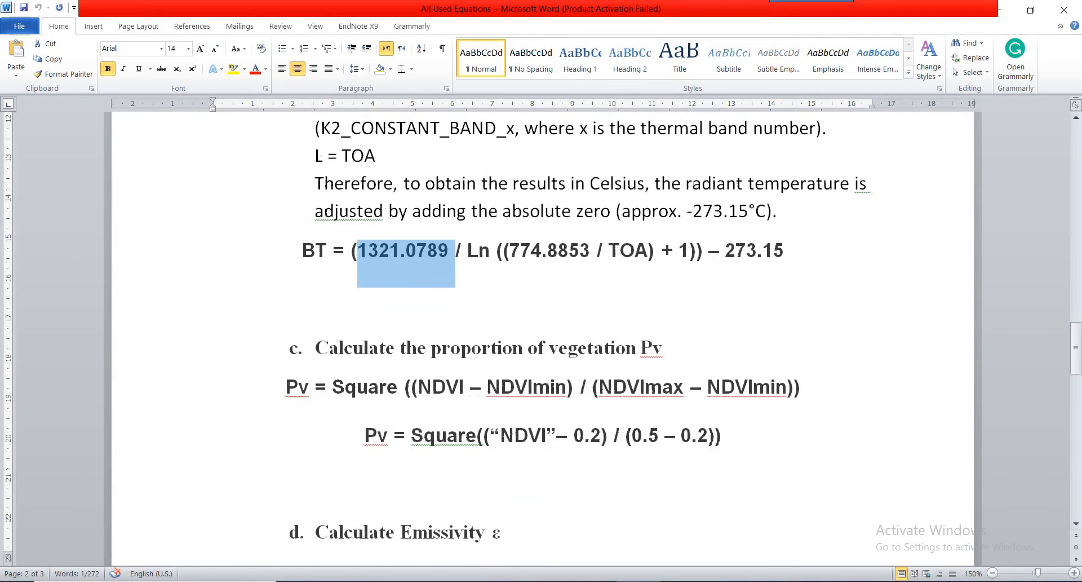
{"action": "left_click_drag", "start_coordinate": [329, 349], "coordinate": [670, 353]}
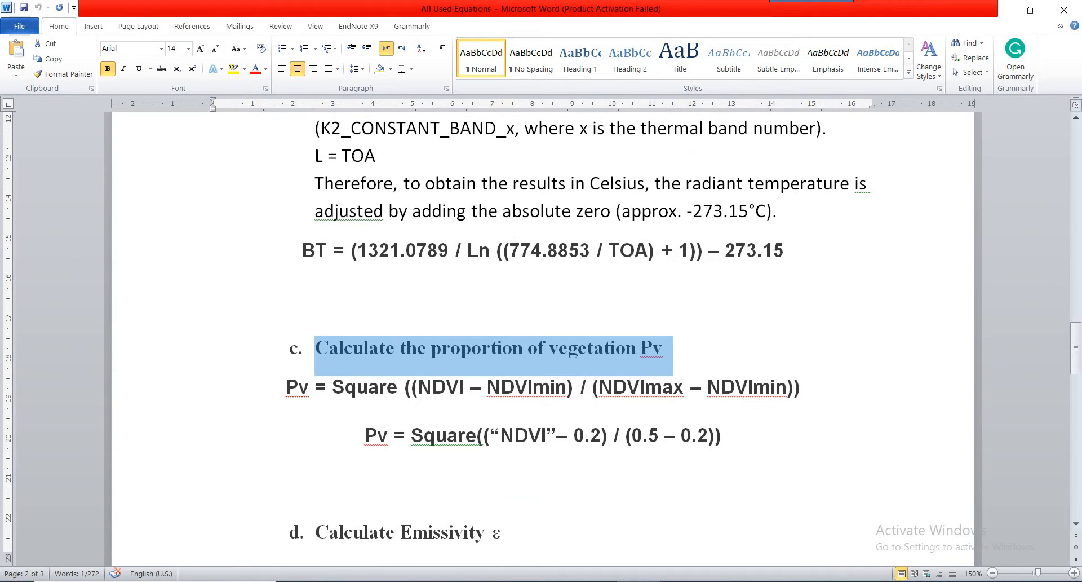
{"action": "scroll", "coordinate": [541, 338], "scroll_direction": "down", "scroll_amount": 3}
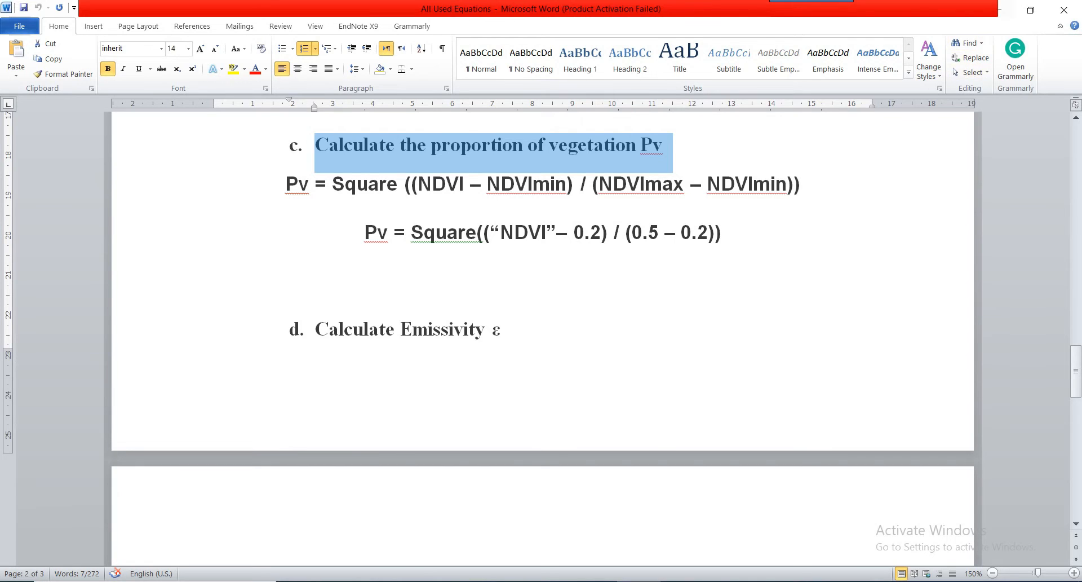
{"action": "left_click", "coordinate": [999, 9]}
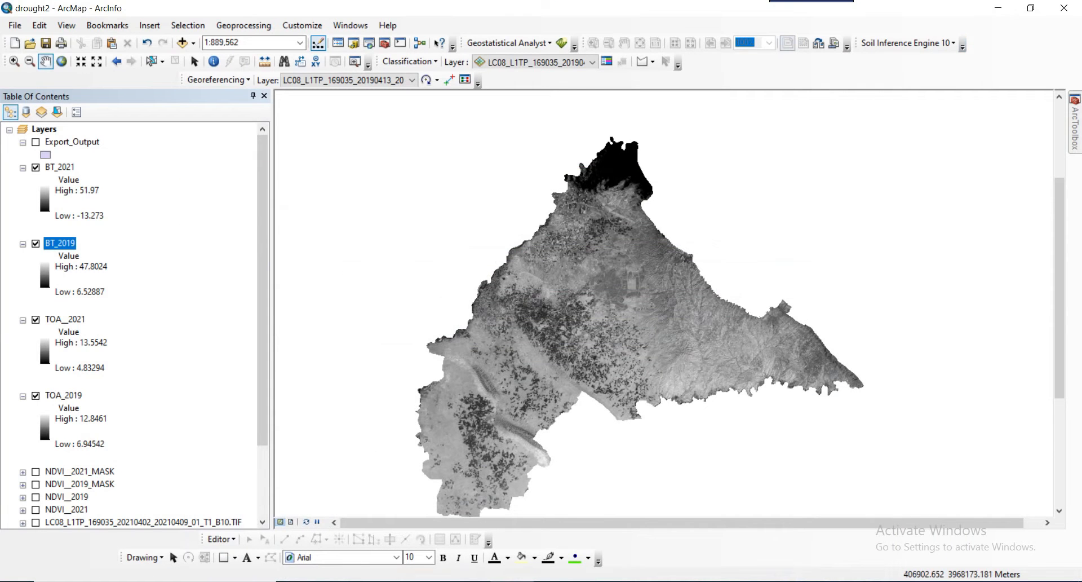
{"action": "left_click_drag", "start_coordinate": [608, 338], "coordinate": [641, 281]}
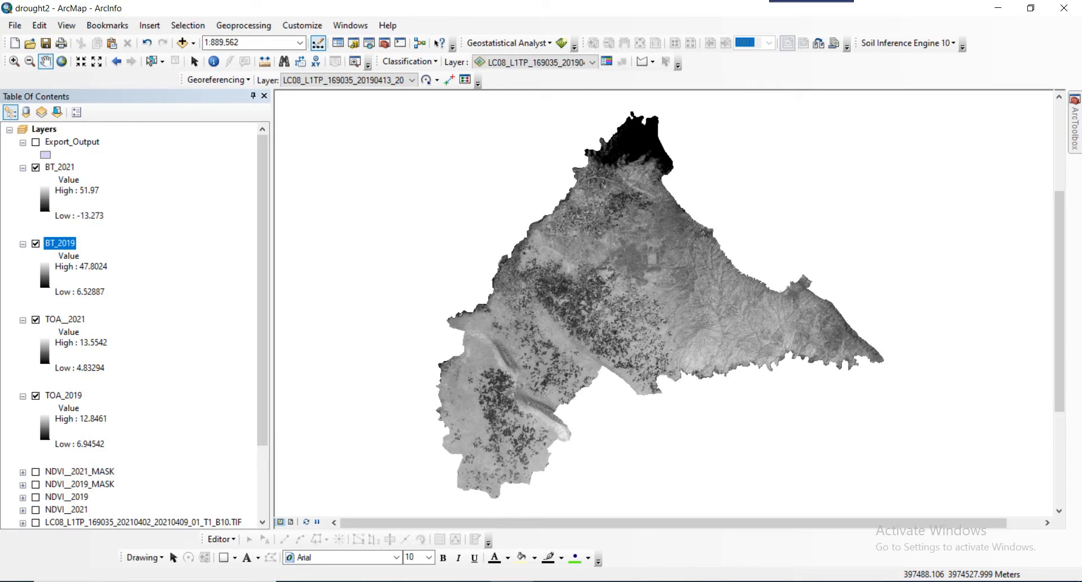
{"action": "left_click", "coordinate": [634, 581]}
{"action": "scroll", "coordinate": [542, 338], "scroll_direction": "down", "scroll_amount": 10}
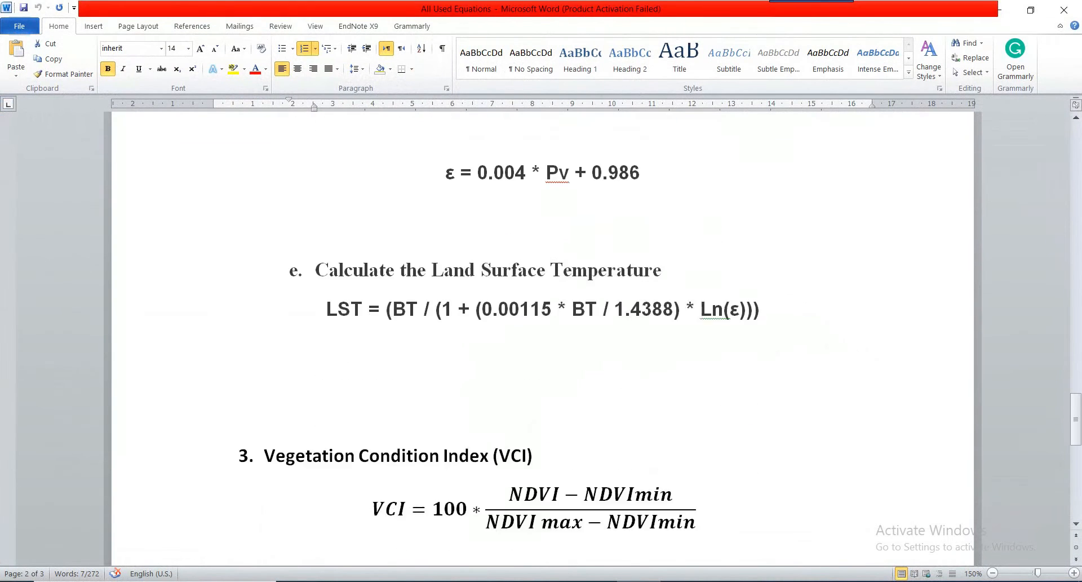
{"action": "scroll", "coordinate": [542, 339], "scroll_direction": "up", "scroll_amount": 10}
{"action": "scroll", "coordinate": [542, 338], "scroll_direction": "up", "scroll_amount": 2}
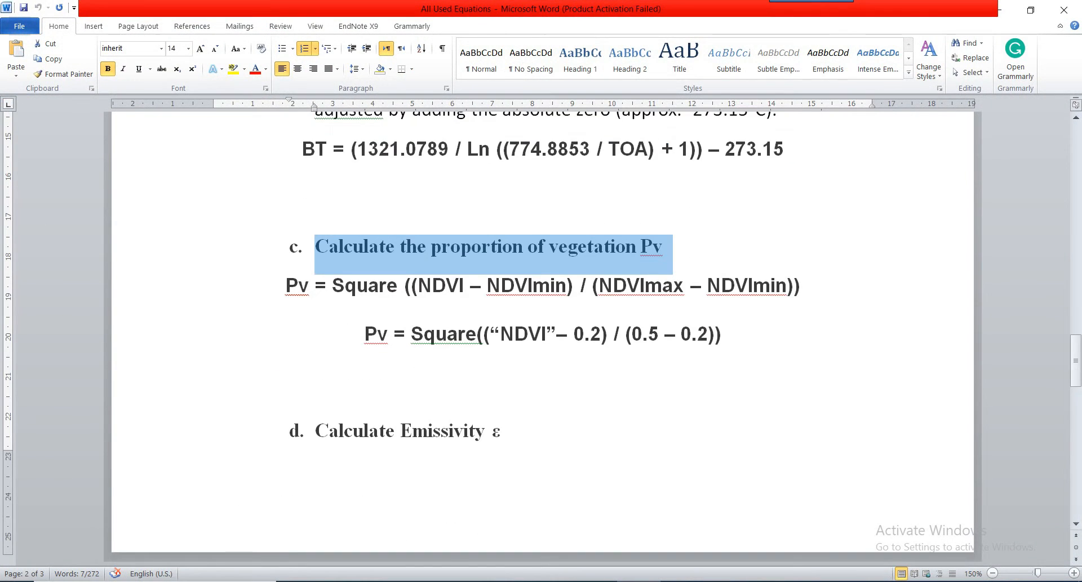
{"action": "left_click", "coordinate": [637, 581]}
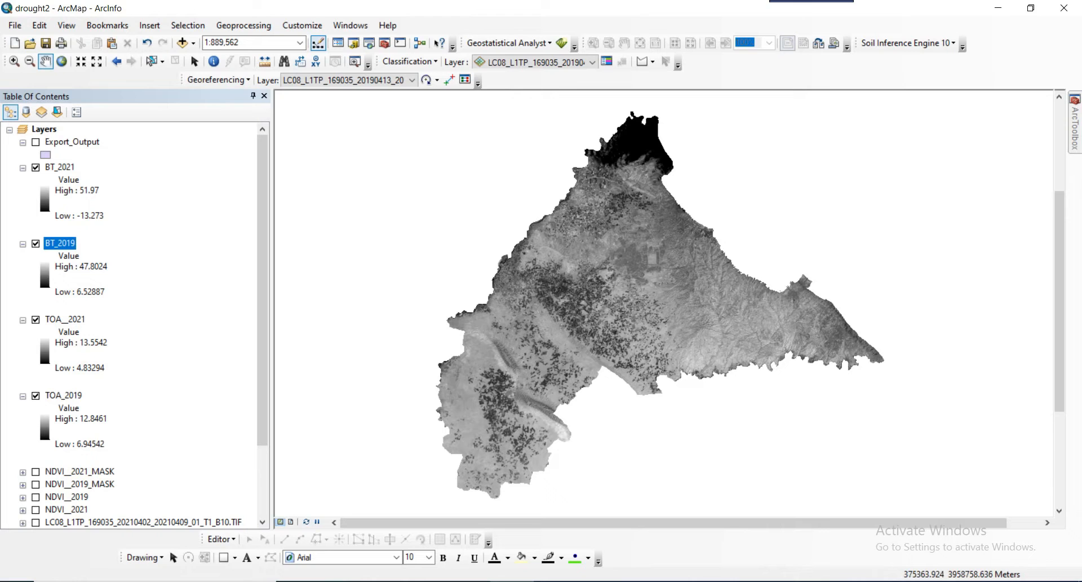
Step: Inspect the below-zero part of the BT_2021 histogram with the first class break at 0 and slightly above, discarding the classification
{"action": "left_click", "coordinate": [79, 216]}
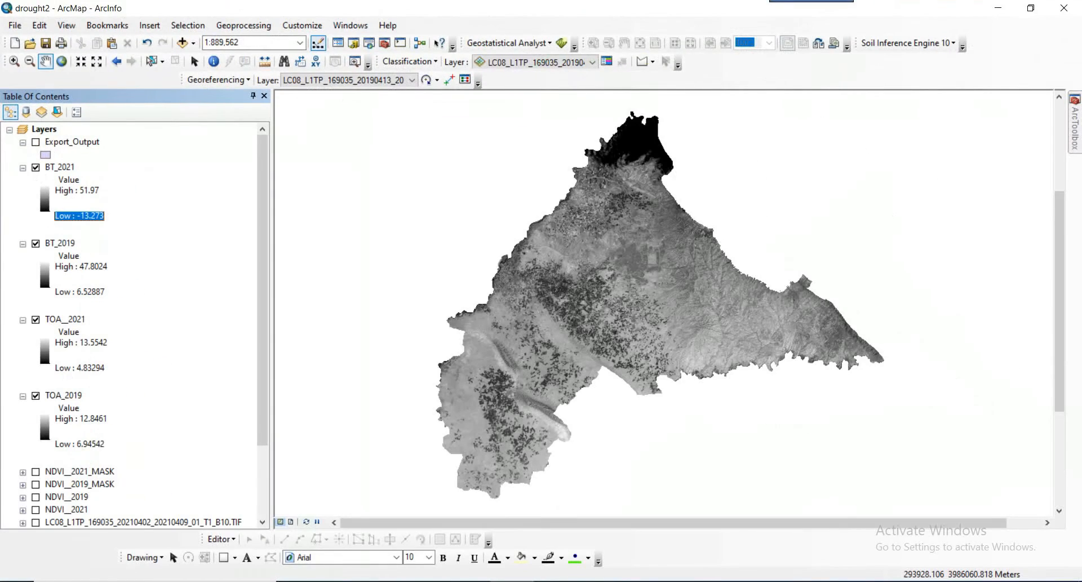
{"action": "right_click", "coordinate": [62, 167]}
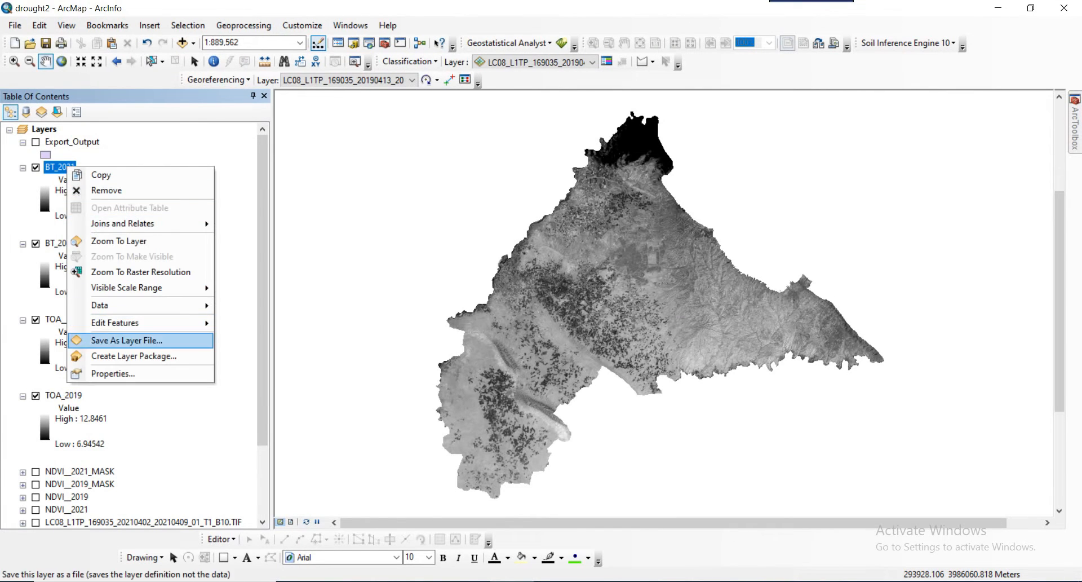
{"action": "left_click", "coordinate": [93, 369]}
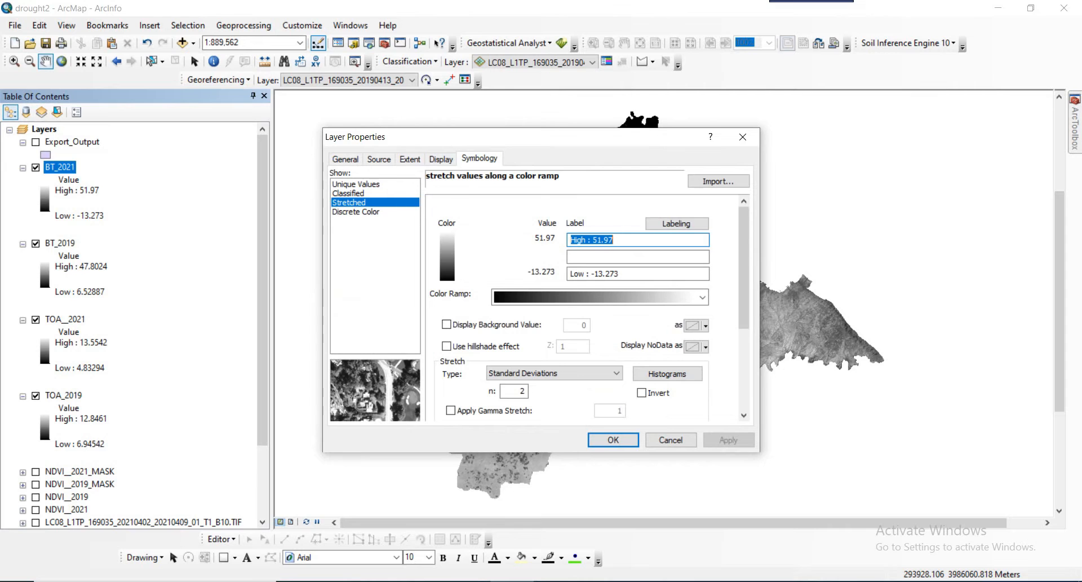
{"action": "left_click", "coordinate": [348, 193]}
{"action": "left_click", "coordinate": [704, 247]}
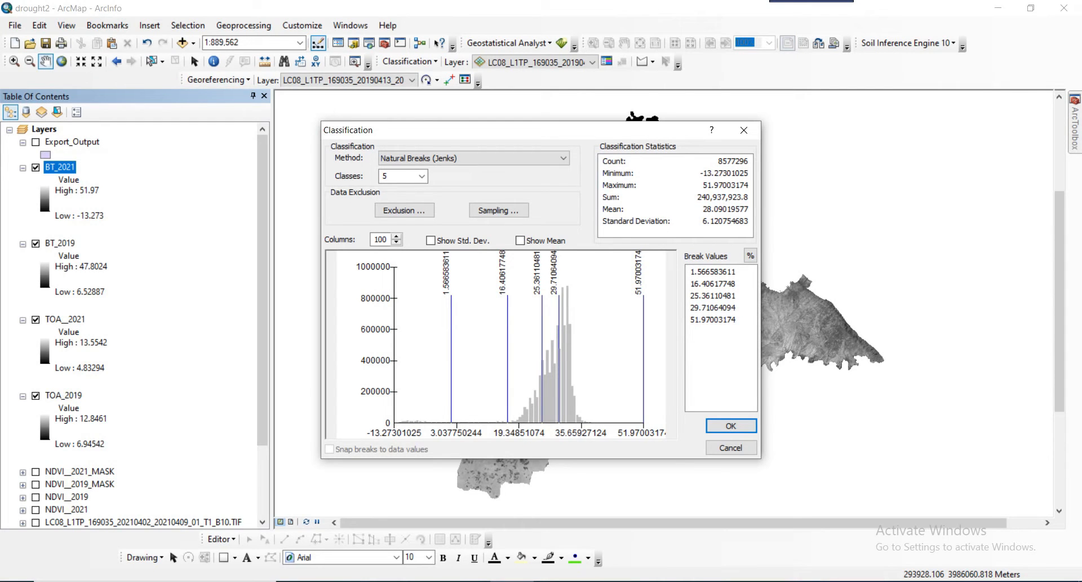
{"action": "left_click", "coordinate": [714, 271]}
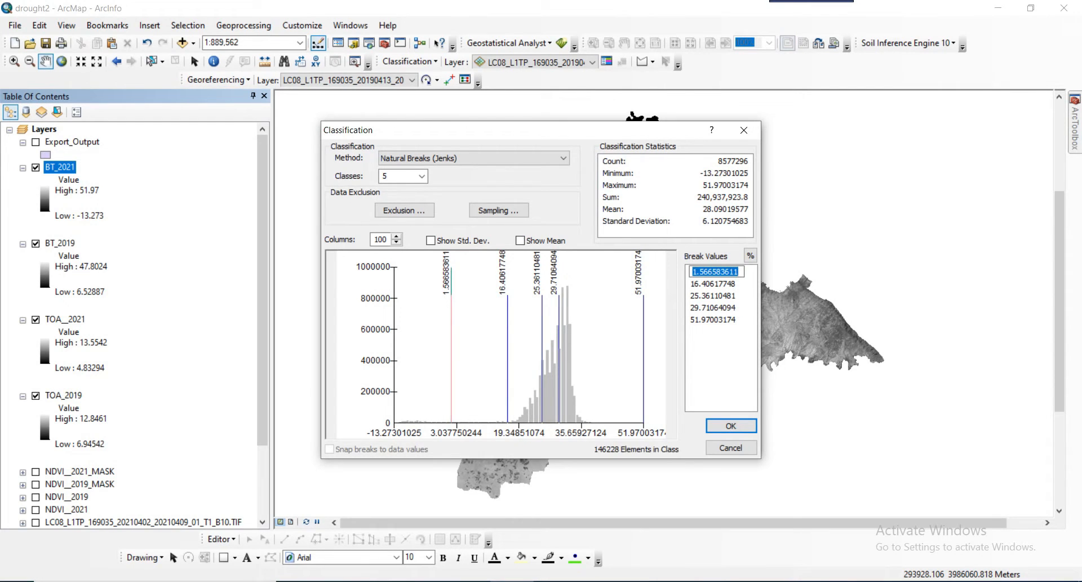
{"action": "type", "text": "0"}
{"action": "key", "text": "Return"}
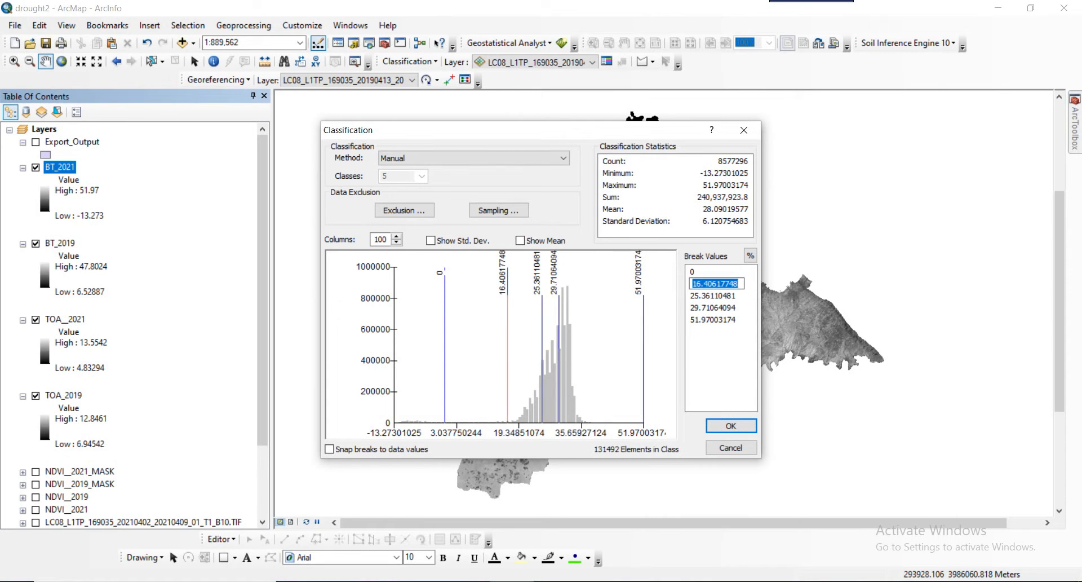
{"action": "mouse_move", "coordinate": [445, 344]}
{"action": "left_mouse_down"}
{"action": "mouse_move", "coordinate": [359, 344]}
{"action": "mouse_move", "coordinate": [448, 344]}
{"action": "left_mouse_up"}
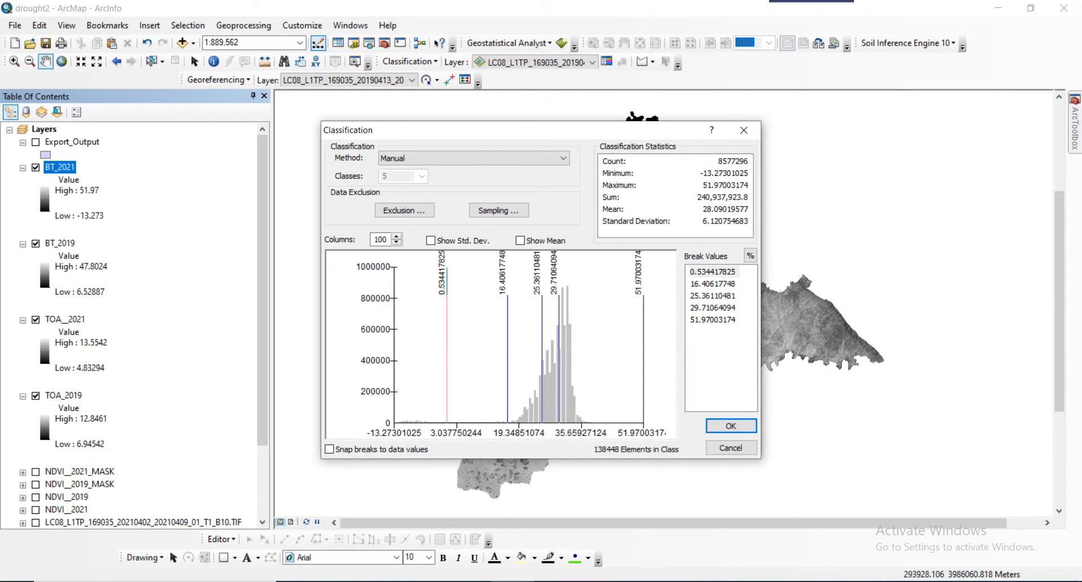
{"action": "left_click", "coordinate": [731, 448]}
{"action": "left_click", "coordinate": [673, 441]}
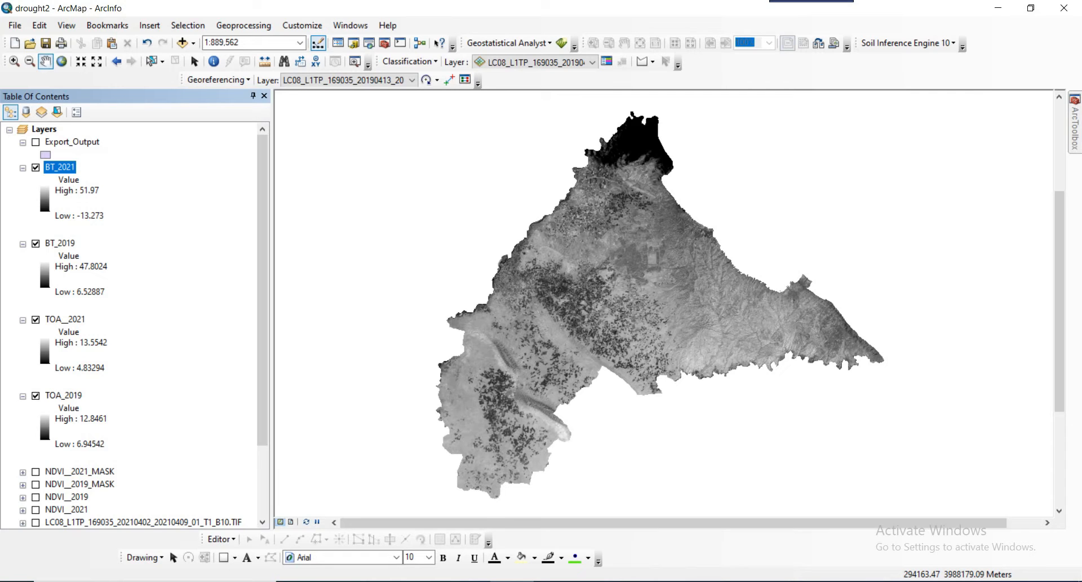
Step: Return to the Word document and examine the proportion of vegetation formula, including its NDVI term
{"action": "left_click_drag", "start_coordinate": [648, 282], "coordinate": [620, 281]}
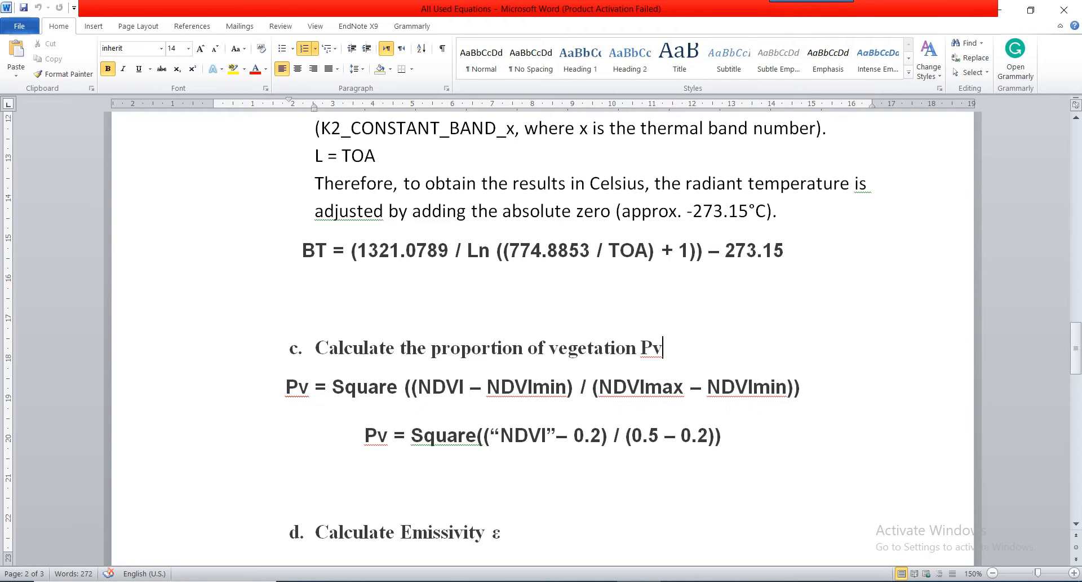
{"action": "left_click_drag", "start_coordinate": [431, 348], "coordinate": [637, 347]}
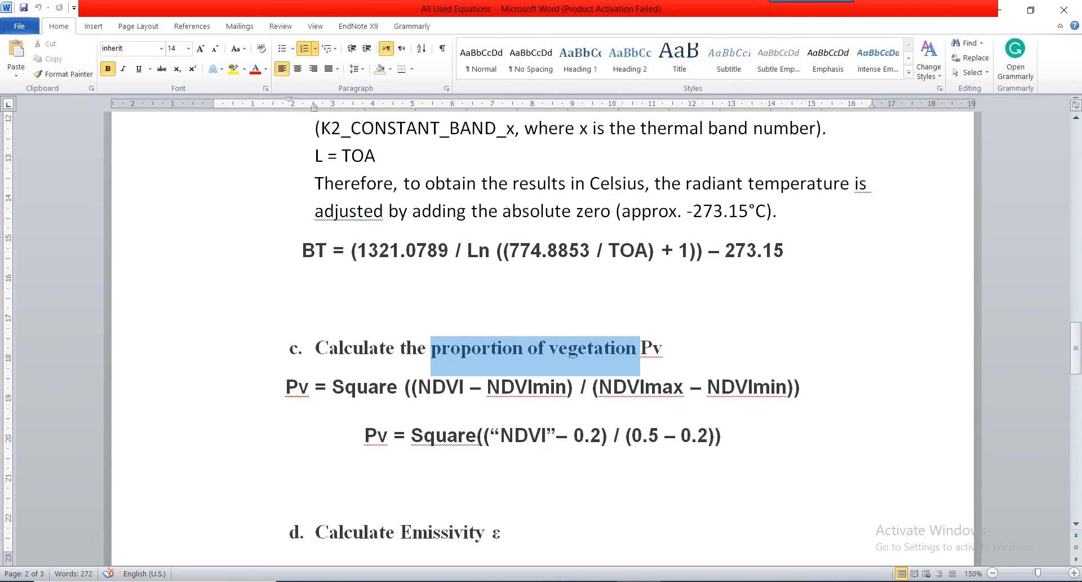
{"action": "left_click", "coordinate": [637, 347]}
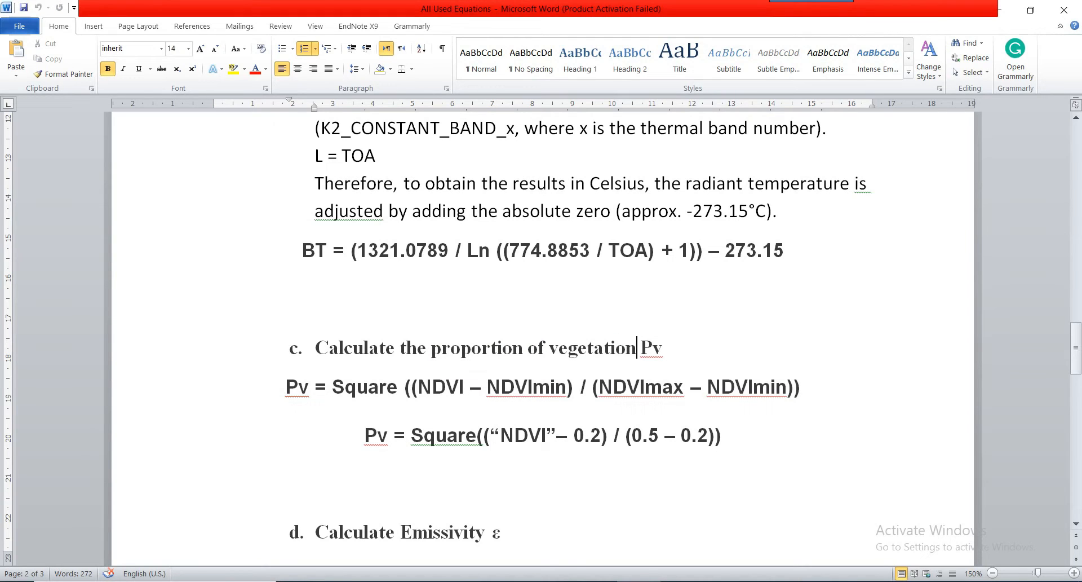
{"action": "left_click_drag", "start_coordinate": [332, 388], "coordinate": [801, 394]}
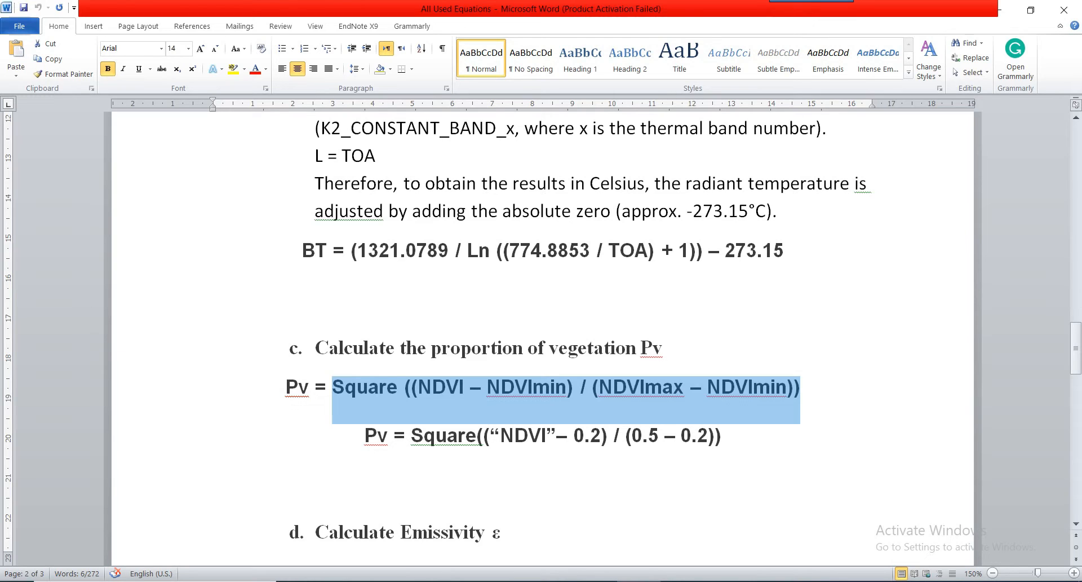
{"action": "left_click", "coordinate": [418, 387]}
{"action": "left_click_drag", "start_coordinate": [418, 387], "coordinate": [463, 387]}
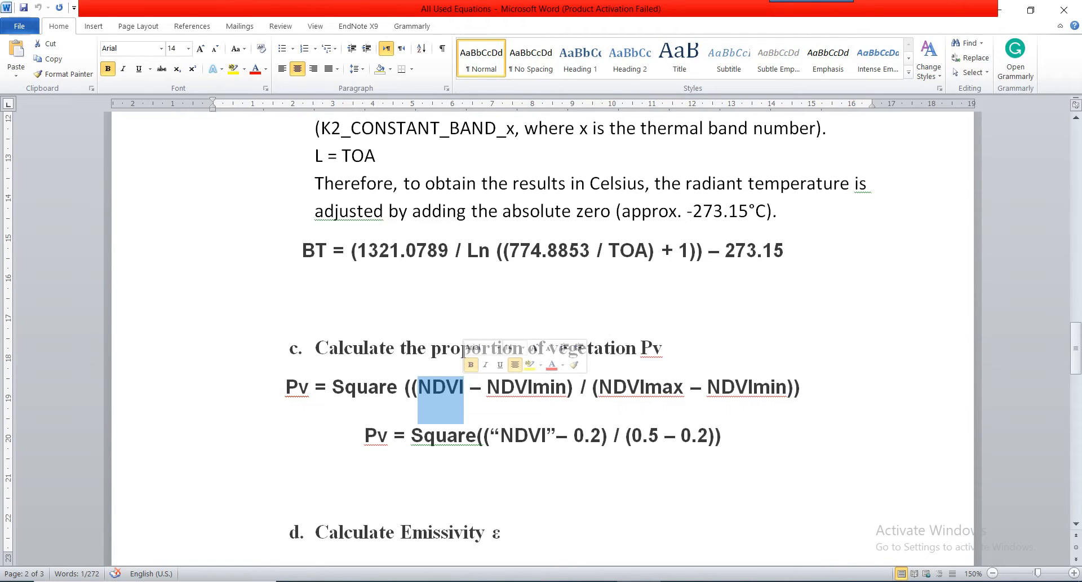
Step: Review the NDVI, NDVImin and NDVImax terms of the vegetation proportion (Pv) equation in the document
{"action": "left_click_drag", "start_coordinate": [487, 387], "coordinate": [567, 387]}
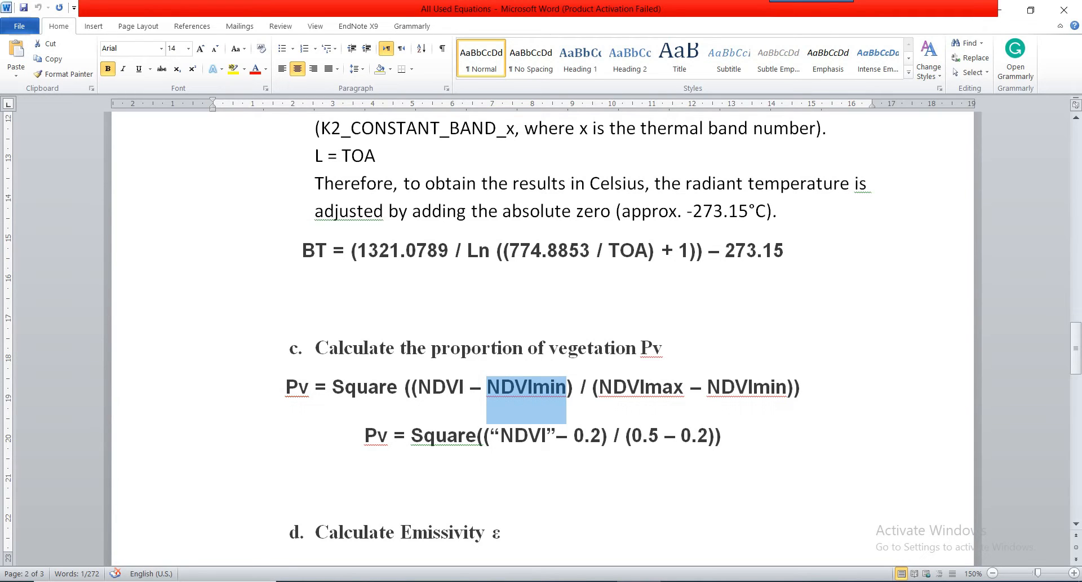
{"action": "left_click", "coordinate": [627, 388]}
{"action": "left_click", "coordinate": [754, 387]}
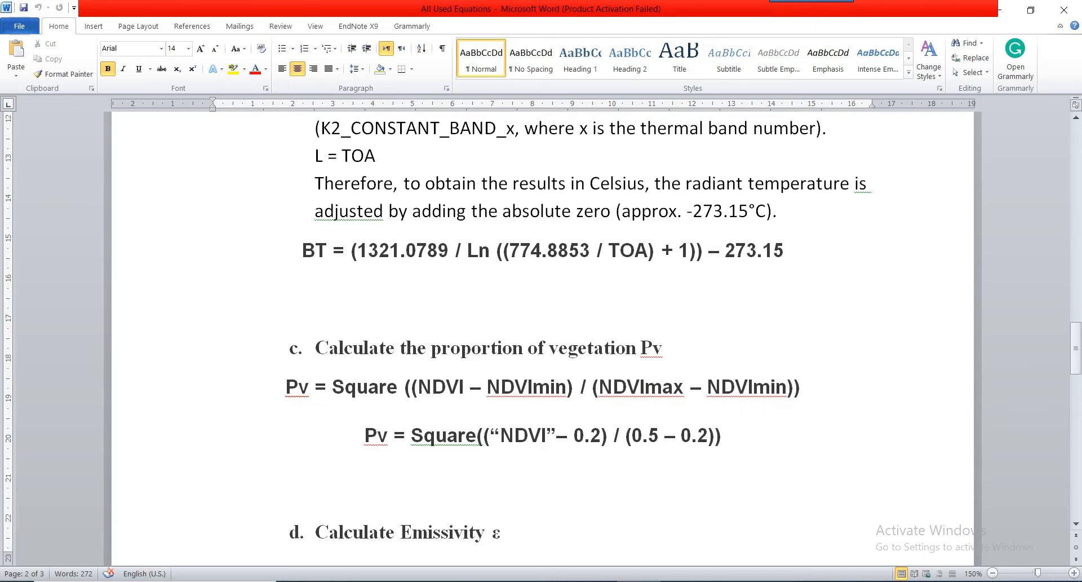
Step: Switch to ArcMap, open the Raster Calculator and begin the map algebra expression with the Square function
{"action": "left_click", "coordinate": [513, 581]}
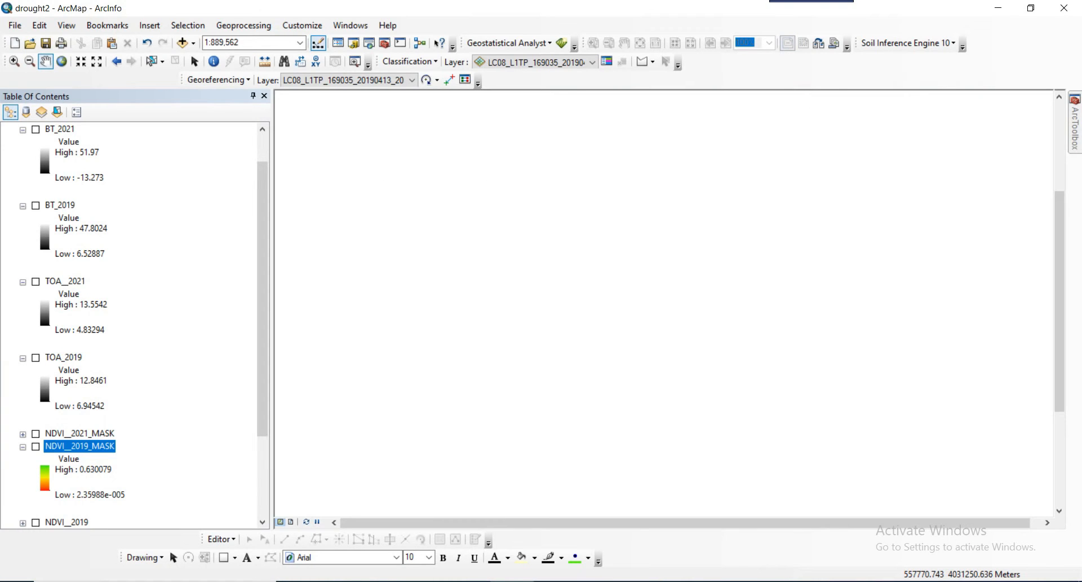
{"action": "left_click", "coordinate": [1075, 129]}
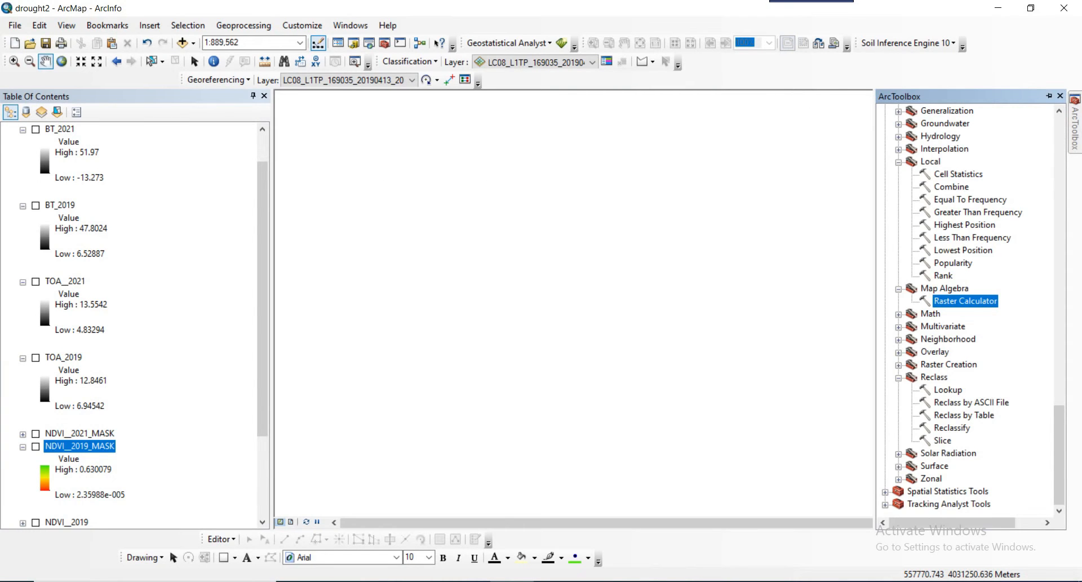
{"action": "double_click", "coordinate": [965, 301]}
{"action": "left_click", "coordinate": [545, 329]}
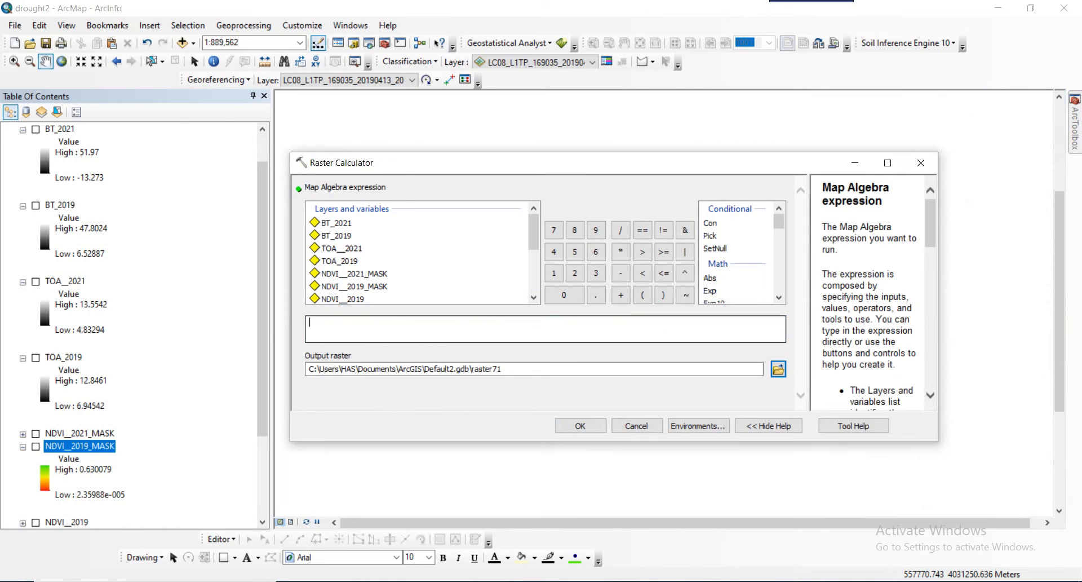
{"action": "scroll", "coordinate": [738, 251], "scroll_direction": "down", "scroll_amount": 2}
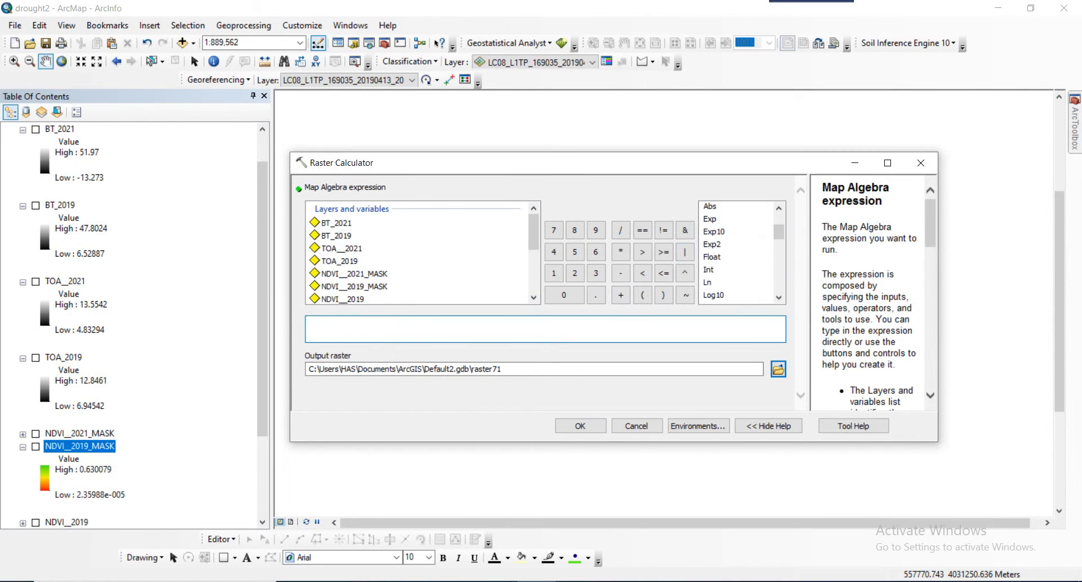
{"action": "scroll", "coordinate": [738, 252], "scroll_direction": "down", "scroll_amount": 3}
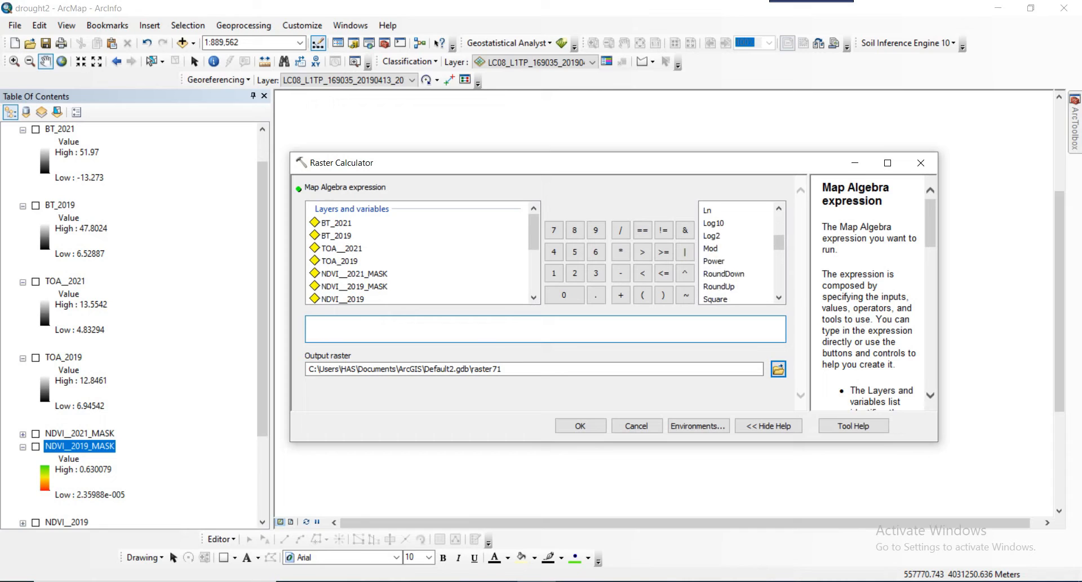
{"action": "double_click", "coordinate": [715, 264]}
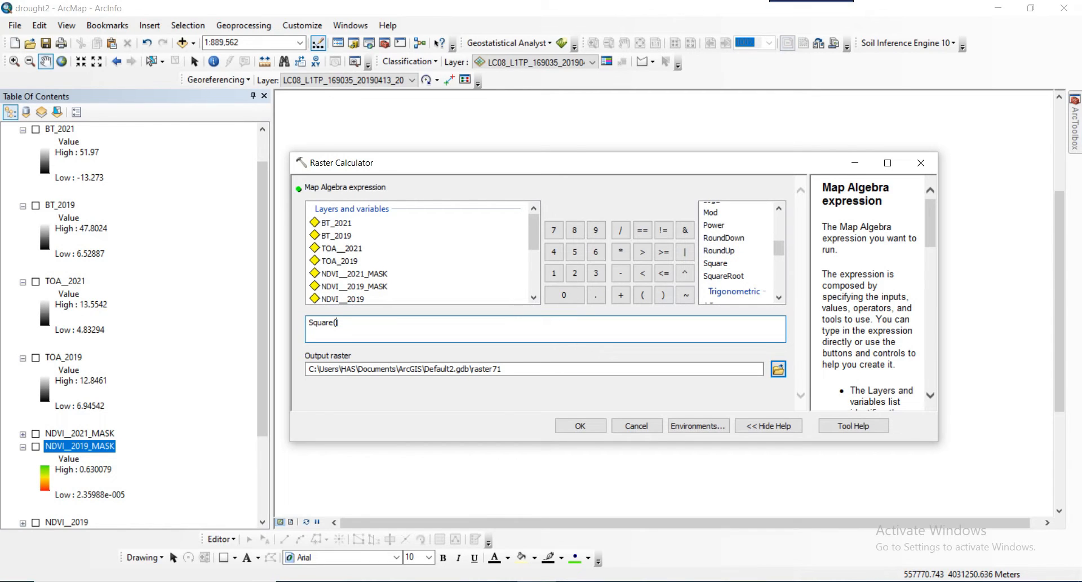
Step: Inside Square, open a numerator bracket and add the NDVI__2019_MASK layer followed by a minus operator
{"action": "left_click", "coordinate": [642, 295]}
{"action": "scroll", "coordinate": [420, 253], "scroll_direction": "down", "scroll_amount": 1}
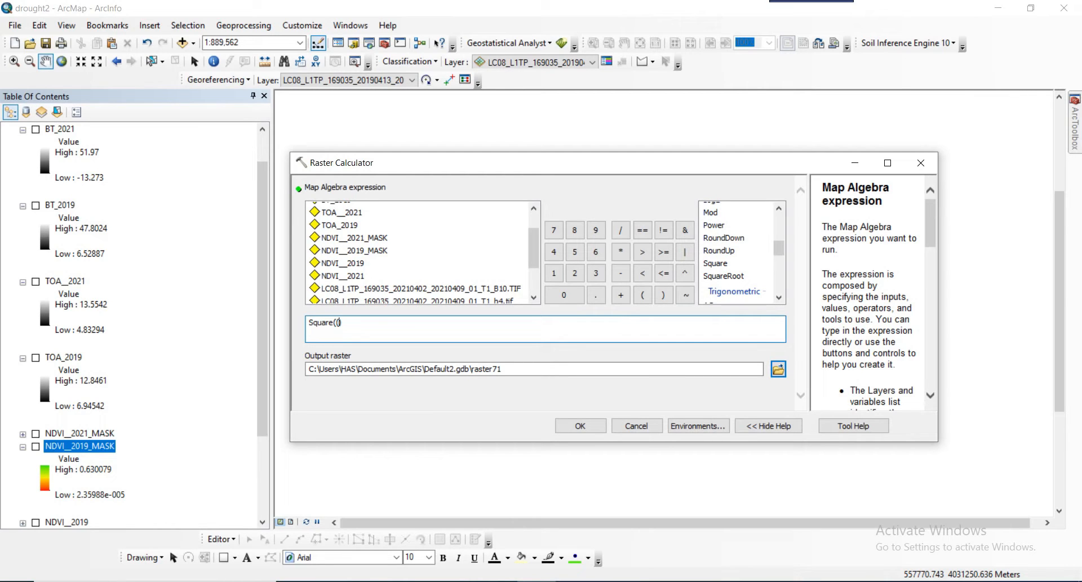
{"action": "double_click", "coordinate": [355, 250]}
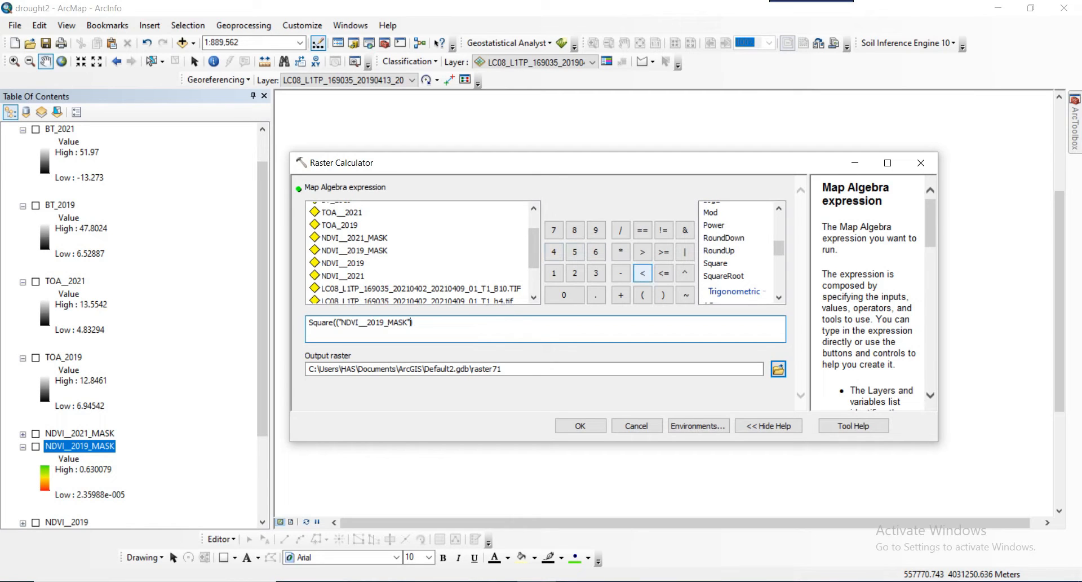
{"action": "left_click", "coordinate": [621, 273]}
Step: Check the NDVImin term in the Word equation and complete the numerator in ArcMap with a minimum NDVI of 0.00002
{"action": "key", "text": "alt+Tab"}
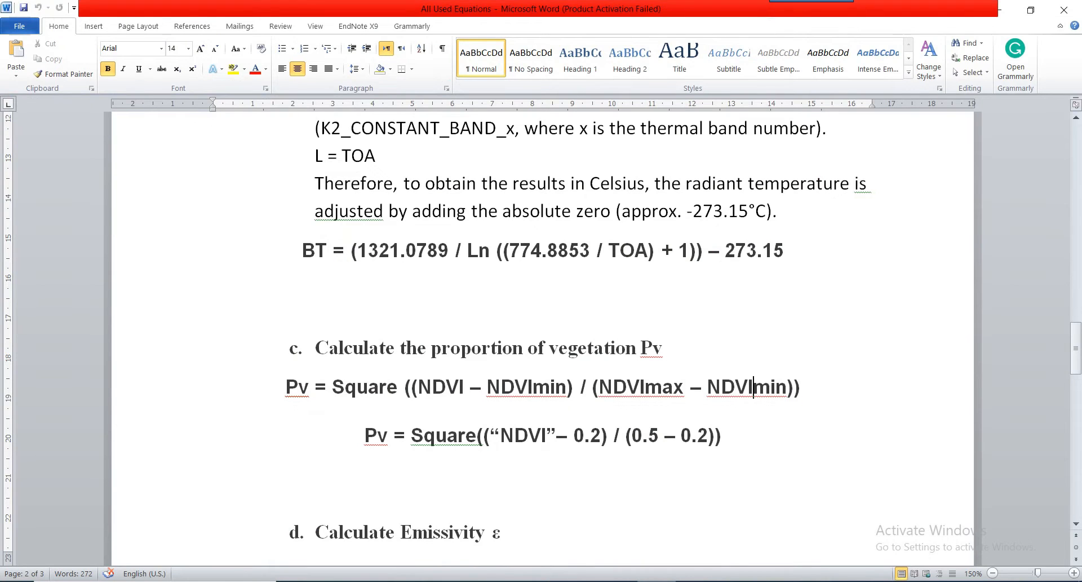
{"action": "left_click_drag", "start_coordinate": [487, 388], "coordinate": [527, 388]}
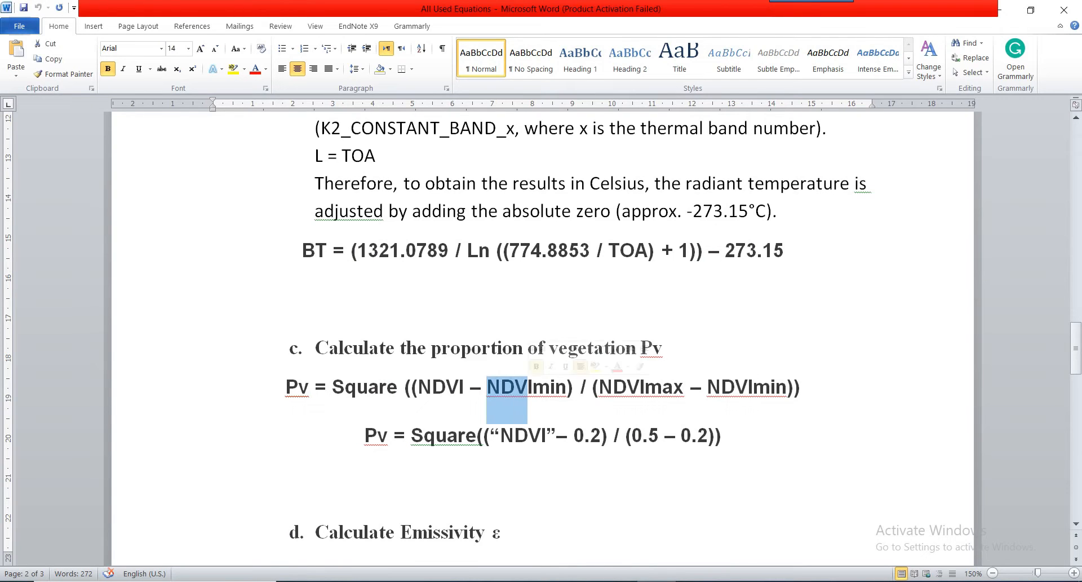
{"action": "key", "text": "alt+Tab"}
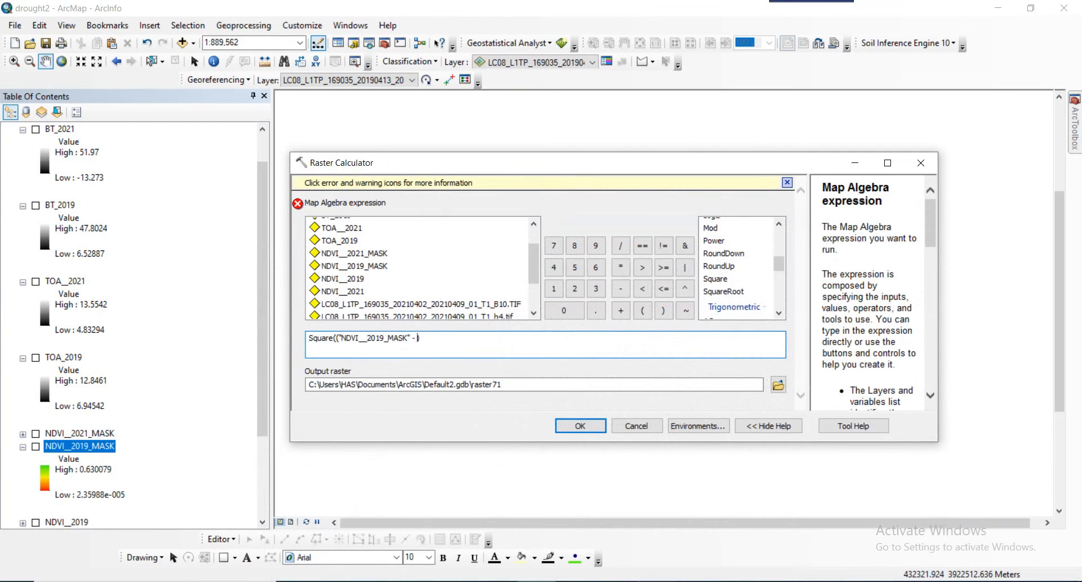
{"action": "type", "text": ")"}
{"action": "scroll", "coordinate": [135, 325], "scroll_direction": "down", "scroll_amount": 1}
{"action": "left_click", "coordinate": [90, 456]}
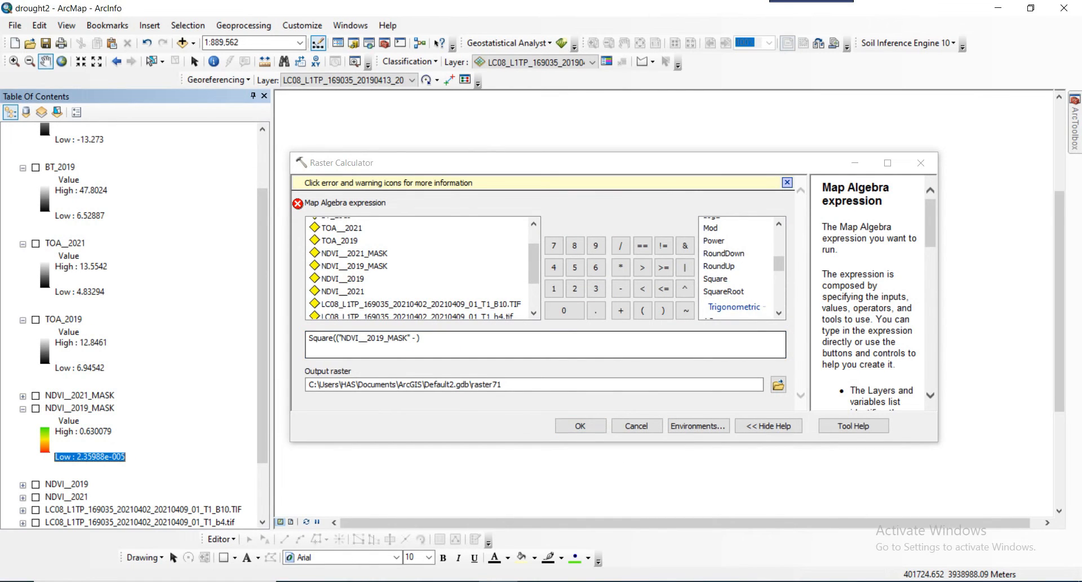
{"action": "left_click", "coordinate": [416, 338]}
{"action": "type", "text": "0.000"}
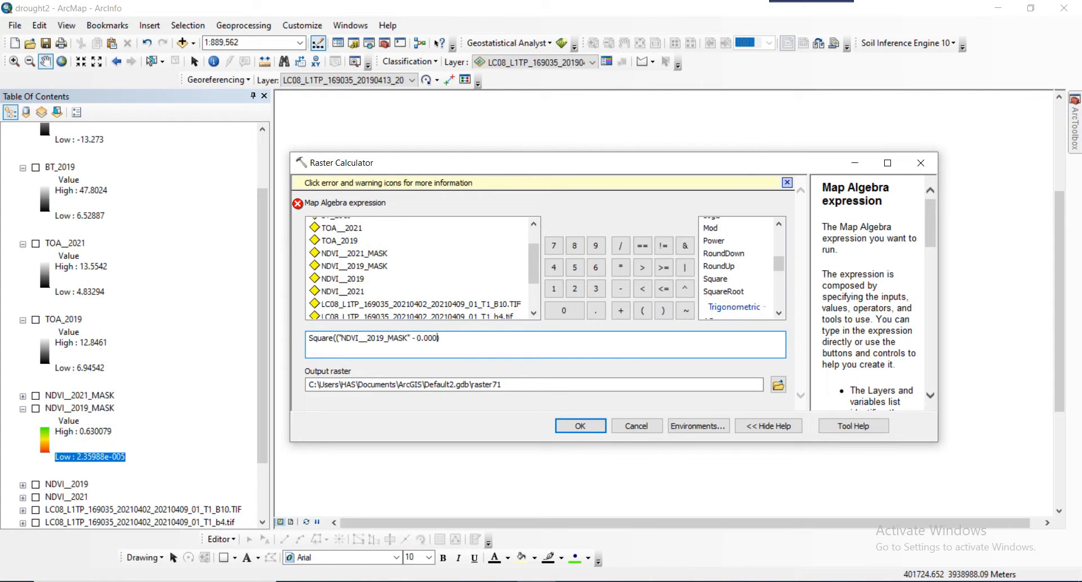
{"action": "type", "text": "02"}
Step: Check the NDVImax term in the Word equation and add a division and an opening denominator bracket to the ArcMap expression
{"action": "left_click", "coordinate": [695, 581]}
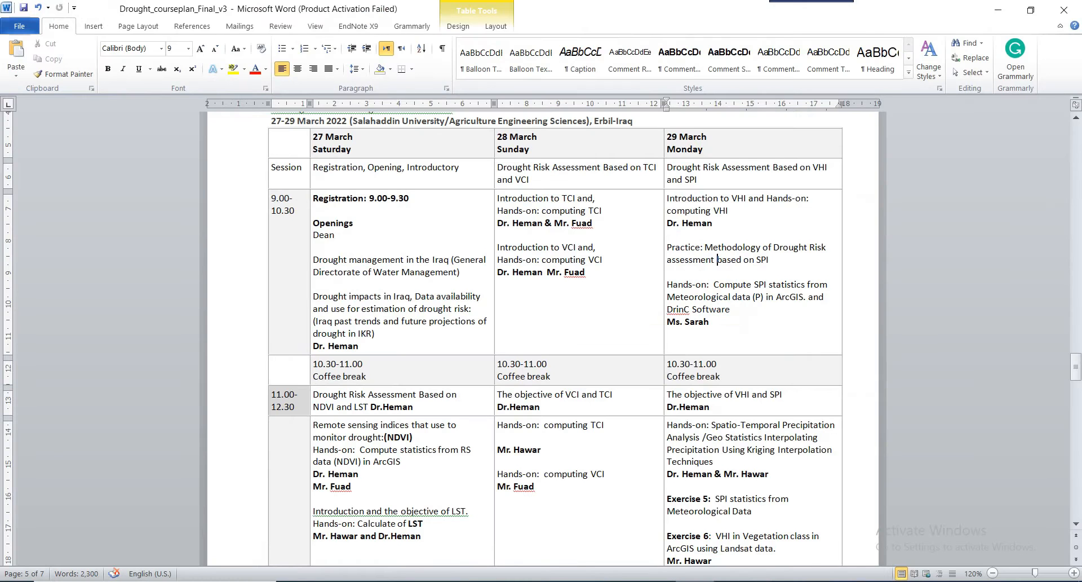
{"action": "left_click", "coordinate": [657, 580]}
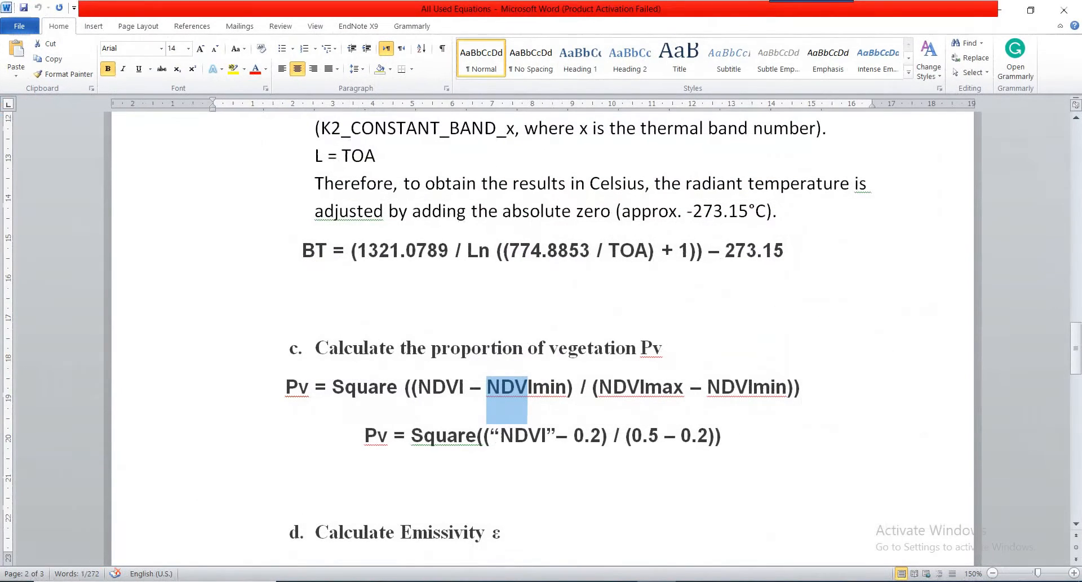
{"action": "left_click_drag", "start_coordinate": [598, 386], "coordinate": [673, 387]}
{"action": "left_click", "coordinate": [539, 580]}
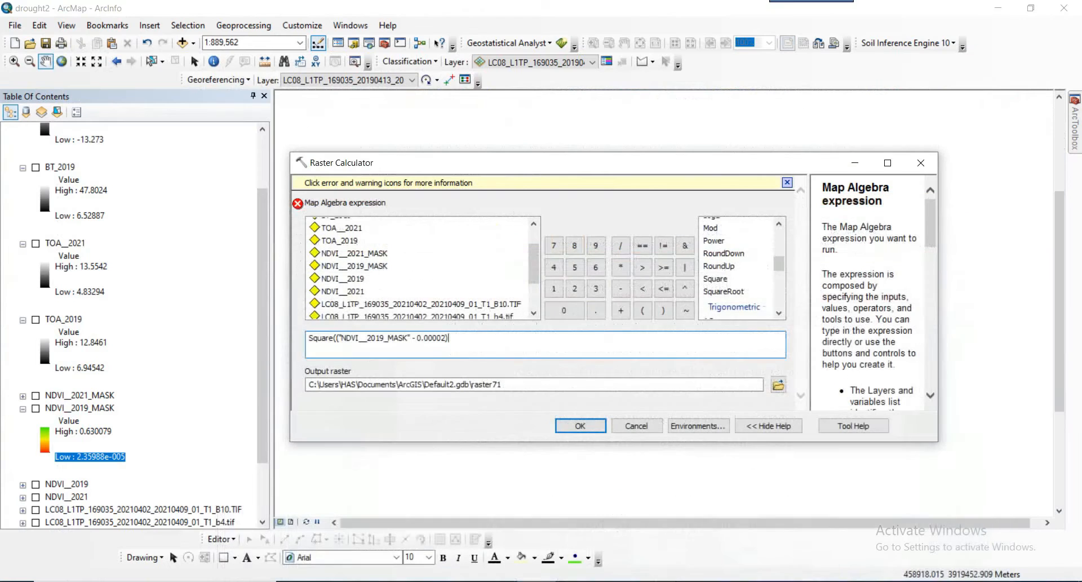
{"action": "left_click", "coordinate": [620, 245]}
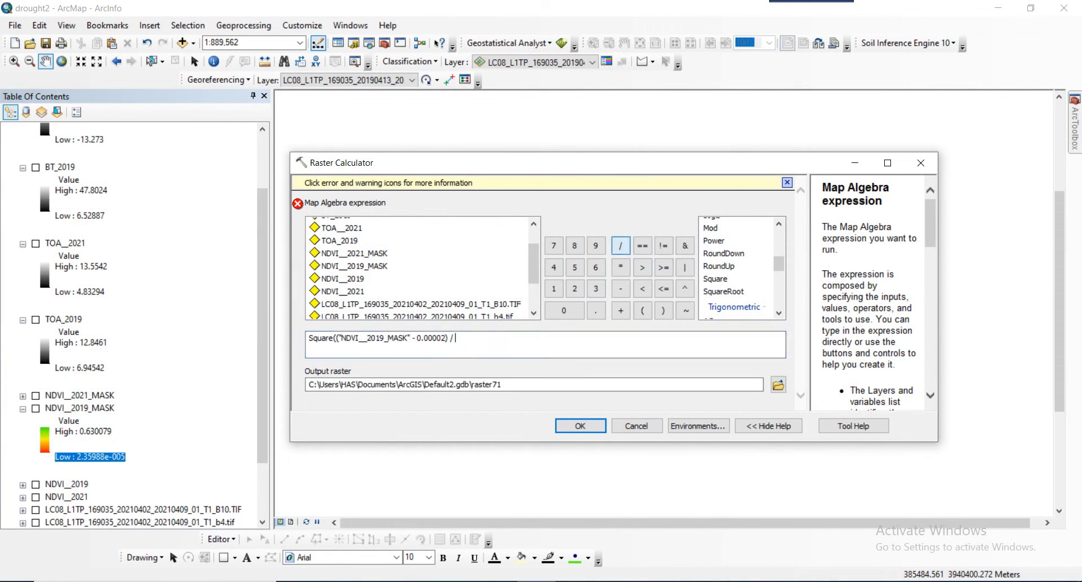
{"action": "left_click", "coordinate": [643, 310]}
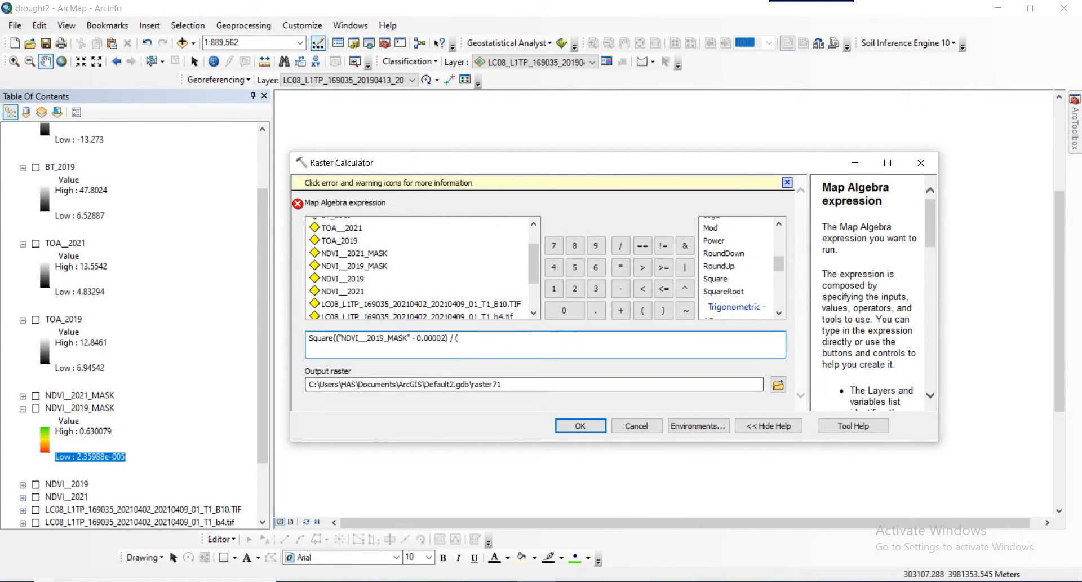
Step: Enter 0.63 - 0.000023 as the denominator of the expression
{"action": "type", "text": "0."}
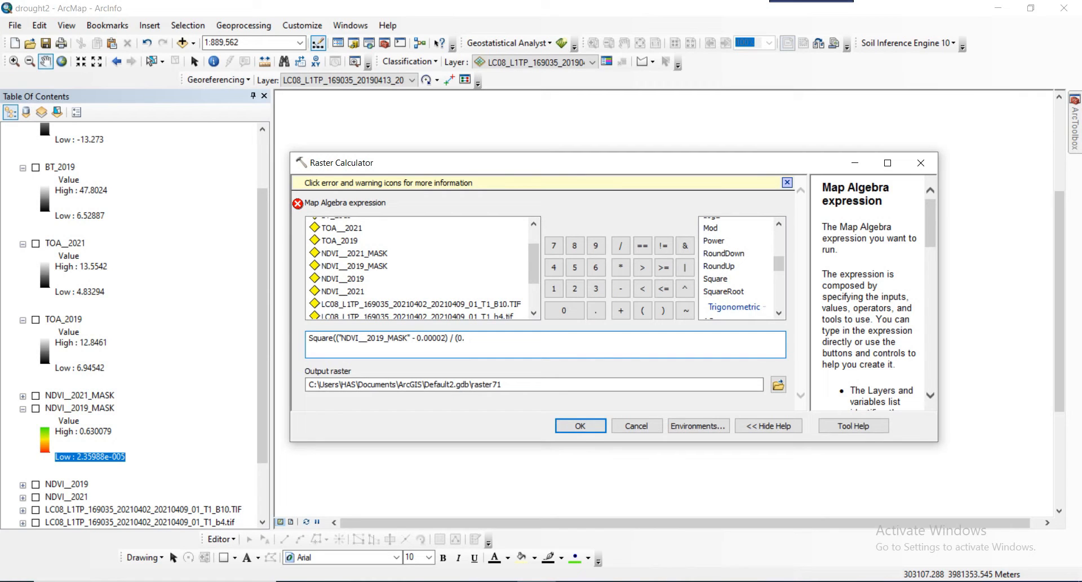
{"action": "type", "text": "63"}
{"action": "left_click", "coordinate": [620, 288]}
{"action": "type", "text": "0.0000"}
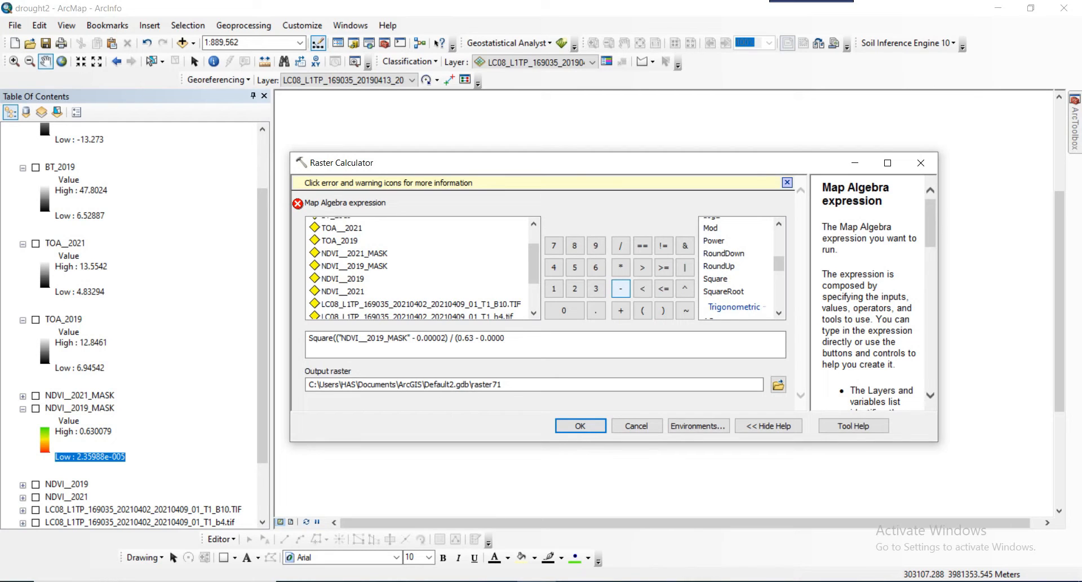
{"action": "type", "text": "2"}
{"action": "type", "text": "3"}
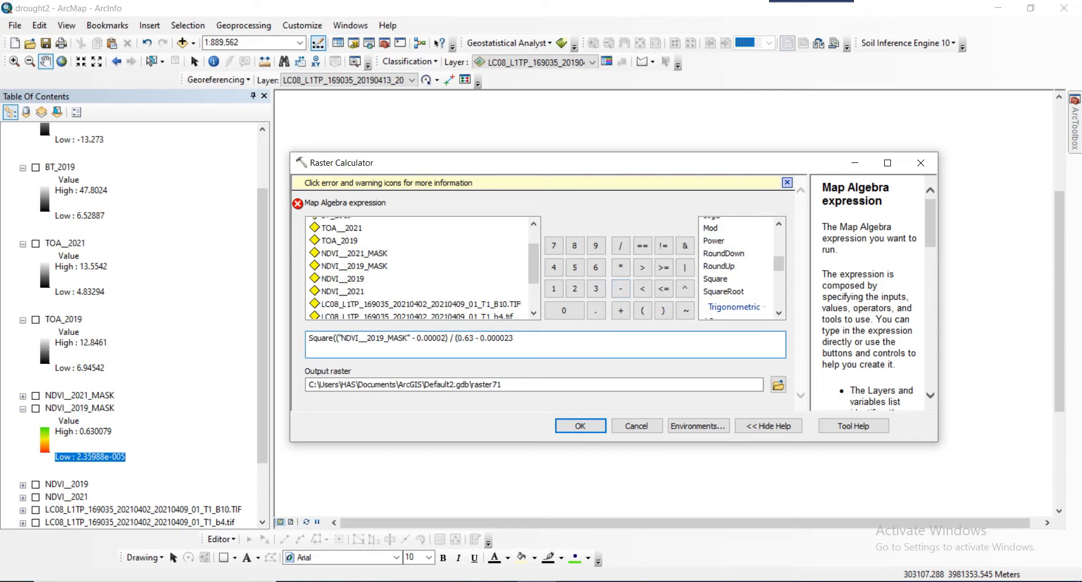
Step: Change the numerator's minimum NDVI to 0.000023 and close the denominator and Square brackets
{"action": "left_click", "coordinate": [447, 338]}
{"action": "type", "text": "3"}
{"action": "left_click", "coordinate": [518, 337]}
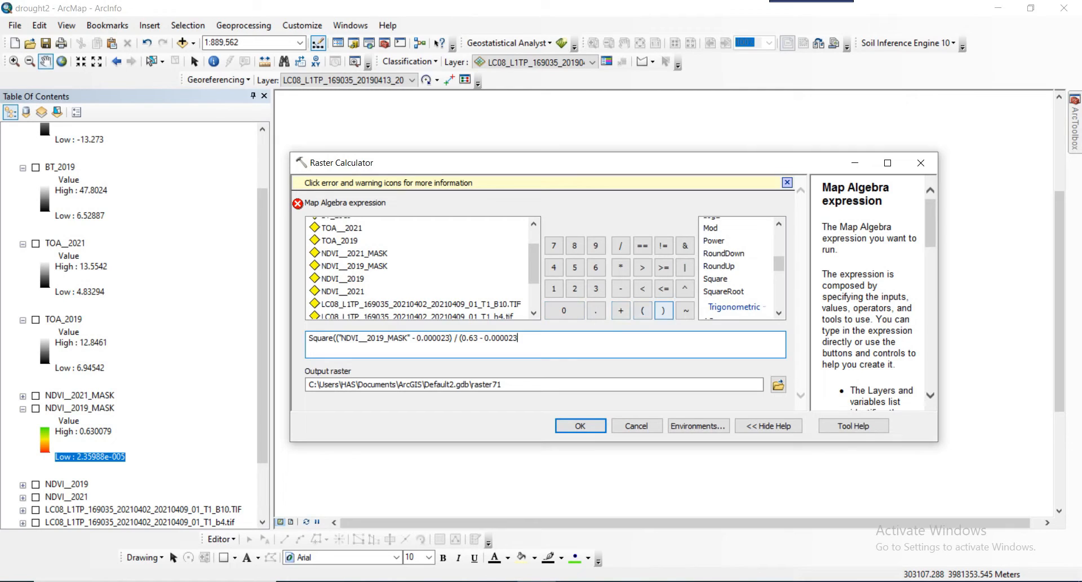
{"action": "left_click", "coordinate": [663, 310]}
{"action": "left_click", "coordinate": [502, 384]}
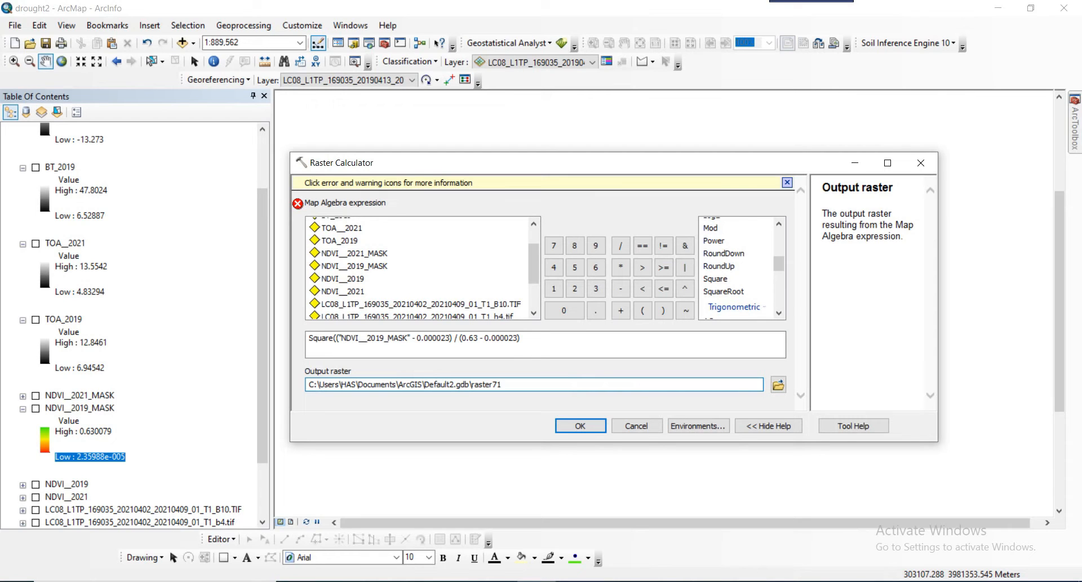
{"action": "left_click", "coordinate": [521, 338]}
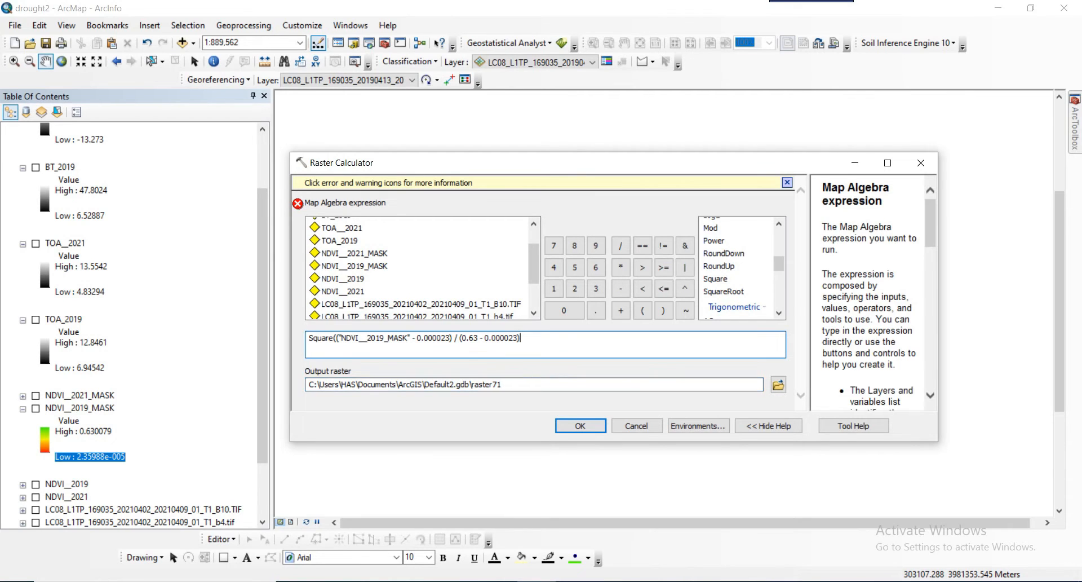
{"action": "left_click", "coordinate": [664, 310]}
{"action": "left_click", "coordinate": [527, 385]}
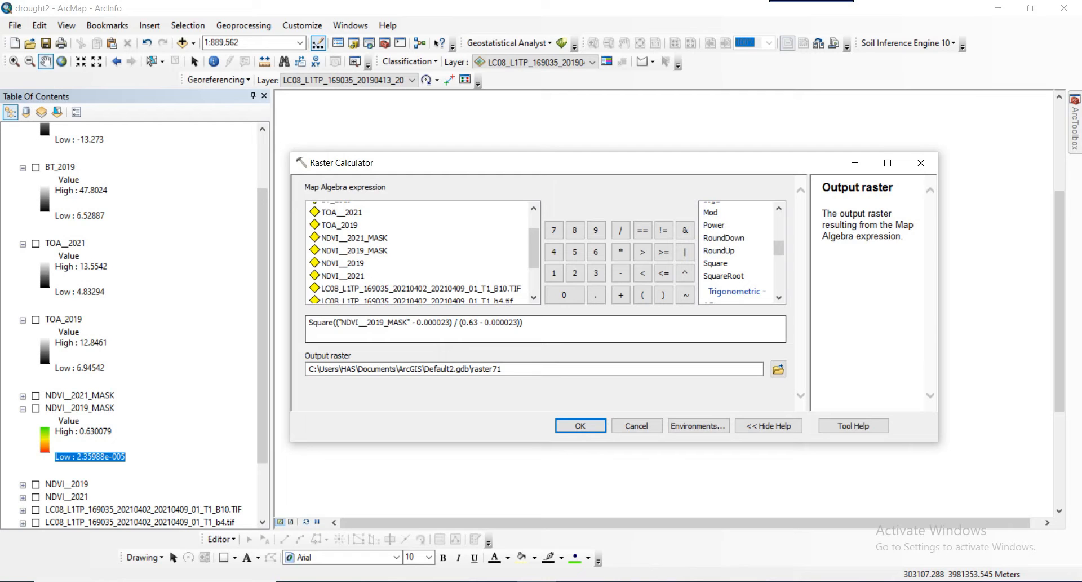
Step: Compare the entered expression with the fixed-value Pv equation in Word that uses 0.2 and 0.5
{"action": "left_click", "coordinate": [493, 322]}
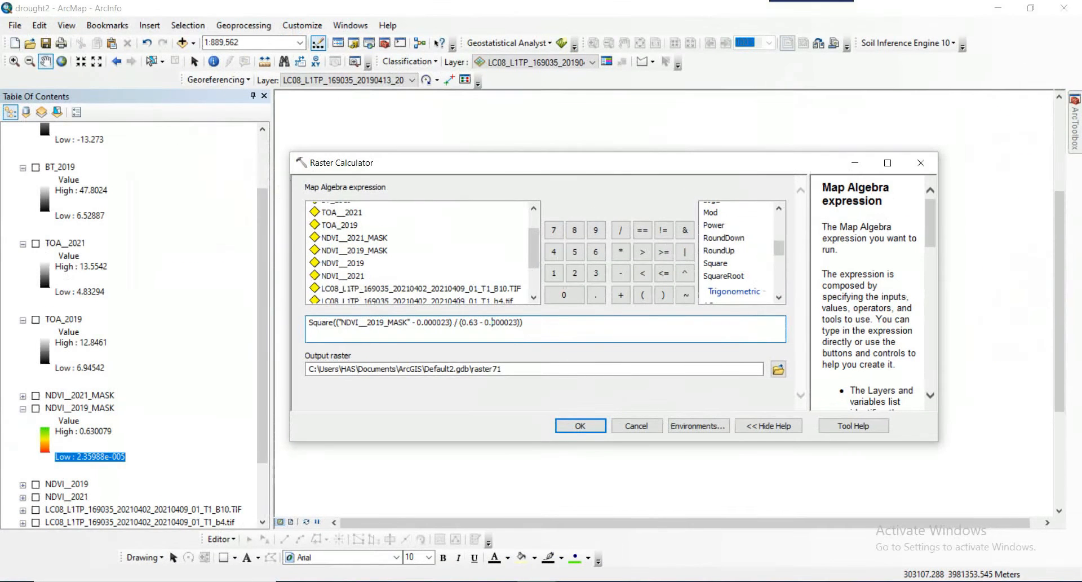
{"action": "left_click", "coordinate": [587, 581]}
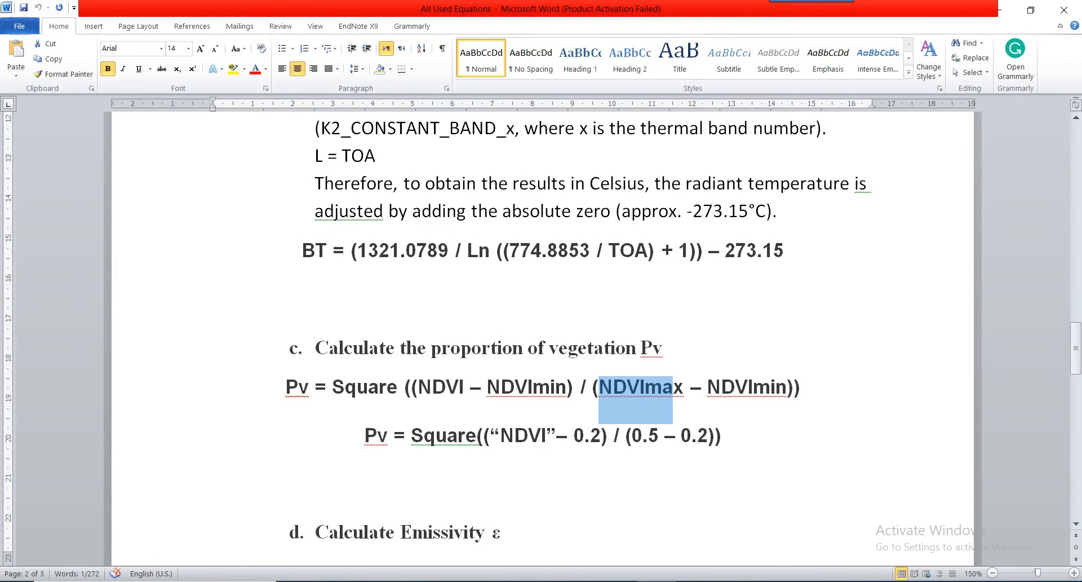
{"action": "left_click_drag", "start_coordinate": [573, 436], "coordinate": [648, 437]}
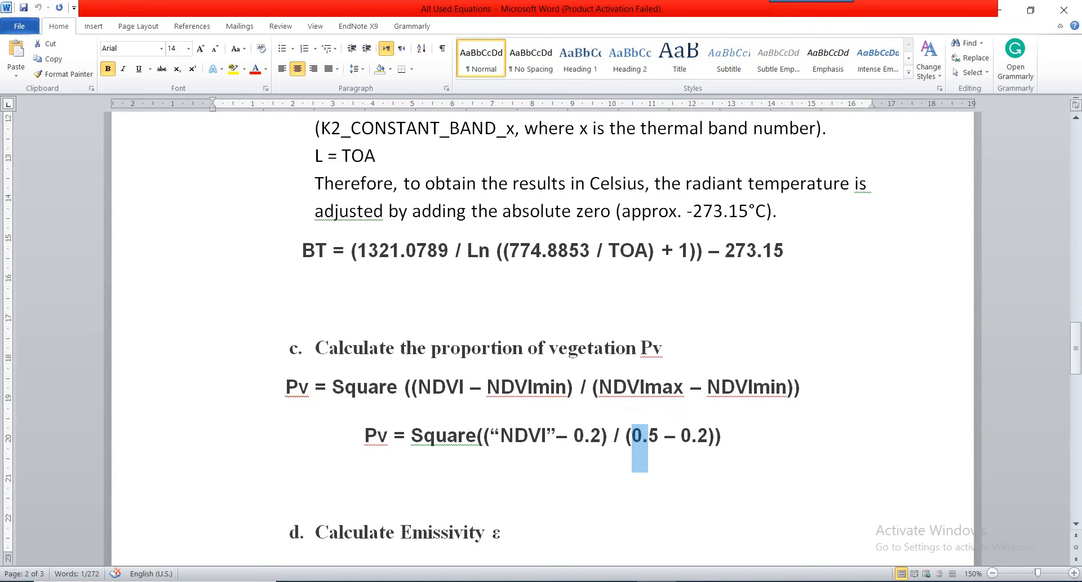
{"action": "left_click_drag", "start_coordinate": [547, 437], "coordinate": [590, 438]}
{"action": "left_click", "coordinate": [643, 437]}
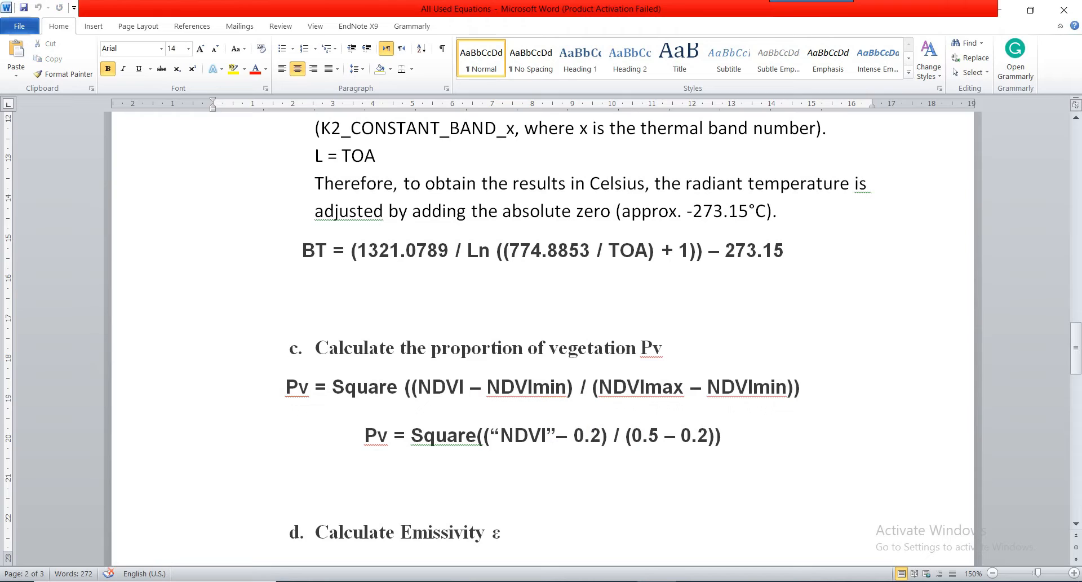
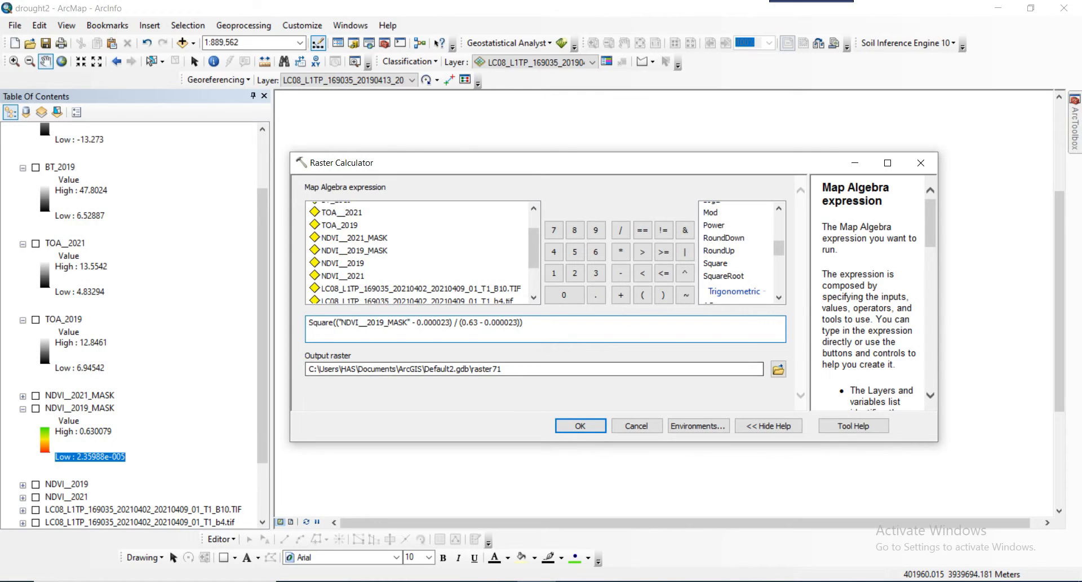
Step: Name the output raster PV_2019 in the Default2.gdb geodatabase and run the Raster Calculator in ArcMap
{"action": "left_click", "coordinate": [503, 369]}
{"action": "key", "text": "BackSpace"}
{"action": "key", "text": "BackSpace"}
{"action": "key", "text": "BackSpace"}
{"action": "key", "text": "BackSpace"}
{"action": "key", "text": "BackSpace"}
{"action": "key", "text": "BackSpace"}
{"action": "key", "text": "BackSpace"}
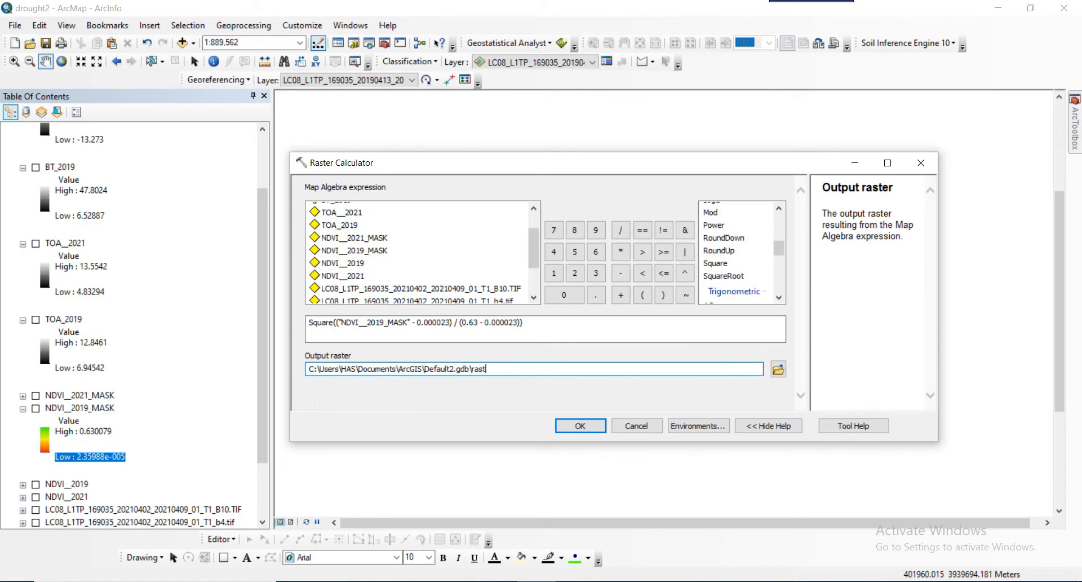
{"action": "key", "text": "BackSpace"}
{"action": "type", "text": "PV_2019"}
{"action": "key", "text": "Return"}
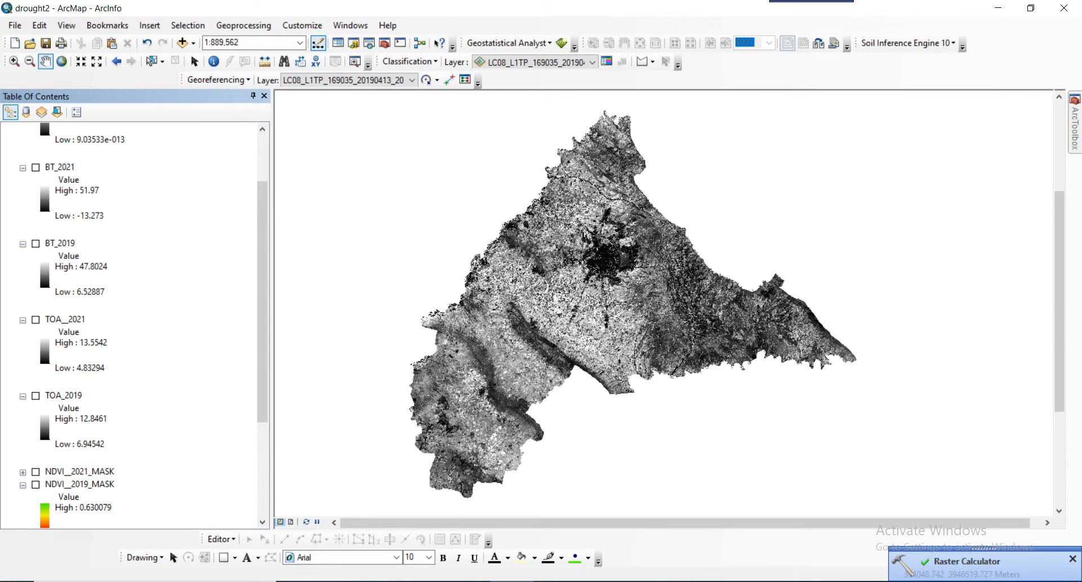
{"action": "scroll", "coordinate": [129, 324], "scroll_direction": "down", "scroll_amount": 3}
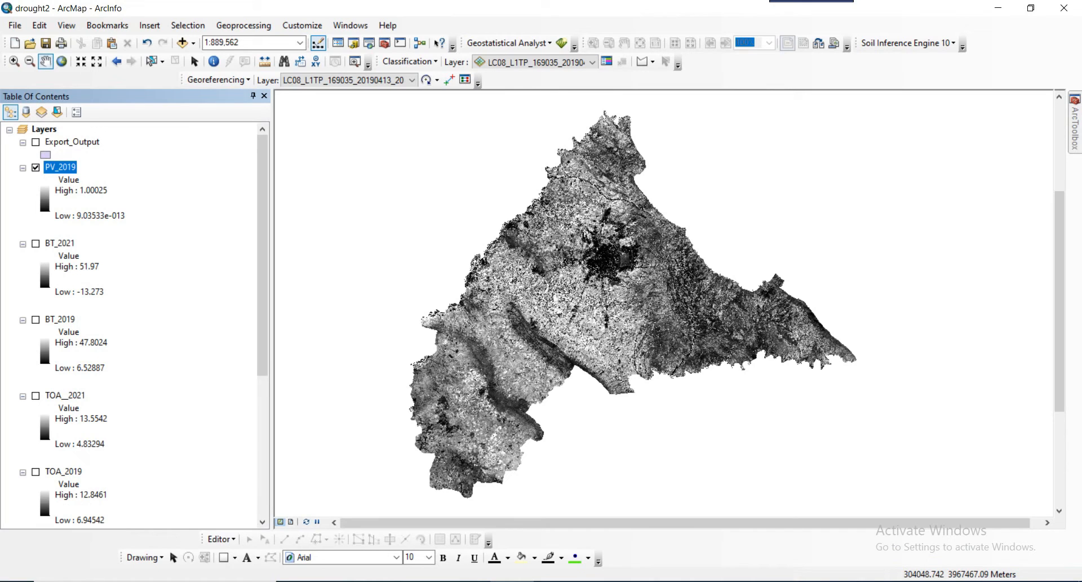
Step: Open a new Raster Calculator and start its expression with the Square function
{"action": "left_click", "coordinate": [1075, 129]}
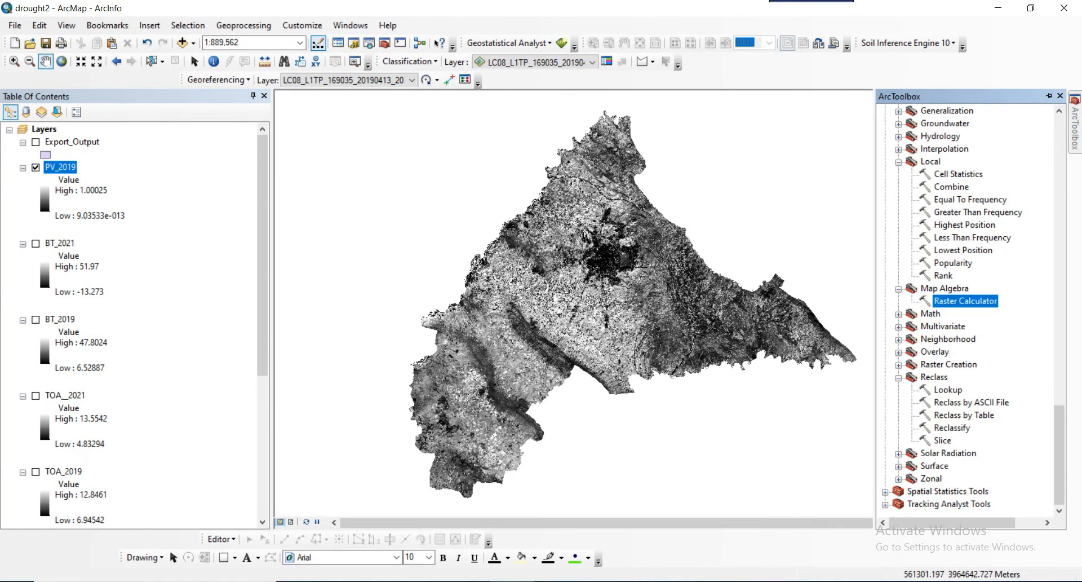
{"action": "double_click", "coordinate": [965, 301]}
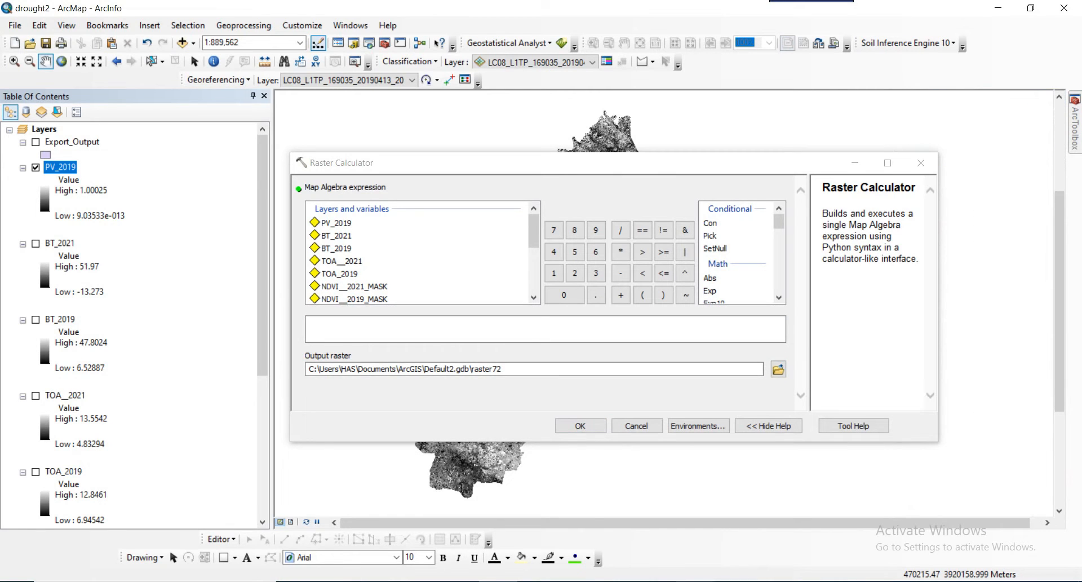
{"action": "mouse_move", "coordinate": [695, 581]}
{"action": "scroll", "coordinate": [736, 254], "scroll_direction": "down", "scroll_amount": 2}
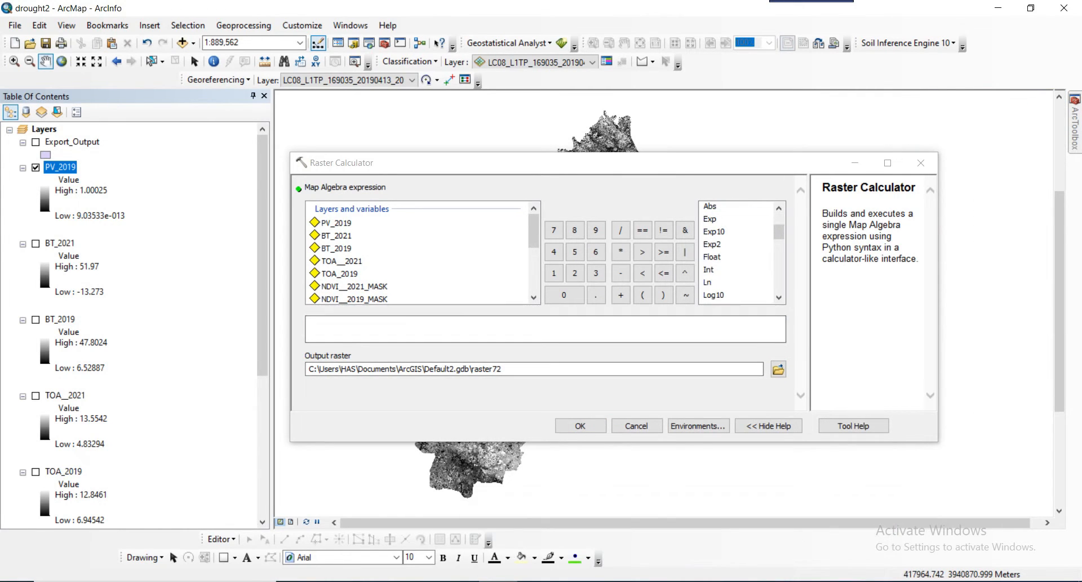
{"action": "scroll", "coordinate": [736, 253], "scroll_direction": "down", "scroll_amount": 2}
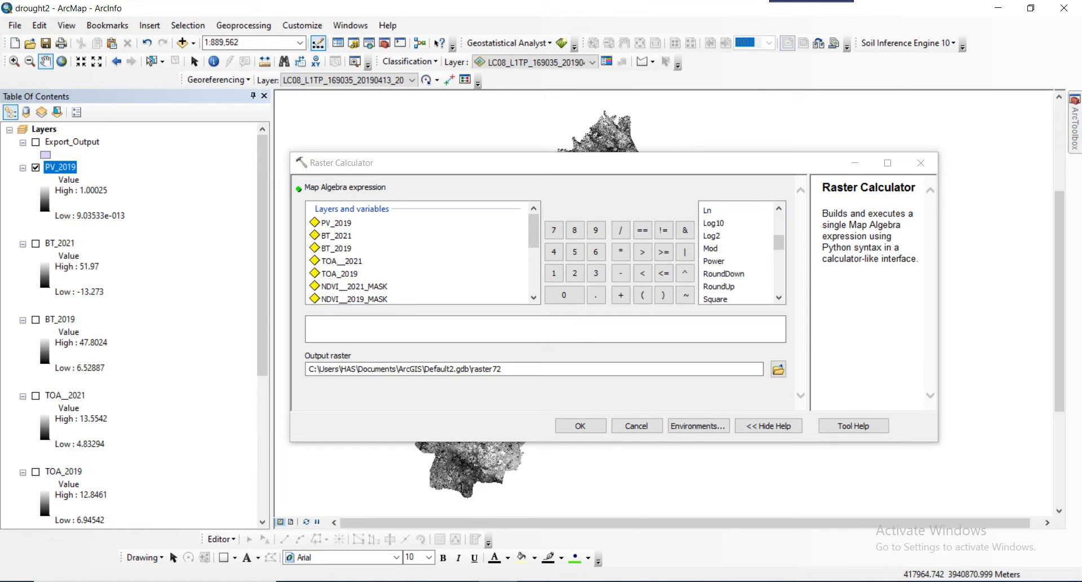
{"action": "scroll", "coordinate": [736, 253], "scroll_direction": "down", "scroll_amount": 2}
{"action": "double_click", "coordinate": [716, 227]}
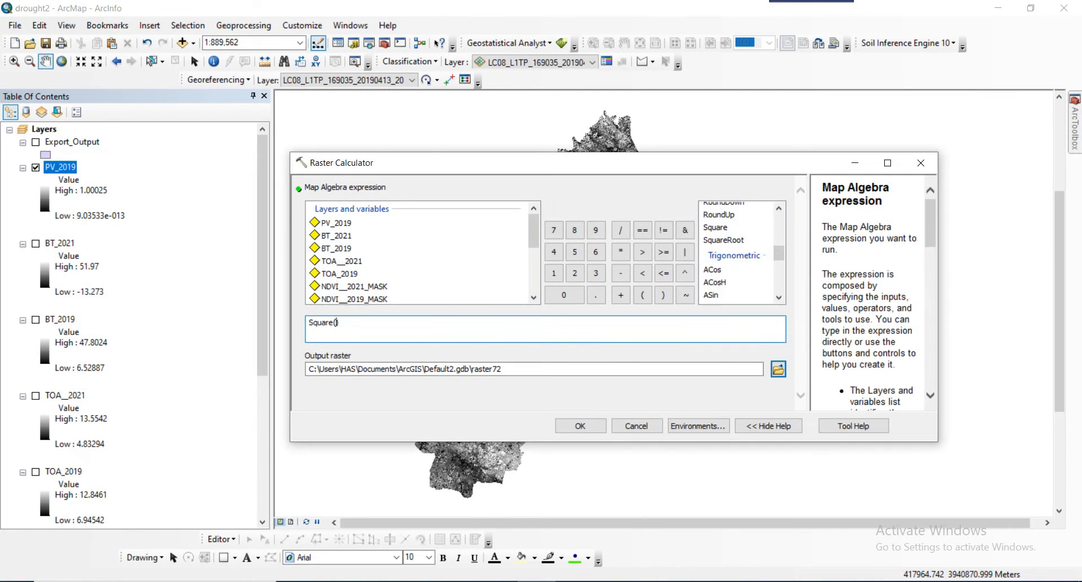
Step: Inside Square, open a bracket and begin the numerator with the NDVI__2021_MASK layer followed by a minus sign
{"action": "left_click", "coordinate": [643, 294]}
{"action": "key", "text": "BackSpace"}
{"action": "scroll", "coordinate": [420, 253], "scroll_direction": "down", "scroll_amount": 1}
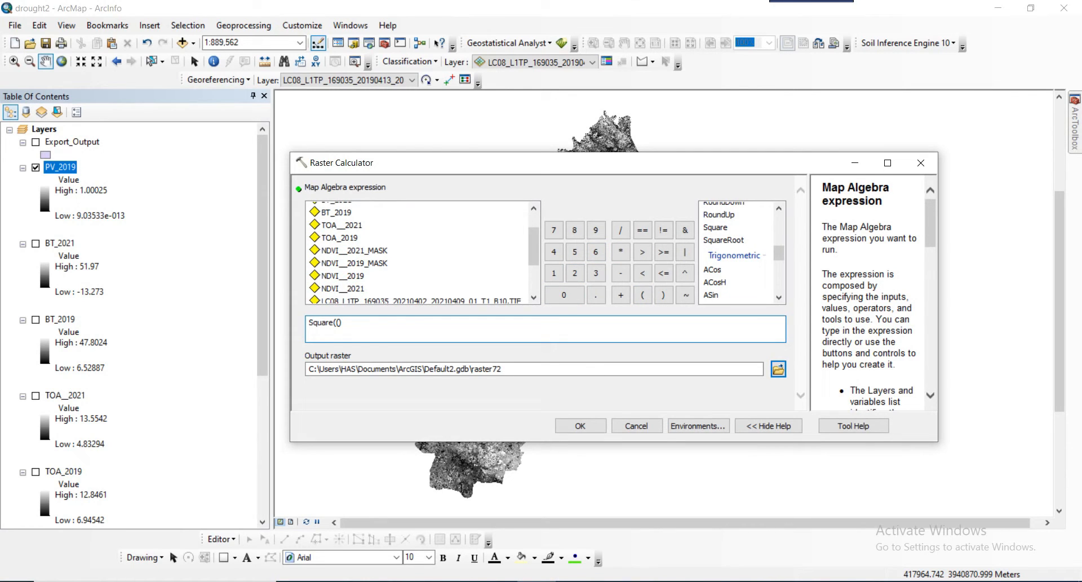
{"action": "double_click", "coordinate": [354, 251]}
{"action": "left_click", "coordinate": [621, 272]}
Step: Expand the NDVI__2021_MASK legend to read its range and enter 0.000022 as the minimum NDVI in the numerator
{"action": "scroll", "coordinate": [135, 325], "scroll_direction": "down", "scroll_amount": 5}
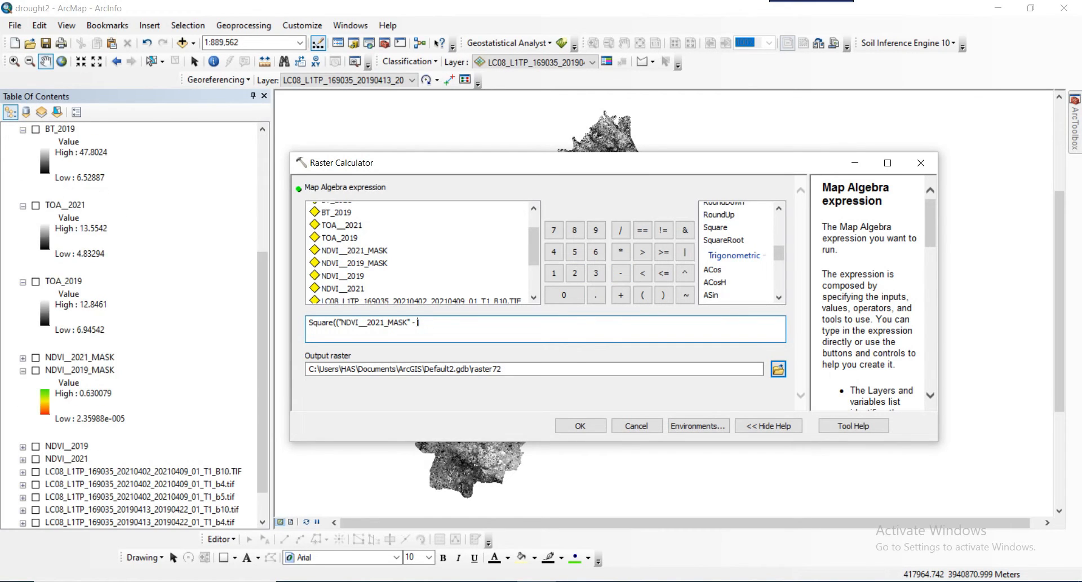
{"action": "left_click", "coordinate": [22, 358]}
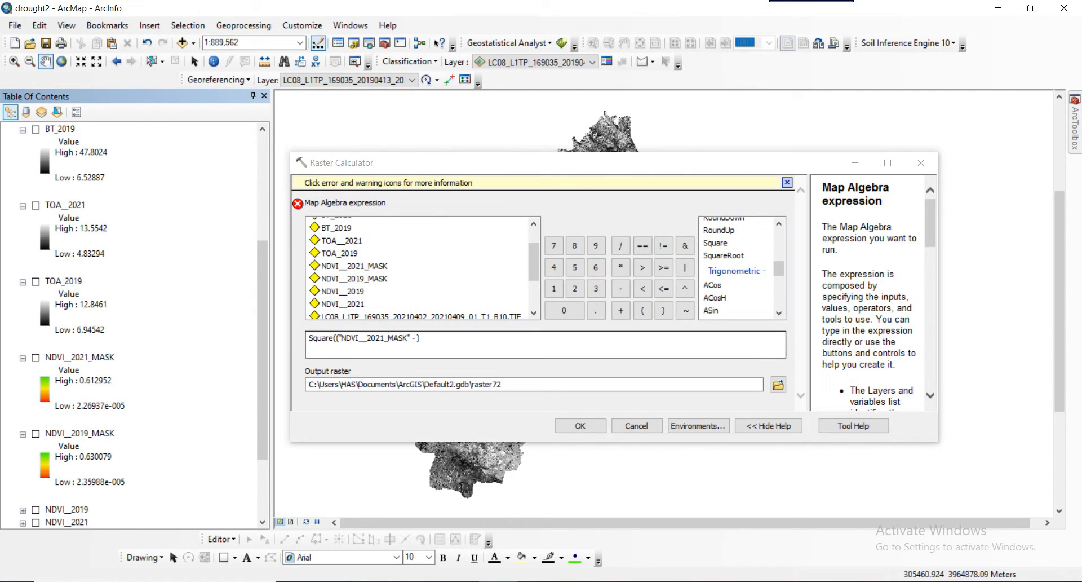
{"action": "left_click", "coordinate": [415, 338]}
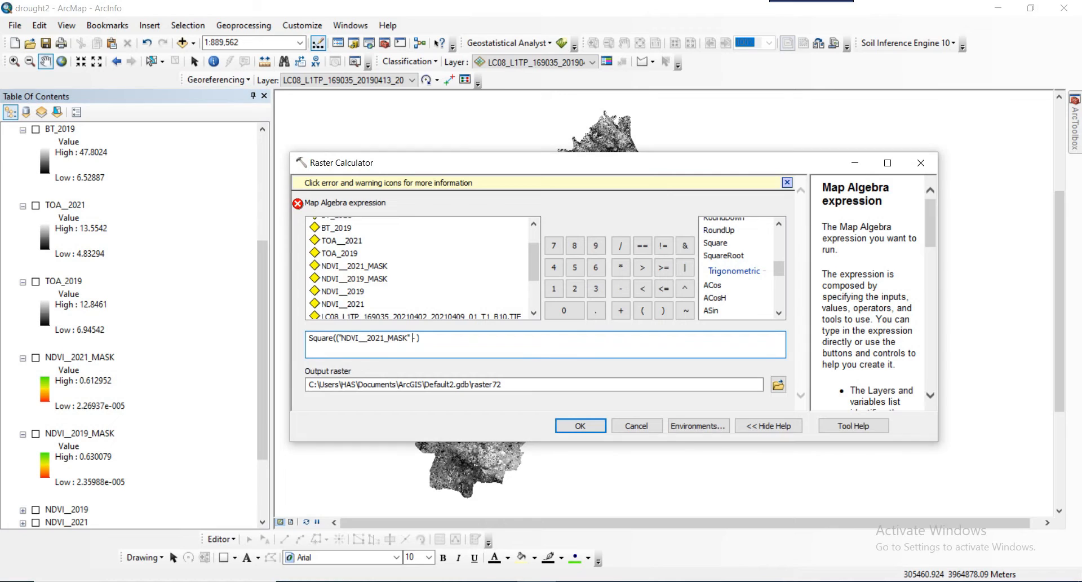
{"action": "type", "text": "- 0.00002."}
{"action": "key", "text": "BackSpace"}
{"action": "type", "text": "2"}
{"action": "key", "text": "Right"}
Step: Divide the numerator by (0.61-0.000022) and close the denominator and Square brackets
{"action": "left_click", "coordinate": [621, 245]}
{"action": "left_click", "coordinate": [643, 310]}
{"action": "type", "text": "0.61-0.000022"}
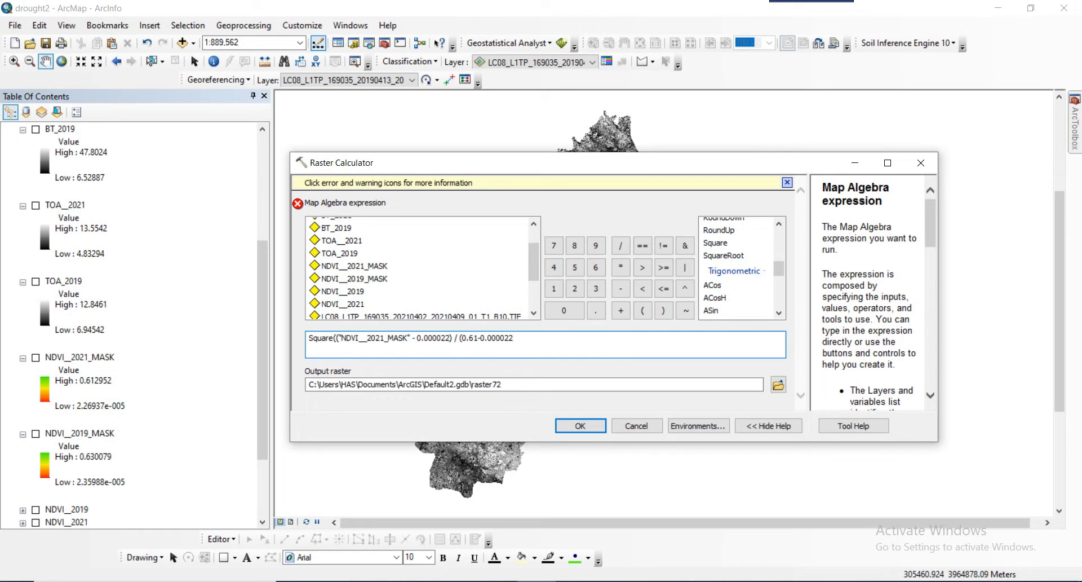
{"action": "left_click", "coordinate": [663, 310]}
{"action": "left_click", "coordinate": [663, 310]}
Step: Name the output raster PV_2021 in the Default2.gdb geodatabase and run the calculation
{"action": "left_click", "coordinate": [527, 384]}
{"action": "key", "text": "BackSpace"}
{"action": "key", "text": "BackSpace"}
{"action": "key", "text": "BackSpace"}
{"action": "key", "text": "BackSpace"}
{"action": "key", "text": "BackSpace"}
{"action": "key", "text": "BackSpace"}
{"action": "key", "text": "BackSpace"}
{"action": "key", "text": "BackSpace"}
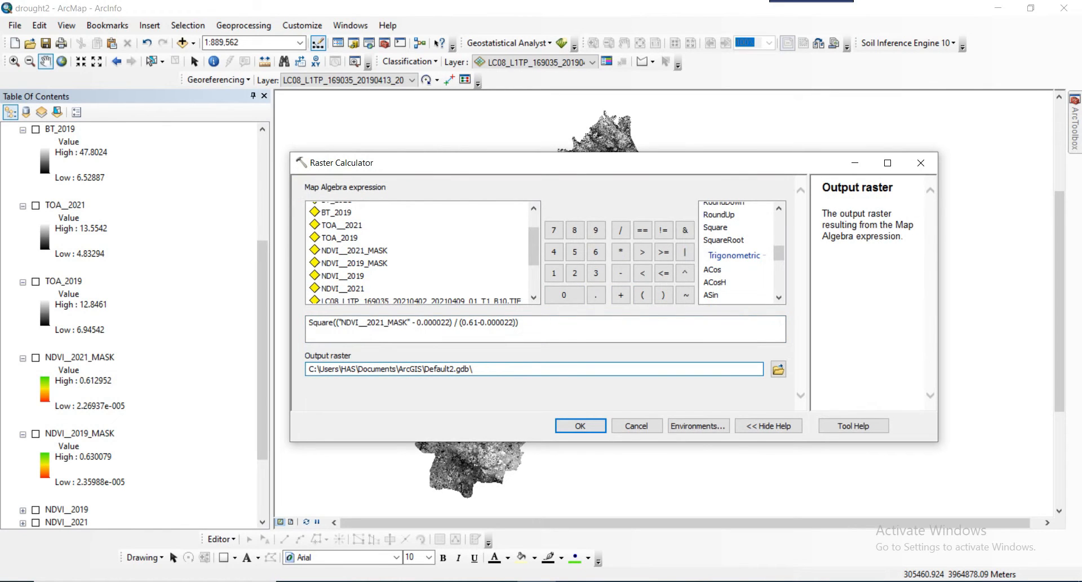
{"action": "type", "text": "PV_2021"}
{"action": "left_click", "coordinate": [580, 425]}
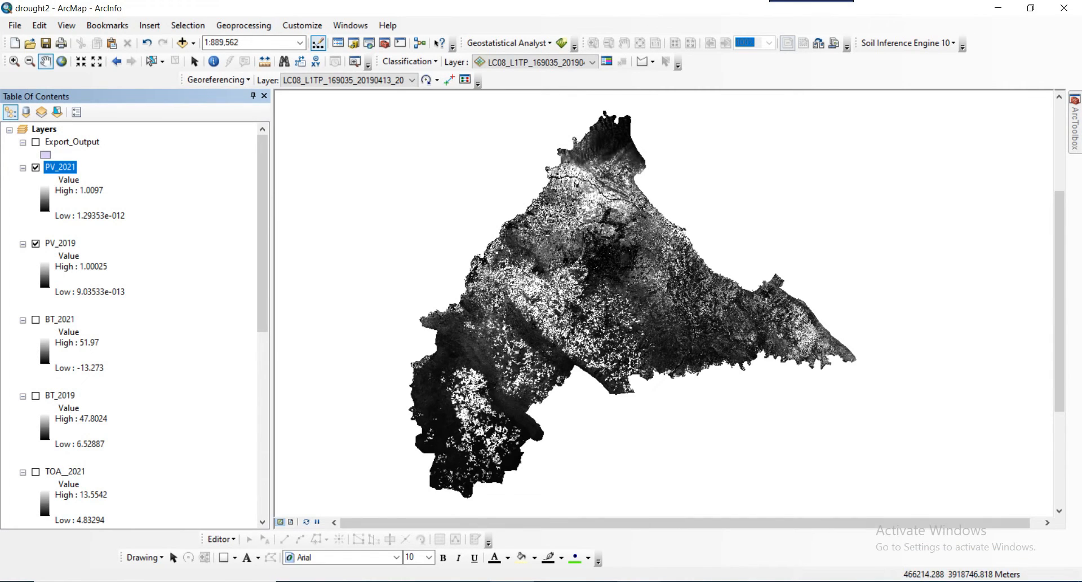
Step: Switch to the Word equations document and examine the emissivity equation and its 0.004 and Pv terms
{"action": "left_click", "coordinate": [682, 581]}
{"action": "left_click", "coordinate": [530, 536]}
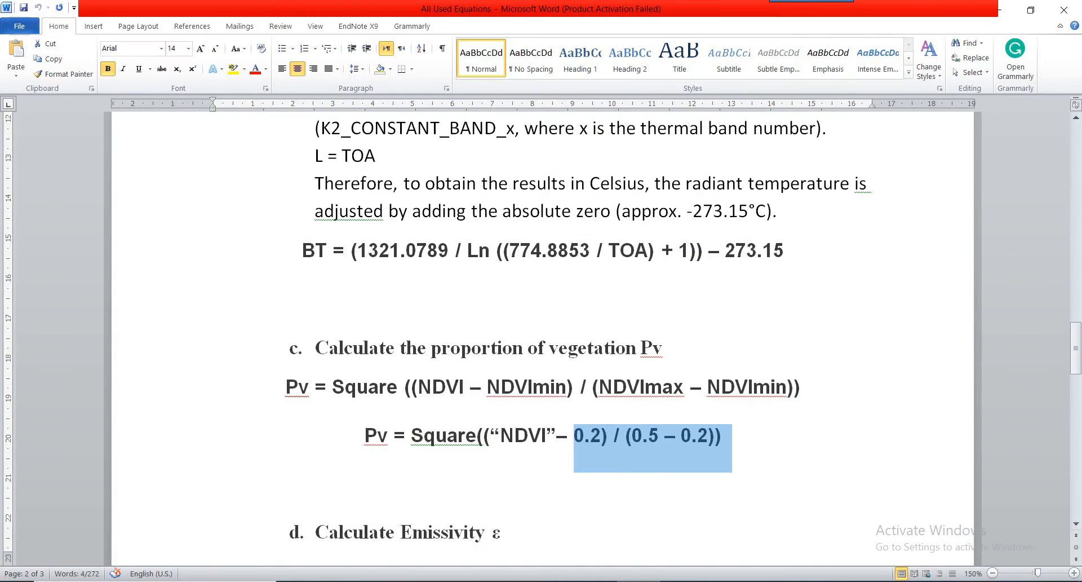
{"action": "scroll", "coordinate": [541, 338], "scroll_direction": "down", "scroll_amount": 5}
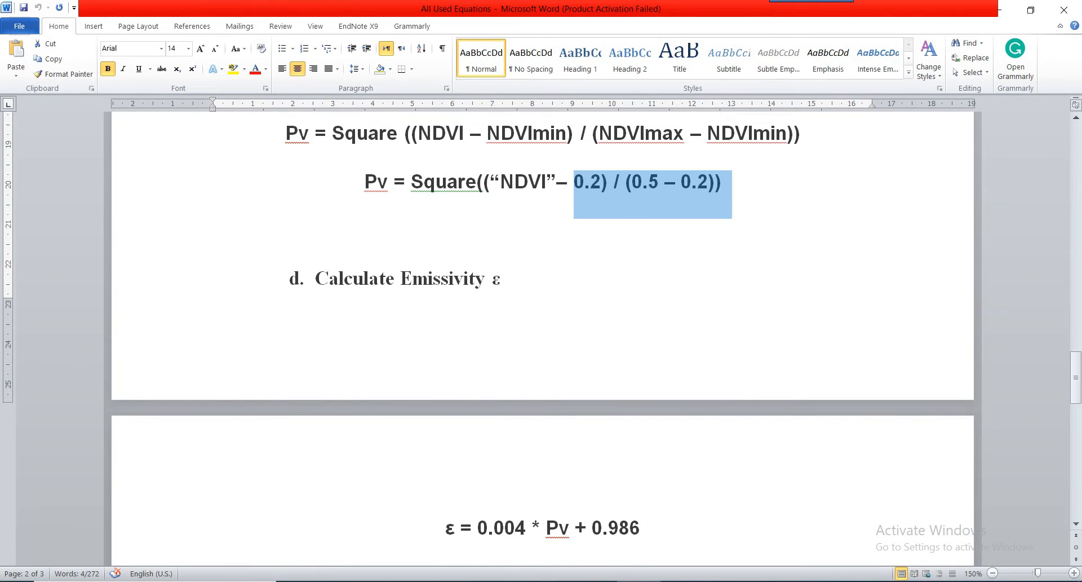
{"action": "scroll", "coordinate": [541, 338], "scroll_direction": "down", "scroll_amount": 2}
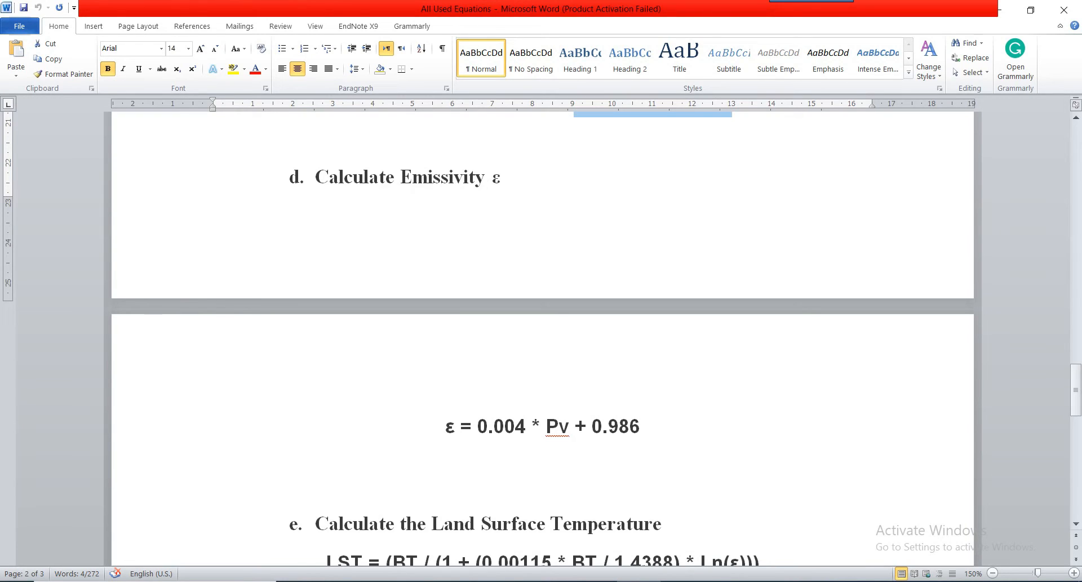
{"action": "double_click", "coordinate": [496, 178]}
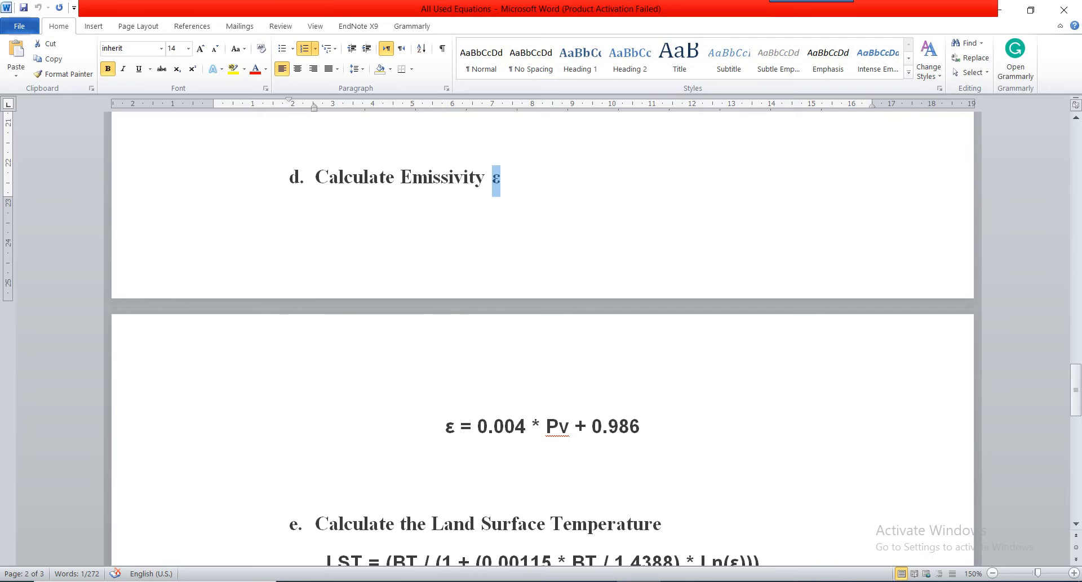
{"action": "left_click_drag", "start_coordinate": [478, 427], "coordinate": [526, 428]}
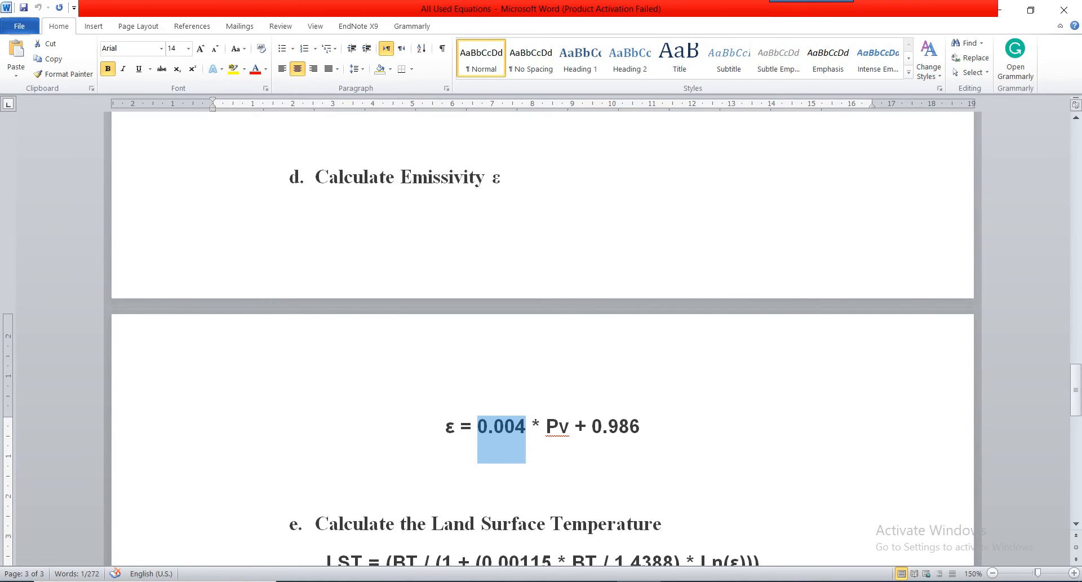
{"action": "left_click_drag", "start_coordinate": [546, 427], "coordinate": [570, 428]}
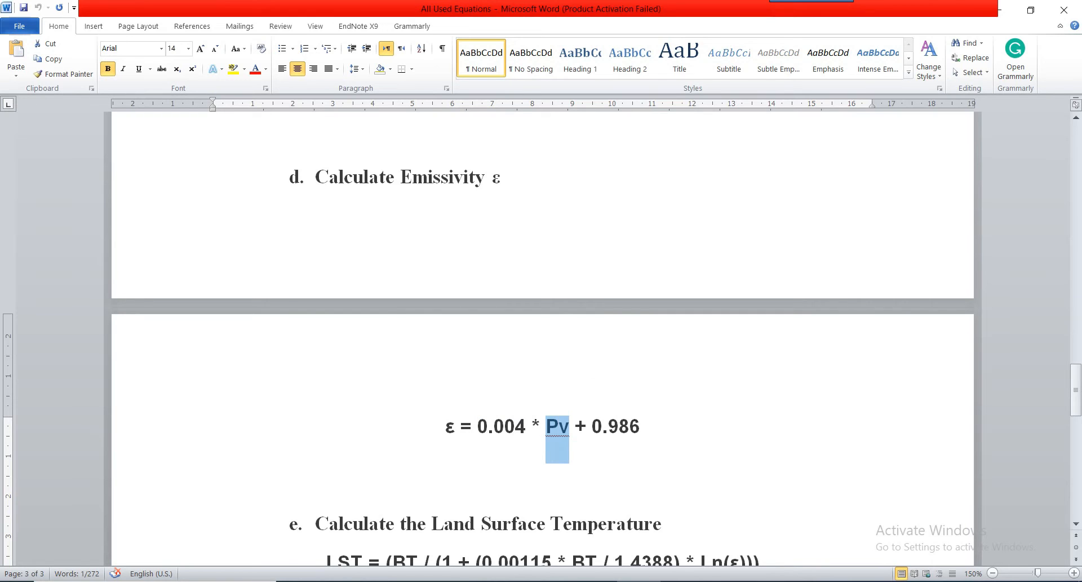
Step: Copy 0.004 from the emissivity equation in Word and paste it into a new Raster Calculator expression in ArcMap
{"action": "left_click_drag", "start_coordinate": [478, 427], "coordinate": [530, 428]}
{"action": "key", "text": "ctrl+c"}
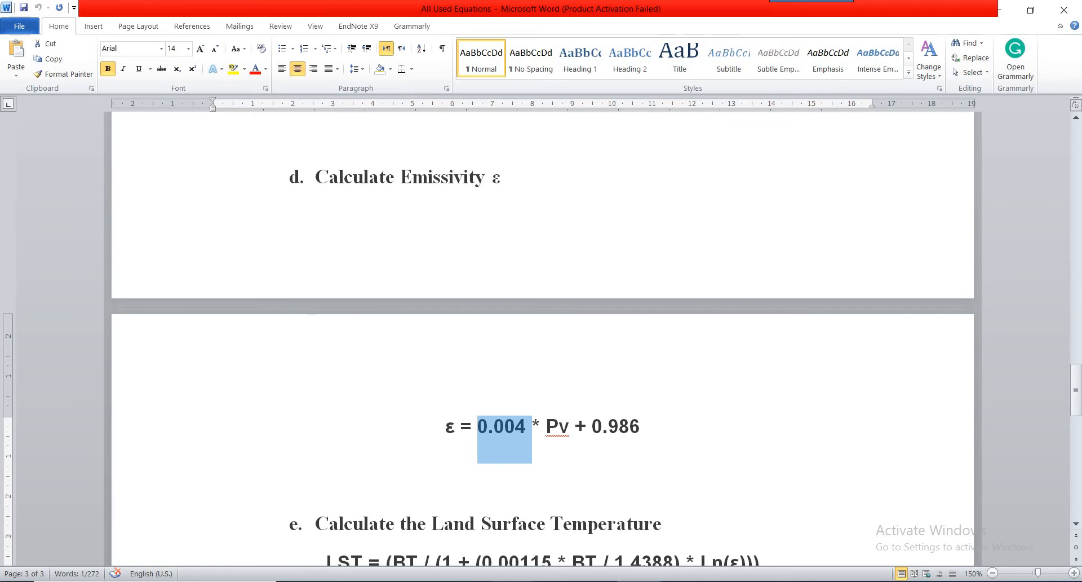
{"action": "left_click", "coordinate": [512, 580]}
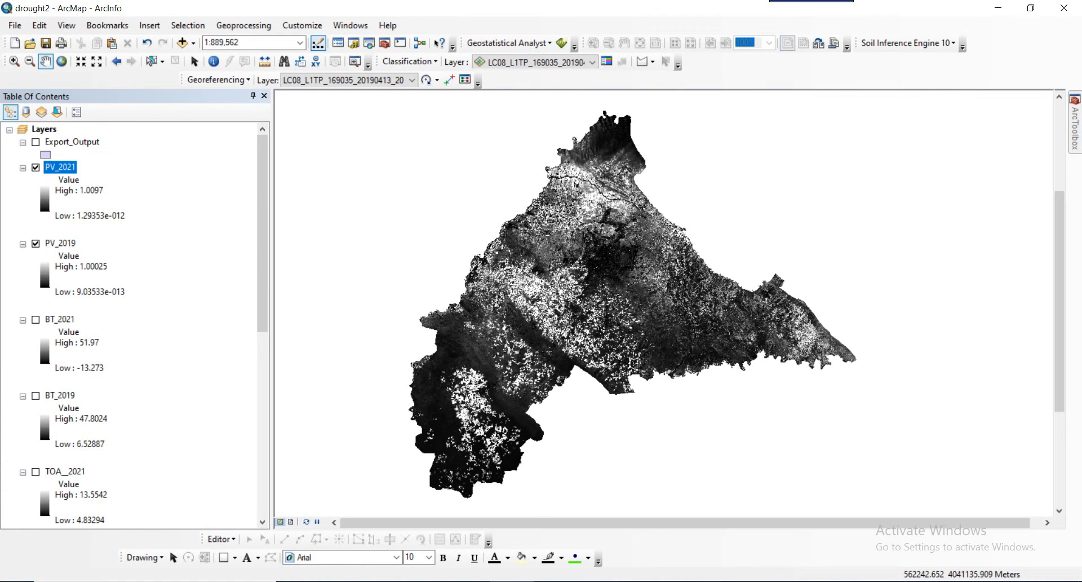
{"action": "mouse_move", "coordinate": [1075, 129]}
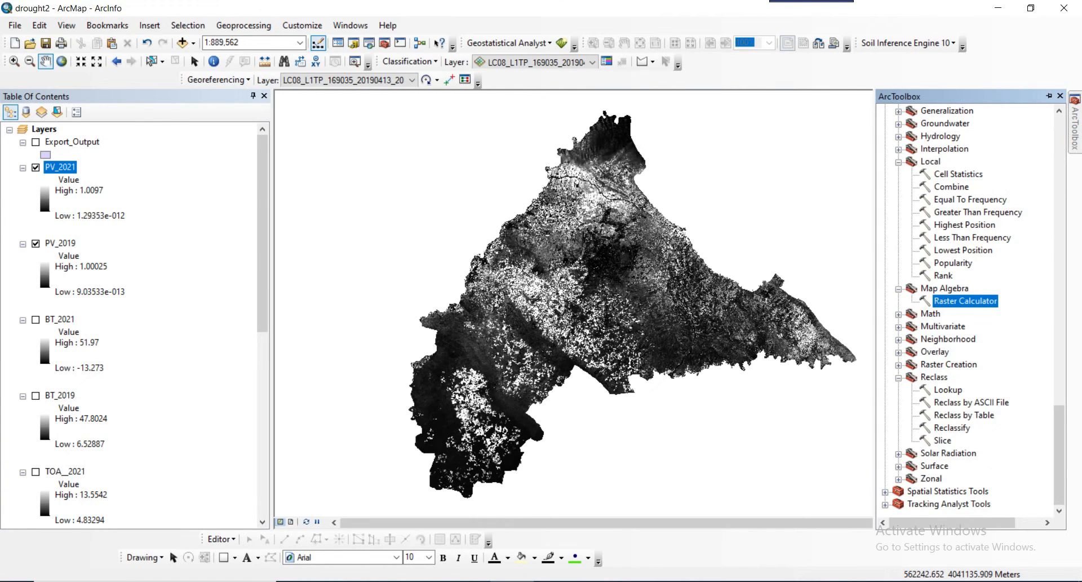
{"action": "double_click", "coordinate": [966, 301]}
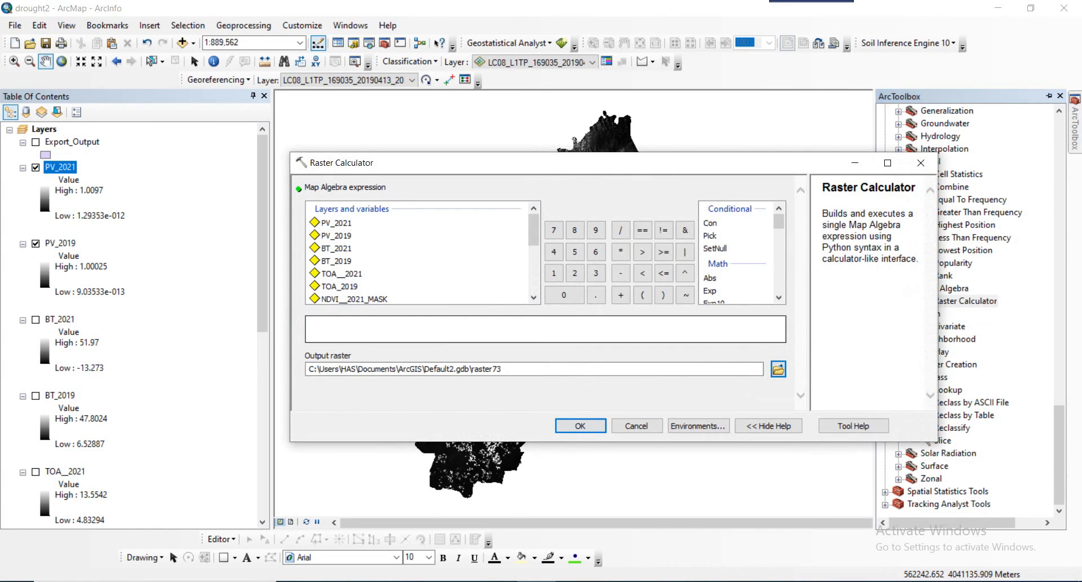
{"action": "key", "text": "alt+Tab"}
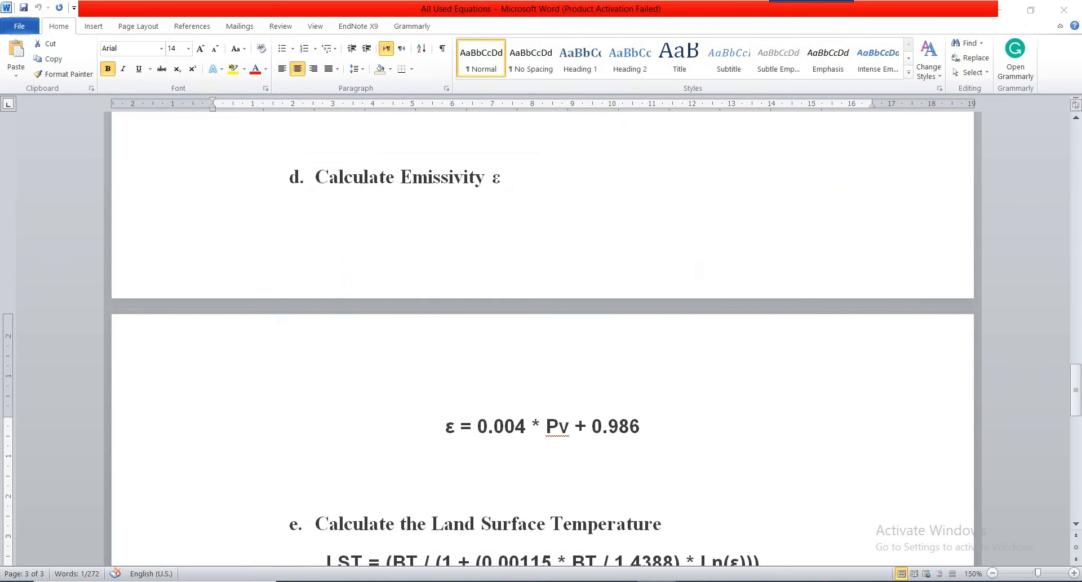
{"action": "key", "text": "alt+Tab"}
{"action": "key", "text": "ctrl+v"}
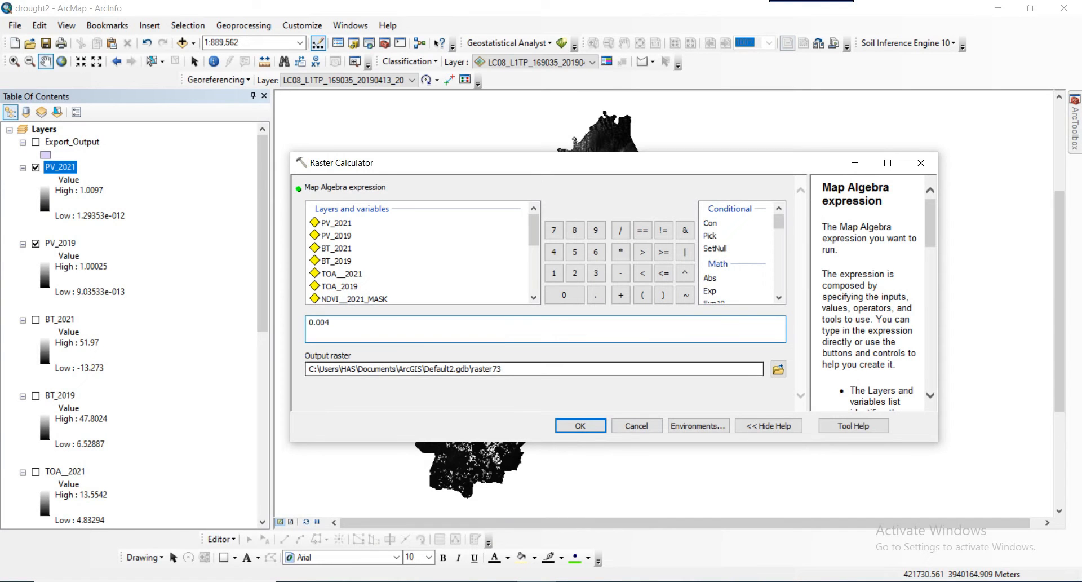
Step: Multiply 0.004 by the PV_2019 layer and add 0.986, checking the terms against the emissivity equation in Word
{"action": "left_click", "coordinate": [621, 252]}
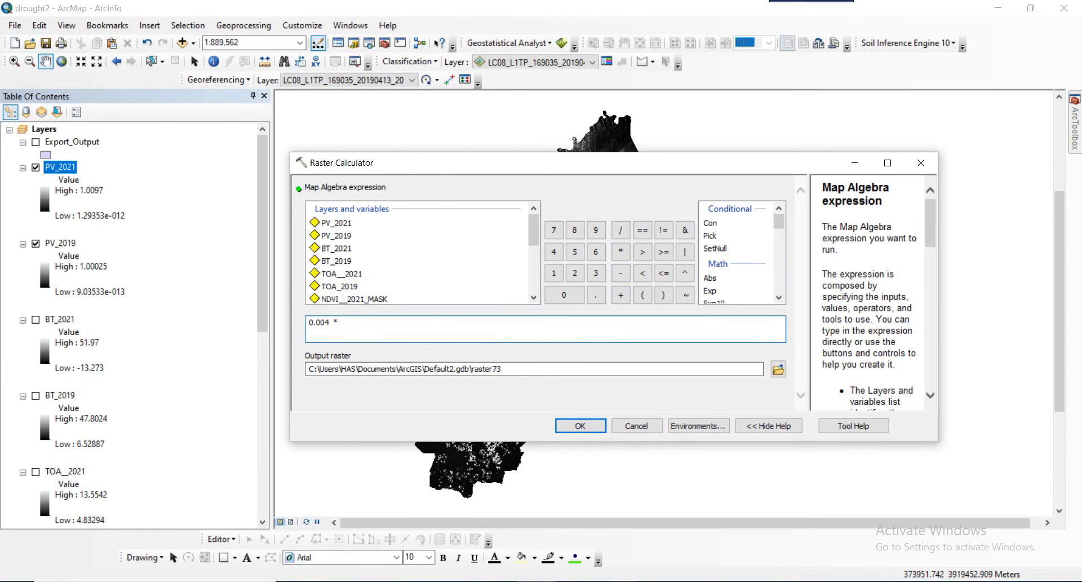
{"action": "key", "text": "alt+Tab"}
{"action": "key", "text": "alt+Tab"}
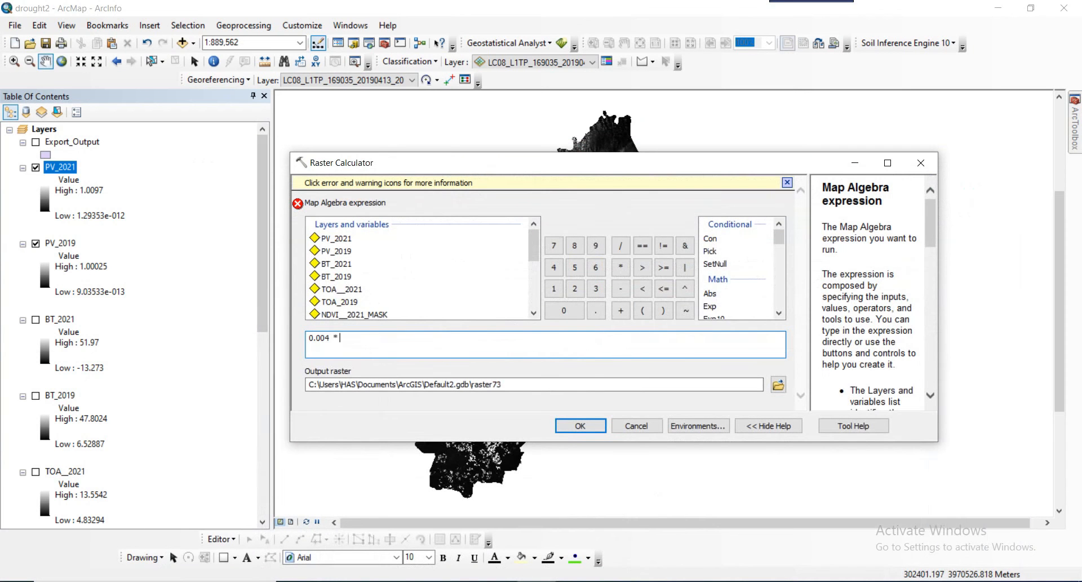
{"action": "double_click", "coordinate": [336, 251]}
{"action": "left_click", "coordinate": [620, 310]}
{"action": "type", "text": "0.984"}
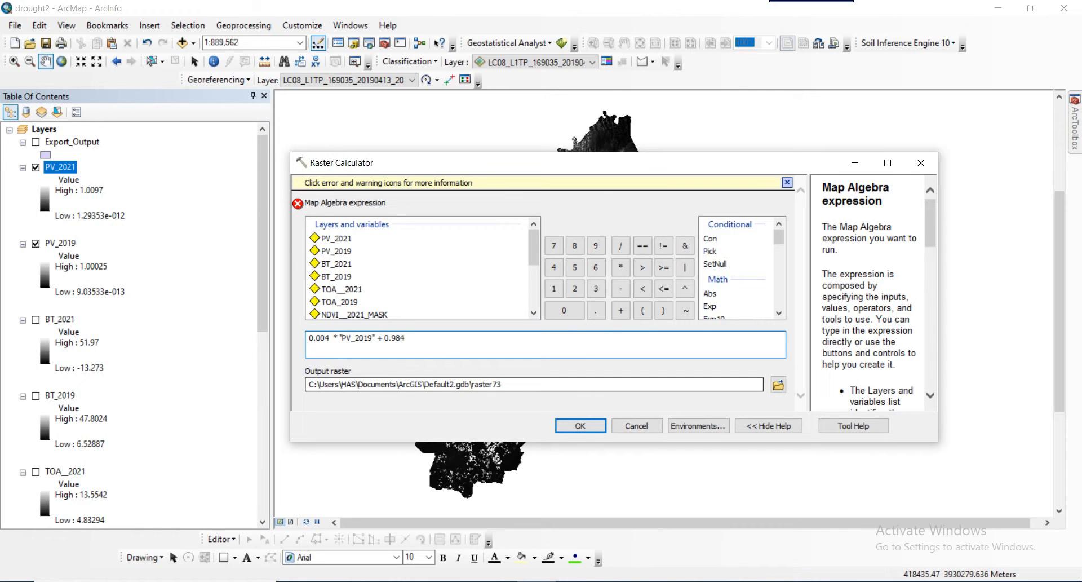
{"action": "left_click", "coordinate": [657, 581]}
{"action": "left_click", "coordinate": [657, 581]}
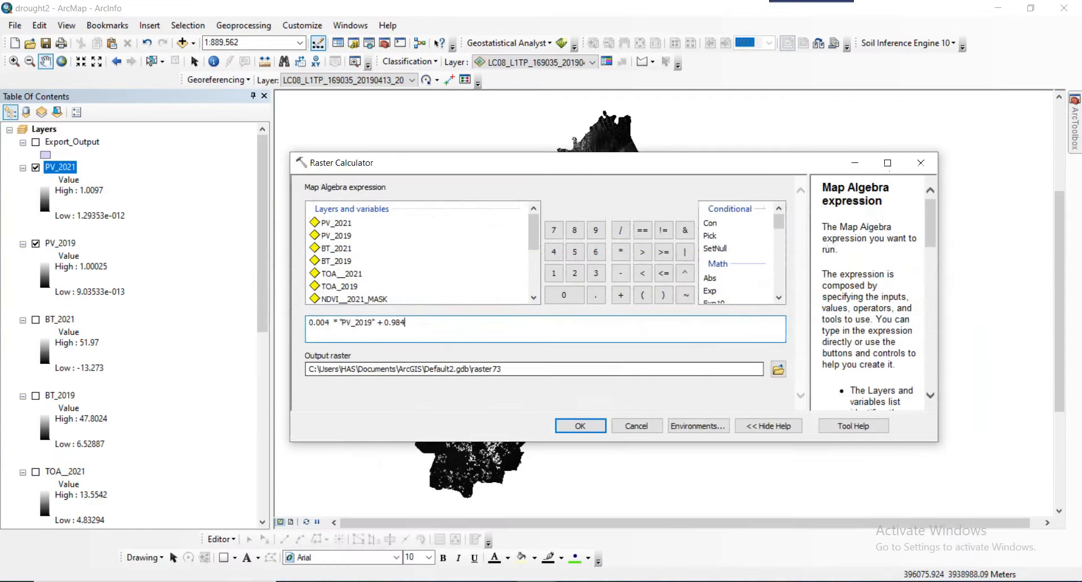
{"action": "key", "text": "BackSpace"}
{"action": "type", "text": "6"}
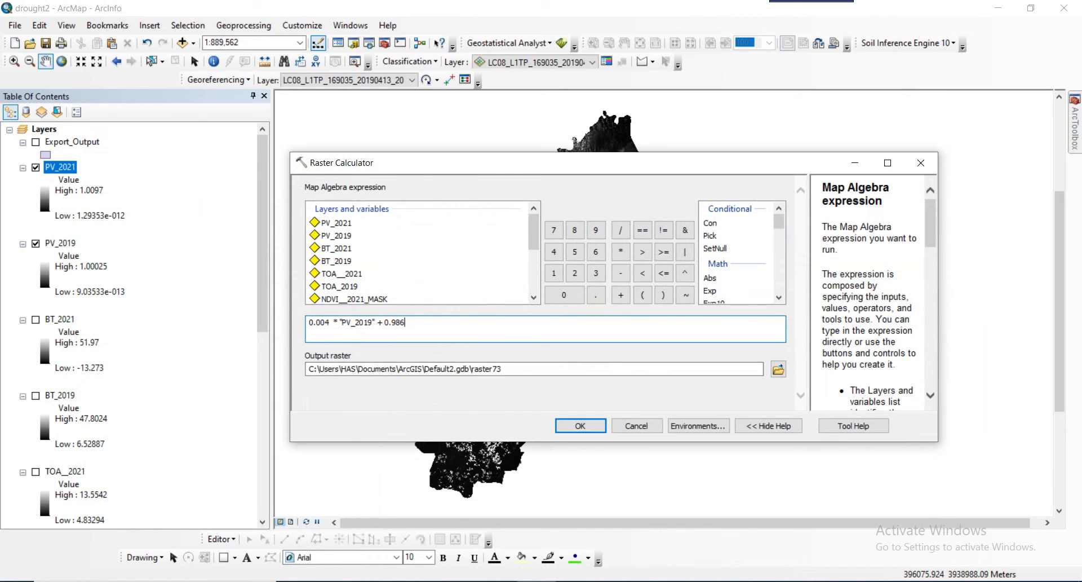
Step: Name the output raster E_2019 in the Default2.gdb geodatabase and run the emissivity calculation
{"action": "left_click", "coordinate": [505, 369]}
{"action": "key", "text": "BackSpace"}
{"action": "key", "text": "BackSpace"}
{"action": "key", "text": "BackSpace"}
{"action": "key", "text": "BackSpace"}
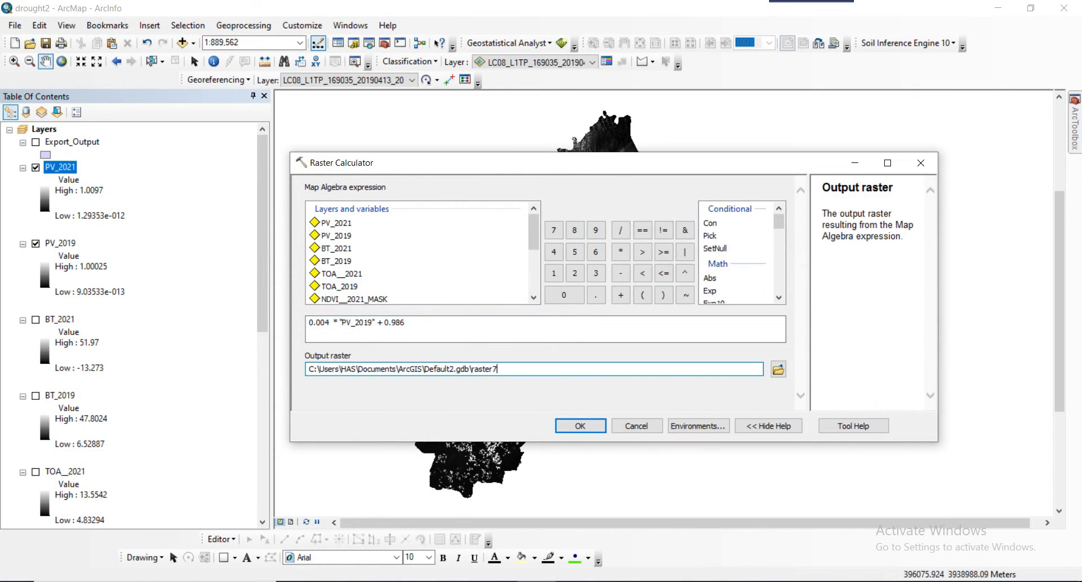
{"action": "key", "text": "BackSpace"}
{"action": "key", "text": "BackSpace"}
{"action": "key", "text": "BackSpace"}
{"action": "key", "text": "BackSpace"}
{"action": "type", "text": "eE_2019"}
{"action": "left_click", "coordinate": [580, 425]}
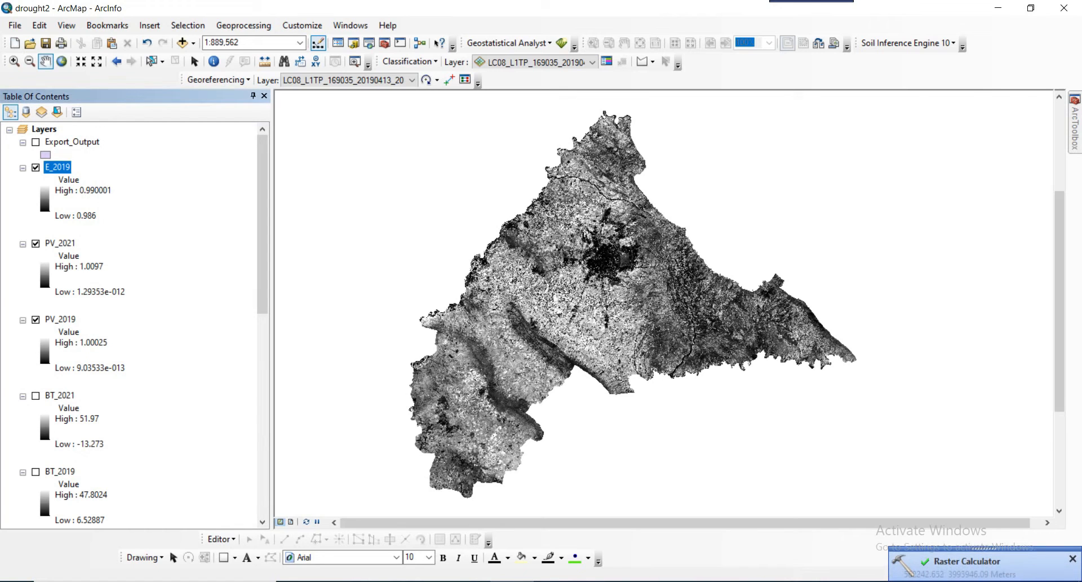
Step: Build the 2021 emissivity expression 0.004 * "PV_2021" + 0.986 in a new Raster Calculator
{"action": "left_click", "coordinate": [1075, 129]}
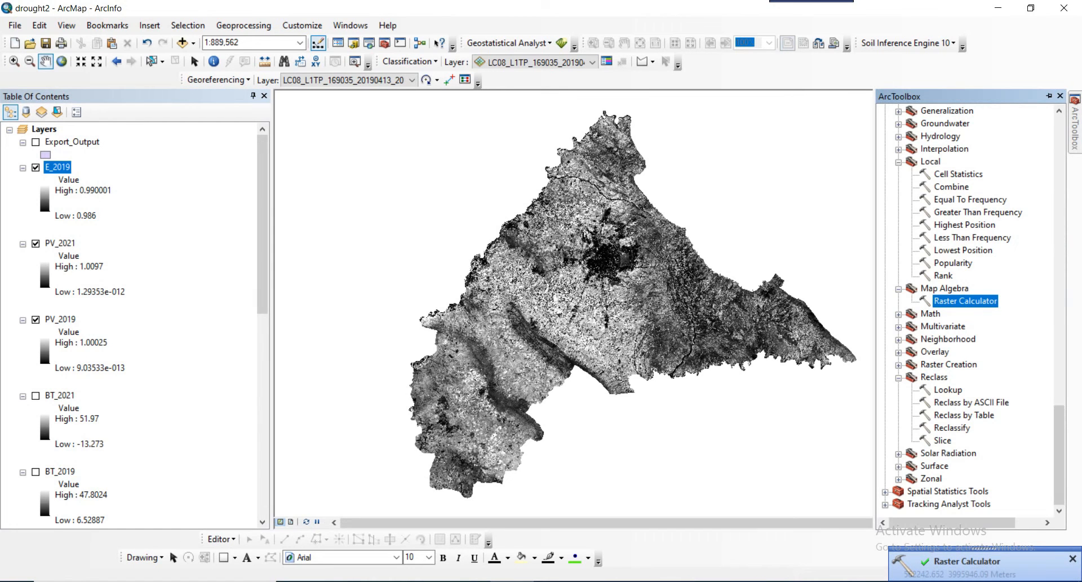
{"action": "double_click", "coordinate": [965, 301]}
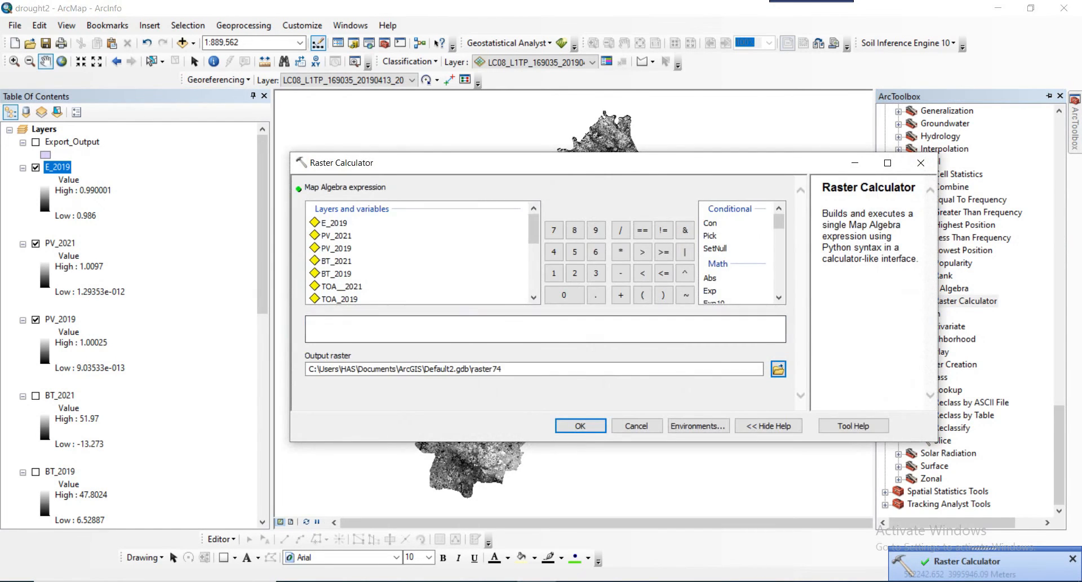
{"action": "left_click", "coordinate": [450, 329]}
{"action": "type", "text": "0.004"}
{"action": "left_click", "coordinate": [621, 252]}
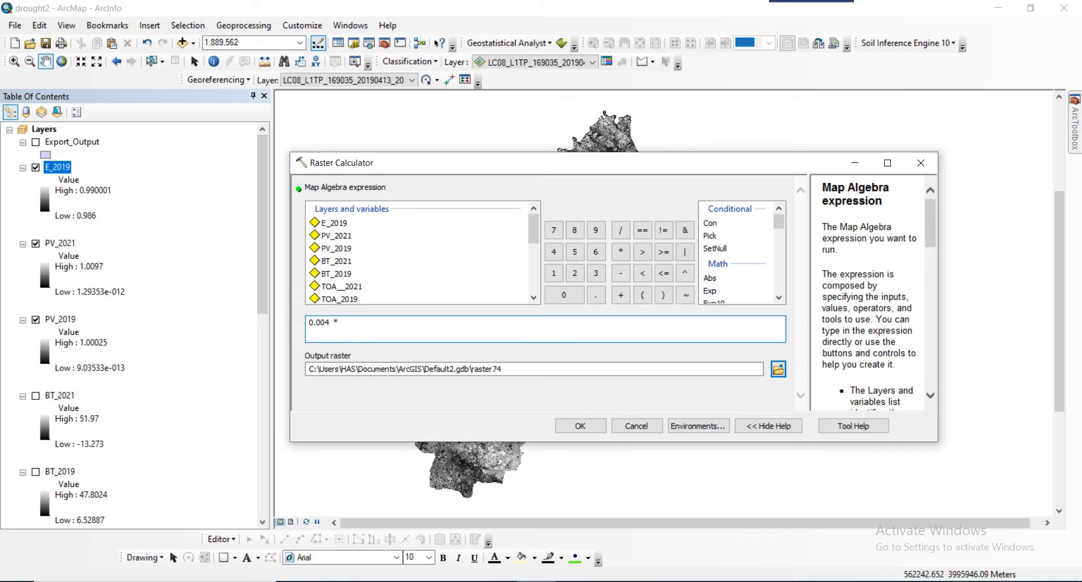
{"action": "double_click", "coordinate": [336, 236]}
{"action": "left_click", "coordinate": [621, 295]}
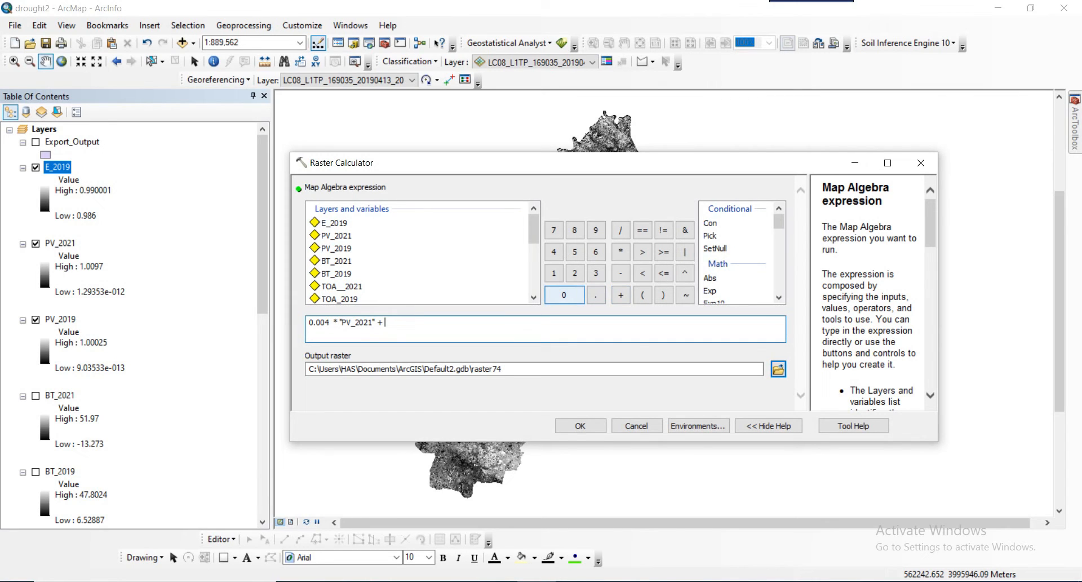
{"action": "left_click", "coordinate": [564, 295]}
{"action": "left_click", "coordinate": [596, 295]}
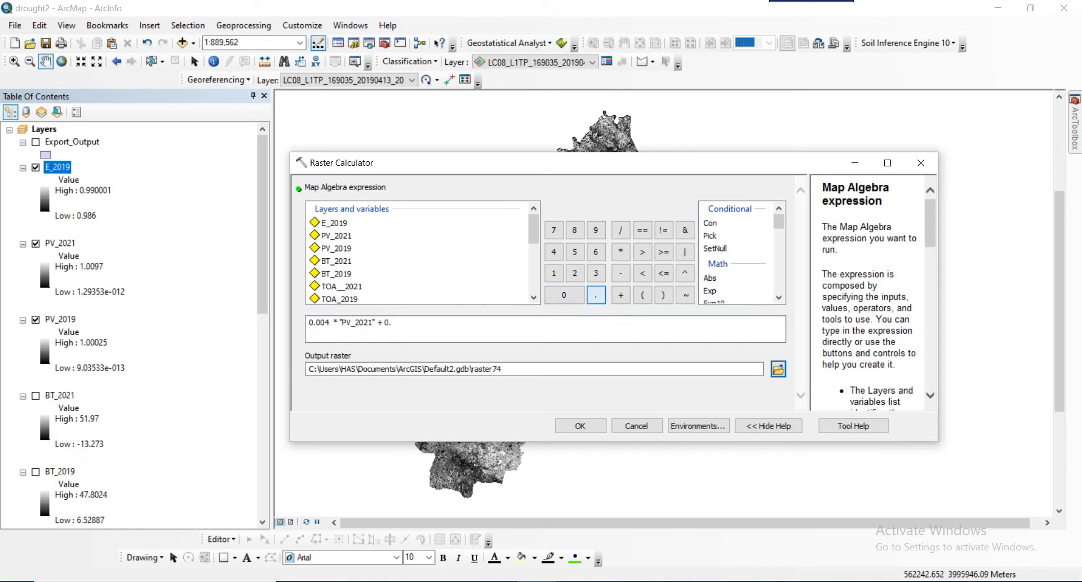
{"action": "left_click", "coordinate": [596, 229]}
{"action": "left_click", "coordinate": [575, 230]}
{"action": "left_click", "coordinate": [553, 252]}
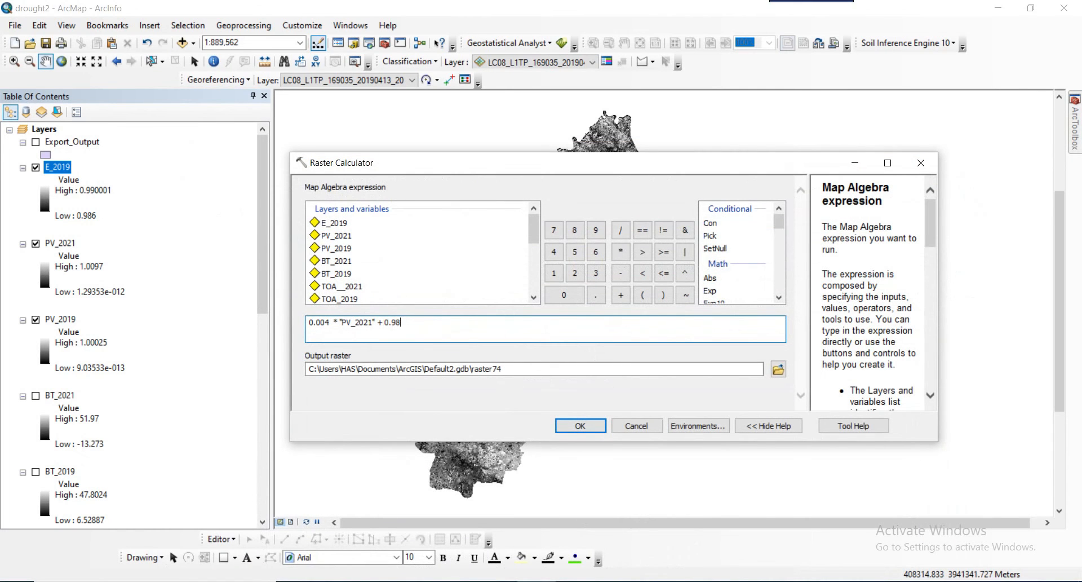
Step: Name the output raster E_2021 in the Default2.gdb geodatabase and run the calculation
{"action": "left_click", "coordinate": [503, 369]}
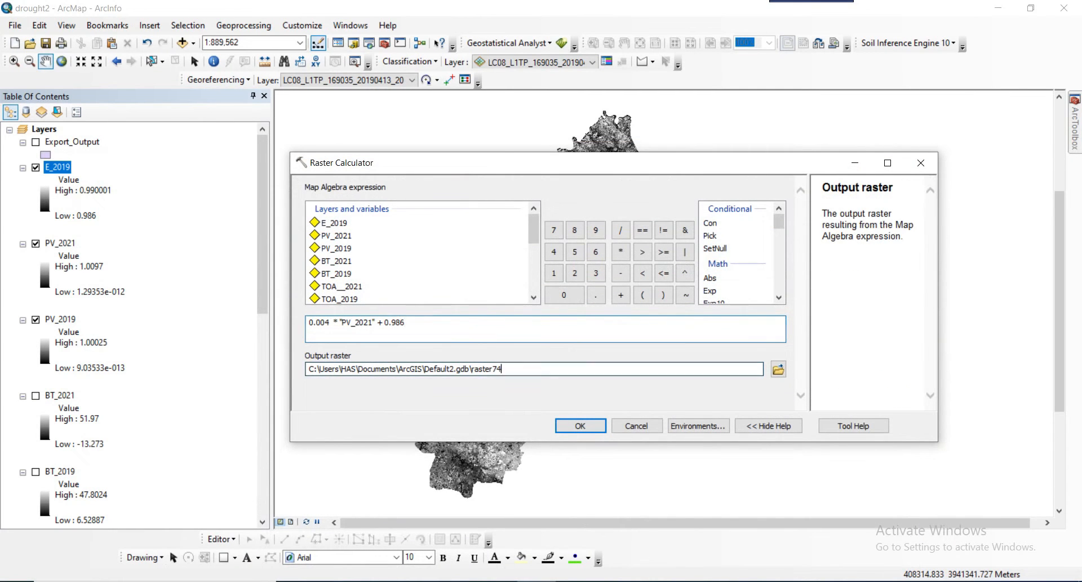
{"action": "key", "text": "BackSpace"}
{"action": "key", "text": "BackSpace"}
{"action": "key", "text": "BackSpace"}
{"action": "key", "text": "BackSpace"}
{"action": "key", "text": "BackSpace"}
{"action": "key", "text": "BackSpace"}
{"action": "key", "text": "BackSpace"}
{"action": "key", "text": "BackSpace"}
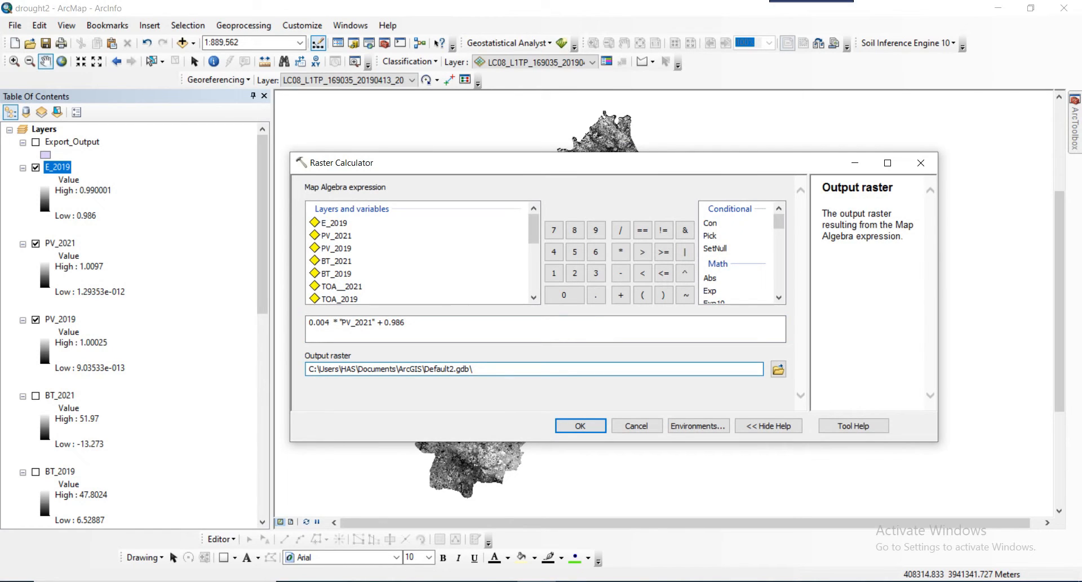
{"action": "type", "text": "E_2021"}
{"action": "key", "text": "Return"}
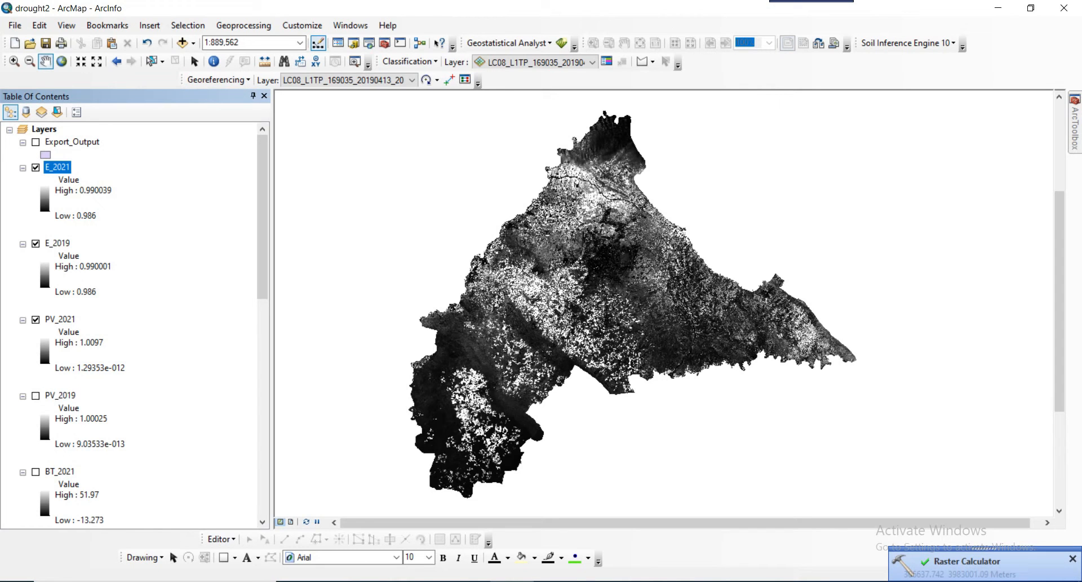
Step: Hide the PV_2021, E_2019 and E_2021 layers on the map
{"action": "left_click", "coordinate": [36, 320]}
{"action": "left_click", "coordinate": [35, 244]}
{"action": "left_click", "coordinate": [36, 167]}
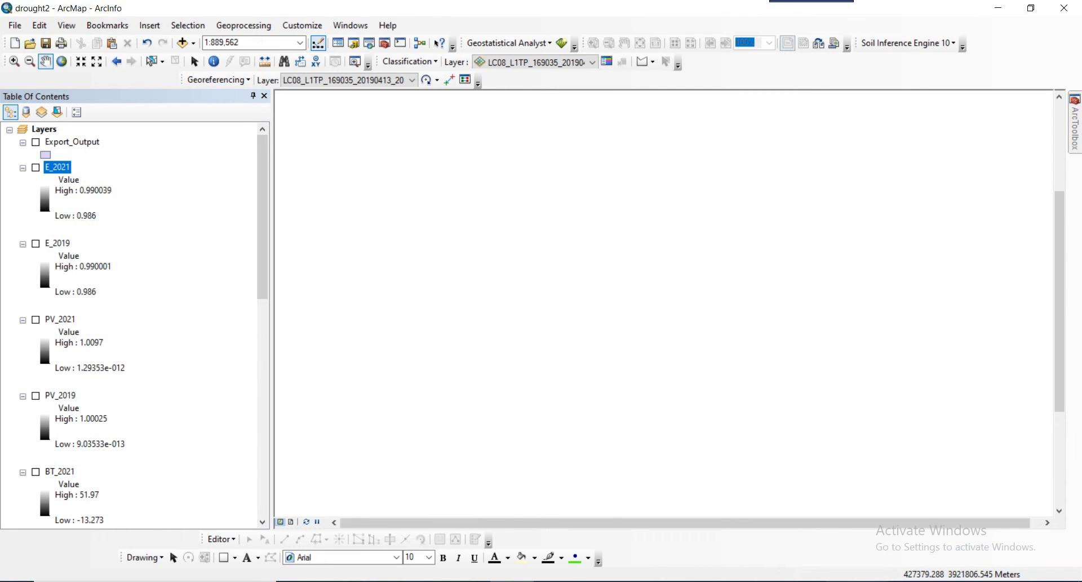
Step: Switch to the Word equations document and examine the Land Surface Temperature equation with its BT and ε terms
{"action": "mouse_move", "coordinate": [683, 581]}
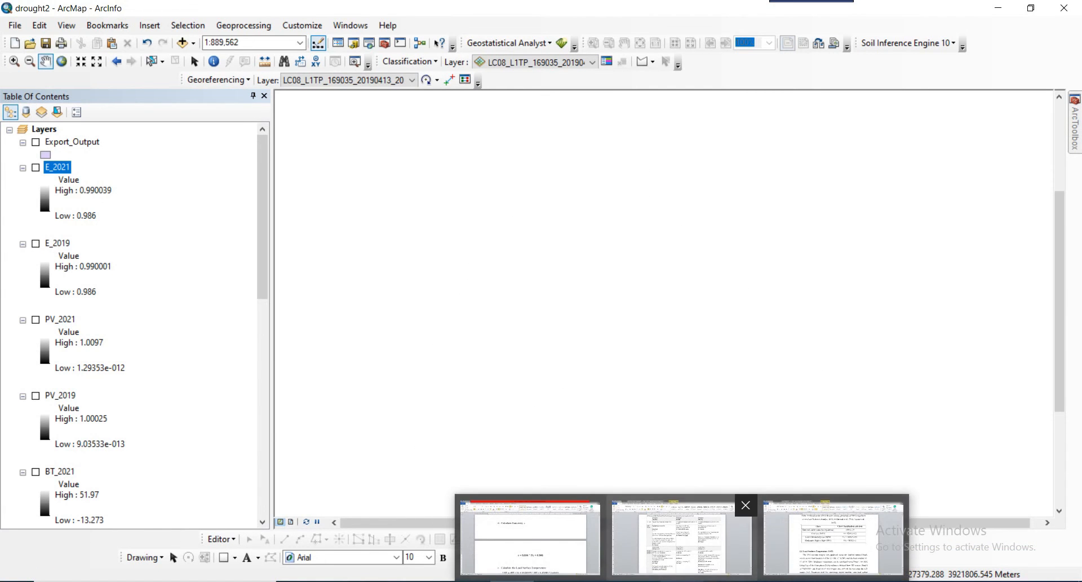
{"action": "left_click", "coordinate": [530, 538]}
{"action": "scroll", "coordinate": [542, 338], "scroll_direction": "down", "scroll_amount": 4}
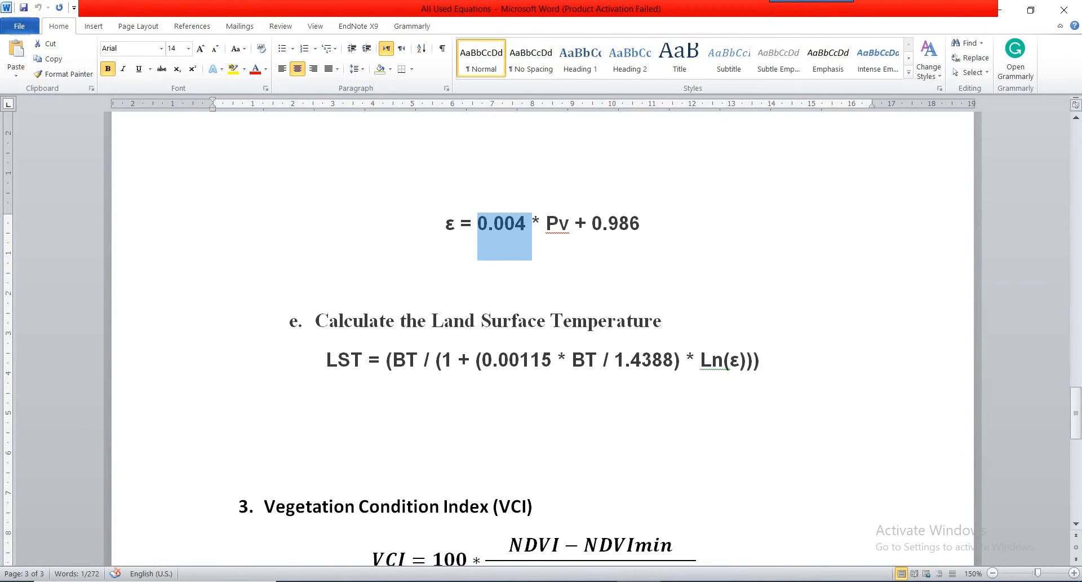
{"action": "left_click_drag", "start_coordinate": [316, 321], "coordinate": [671, 326]}
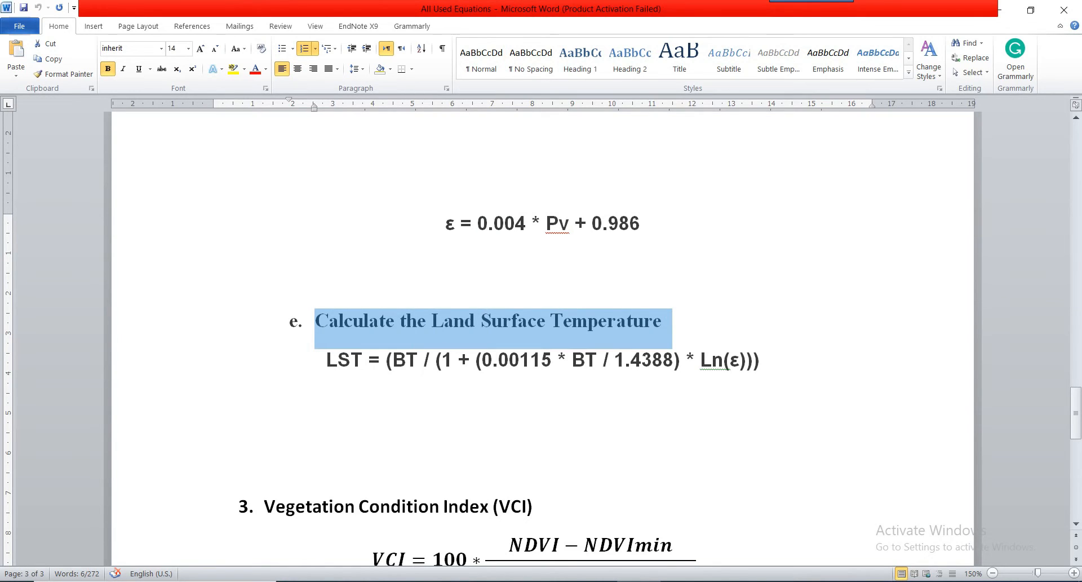
{"action": "left_click_drag", "start_coordinate": [393, 361], "coordinate": [417, 361]}
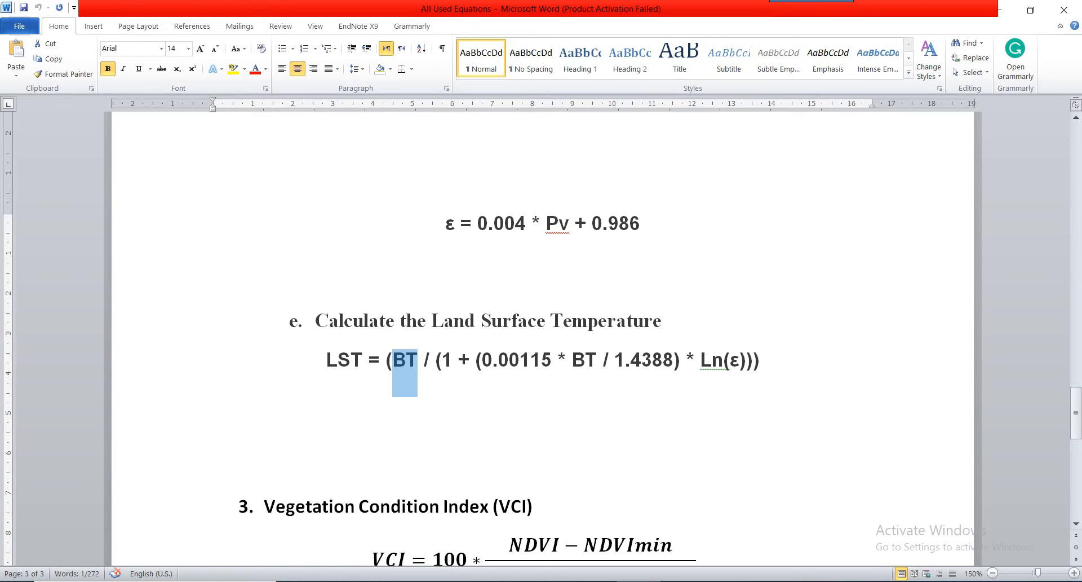
{"action": "left_click_drag", "start_coordinate": [730, 361], "coordinate": [740, 361]}
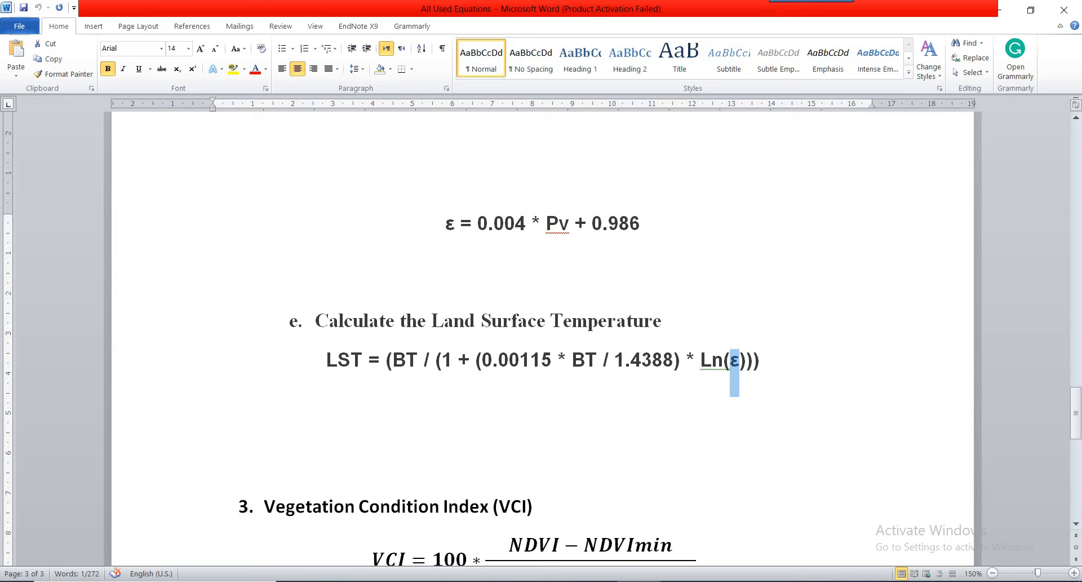
{"action": "left_click", "coordinate": [653, 360]}
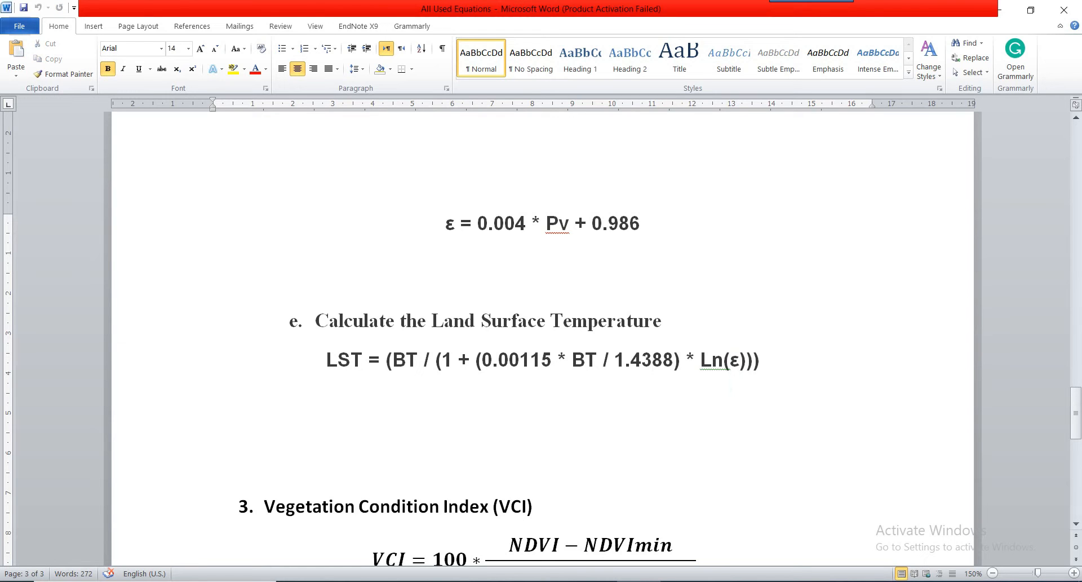
Step: Arrange ArcMap and the Word equations document side by side, and open a new Raster Calculator clear of the LST equation
{"action": "key", "text": "super+Right"}
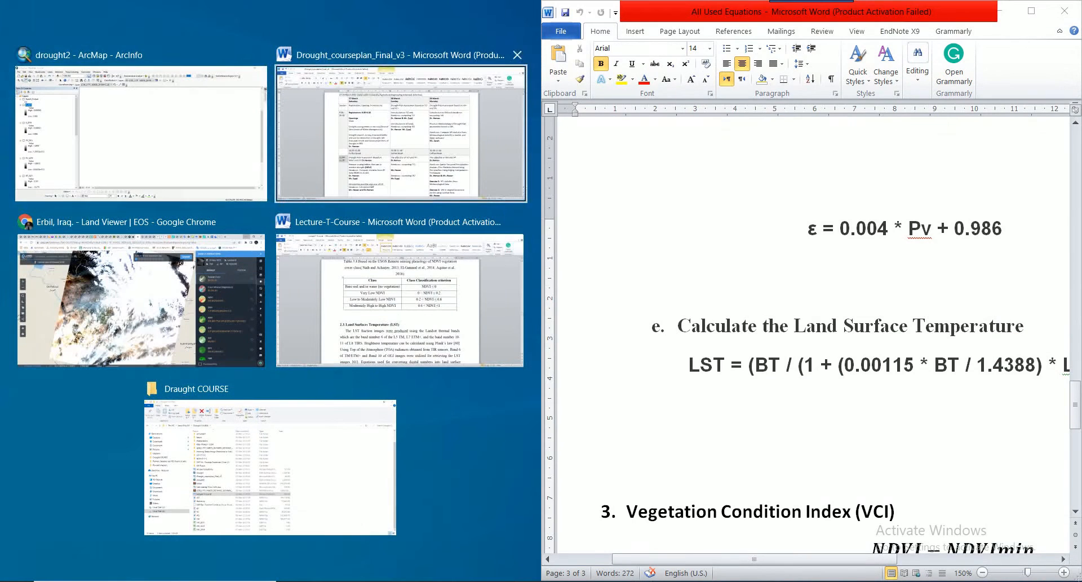
{"action": "left_click", "coordinate": [141, 136]}
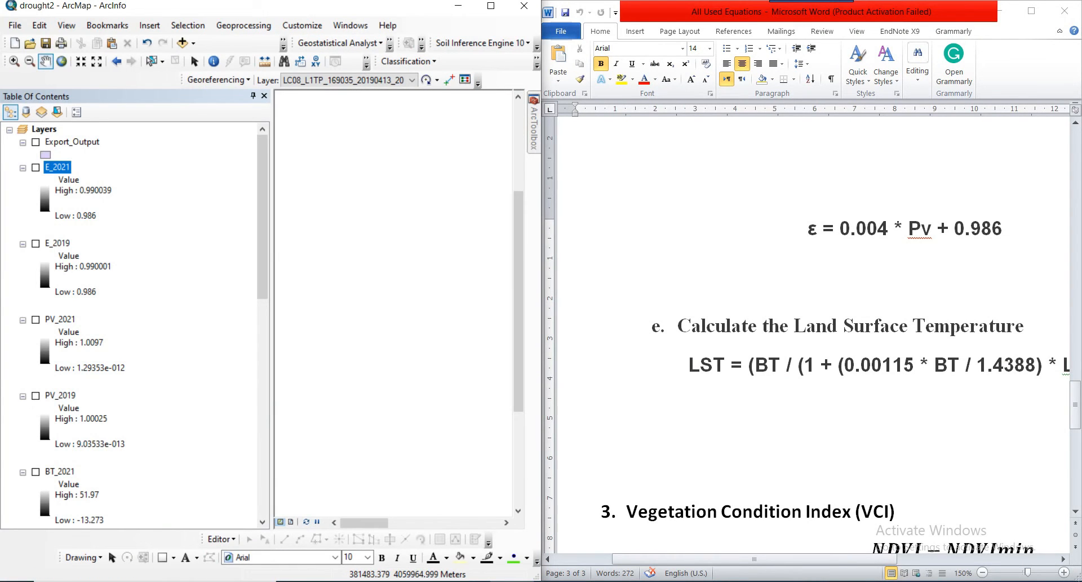
{"action": "left_click", "coordinate": [534, 128]}
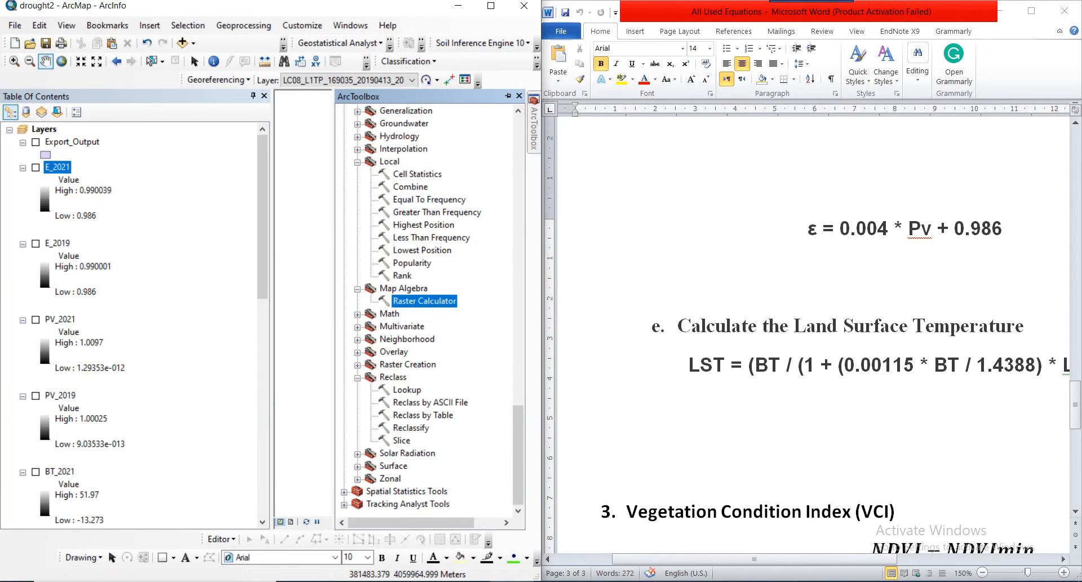
{"action": "double_click", "coordinate": [425, 302]}
{"action": "left_click_drag", "start_coordinate": [480, 161], "coordinate": [181, 163]}
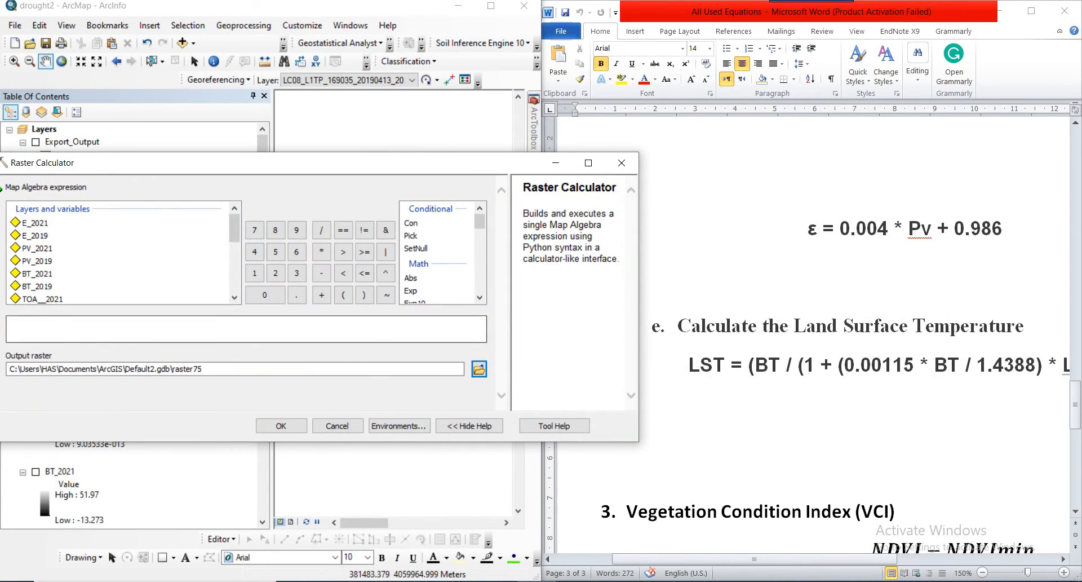
Step: Begin the 2019 land surface temperature expression with ("BT_2019" / (1 +
{"action": "left_click", "coordinate": [282, 329]}
{"action": "left_click", "coordinate": [343, 294]}
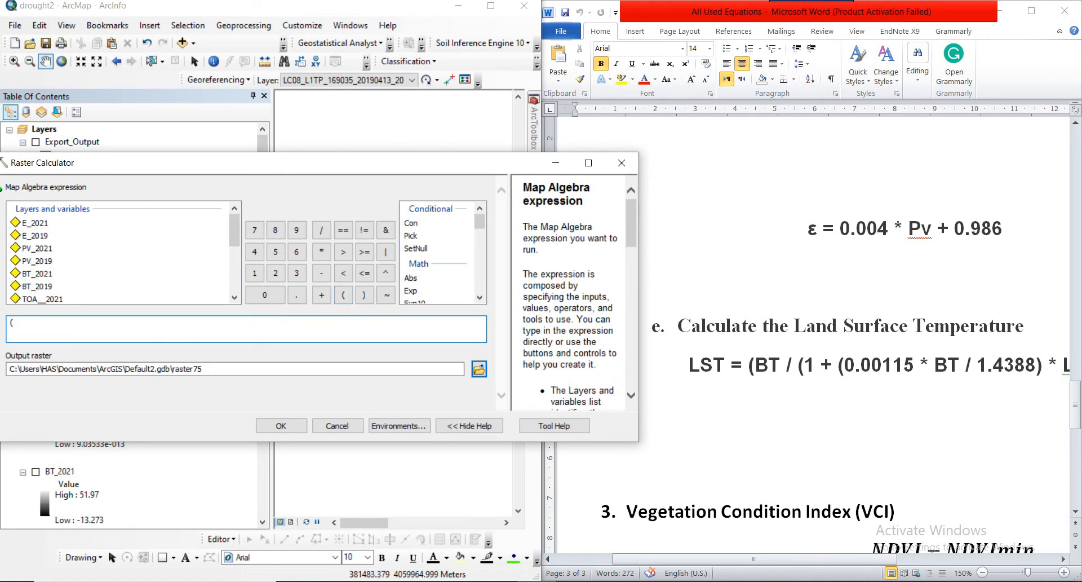
{"action": "scroll", "coordinate": [121, 253], "scroll_direction": "down", "scroll_amount": 1}
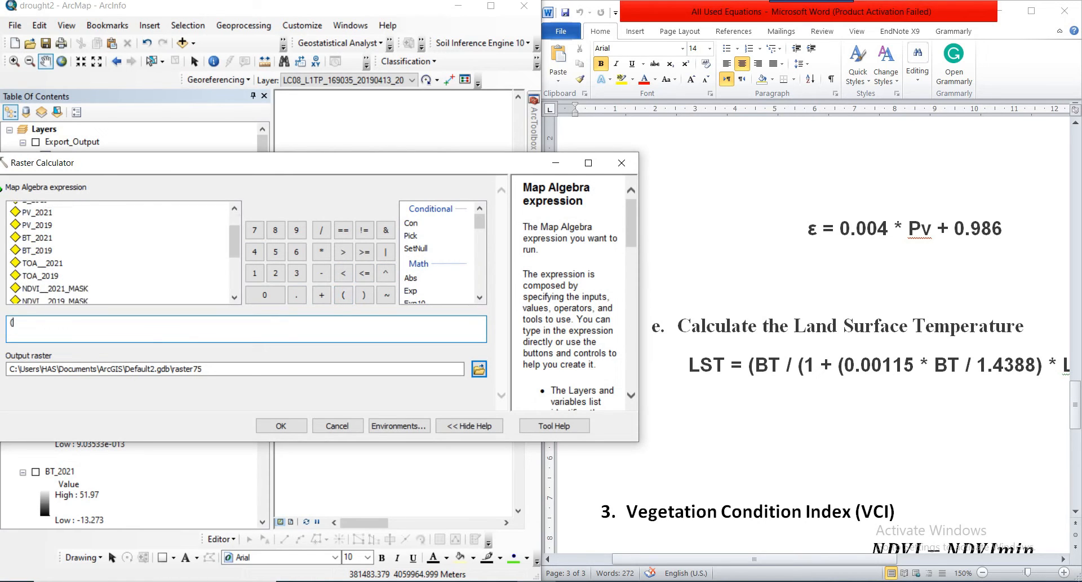
{"action": "double_click", "coordinate": [37, 250]}
{"action": "left_click", "coordinate": [321, 229]}
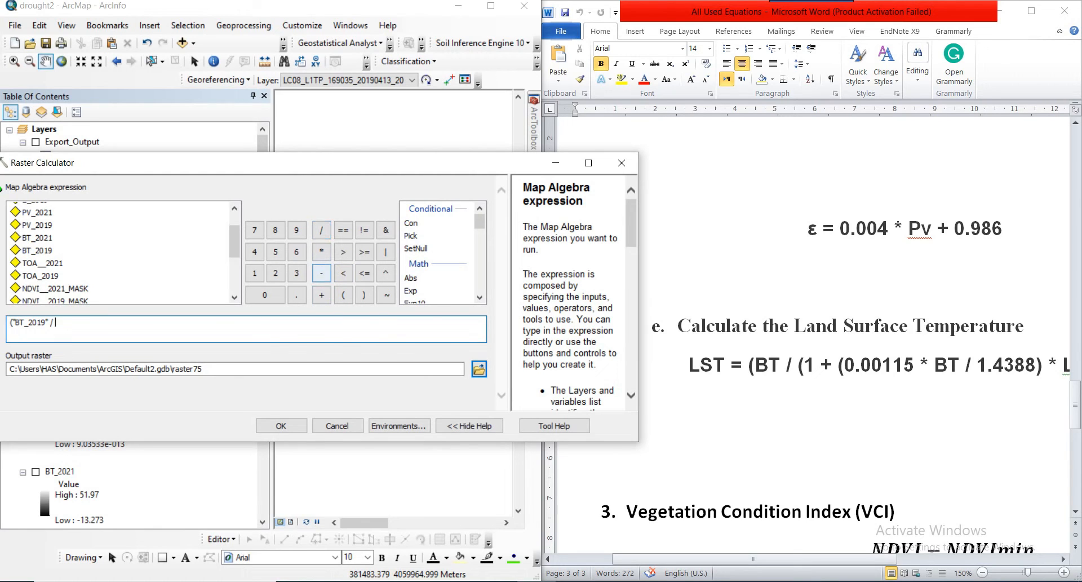
{"action": "left_click", "coordinate": [343, 294]}
{"action": "left_click", "coordinate": [254, 273]}
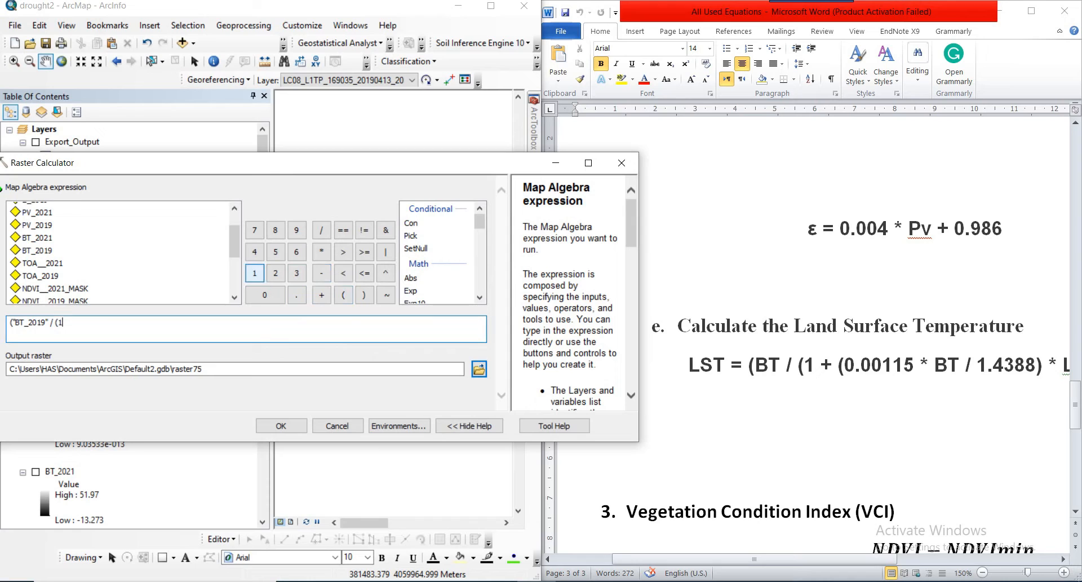
{"action": "left_click", "coordinate": [322, 294]}
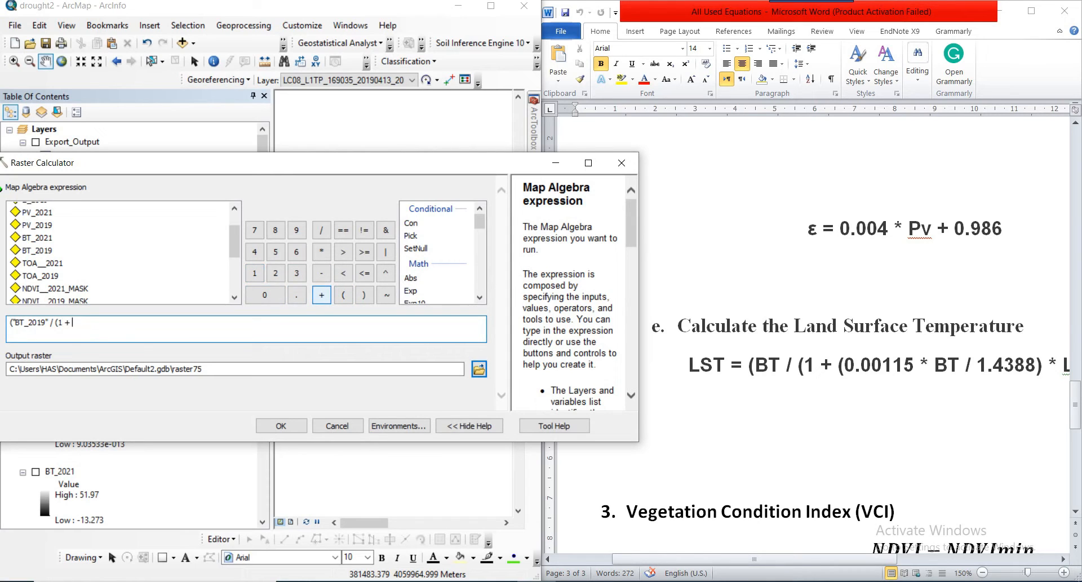
Step: Add the term .00115 * "BT_2019" to the land surface temperature expression
{"action": "left_click", "coordinate": [297, 294]}
{"action": "left_click", "coordinate": [264, 295]}
{"action": "left_click", "coordinate": [265, 294]}
{"action": "left_click", "coordinate": [254, 273]}
{"action": "left_click", "coordinate": [254, 273]}
{"action": "left_click", "coordinate": [276, 251]}
{"action": "left_click", "coordinate": [321, 251]}
{"action": "double_click", "coordinate": [37, 250]}
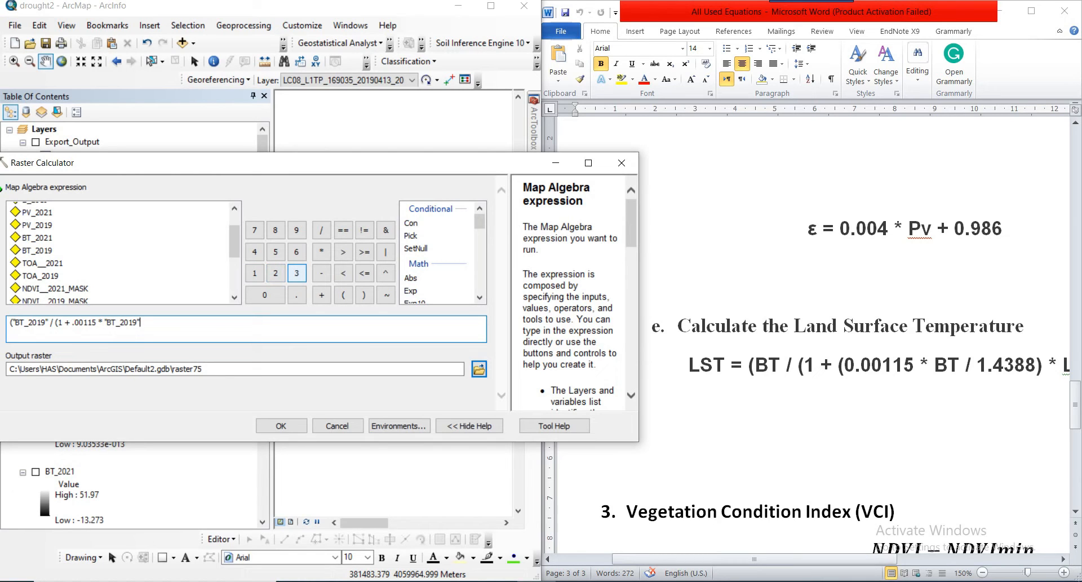
Step: Divide the BT_2019 term by 1.4388, close the bracket and add a multiplication sign
{"action": "left_click", "coordinate": [321, 230]}
{"action": "left_click", "coordinate": [254, 273]}
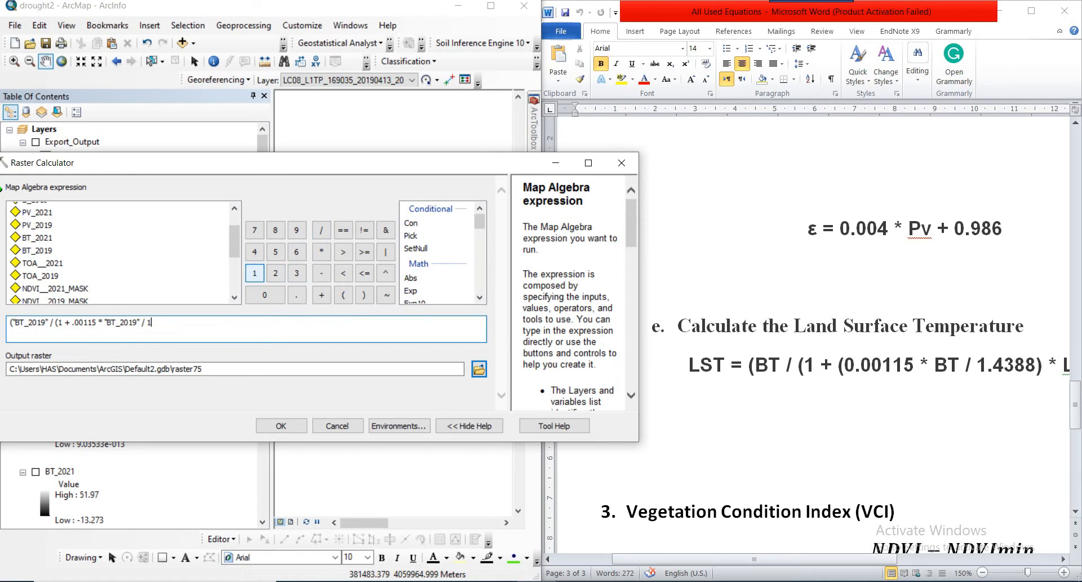
{"action": "left_click", "coordinate": [296, 294]}
{"action": "left_click", "coordinate": [254, 251]}
{"action": "left_click", "coordinate": [297, 273]}
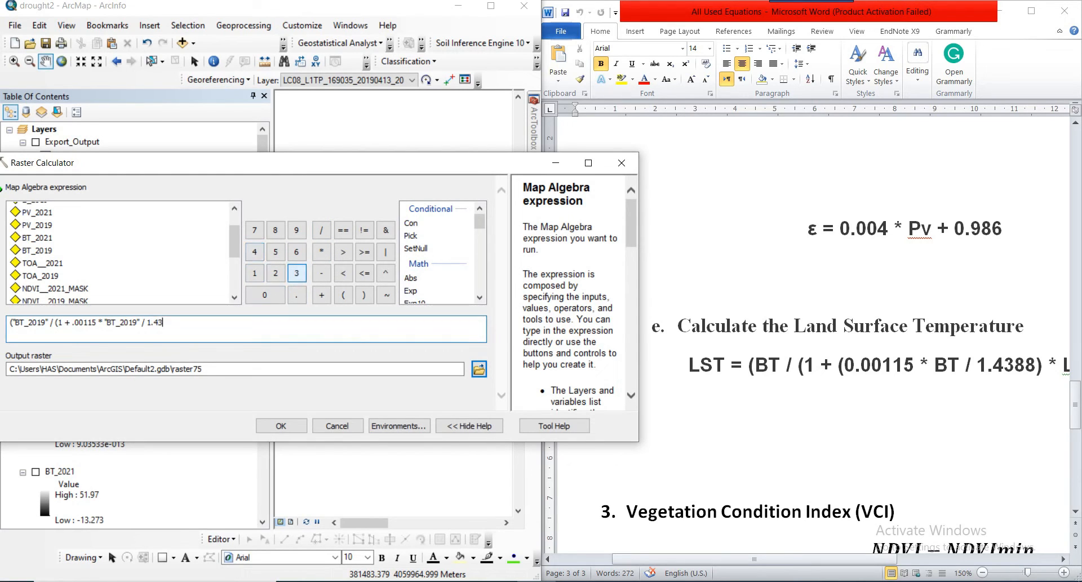
{"action": "left_click", "coordinate": [275, 230]}
{"action": "left_click", "coordinate": [275, 229]}
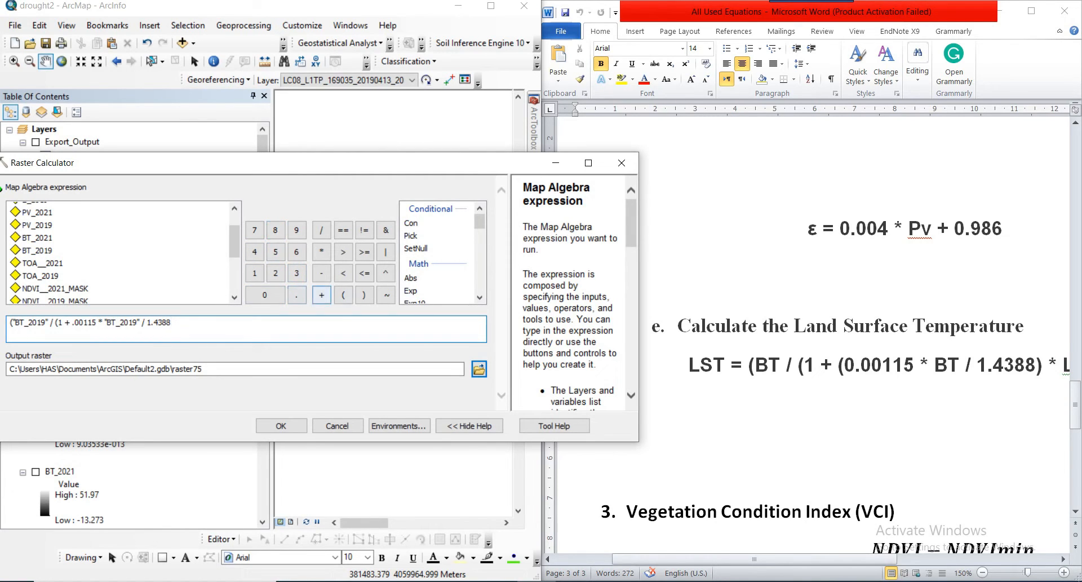
{"action": "left_click", "coordinate": [364, 294]}
{"action": "left_click", "coordinate": [321, 251]}
Step: Complete the expression with Ln("E_2019") and a closing bracket, checking the end of the LST equation in Word
{"action": "left_click_drag", "start_coordinate": [755, 559], "coordinate": [809, 559]}
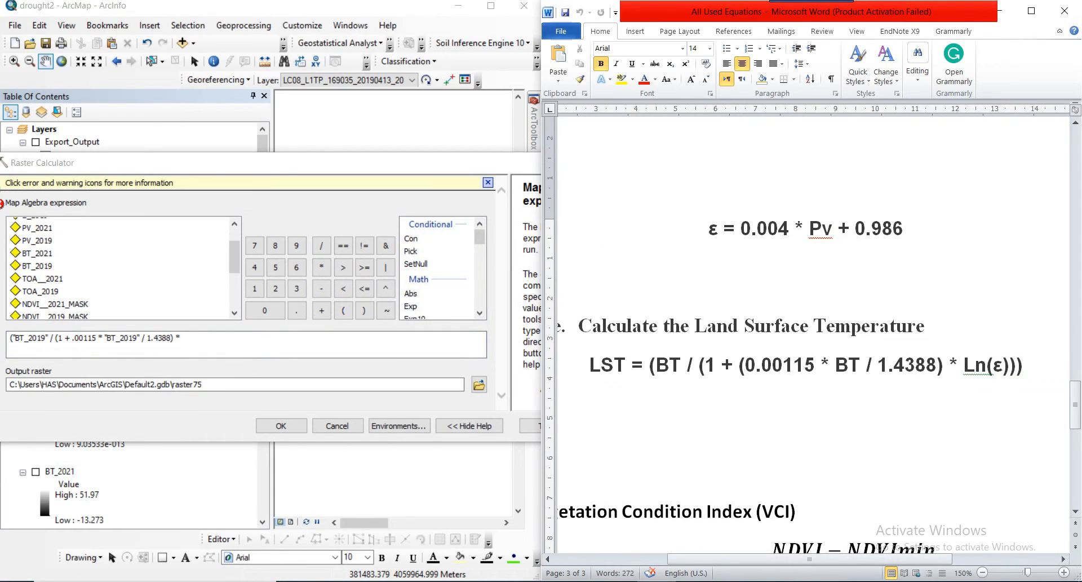
{"action": "left_click", "coordinate": [195, 339]}
{"action": "scroll", "coordinate": [440, 268], "scroll_direction": "down", "scroll_amount": 2}
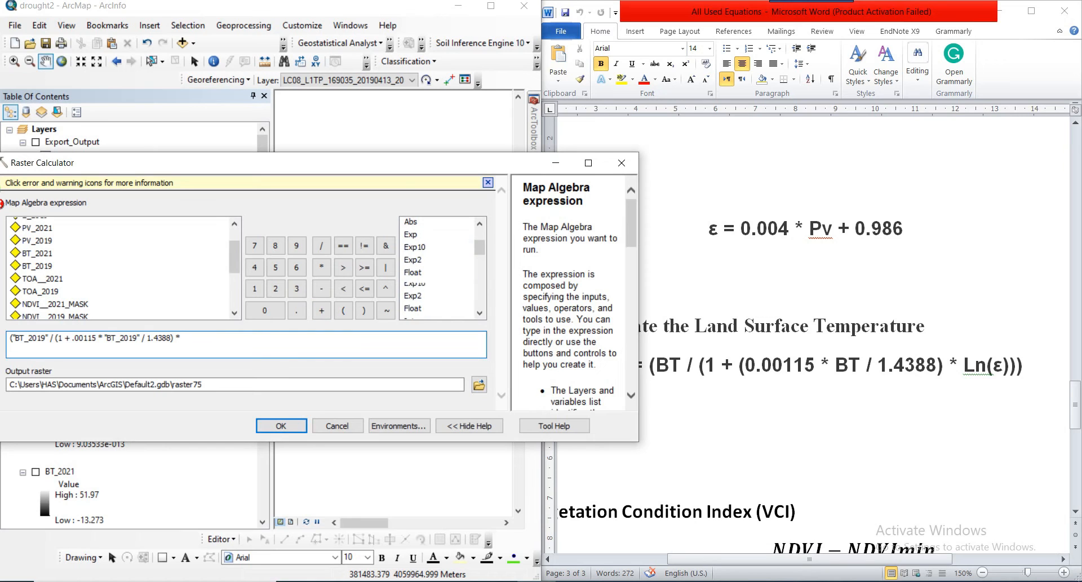
{"action": "type", "text": "Ln()"}
{"action": "scroll", "coordinate": [119, 268], "scroll_direction": "up", "scroll_amount": 1}
{"action": "double_click", "coordinate": [35, 251]}
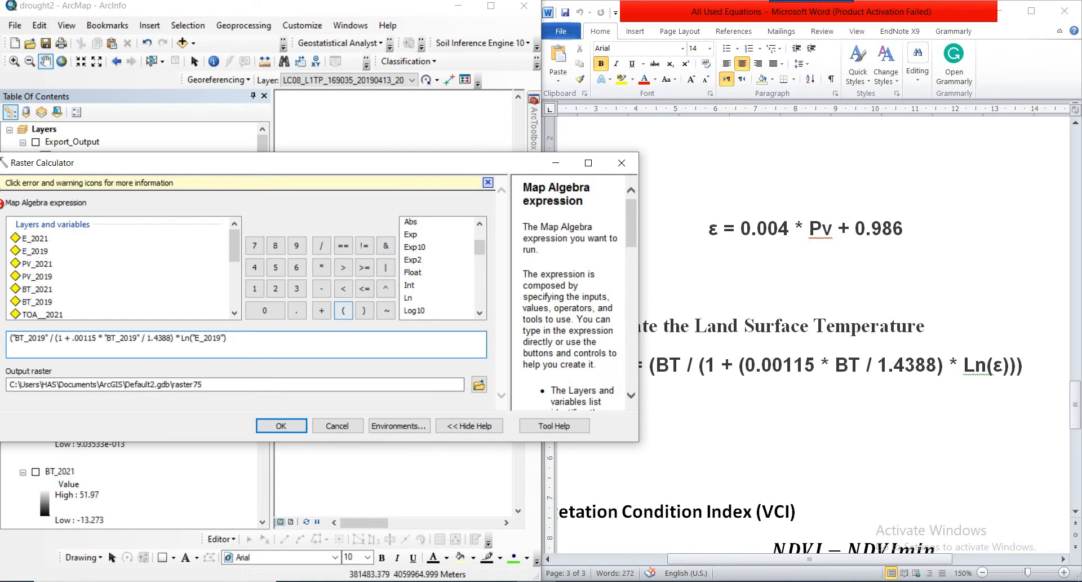
{"action": "left_click", "coordinate": [364, 310]}
Step: Insert a leading 0 before .00115 in the land surface temperature expression
{"action": "left_click", "coordinate": [226, 384]}
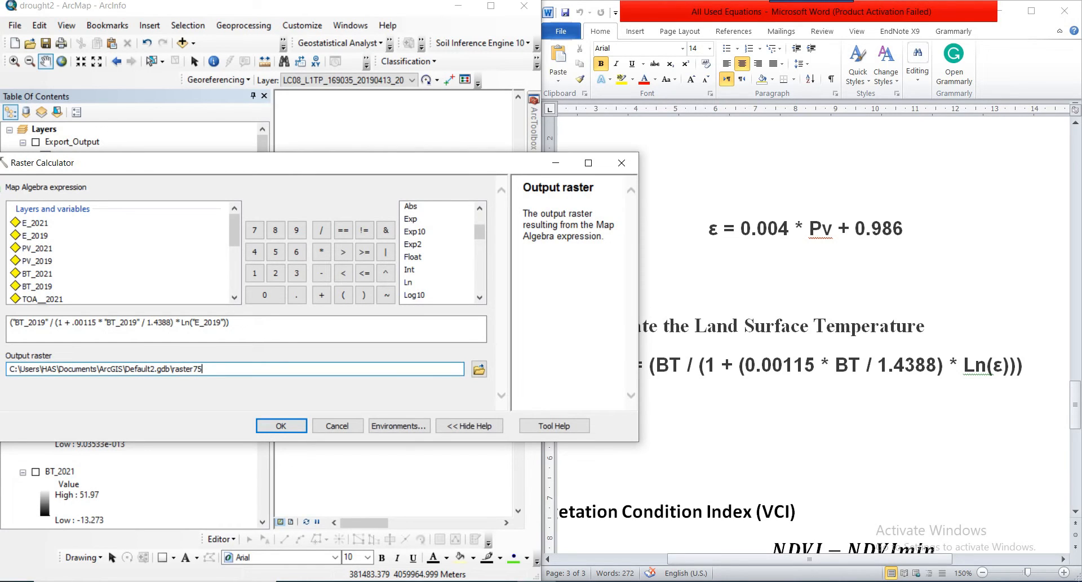
{"action": "left_click", "coordinate": [69, 322]}
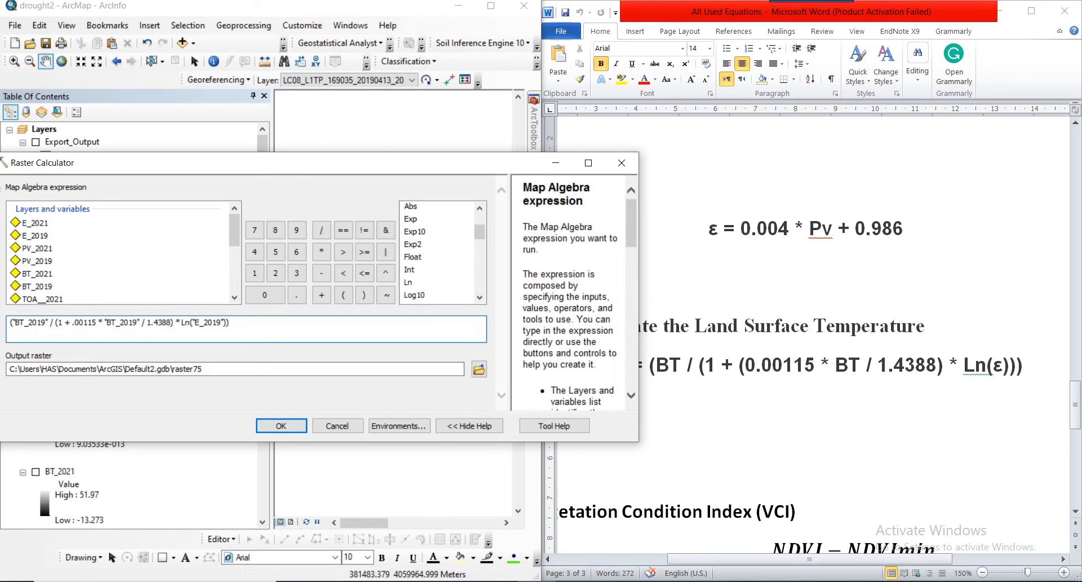
{"action": "left_click", "coordinate": [264, 294]}
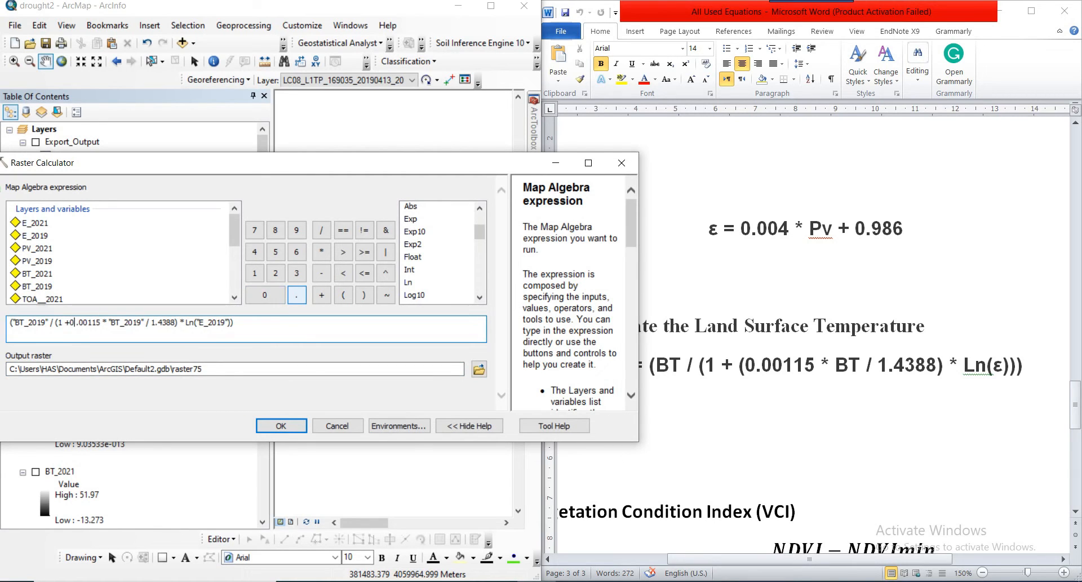
Step: Correct the 2019 expression by removing the extra decimal point, adding a bracket before 0.00115 and closing it at the end
{"action": "key", "text": "Delete"}
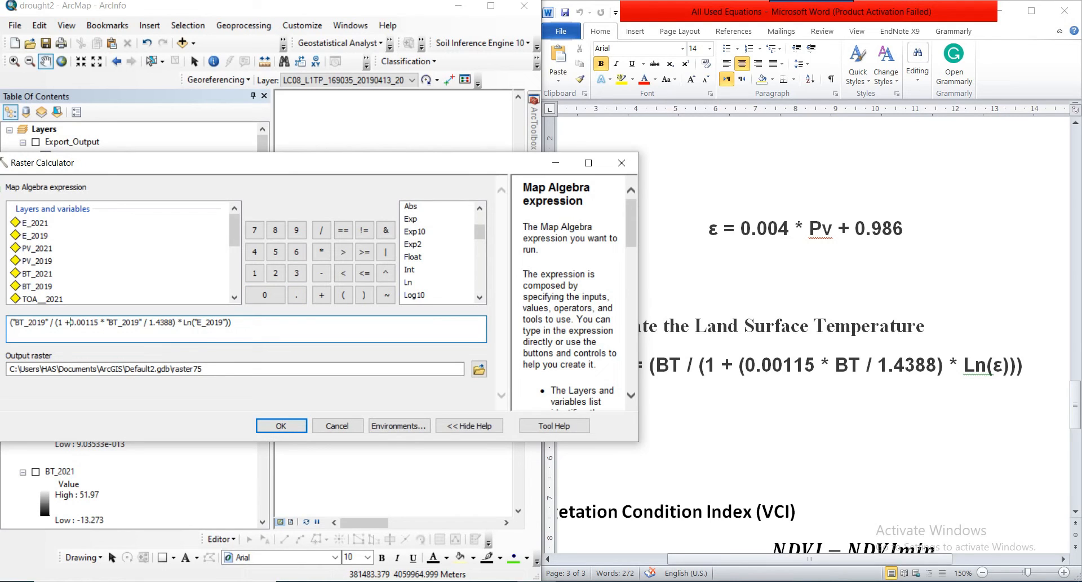
{"action": "left_click", "coordinate": [343, 295]}
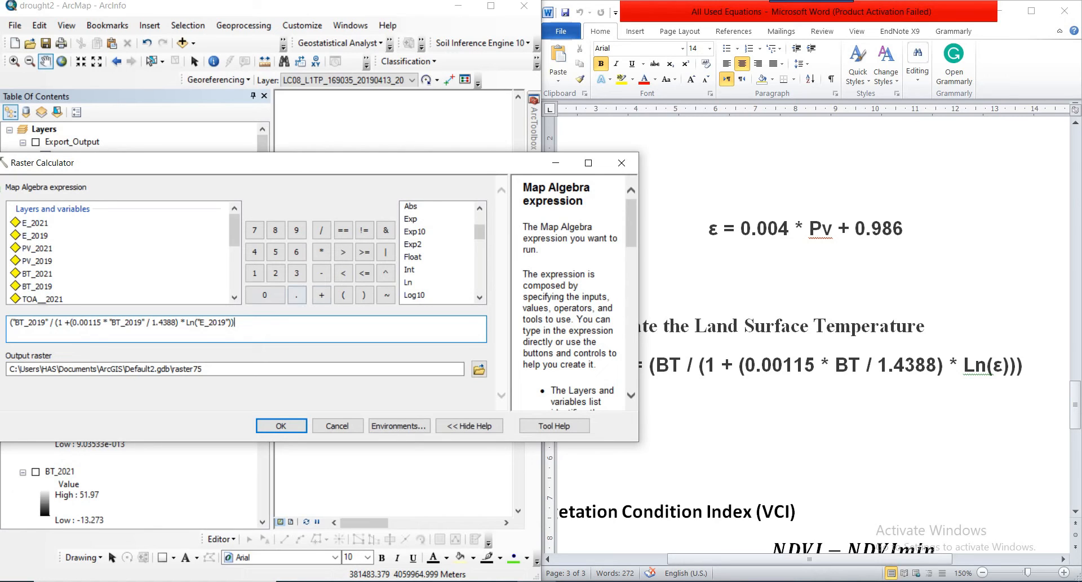
{"action": "left_click", "coordinate": [364, 295]}
Step: Name the output raster LST_2019 in Default2.gdb, check the expression and run the calculation
{"action": "left_click", "coordinate": [242, 369]}
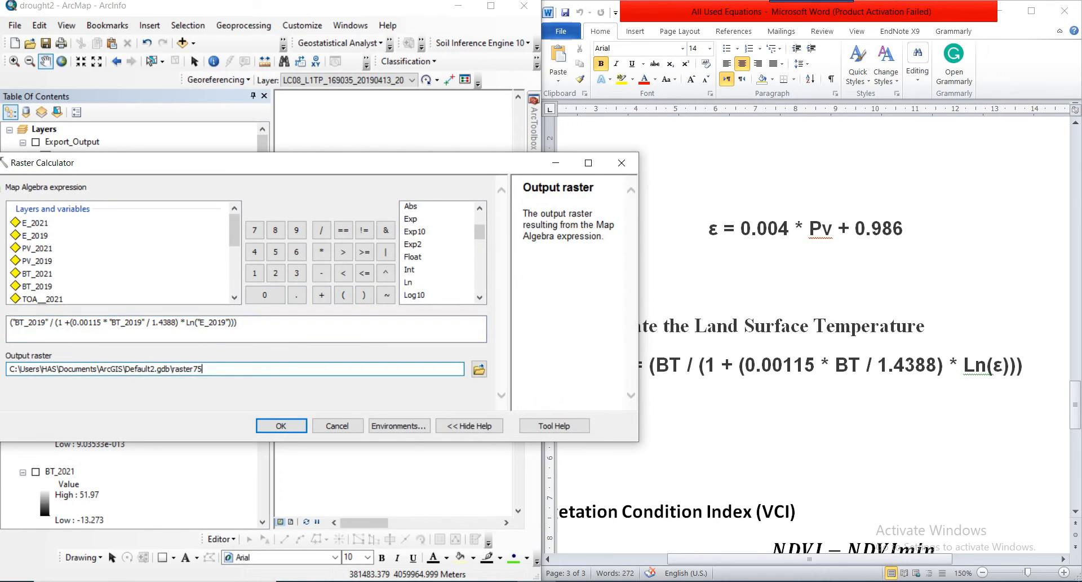
{"action": "left_click_drag", "start_coordinate": [205, 369], "coordinate": [174, 370]}
{"action": "key", "text": "BackSpace"}
{"action": "type", "text": "LST_2019"}
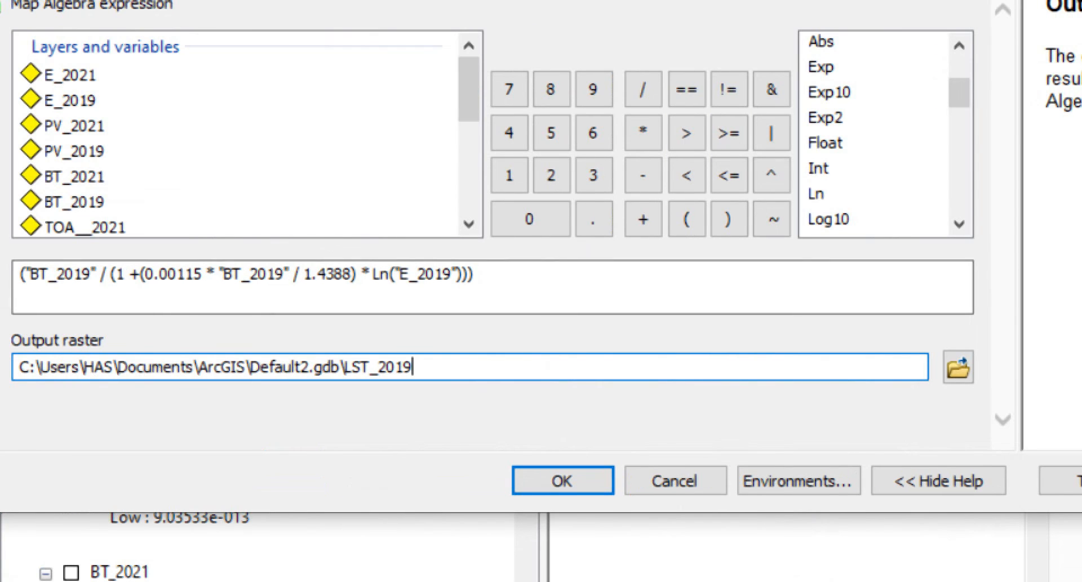
{"action": "left_click_drag", "start_coordinate": [479, 276], "coordinate": [19, 275]}
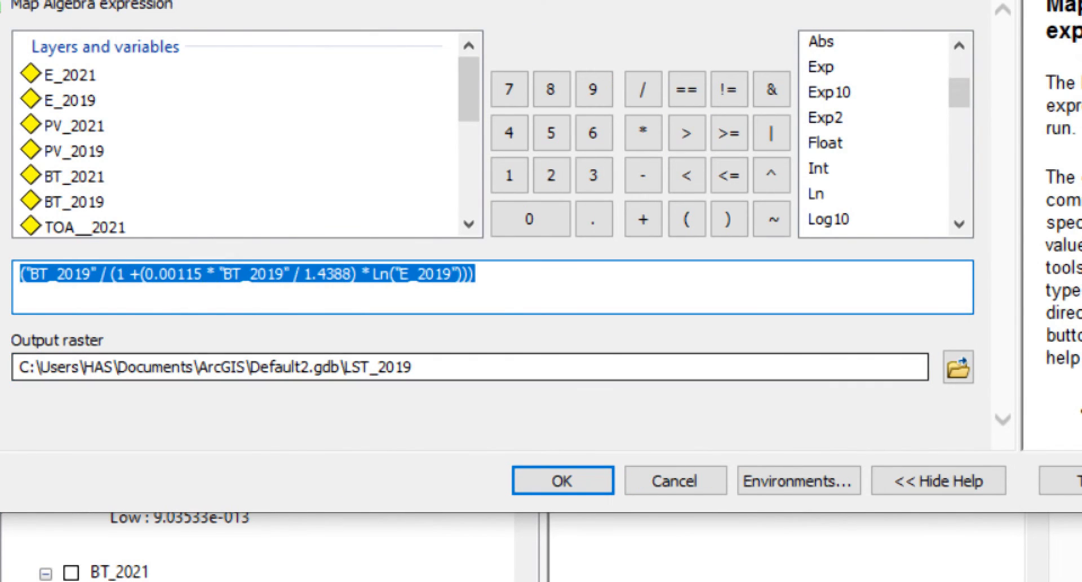
{"action": "left_click", "coordinate": [416, 367]}
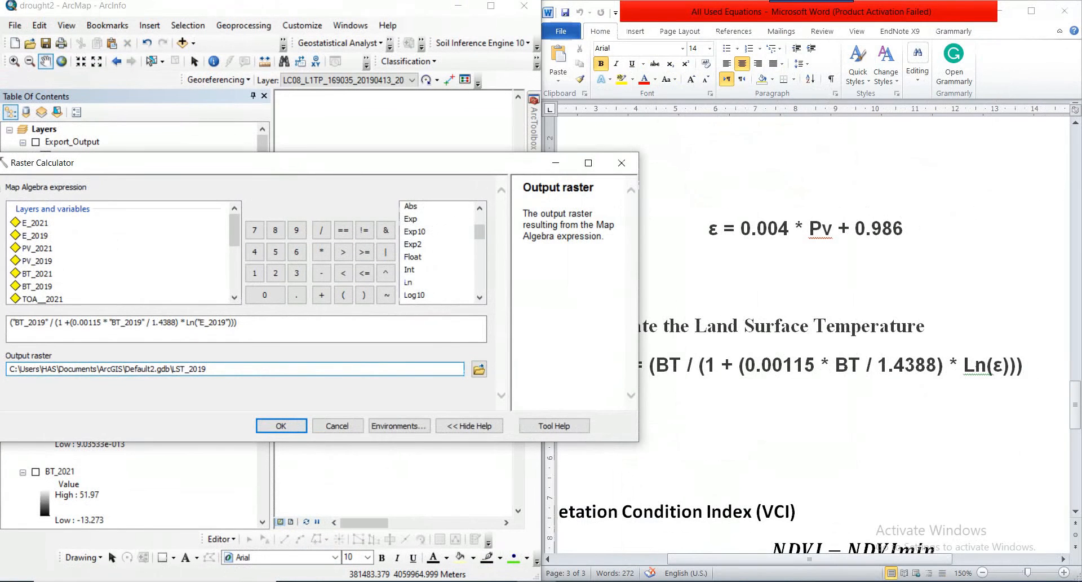
{"action": "left_click", "coordinate": [281, 425]}
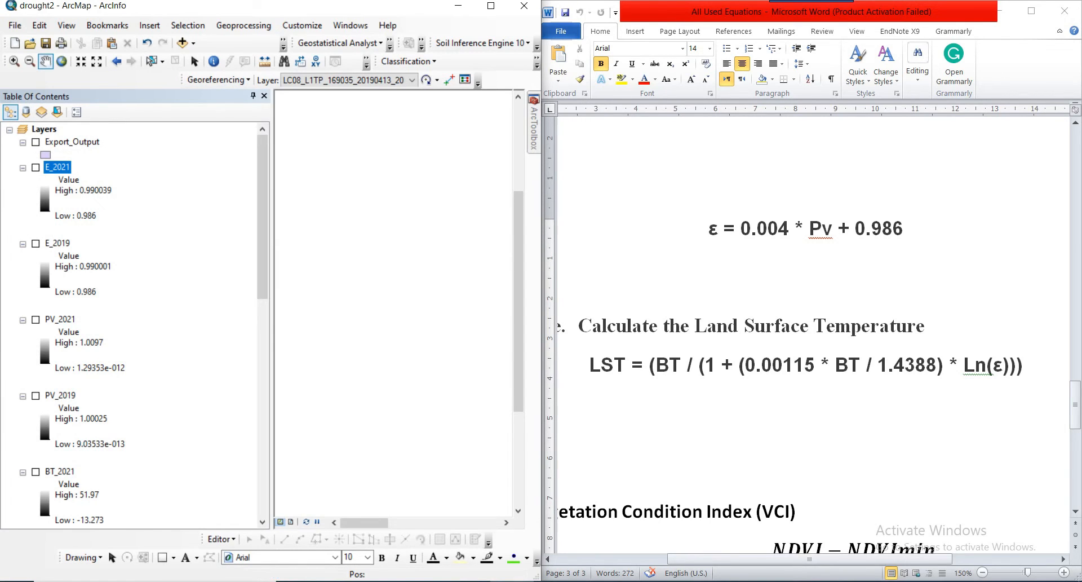
{"action": "left_click_drag", "start_coordinate": [479, 282], "coordinate": [367, 261]}
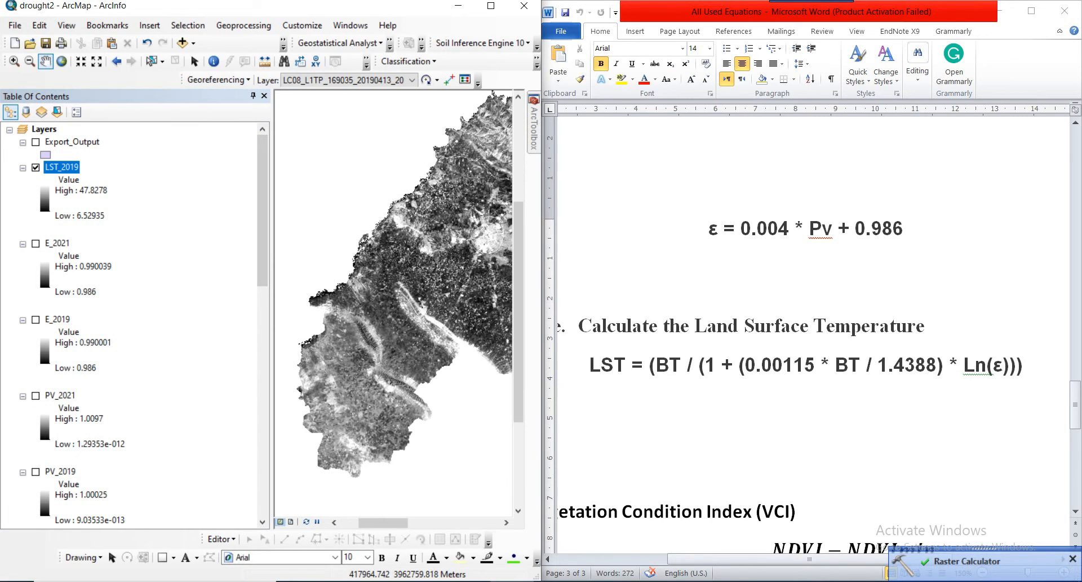
Step: Start a new Raster Calculator expression with ("BT_2021" / (1 +
{"action": "mouse_move", "coordinate": [533, 130]}
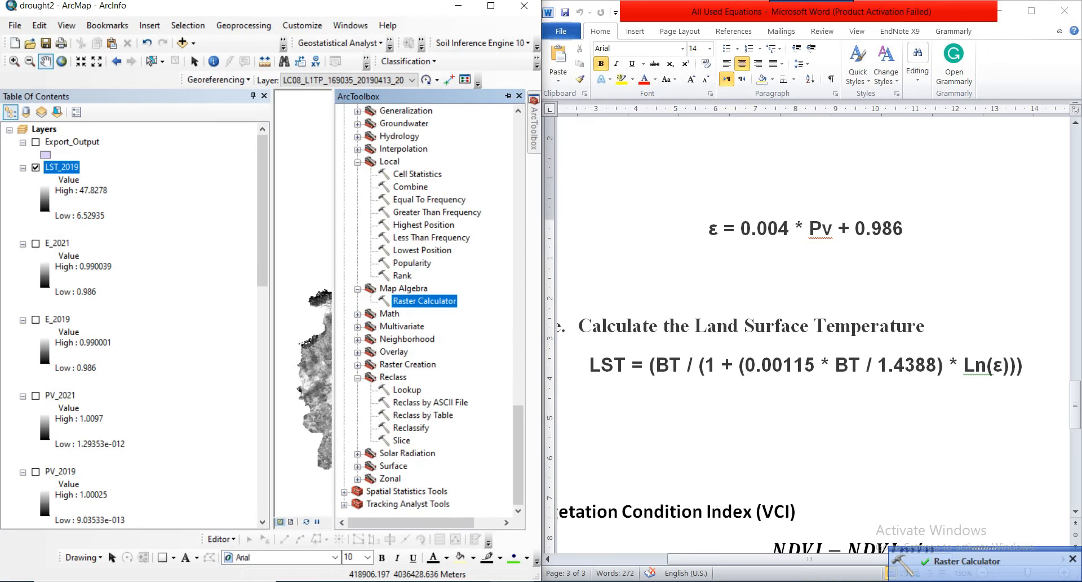
{"action": "double_click", "coordinate": [424, 301]}
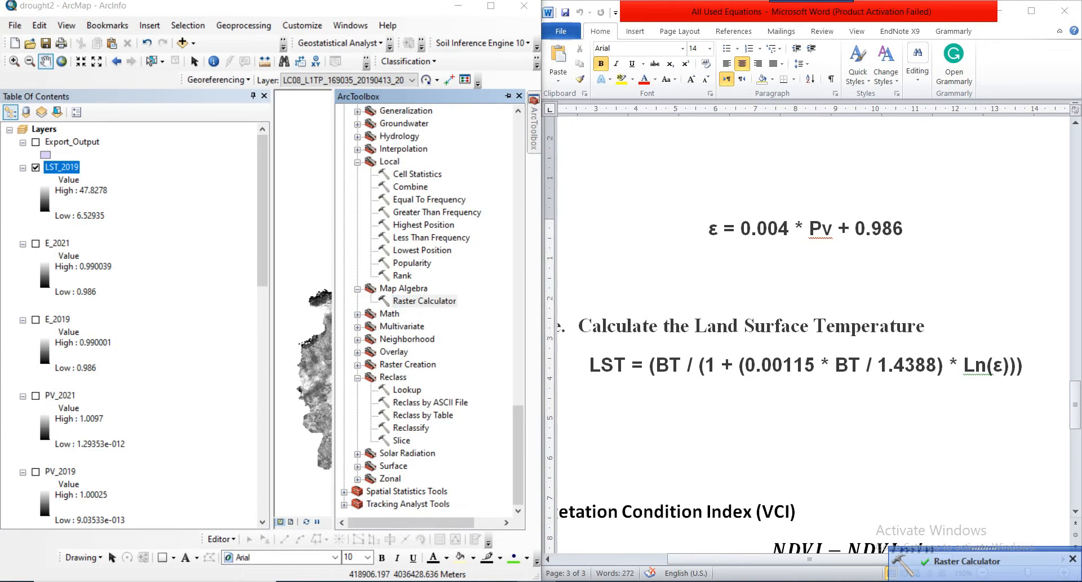
{"action": "left_click", "coordinate": [316, 329]}
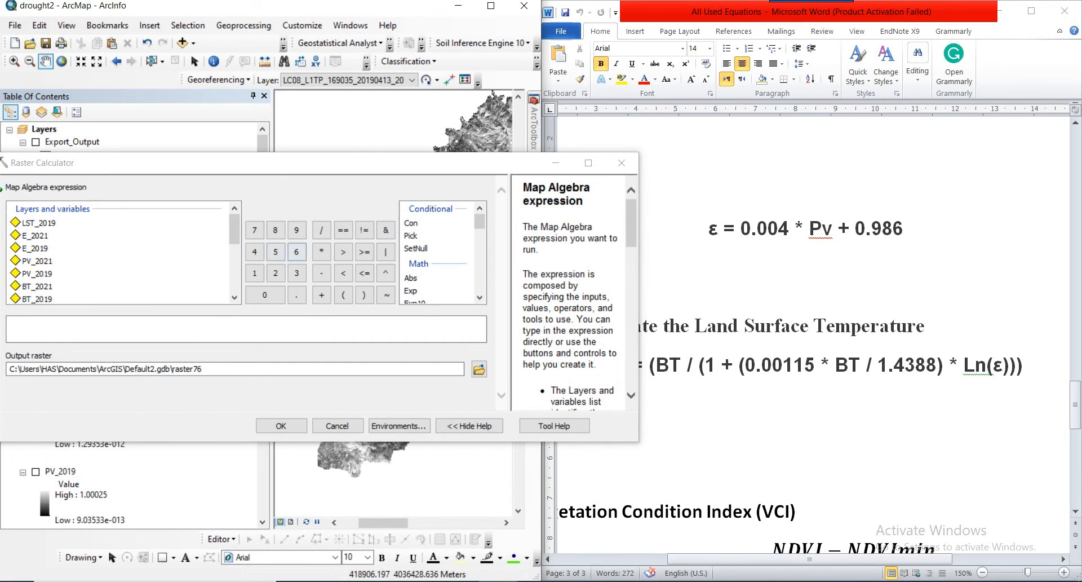
{"action": "left_click", "coordinate": [343, 294]}
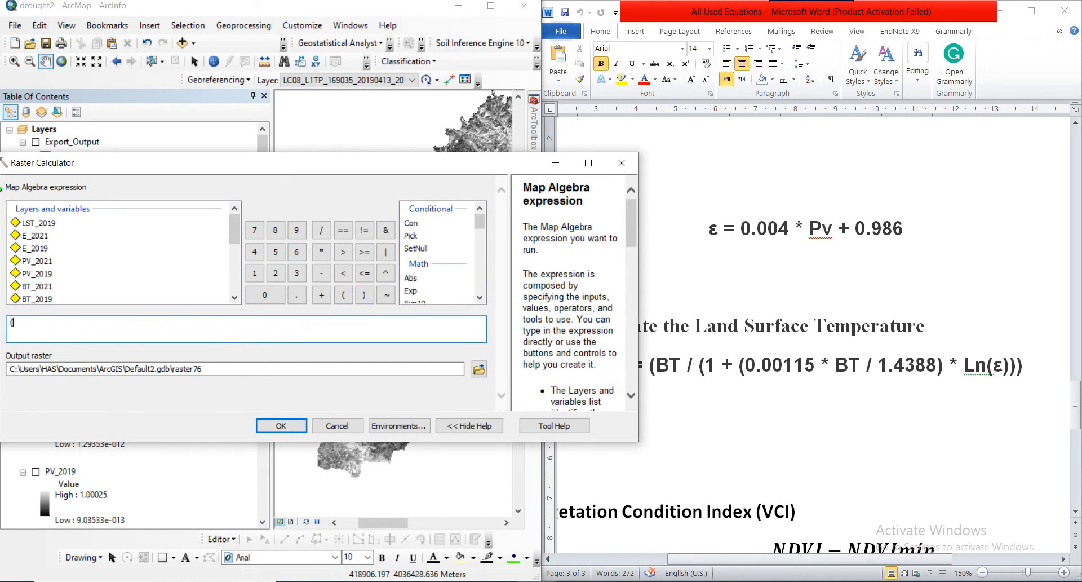
{"action": "double_click", "coordinate": [36, 286]}
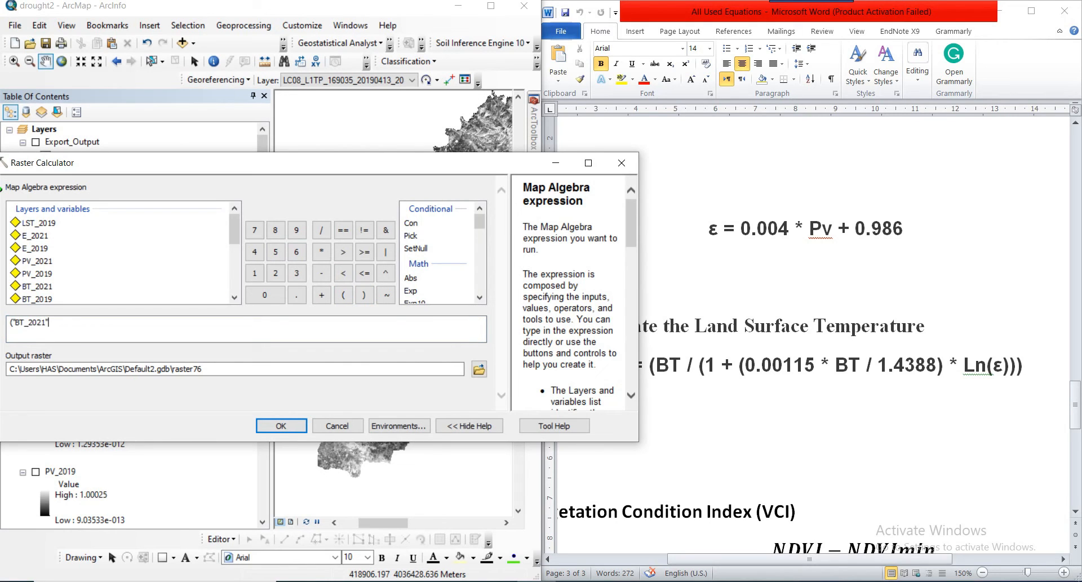
{"action": "left_click", "coordinate": [321, 230]}
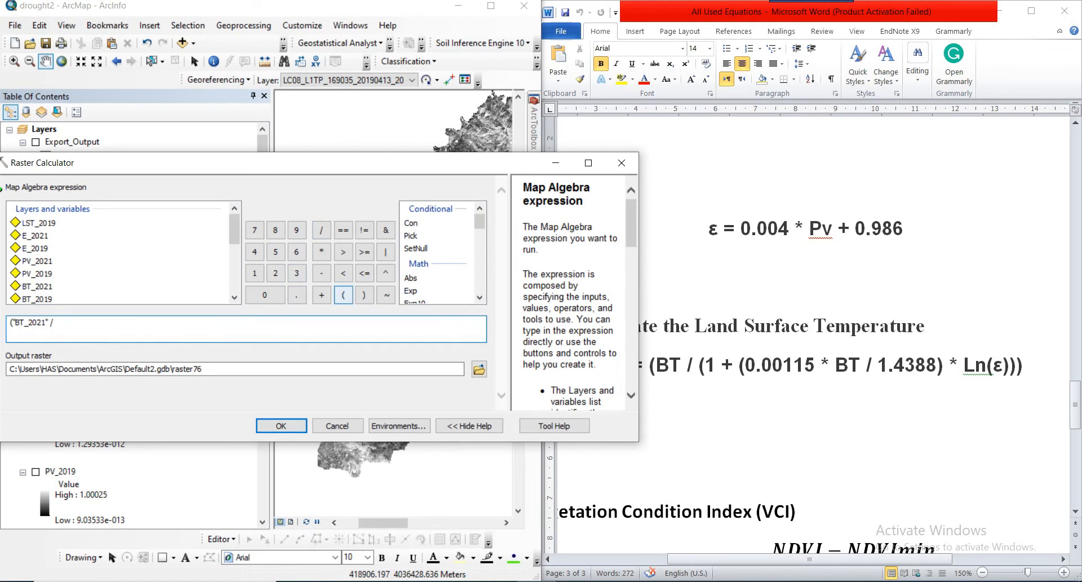
{"action": "left_click", "coordinate": [343, 294]}
{"action": "left_click", "coordinate": [254, 273]}
{"action": "left_click", "coordinate": [321, 294]}
Step: Add the bracketed term (0.00115 * "BT_2021" to the 2021 land surface temperature expression
{"action": "left_click", "coordinate": [343, 294]}
{"action": "left_click", "coordinate": [265, 294]}
{"action": "type", "text": "."}
{"action": "left_click", "coordinate": [265, 294]}
{"action": "left_click", "coordinate": [264, 294]}
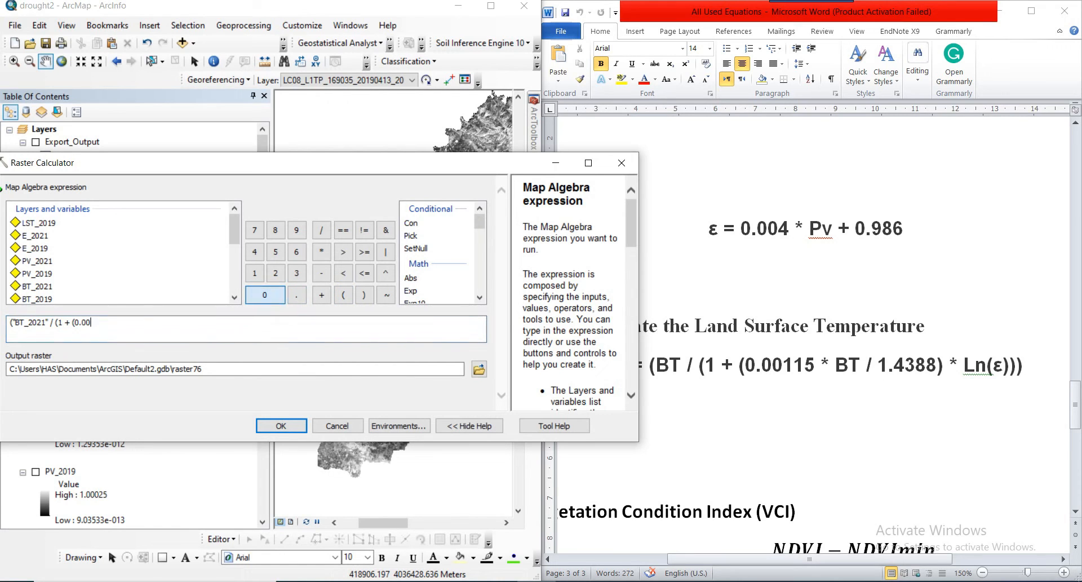
{"action": "left_click", "coordinate": [254, 273]}
{"action": "left_click", "coordinate": [254, 273]}
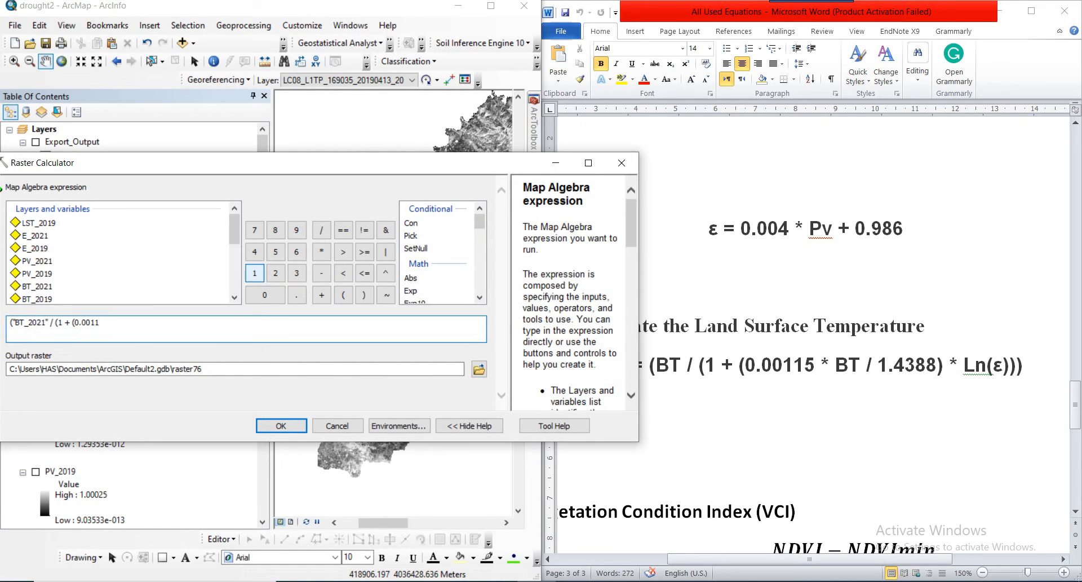
{"action": "left_click", "coordinate": [275, 251]}
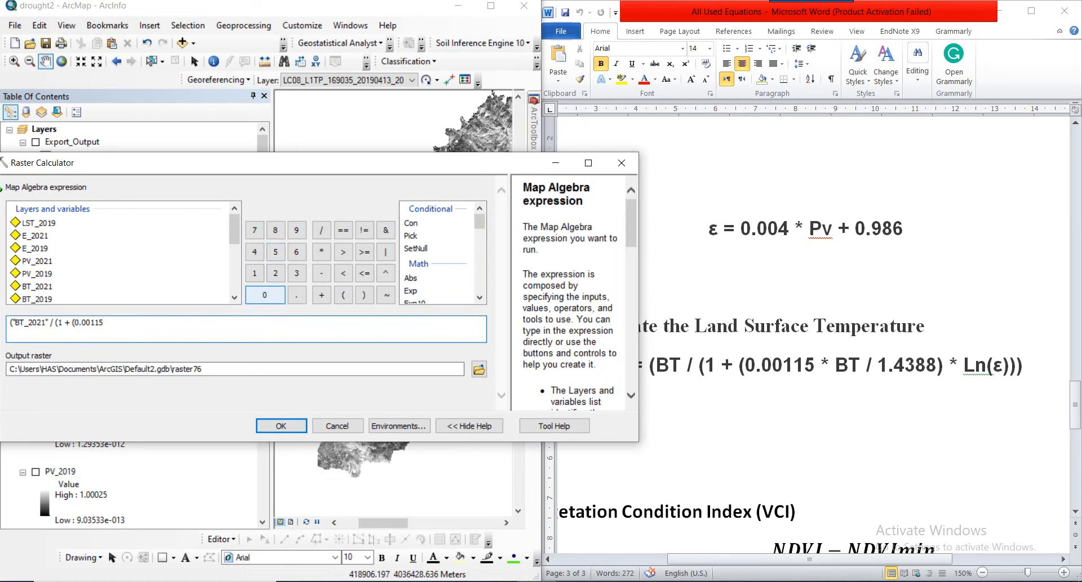
{"action": "left_click", "coordinate": [321, 252]}
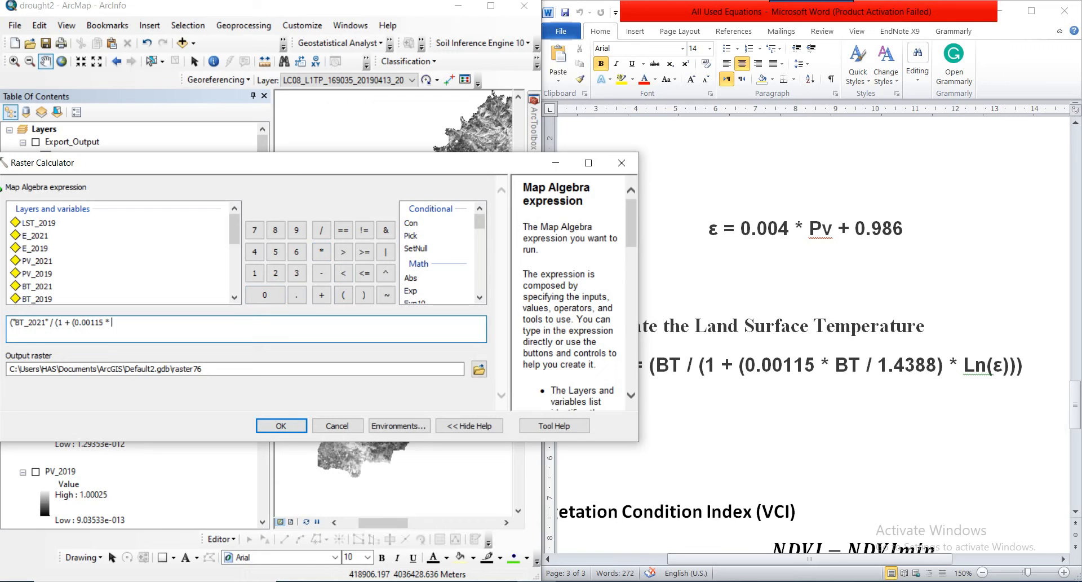
{"action": "double_click", "coordinate": [37, 286]}
Step: Divide the BT_2021 term by 1.4388, close its bracket and add a multiplication sign
{"action": "left_click", "coordinate": [322, 230]}
{"action": "left_click", "coordinate": [254, 272]}
{"action": "left_click", "coordinate": [296, 295]}
{"action": "left_click", "coordinate": [254, 252]}
{"action": "left_click", "coordinate": [296, 273]}
{"action": "left_click", "coordinate": [275, 230]}
{"action": "left_click", "coordinate": [275, 230]}
{"action": "left_click", "coordinate": [364, 294]}
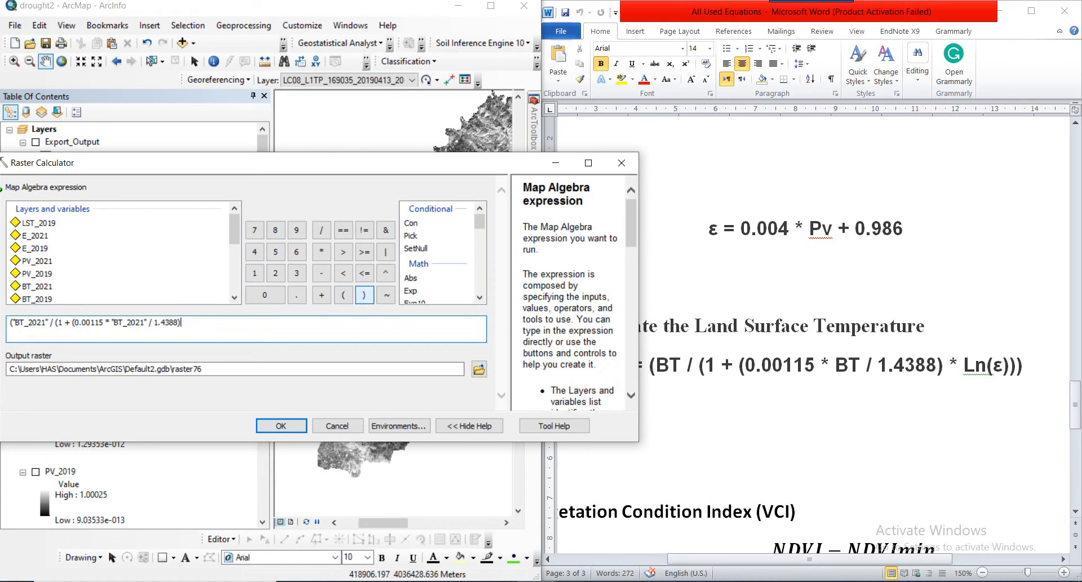
{"action": "left_click", "coordinate": [322, 251]}
Step: Complete the 2021 expression with Ln("E_2021") and the remaining closing brackets
{"action": "scroll", "coordinate": [439, 252], "scroll_direction": "down", "scroll_amount": 2}
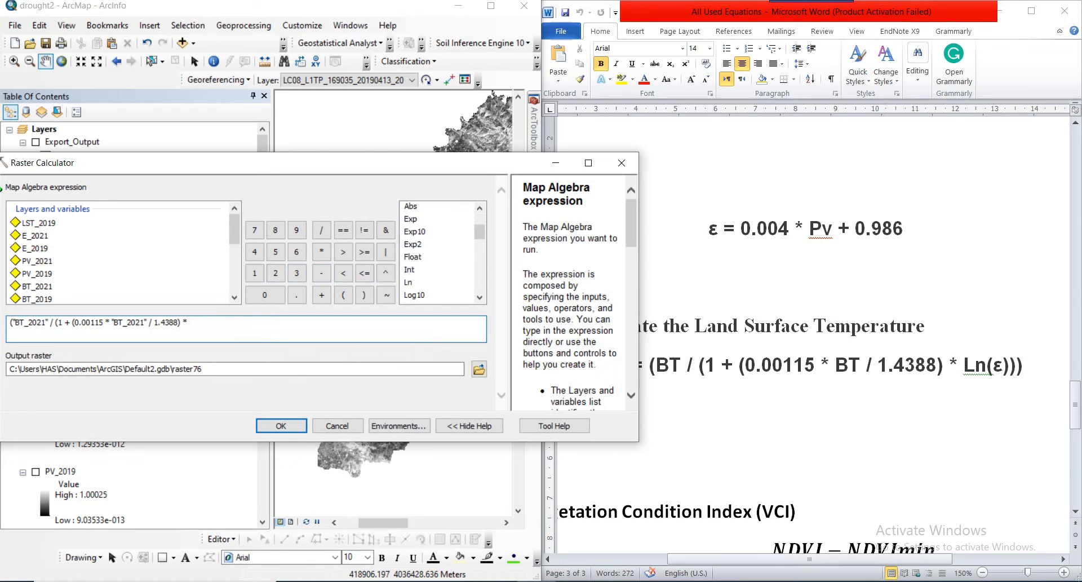
{"action": "double_click", "coordinate": [408, 281]}
{"action": "double_click", "coordinate": [35, 236]}
{"action": "left_click", "coordinate": [364, 294]}
{"action": "left_click", "coordinate": [364, 295]}
Step: Name the output raster LST_2021 in Default2.gdb and run the calculation
{"action": "left_click", "coordinate": [203, 369]}
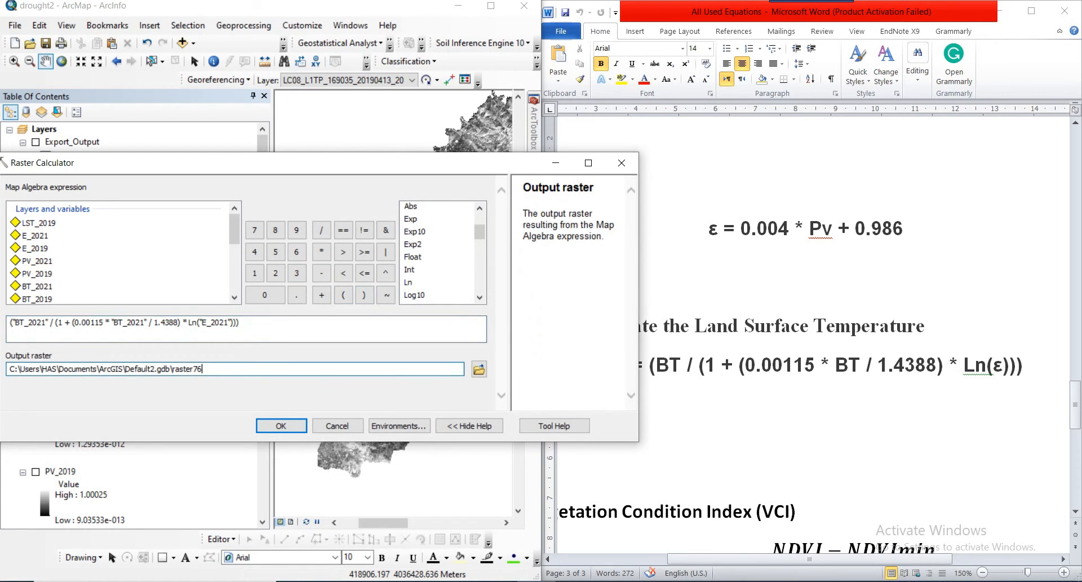
{"action": "left_click_drag", "start_coordinate": [203, 368], "coordinate": [173, 369]}
{"action": "key", "text": "BackSpace"}
{"action": "type", "text": "LST_2021"}
{"action": "key", "text": "Return"}
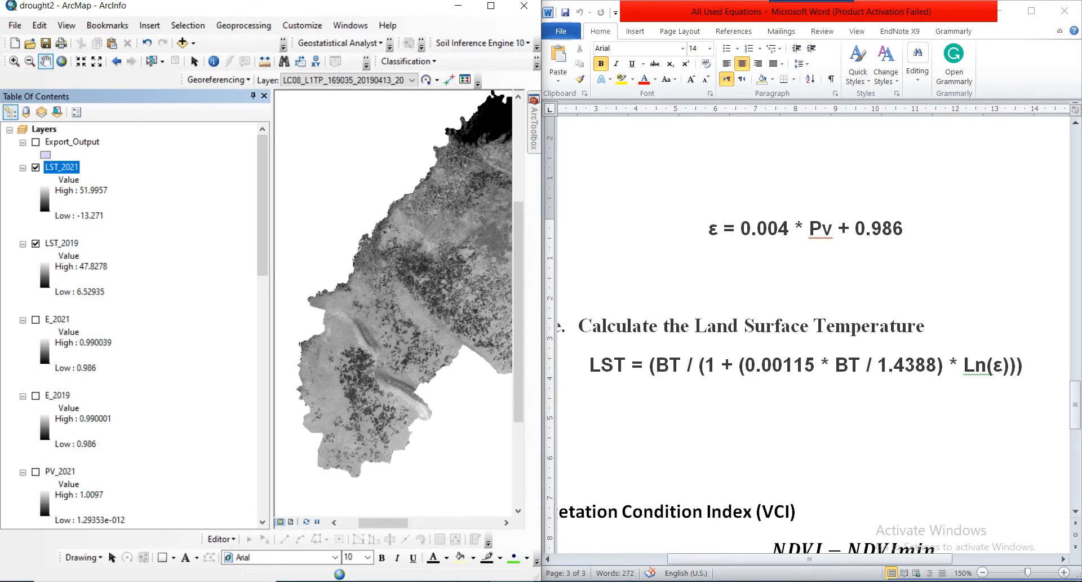
Step: Maximize the ArcMap window and apply the red-yellow-green color ramp, inverted, to the LST_2021 layer
{"action": "left_click", "coordinate": [491, 7]}
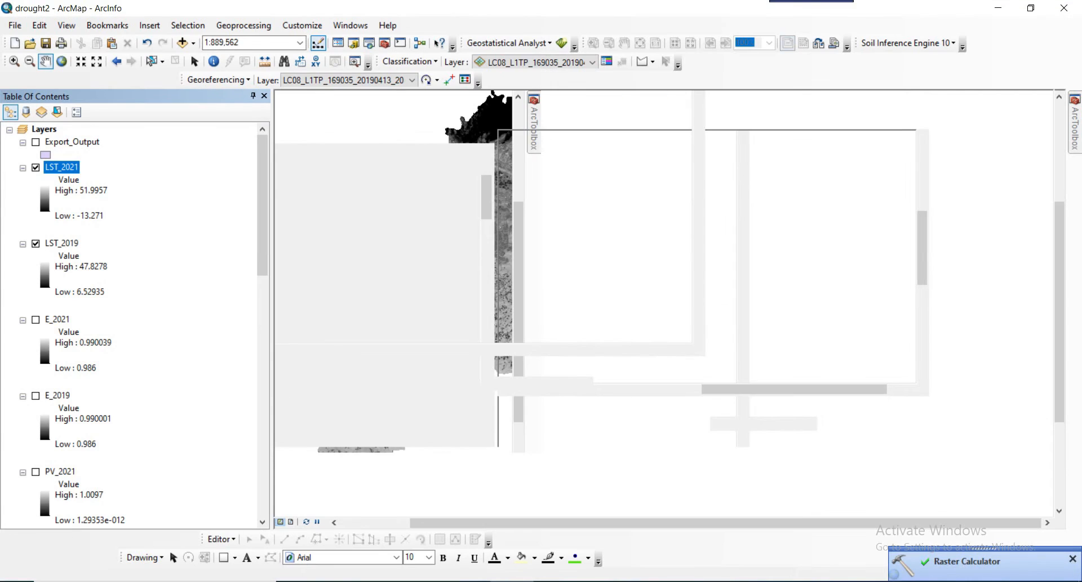
{"action": "left_click_drag", "start_coordinate": [459, 264], "coordinate": [570, 283]}
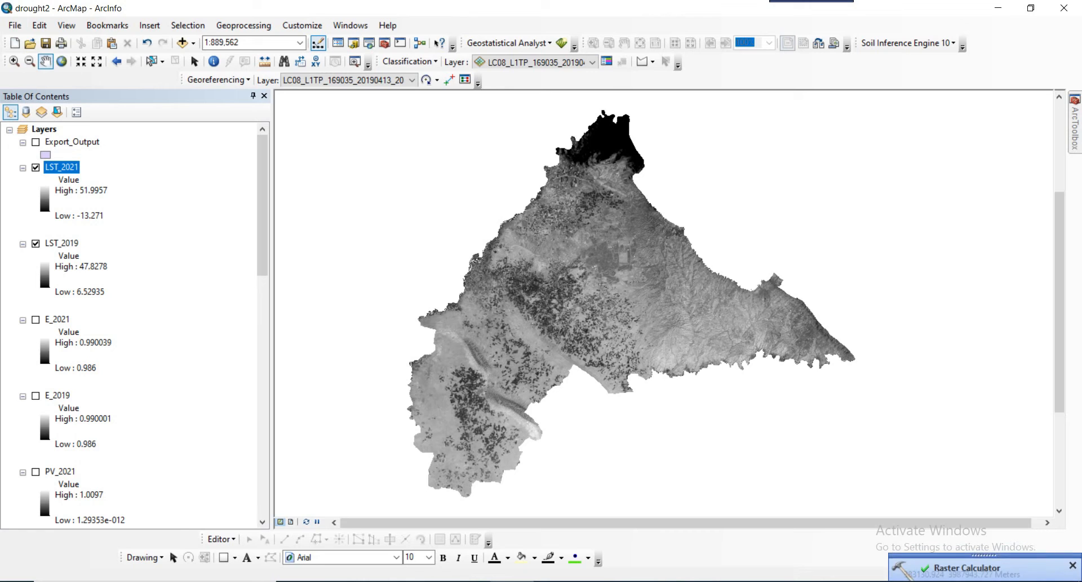
{"action": "left_click_drag", "start_coordinate": [679, 317], "coordinate": [666, 309]}
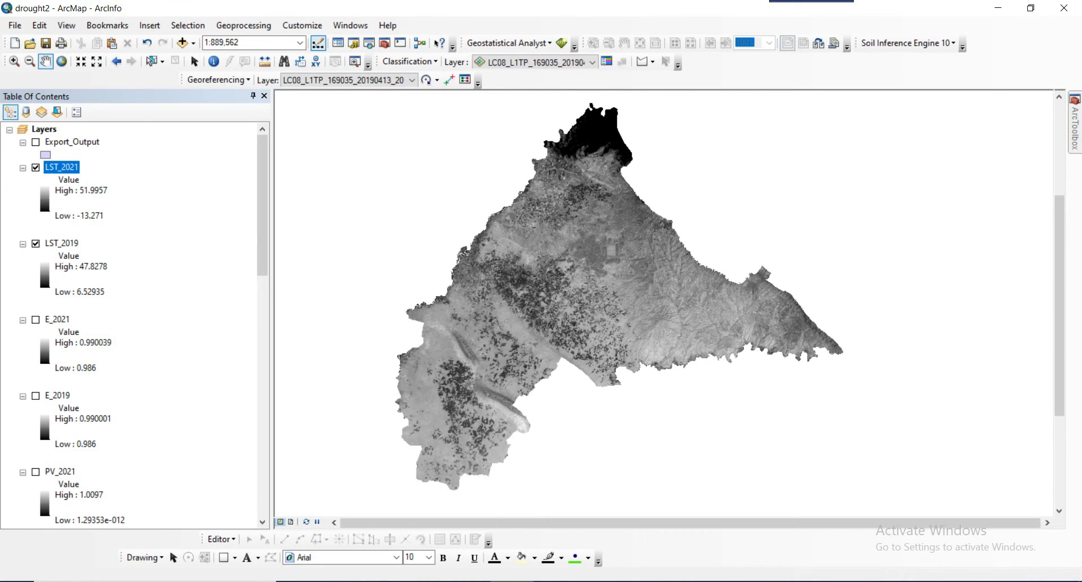
{"action": "left_click", "coordinate": [45, 196]}
{"action": "left_click", "coordinate": [165, 241]}
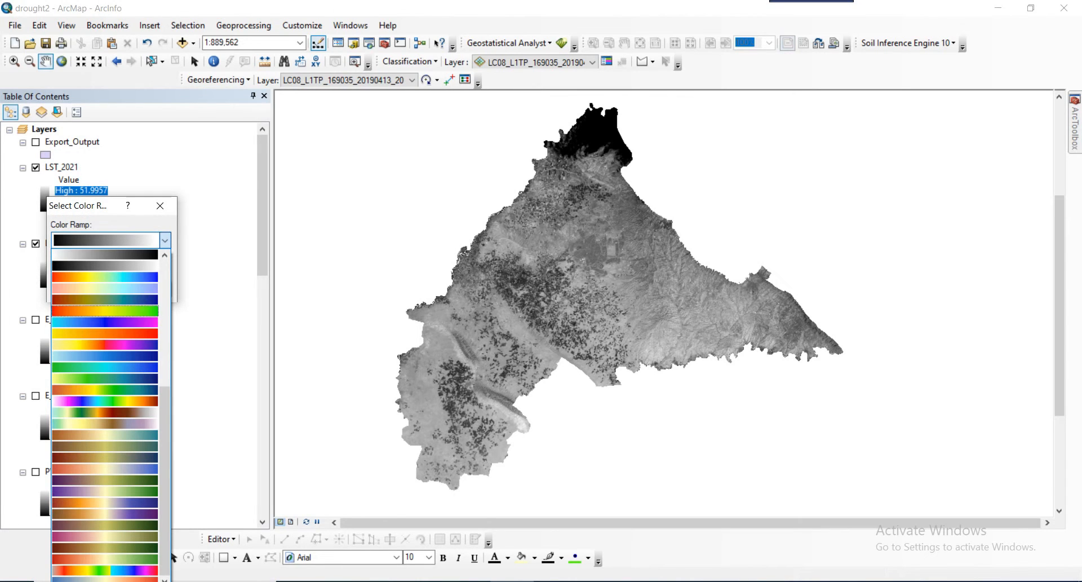
{"action": "left_click", "coordinate": [105, 311]}
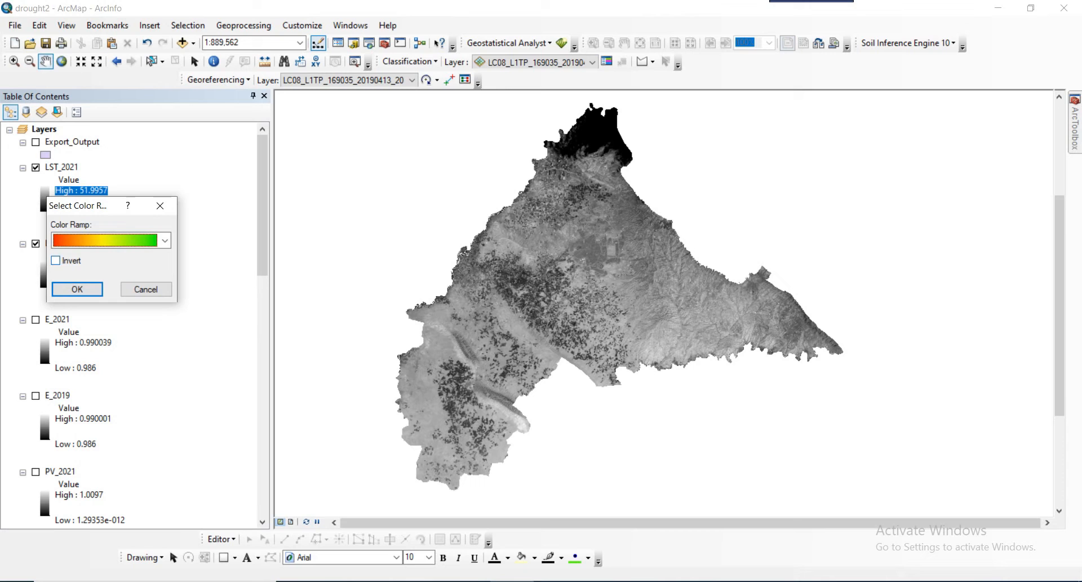
{"action": "left_click", "coordinate": [55, 260]}
{"action": "left_click", "coordinate": [77, 289]}
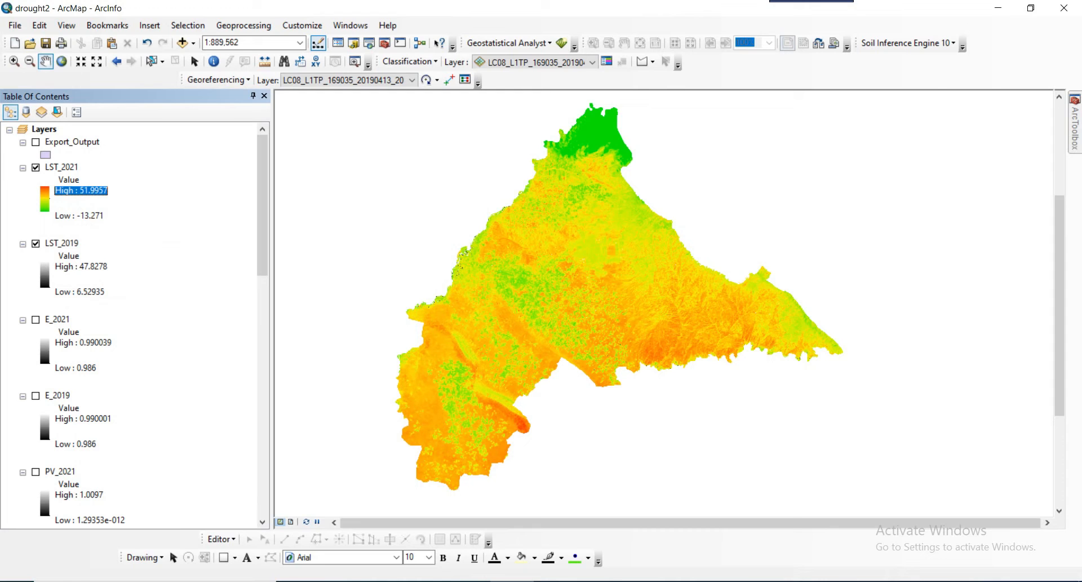
Step: Apply the same inverted red-yellow-green color ramp to the LST_2019 layer
{"action": "left_click", "coordinate": [45, 274]}
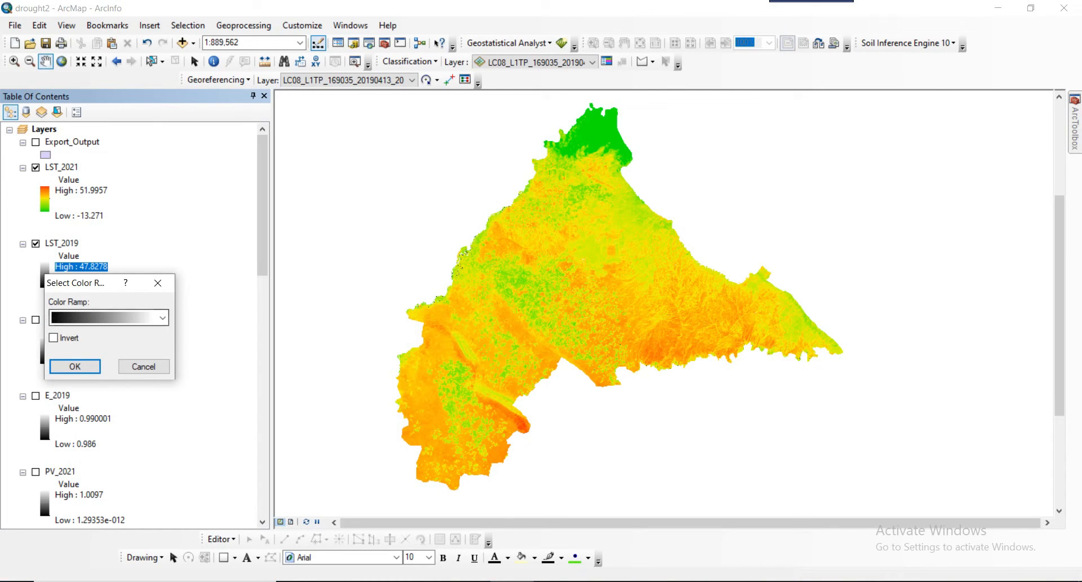
{"action": "left_click", "coordinate": [162, 318]}
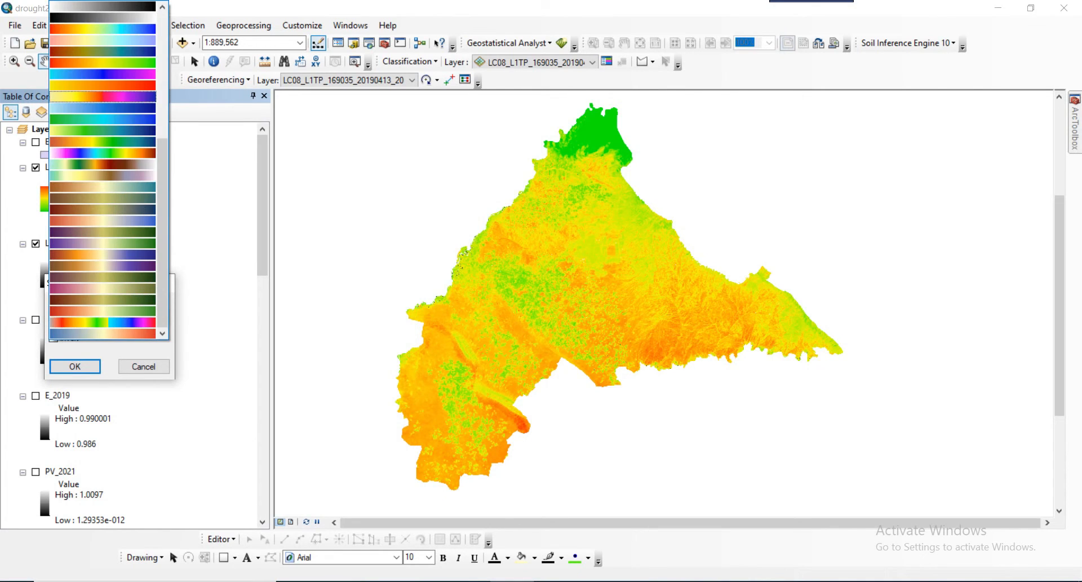
{"action": "left_click", "coordinate": [103, 63]}
{"action": "left_click", "coordinate": [54, 337]}
{"action": "left_click", "coordinate": [62, 366]}
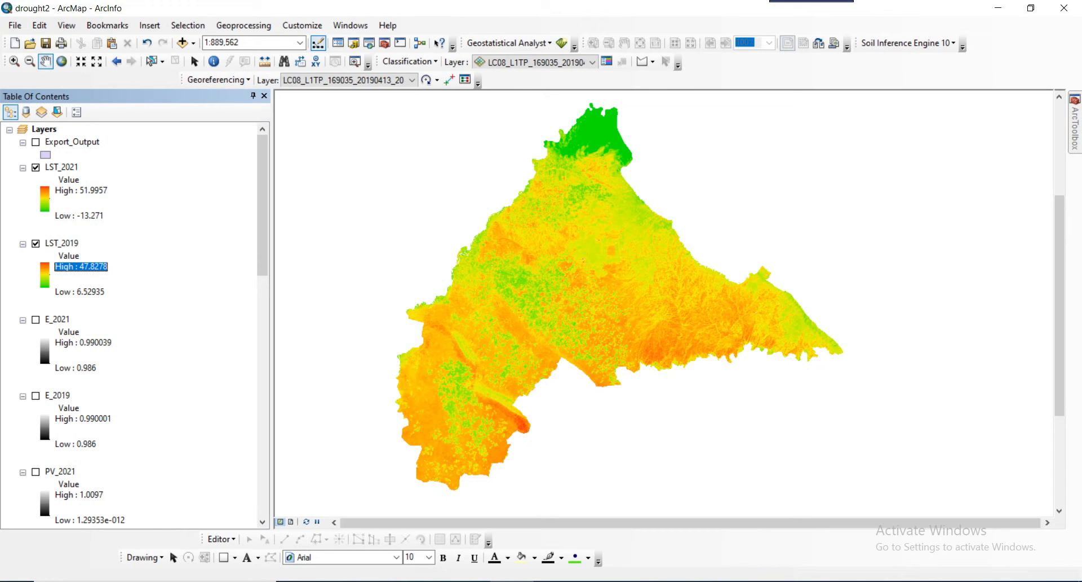
Step: Collapse the legends of E_2021, E_2019, PV_2021 and PV_2019, and check the high and low values of LST_2021
{"action": "left_click", "coordinate": [23, 320]}
{"action": "left_click", "coordinate": [23, 332]}
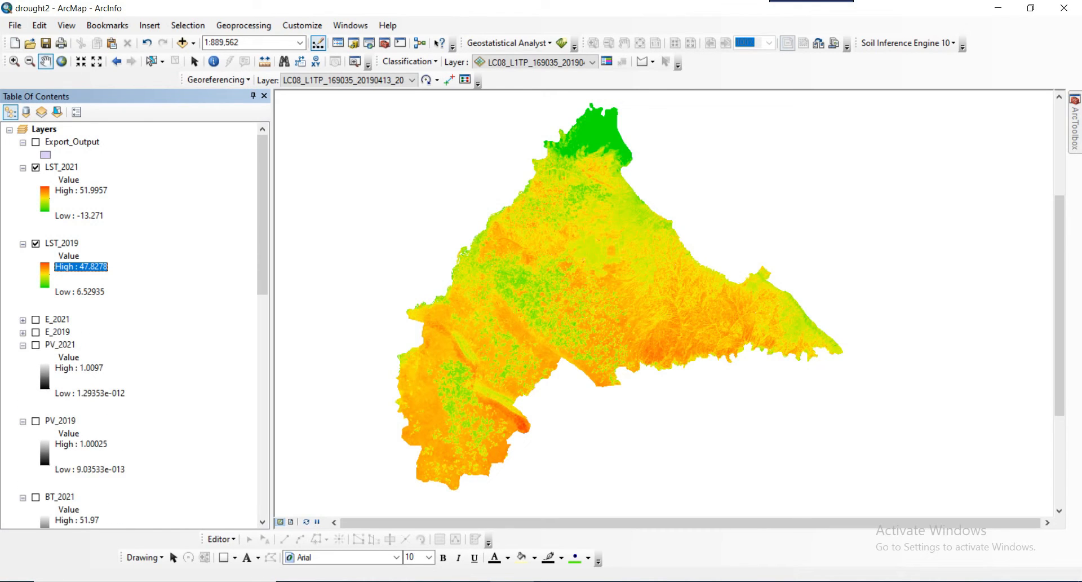
{"action": "left_click", "coordinate": [23, 345]}
{"action": "left_click", "coordinate": [22, 358]}
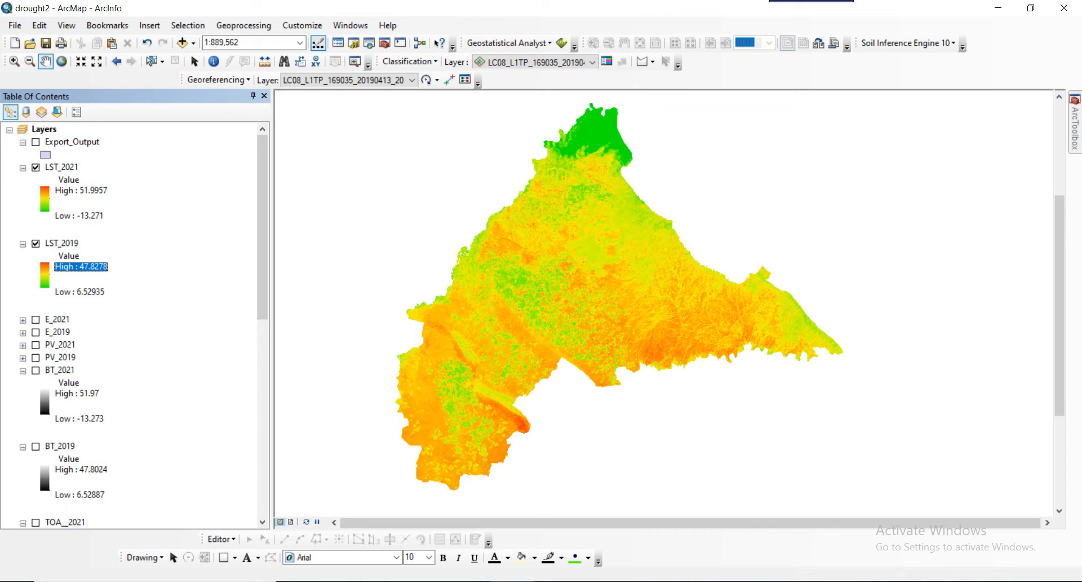
{"action": "left_click", "coordinate": [80, 191]}
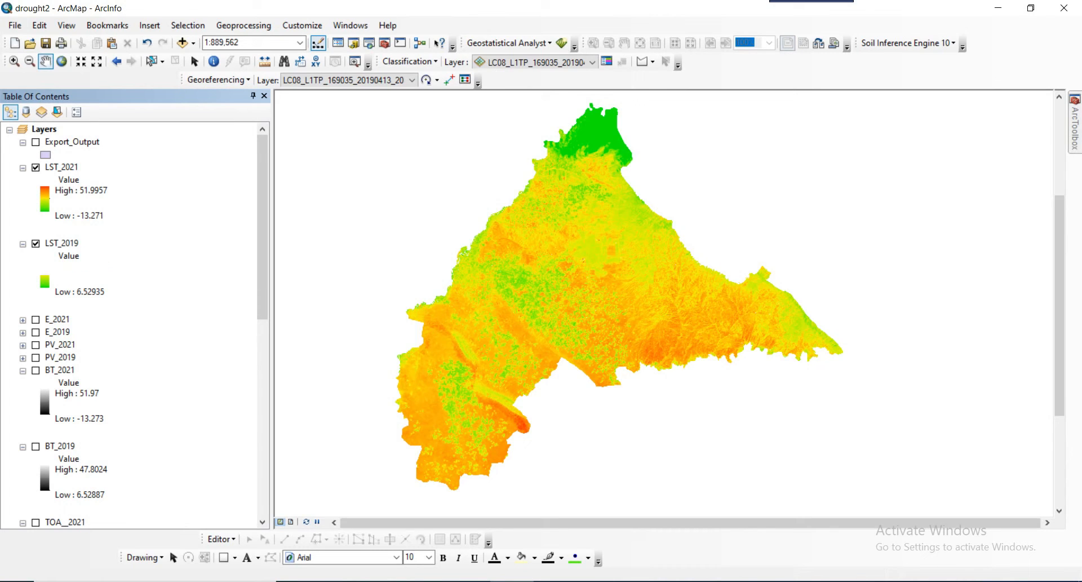
{"action": "left_click", "coordinate": [79, 215]}
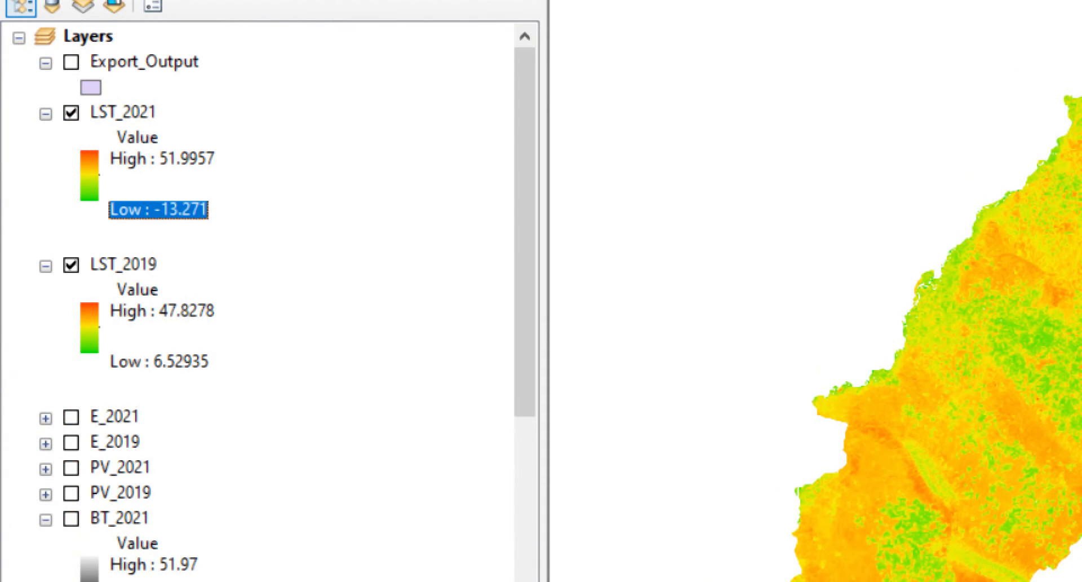
Step: Compare the high and low values of LST_2021 and LST_2019 with those of BT_2021 and BT_2019
{"action": "left_click_drag", "start_coordinate": [525, 226], "coordinate": [524, 265]}
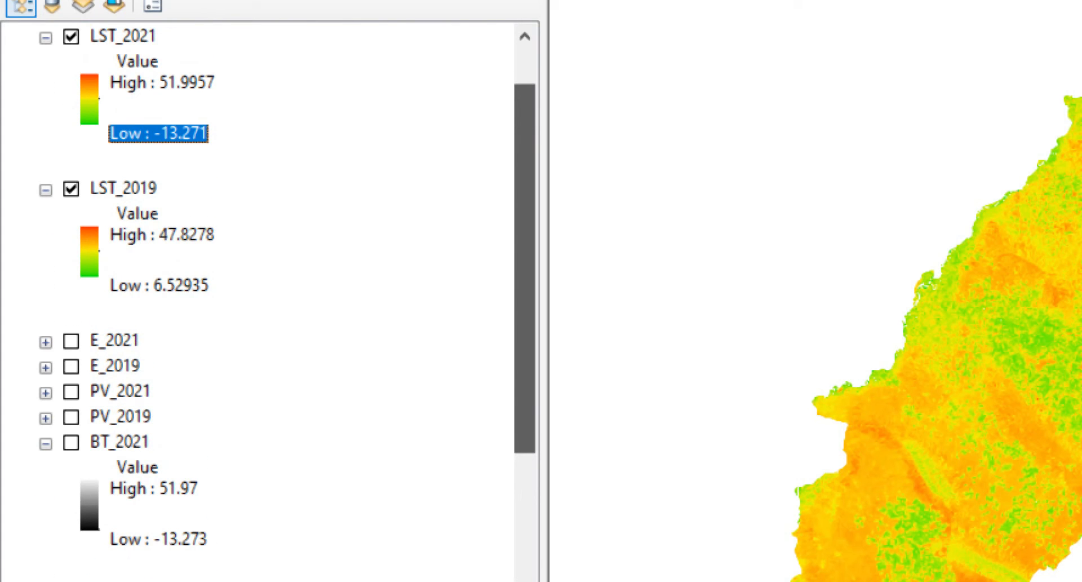
{"action": "scroll", "coordinate": [270, 303], "scroll_direction": "down", "scroll_amount": 3}
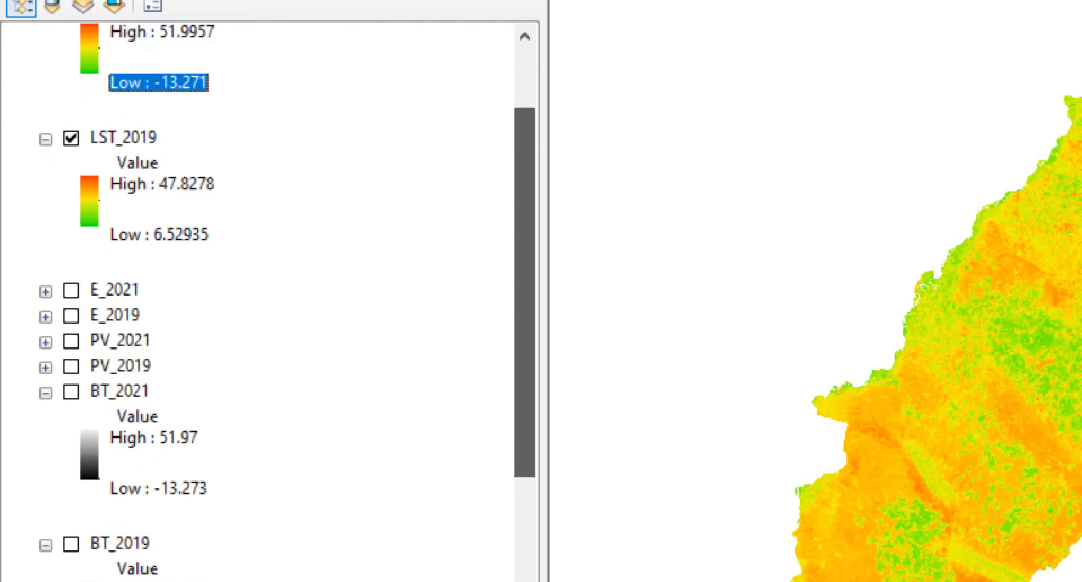
{"action": "scroll", "coordinate": [270, 302], "scroll_direction": "down", "scroll_amount": 3}
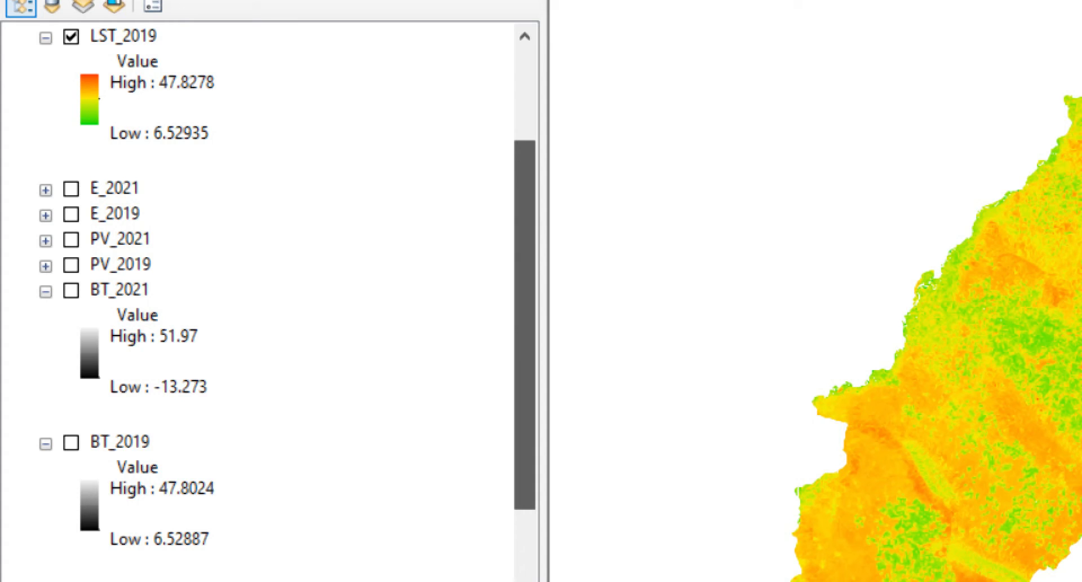
{"action": "scroll", "coordinate": [270, 303], "scroll_direction": "up", "scroll_amount": 9}
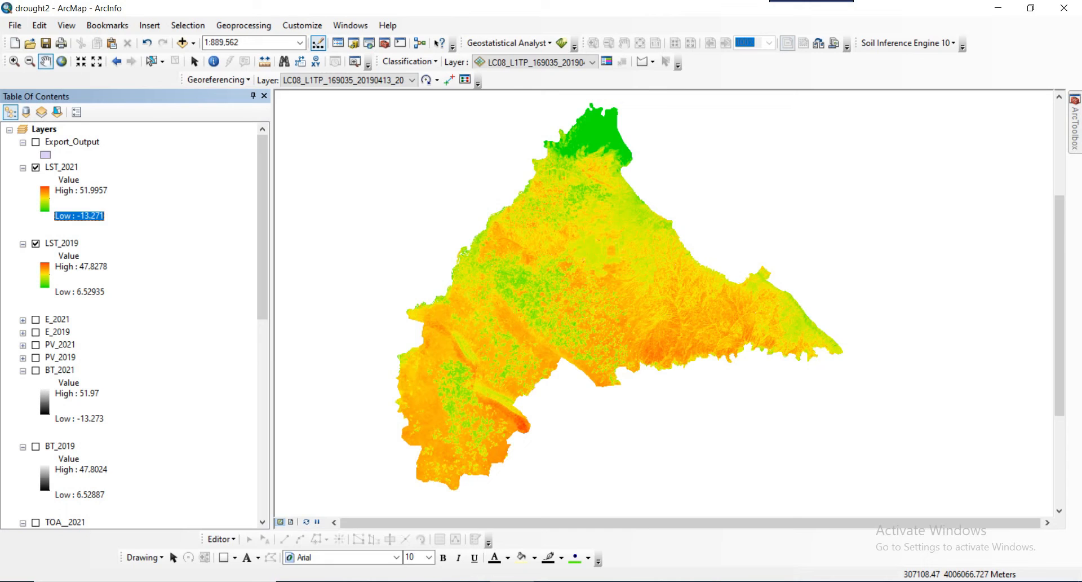
{"action": "left_click", "coordinate": [60, 371]}
{"action": "left_click", "coordinate": [60, 445]}
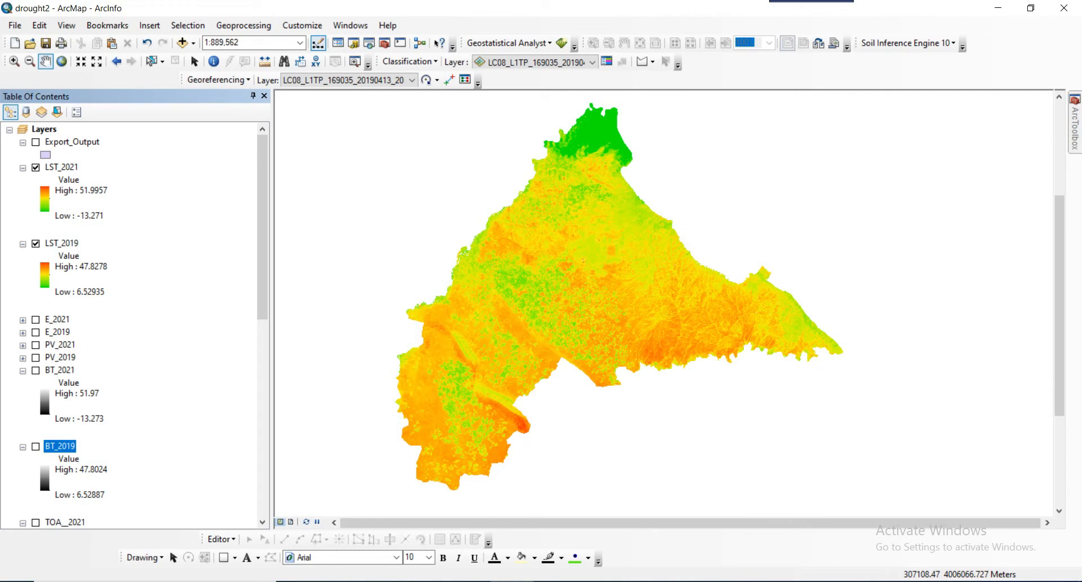
{"action": "left_click", "coordinate": [60, 357]}
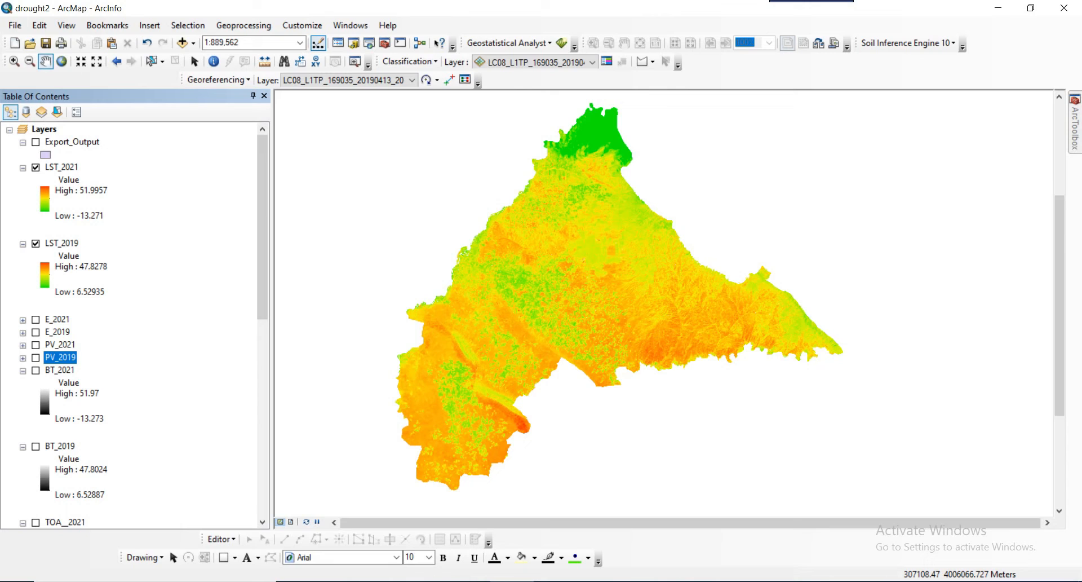
{"action": "left_click", "coordinate": [58, 333]}
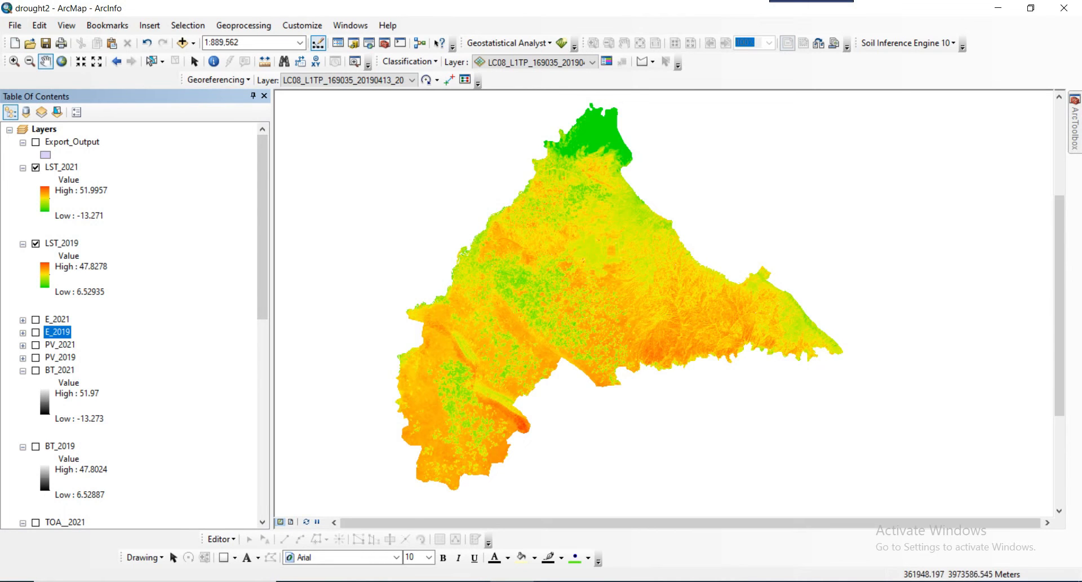
Step: Examine the LST_2021 raster closely across the green and orange areas in the middle of the map
{"action": "left_click_drag", "start_coordinate": [459, 331], "coordinate": [512, 331]}
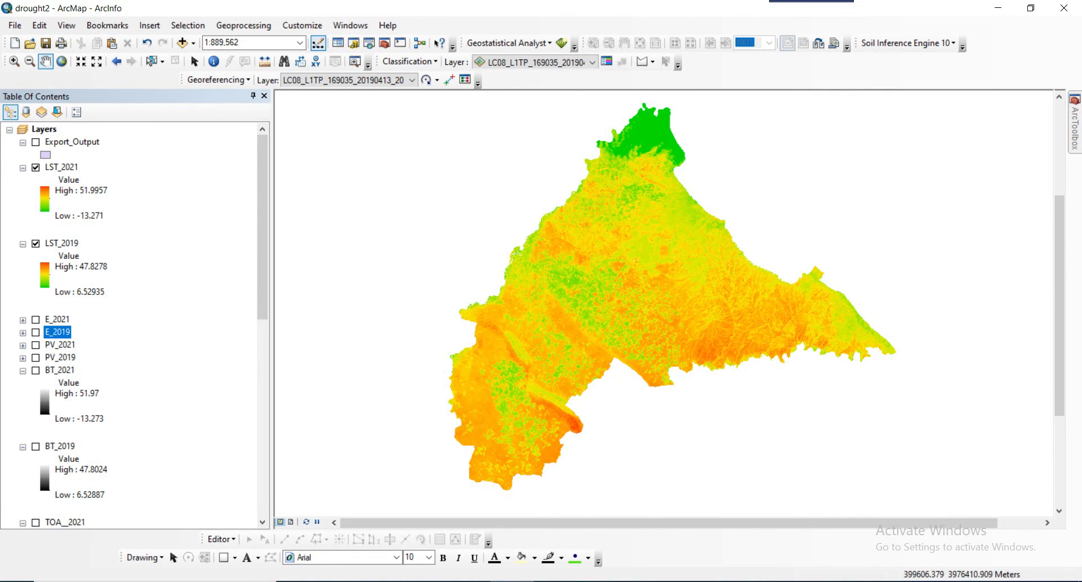
{"action": "scroll", "coordinate": [644, 285], "scroll_direction": "up", "scroll_amount": 2}
{"action": "scroll", "coordinate": [643, 284], "scroll_direction": "up", "scroll_amount": 2}
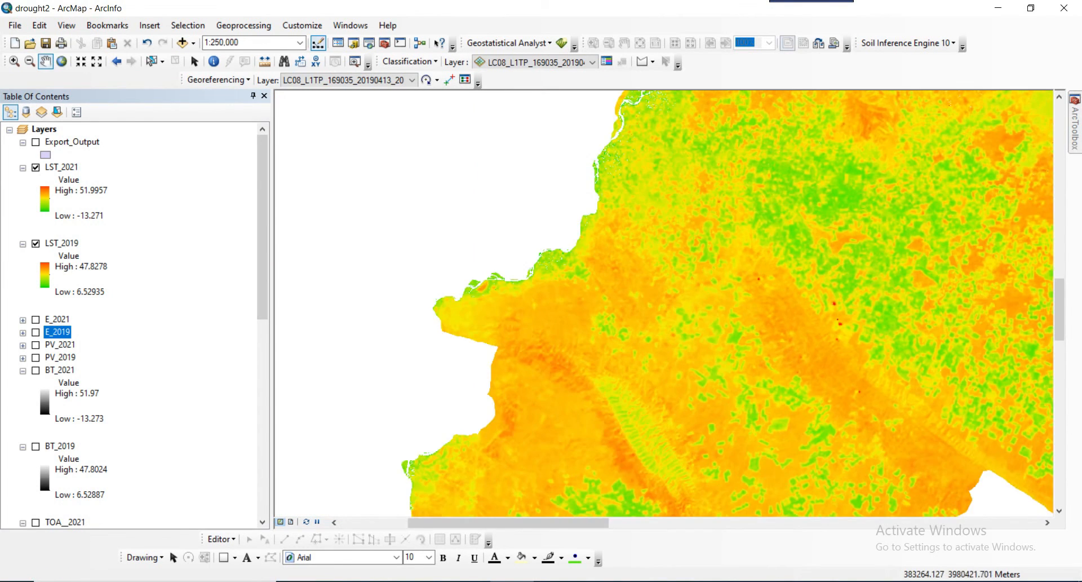
{"action": "left_click_drag", "start_coordinate": [918, 393], "coordinate": [525, 316]}
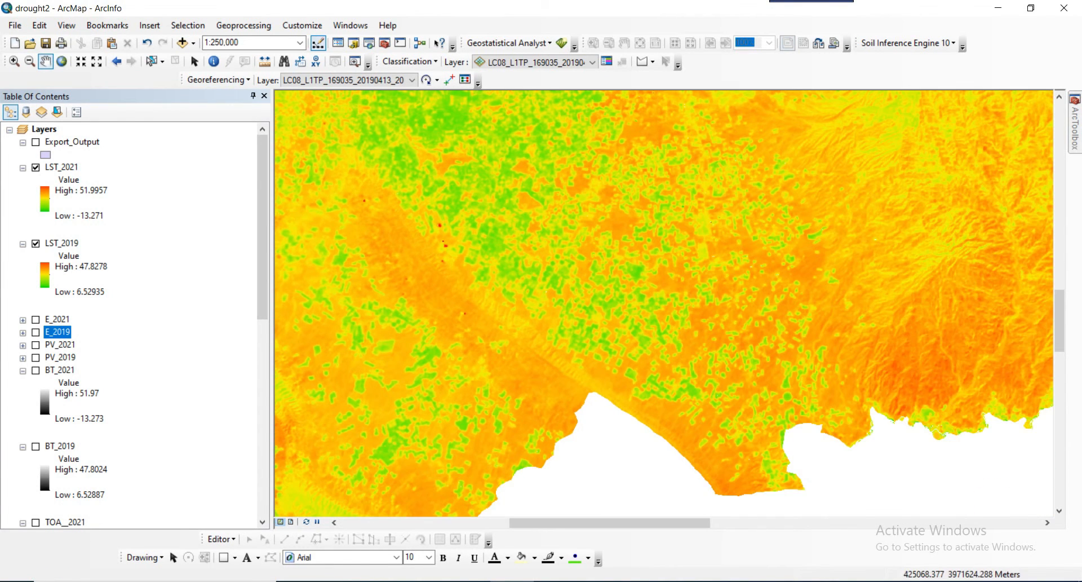
{"action": "left_click_drag", "start_coordinate": [658, 285], "coordinate": [516, 304]}
{"action": "left_click_drag", "start_coordinate": [559, 135], "coordinate": [589, 294]}
{"action": "scroll", "coordinate": [648, 288], "scroll_direction": "up", "scroll_amount": 4}
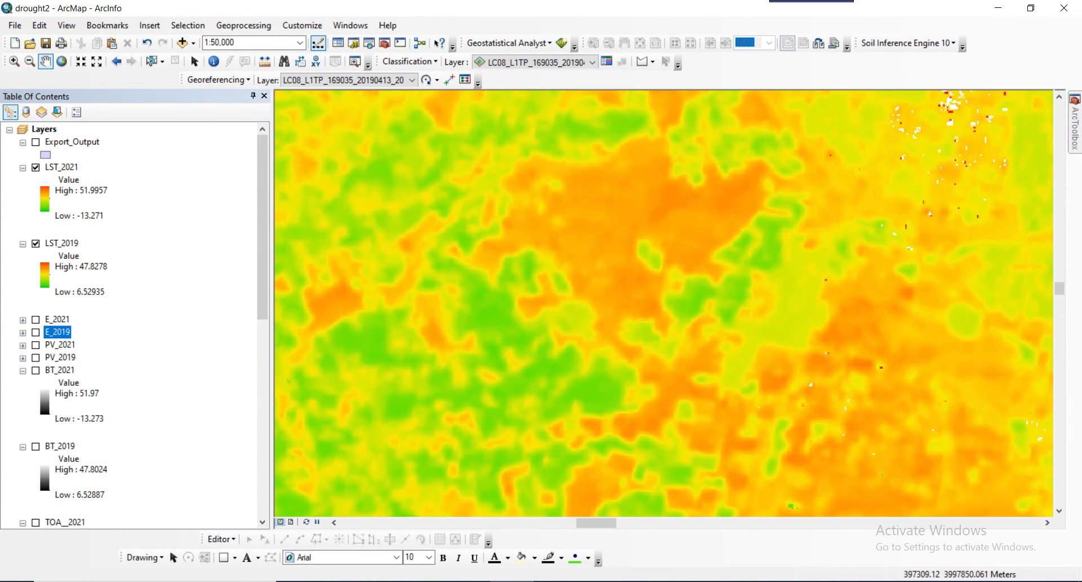
Step: Hide the LST_2021 layer and examine LST_2019 around the circular red urban area and its surroundings
{"action": "left_click", "coordinate": [35, 166]}
{"action": "left_click_drag", "start_coordinate": [891, 237], "coordinate": [590, 402]}
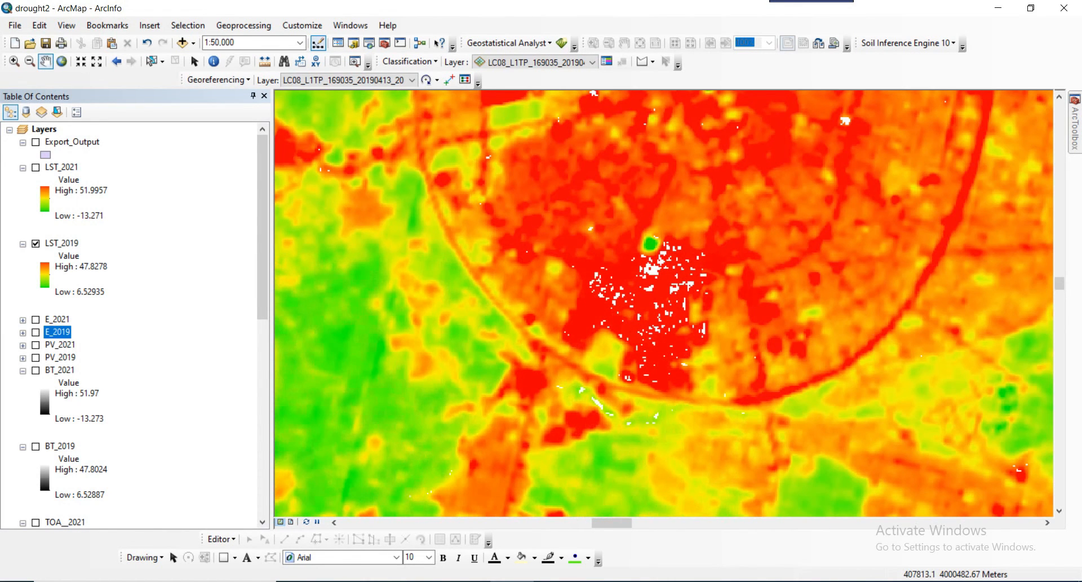
{"action": "scroll", "coordinate": [648, 290], "scroll_direction": "down", "scroll_amount": 2}
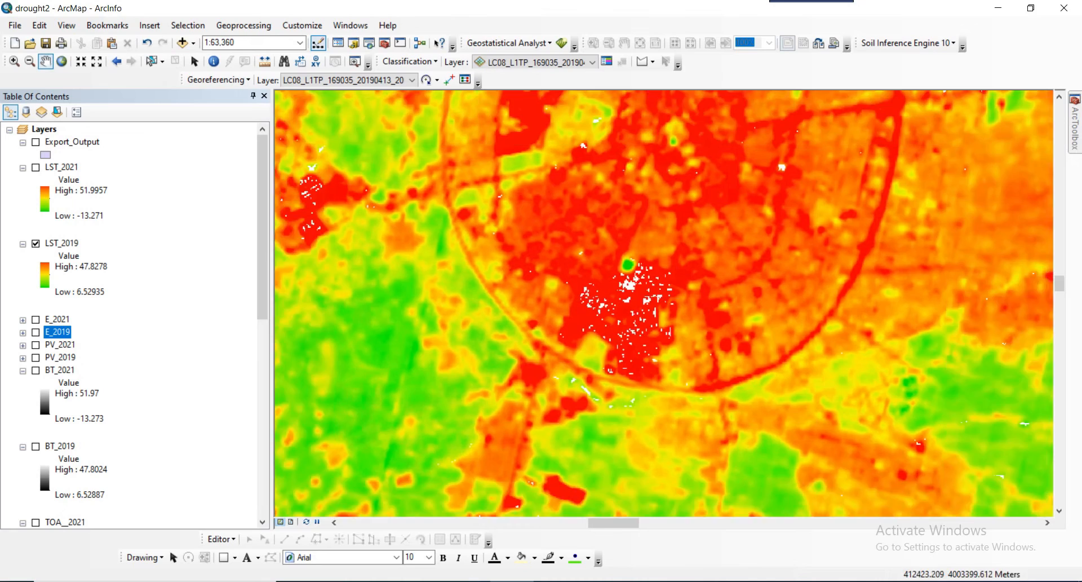
{"action": "left_click_drag", "start_coordinate": [730, 242], "coordinate": [590, 386]}
{"action": "left_click_drag", "start_coordinate": [981, 293], "coordinate": [512, 379]}
{"action": "left_click_drag", "start_coordinate": [655, 263], "coordinate": [526, 387]}
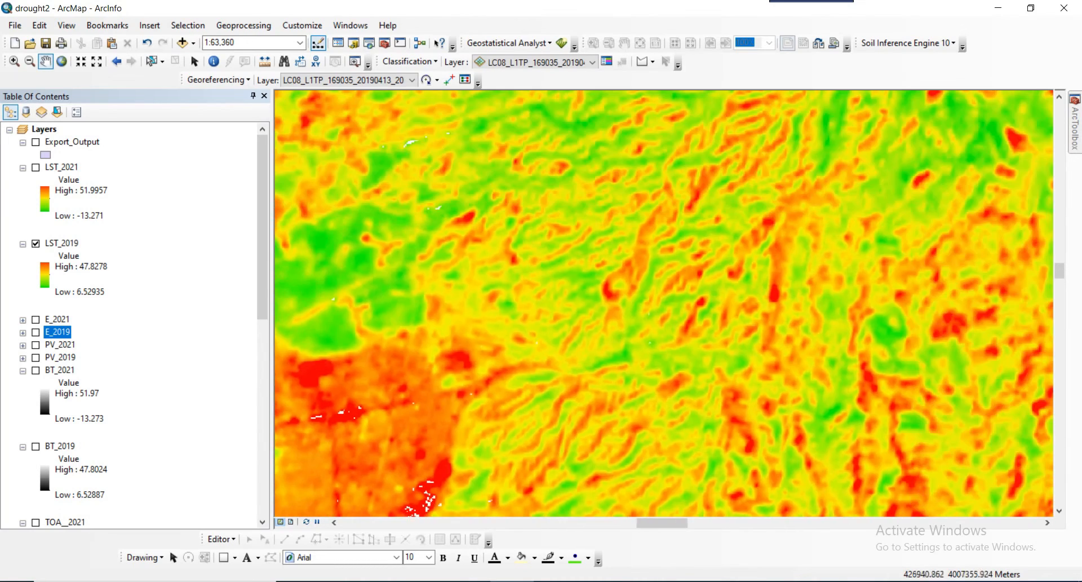
{"action": "scroll", "coordinate": [643, 290], "scroll_direction": "down", "scroll_amount": 4}
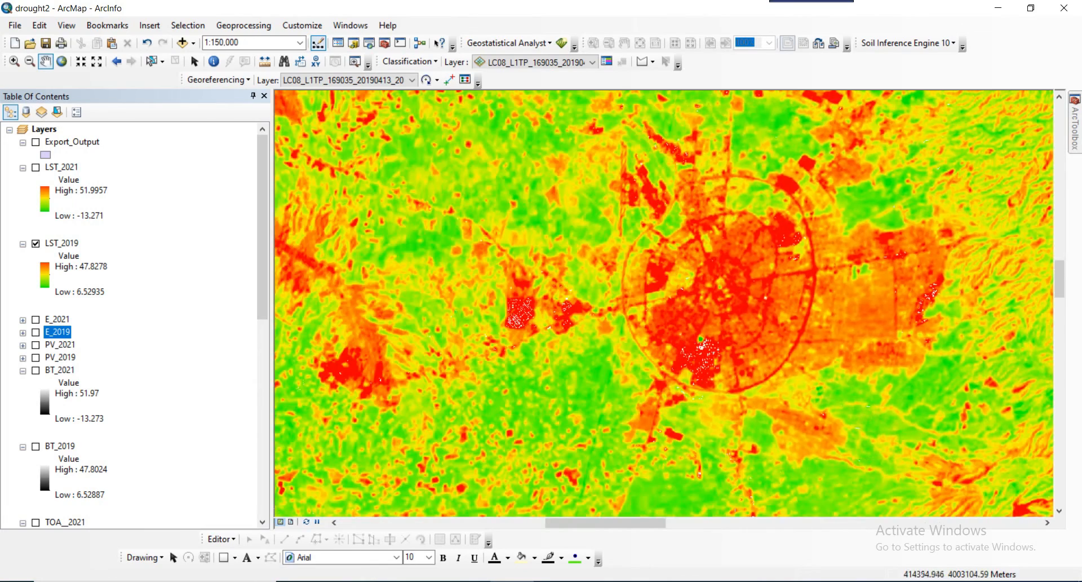
{"action": "scroll", "coordinate": [664, 293], "scroll_direction": "down", "scroll_amount": 4}
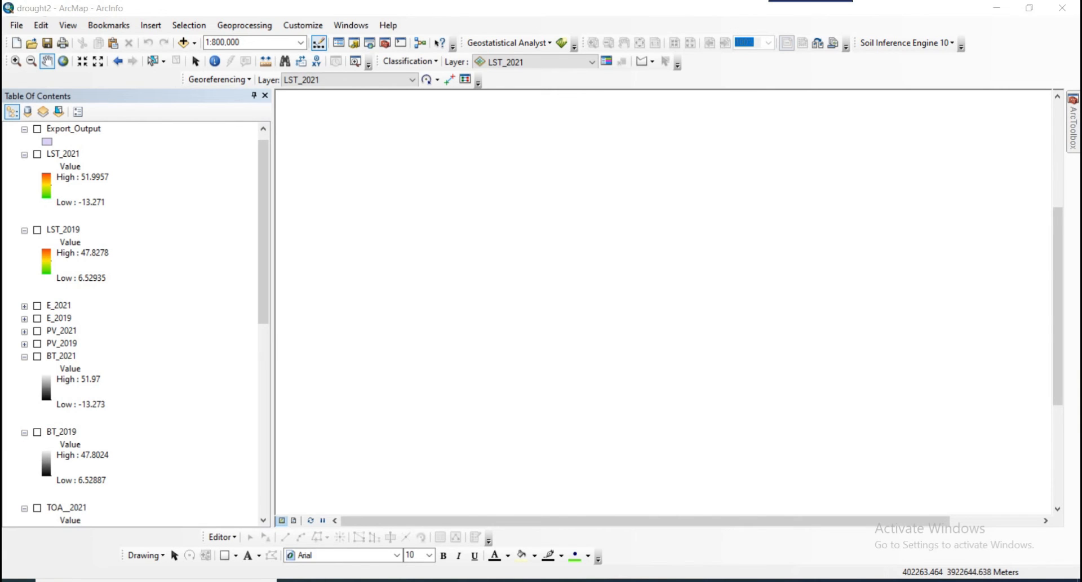
Step: Switch to the Word document and review the Vegetation Condition Index (VCI) equation and its NDVI numerator
{"action": "left_click", "coordinate": [630, 580]}
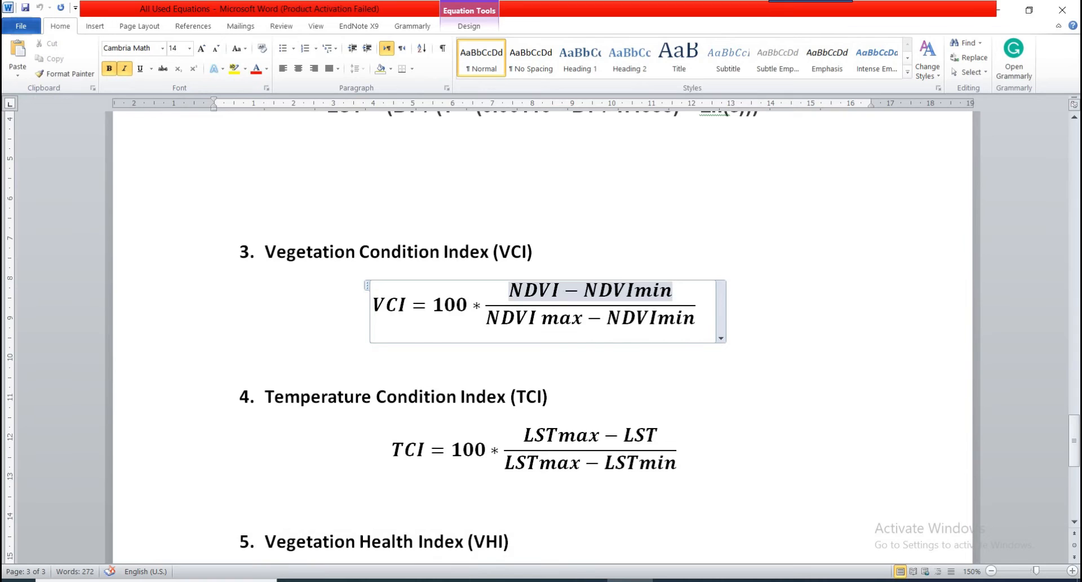
{"action": "left_click_drag", "start_coordinate": [265, 252], "coordinate": [527, 251]}
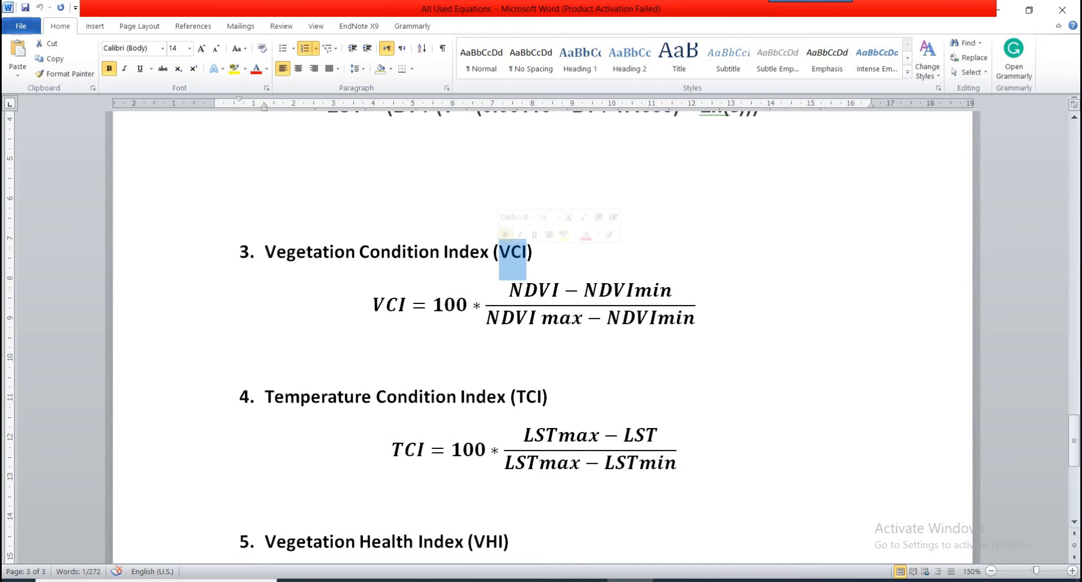
{"action": "left_click", "coordinate": [560, 291]}
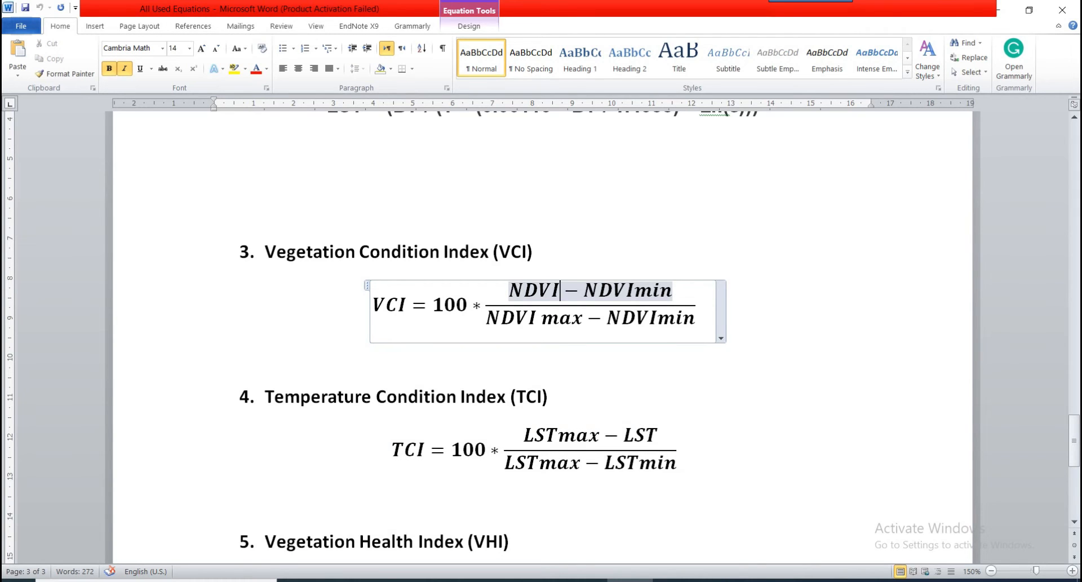
Step: Return to ArcMap, open the Raster Calculator and begin the expression with an opening parenthesis
{"action": "mouse_move", "coordinate": [501, 579]}
{"action": "left_click", "coordinate": [501, 541]}
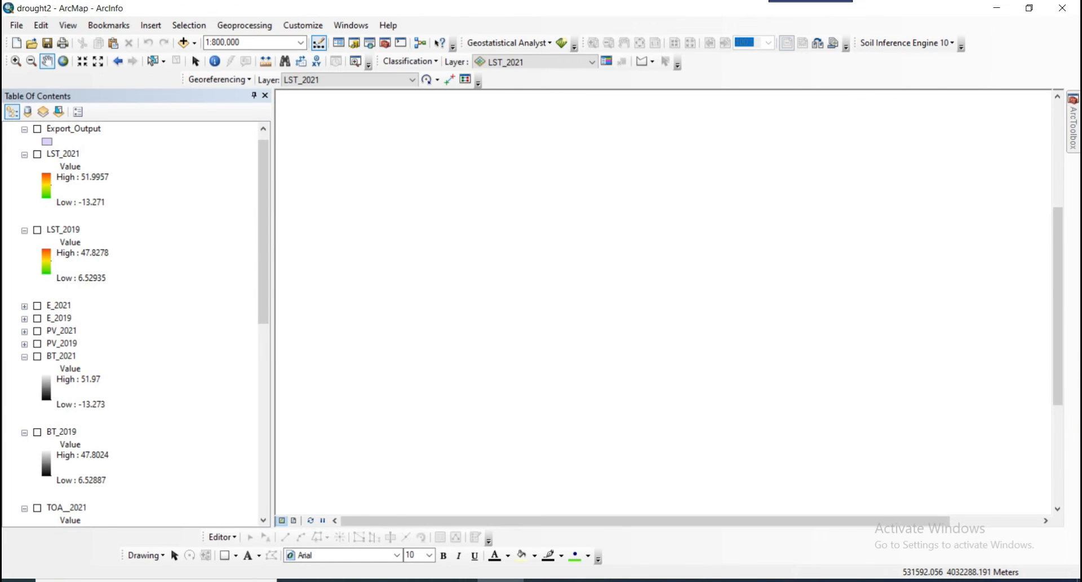
{"action": "left_click", "coordinate": [1073, 129]}
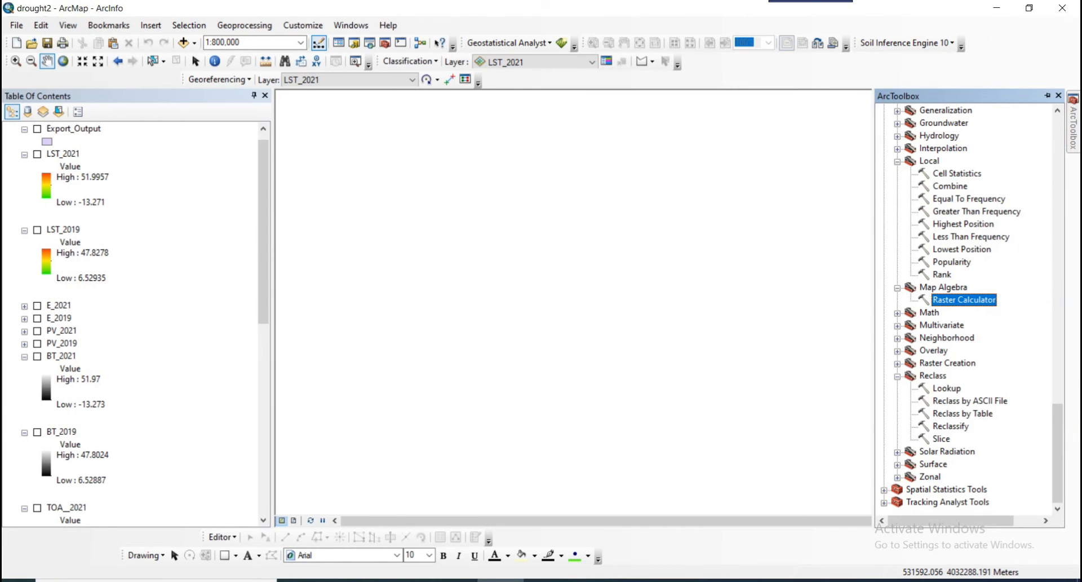
{"action": "double_click", "coordinate": [964, 300]}
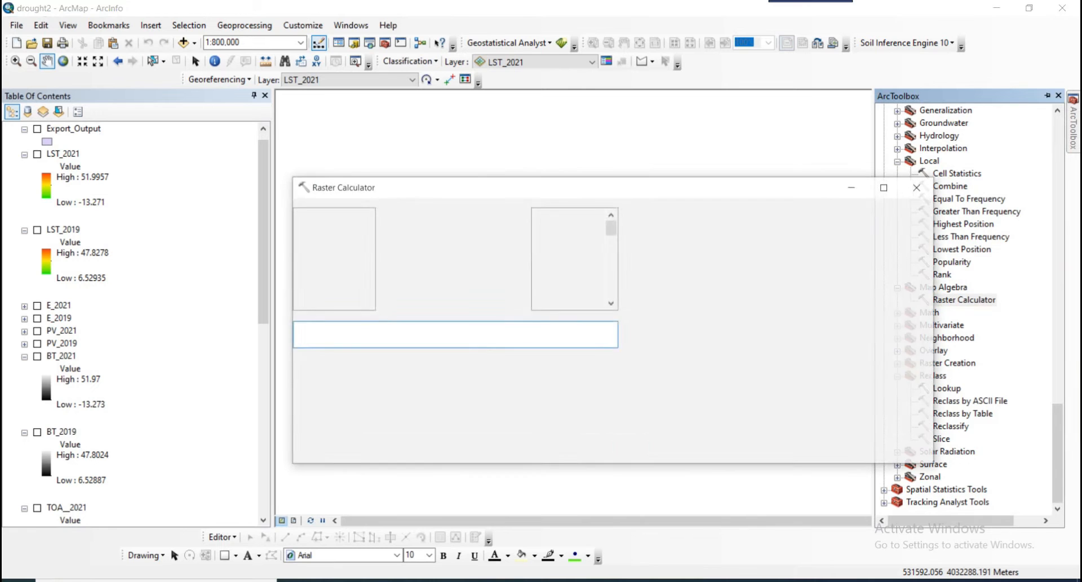
{"action": "left_click", "coordinate": [642, 319]}
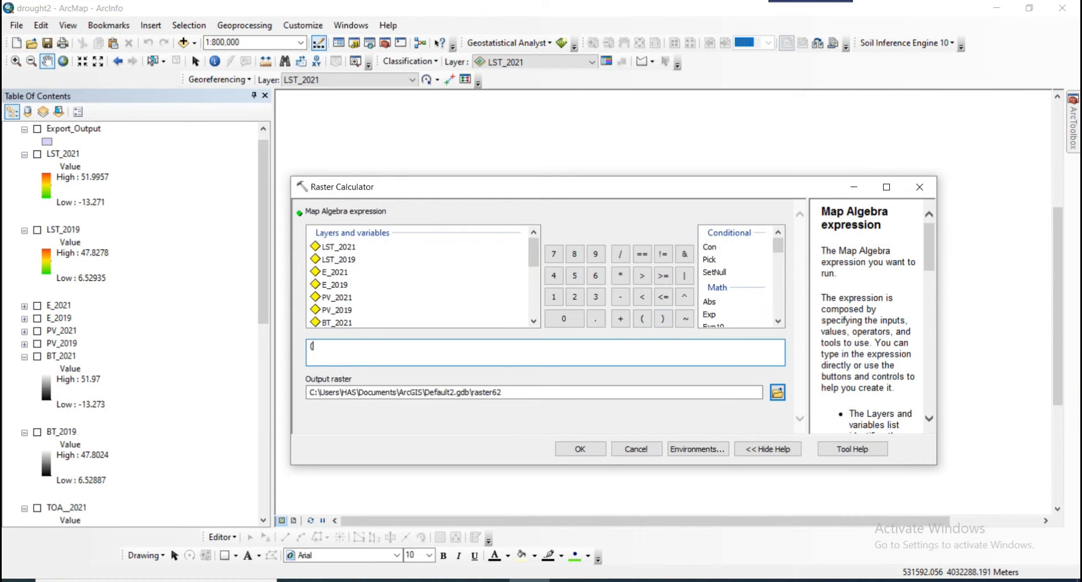
Step: Add the NDVI__2019_MASK layer to the expression, followed by a minus sign
{"action": "scroll", "coordinate": [420, 277], "scroll_direction": "down", "scroll_amount": 3}
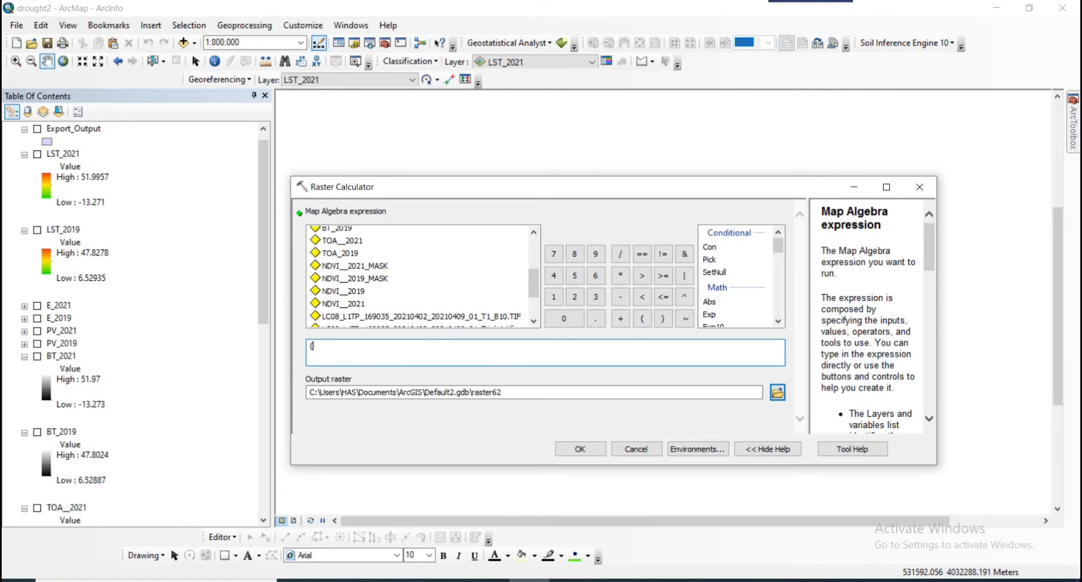
{"action": "left_click", "coordinate": [355, 278]}
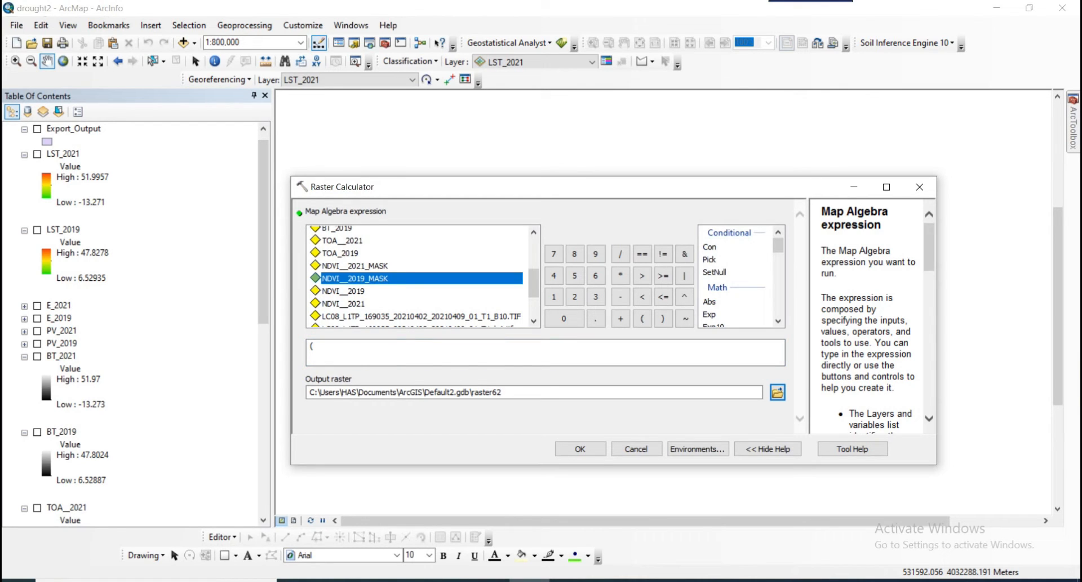
{"action": "double_click", "coordinate": [356, 279]}
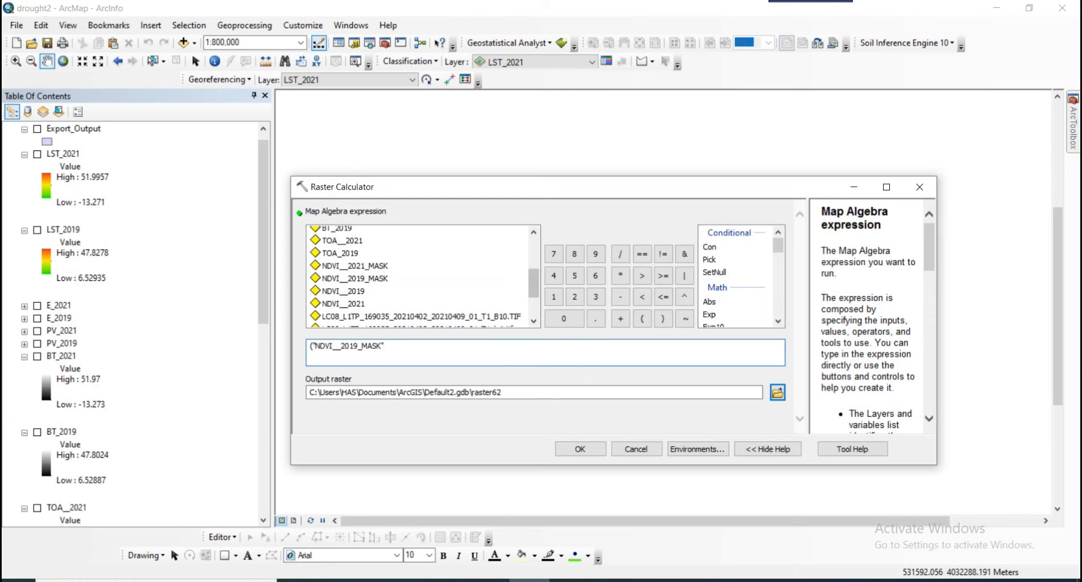
{"action": "left_click", "coordinate": [621, 296]}
{"action": "left_click_drag", "start_coordinate": [312, 346], "coordinate": [382, 345]}
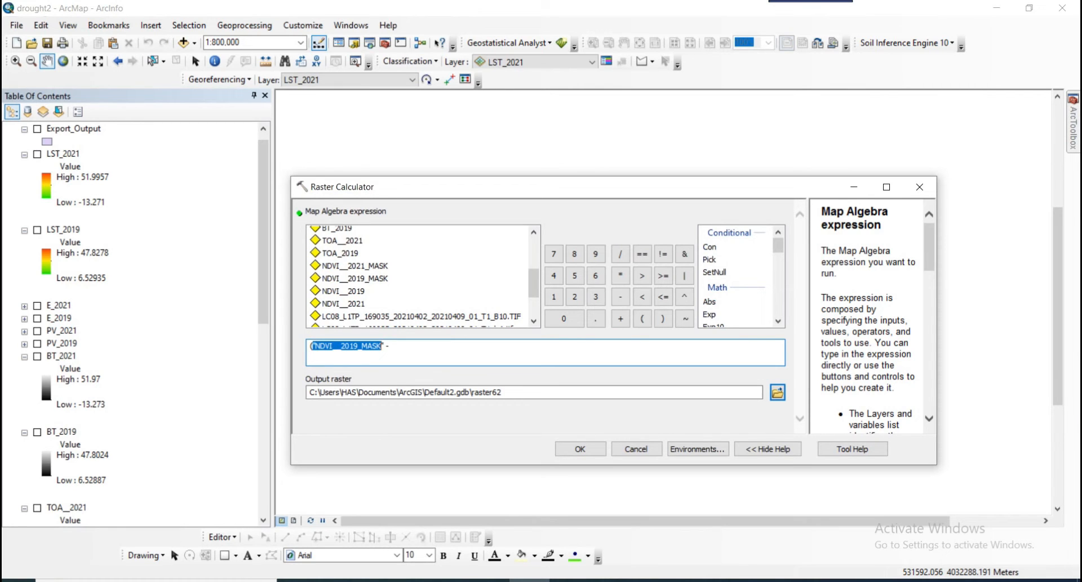
{"action": "left_click", "coordinate": [393, 346]}
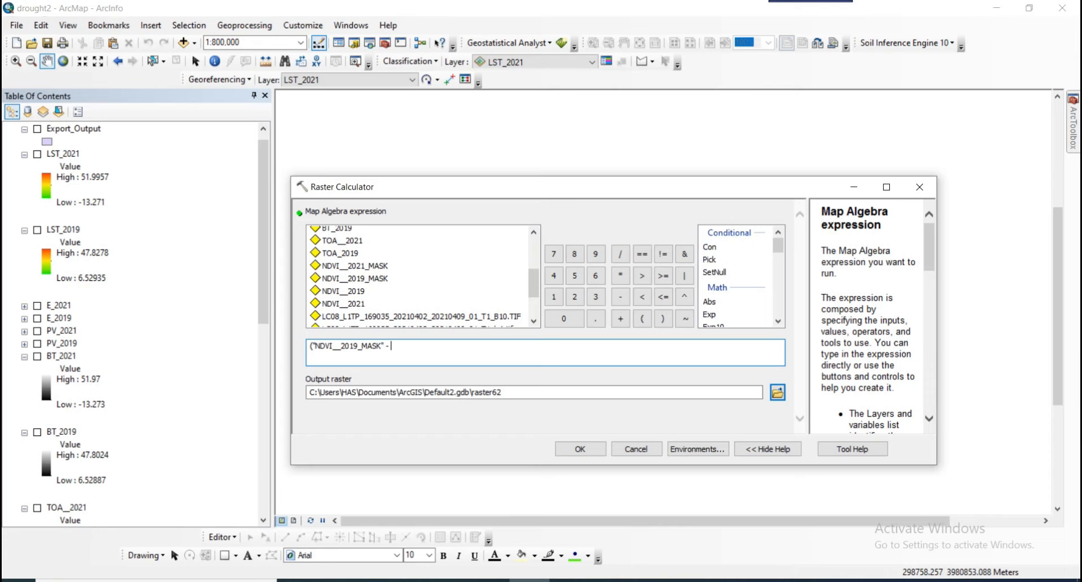
Step: Complete the numerator by subtracting the NDVI__2019_MASK minimum, entered as 0.000023, and close its parenthesis
{"action": "scroll", "coordinate": [130, 321], "scroll_direction": "down", "scroll_amount": 3}
{"action": "scroll", "coordinate": [136, 324], "scroll_direction": "down", "scroll_amount": 9}
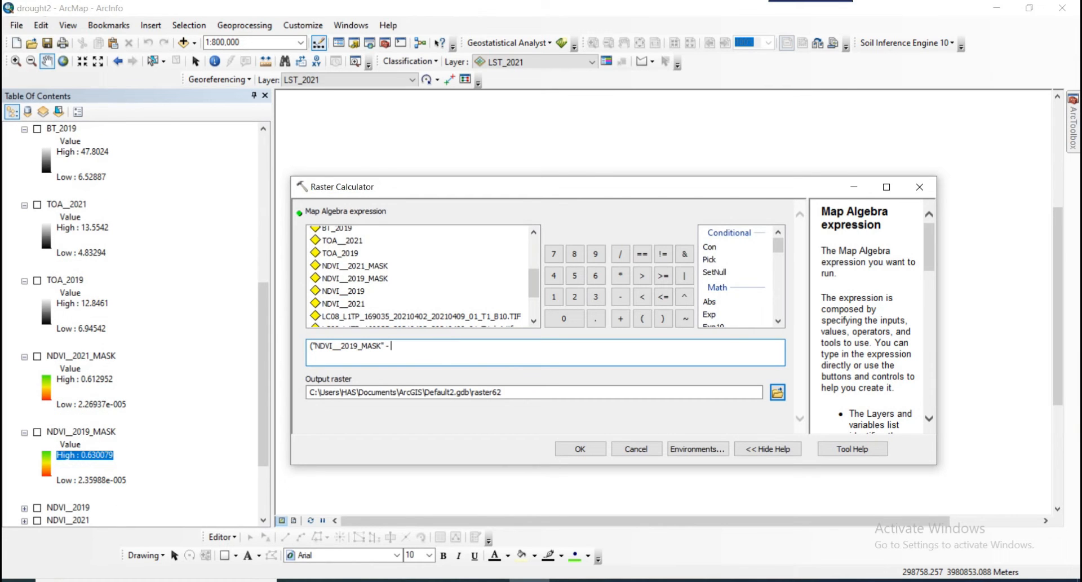
{"action": "left_click", "coordinate": [91, 480]}
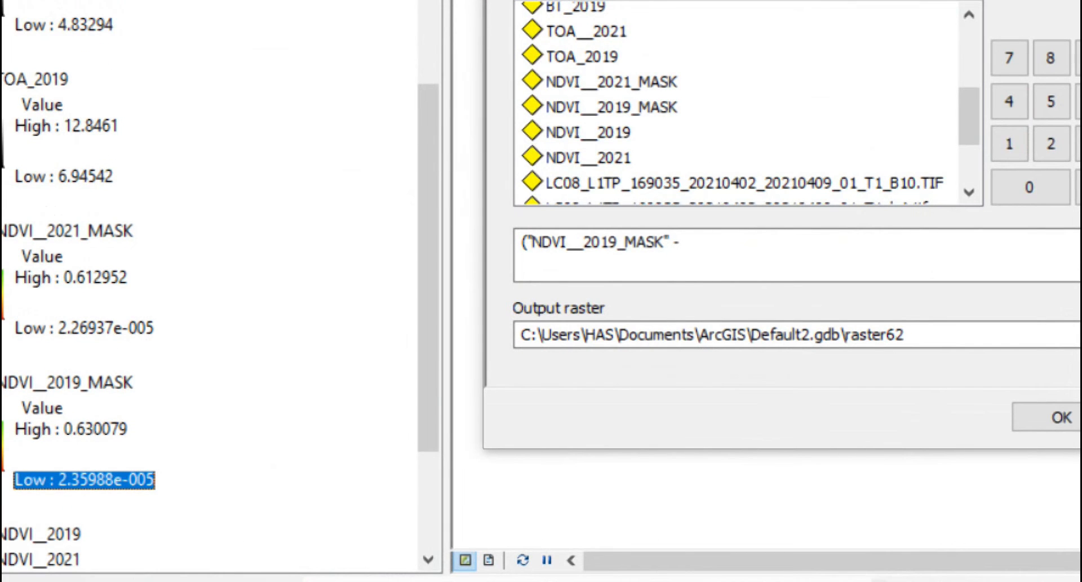
{"action": "left_click", "coordinate": [168, 430]}
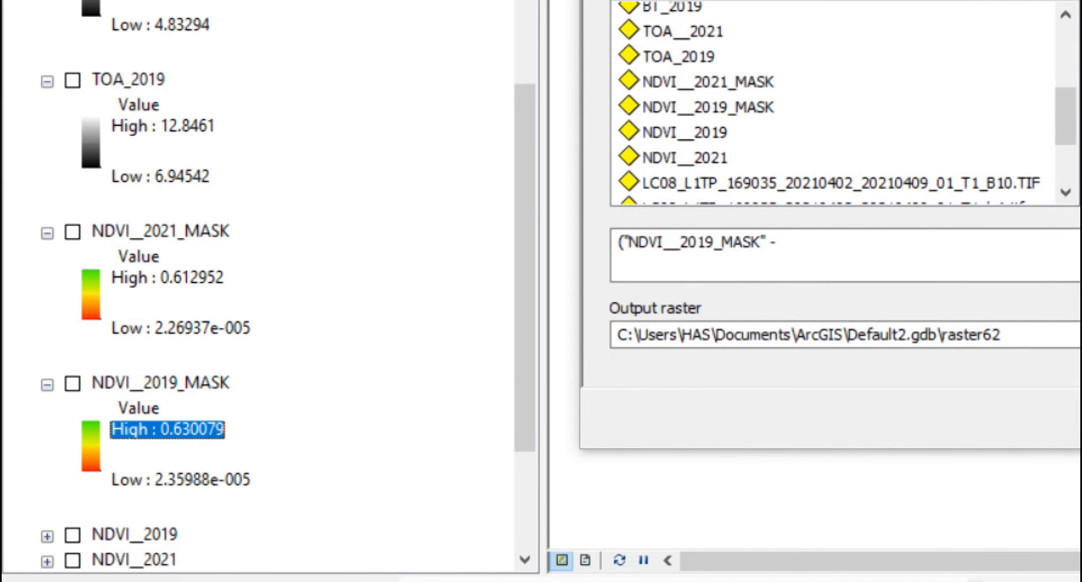
{"action": "left_click", "coordinate": [655, 243]}
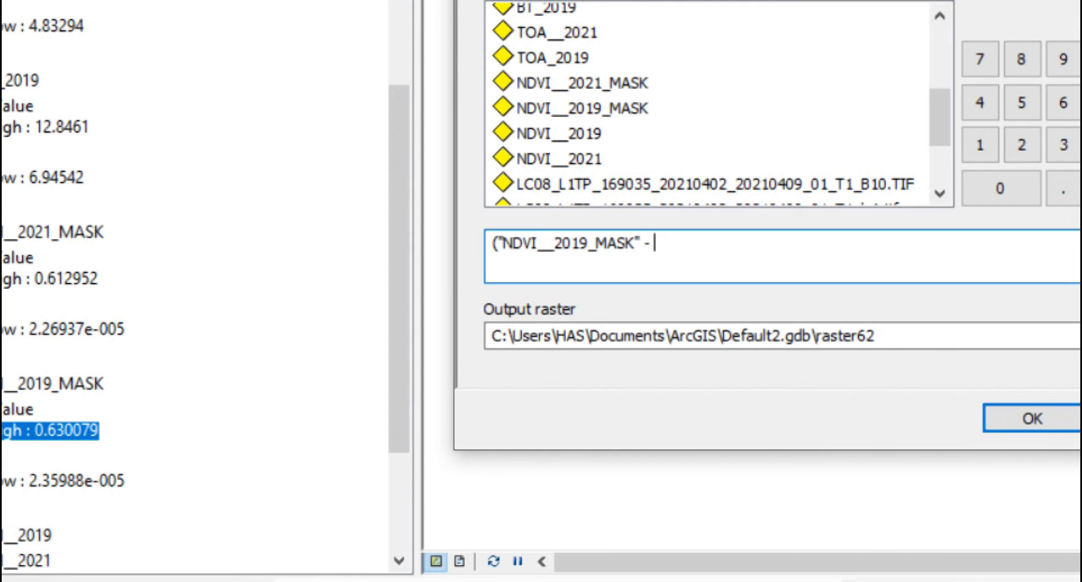
{"action": "type", "text": "0.00"}
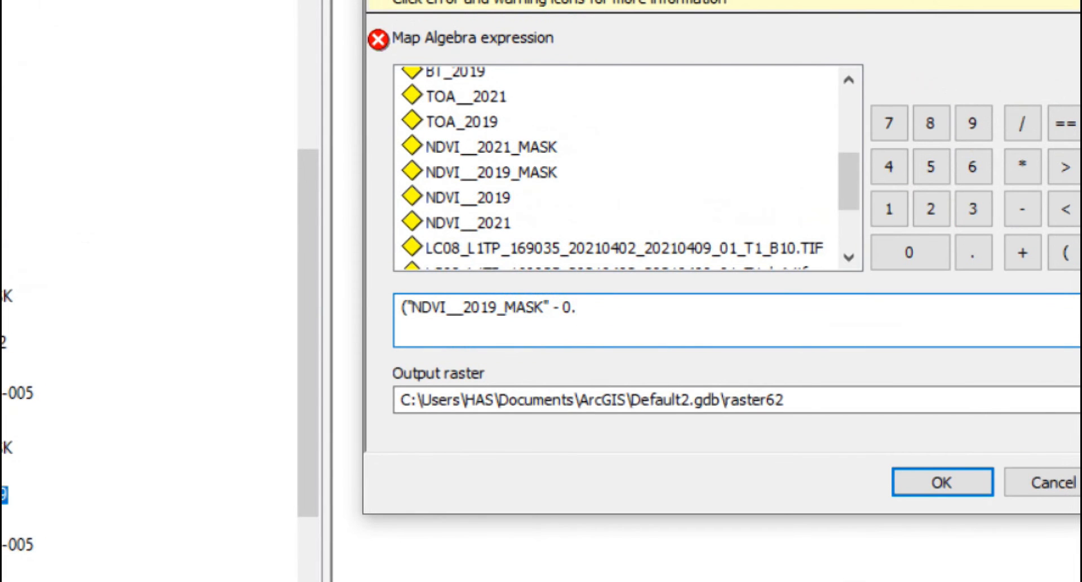
{"action": "type", "text": "002"}
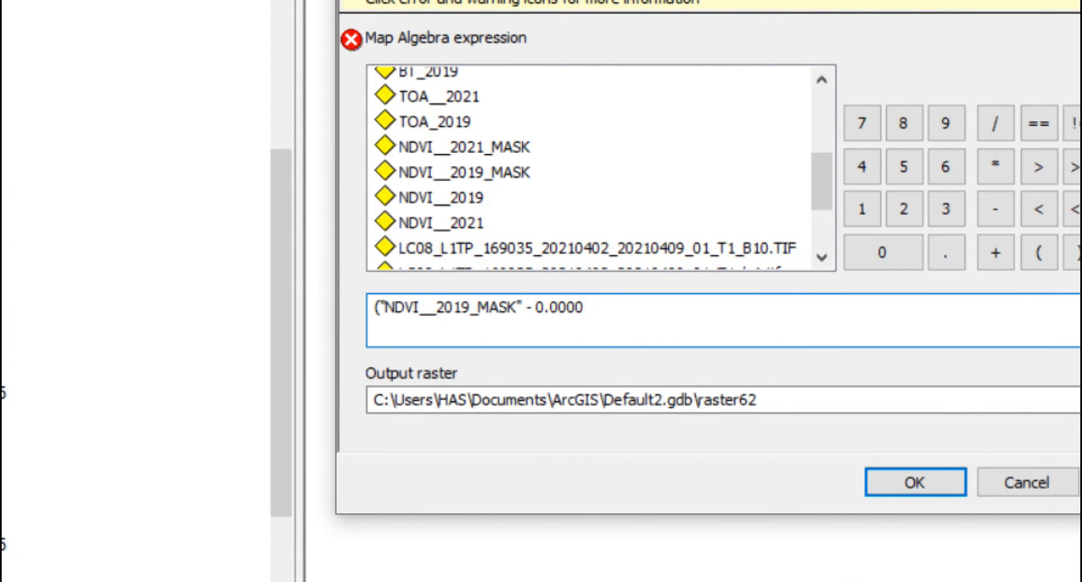
{"action": "type", "text": "2"}
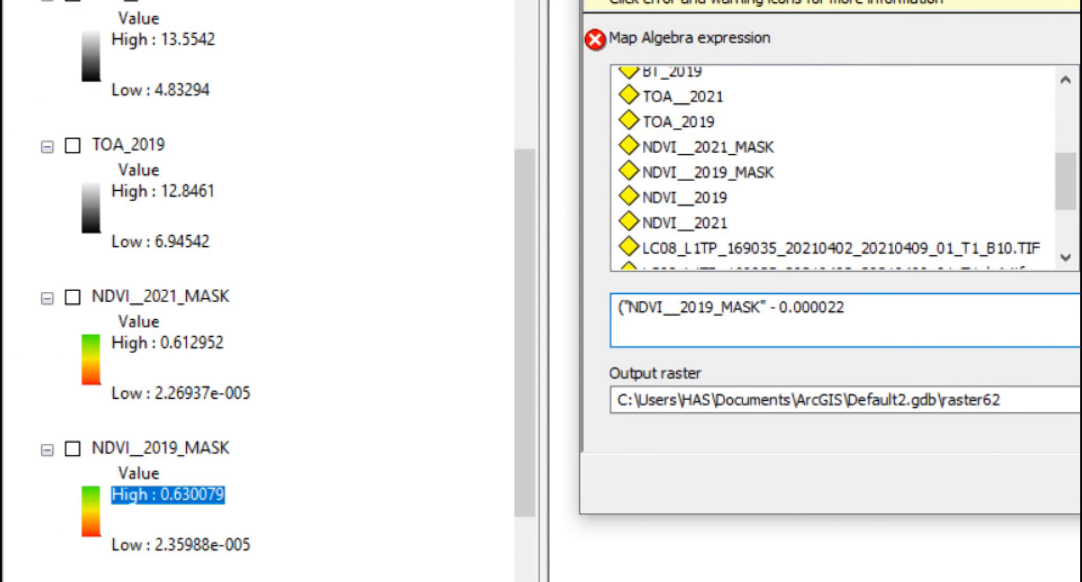
{"action": "key", "text": "BackSpace"}
{"action": "type", "text": "3"}
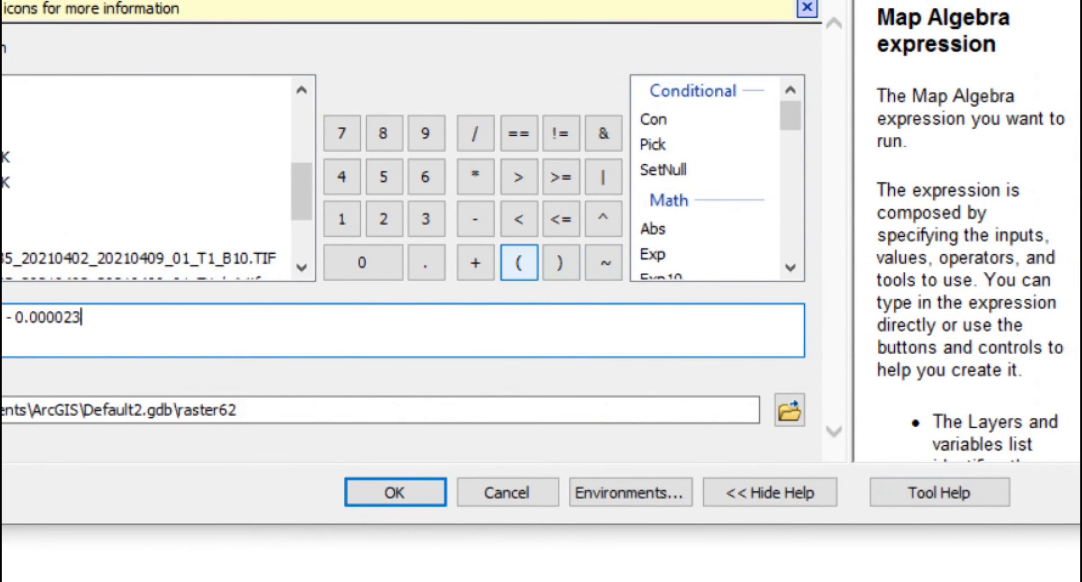
{"action": "left_click", "coordinate": [561, 262]}
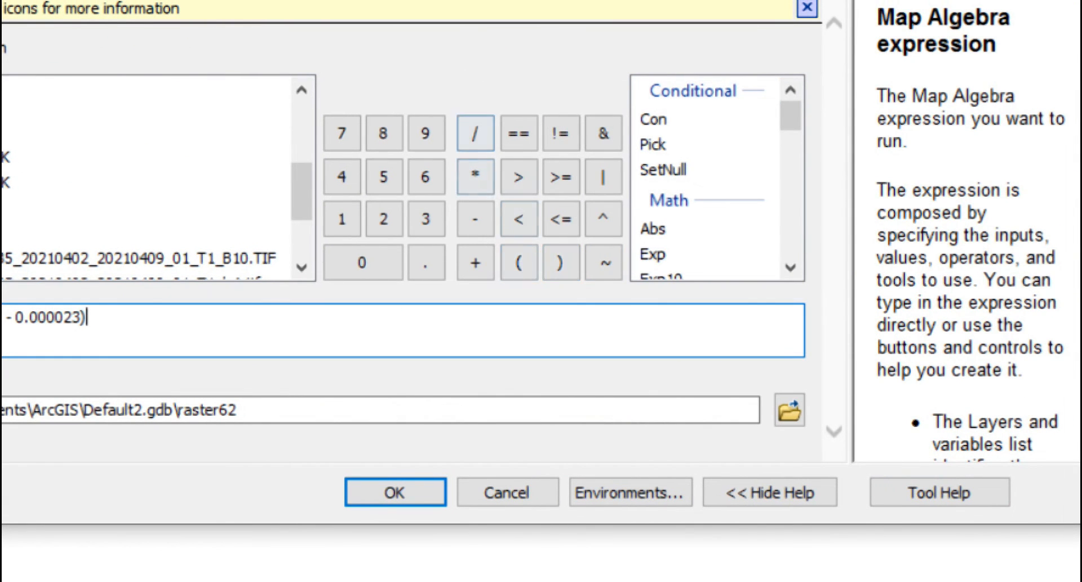
Step: Divide the numerator by the parenthesised difference between maximum and minimum NDVI, (0.63-0.000023)
{"action": "left_click", "coordinate": [475, 133]}
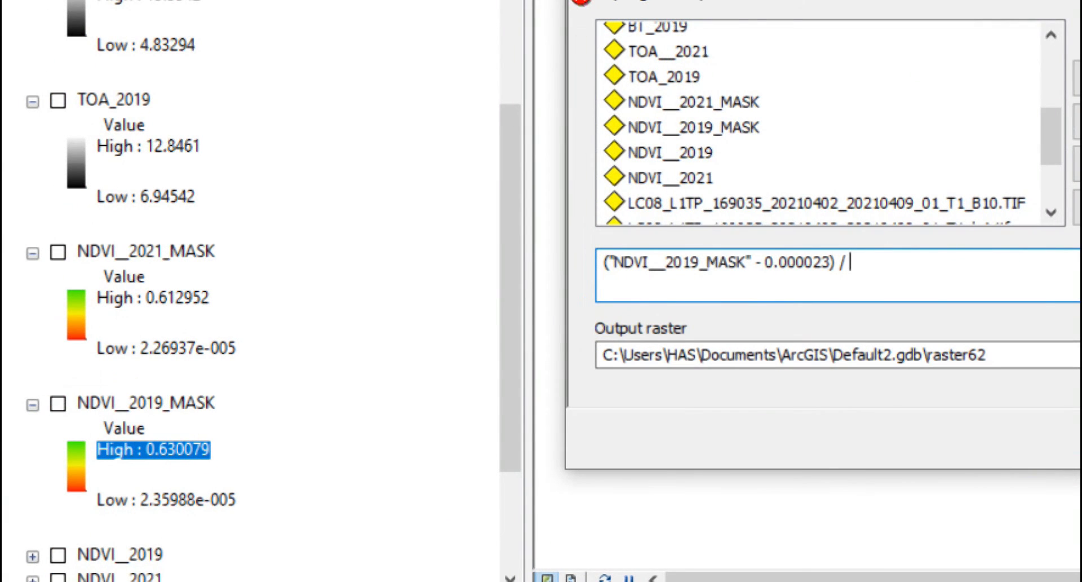
{"action": "left_click", "coordinate": [1001, 207]}
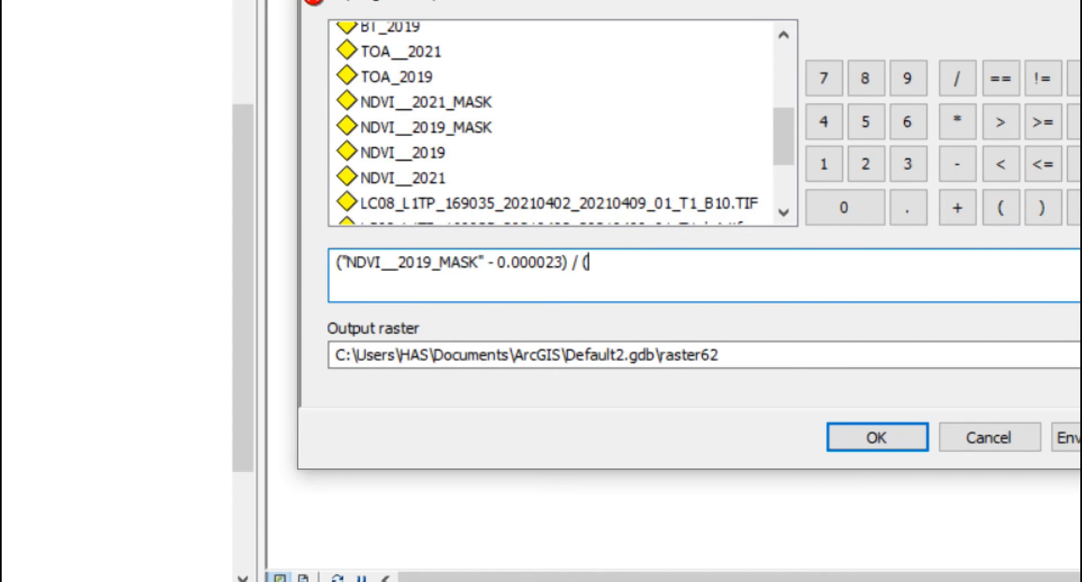
{"action": "type", "text": "0."}
{"action": "type", "text": "63"}
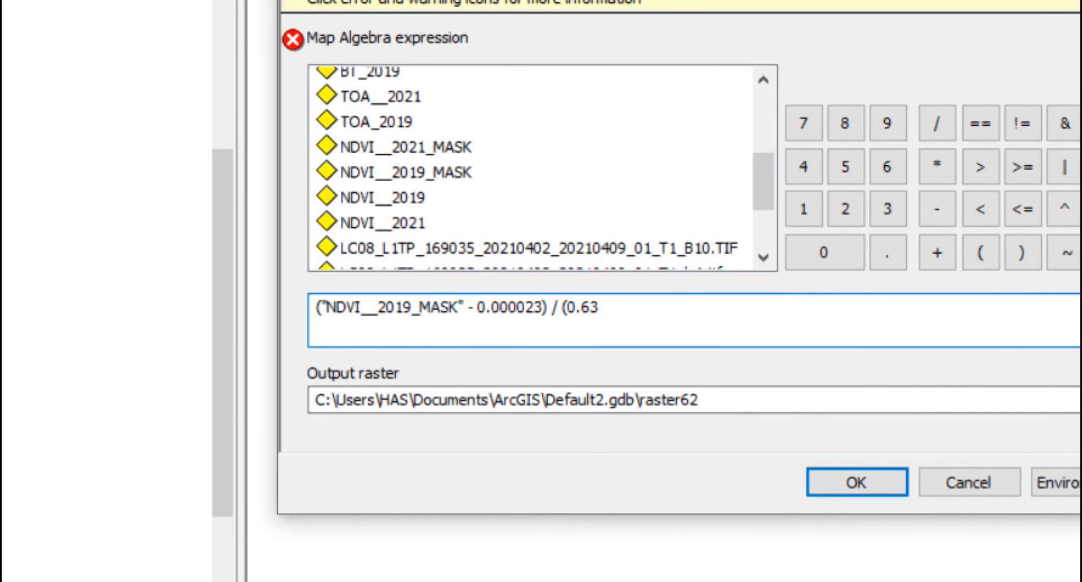
{"action": "type", "text": "-0.0"}
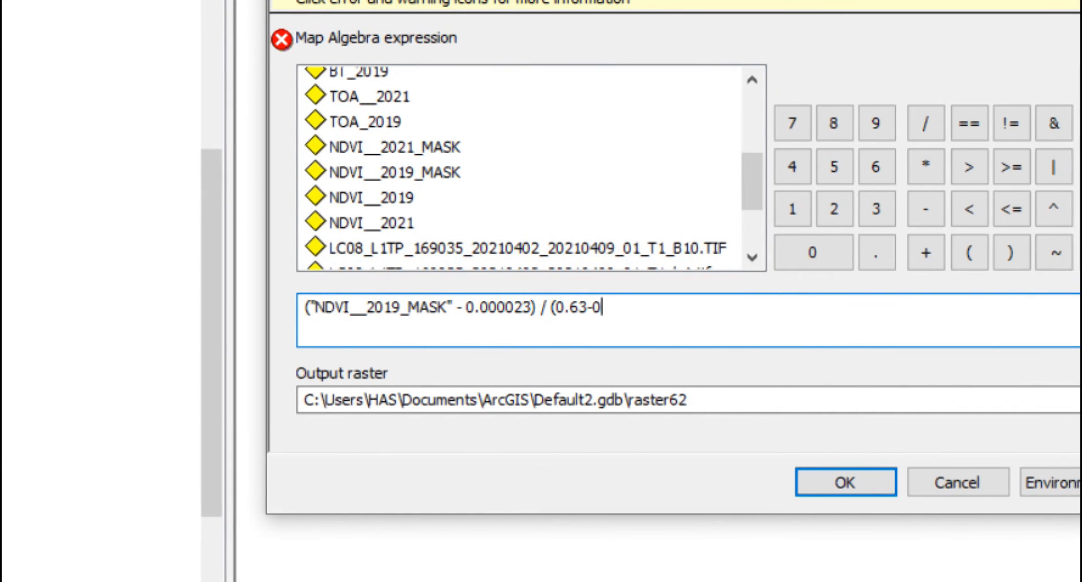
{"action": "type", "text": "00023"}
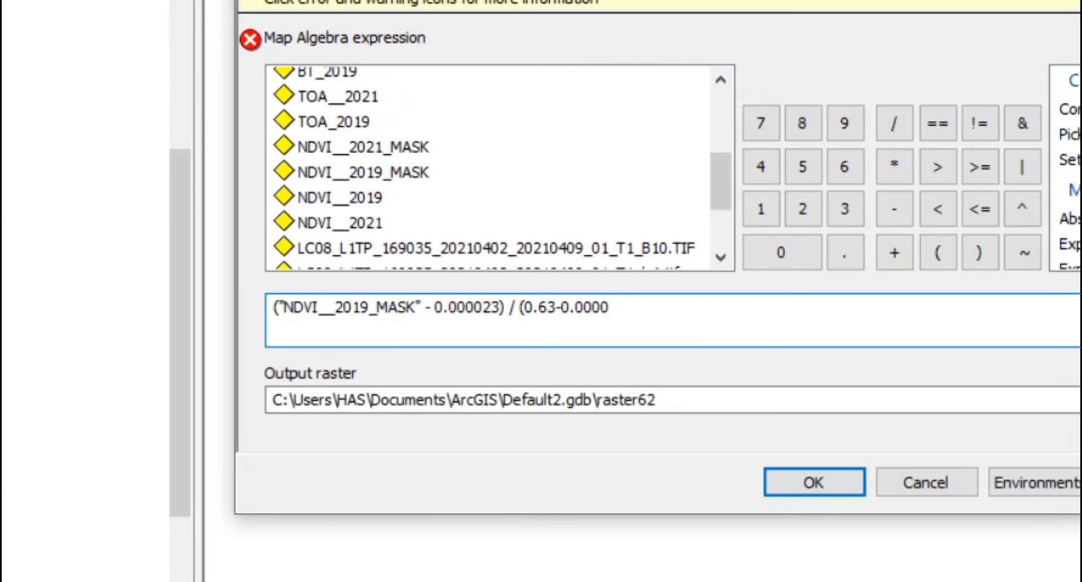
{"action": "type", "text": "0"}
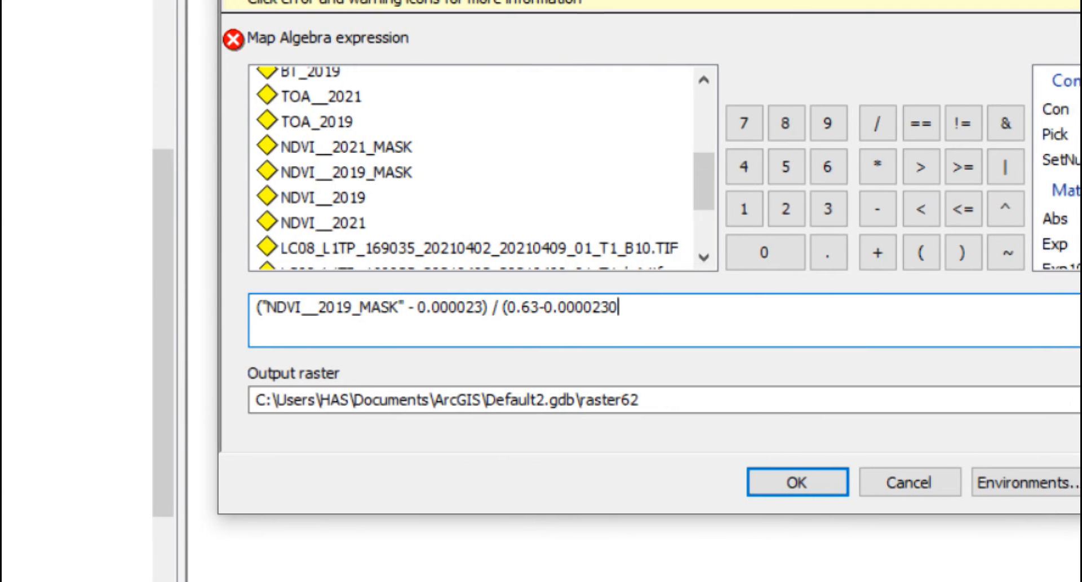
{"action": "key", "text": "BackSpace"}
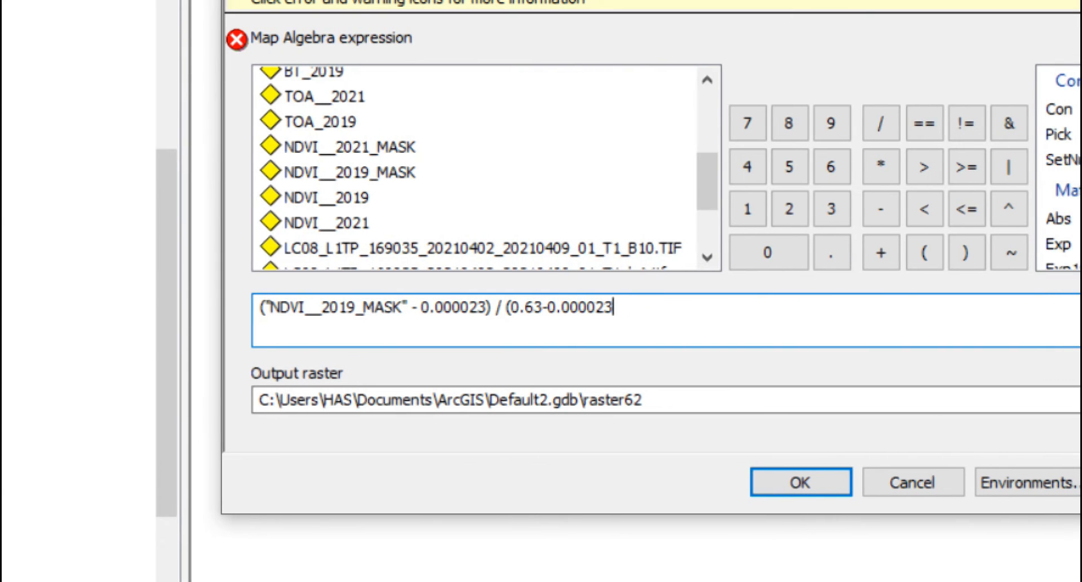
{"action": "left_click", "coordinate": [966, 252]}
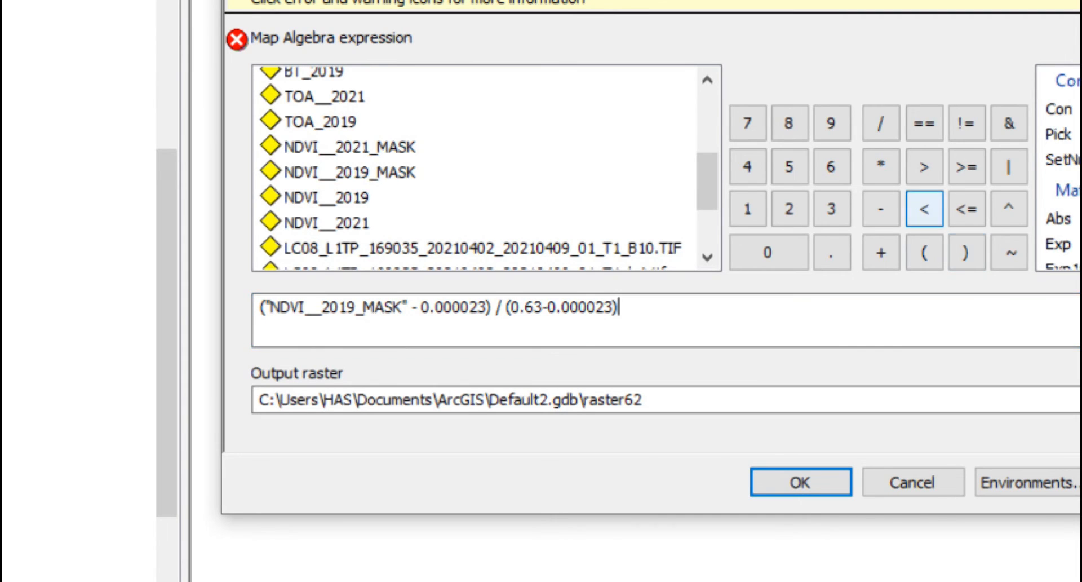
Step: Multiply the VCI expression by 100 and select the whole expression for review
{"action": "left_click", "coordinate": [881, 166]}
{"action": "left_click", "coordinate": [747, 209]}
{"action": "left_click", "coordinate": [769, 252]}
{"action": "left_click", "coordinate": [768, 252]}
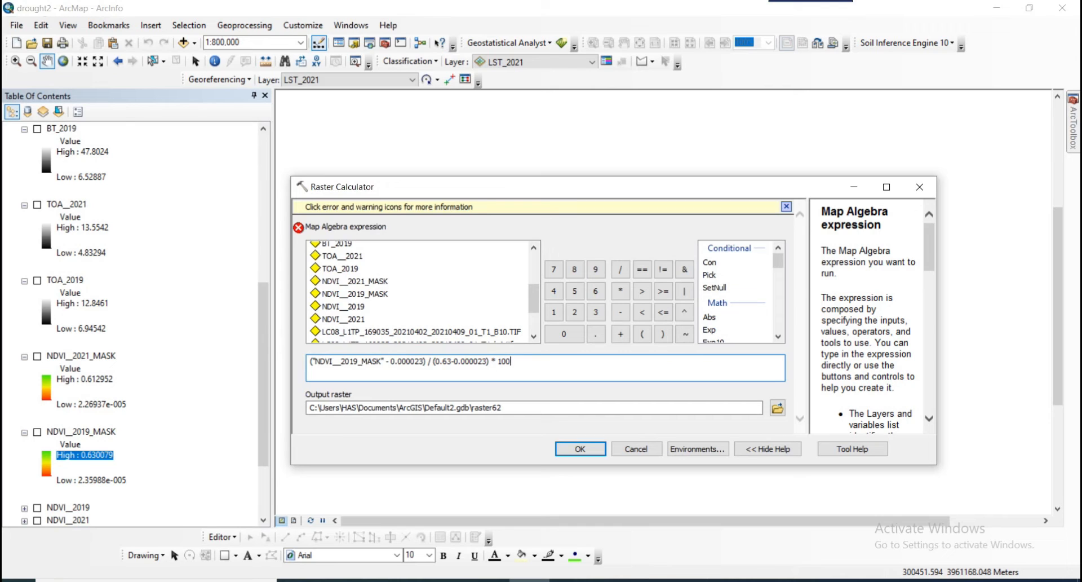
{"action": "left_click_drag", "start_coordinate": [512, 361], "coordinate": [310, 360]}
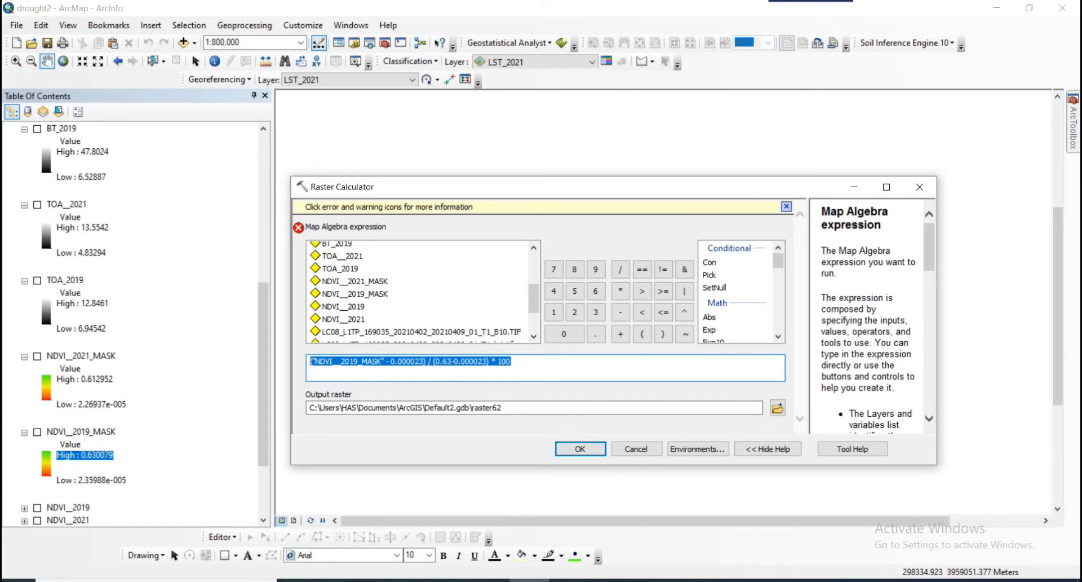
Step: Compare the value ranges of NDVI__2021_MASK and NDVI__2019_MASK, then close the Raster Calculator without running it
{"action": "left_click", "coordinate": [81, 356]}
{"action": "left_click", "coordinate": [81, 432]}
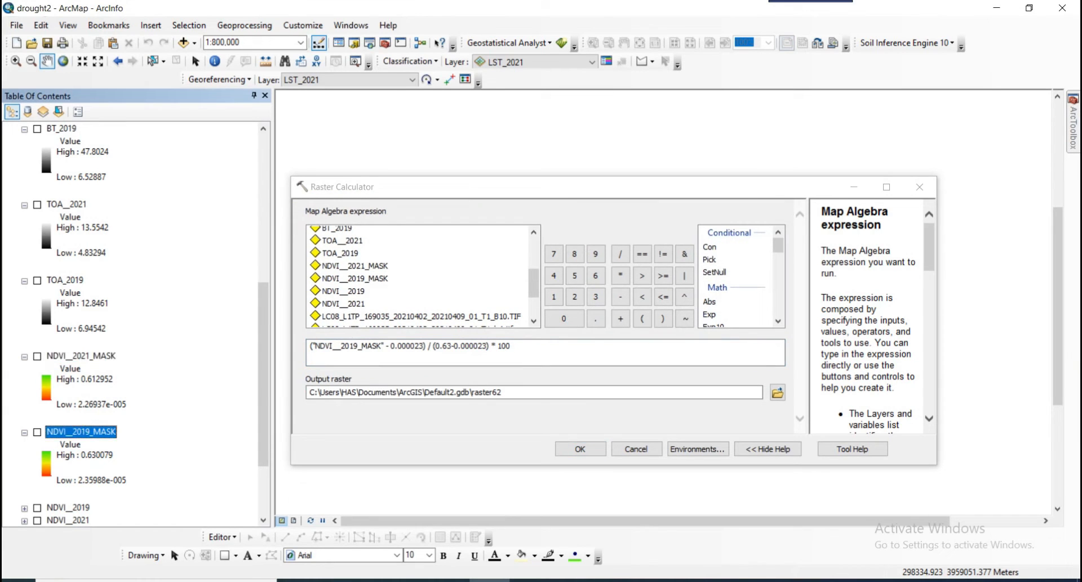
{"action": "left_click", "coordinate": [81, 356]}
{"action": "left_click", "coordinate": [81, 431]}
{"action": "left_click", "coordinate": [920, 187]}
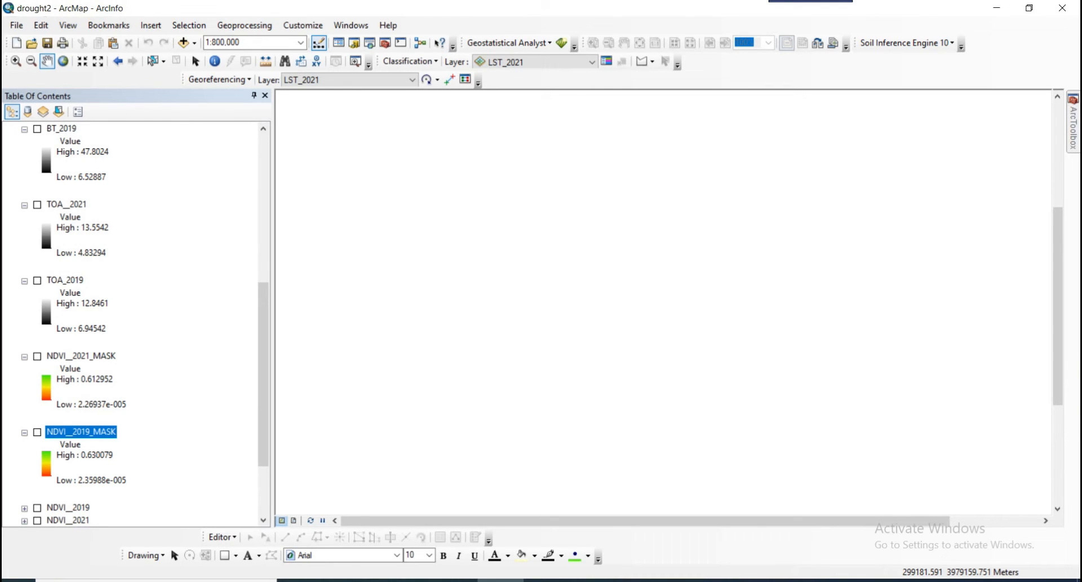
Step: Start the Cell Statistics tool and add NDVI__2019_MASK and NDVI__2021_MASK as its input rasters
{"action": "left_click_drag", "start_coordinate": [637, 226], "coordinate": [657, 350]}
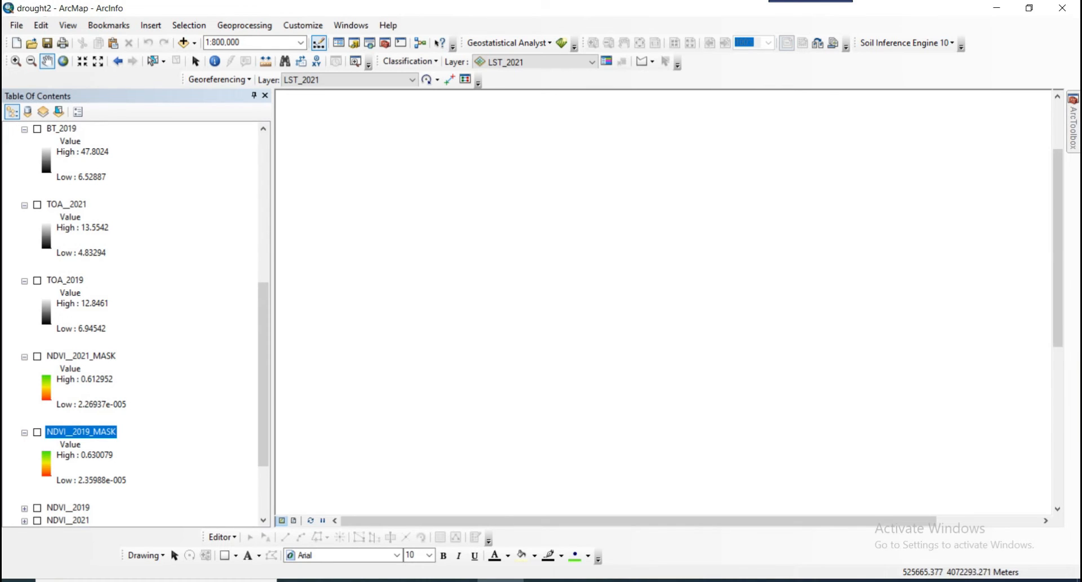
{"action": "mouse_move", "coordinate": [1074, 128]}
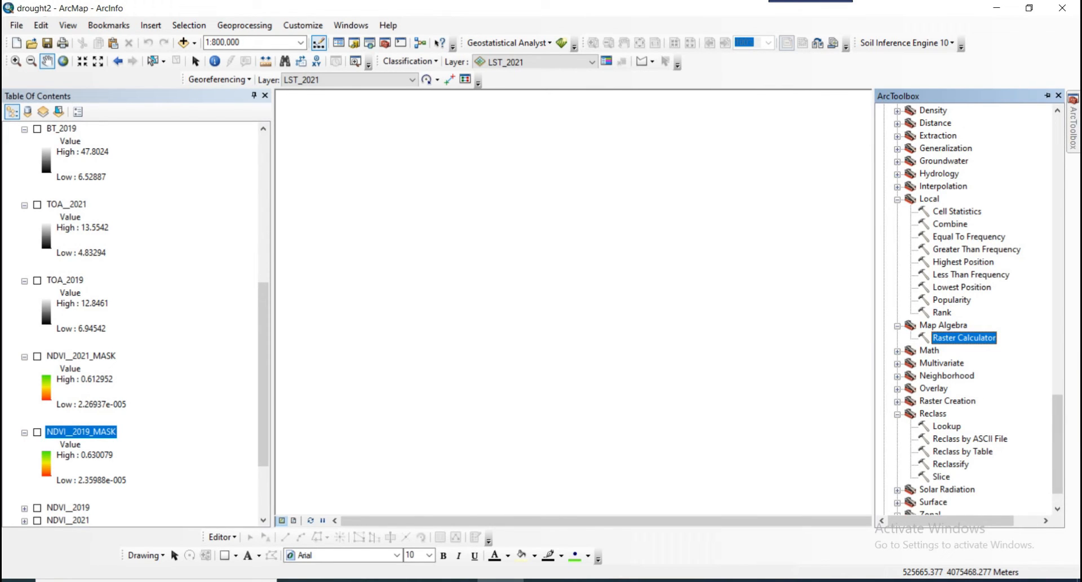
{"action": "scroll", "coordinate": [969, 310], "scroll_direction": "up", "scroll_amount": 3}
{"action": "left_click", "coordinate": [945, 199]}
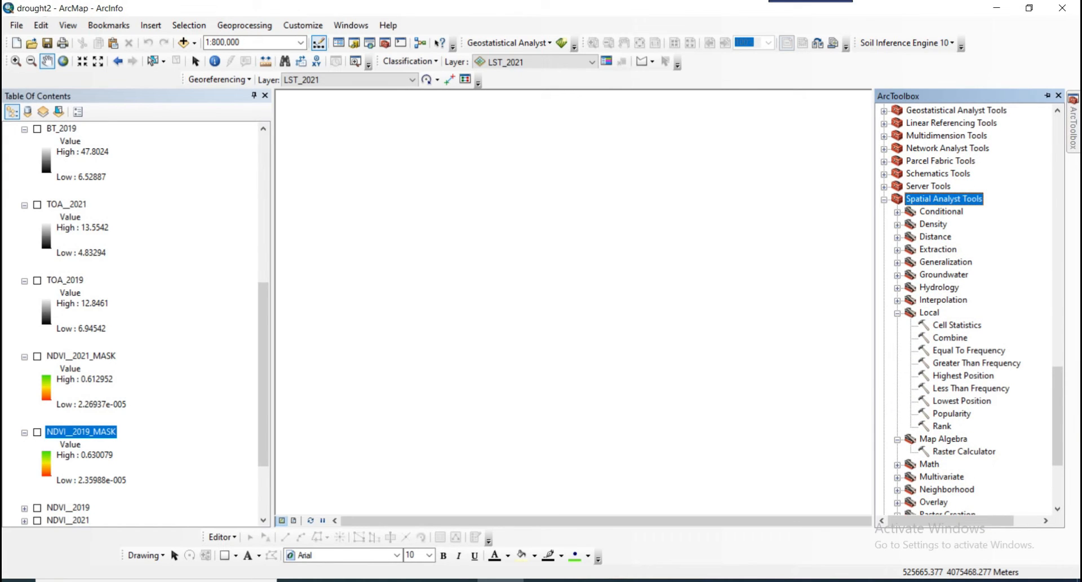
{"action": "left_click", "coordinate": [930, 313]}
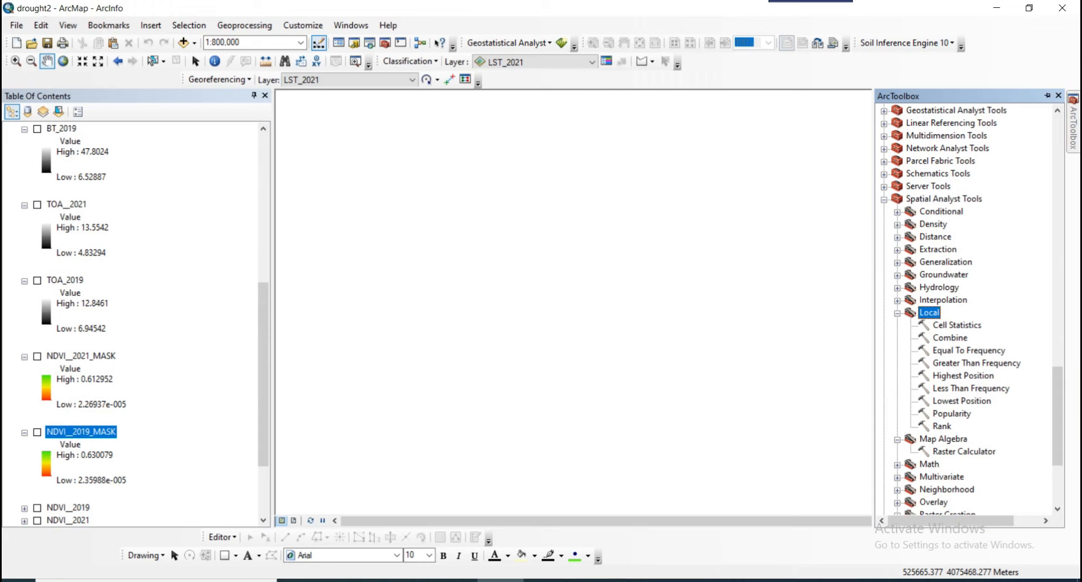
{"action": "left_click", "coordinate": [957, 325]}
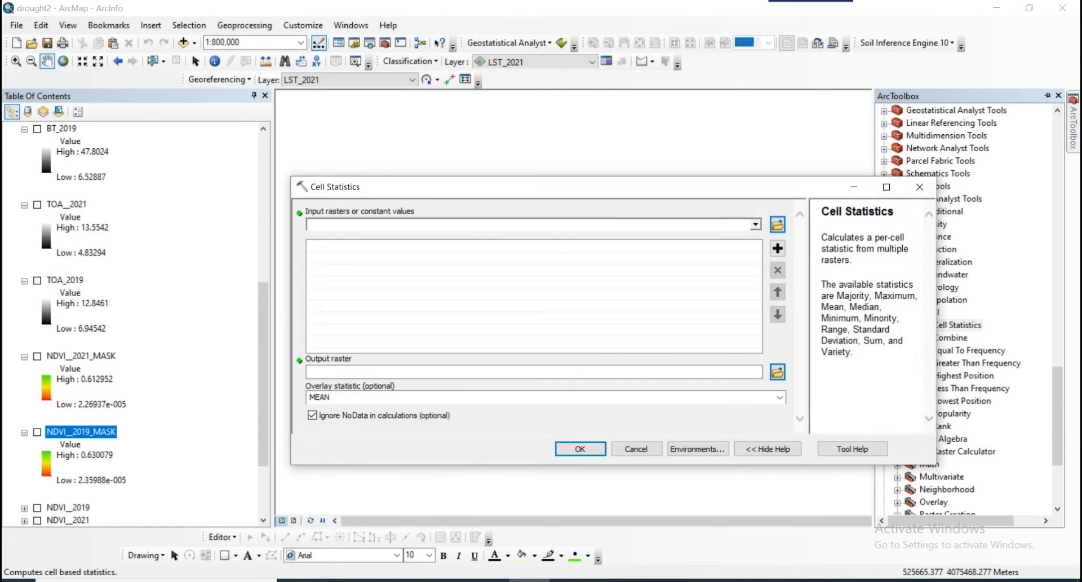
{"action": "left_click", "coordinate": [756, 225]}
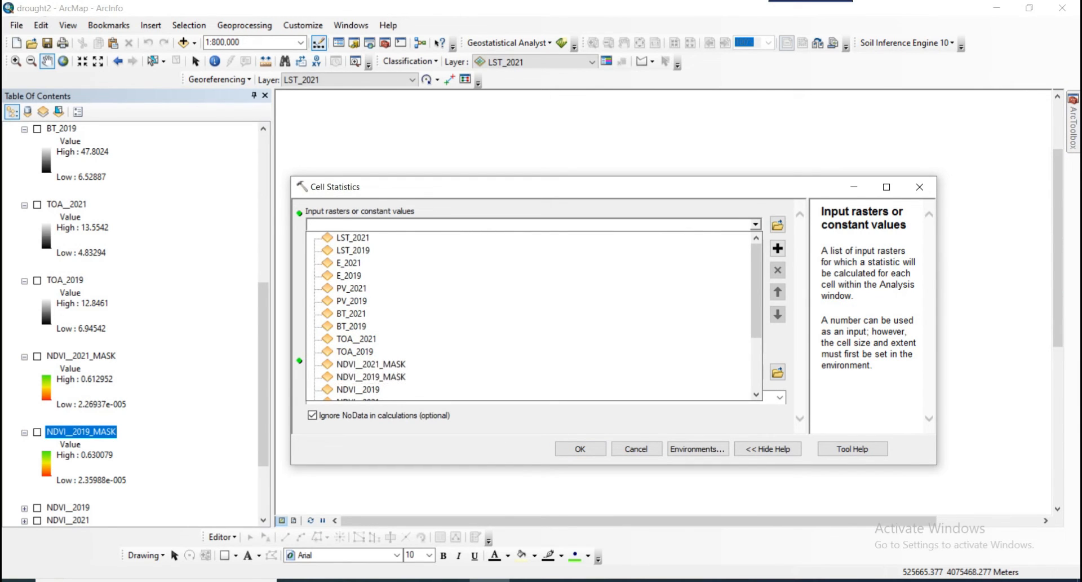
{"action": "left_click", "coordinate": [371, 377]}
{"action": "left_click", "coordinate": [756, 225]}
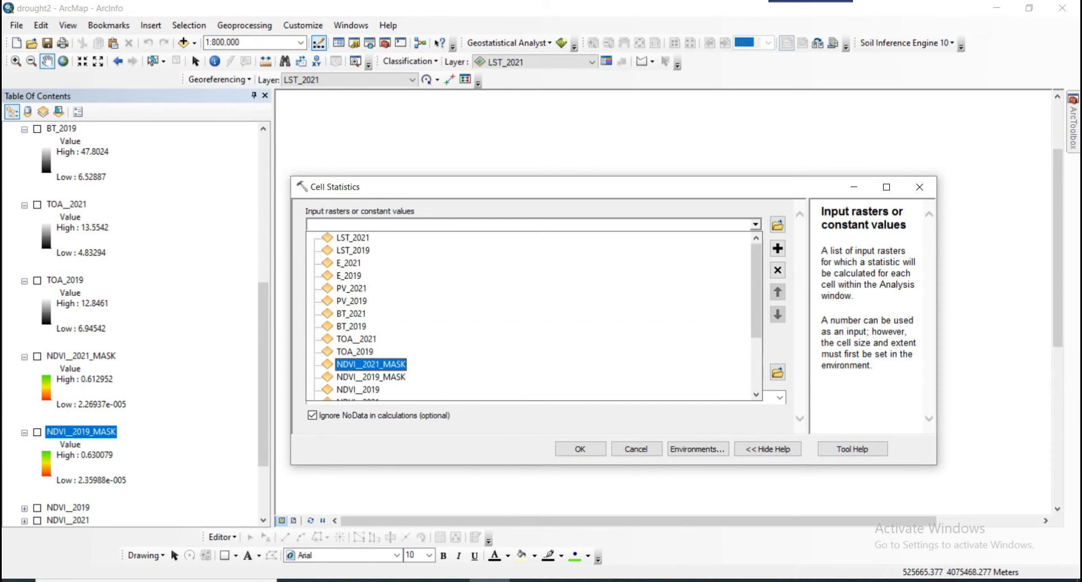
{"action": "left_click", "coordinate": [371, 364]}
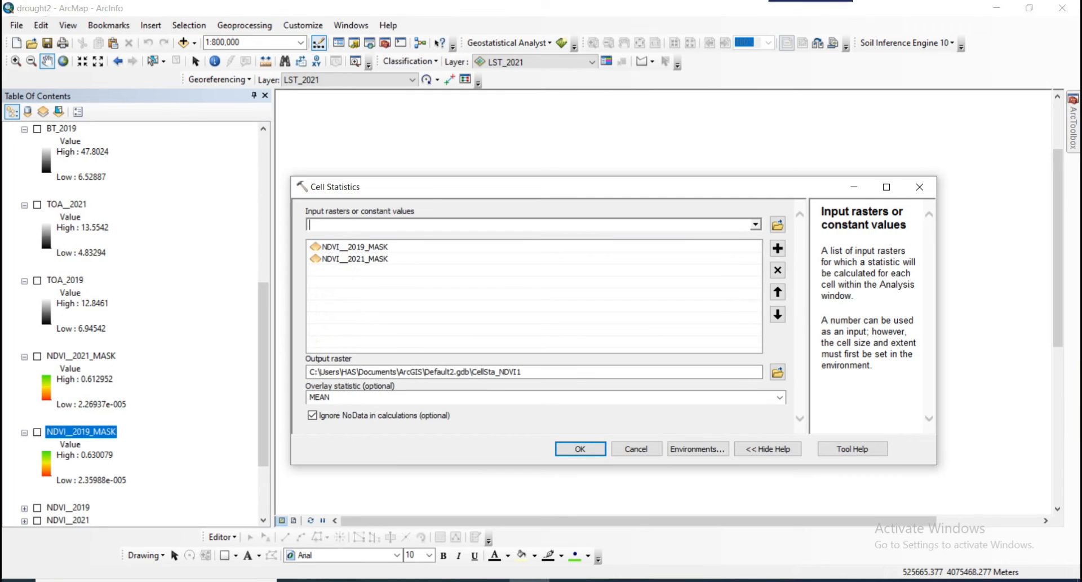
Step: Set the overlay statistic to MINIMUM and look through the help on the statistic types
{"action": "left_click", "coordinate": [779, 397]}
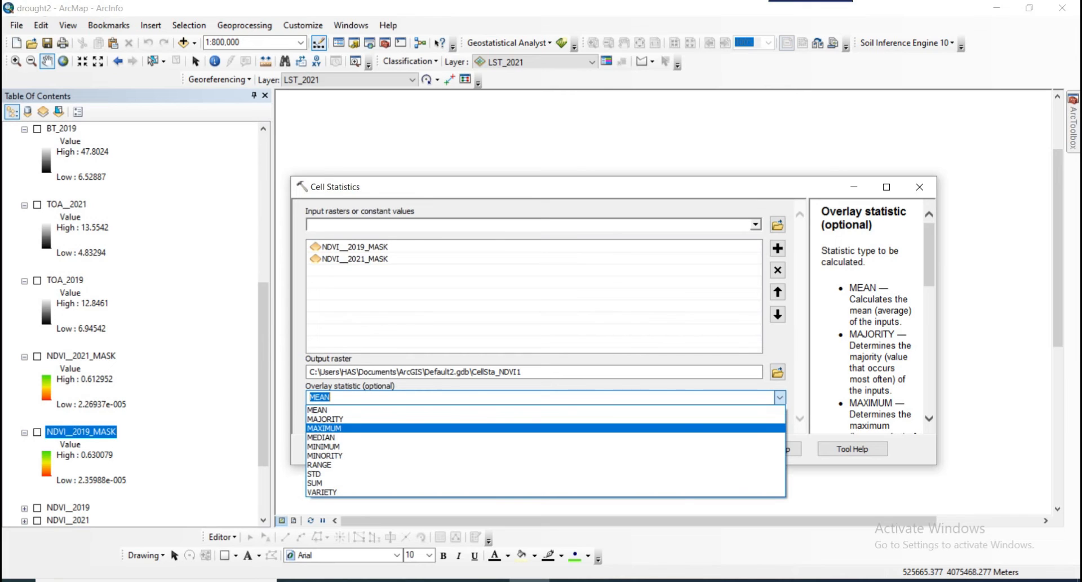
{"action": "left_click", "coordinate": [324, 447]}
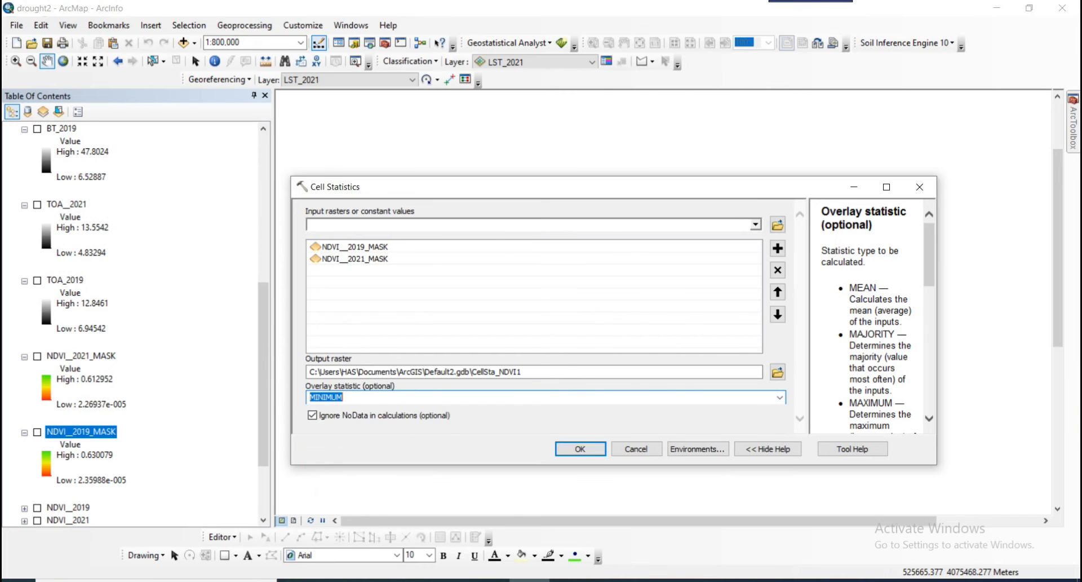
{"action": "left_click_drag", "start_coordinate": [929, 254], "coordinate": [929, 268]}
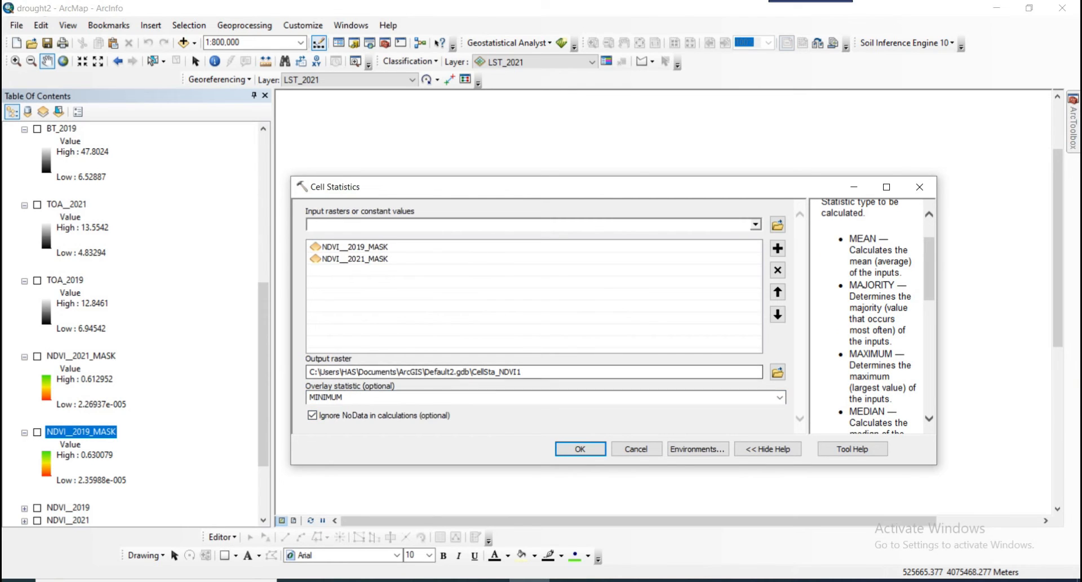
Step: Name the output raster MIN_NDVI in Default2.gdb and run Cell Statistics
{"action": "left_click", "coordinate": [523, 372]}
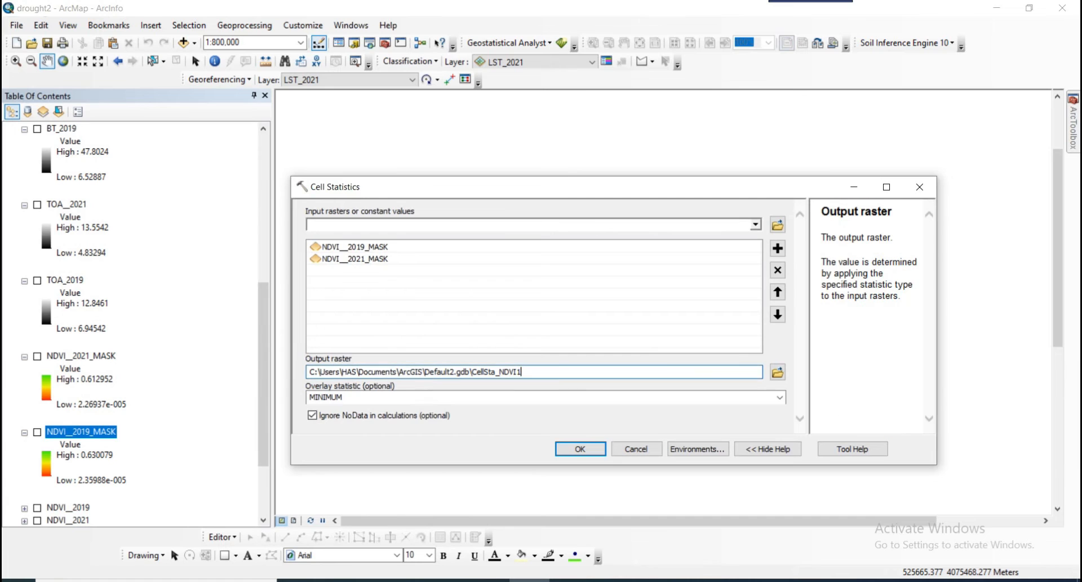
{"action": "key", "text": "BackSpace"}
{"action": "key", "text": "BackSpace"}
{"action": "key", "text": "BackSpace"}
{"action": "key", "text": "BackSpace"}
{"action": "key", "text": "BackSpace"}
{"action": "key", "text": "BackSpace"}
{"action": "key", "text": "BackSpace"}
{"action": "key", "text": "BackSpace"}
{"action": "key", "text": "BackSpace"}
{"action": "key", "text": "BackSpace"}
{"action": "key", "text": "BackSpace"}
{"action": "key", "text": "BackSpace"}
{"action": "key", "text": "BackSpace"}
{"action": "type", "text": "m"}
{"action": "key", "text": "BackSpace"}
{"action": "type", "text": "MIN_20"}
{"action": "key", "text": "BackSpace"}
{"action": "key", "text": "BackSpace"}
{"action": "type", "text": "NDVI"}
{"action": "key", "text": "Return"}
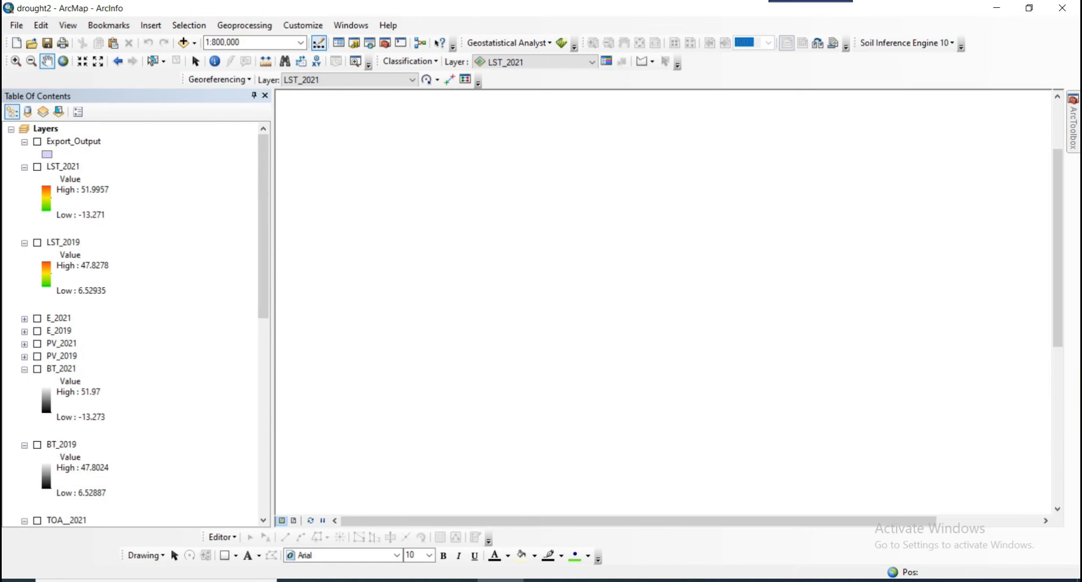
{"action": "left_click_drag", "start_coordinate": [704, 418], "coordinate": [673, 305]}
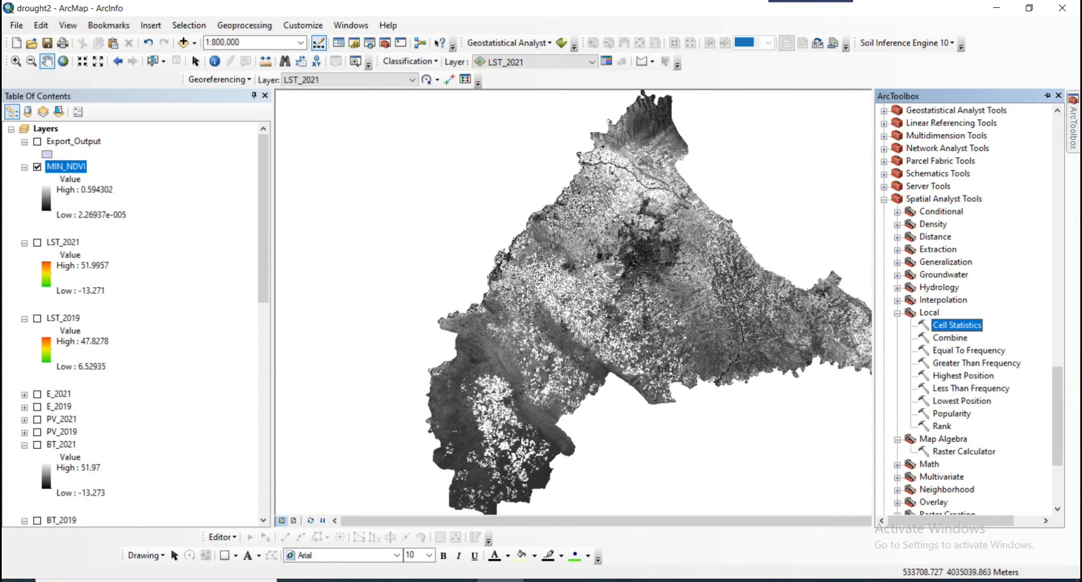
Step: Start the Cell Statistics tool again with NDVI__2019_MASK and NDVI__2021_MASK as its input rasters
{"action": "double_click", "coordinate": [957, 325]}
{"action": "left_click", "coordinate": [755, 224]}
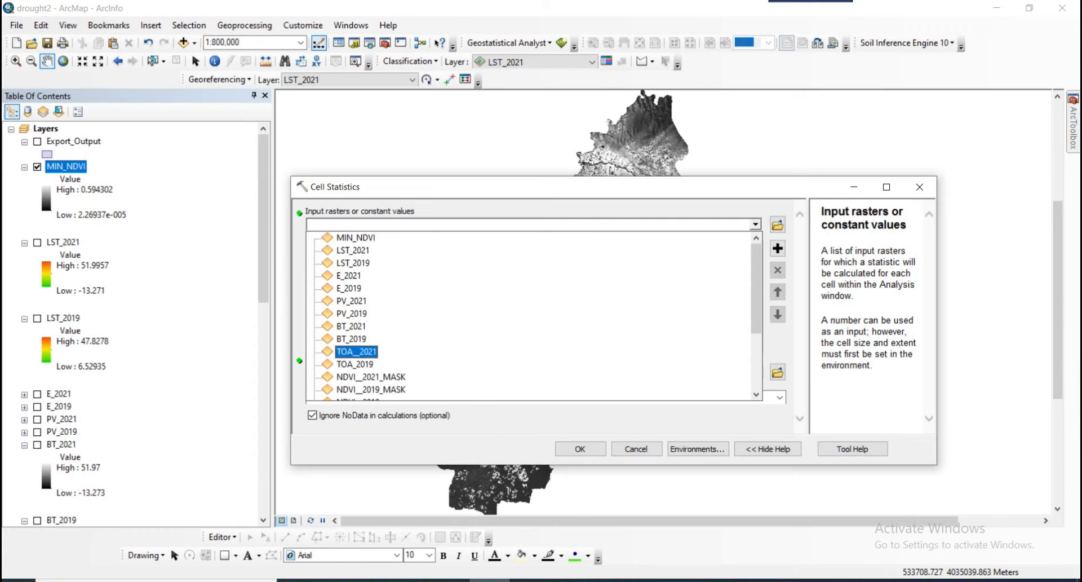
{"action": "scroll", "coordinate": [370, 351], "scroll_direction": "down", "scroll_amount": 1}
{"action": "left_click", "coordinate": [371, 351]}
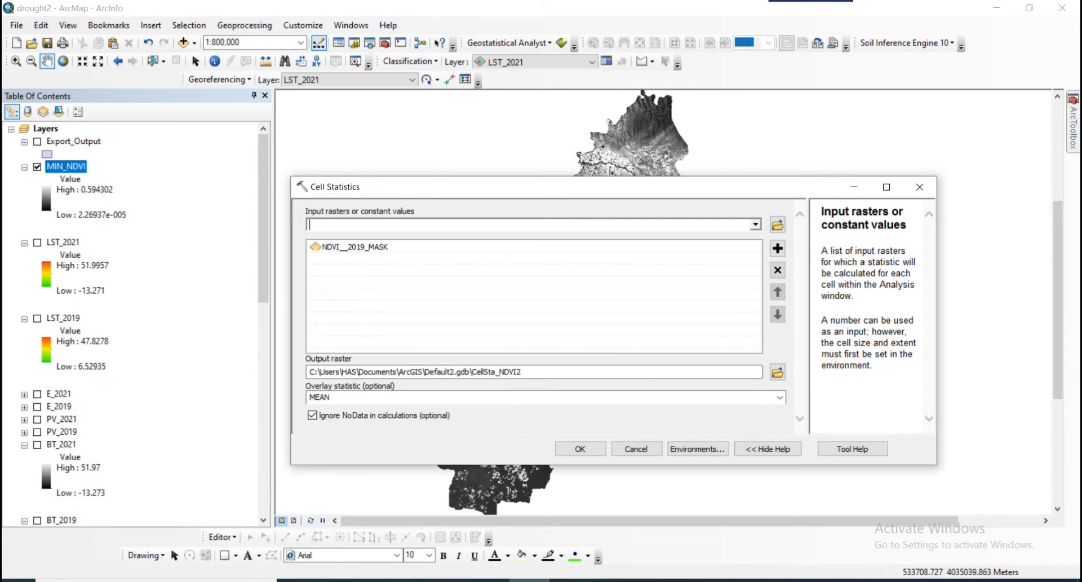
{"action": "left_click", "coordinate": [756, 225]}
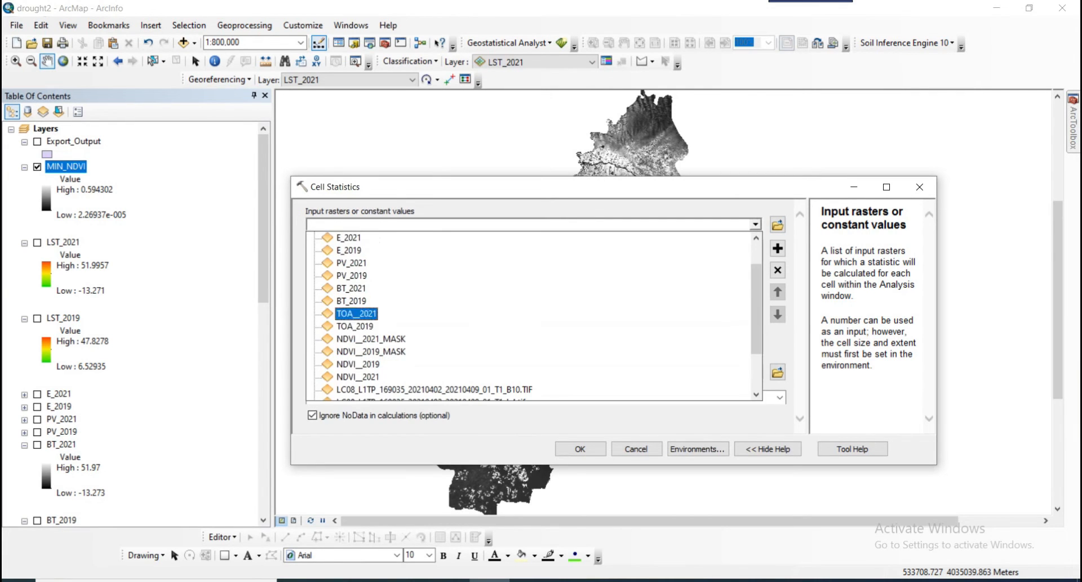
{"action": "left_click", "coordinate": [371, 339]}
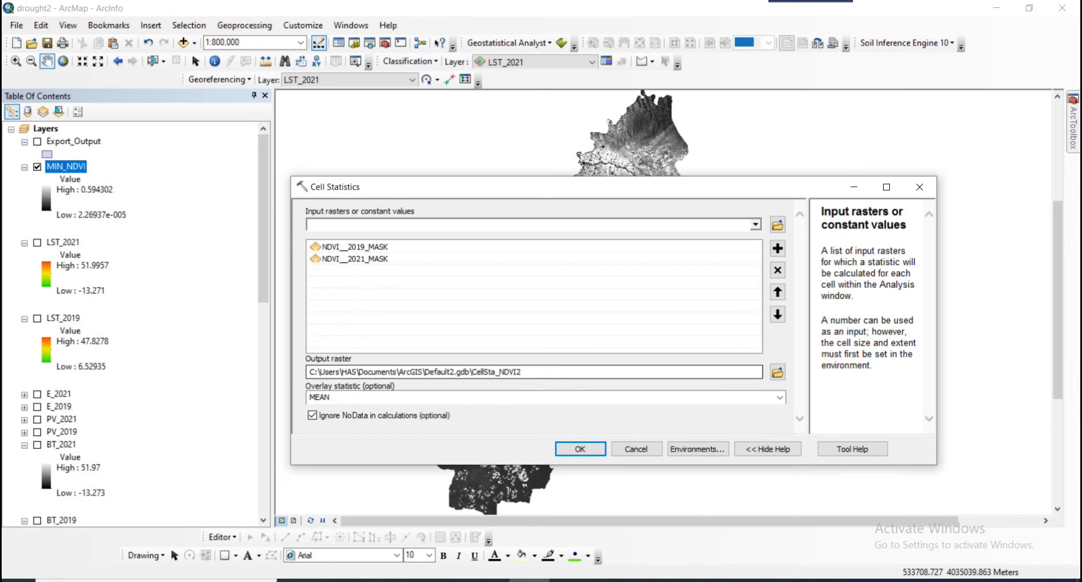
Step: Set the overlay statistic to MAXIMUM and run Cell Statistics with the default output raster
{"action": "left_click", "coordinate": [780, 397]}
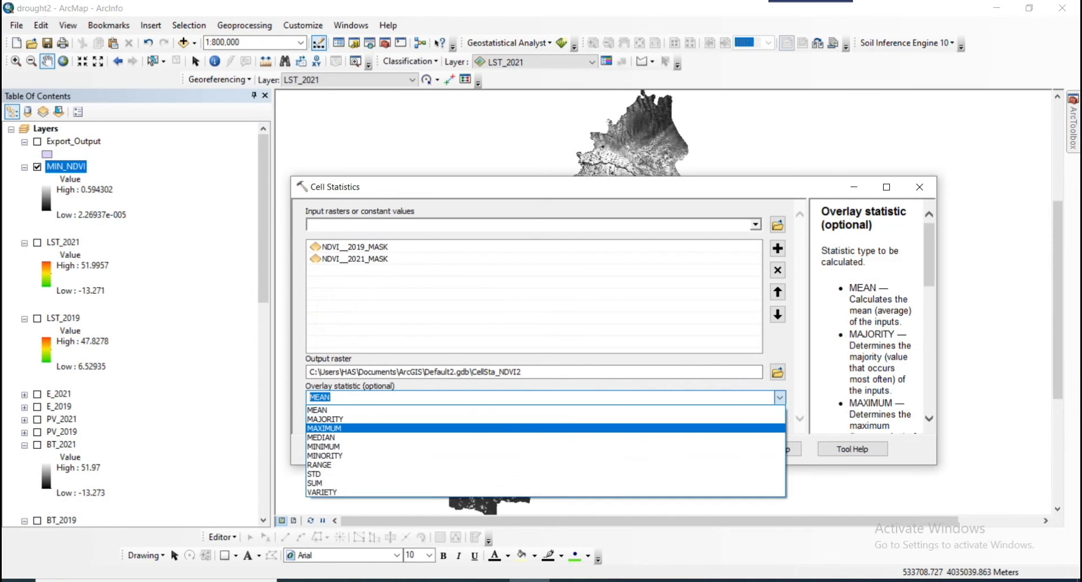
{"action": "left_click", "coordinate": [324, 428]}
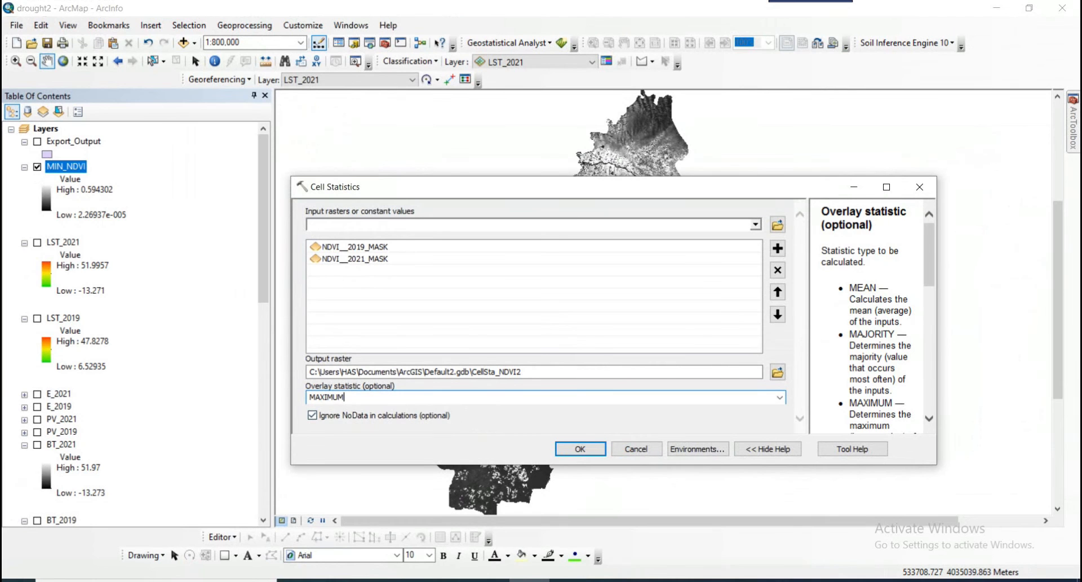
{"action": "left_click", "coordinate": [580, 449]}
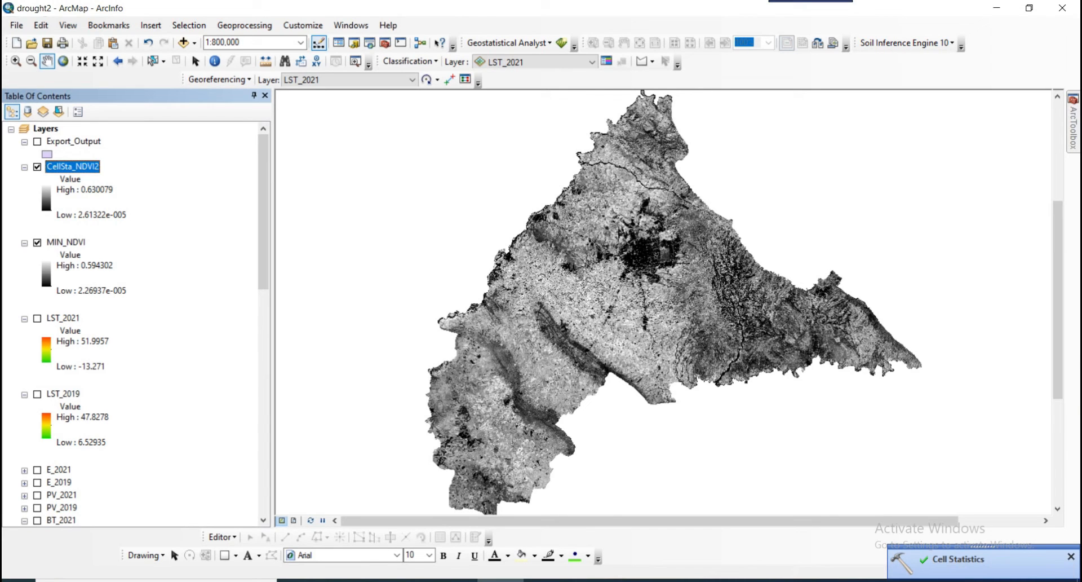
Step: Rename the new Cell Statistics layer as MAX_NDVI
{"action": "key", "text": "F2"}
{"action": "type", "text": "MAZ"}
{"action": "key", "text": "BackSpace"}
{"action": "type", "text": "X"}
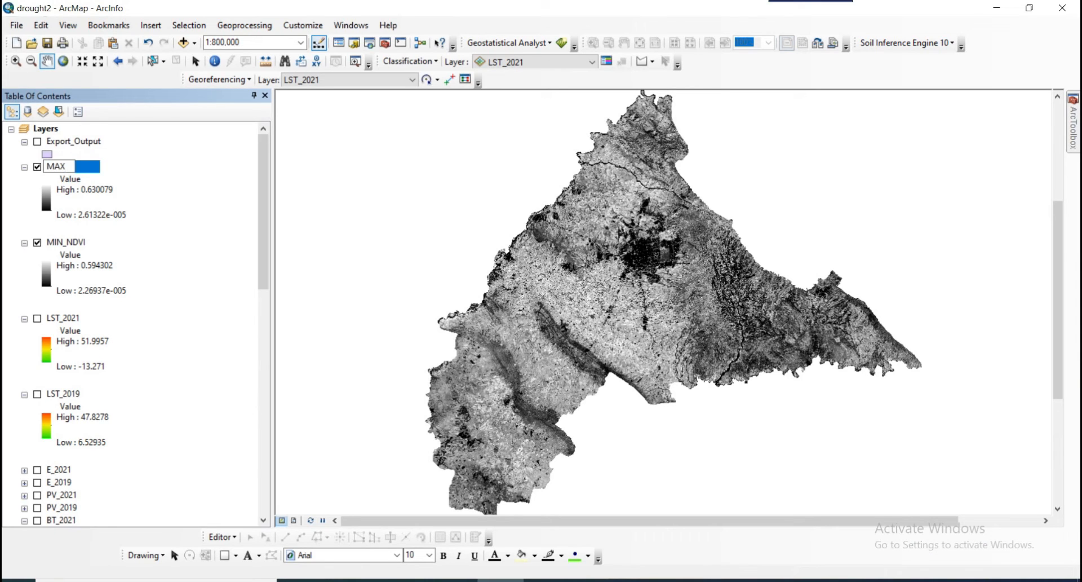
{"action": "type", "text": "_NDVI"}
{"action": "key", "text": "Return"}
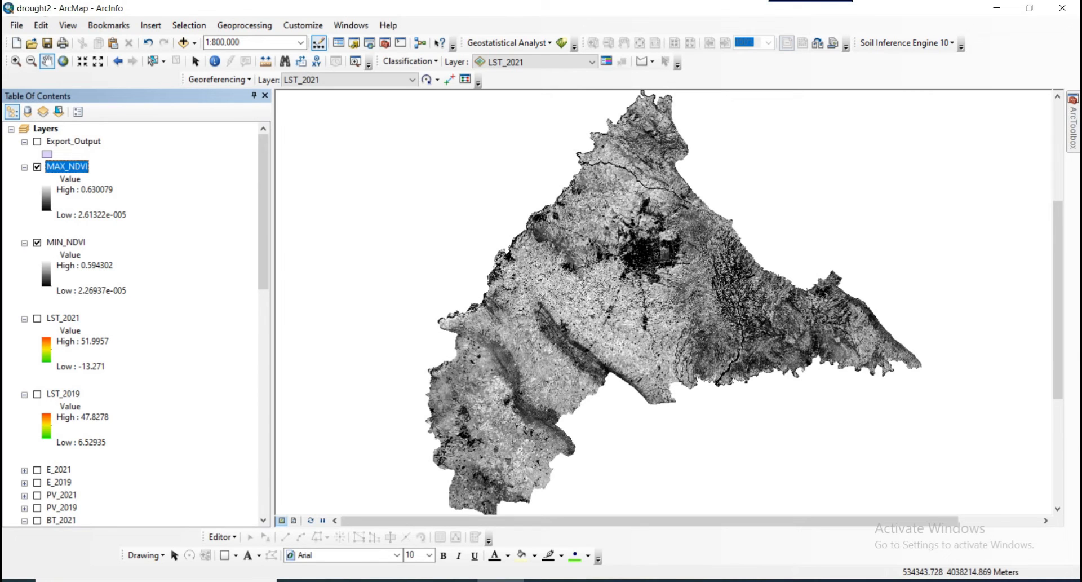
Step: Switch to Word to check the VCI equation, then return to ArcMap and review the minimum, maximum and masked NDVI layers
{"action": "mouse_move", "coordinate": [1073, 125]}
{"action": "left_click", "coordinate": [630, 580]}
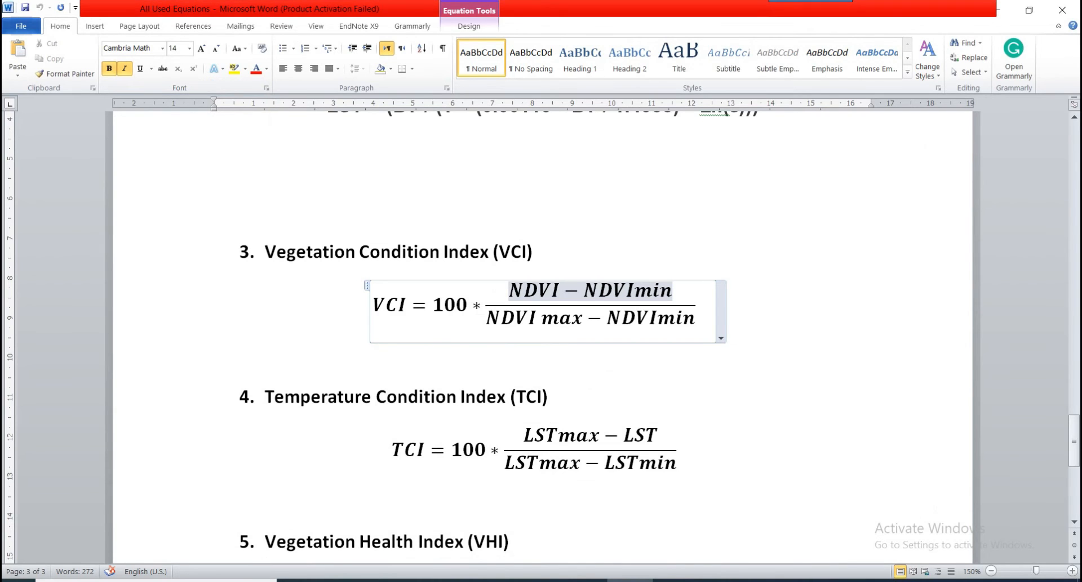
{"action": "left_click", "coordinate": [629, 580]}
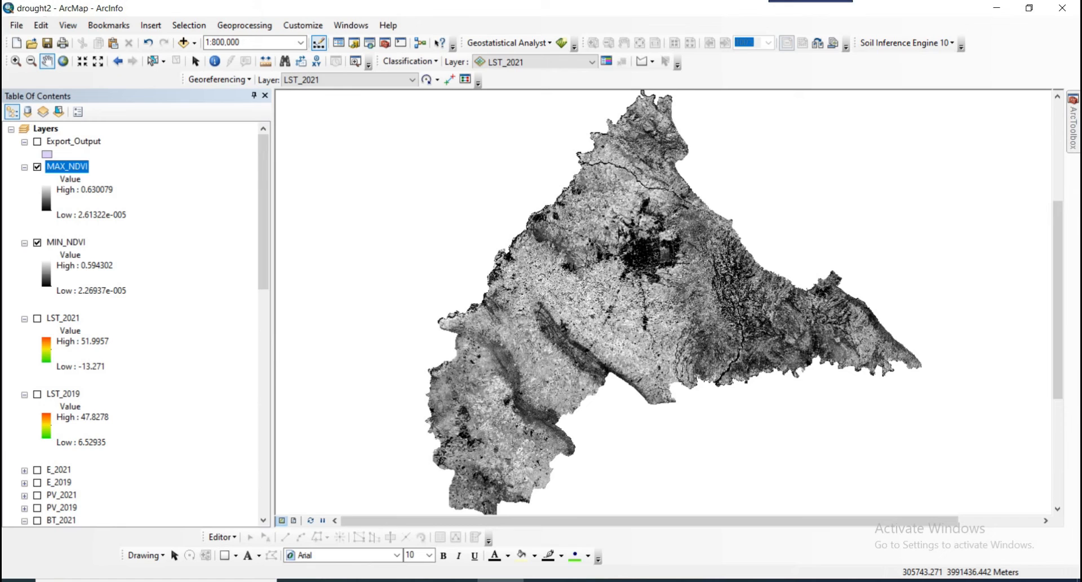
{"action": "left_click", "coordinate": [66, 243]}
{"action": "left_click", "coordinate": [67, 167]}
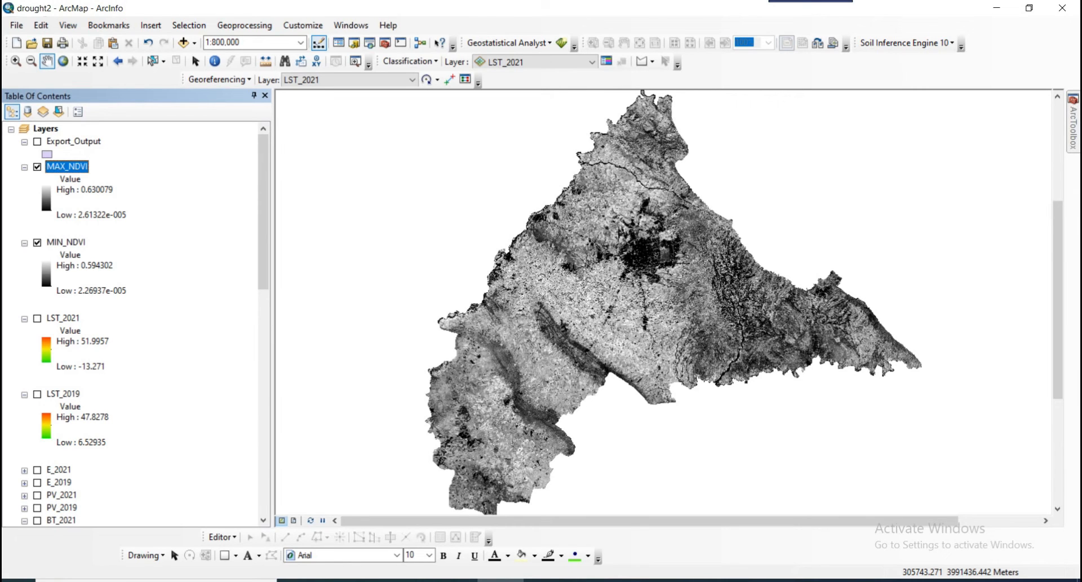
{"action": "scroll", "coordinate": [130, 324], "scroll_direction": "down", "scroll_amount": 5}
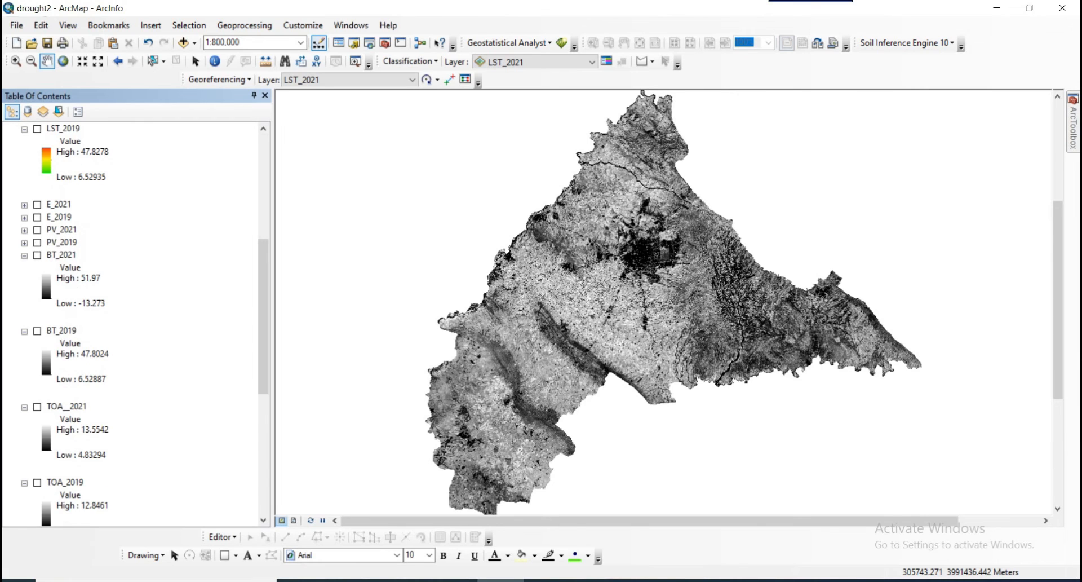
{"action": "scroll", "coordinate": [129, 324], "scroll_direction": "down", "scroll_amount": 5}
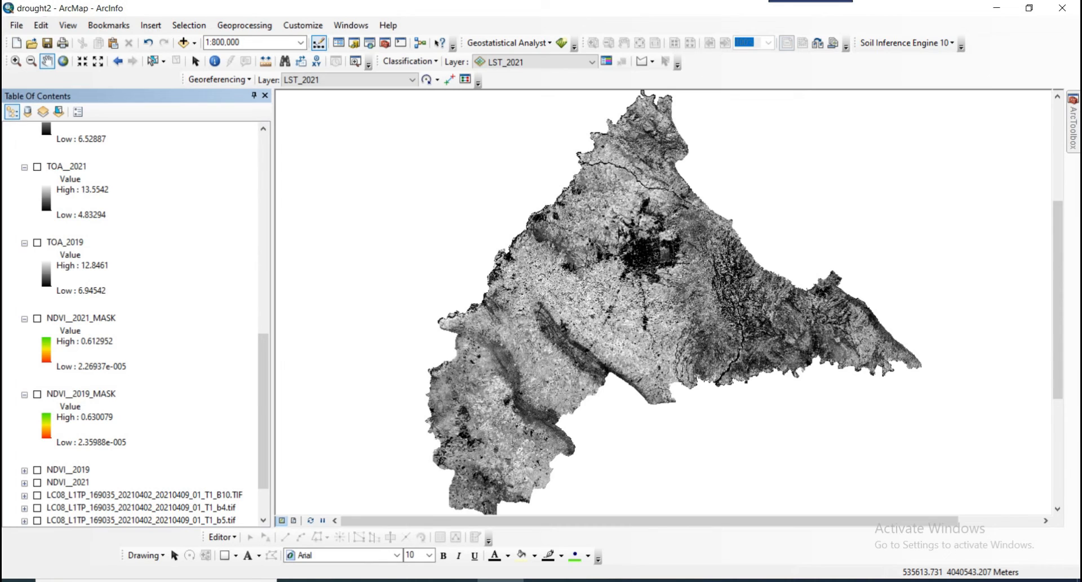
Step: Open the Raster Calculator and build the VCI numerator ("NDVI__2019_MASK" - "MIN_NDVI")
{"action": "mouse_move", "coordinate": [1073, 128]}
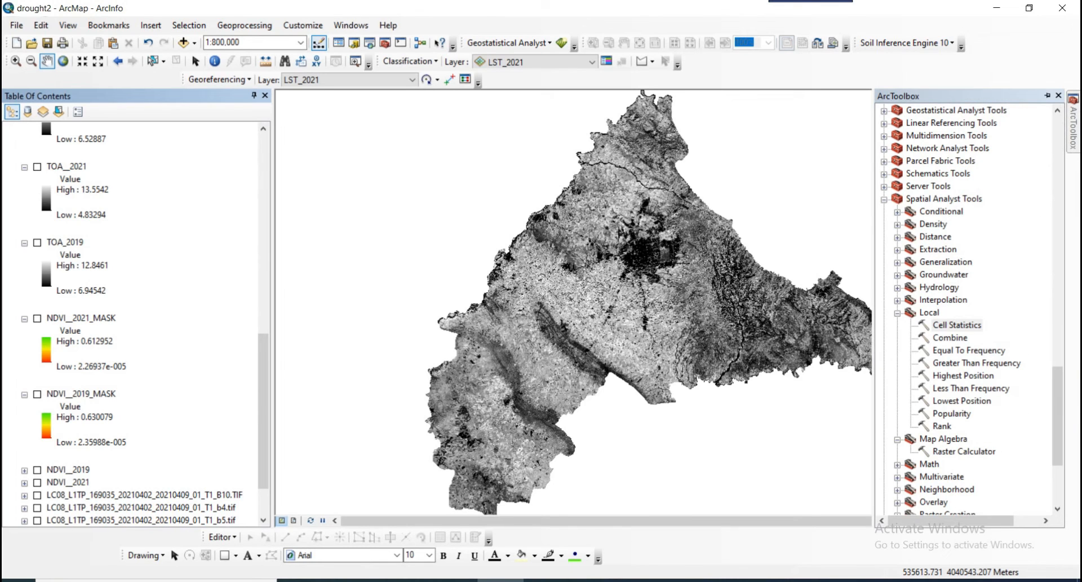
{"action": "double_click", "coordinate": [964, 452]}
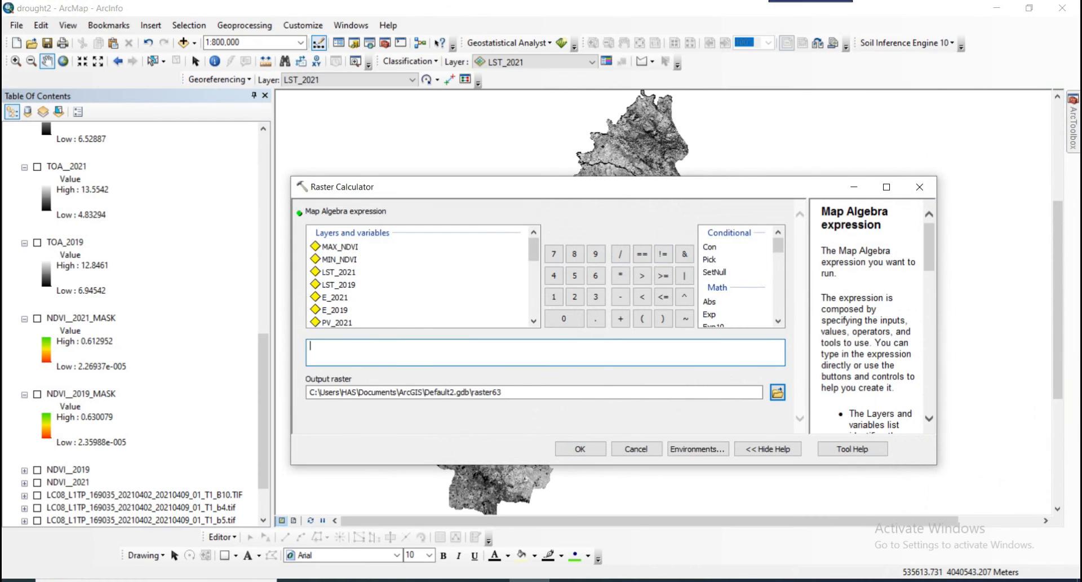
{"action": "left_click", "coordinate": [642, 318]}
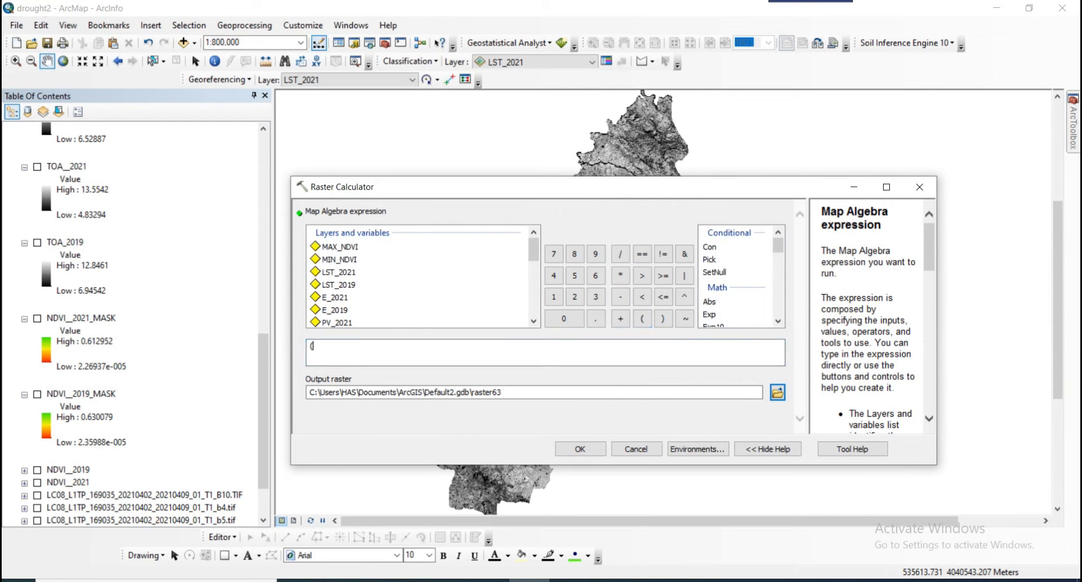
{"action": "scroll", "coordinate": [420, 276], "scroll_direction": "down", "scroll_amount": 5}
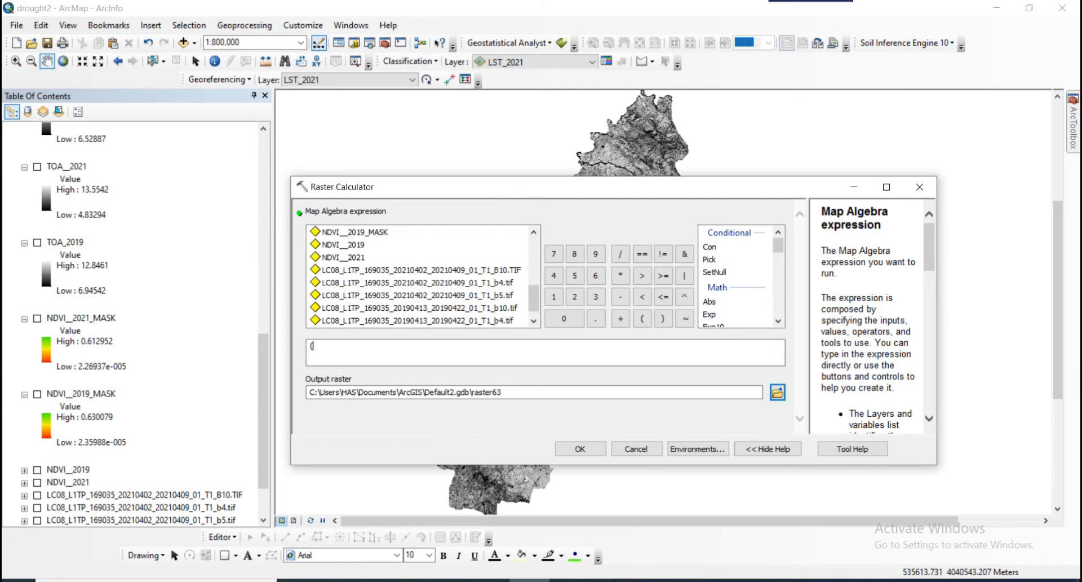
{"action": "scroll", "coordinate": [420, 276], "scroll_direction": "up", "scroll_amount": 1}
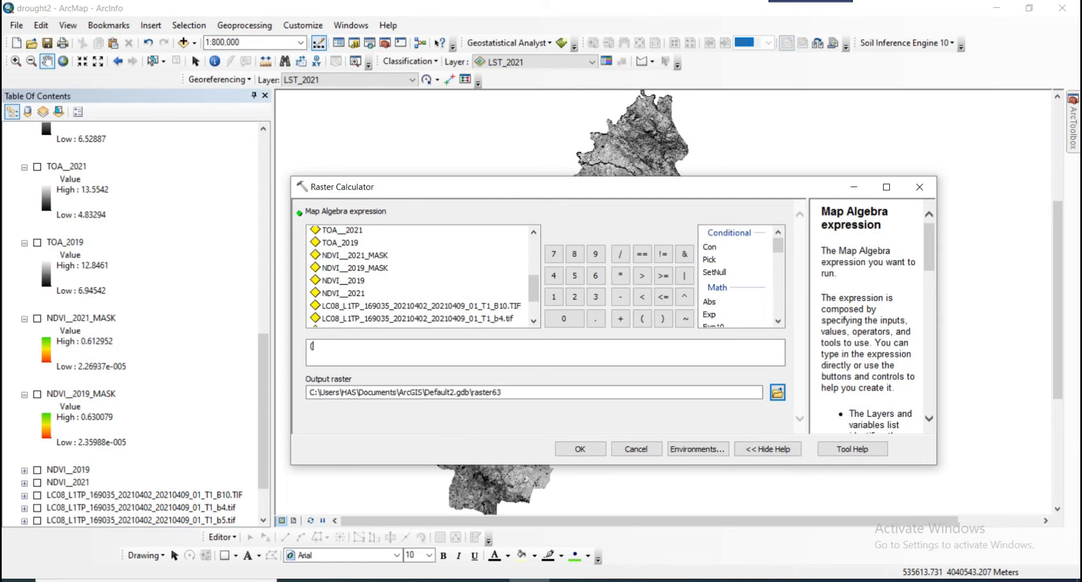
{"action": "double_click", "coordinate": [355, 267]}
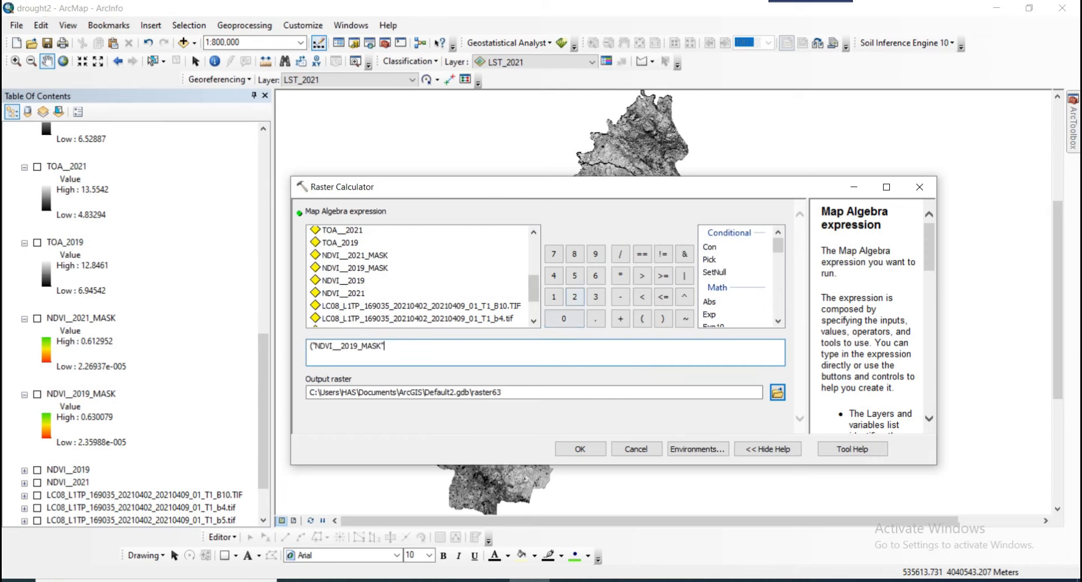
{"action": "left_click", "coordinate": [620, 296]}
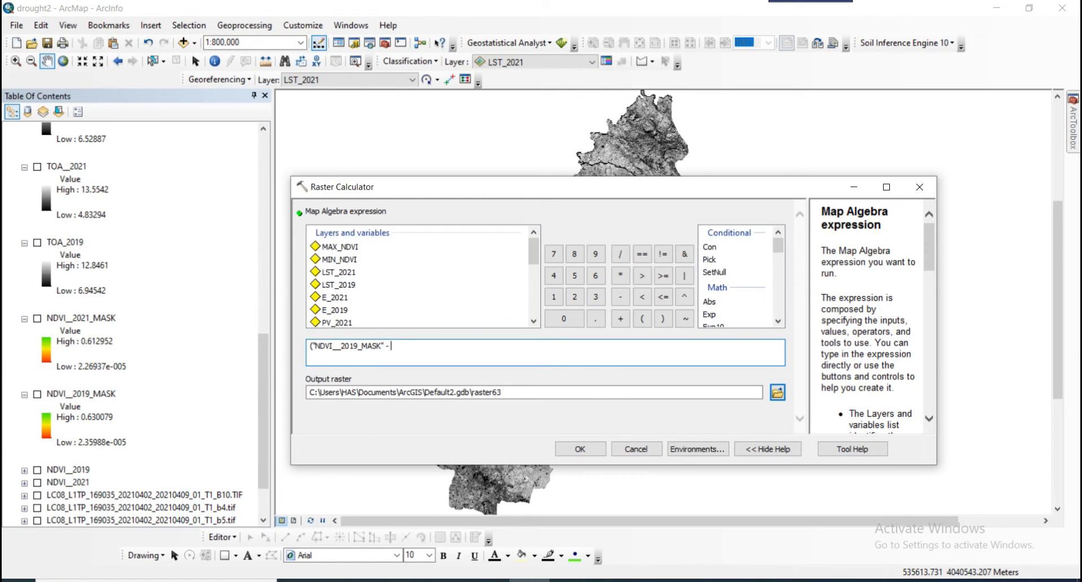
{"action": "left_click", "coordinate": [339, 259]}
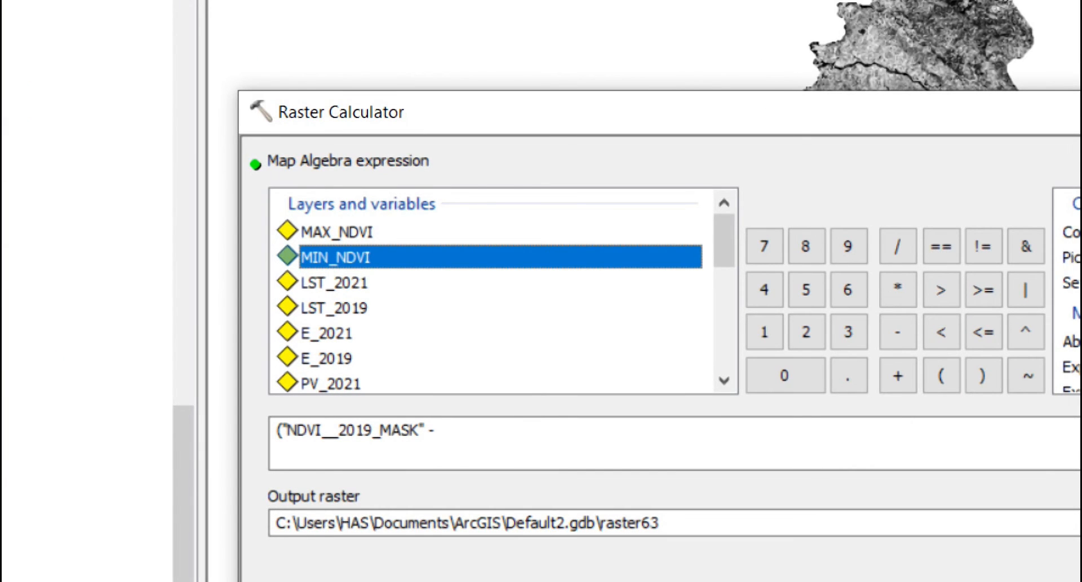
{"action": "double_click", "coordinate": [336, 257]}
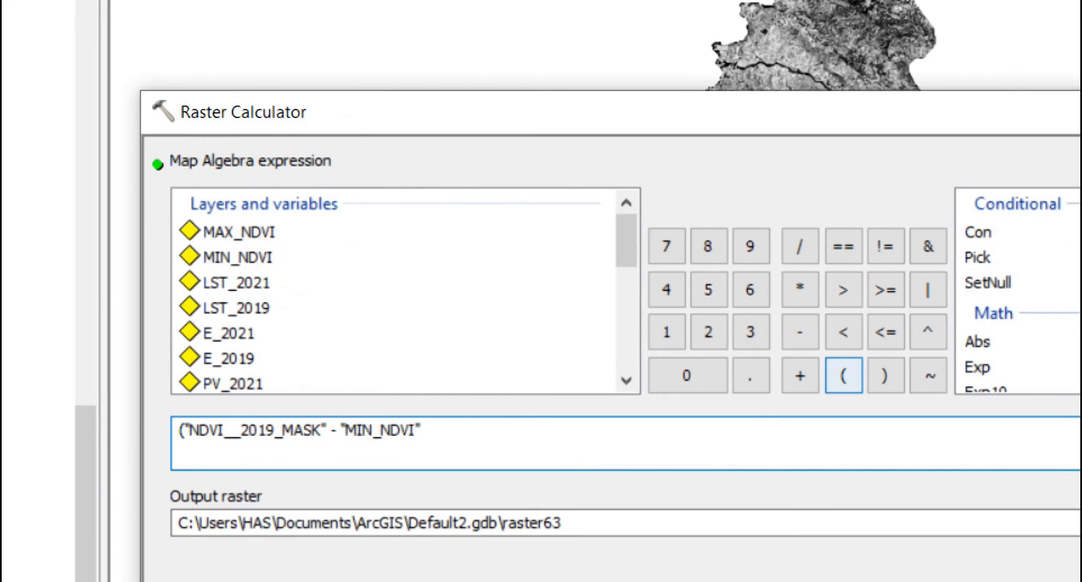
{"action": "left_click", "coordinate": [885, 375]}
Step: Complete the VCI expression by dividing by ("MAX_NDVI" - "MIN_NDVI") and multiplying by 100
{"action": "left_click", "coordinate": [800, 246]}
{"action": "left_click", "coordinate": [843, 375]}
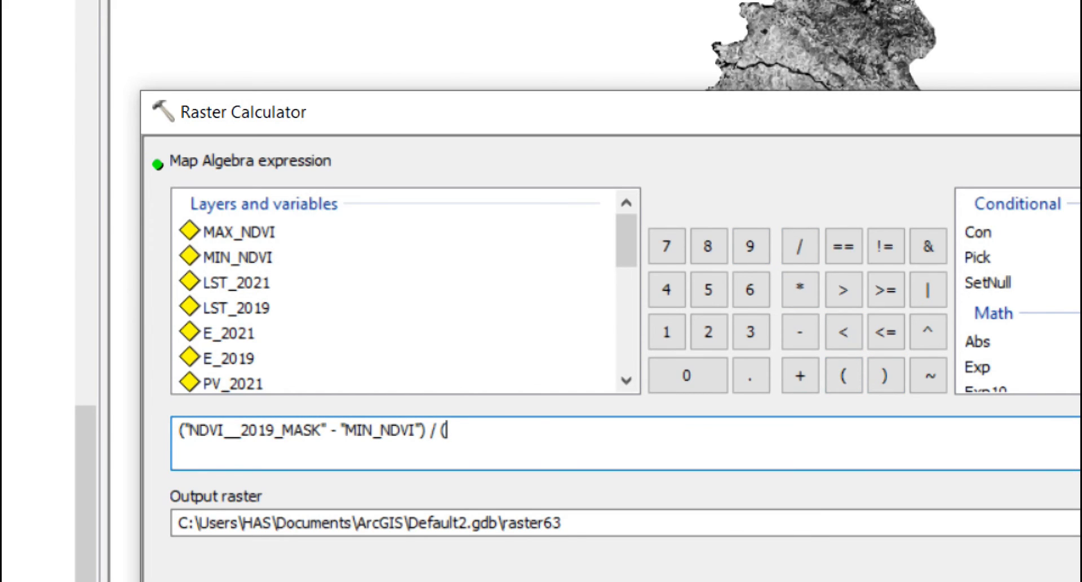
{"action": "double_click", "coordinate": [239, 232]}
{"action": "left_click", "coordinate": [799, 331]}
{"action": "double_click", "coordinate": [237, 257]}
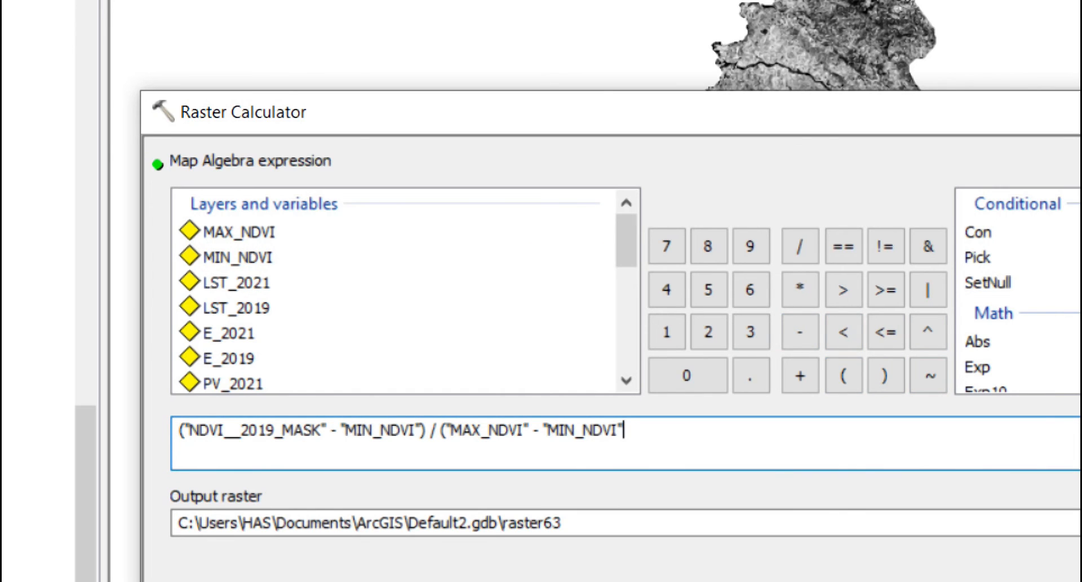
{"action": "left_click", "coordinate": [885, 375]}
{"action": "left_click", "coordinate": [800, 289]}
{"action": "left_click", "coordinate": [667, 332]}
{"action": "left_click", "coordinate": [687, 375]}
{"action": "left_click", "coordinate": [687, 375]}
{"action": "left_click_drag", "start_coordinate": [445, 431], "coordinate": [475, 431]}
{"action": "left_click", "coordinate": [584, 430]}
Step: Name the output raster VCI_2019 in Default2.gdb, check the NDVI layer in the expression, and run the calculation
{"action": "left_click", "coordinate": [575, 522]}
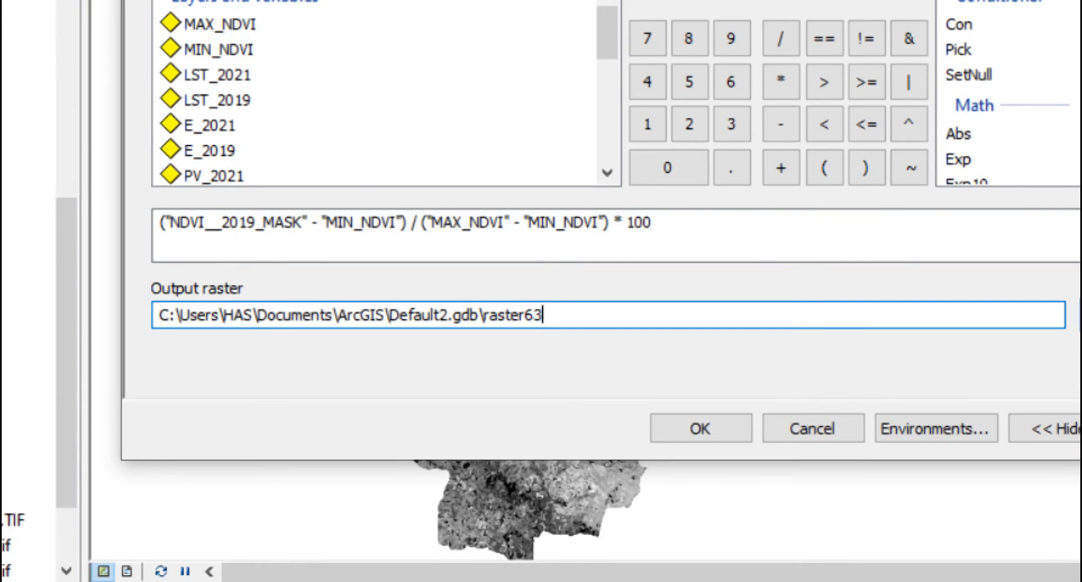
{"action": "key", "text": "BackSpace"}
{"action": "key", "text": "BackSpace"}
{"action": "key", "text": "BackSpace"}
{"action": "key", "text": "BackSpace"}
{"action": "key", "text": "BackSpace"}
{"action": "key", "text": "BackSpace"}
{"action": "key", "text": "BackSpace"}
{"action": "key", "text": "BackSpace"}
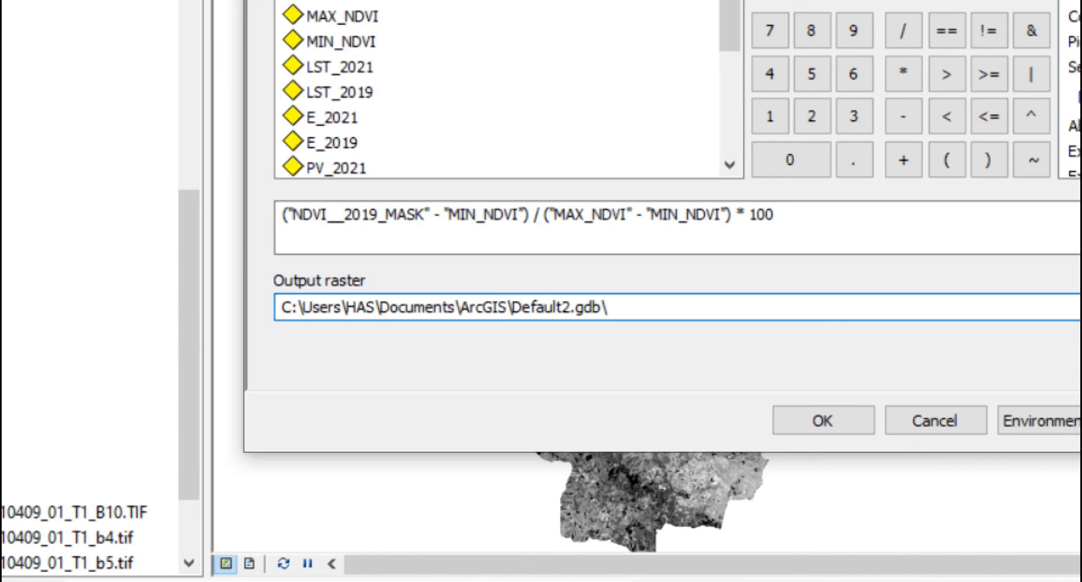
{"action": "type", "text": "VCI"}
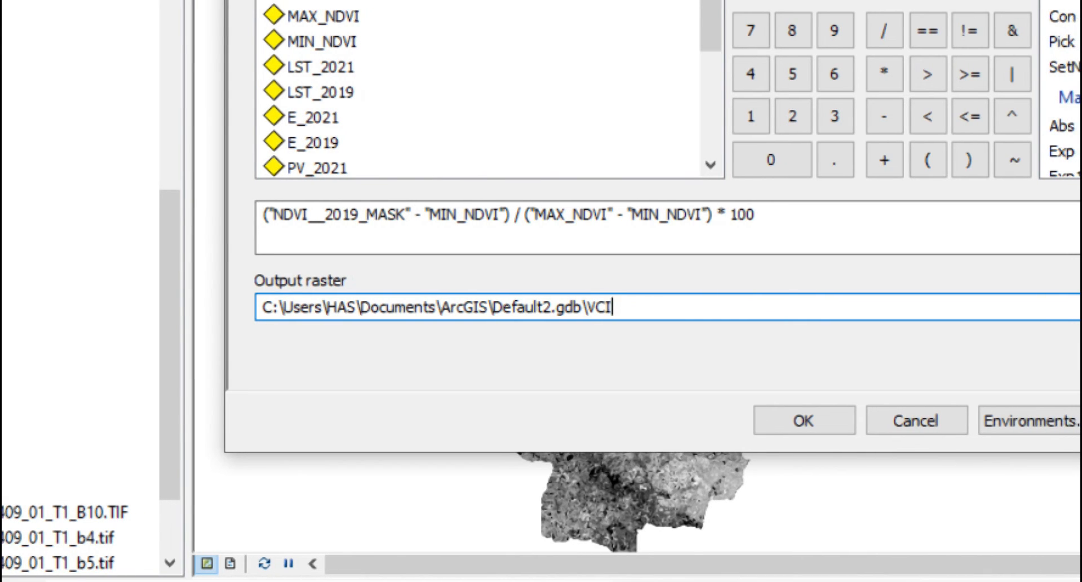
{"action": "type", "text": "_2019"}
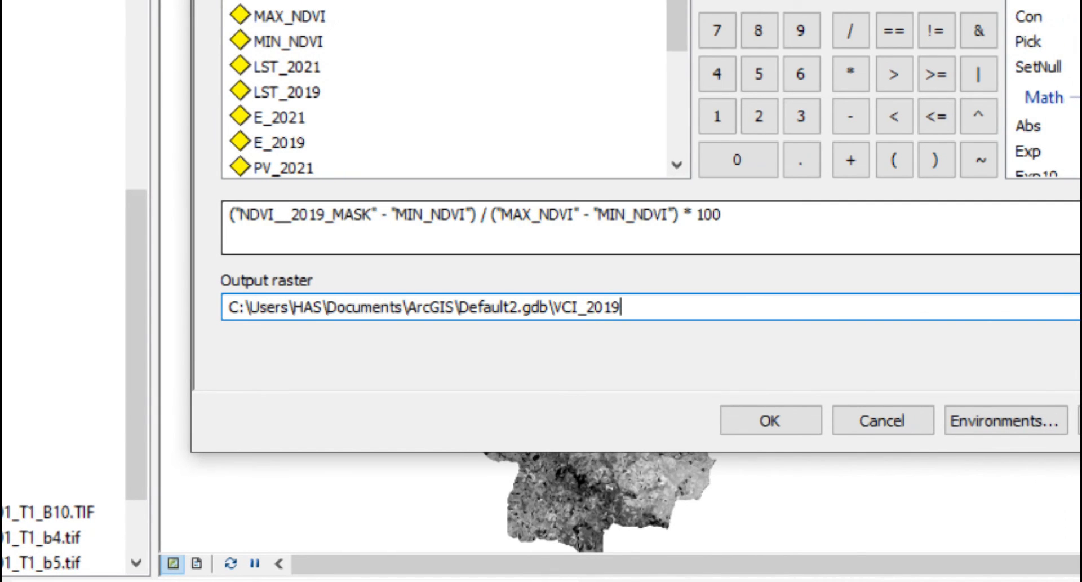
{"action": "left_click_drag", "start_coordinate": [234, 215], "coordinate": [363, 215]}
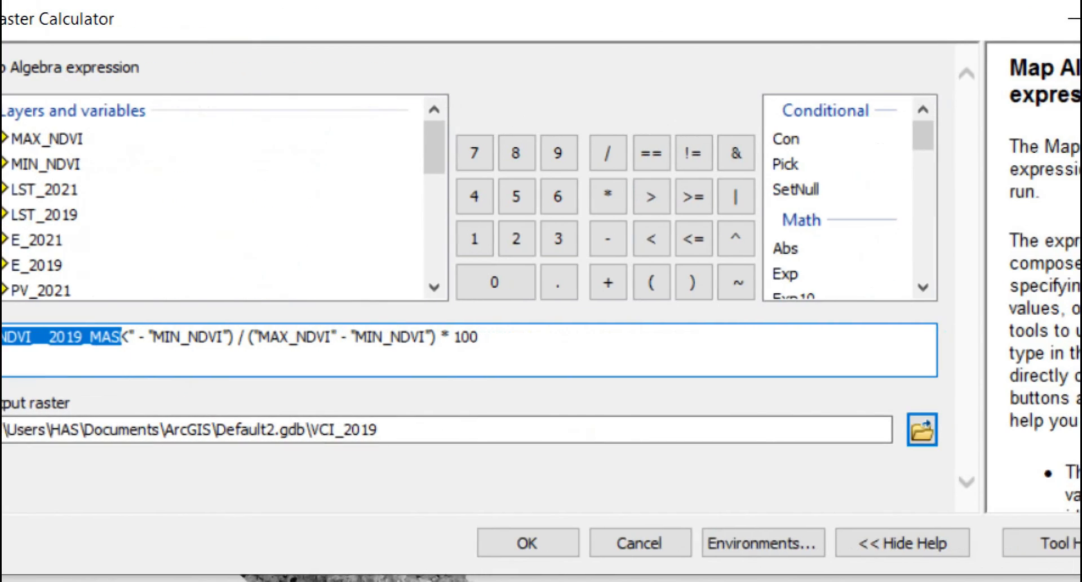
{"action": "key", "text": "Return"}
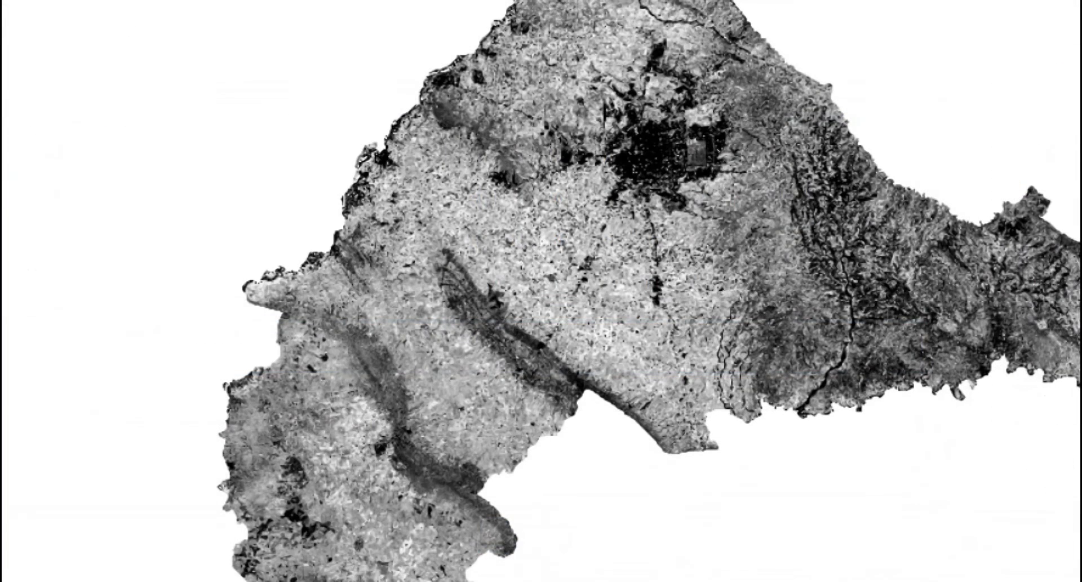
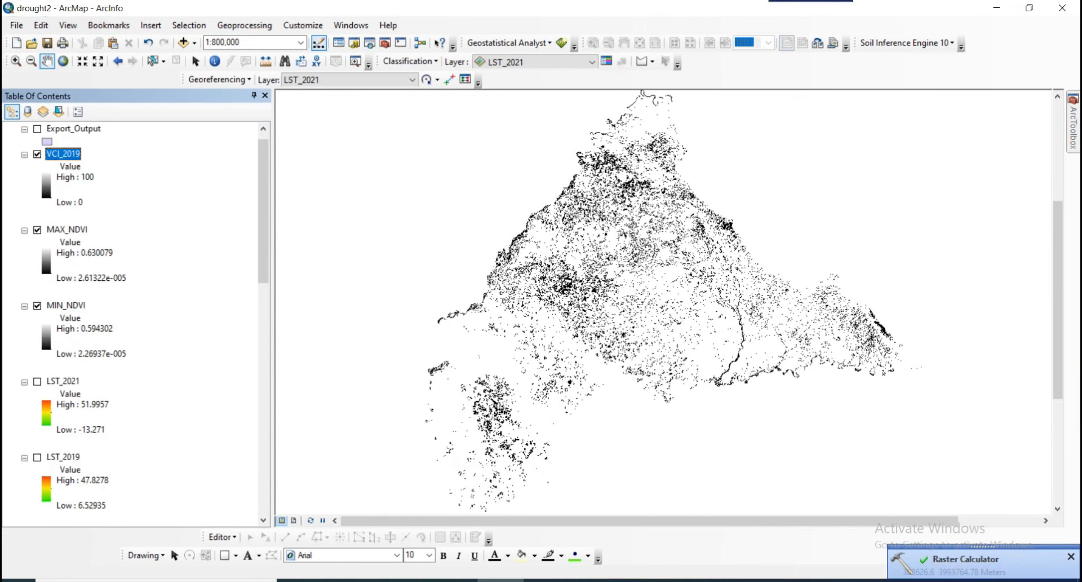
Step: Hide the MAX_NDVI and MIN_NDVI layers so only VCI_2019 is drawn, and bring up ArcToolbox
{"action": "left_click", "coordinate": [38, 243]}
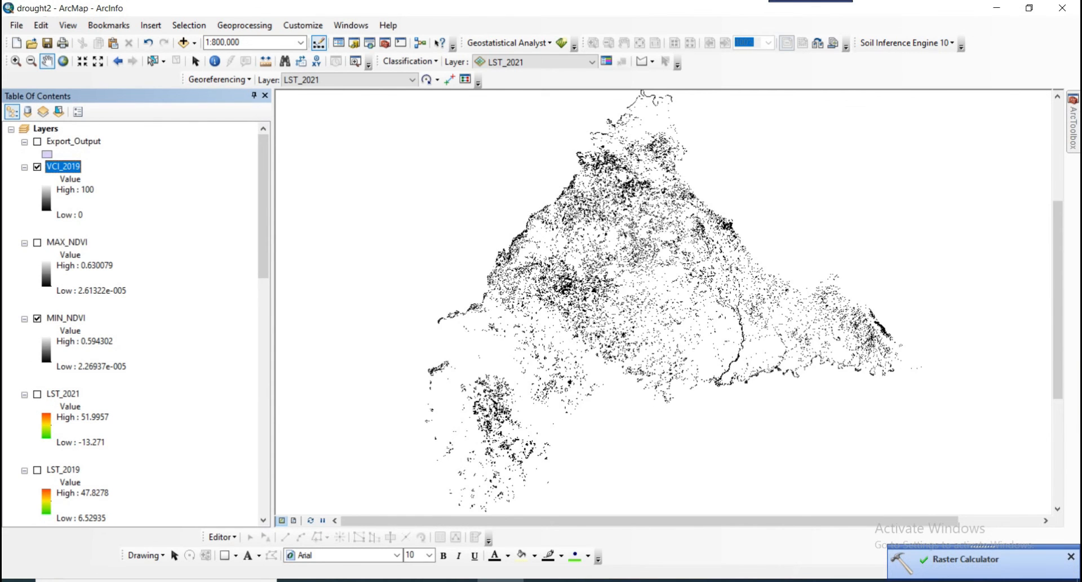
{"action": "left_click", "coordinate": [37, 319]}
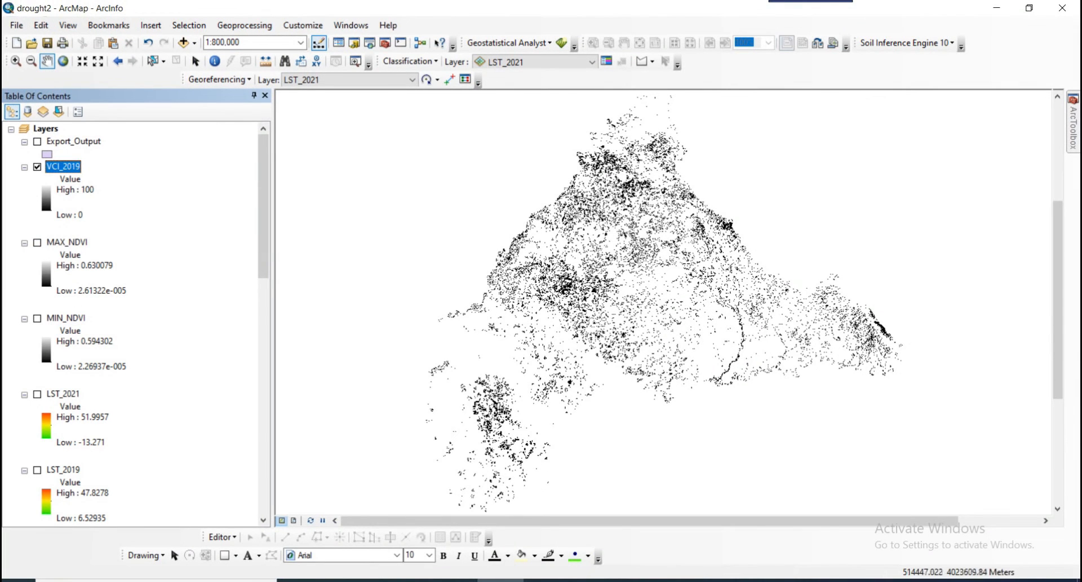
{"action": "left_click", "coordinate": [1073, 129]}
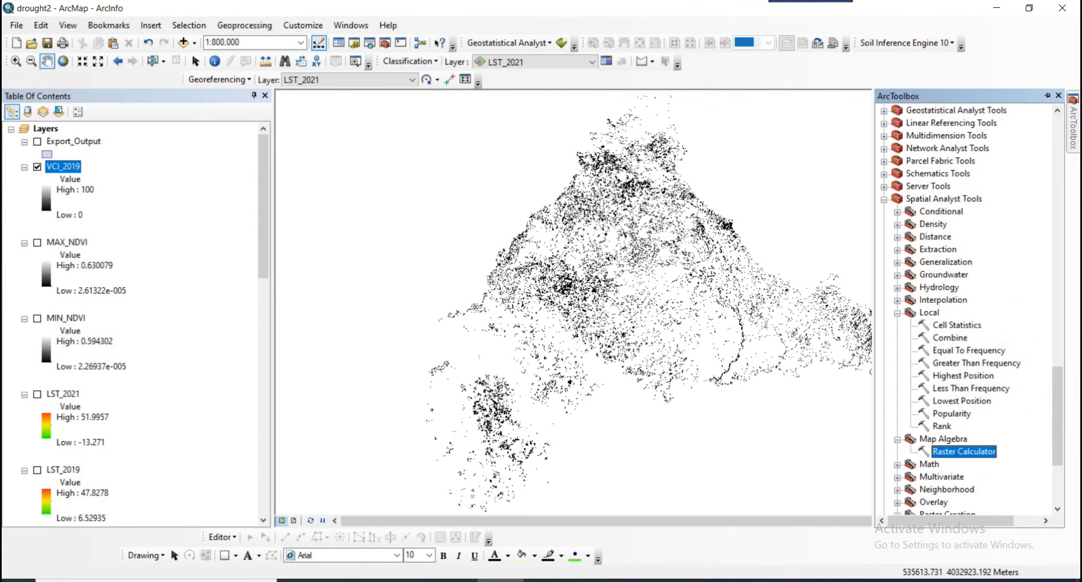
Step: Open the Raster Calculator and build the 2021 VCI numerator ("NDVI__2021_MASK" - "MIN_NDVI")
{"action": "key", "text": "Return"}
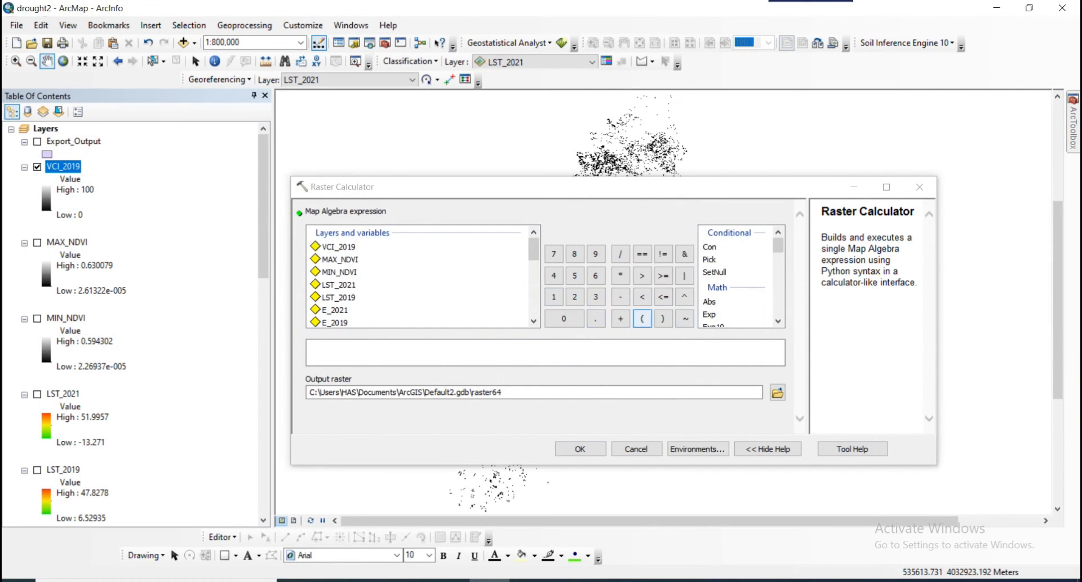
{"action": "left_click", "coordinate": [642, 318]}
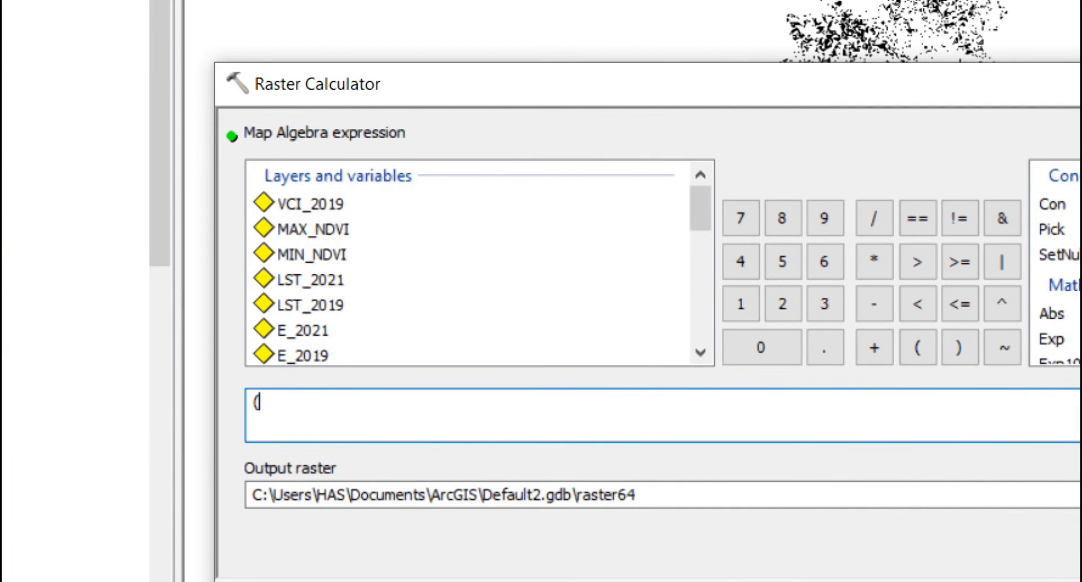
{"action": "scroll", "coordinate": [468, 262], "scroll_direction": "down", "scroll_amount": 3}
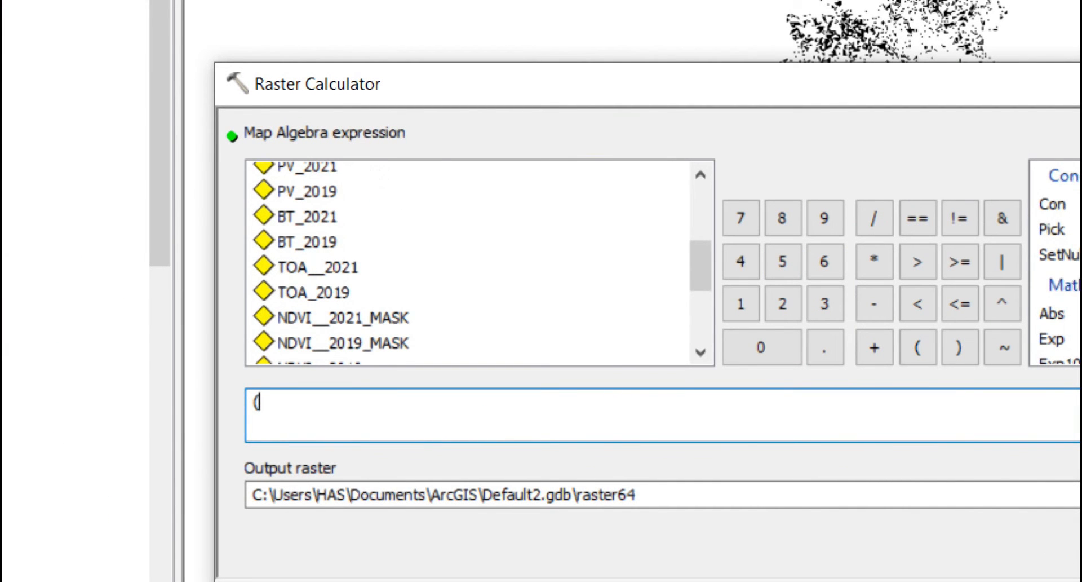
{"action": "double_click", "coordinate": [343, 318]}
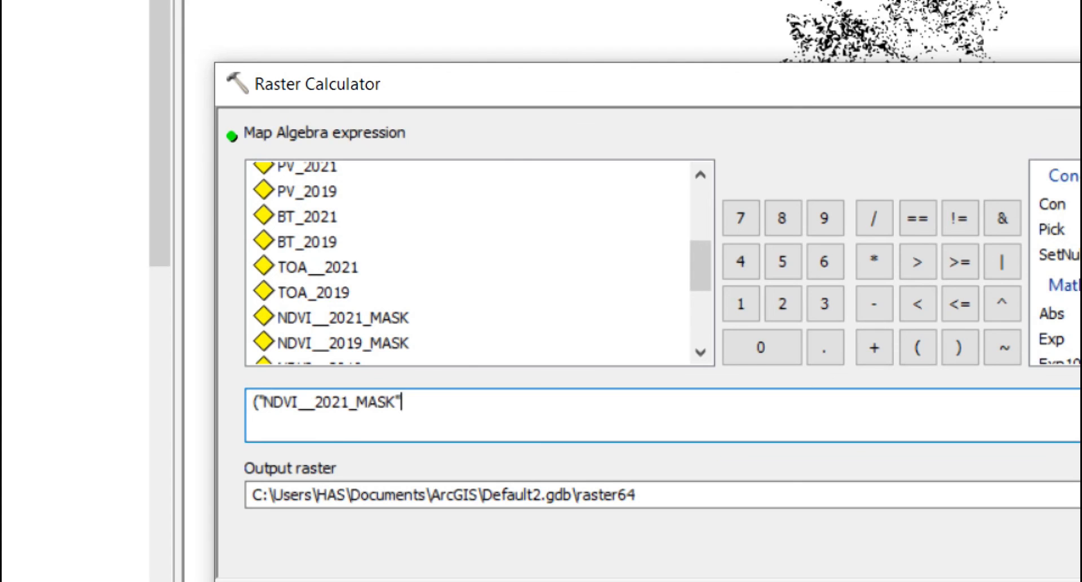
{"action": "left_click", "coordinate": [875, 303]}
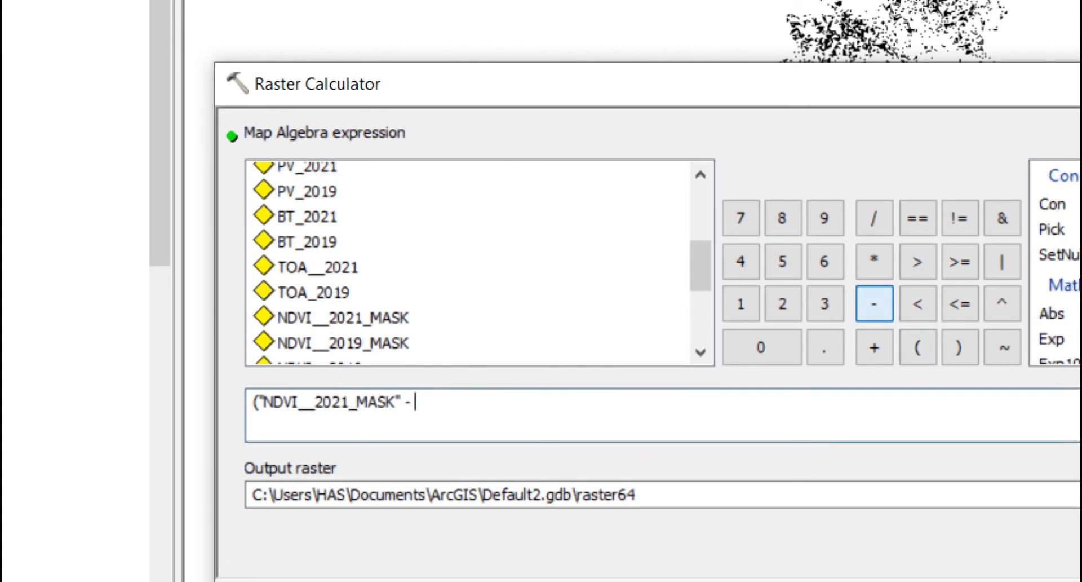
{"action": "scroll", "coordinate": [468, 262], "scroll_direction": "up", "scroll_amount": 5}
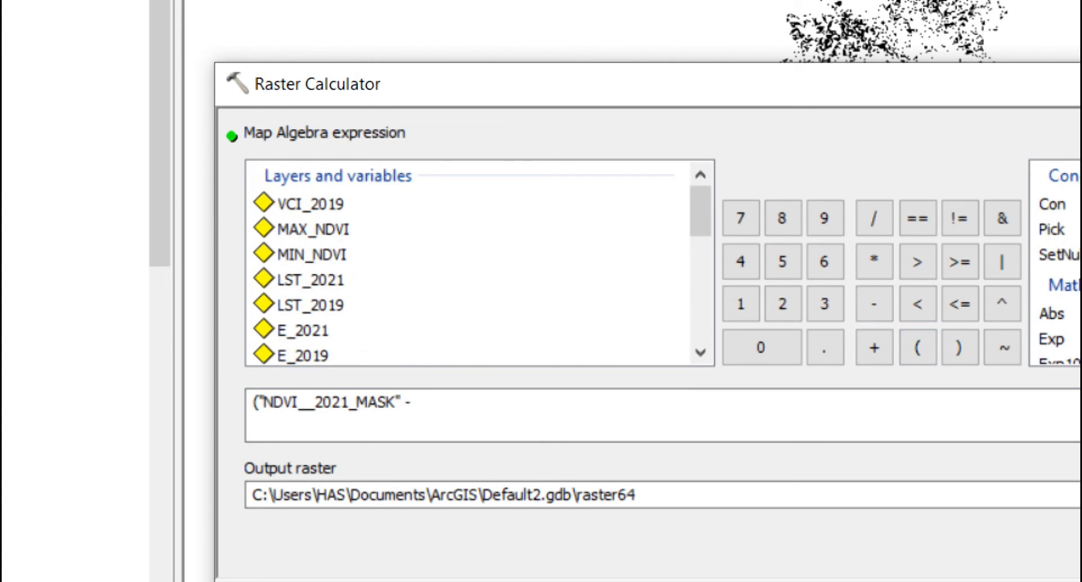
{"action": "double_click", "coordinate": [312, 254]}
{"action": "left_click", "coordinate": [958, 347]}
Step: Divide the numerator by ("MAX_NDVI" - "MIN_NDVI") in the map algebra expression
{"action": "left_click", "coordinate": [874, 217]}
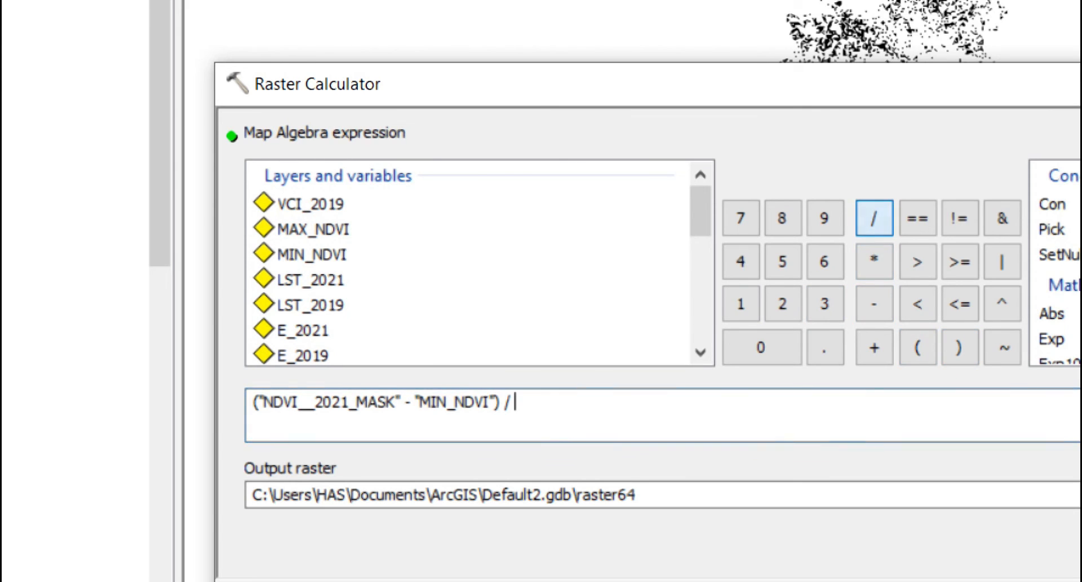
{"action": "left_click", "coordinate": [918, 347]}
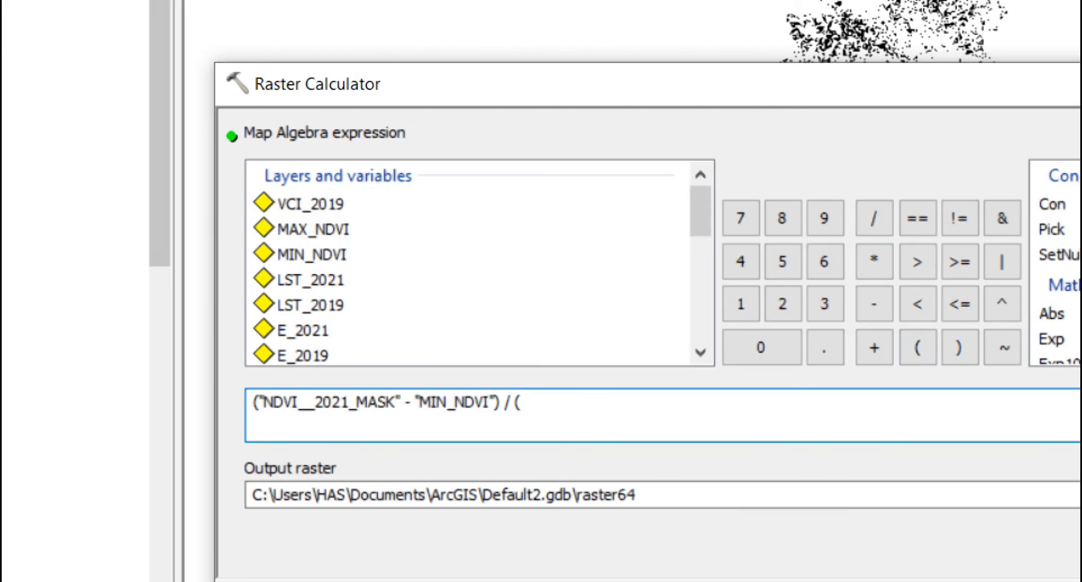
{"action": "double_click", "coordinate": [313, 229]}
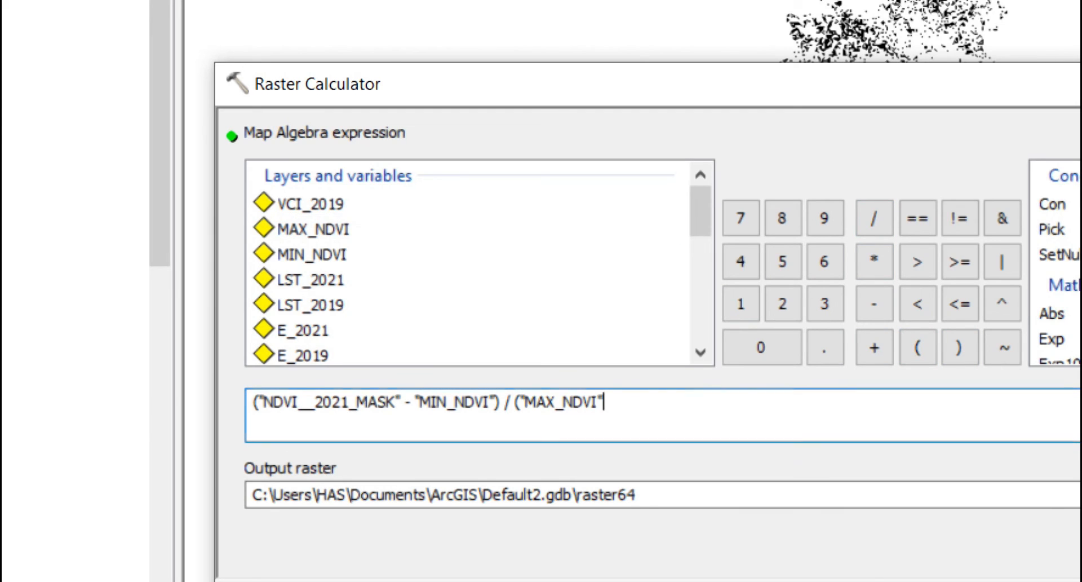
{"action": "left_click", "coordinate": [875, 303]}
{"action": "double_click", "coordinate": [312, 255]}
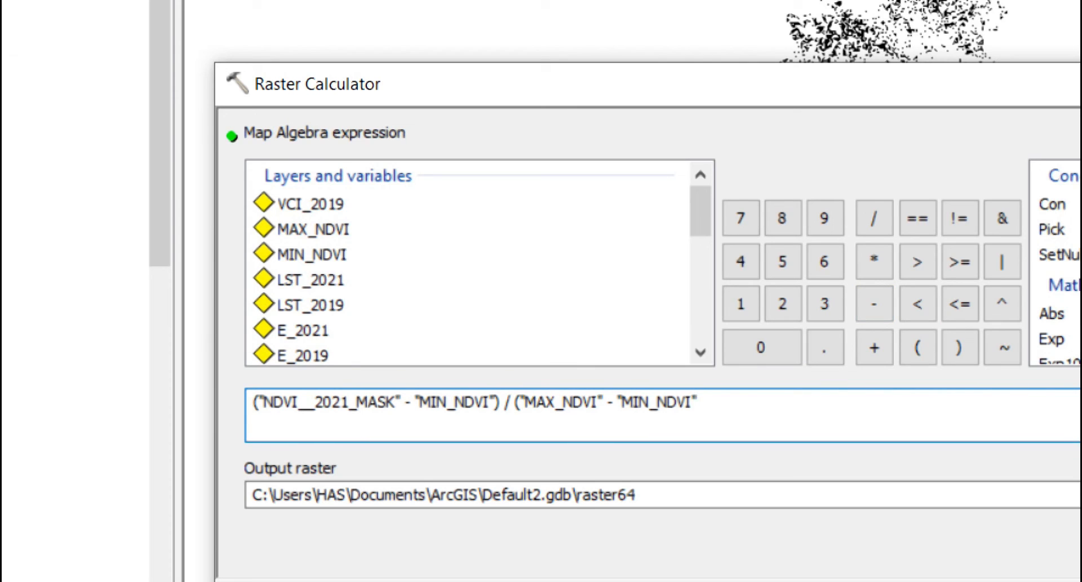
{"action": "left_click", "coordinate": [960, 346]}
Step: Check the 2021 NDVI layer in the expression and multiply the whole ratio by 100
{"action": "left_click", "coordinate": [255, 402]}
{"action": "left_click", "coordinate": [259, 402]}
{"action": "left_click_drag", "start_coordinate": [257, 402], "coordinate": [398, 402]}
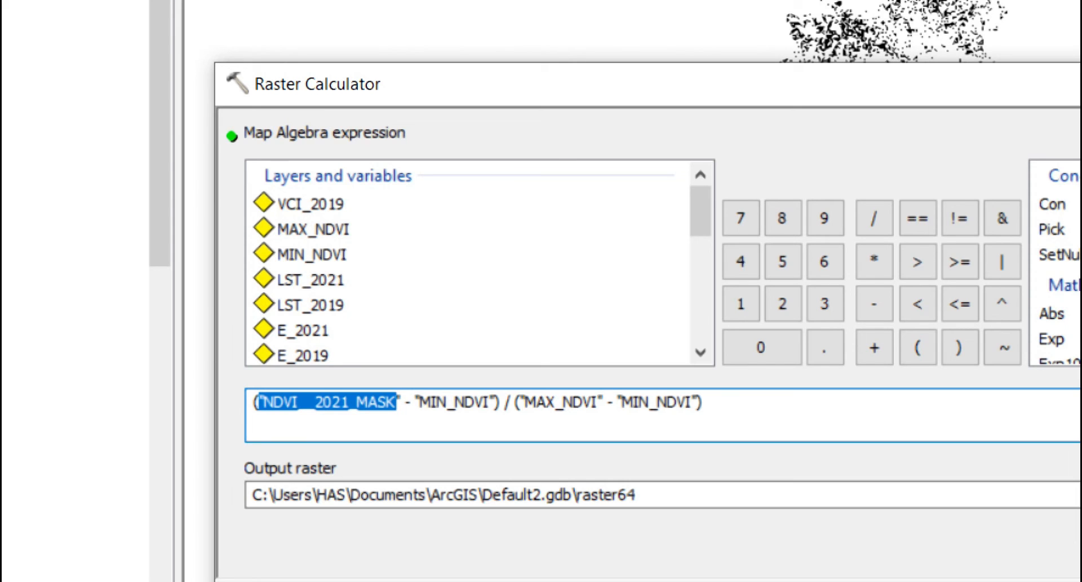
{"action": "left_click", "coordinate": [648, 403]}
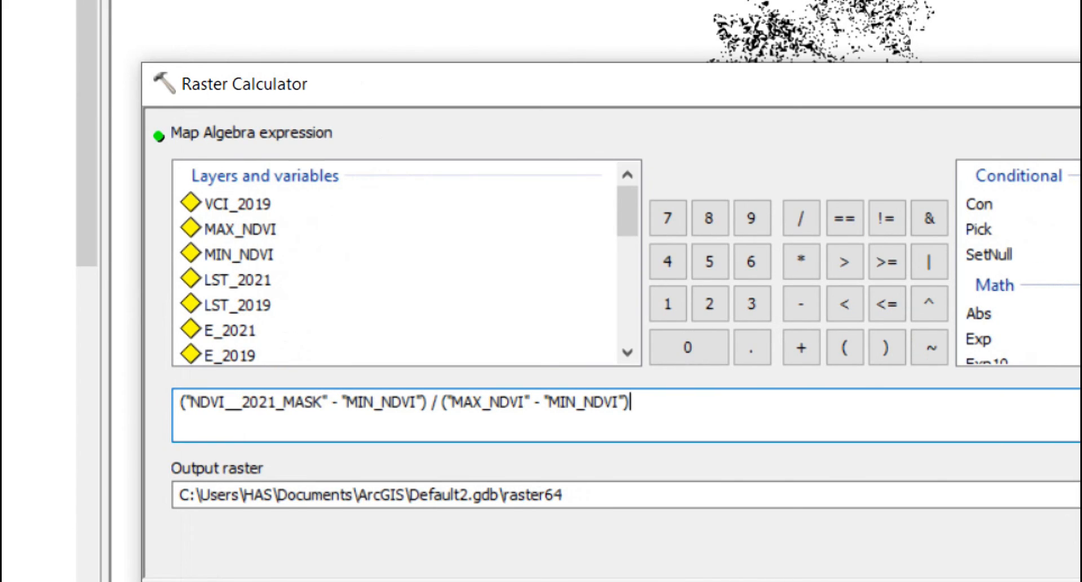
{"action": "left_click", "coordinate": [801, 261]}
{"action": "left_click", "coordinate": [667, 303]}
{"action": "left_click", "coordinate": [688, 347]}
{"action": "left_click", "coordinate": [688, 346]}
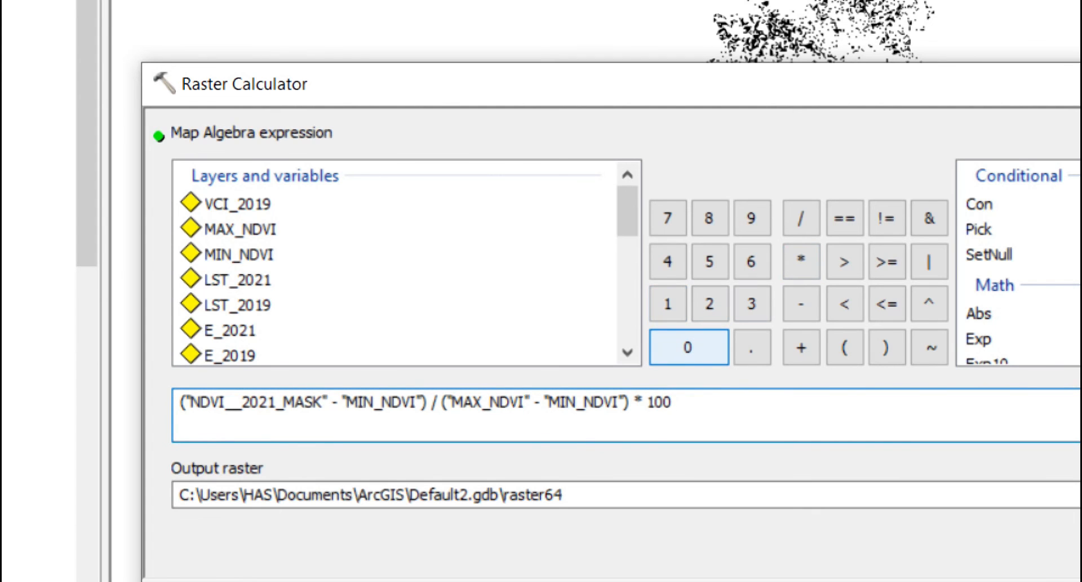
Step: Name the output raster VCI_2021 in Default2.gdb and run the calculation
{"action": "left_click", "coordinate": [699, 495]}
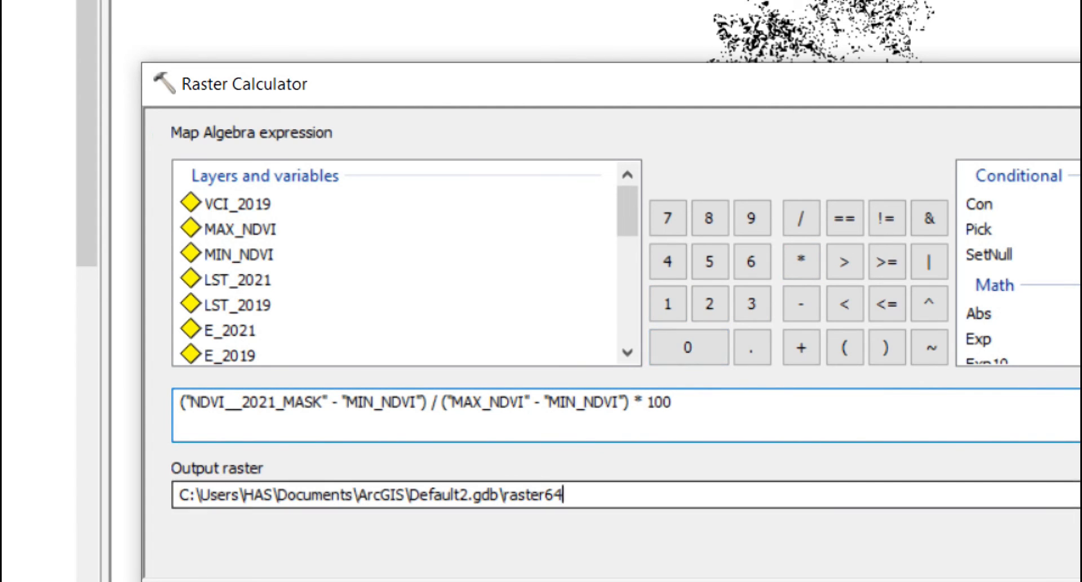
{"action": "key", "text": "BackSpace"}
{"action": "key", "text": "BackSpace"}
{"action": "key", "text": "BackSpace"}
{"action": "key", "text": "BackSpace"}
{"action": "key", "text": "BackSpace"}
{"action": "key", "text": "BackSpace"}
{"action": "key", "text": "BackSpace"}
{"action": "key", "text": "BackSpace"}
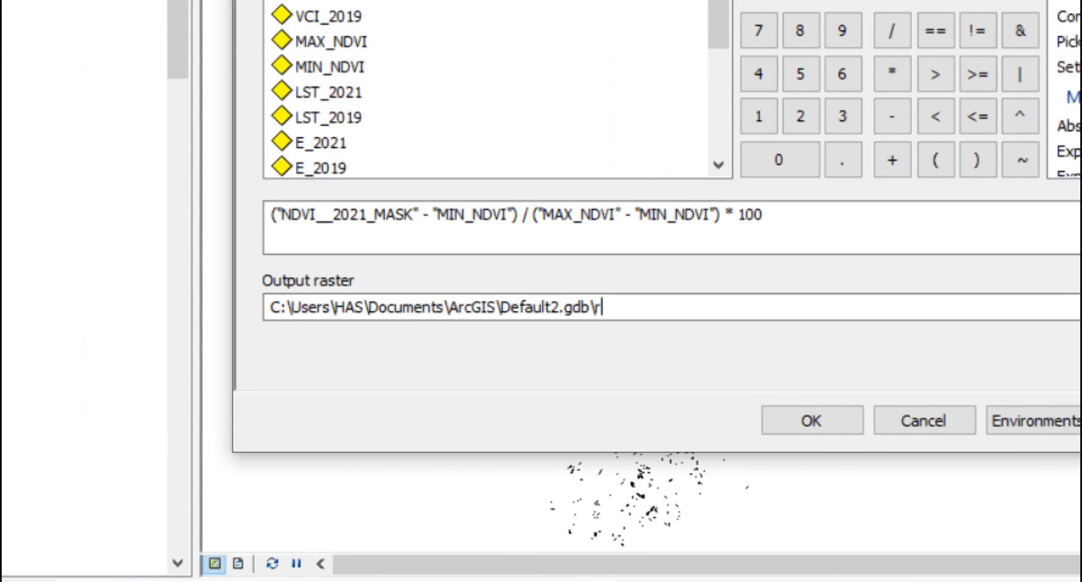
{"action": "type", "text": "VCI"}
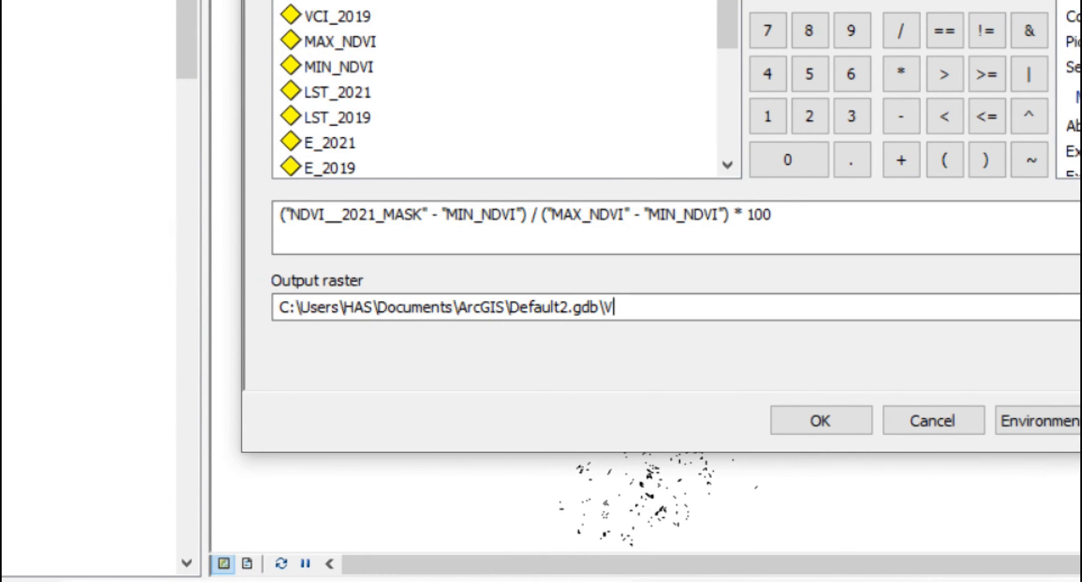
{"action": "type", "text": "_2021"}
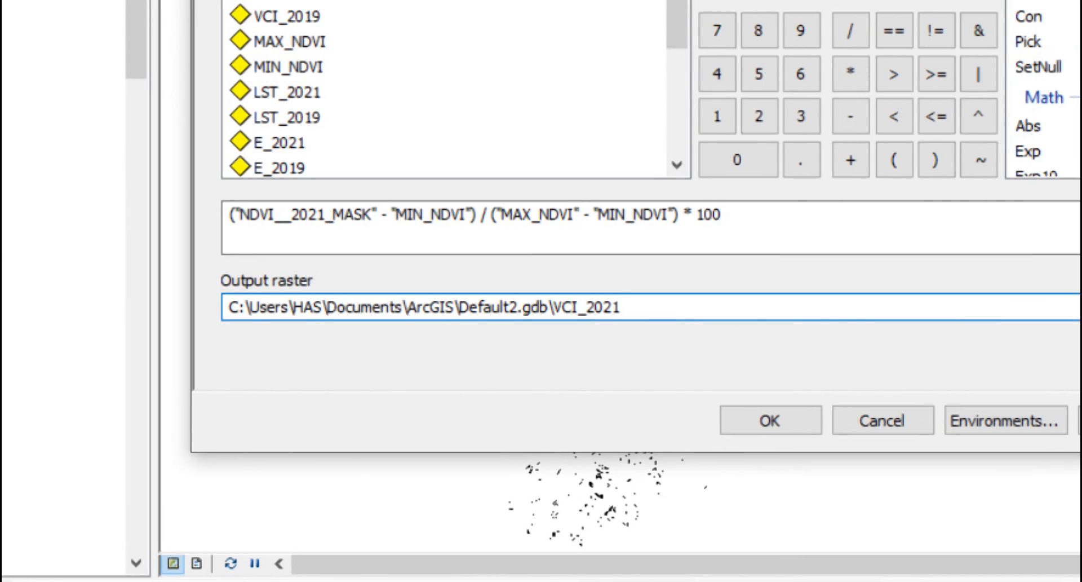
{"action": "left_click", "coordinate": [770, 421]}
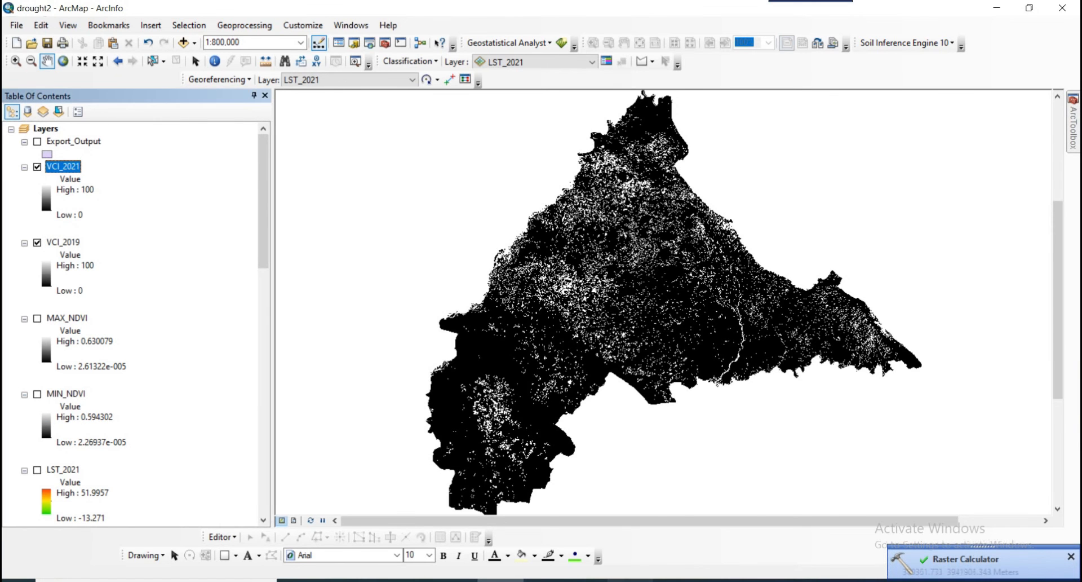
Step: Collapse the MAX_NDVI and MIN_NDVI legends and apply the red-yellow-green color ramp to VCI_2019
{"action": "left_click", "coordinate": [24, 319]}
{"action": "left_click", "coordinate": [24, 332]}
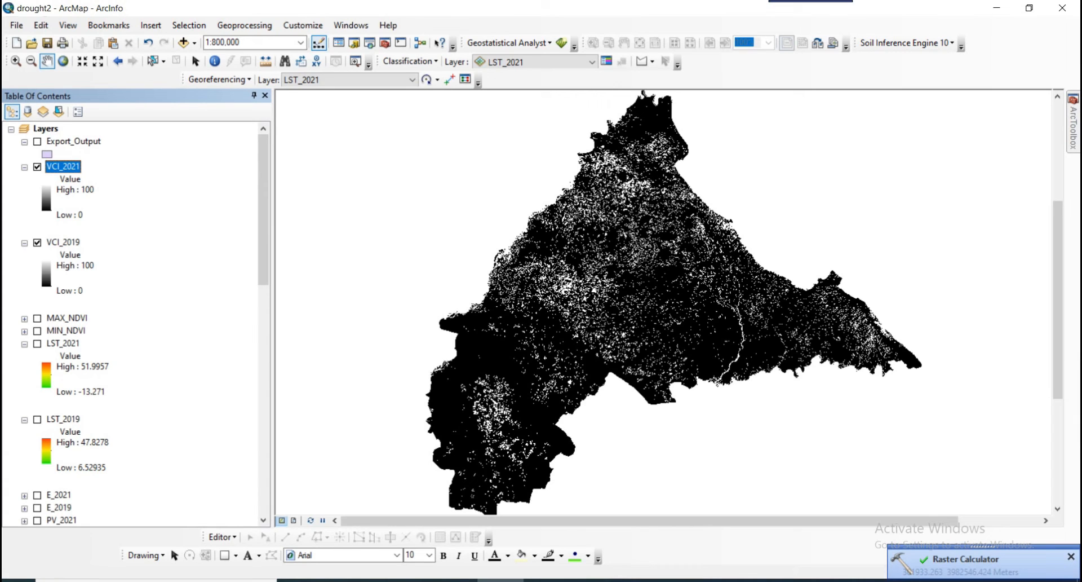
{"action": "left_click", "coordinate": [74, 265]}
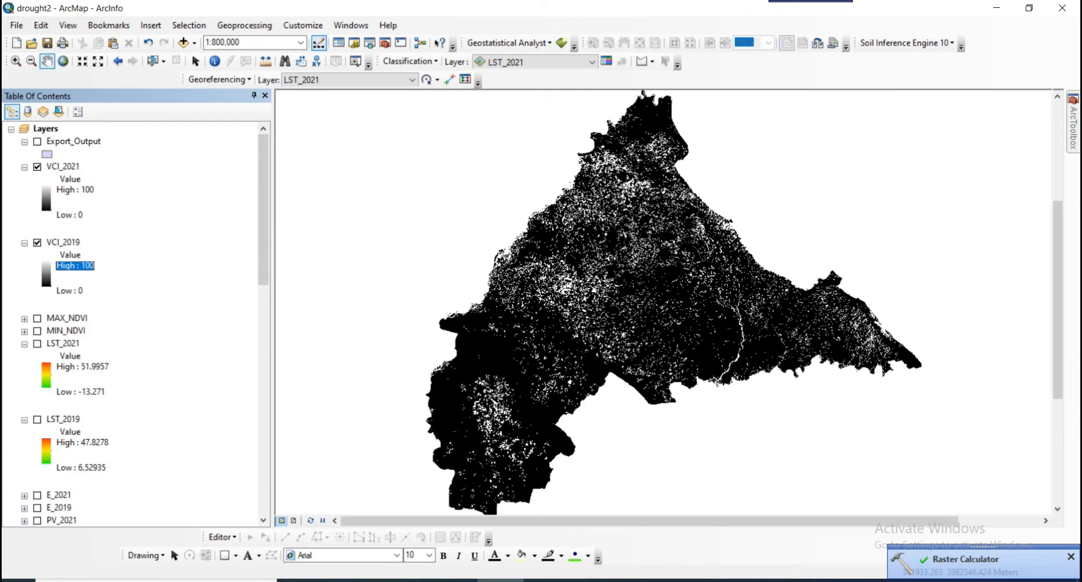
{"action": "left_click", "coordinate": [47, 275]}
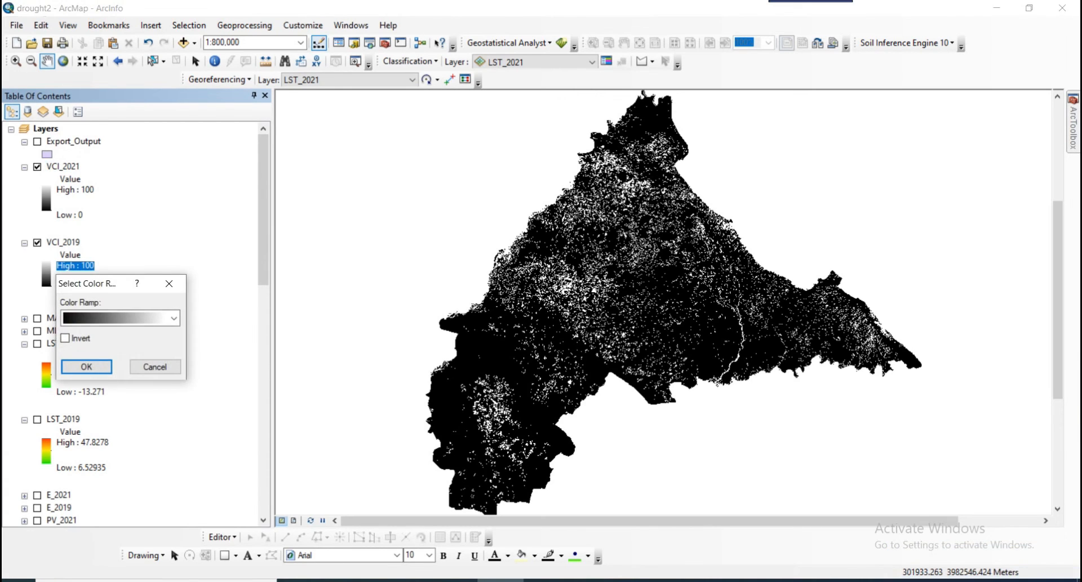
{"action": "left_click", "coordinate": [173, 318]}
{"action": "scroll", "coordinate": [113, 226], "scroll_direction": "up", "scroll_amount": 7}
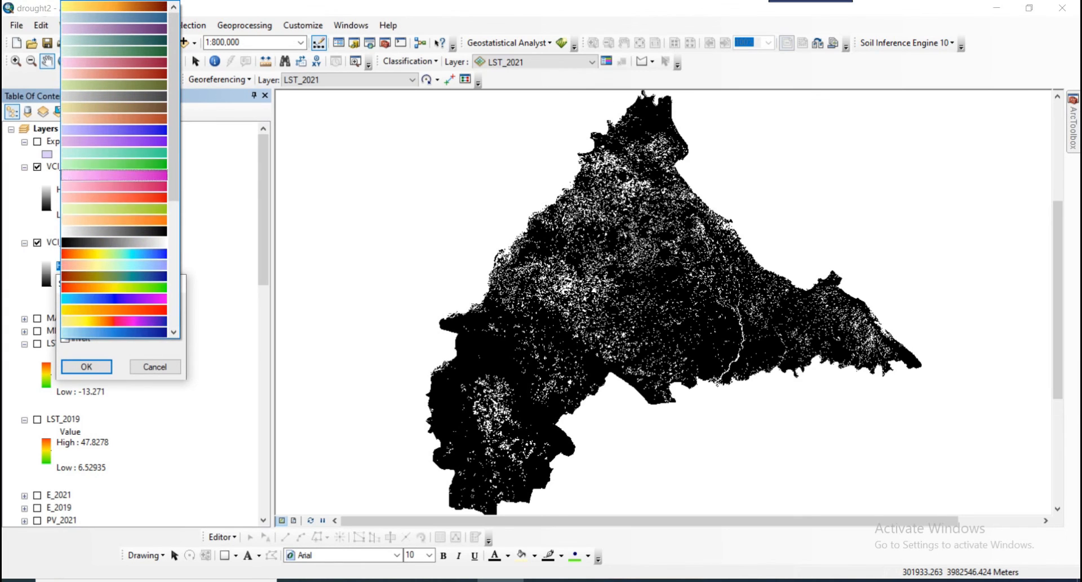
{"action": "left_click", "coordinate": [112, 287]}
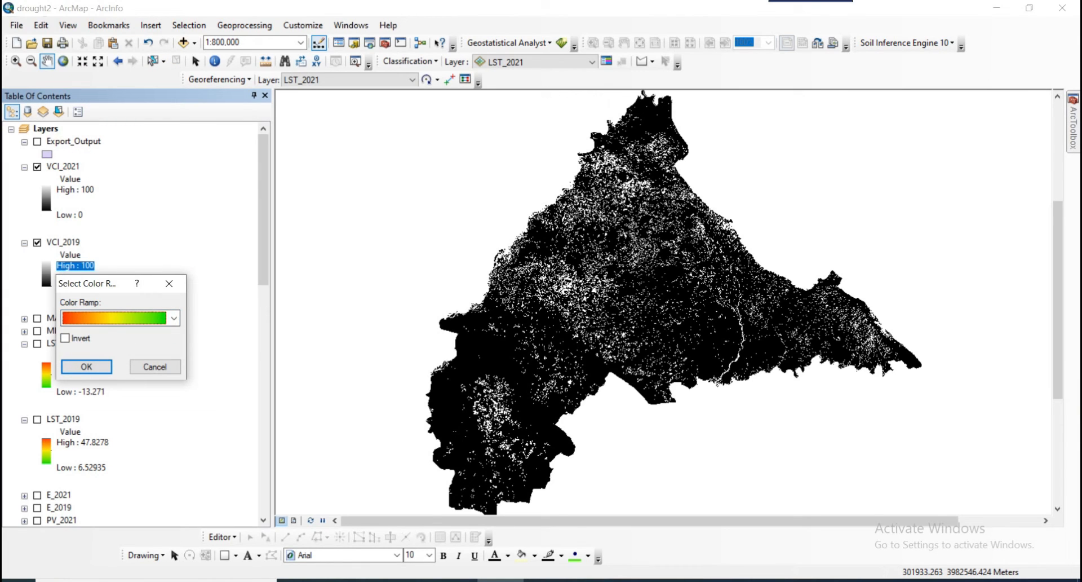
{"action": "left_click", "coordinate": [87, 367]}
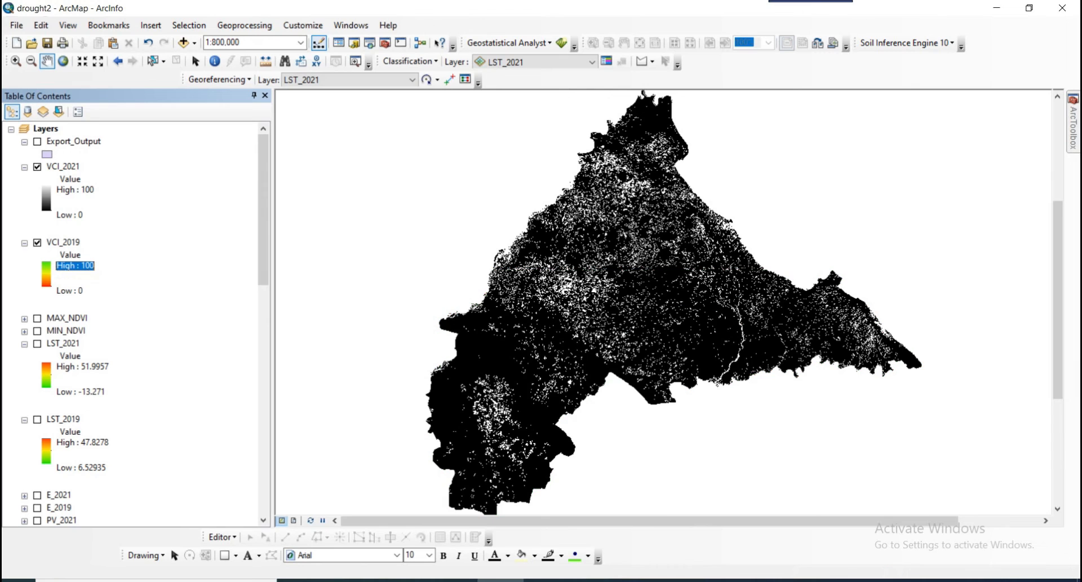
Step: Apply the same red-yellow-green color ramp to the VCI_2021 layer
{"action": "left_click", "coordinate": [47, 199]}
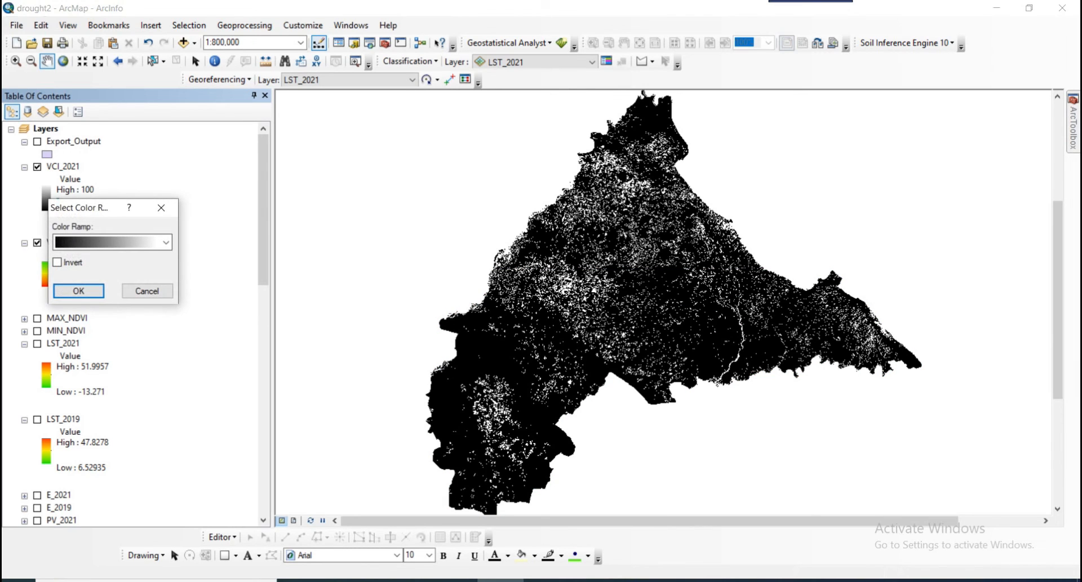
{"action": "left_click", "coordinate": [165, 242]}
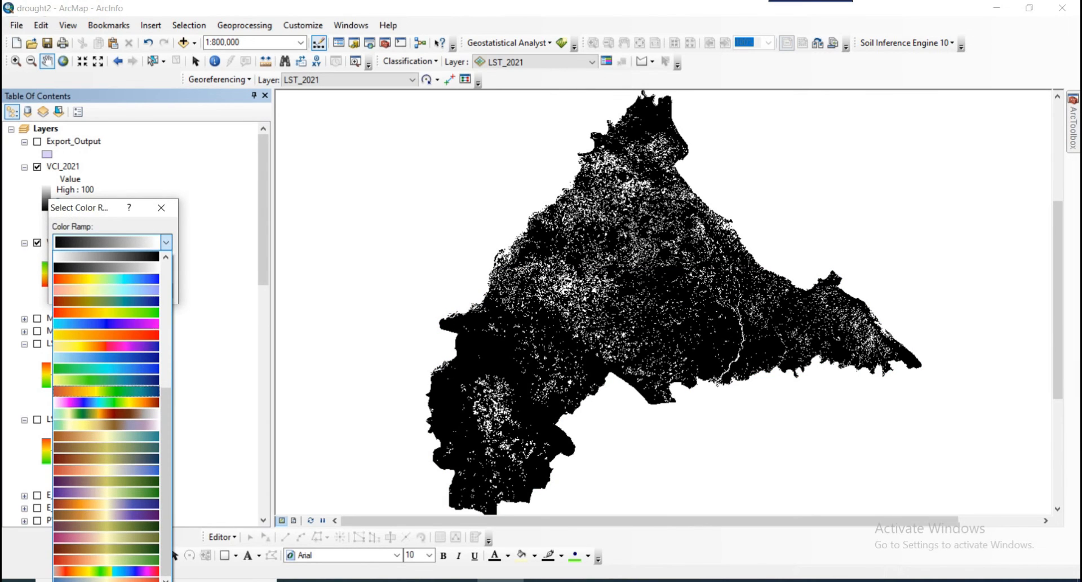
{"action": "left_click", "coordinate": [107, 312]}
{"action": "key", "text": "Return"}
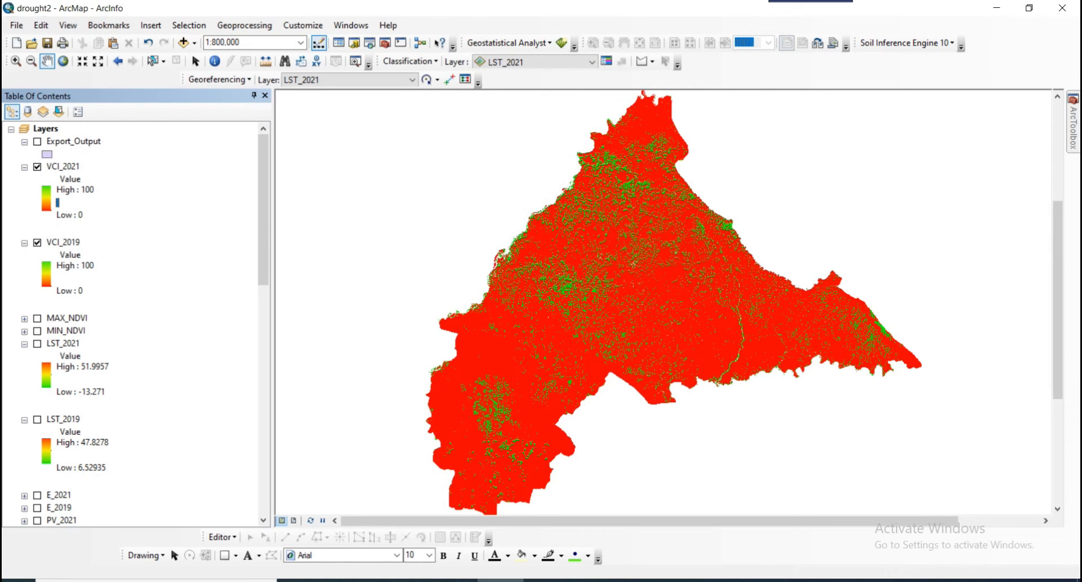
Step: Examine VCI_2021 on the map, hide it, and inspect the vegetation condition patterns of VCI_2019 up close
{"action": "left_click_drag", "start_coordinate": [665, 316], "coordinate": [636, 293]}
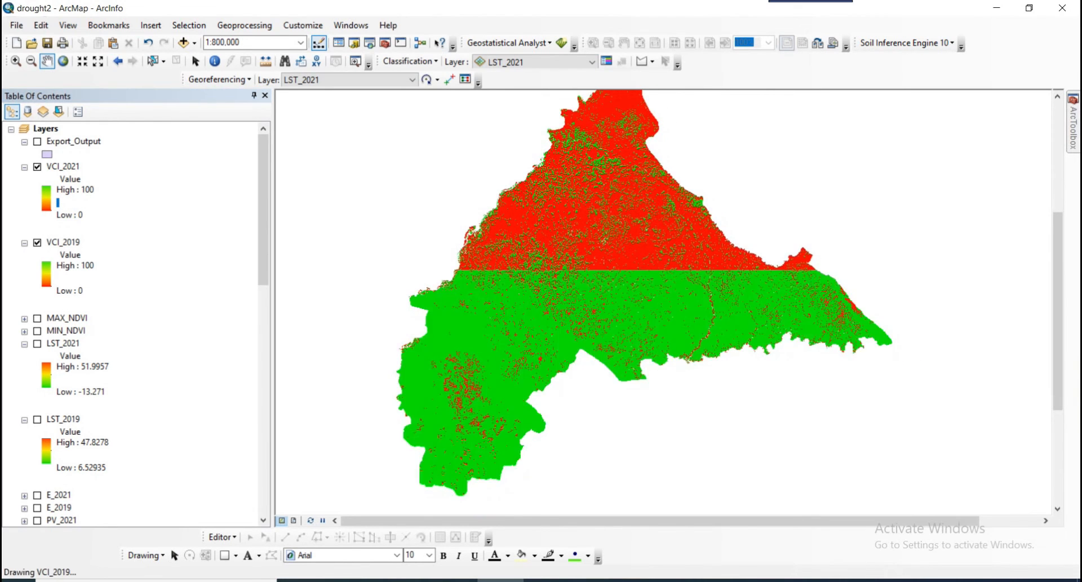
{"action": "scroll", "coordinate": [657, 290], "scroll_direction": "up", "scroll_amount": 2}
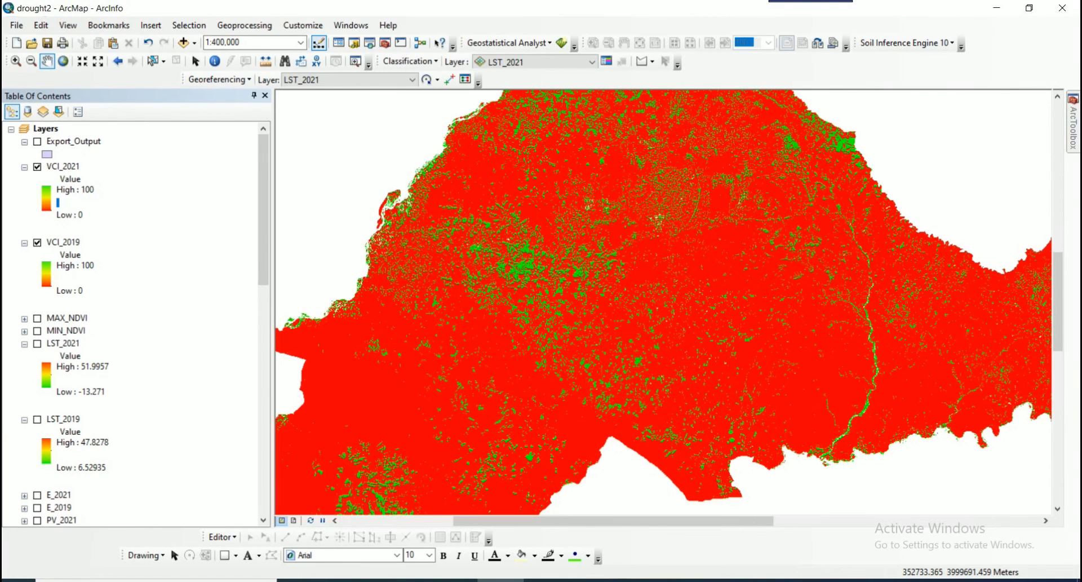
{"action": "left_click", "coordinate": [38, 167]}
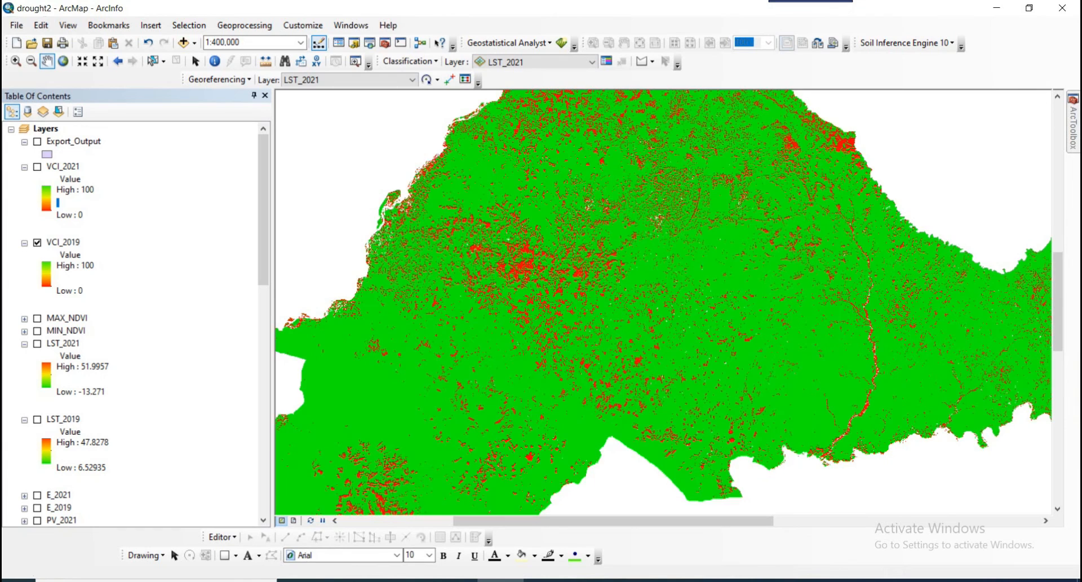
{"action": "scroll", "coordinate": [663, 291], "scroll_direction": "down", "scroll_amount": 1}
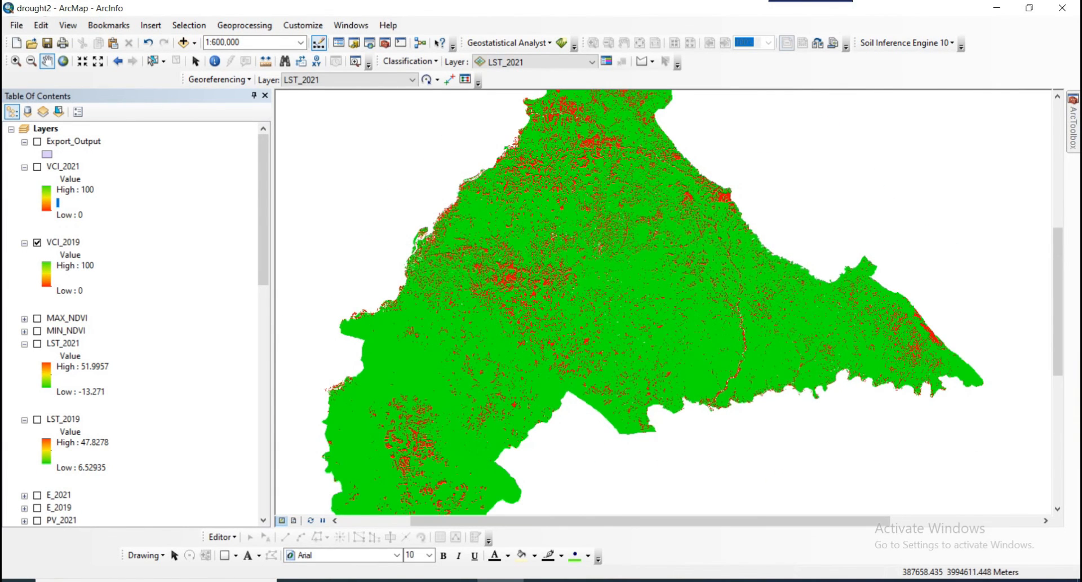
{"action": "scroll", "coordinate": [663, 291], "scroll_direction": "up", "scroll_amount": 3}
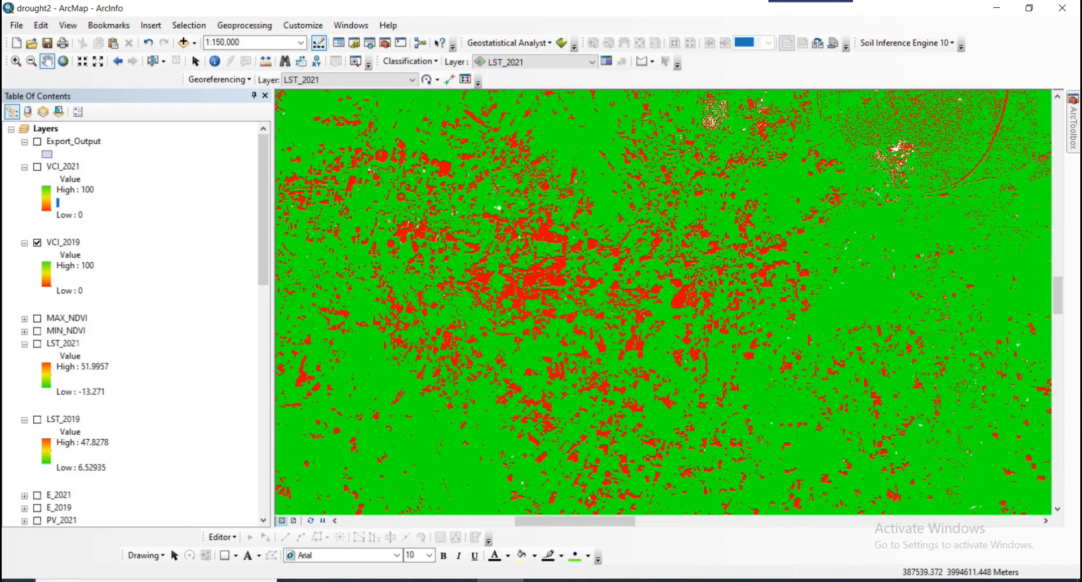
{"action": "scroll", "coordinate": [663, 302], "scroll_direction": "down", "scroll_amount": 1}
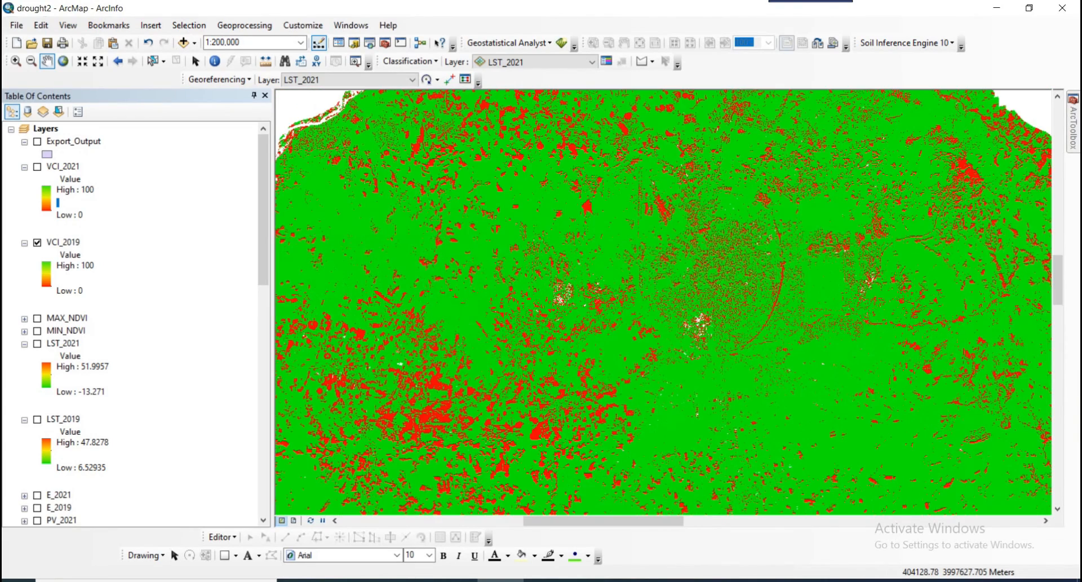
{"action": "left_click_drag", "start_coordinate": [646, 375], "coordinate": [551, 374]}
{"action": "left_click_drag", "start_coordinate": [509, 255], "coordinate": [591, 484]}
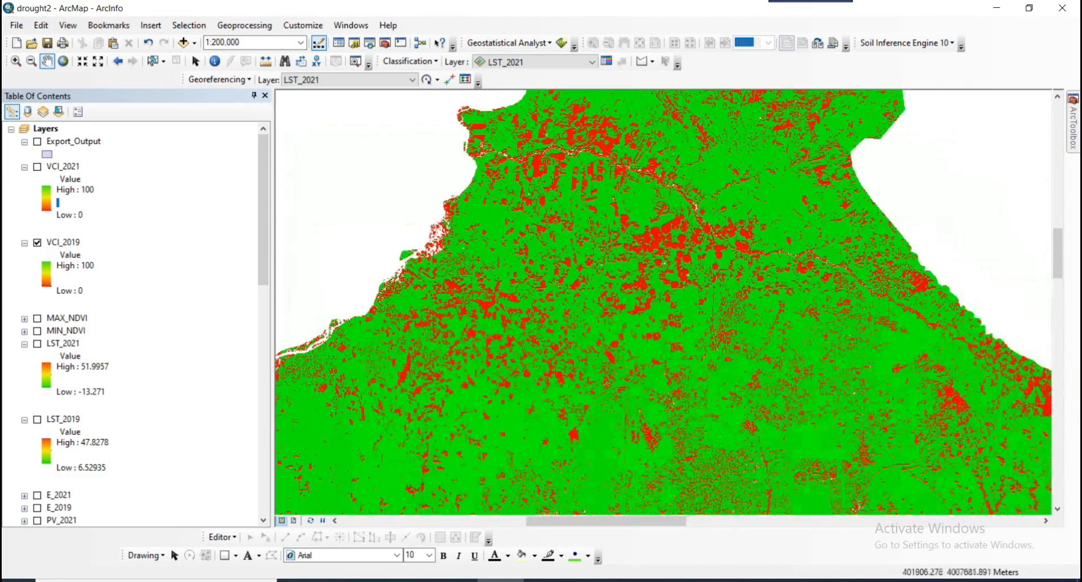
{"action": "left_click_drag", "start_coordinate": [717, 323], "coordinate": [530, 381]}
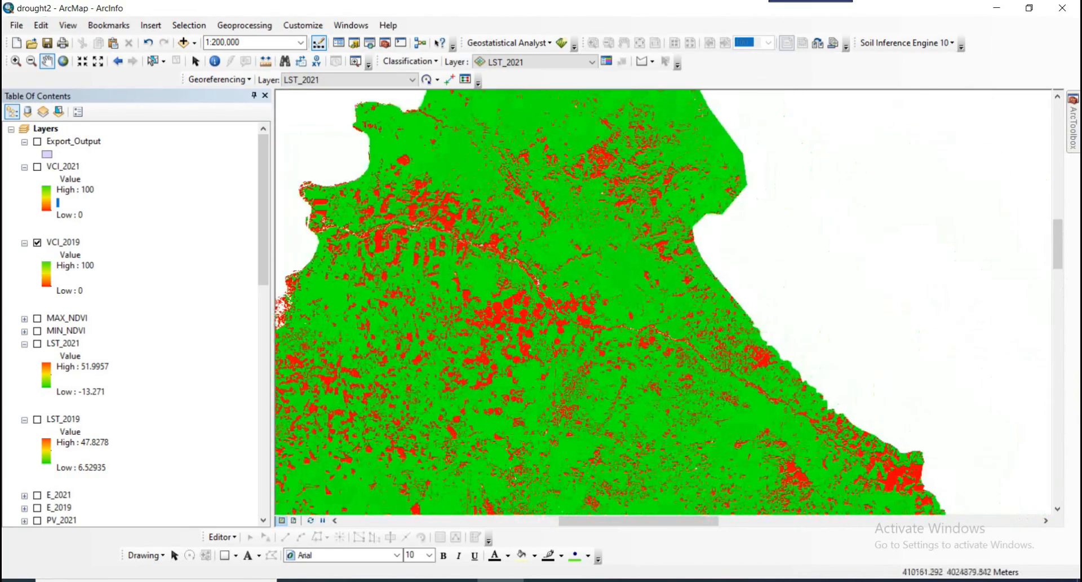
Step: Compare VCI_2019 with VCI_2021 up close around the northern river by switching the VCI_2021 layer's visibility
{"action": "scroll", "coordinate": [526, 309], "scroll_direction": "up", "scroll_amount": 3}
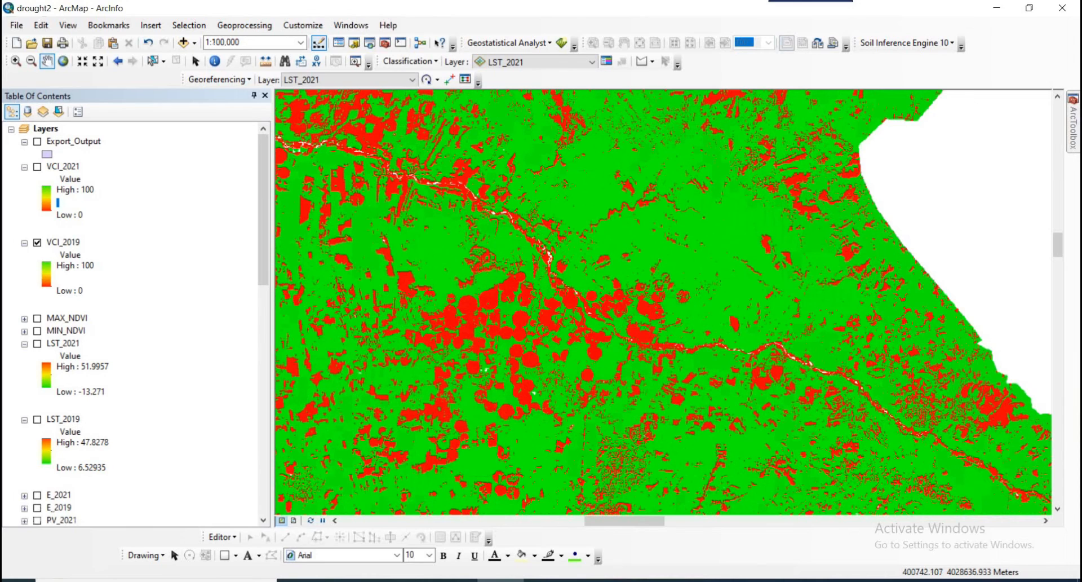
{"action": "left_click", "coordinate": [37, 166]}
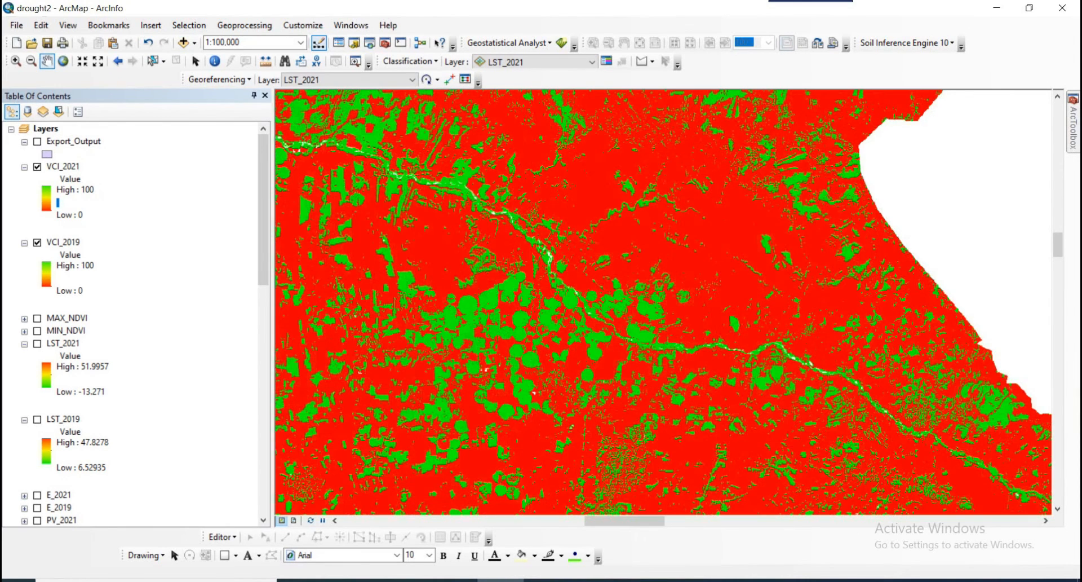
{"action": "left_click", "coordinate": [38, 243]}
{"action": "left_click", "coordinate": [37, 167]}
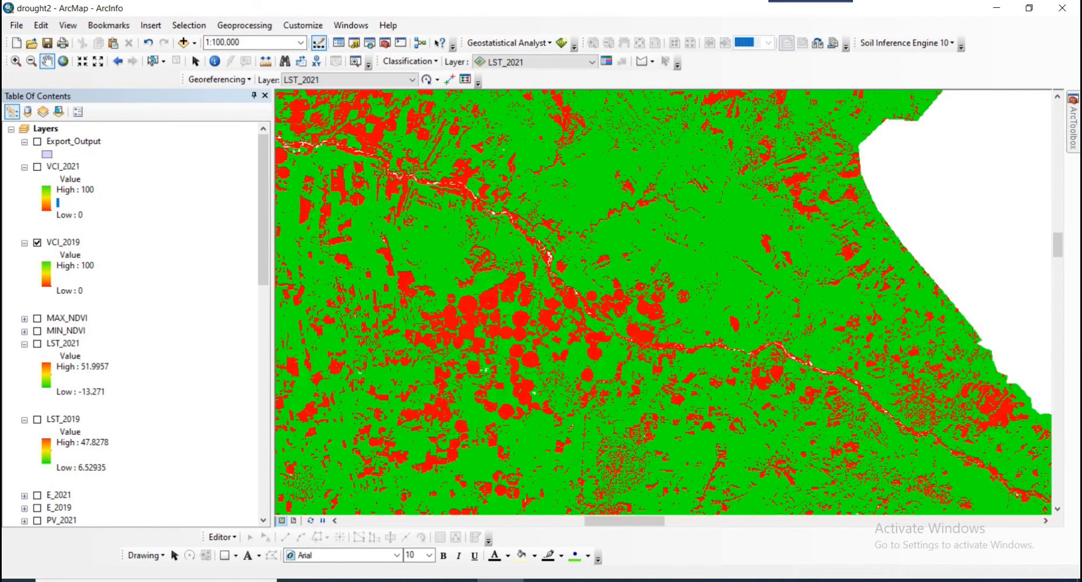
{"action": "left_click", "coordinate": [37, 167]}
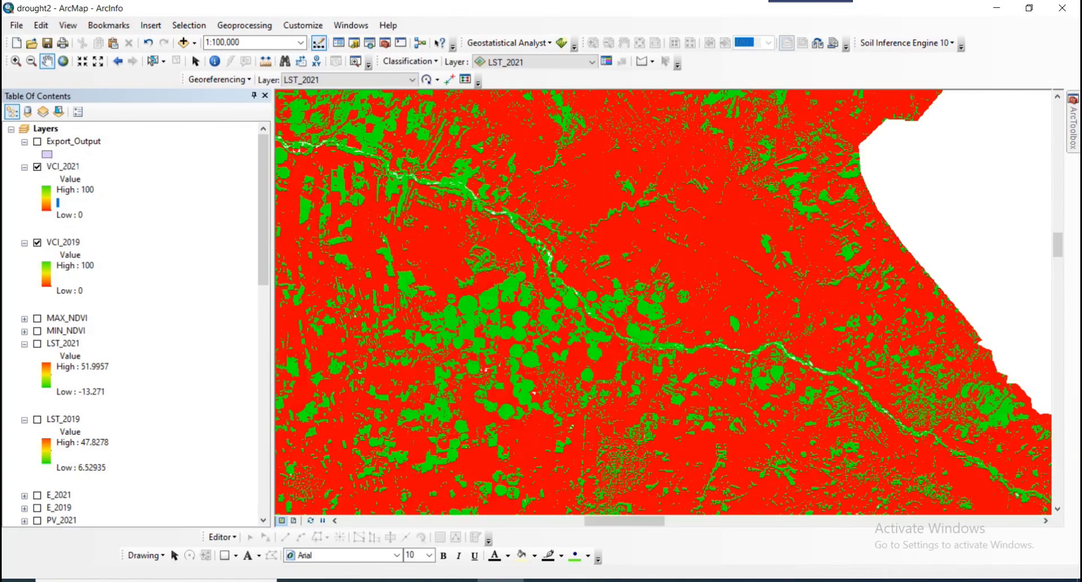
{"action": "scroll", "coordinate": [649, 286], "scroll_direction": "up", "scroll_amount": 3}
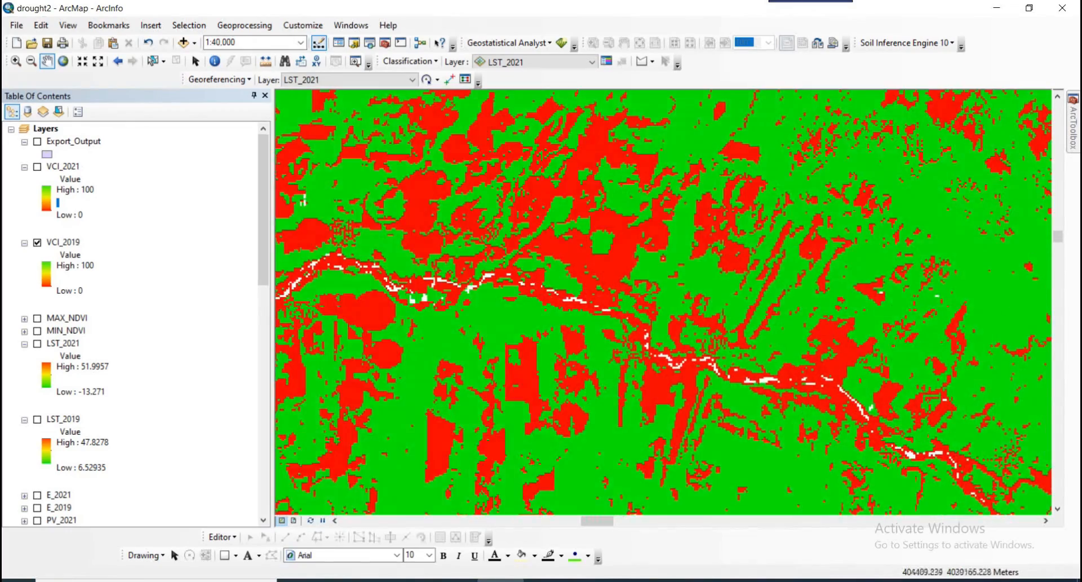
{"action": "left_click_drag", "start_coordinate": [631, 281], "coordinate": [877, 239]}
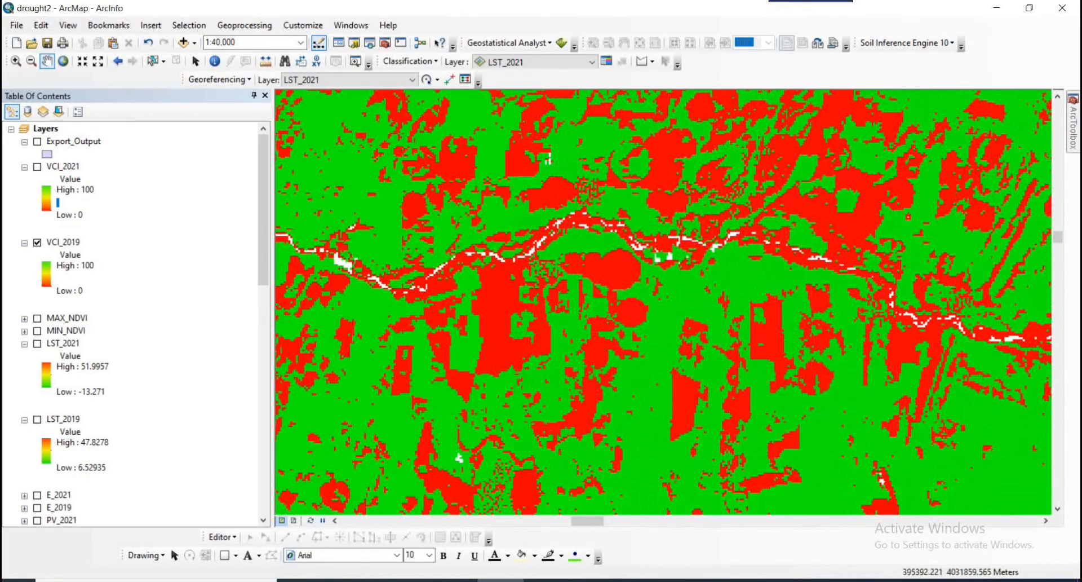
{"action": "left_click", "coordinate": [37, 167]}
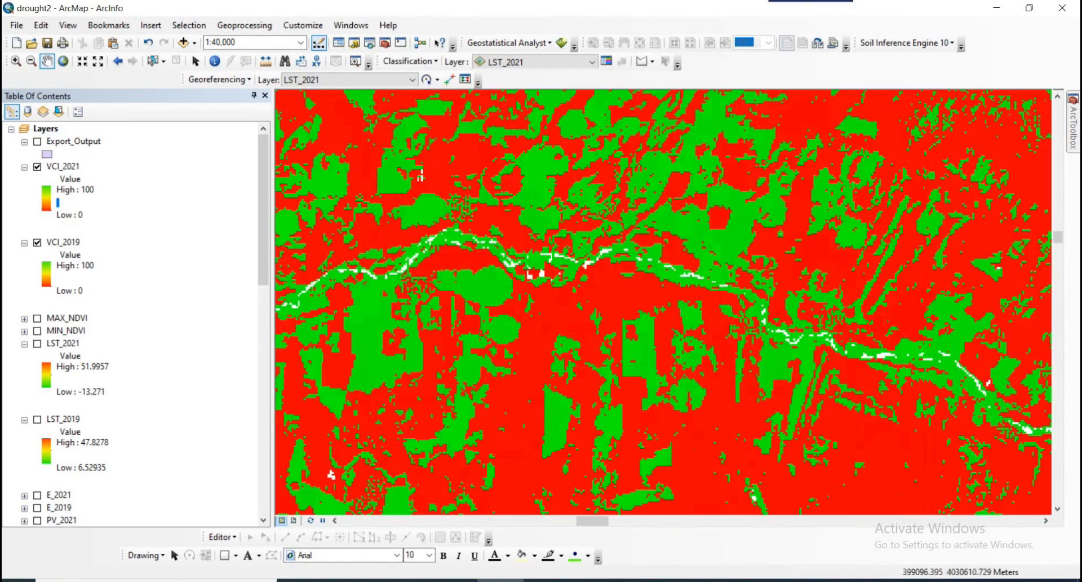
Step: Examine the VCI_2021 vegetation patterns downstream along the river and across the area farther south
{"action": "left_click_drag", "start_coordinate": [632, 310], "coordinate": [460, 203]}
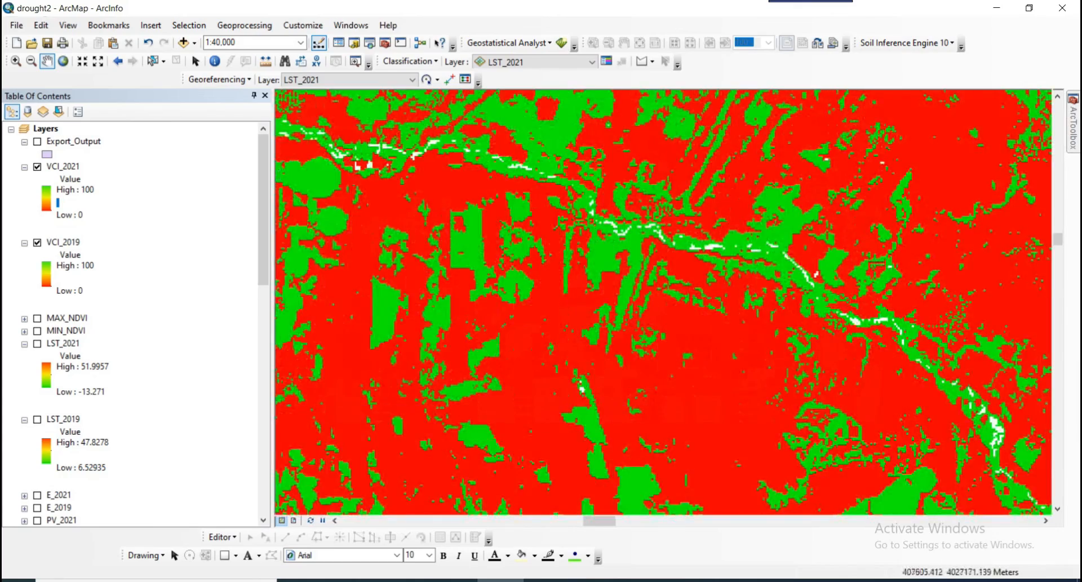
{"action": "left_click_drag", "start_coordinate": [586, 299], "coordinate": [470, 240]}
{"action": "left_click_drag", "start_coordinate": [560, 323], "coordinate": [537, 296]}
{"action": "left_click_drag", "start_coordinate": [677, 380], "coordinate": [510, 344]}
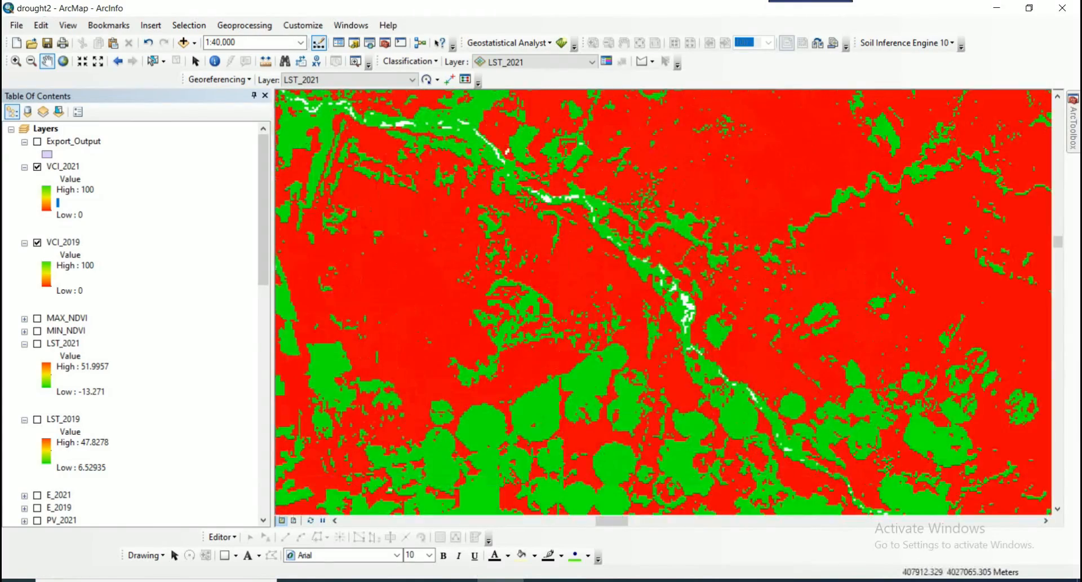
{"action": "scroll", "coordinate": [510, 344], "scroll_direction": "down", "scroll_amount": 5}
{"action": "scroll", "coordinate": [654, 291], "scroll_direction": "up", "scroll_amount": 10}
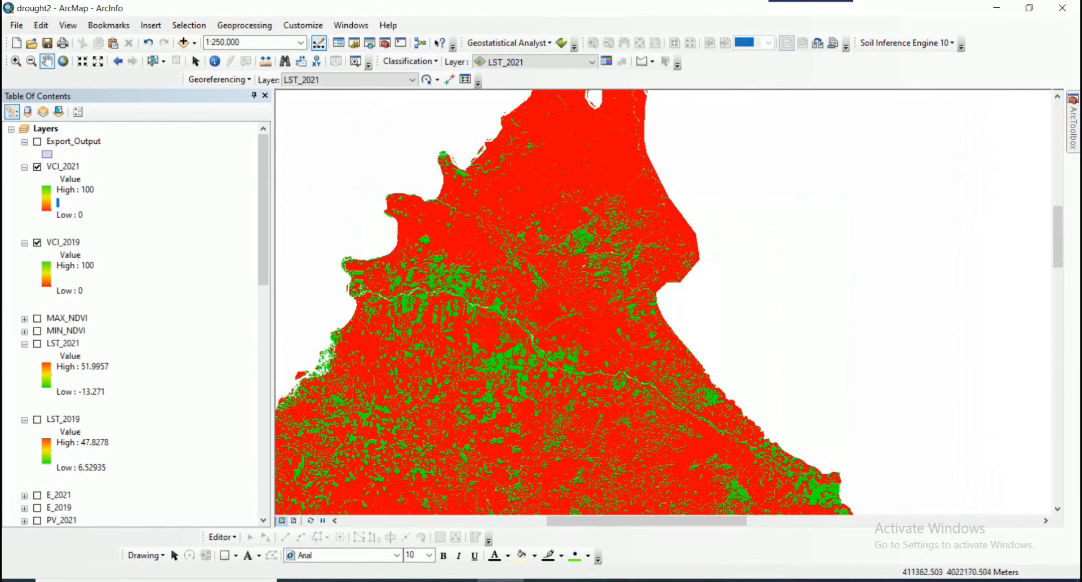
{"action": "left_click_drag", "start_coordinate": [637, 276], "coordinate": [592, 195]}
{"action": "left_click_drag", "start_coordinate": [609, 395], "coordinate": [680, 360]}
{"action": "scroll", "coordinate": [663, 299], "scroll_direction": "up", "scroll_amount": 2}
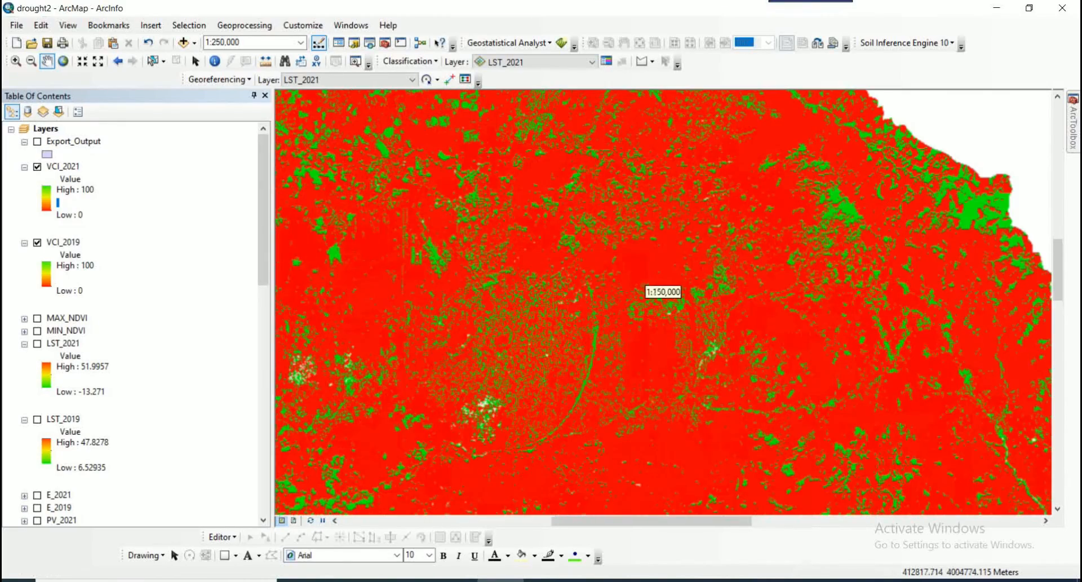
Step: Compare VCI_2021 with VCI_2019 in the southern area and check the NDVI mask layers' value ranges
{"action": "left_click", "coordinate": [37, 166]}
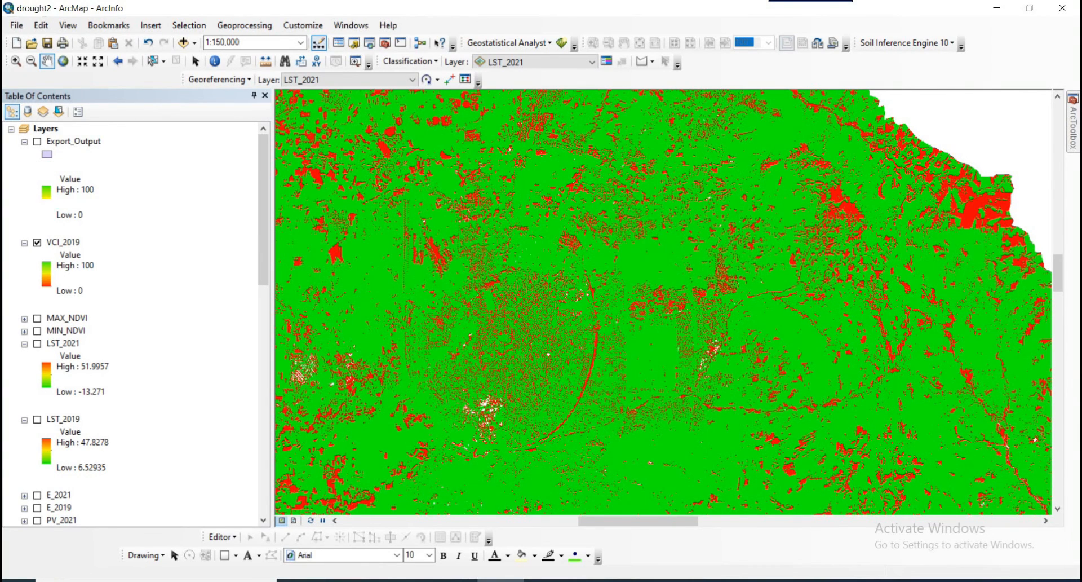
{"action": "left_click", "coordinate": [37, 167]}
{"action": "scroll", "coordinate": [135, 324], "scroll_direction": "down", "scroll_amount": 15}
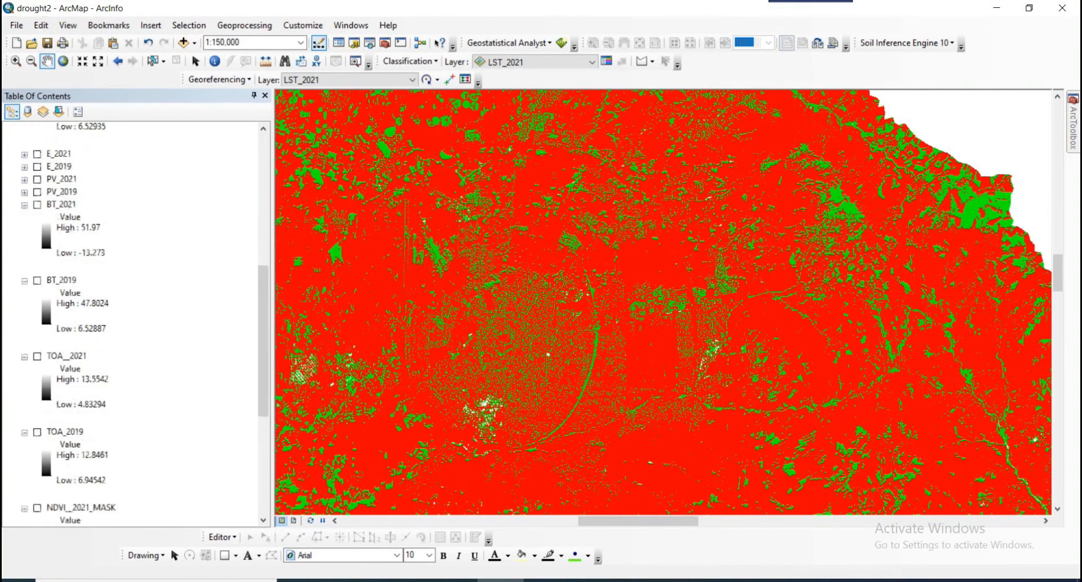
{"action": "scroll", "coordinate": [136, 325], "scroll_direction": "up", "scroll_amount": 2}
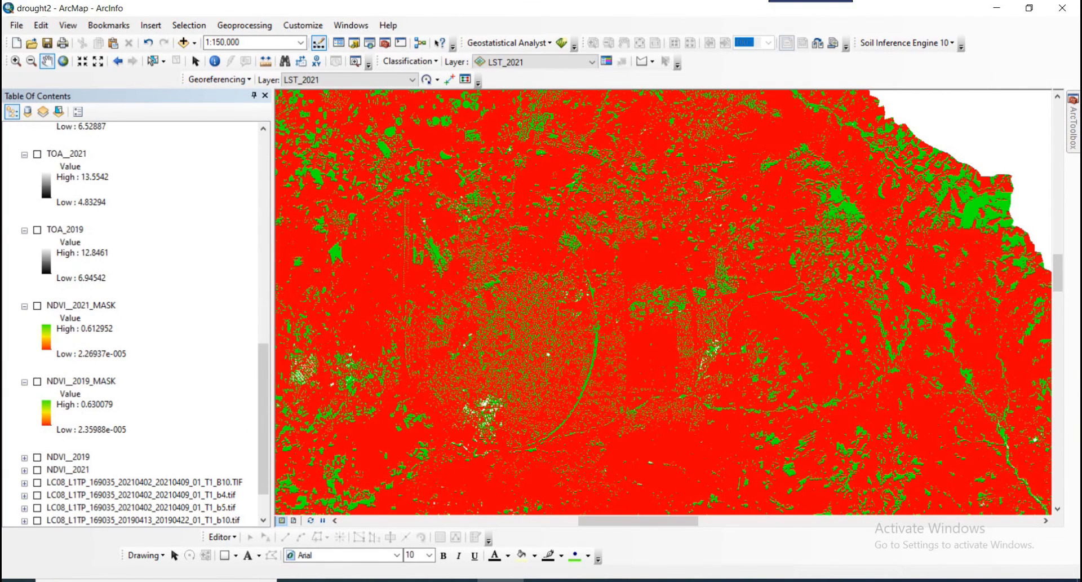
{"action": "scroll", "coordinate": [135, 324], "scroll_direction": "up", "scroll_amount": 13}
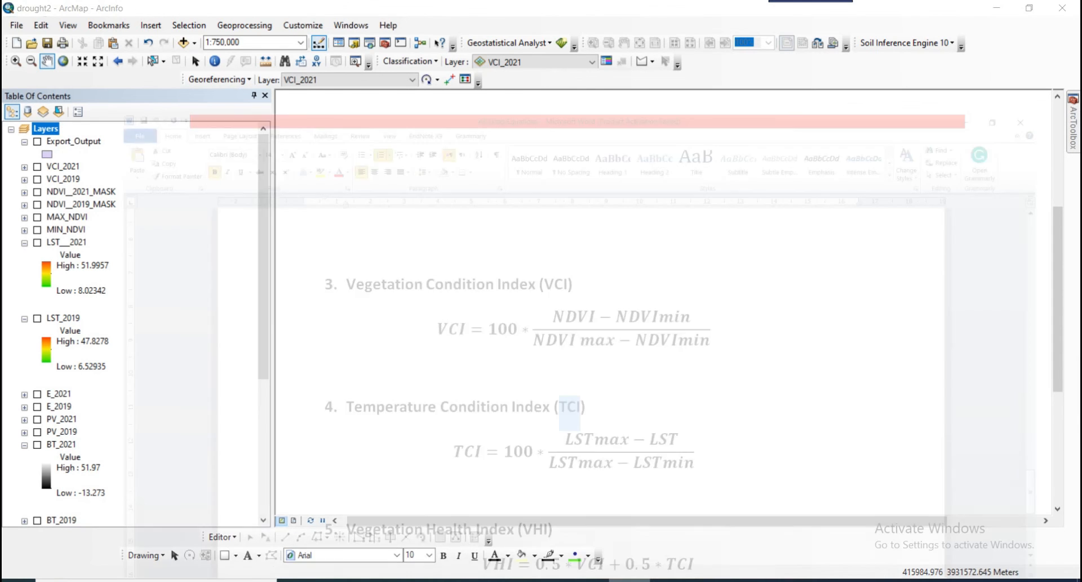
Step: Switch to the Word equations document and review the numerator and denominator of the Temperature Condition Index (TCI) formula
{"action": "left_click", "coordinate": [629, 580]}
{"action": "left_click", "coordinate": [338, 345]}
{"action": "left_click_drag", "start_coordinate": [265, 346], "coordinate": [537, 346]}
{"action": "left_click", "coordinate": [543, 346]}
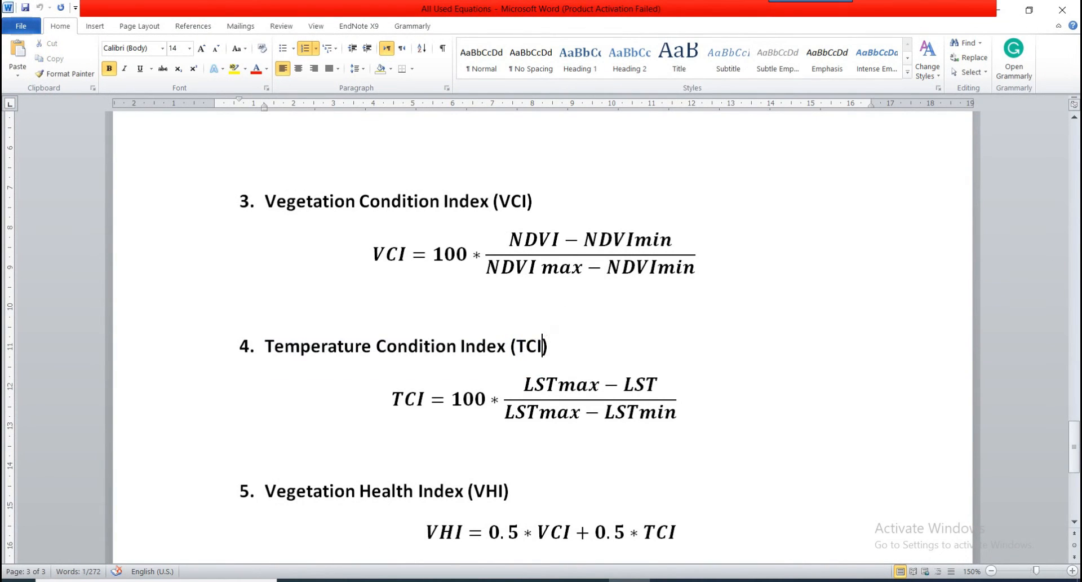
{"action": "left_click", "coordinate": [537, 345]}
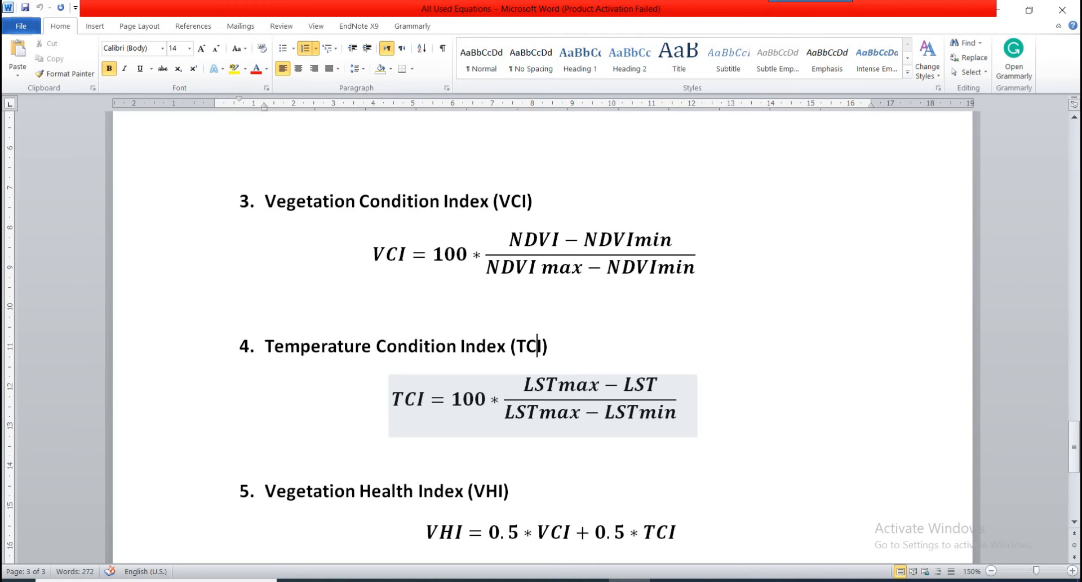
{"action": "left_click", "coordinate": [591, 386]}
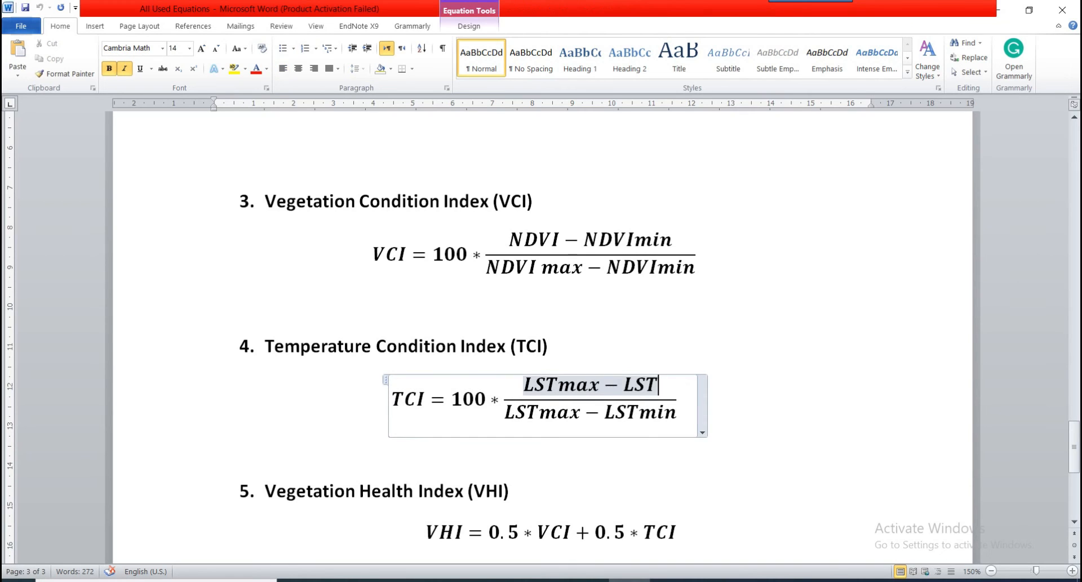
{"action": "left_click", "coordinate": [678, 399]}
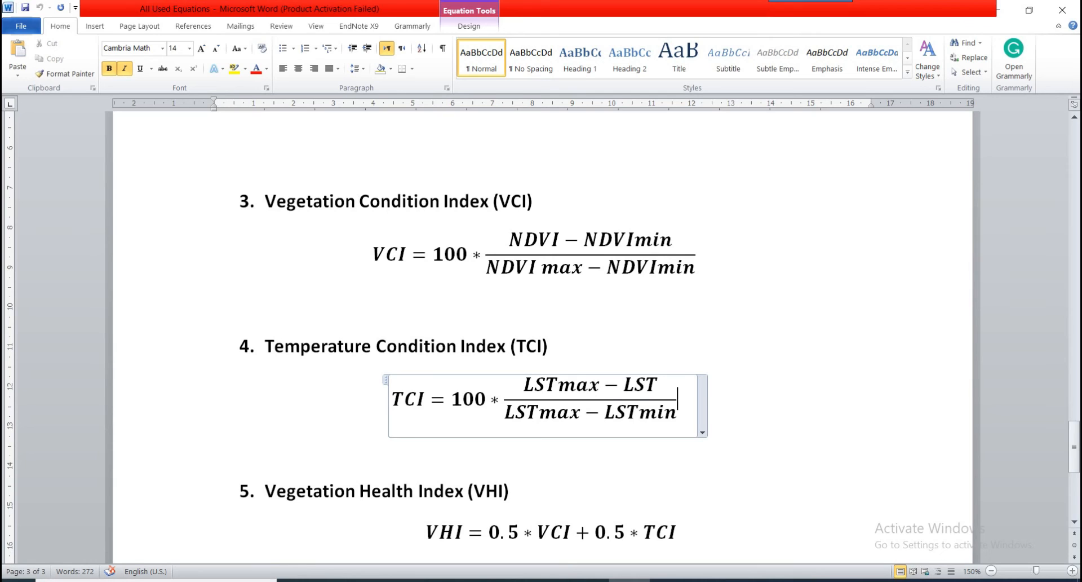
{"action": "left_click", "coordinate": [570, 411]}
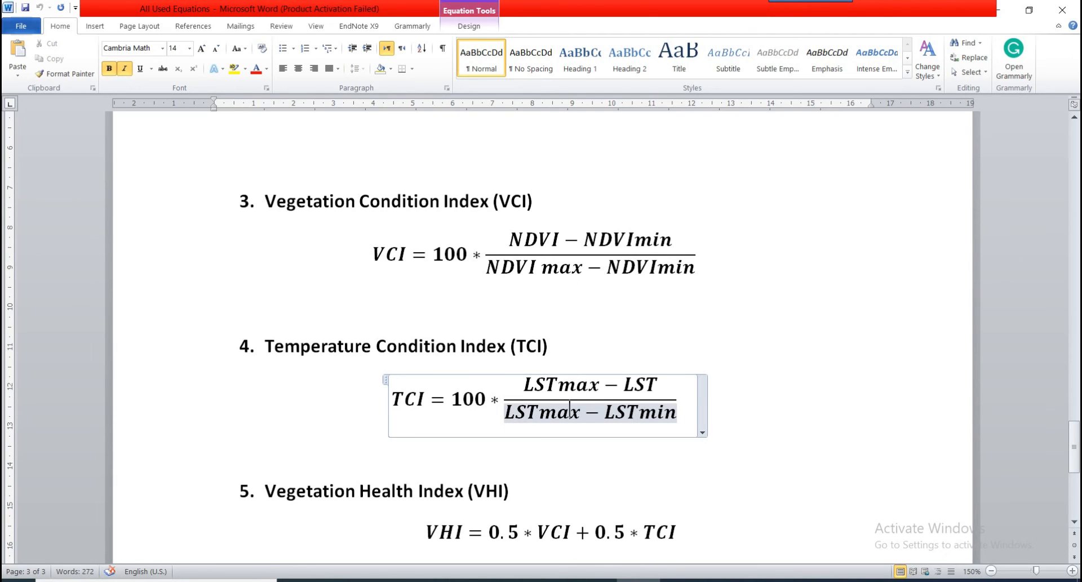
{"action": "left_click", "coordinate": [657, 385]}
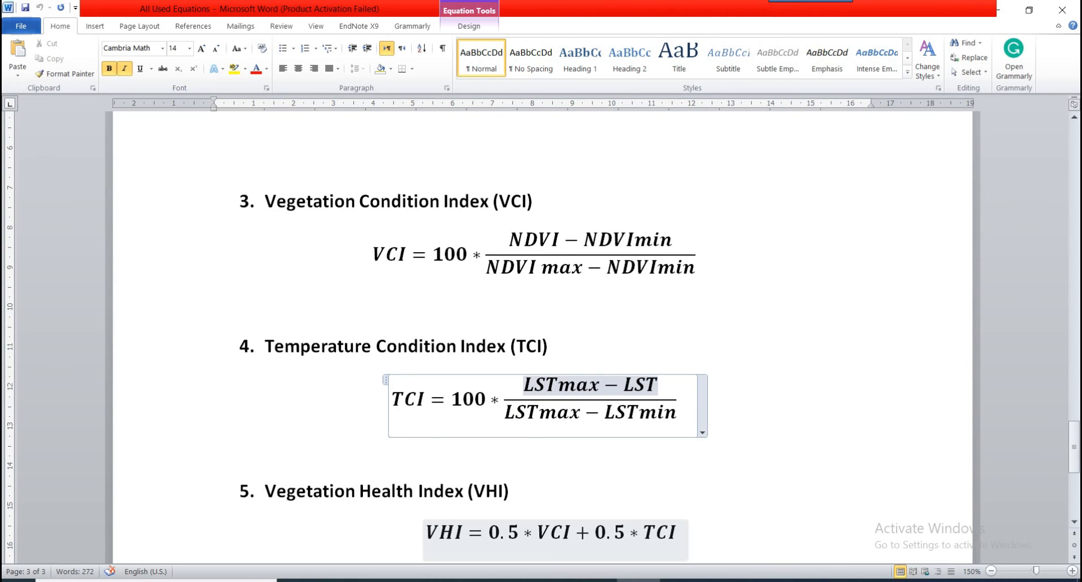
Step: Back in ArcMap, set up Cell Statistics with LST_2019 and LST___2021 as inputs and MINIMUM as the overlay statistic
{"action": "left_click", "coordinate": [512, 580]}
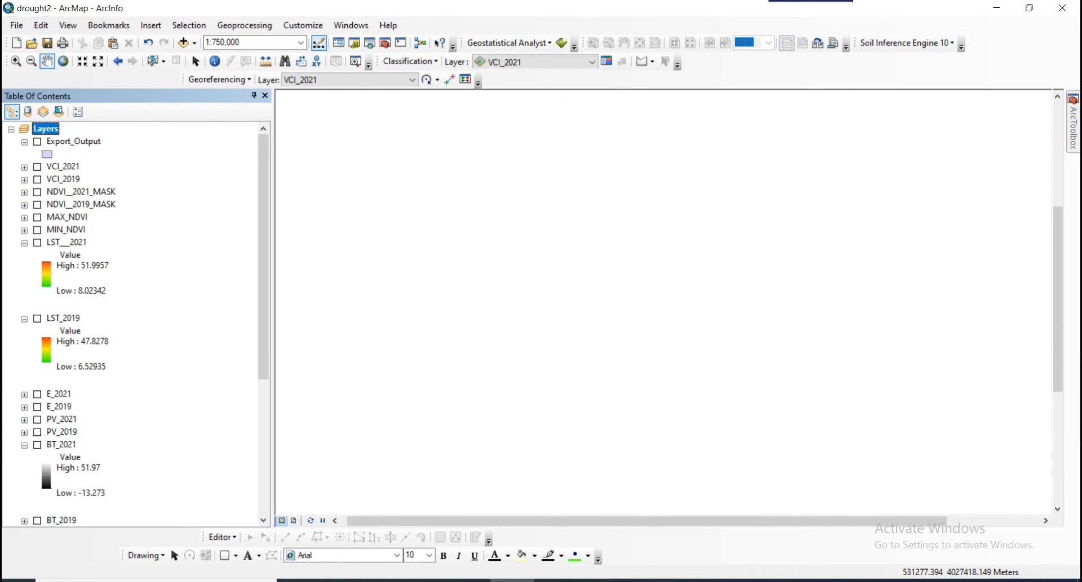
{"action": "left_click", "coordinate": [1074, 128]}
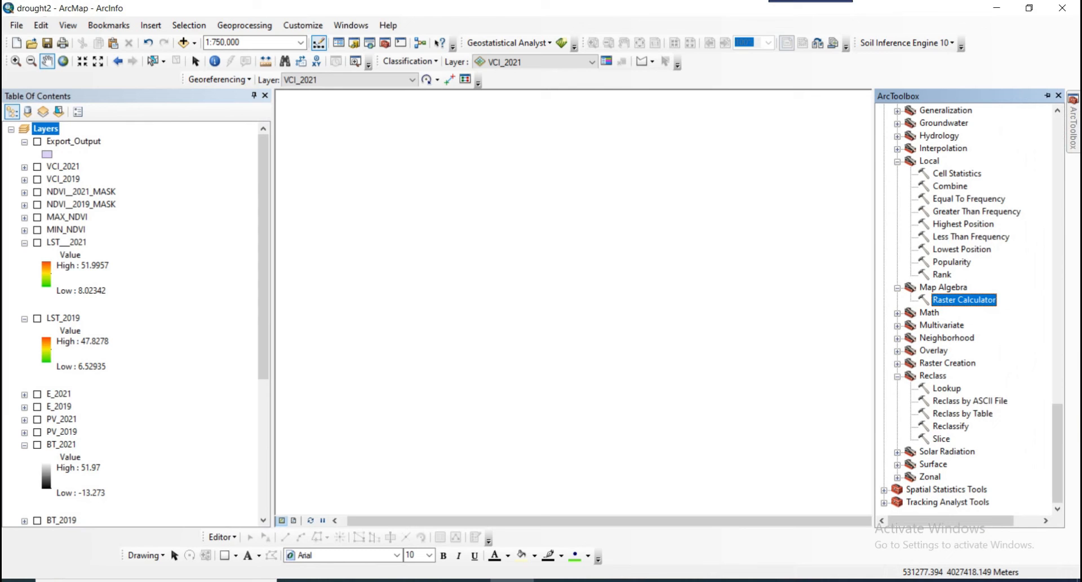
{"action": "double_click", "coordinate": [958, 173]}
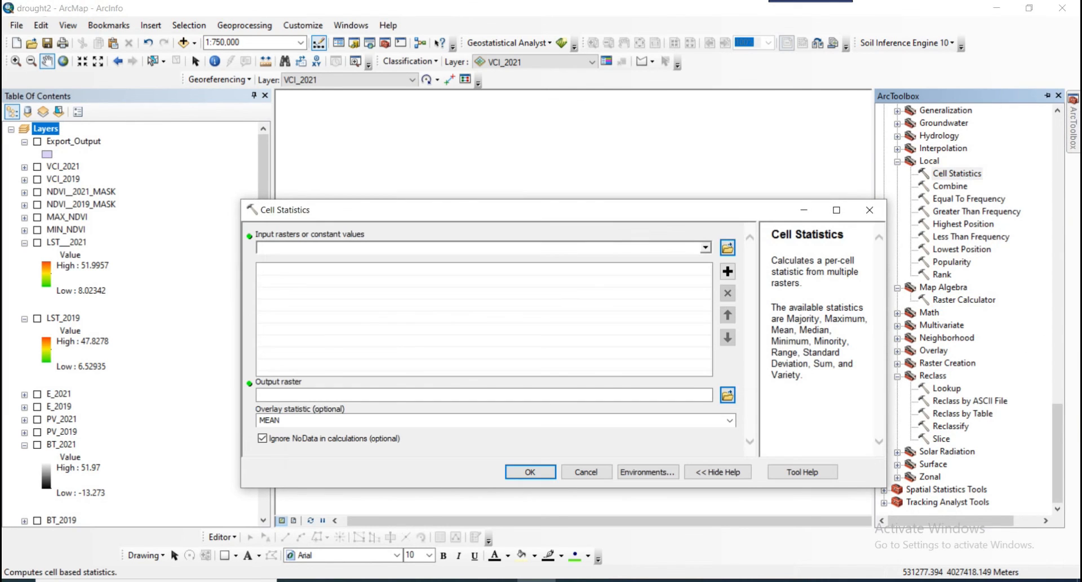
{"action": "left_click", "coordinate": [706, 248]}
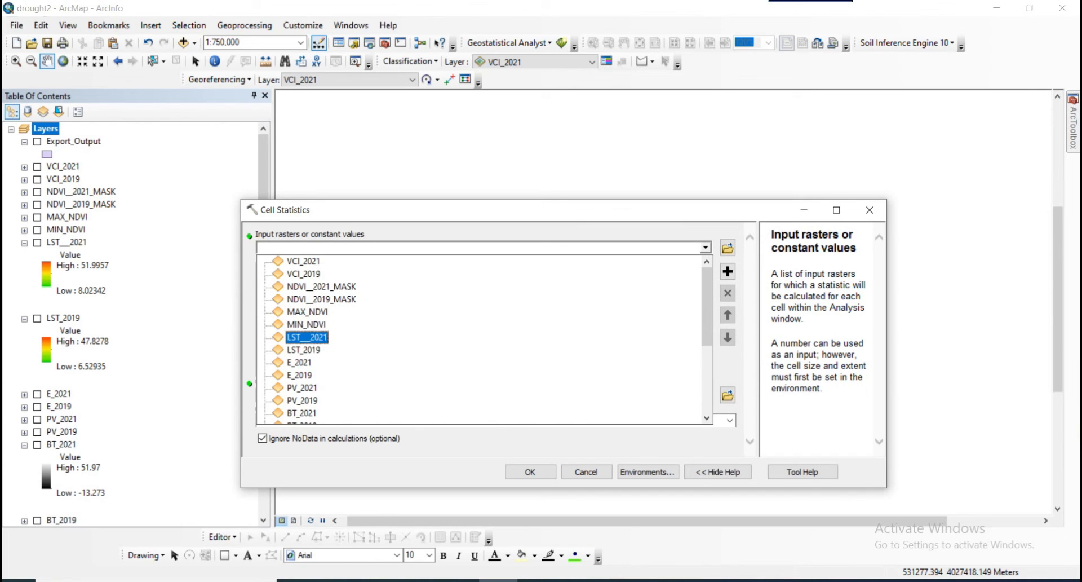
{"action": "left_click", "coordinate": [299, 349]}
{"action": "left_click", "coordinate": [706, 248]}
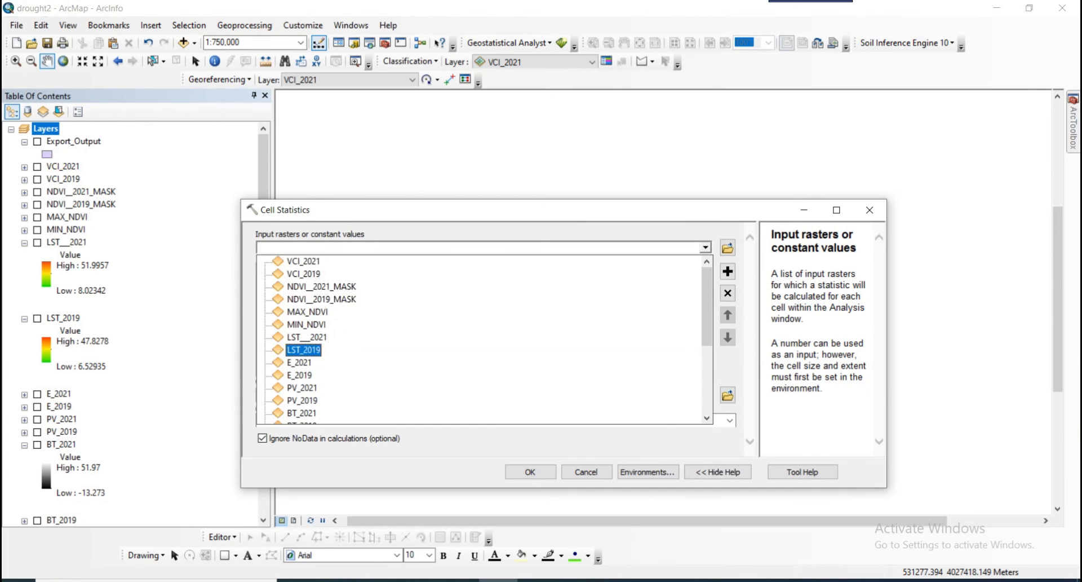
{"action": "left_click", "coordinate": [299, 337]}
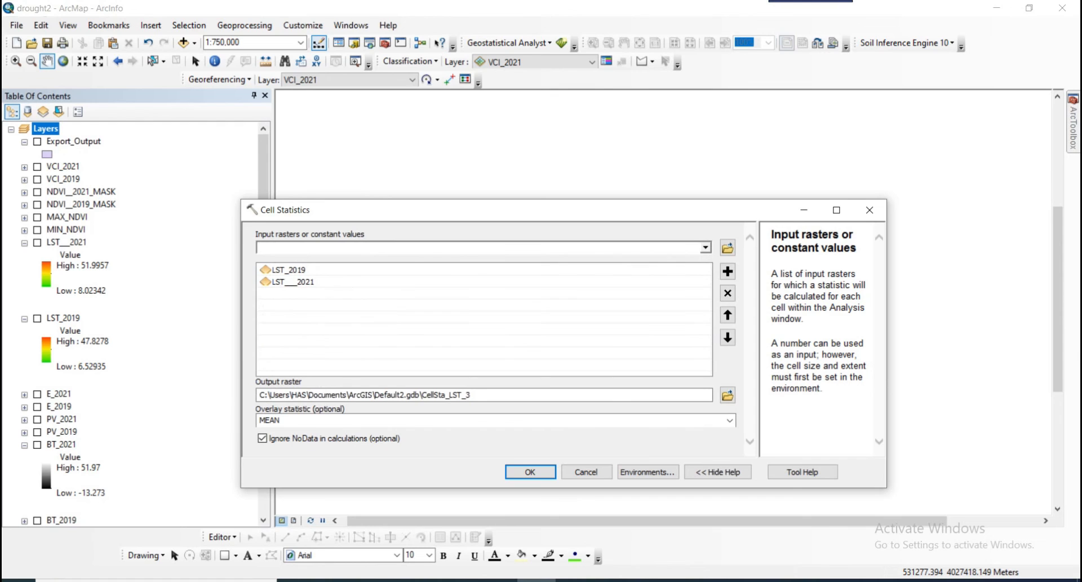
{"action": "left_click", "coordinate": [730, 421]}
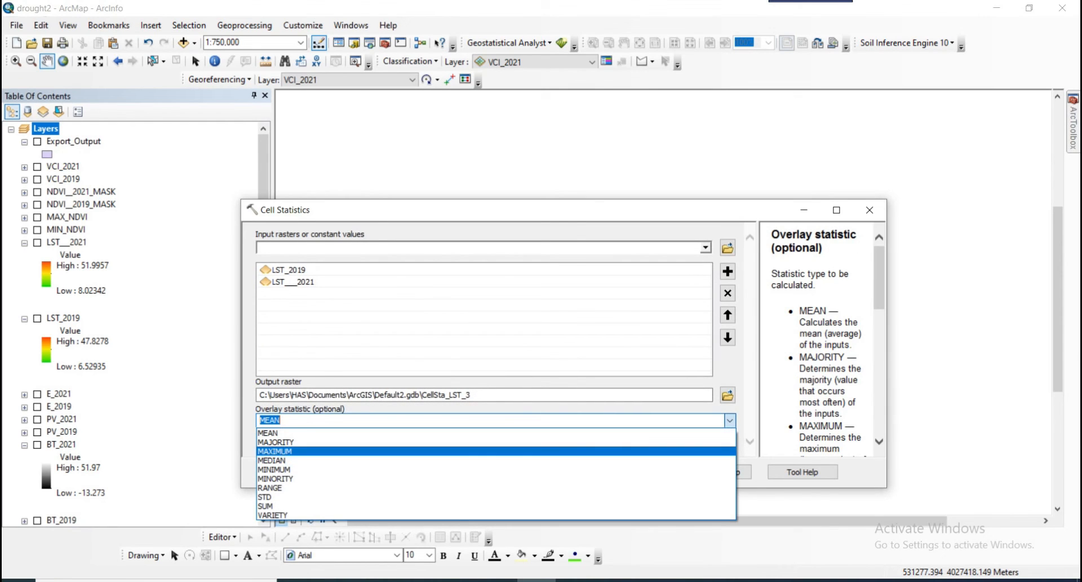
{"action": "left_click", "coordinate": [282, 470]}
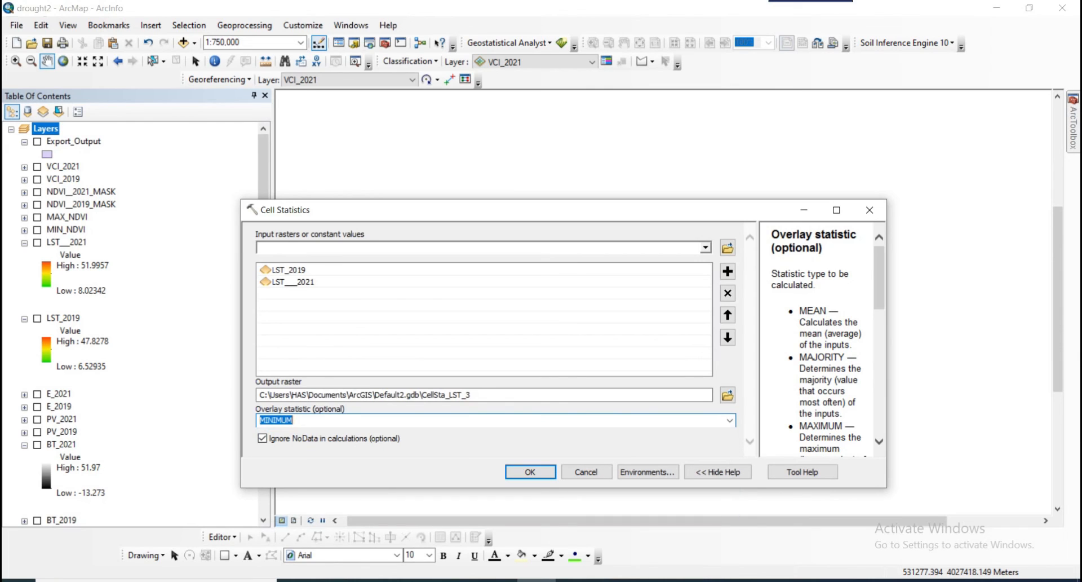
Step: Name the output raster MIN__LST in Default2.gdb and run Cell Statistics
{"action": "left_click", "coordinate": [473, 395]}
{"action": "key", "text": "BackSpace"}
{"action": "key", "text": "BackSpace"}
{"action": "key", "text": "BackSpace"}
{"action": "key", "text": "BackSpace"}
{"action": "key", "text": "BackSpace"}
{"action": "key", "text": "BackSpace"}
{"action": "key", "text": "BackSpace"}
{"action": "key", "text": "BackSpace"}
{"action": "key", "text": "BackSpace"}
{"action": "key", "text": "BackSpace"}
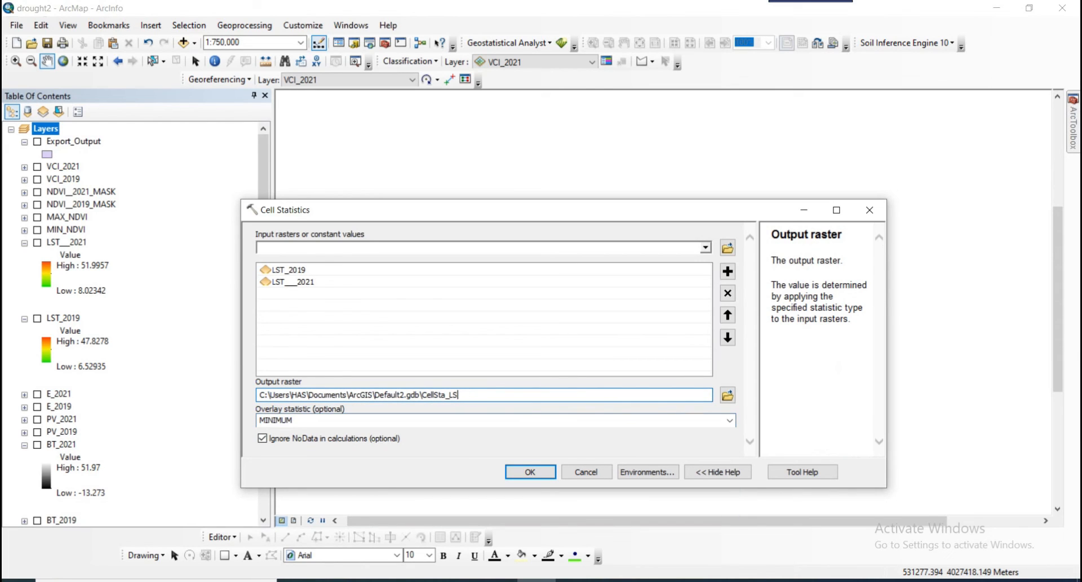
{"action": "key", "text": "BackSpace"}
{"action": "key", "text": "BackSpace"}
{"action": "key", "text": "BackSpace"}
{"action": "type", "text": "MIN_LST"}
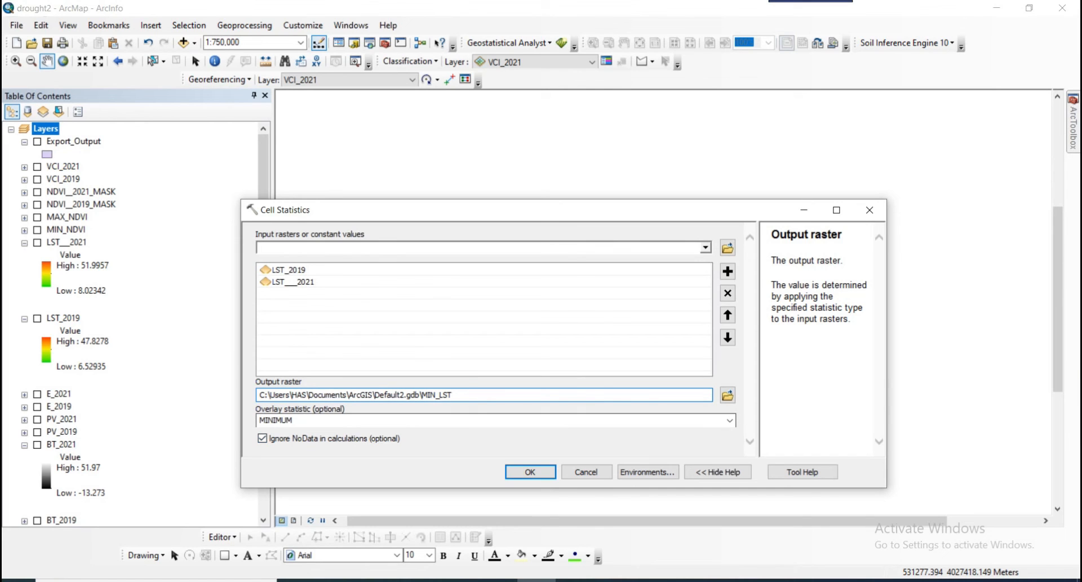
{"action": "type", "text": "_"}
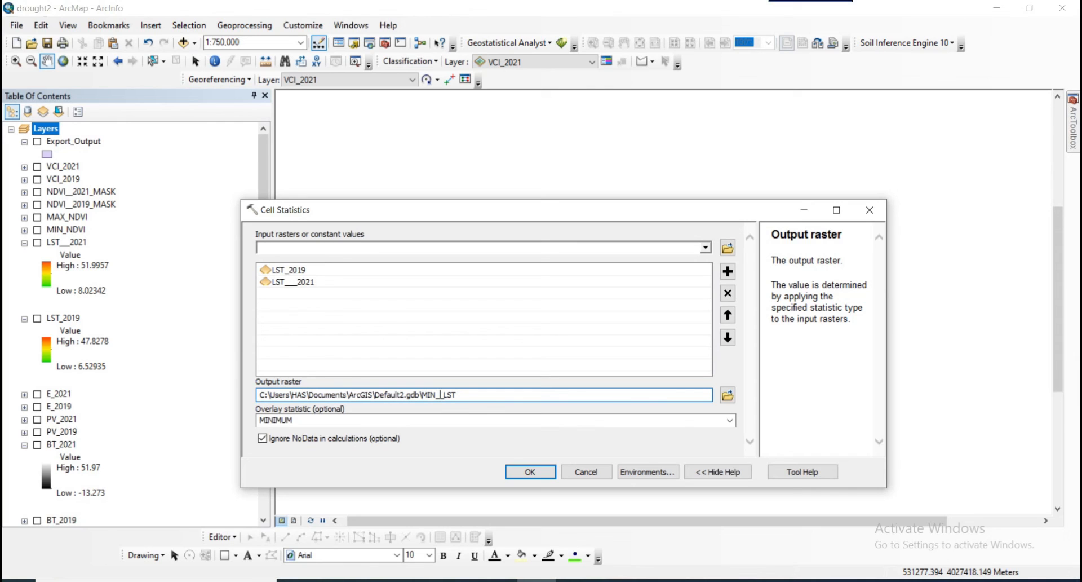
{"action": "key", "text": "Return"}
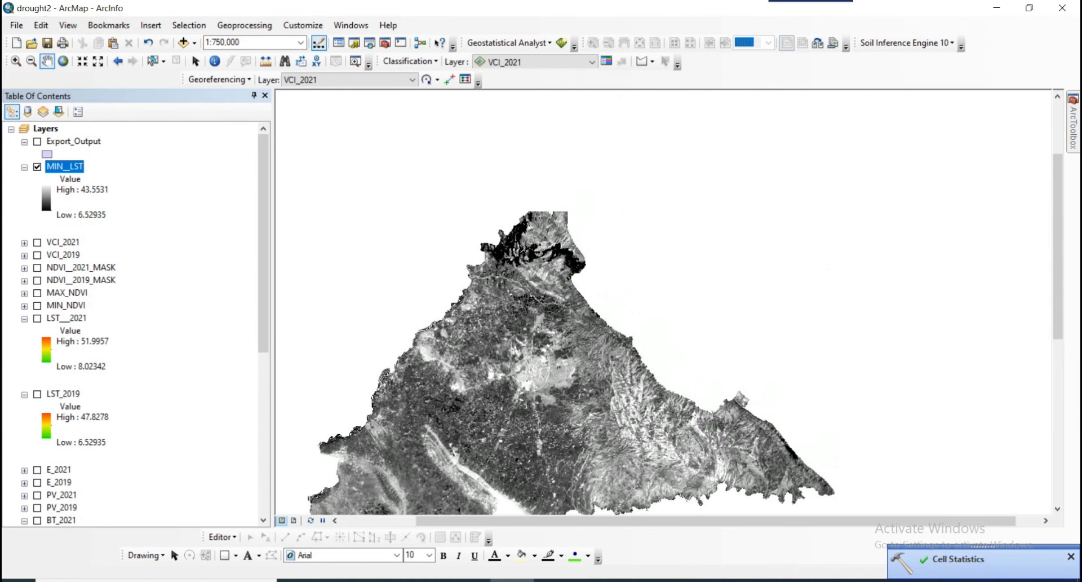
Step: Set up Cell Statistics with LST___2021 and LST_2019 as inputs and MAXIMUM as the overlay statistic
{"action": "left_click_drag", "start_coordinate": [487, 426], "coordinate": [534, 291]}
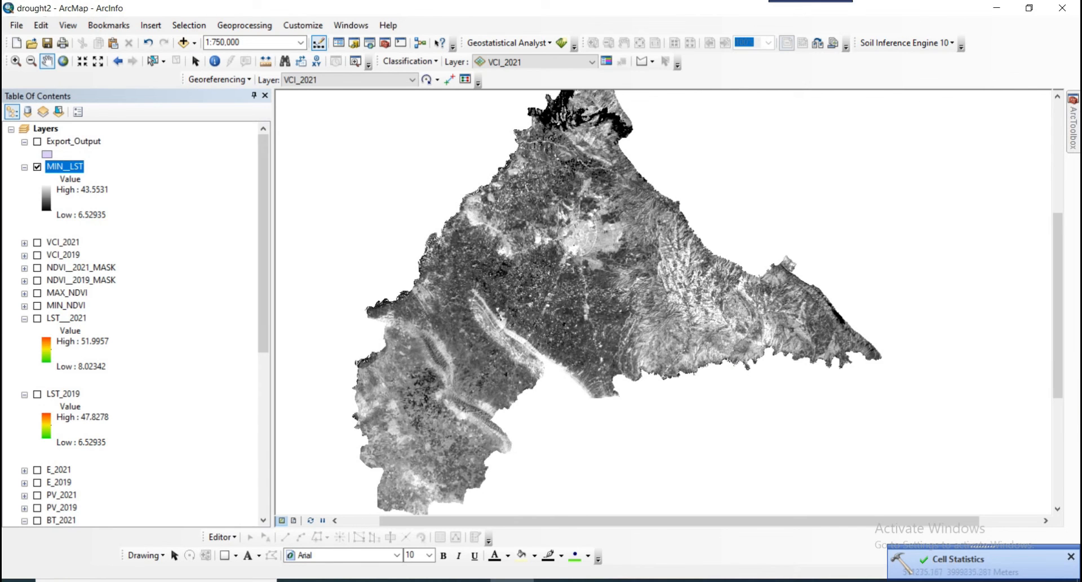
{"action": "left_click", "coordinate": [1073, 128]}
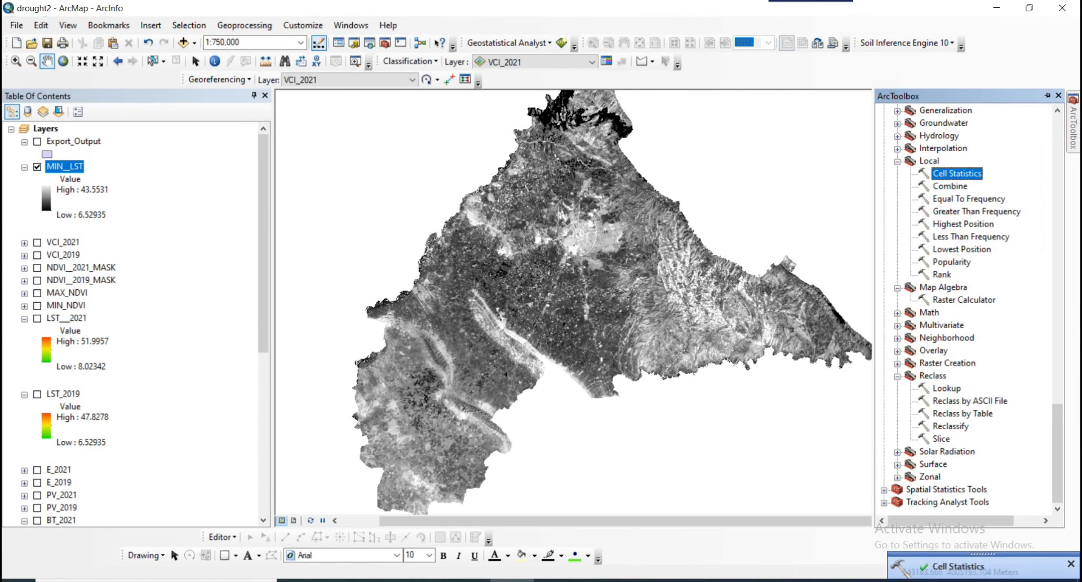
{"action": "double_click", "coordinate": [958, 174]}
{"action": "left_click", "coordinate": [706, 248]}
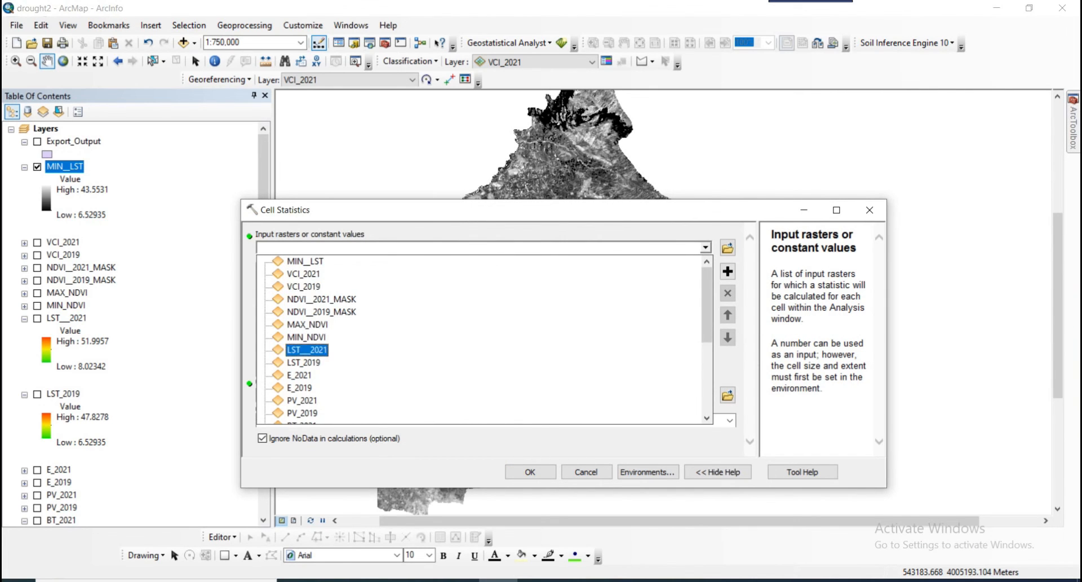
{"action": "left_click", "coordinate": [307, 349]}
{"action": "left_click", "coordinate": [706, 247]}
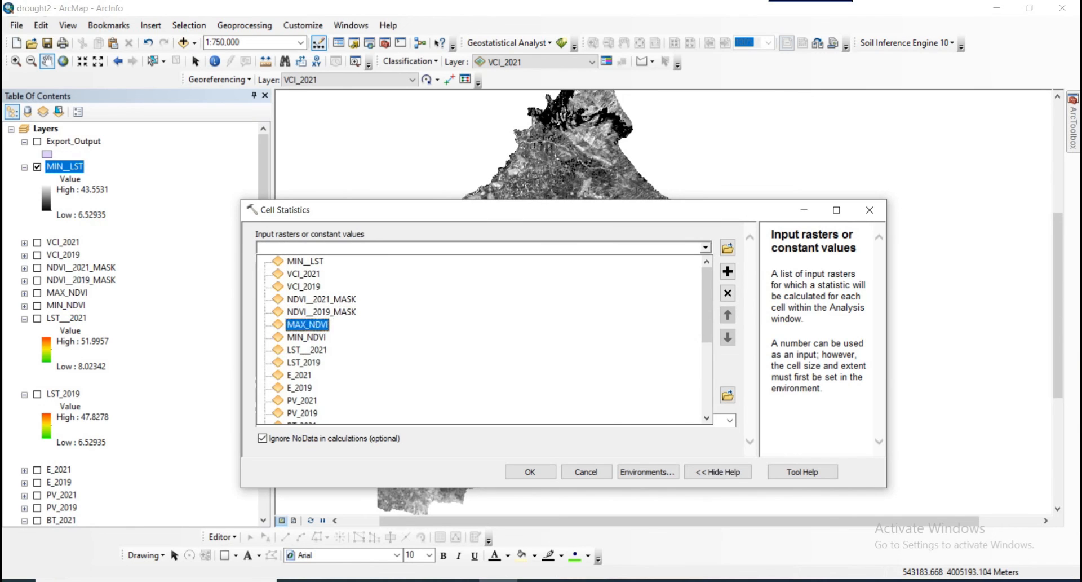
{"action": "left_click", "coordinate": [307, 350]}
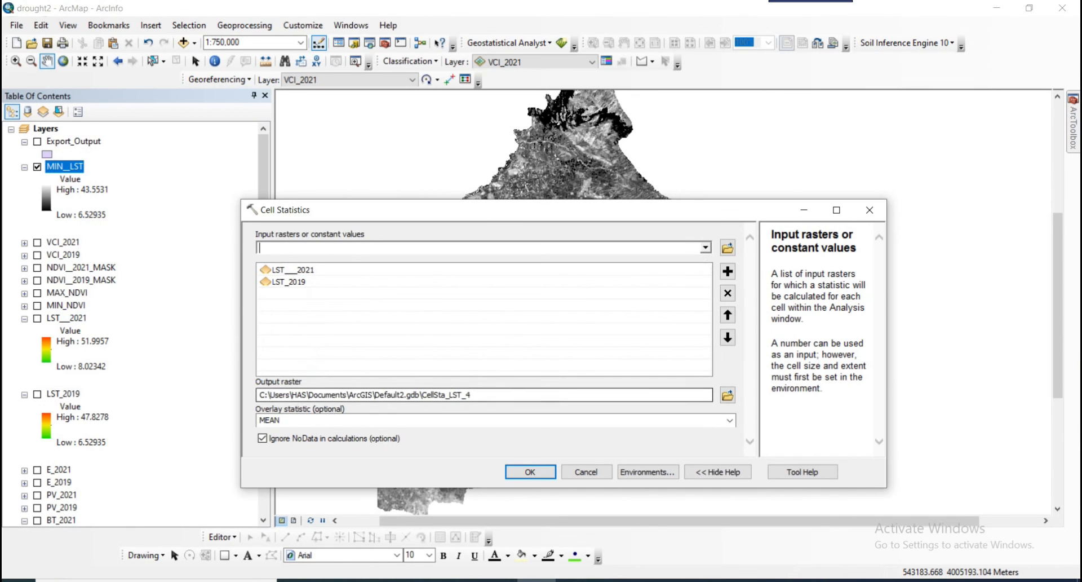
{"action": "left_click", "coordinate": [730, 420]}
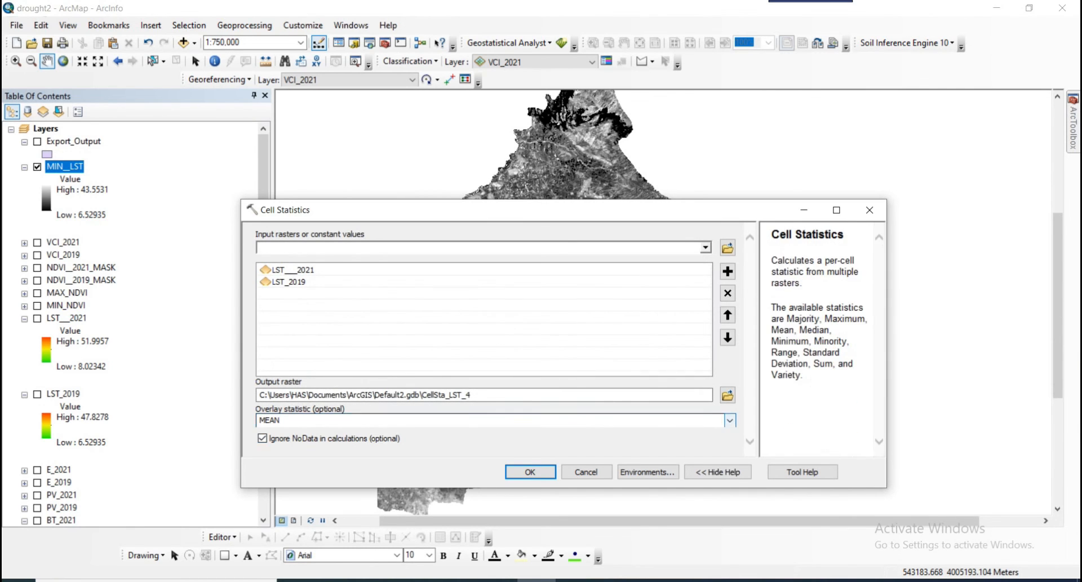
{"action": "left_click", "coordinate": [730, 420]}
{"action": "left_click", "coordinate": [308, 451]}
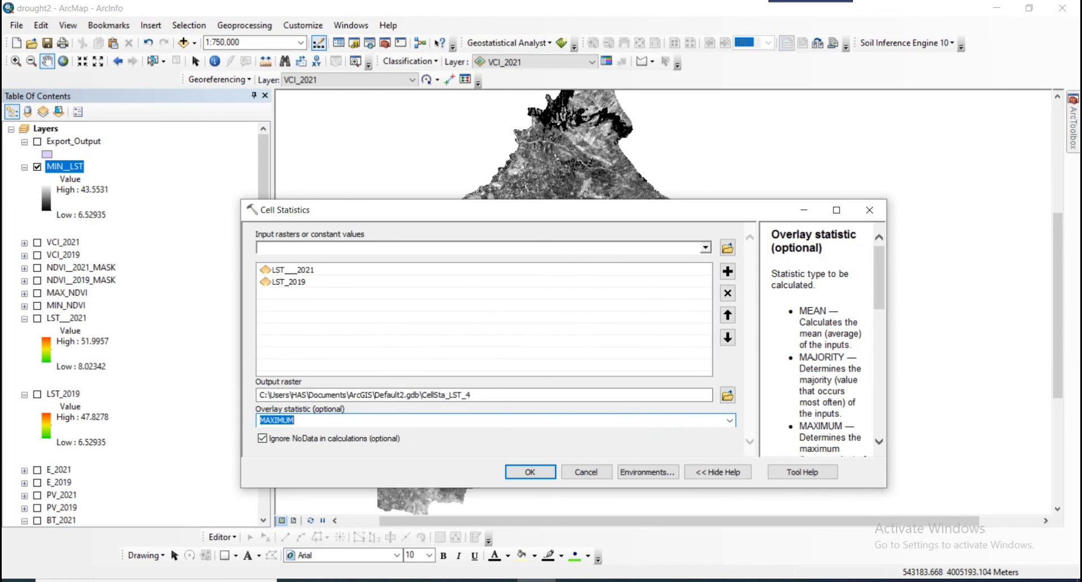
Step: Name the output raster MAX__LST in Default2.gdb and run Cell Statistics
{"action": "left_click", "coordinate": [473, 396]}
{"action": "key", "text": "BackSpace"}
{"action": "key", "text": "BackSpace"}
{"action": "key", "text": "BackSpace"}
{"action": "key", "text": "BackSpace"}
{"action": "key", "text": "BackSpace"}
{"action": "key", "text": "BackSpace"}
{"action": "key", "text": "BackSpace"}
{"action": "key", "text": "BackSpace"}
{"action": "key", "text": "BackSpace"}
{"action": "key", "text": "BackSpace"}
{"action": "key", "text": "BackSpace"}
{"action": "key", "text": "BackSpace"}
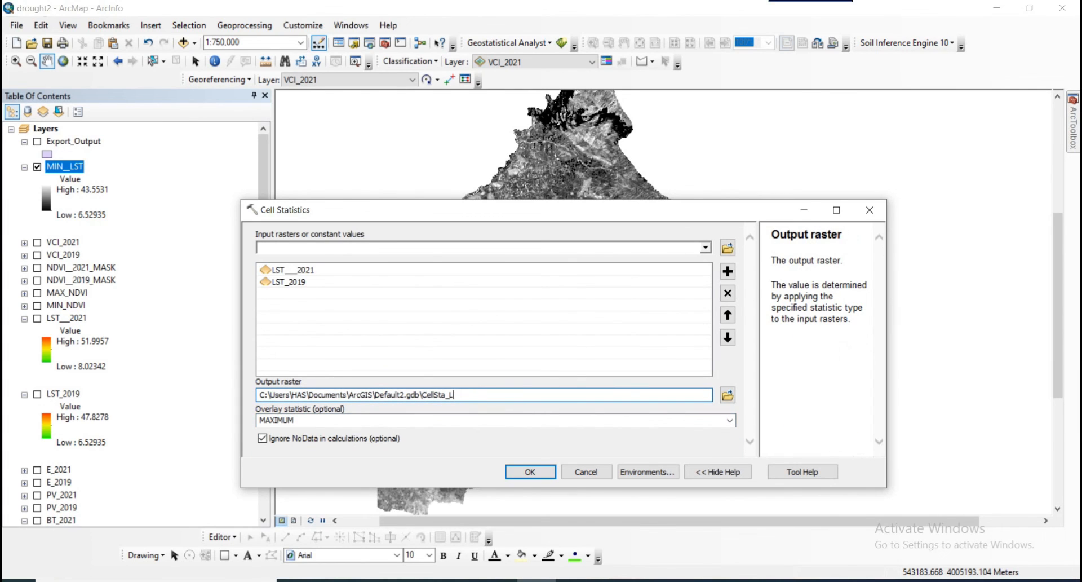
{"action": "key", "text": "BackSpace"}
{"action": "type", "text": "MAX__LST"}
{"action": "left_click", "coordinate": [531, 472]}
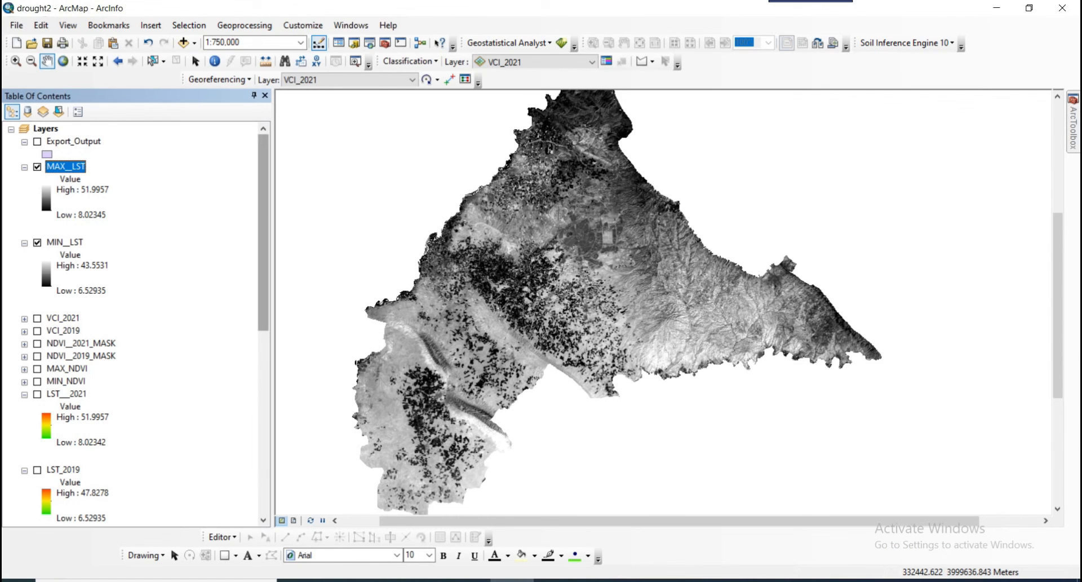
Step: Open Raster Calculator and check the Temperature Condition Index (TCI) formula in the Word equations document before returning to ArcMap
{"action": "left_click", "coordinate": [1074, 129]}
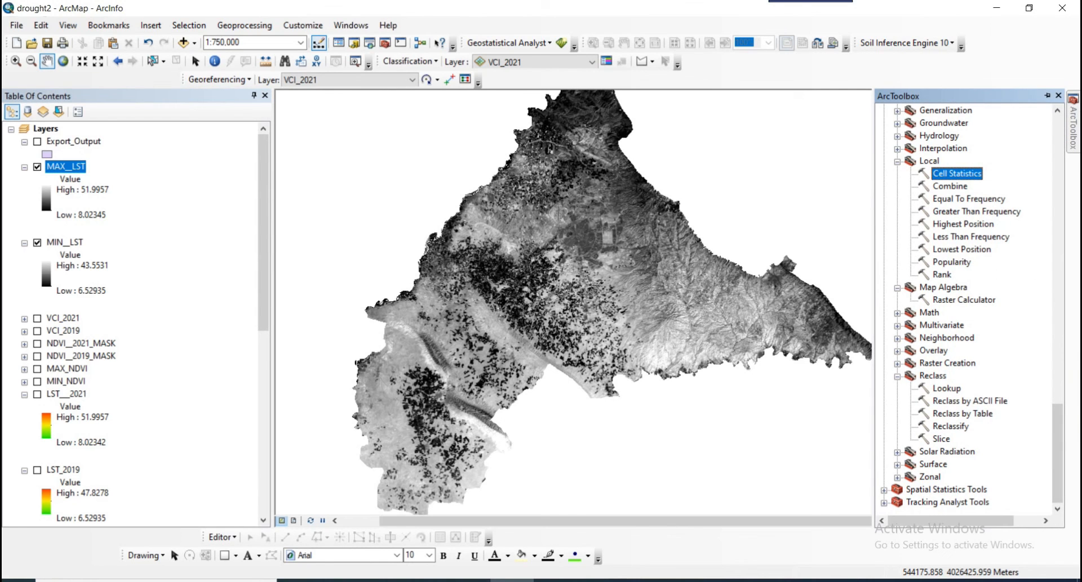
{"action": "double_click", "coordinate": [964, 300]}
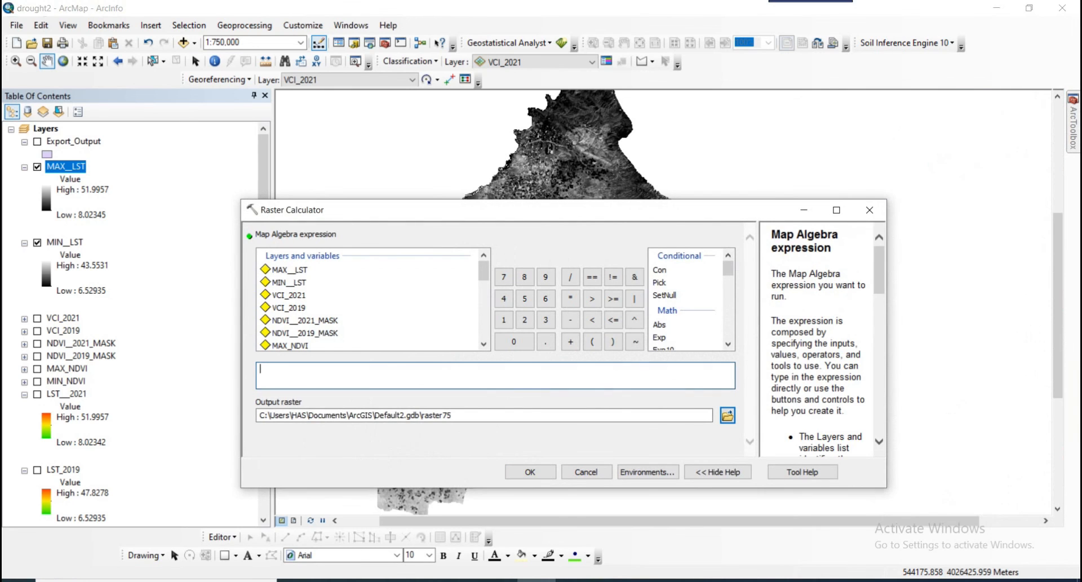
{"action": "left_click", "coordinate": [657, 580]}
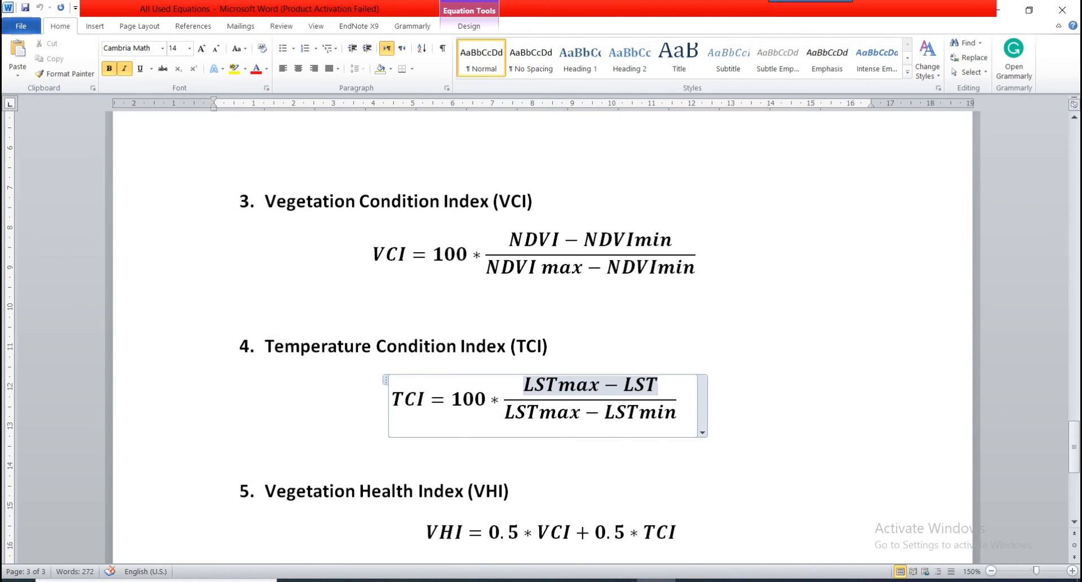
{"action": "key", "text": "alt+Tab"}
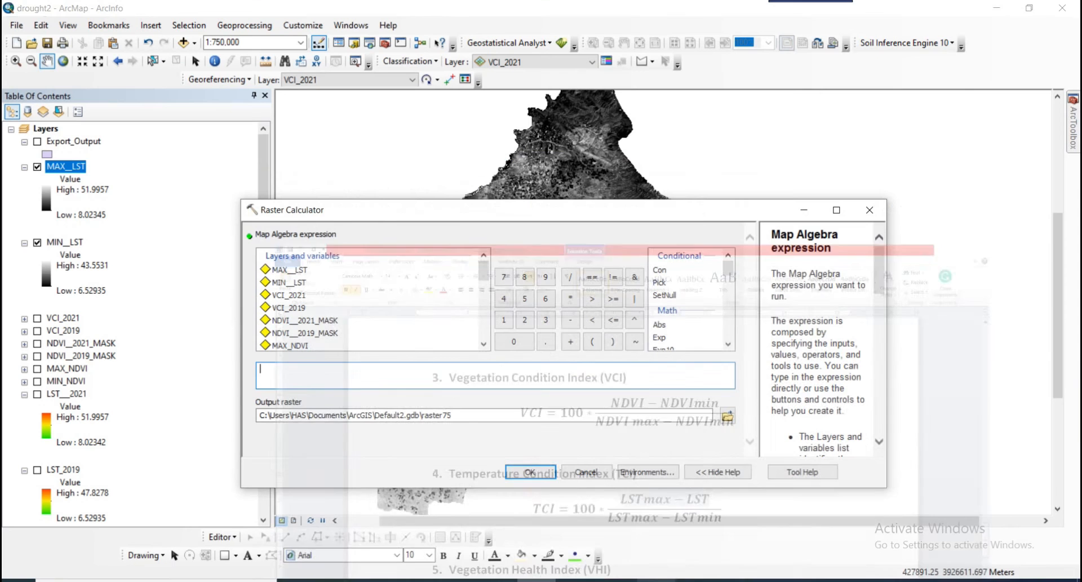
Step: Enter the 2019 TCI numerator ("MAX__LST" - "LST_2019") in the Raster Calculator expression
{"action": "left_click", "coordinate": [592, 341]}
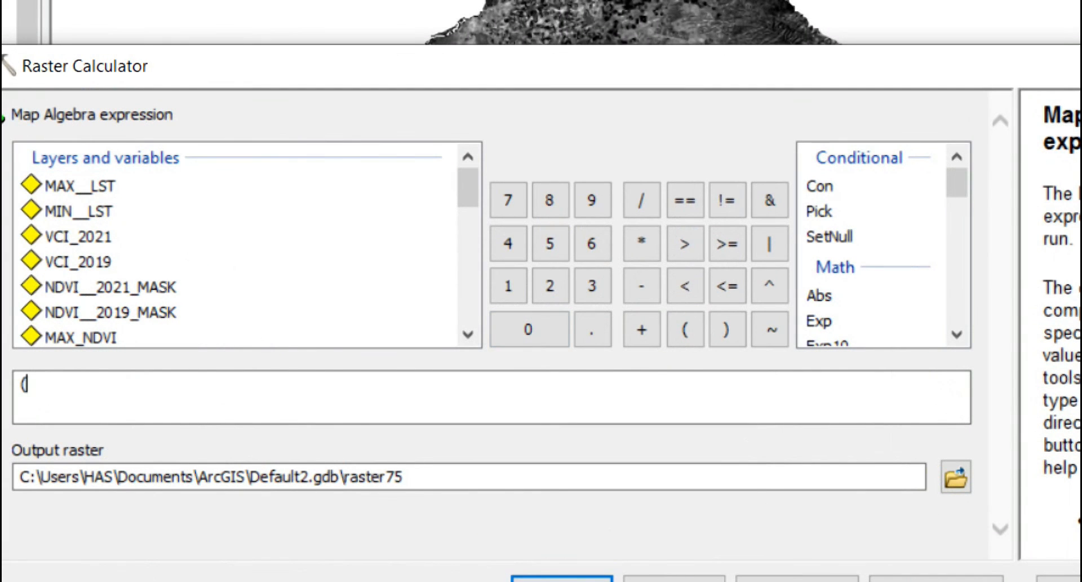
{"action": "double_click", "coordinate": [80, 186]}
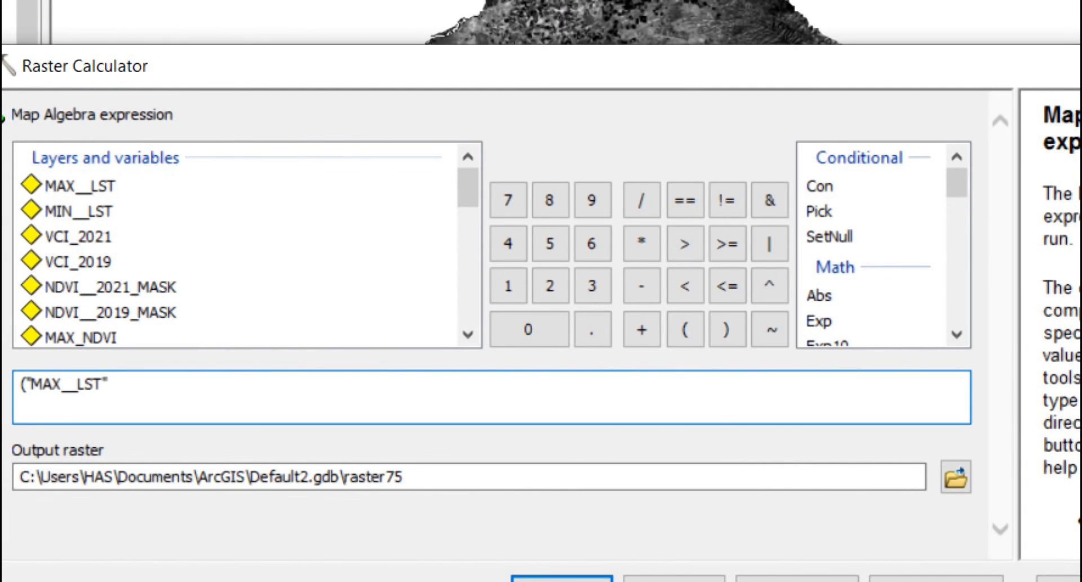
{"action": "left_click", "coordinate": [641, 285]}
{"action": "scroll", "coordinate": [237, 244], "scroll_direction": "down", "scroll_amount": 2}
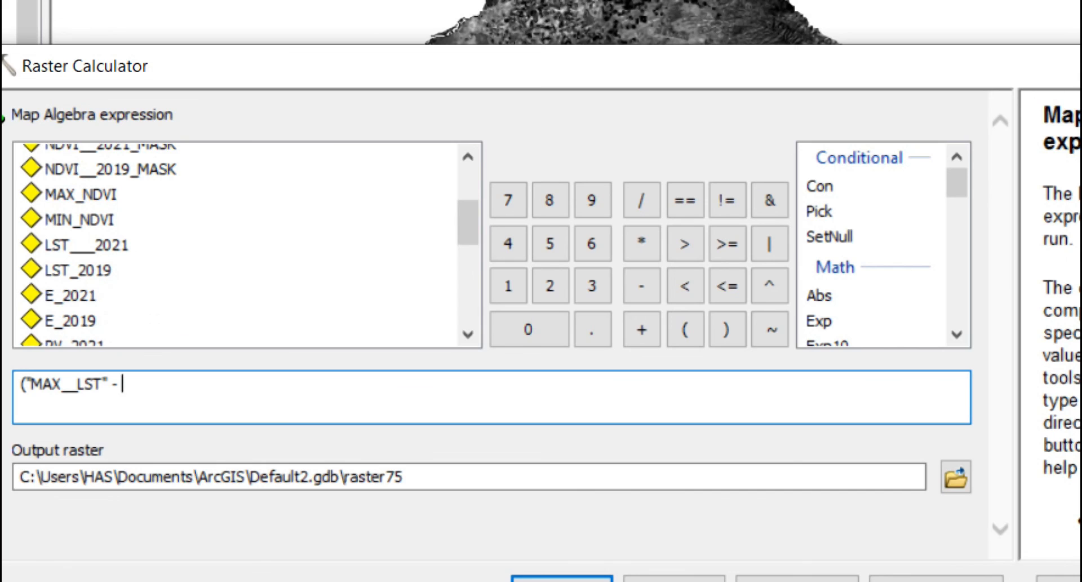
{"action": "double_click", "coordinate": [78, 270]}
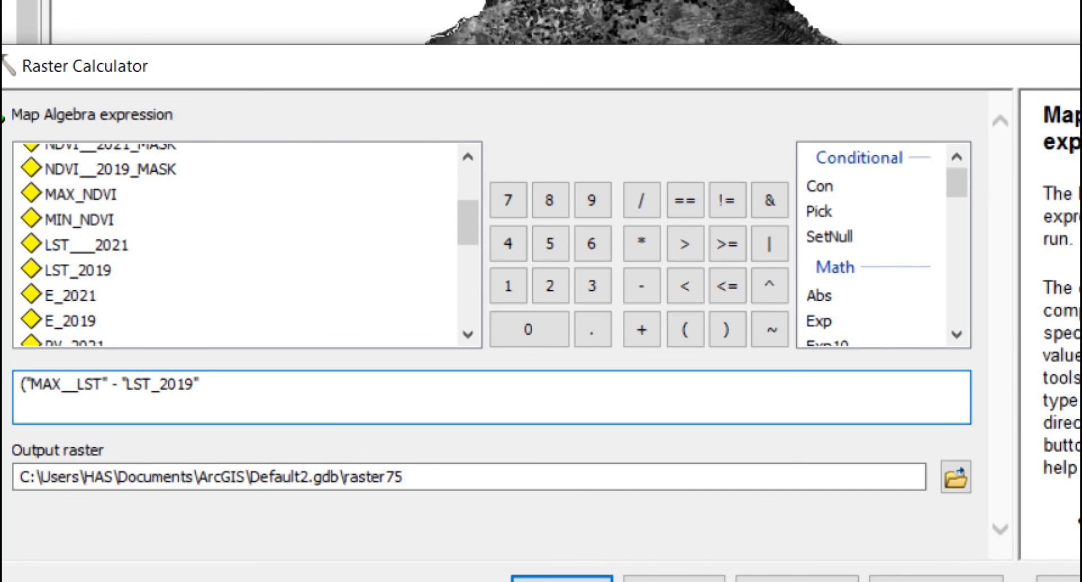
{"action": "left_click", "coordinate": [727, 329]}
Step: Complete the 2019 TCI expression by dividing by ("MAX__LST" - "MIN__LST") and multiplying by 100
{"action": "left_click", "coordinate": [641, 200]}
{"action": "scroll", "coordinate": [235, 244], "scroll_direction": "up", "scroll_amount": 2}
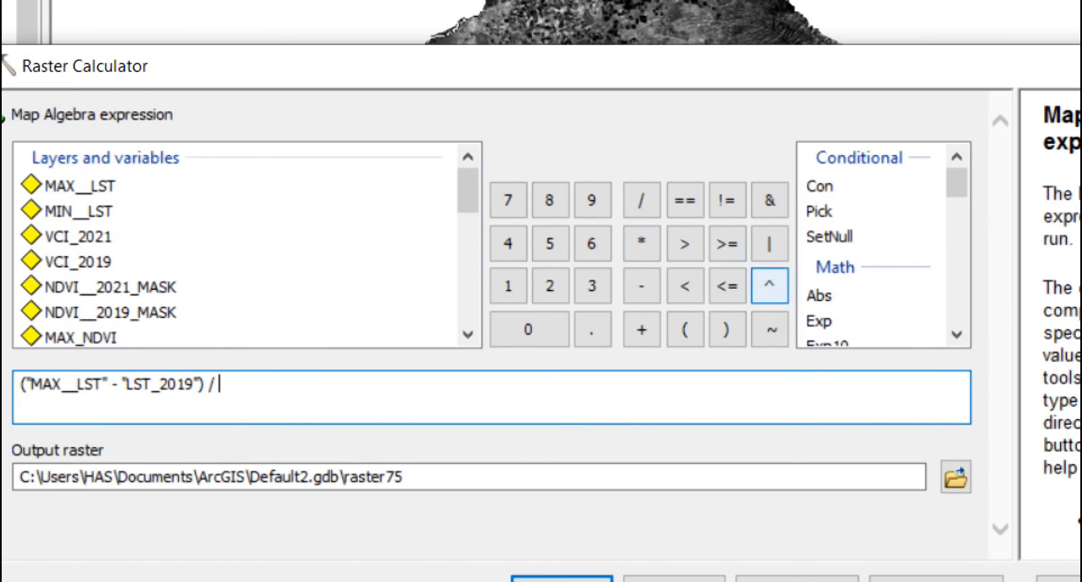
{"action": "left_click", "coordinate": [685, 329]}
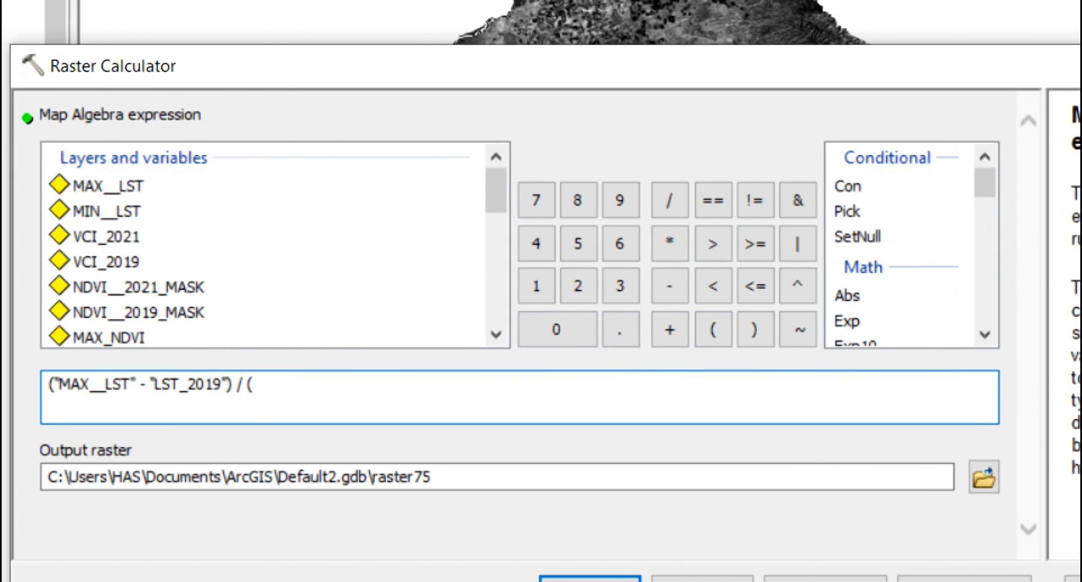
{"action": "double_click", "coordinate": [79, 186]}
{"action": "left_click", "coordinate": [670, 287]}
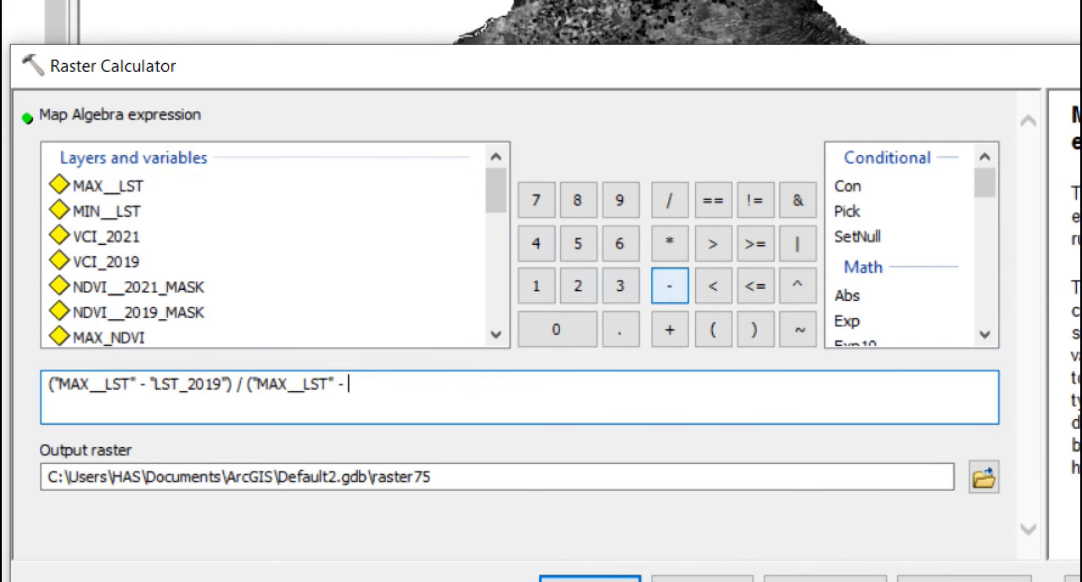
{"action": "double_click", "coordinate": [107, 212]}
{"action": "left_click", "coordinate": [754, 329]}
{"action": "left_click", "coordinate": [669, 243]}
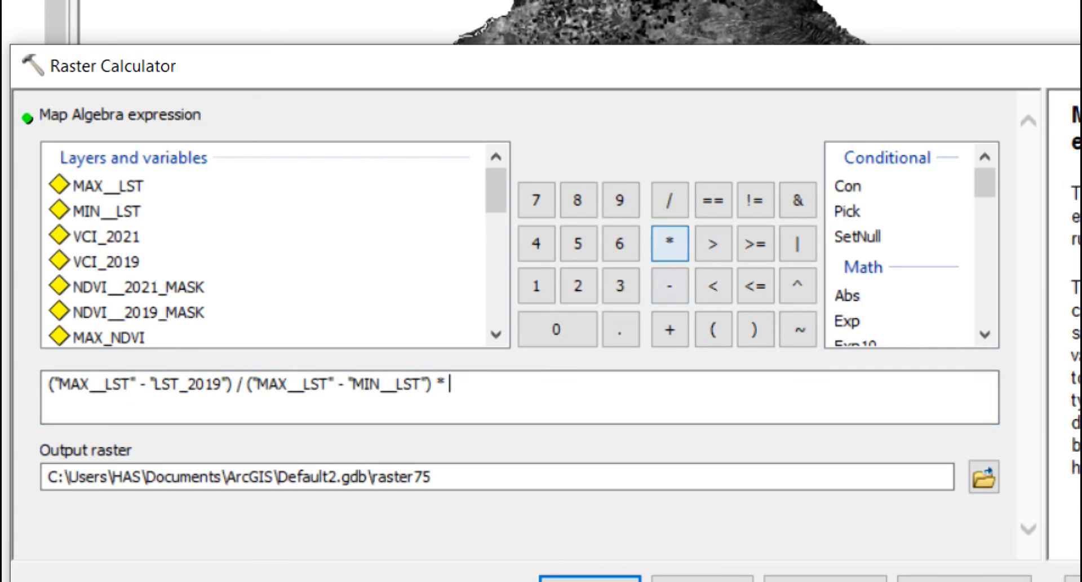
{"action": "left_click", "coordinate": [536, 286]}
{"action": "double_click", "coordinate": [556, 329]}
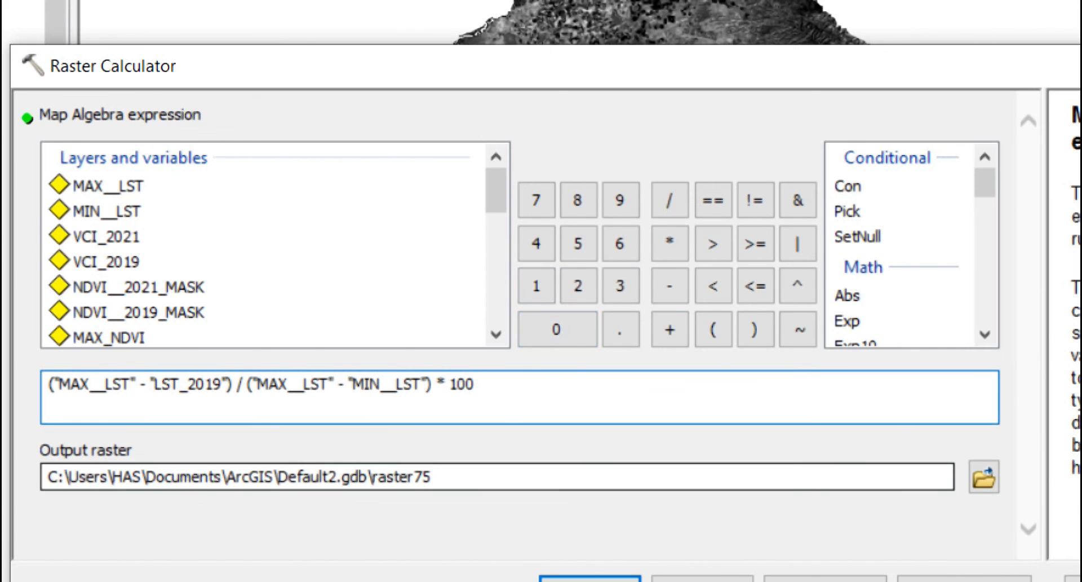
Step: Name the output raster TCI__2019 in Default2.gdb and run the calculation
{"action": "left_click", "coordinate": [508, 477]}
{"action": "key", "text": "BackSpace"}
{"action": "key", "text": "BackSpace"}
{"action": "key", "text": "BackSpace"}
{"action": "key", "text": "BackSpace"}
{"action": "key", "text": "BackSpace"}
{"action": "key", "text": "BackSpace"}
{"action": "key", "text": "BackSpace"}
{"action": "key", "text": "BackSpace"}
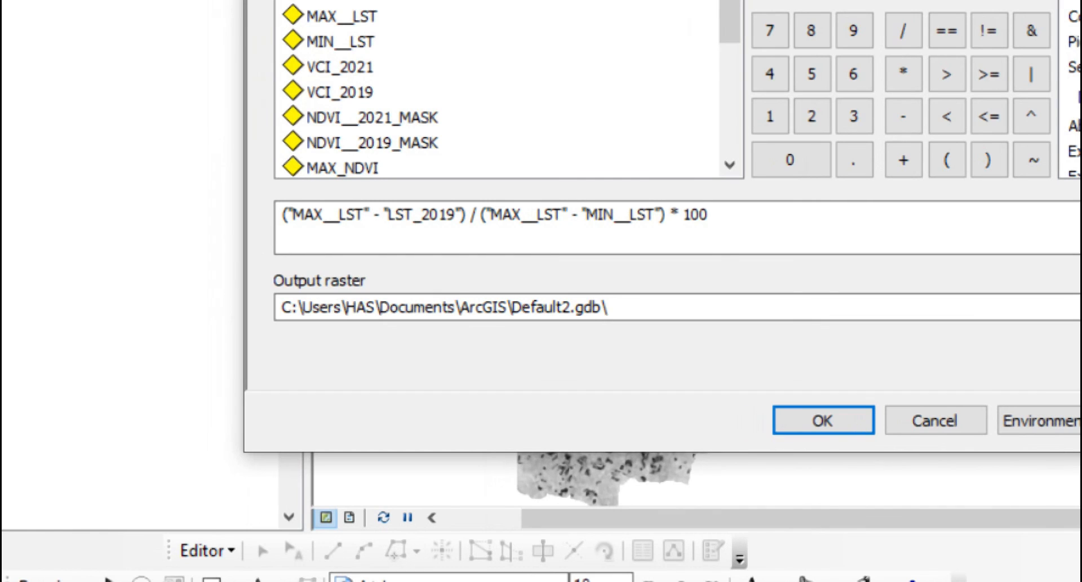
{"action": "type", "text": "TCI"}
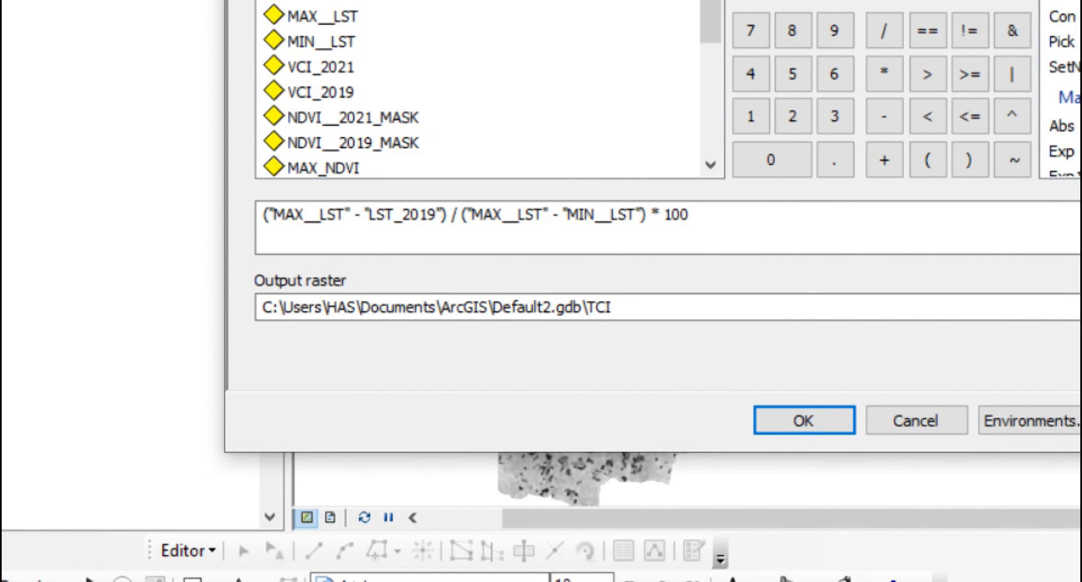
{"action": "type", "text": "__2019"}
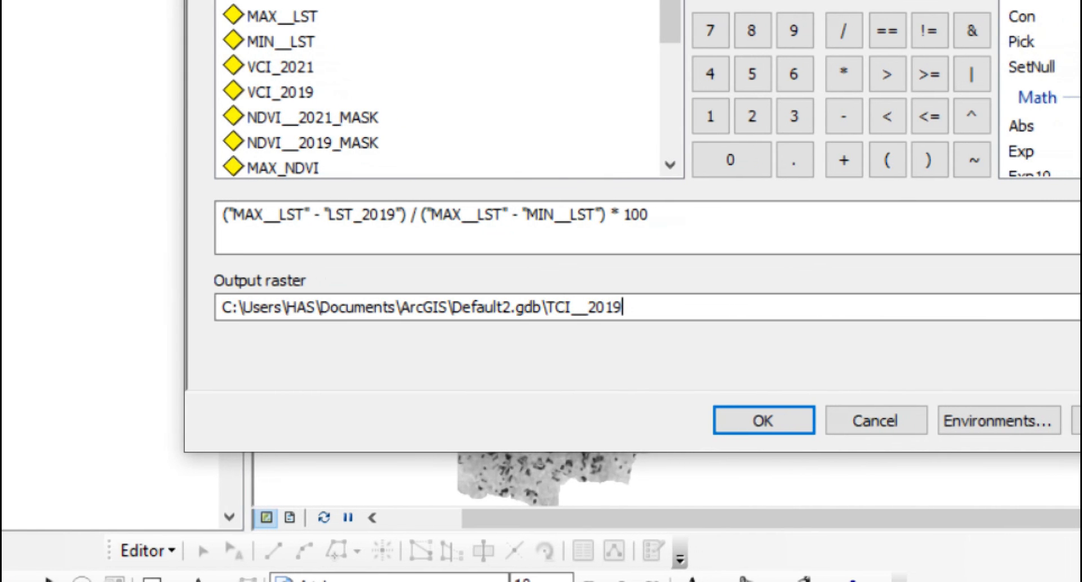
{"action": "key", "text": "Return"}
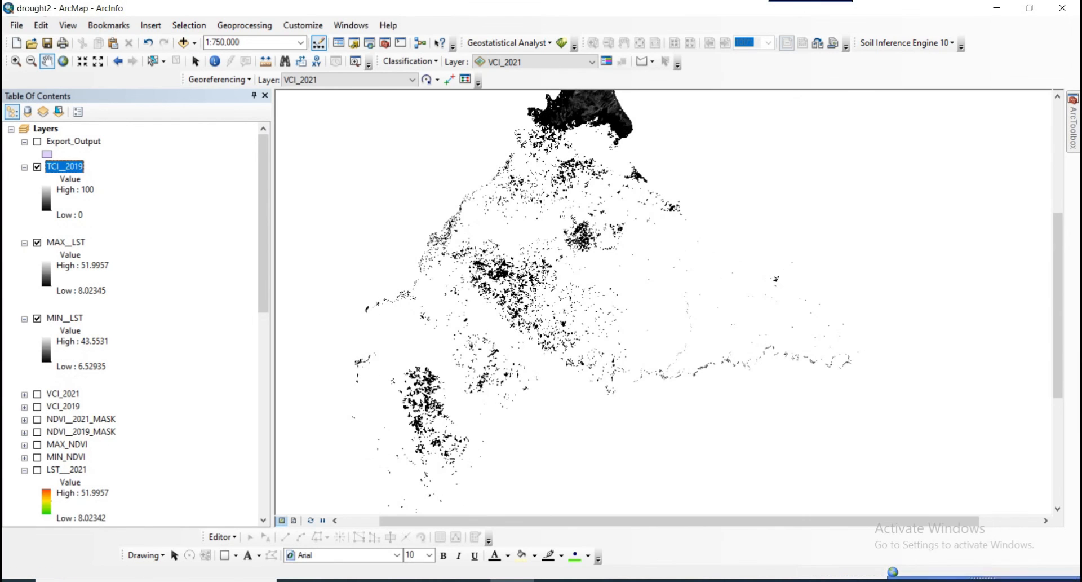
Step: Hide the MAX__LST and MIN__LST layers and collapse their legends
{"action": "left_click", "coordinate": [37, 242]}
{"action": "left_click", "coordinate": [37, 319]}
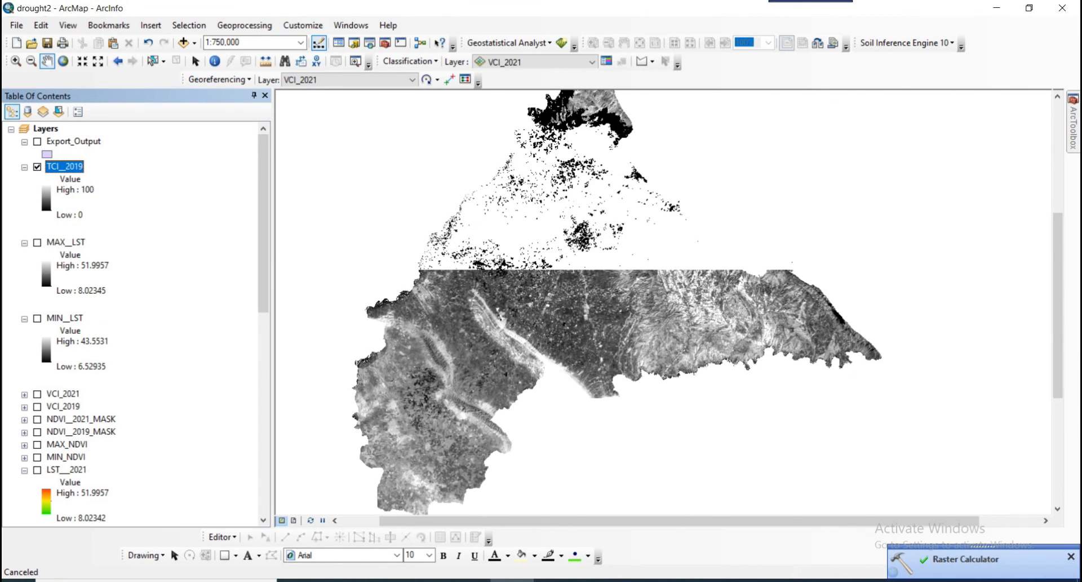
{"action": "left_click", "coordinate": [24, 319]}
{"action": "left_click", "coordinate": [24, 243]}
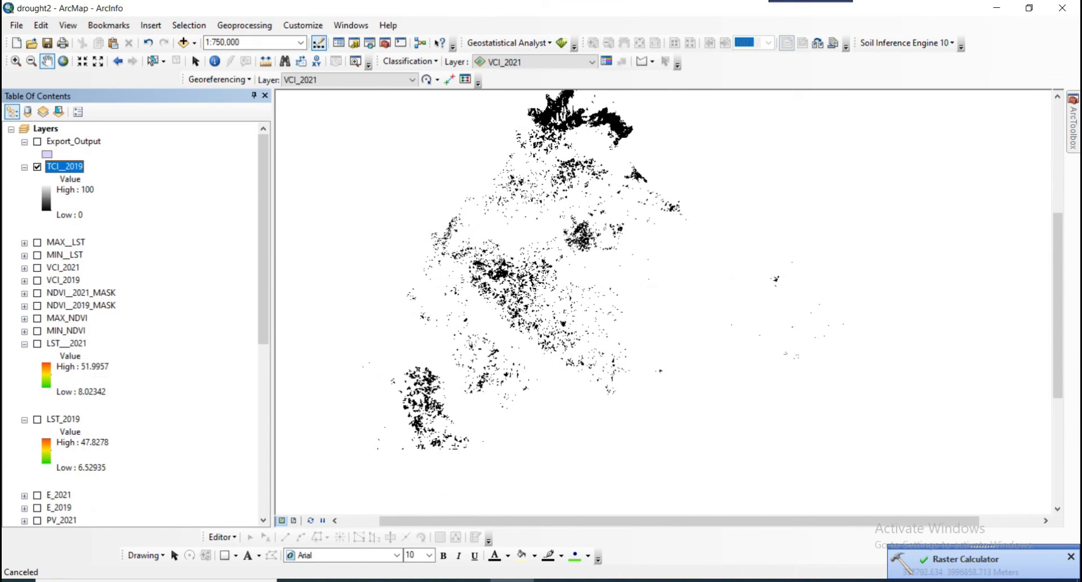
Step: Start a new Raster Calculator expression with the 2021 TCI numerator ("MAX__LST" - "LST___2021")
{"action": "left_click", "coordinate": [1073, 128]}
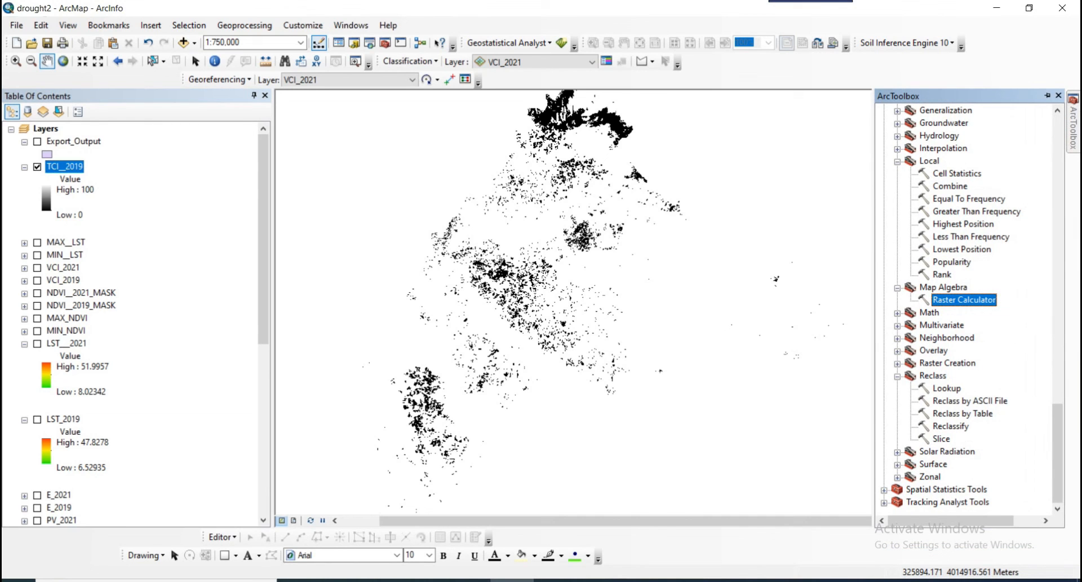
{"action": "double_click", "coordinate": [964, 300]}
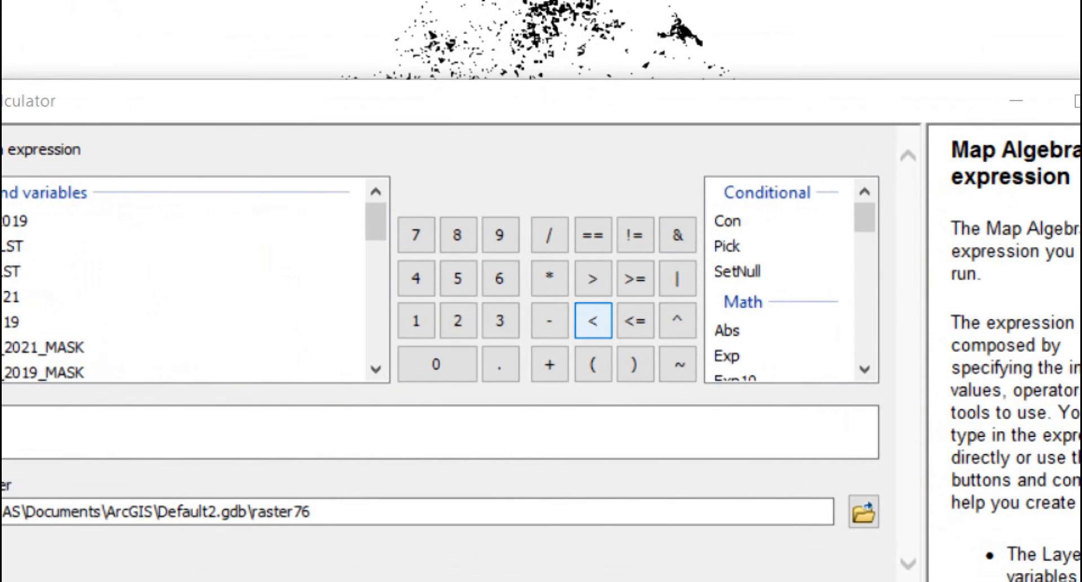
{"action": "left_click", "coordinate": [592, 363]}
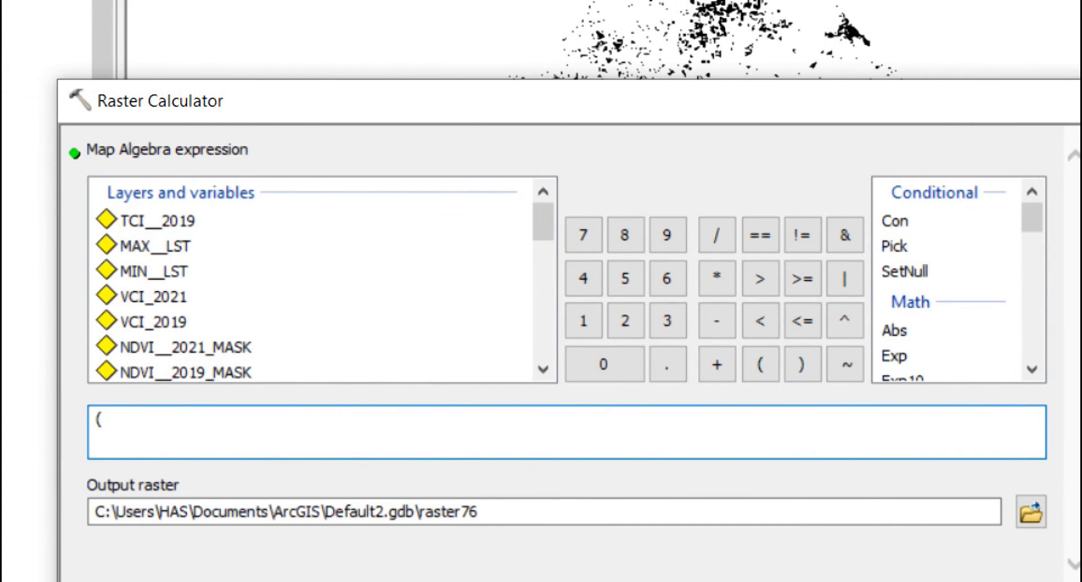
{"action": "double_click", "coordinate": [155, 246]}
{"action": "left_click", "coordinate": [717, 321]}
{"action": "scroll", "coordinate": [316, 279], "scroll_direction": "down", "scroll_amount": 1}
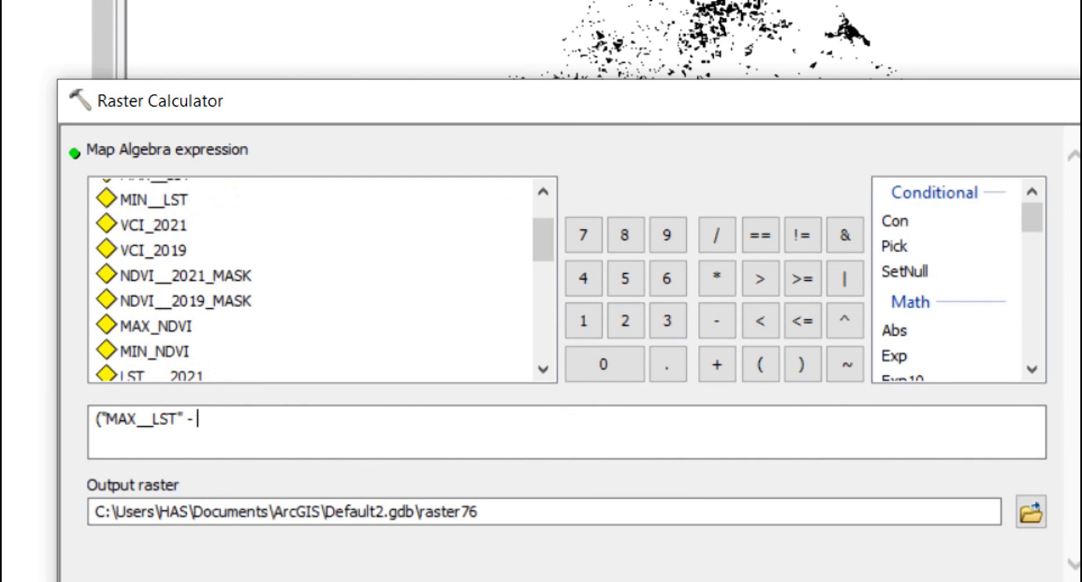
{"action": "scroll", "coordinate": [316, 280], "scroll_direction": "down", "scroll_amount": 1}
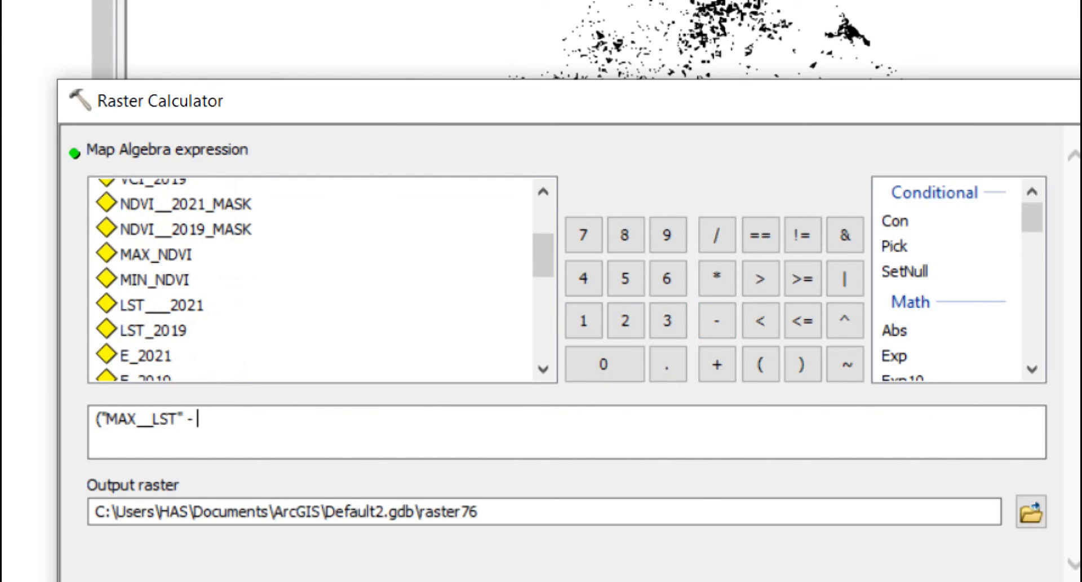
{"action": "double_click", "coordinate": [161, 305]}
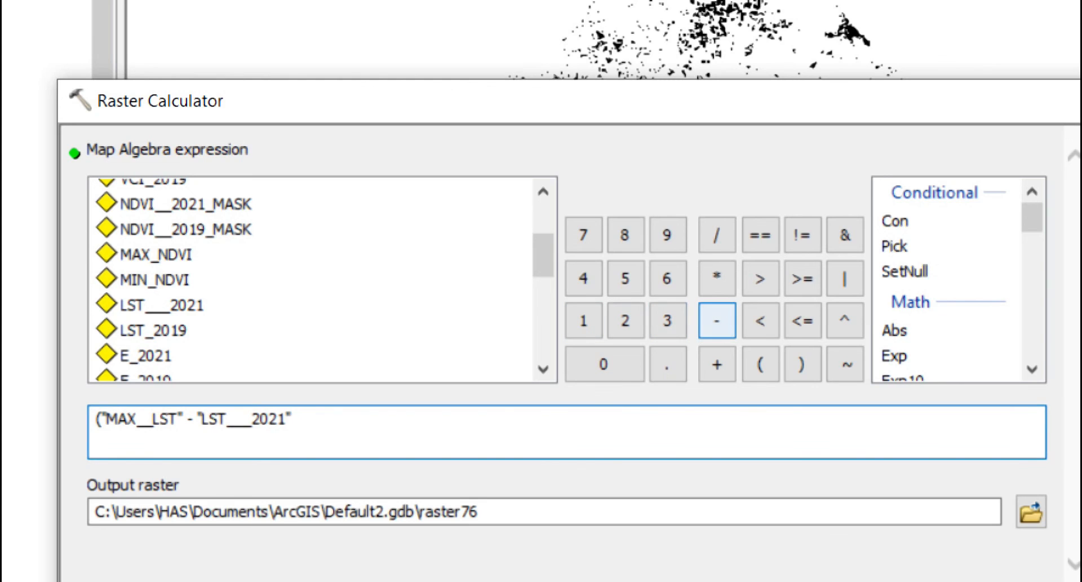
{"action": "left_click", "coordinate": [803, 363]}
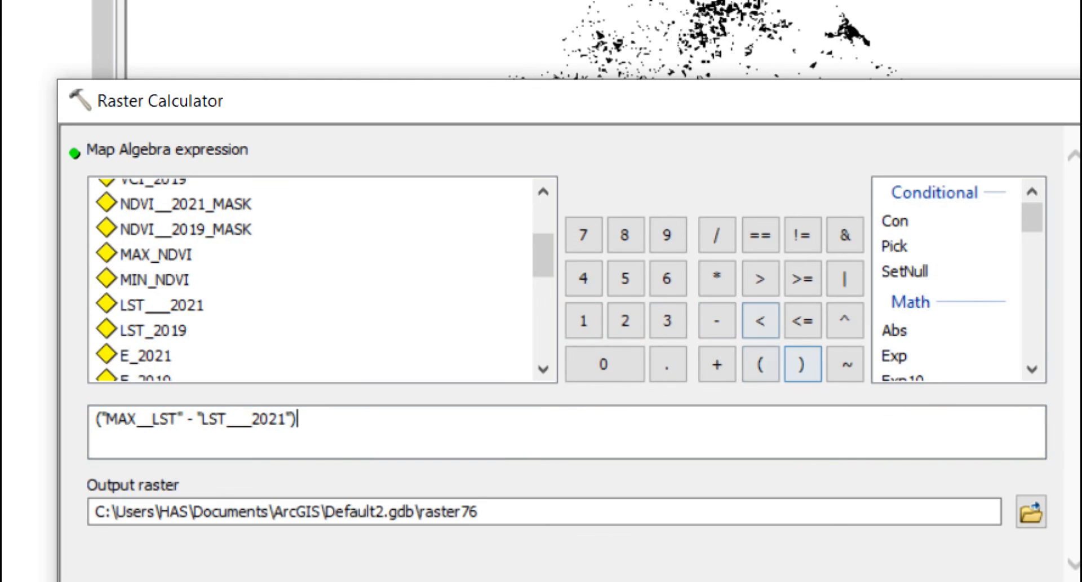
Step: Complete the 2021 TCI expression by dividing by ("MAX__LST" - "MIN__LST") and multiplying by 100
{"action": "left_click", "coordinate": [717, 234]}
{"action": "left_click", "coordinate": [761, 364]}
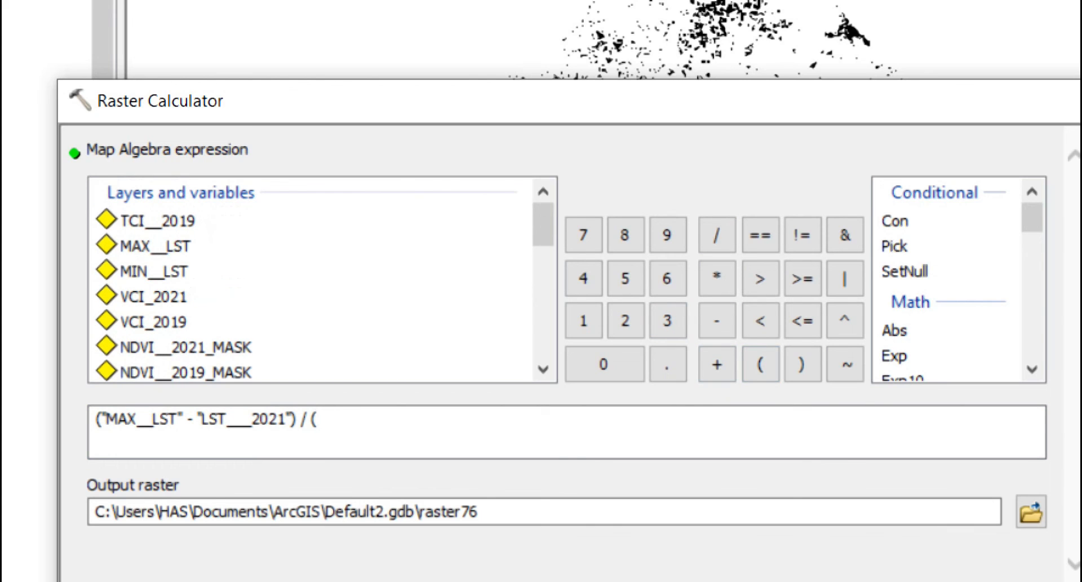
{"action": "double_click", "coordinate": [155, 246]}
{"action": "left_click", "coordinate": [717, 320]}
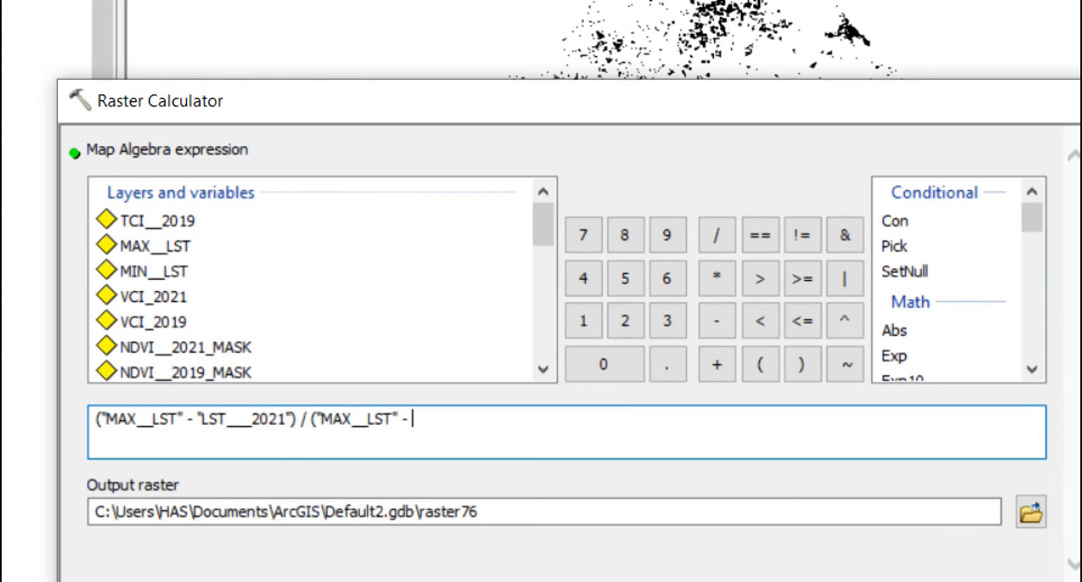
{"action": "double_click", "coordinate": [152, 271]}
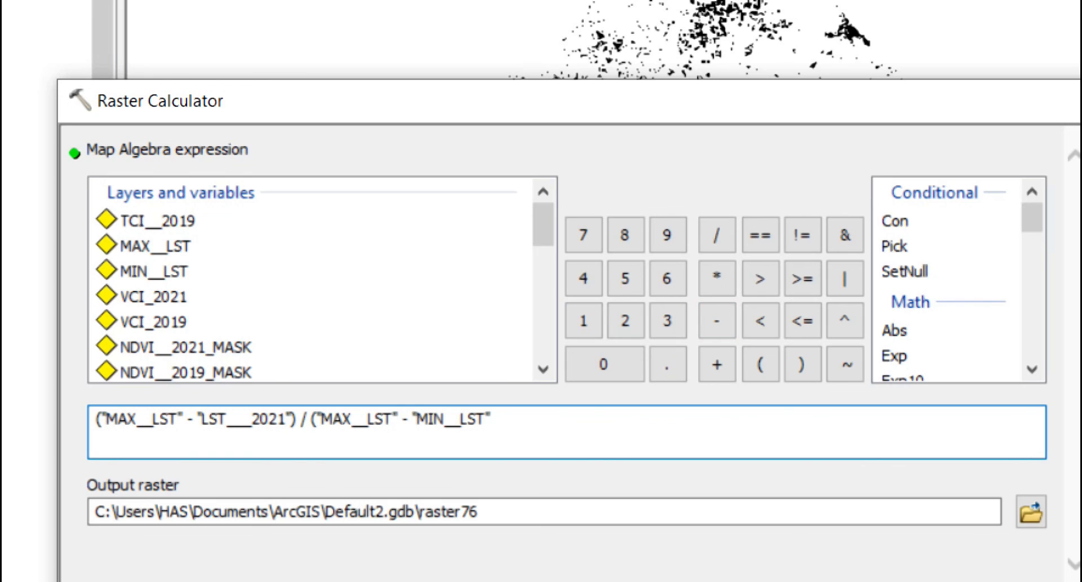
{"action": "left_click", "coordinate": [802, 364]}
{"action": "left_click", "coordinate": [717, 277]}
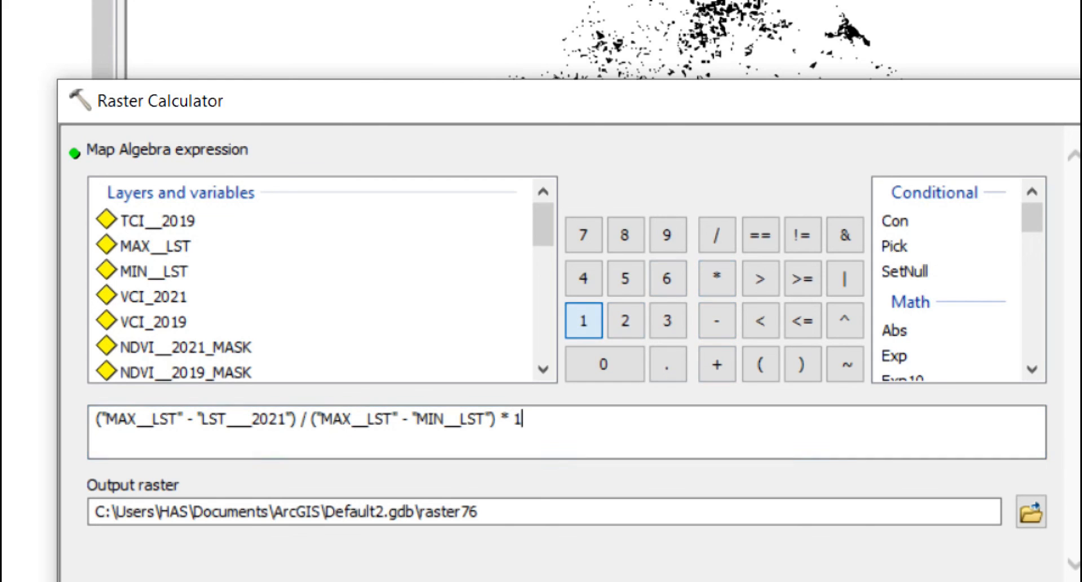
{"action": "left_click", "coordinate": [584, 320]}
{"action": "left_click", "coordinate": [604, 365]}
{"action": "left_click", "coordinate": [604, 364]}
Step: Name the output raster TCI__2021 in Default2.gdb and run the calculation
{"action": "left_click", "coordinate": [552, 512]}
{"action": "key", "text": "BackSpace"}
{"action": "key", "text": "BackSpace"}
{"action": "key", "text": "BackSpace"}
{"action": "key", "text": "BackSpace"}
{"action": "key", "text": "BackSpace"}
{"action": "key", "text": "BackSpace"}
{"action": "key", "text": "BackSpace"}
{"action": "key", "text": "BackSpace"}
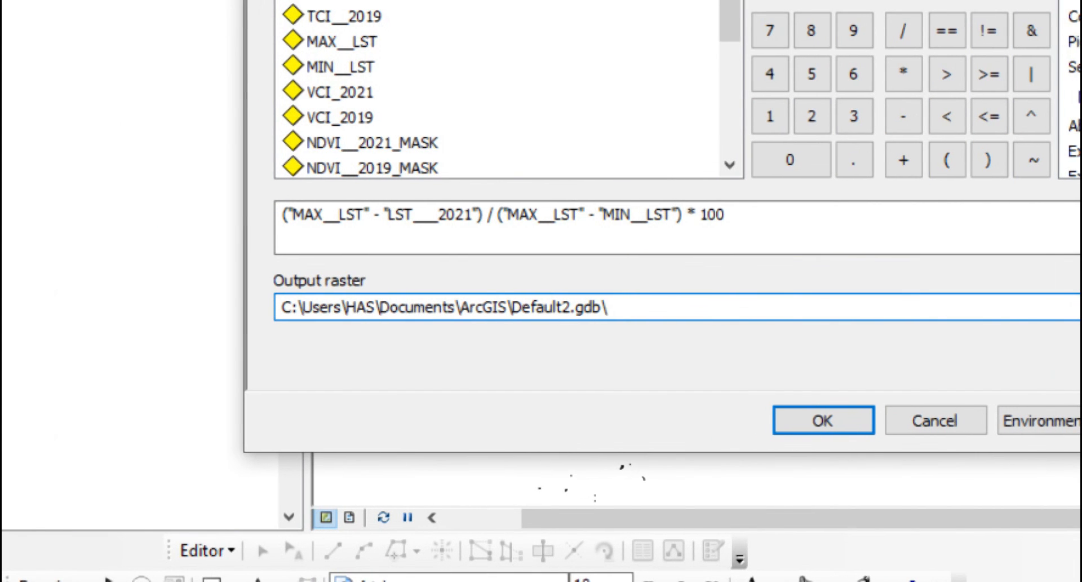
{"action": "type", "text": "TCI__"}
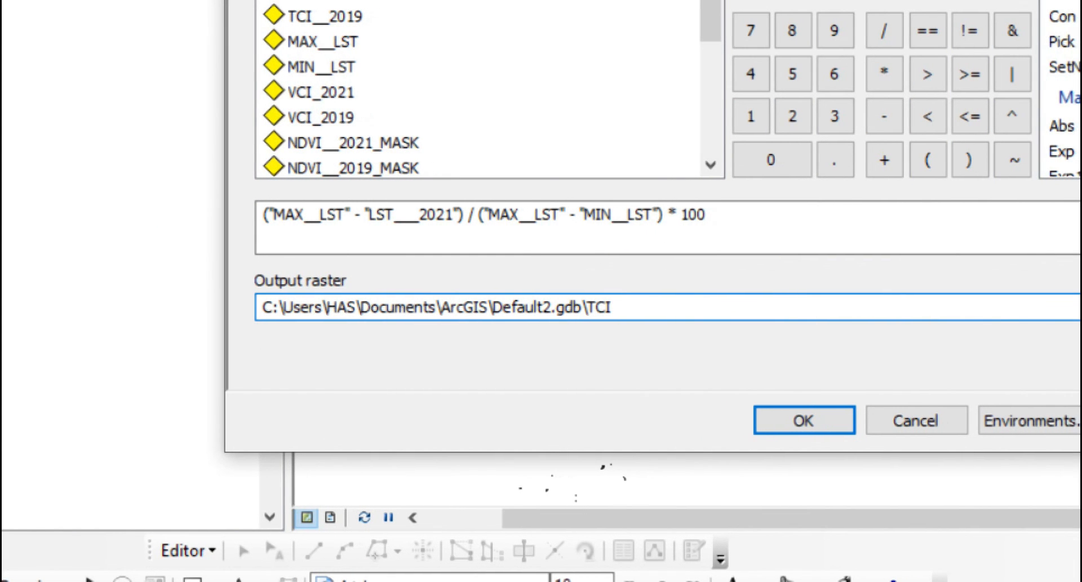
{"action": "type", "text": "202"}
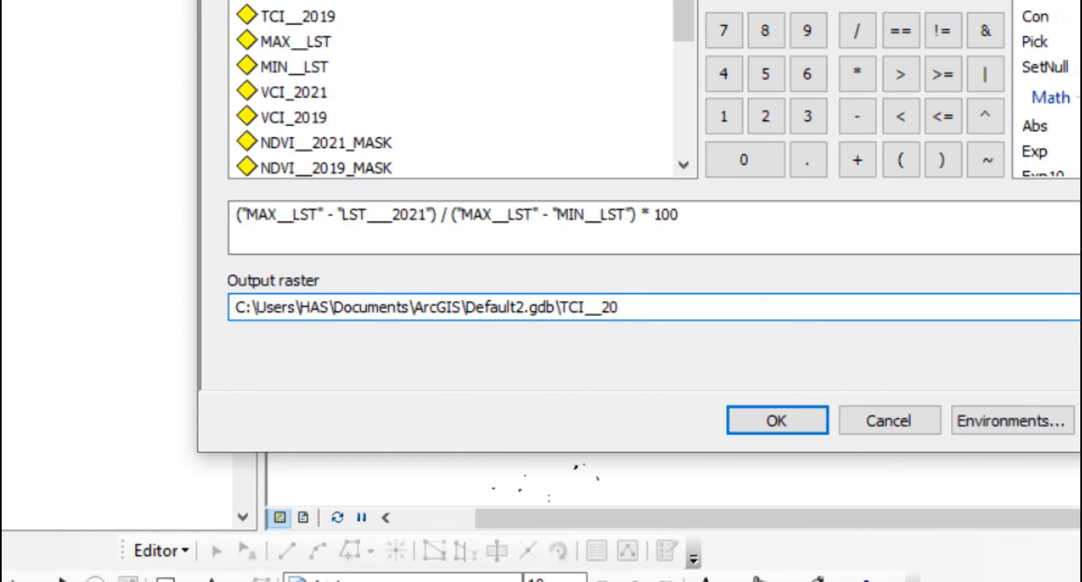
{"action": "type", "text": "1"}
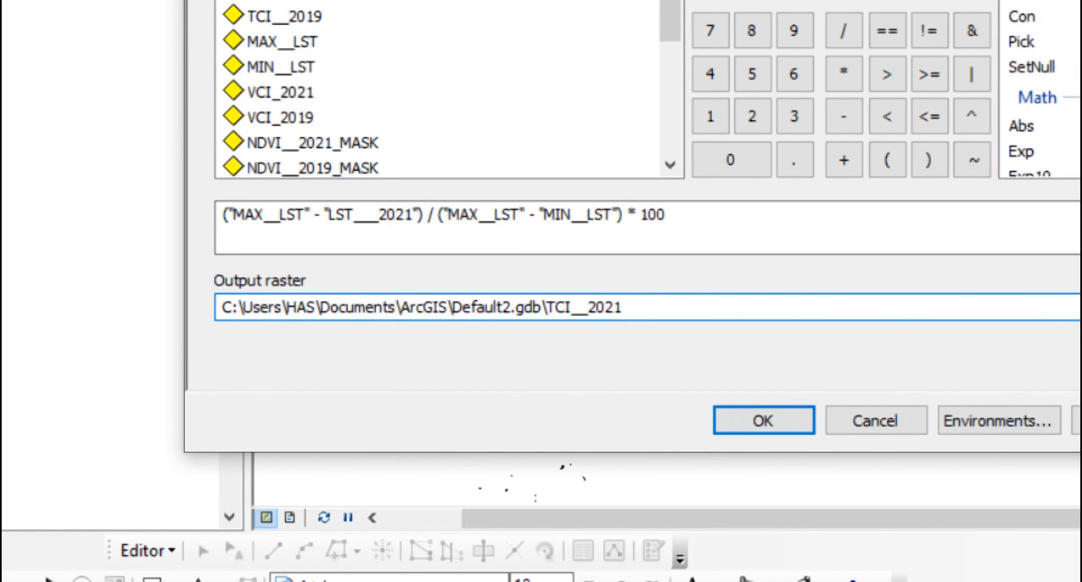
{"action": "key", "text": "Return"}
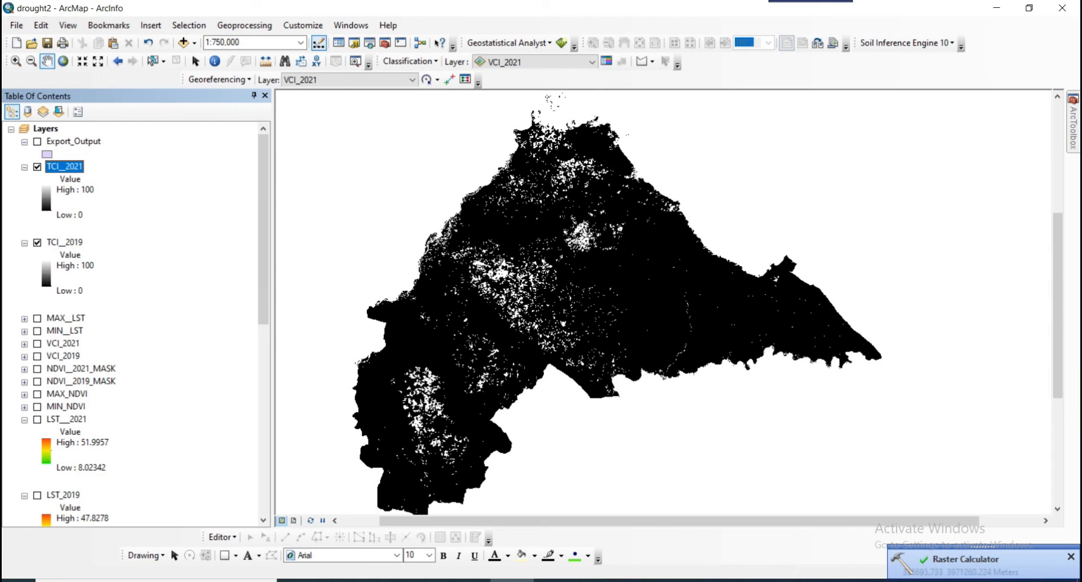
Step: Symbolize the TCI__2021 layer with the inverted red-yellow-green color ramp, so high values are red and low values green
{"action": "left_click", "coordinate": [47, 199]}
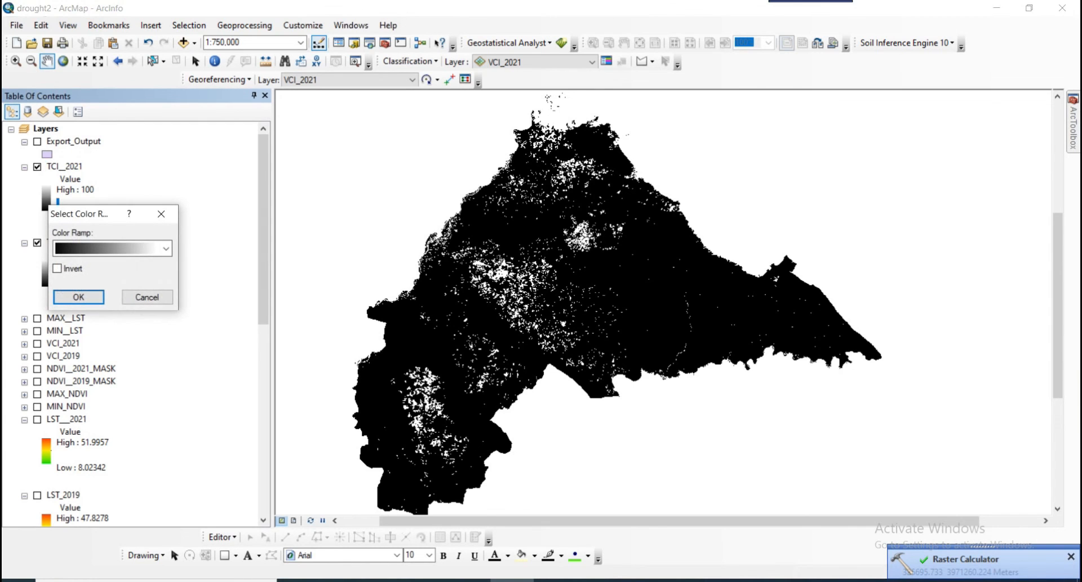
{"action": "left_click", "coordinate": [165, 249]}
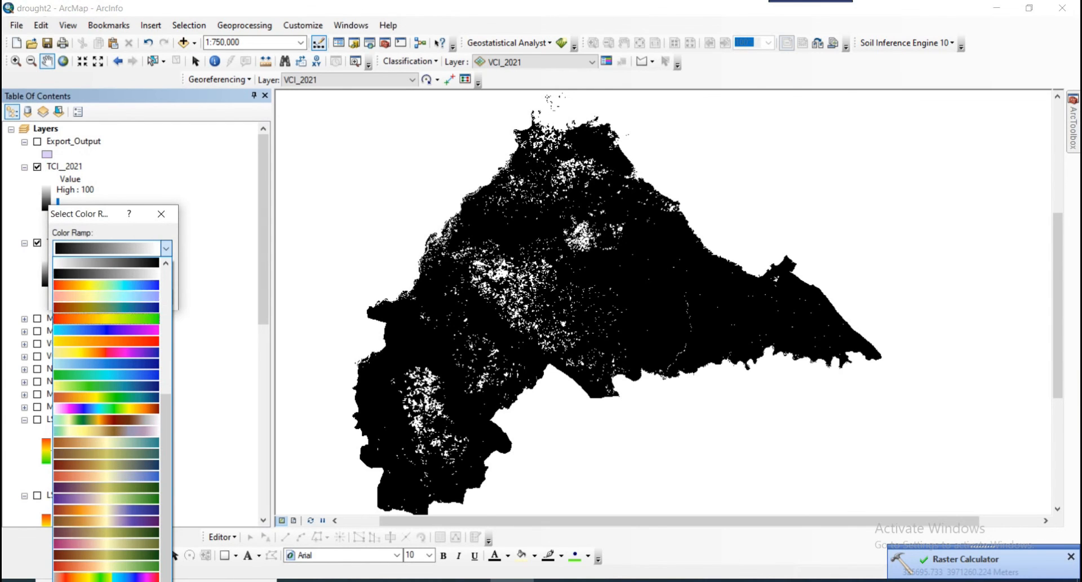
{"action": "left_click", "coordinate": [107, 318]}
{"action": "left_click", "coordinate": [78, 297]}
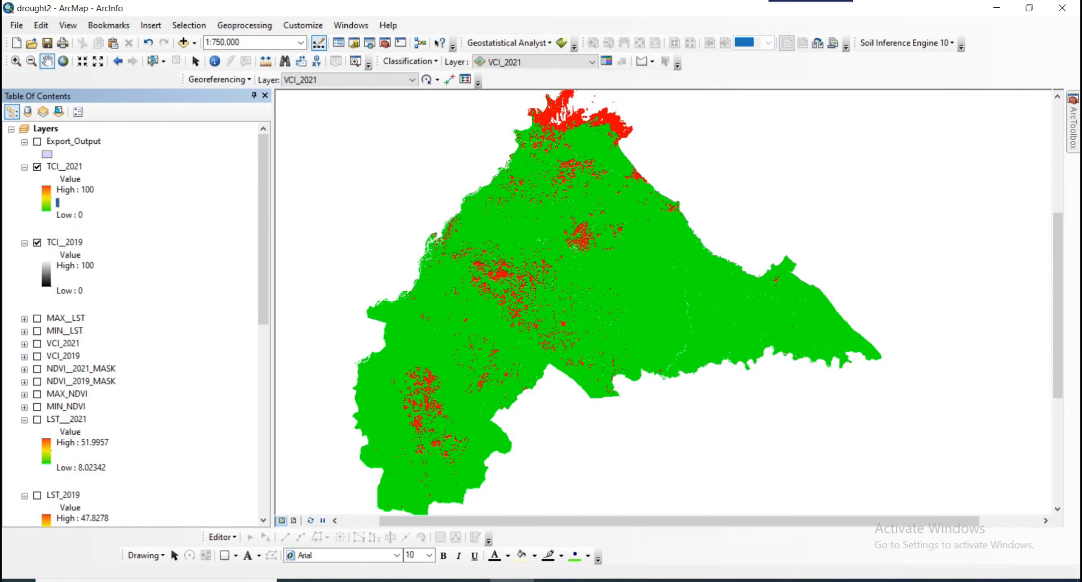
Step: Apply the red-yellow-green color ramp to the TCI__2019 layer and invert it
{"action": "left_click", "coordinate": [48, 271]}
{"action": "left_click", "coordinate": [165, 316]}
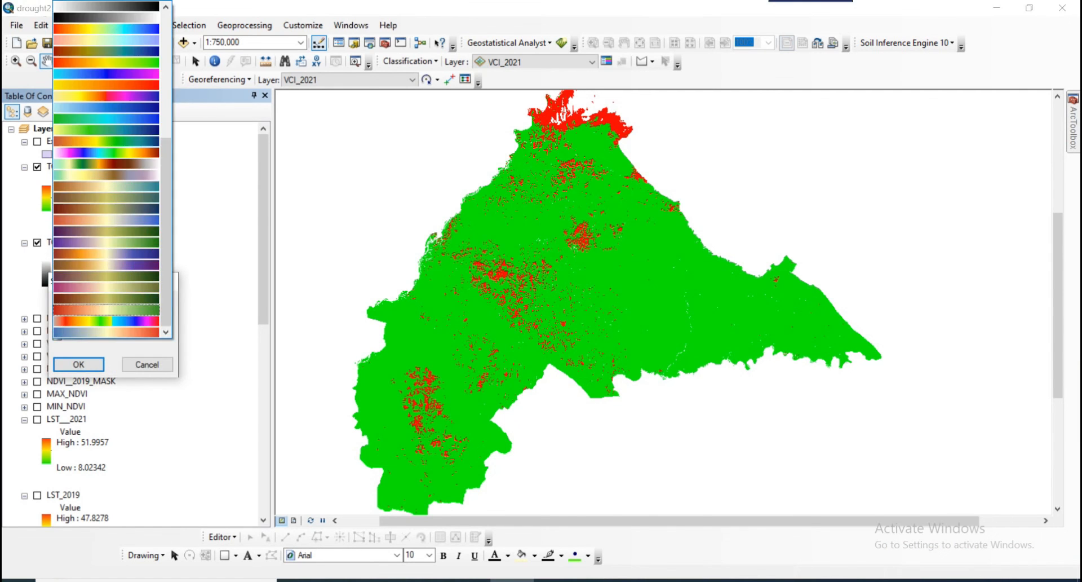
{"action": "left_click", "coordinate": [106, 63]}
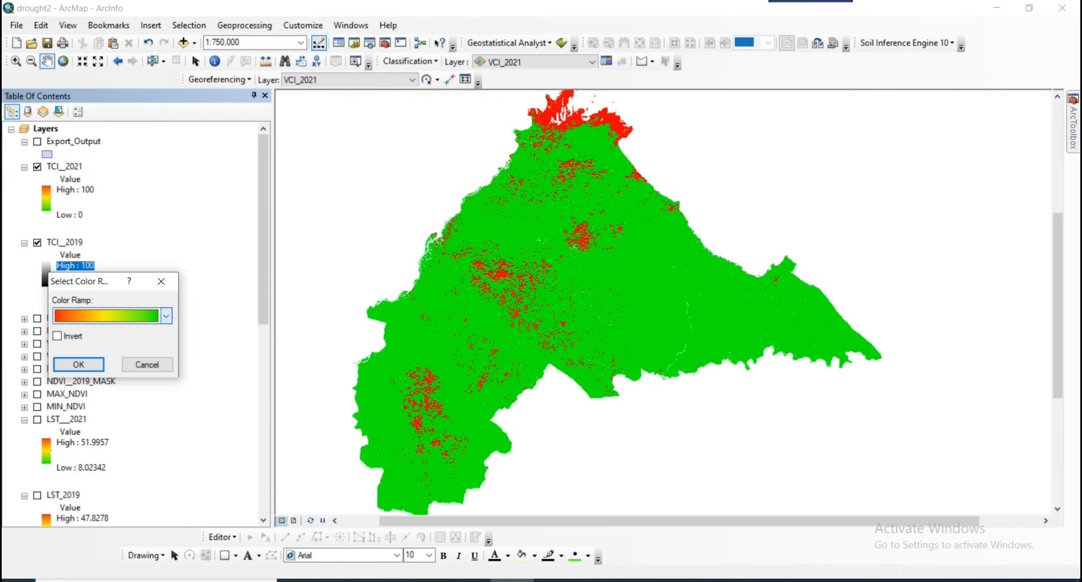
{"action": "left_click", "coordinate": [58, 336]}
{"action": "key", "text": "Return"}
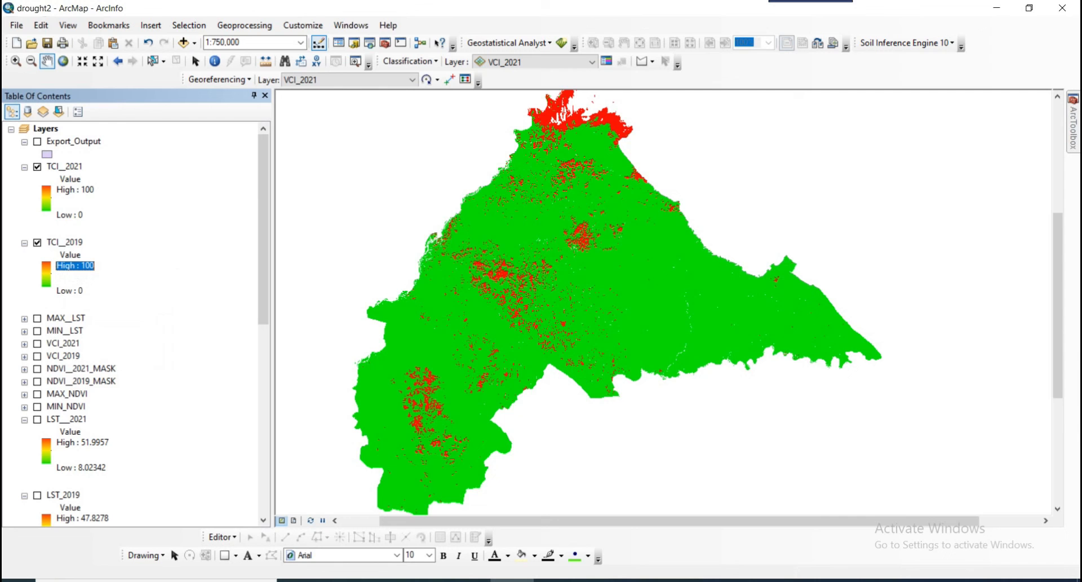
Step: Toggle the visibility of the TCI__2021 layer to compare it with TCI__2019 beneath it
{"action": "left_click", "coordinate": [37, 166]}
{"action": "left_click", "coordinate": [38, 167]}
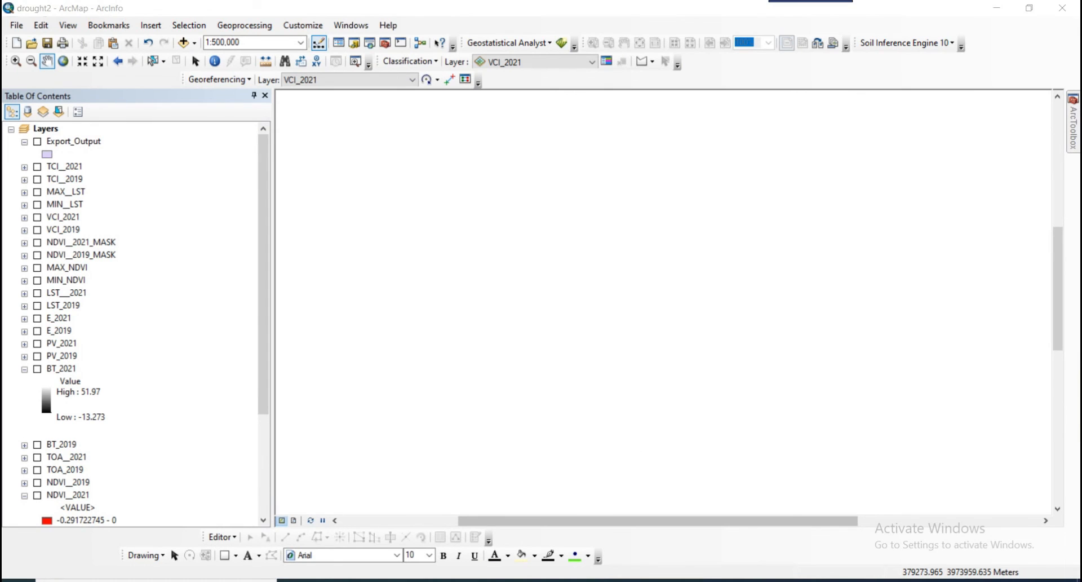
Step: Switch to the All Used Equations document in Word to read the Vegetation Health Index (VHI) formula
{"action": "left_click", "coordinate": [622, 580]}
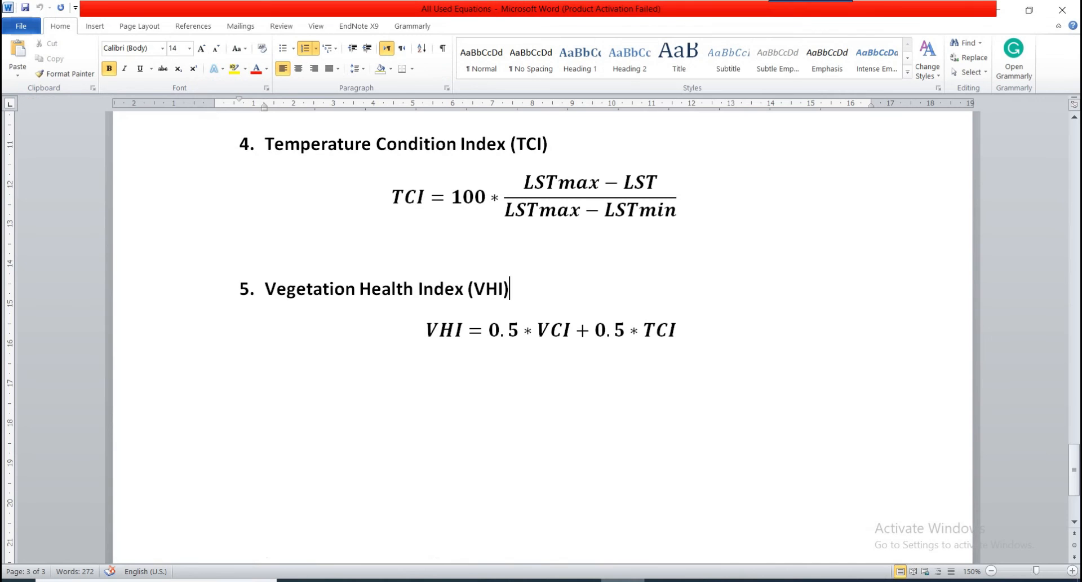